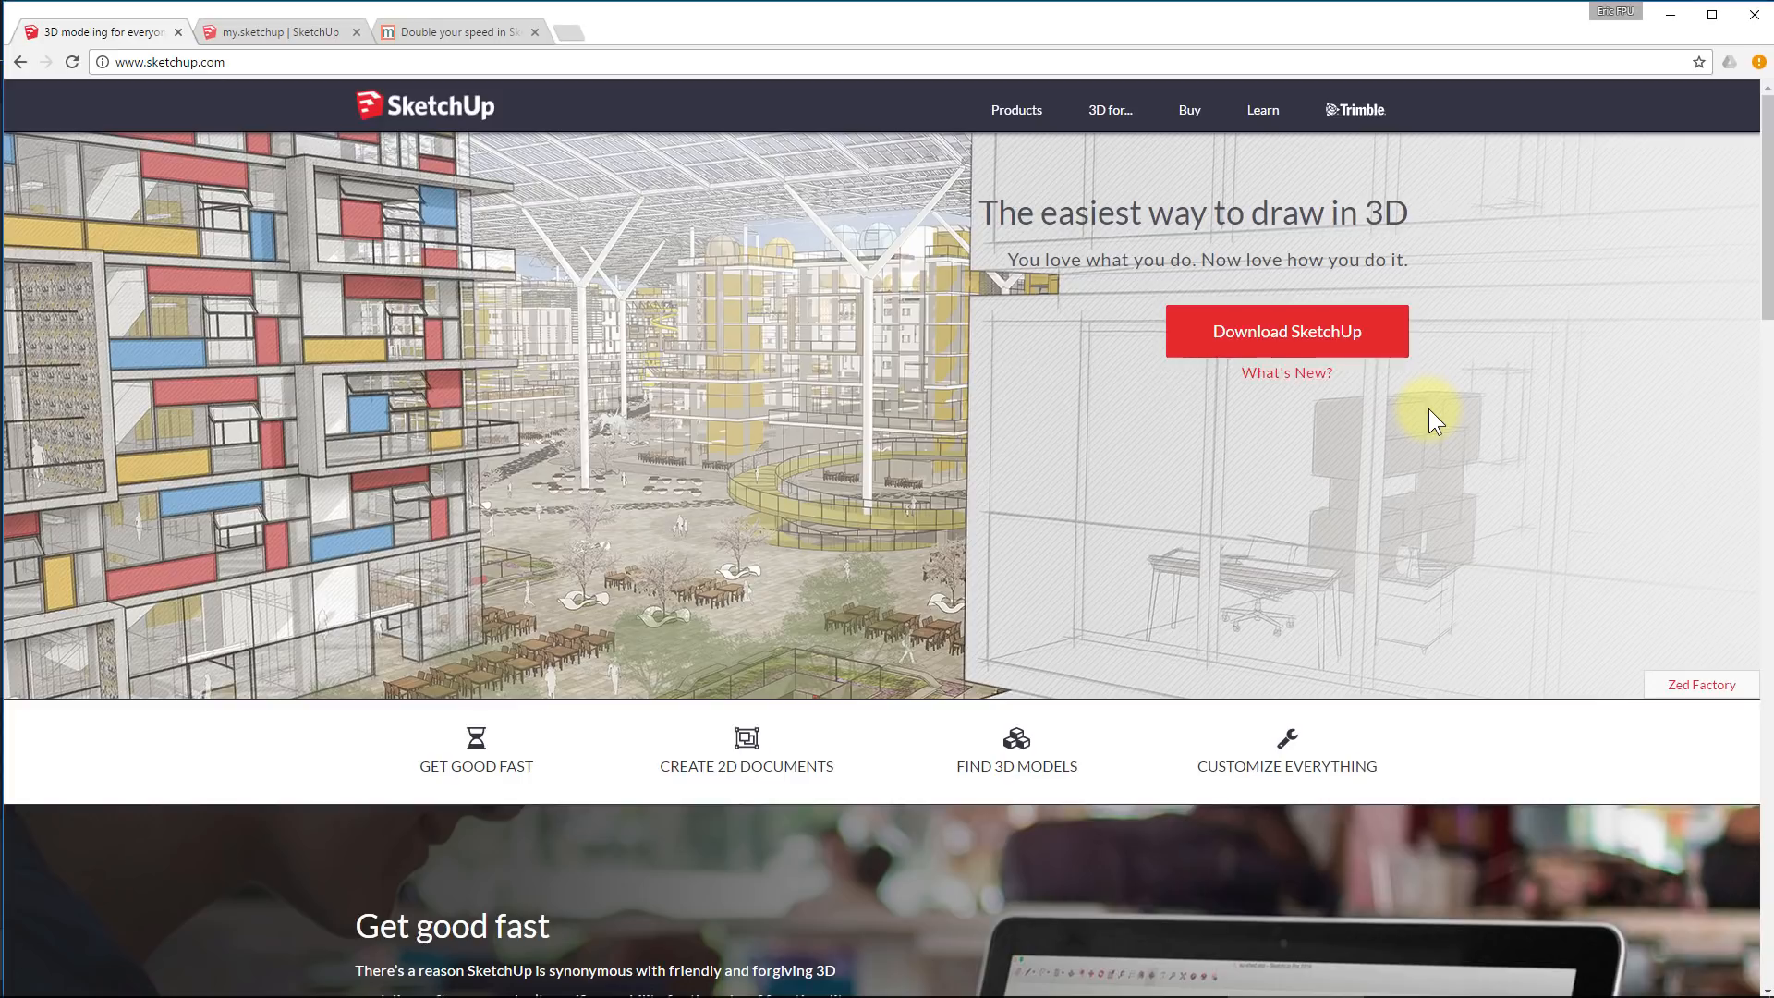
Launch my.SketchUp from its product page and start modeling past the introductory video
left_click(275, 31)
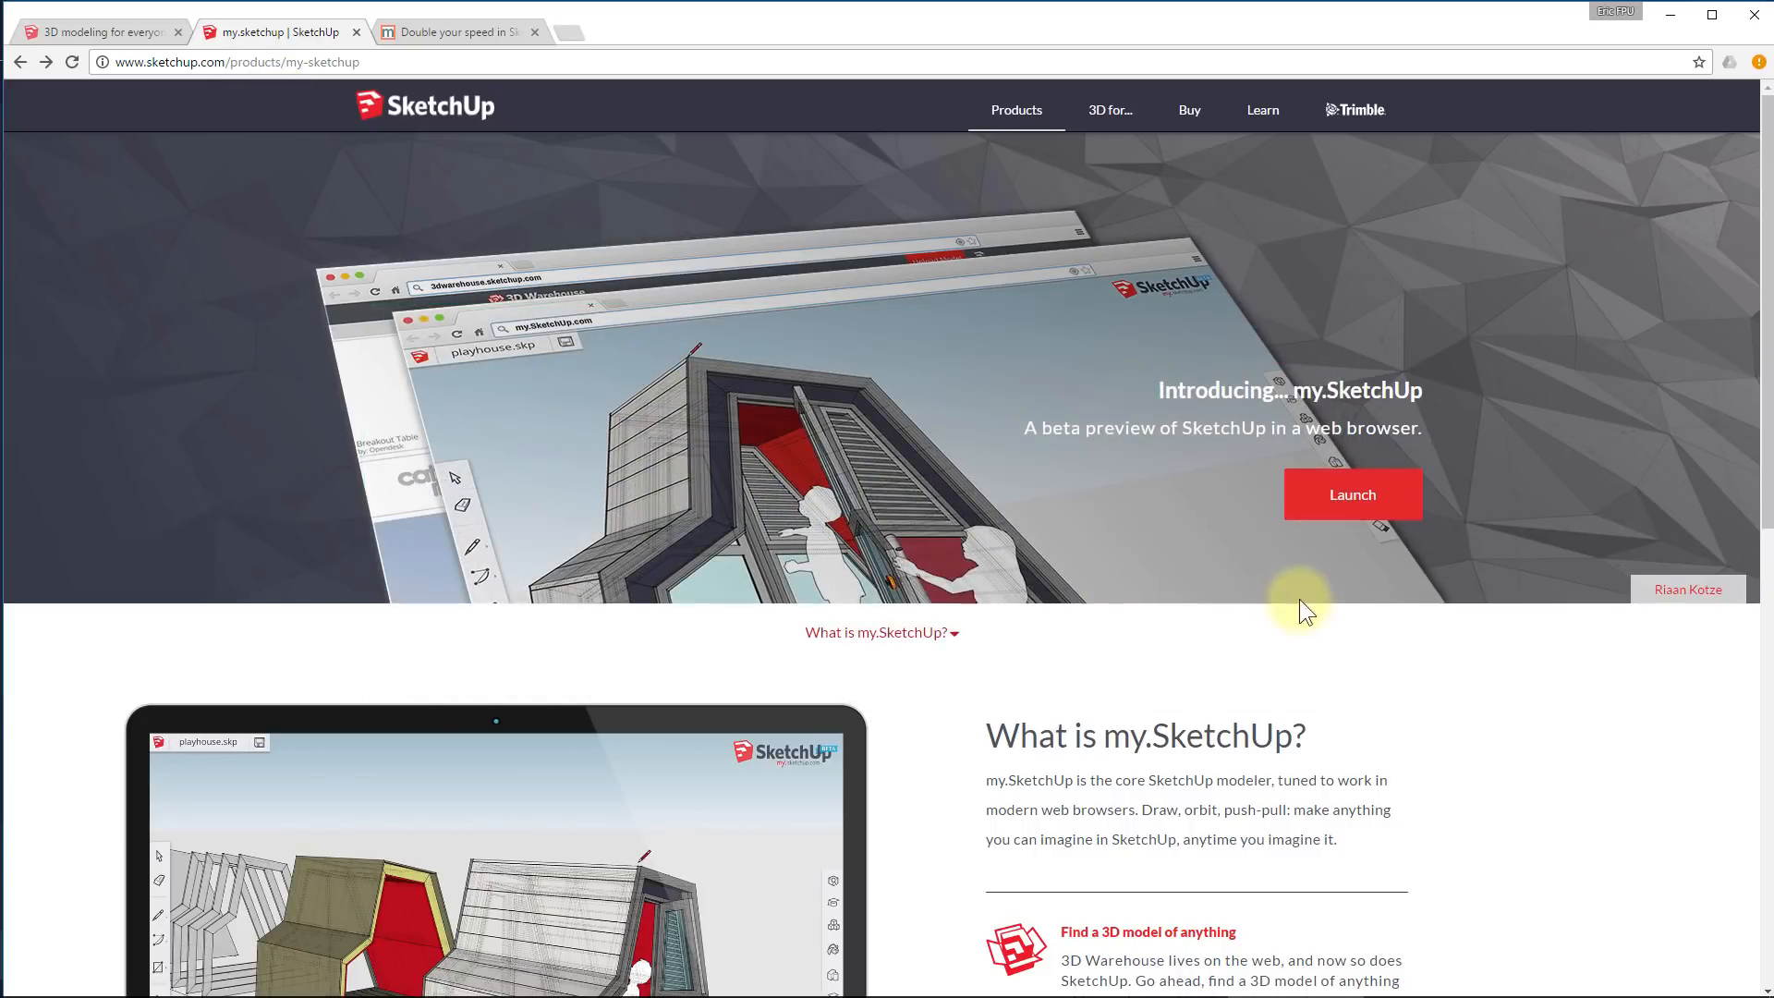
left_click(1355, 515)
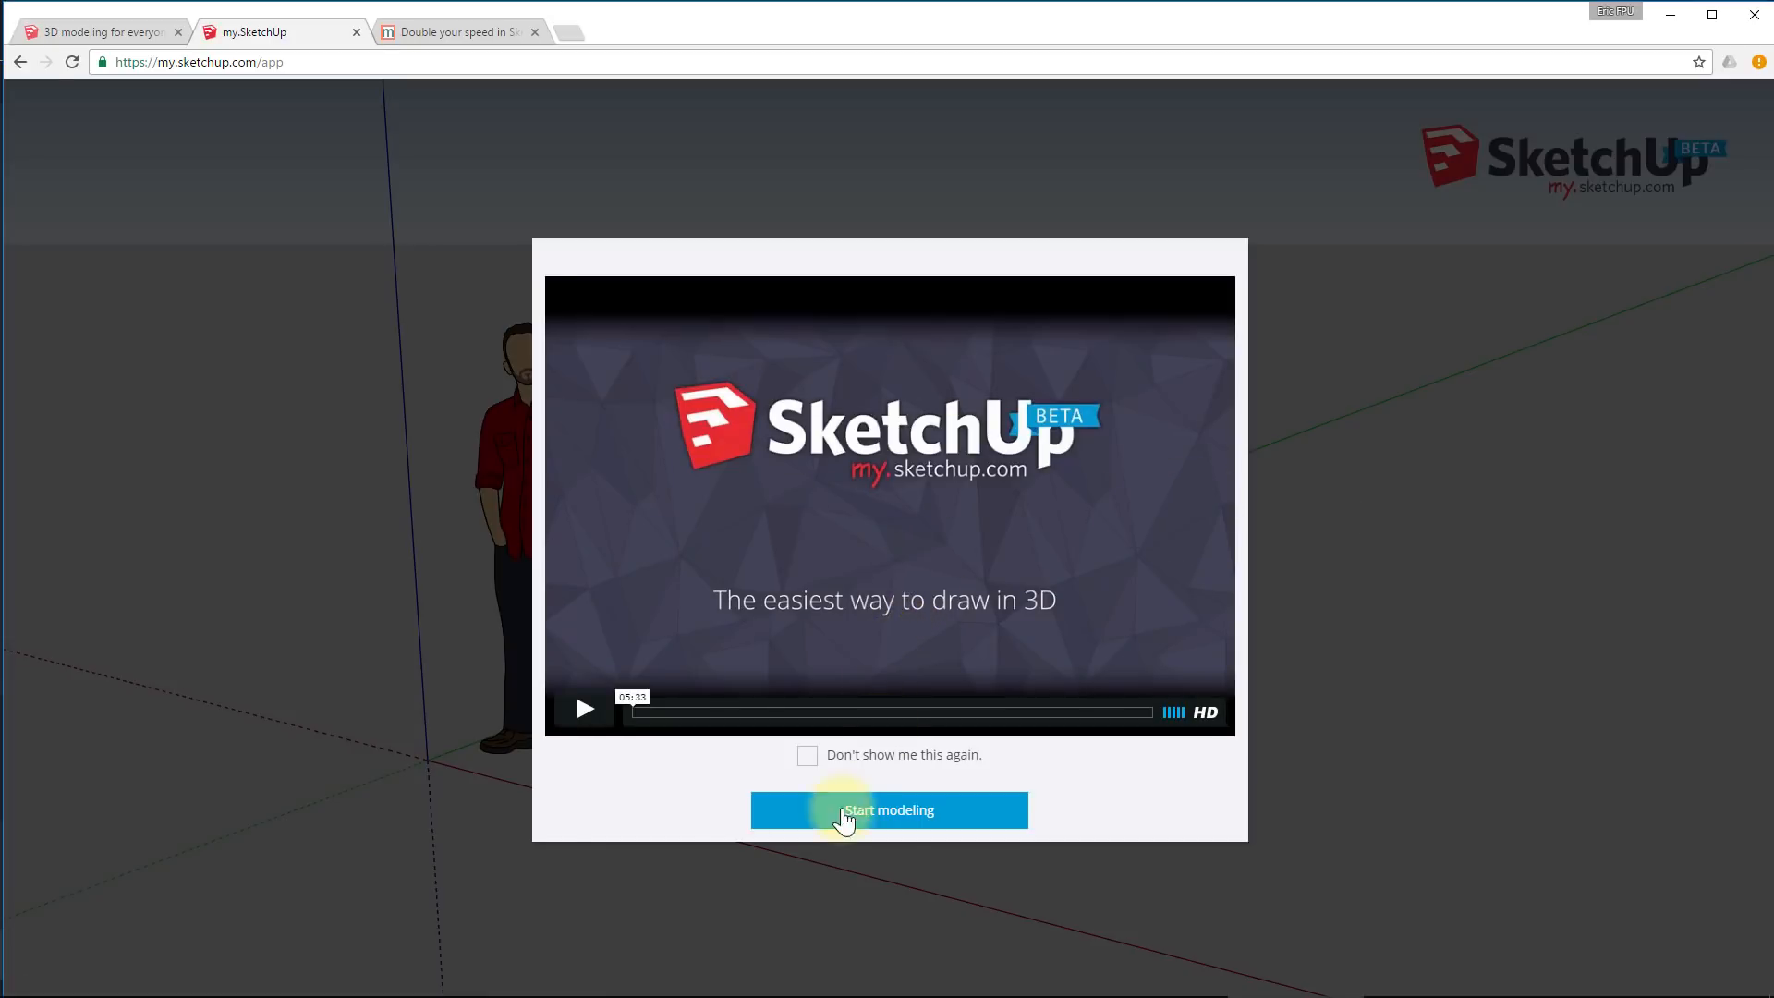
left_click(898, 817)
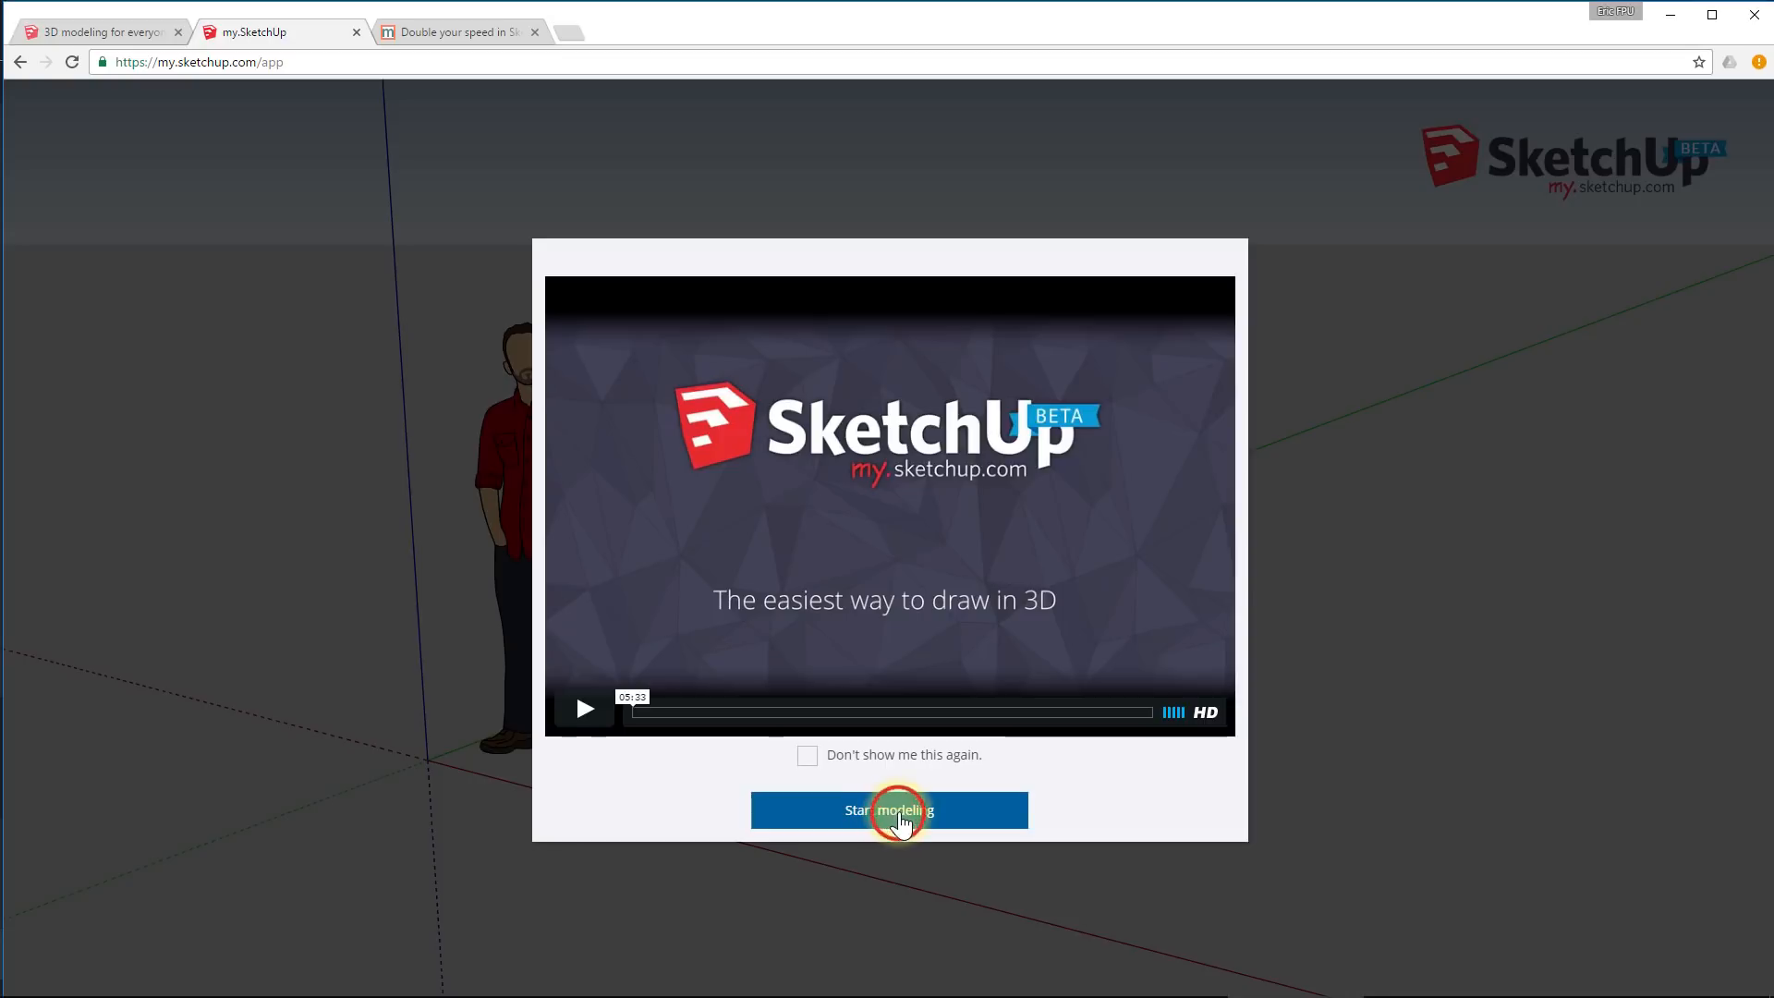
left_click(818, 603)
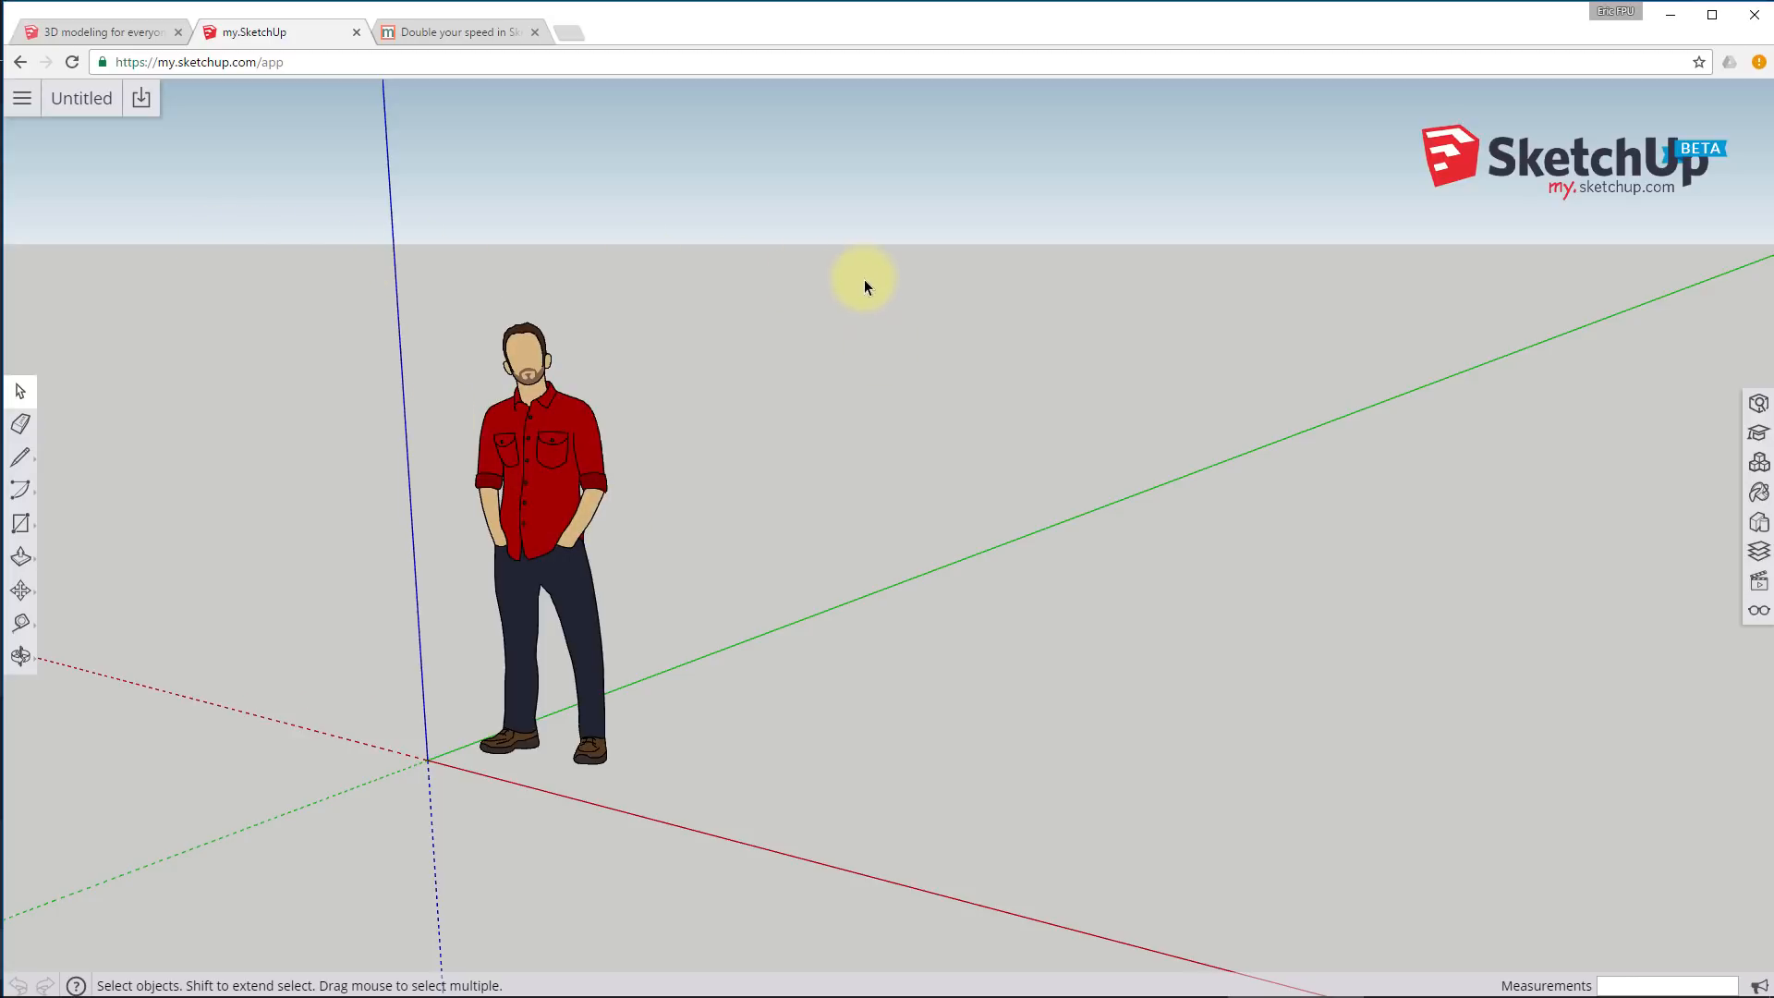
middle_click_drag(909, 609, 754, 627)
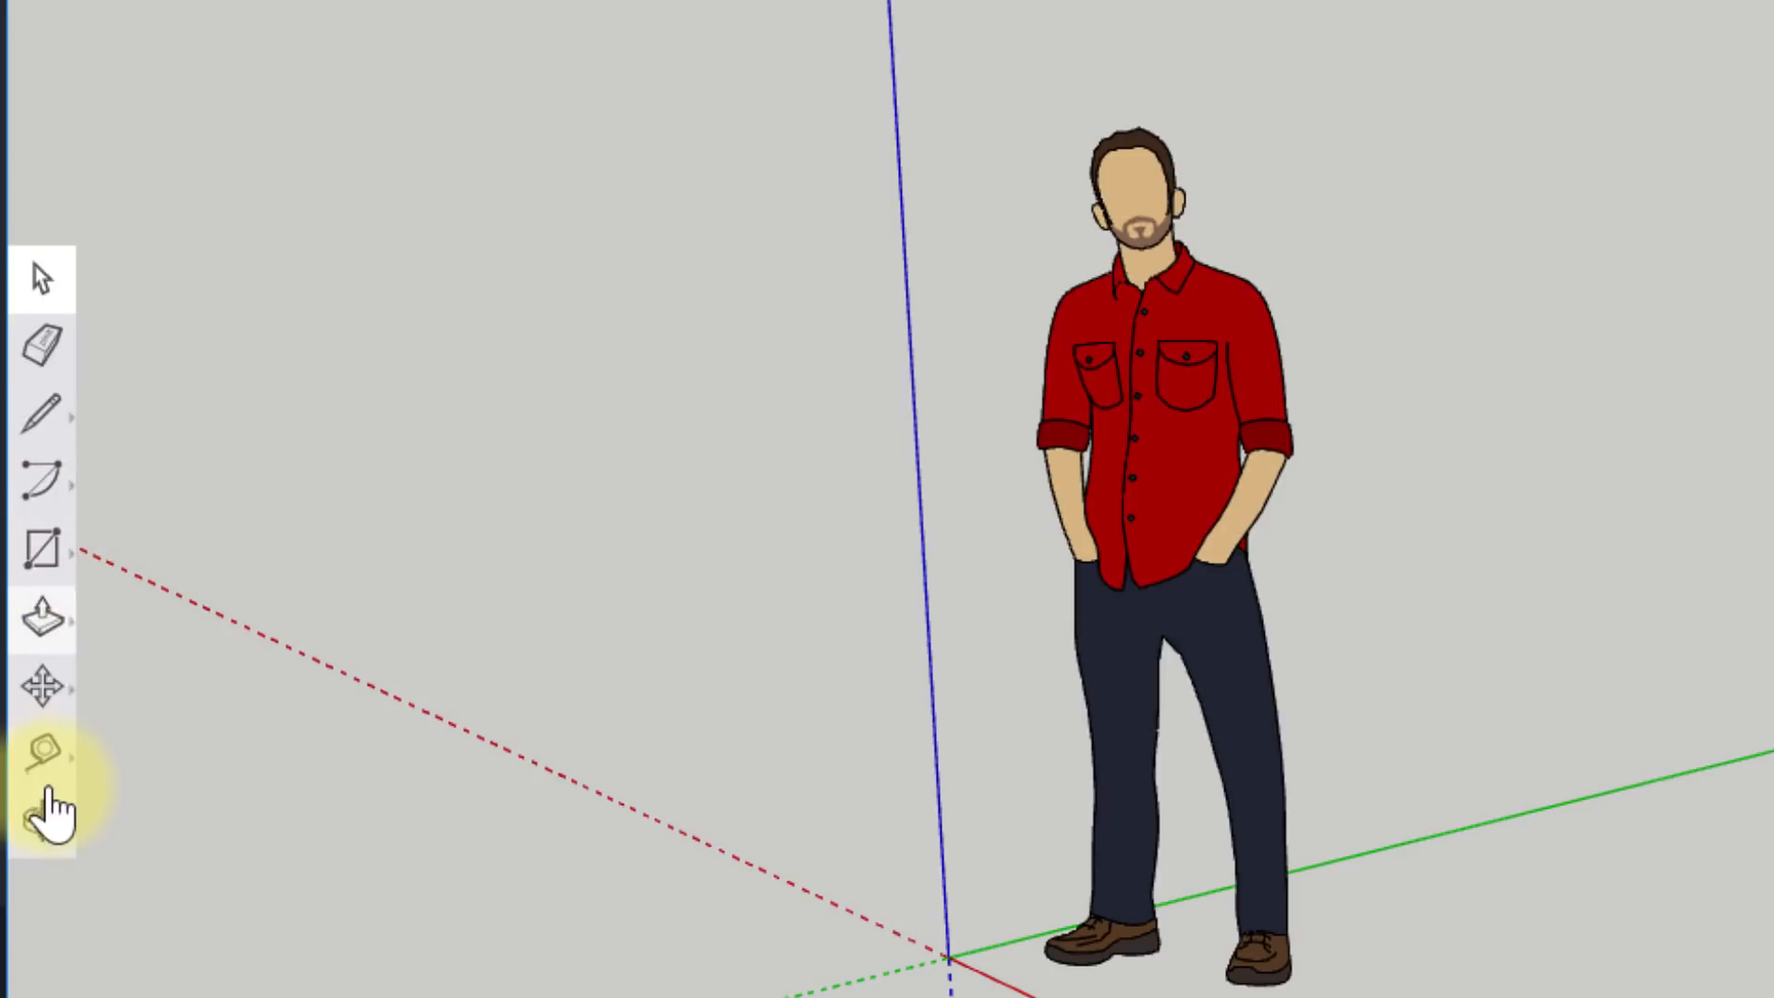
Erase the standing figure from the model with the Eraser tool
left_click(41, 356)
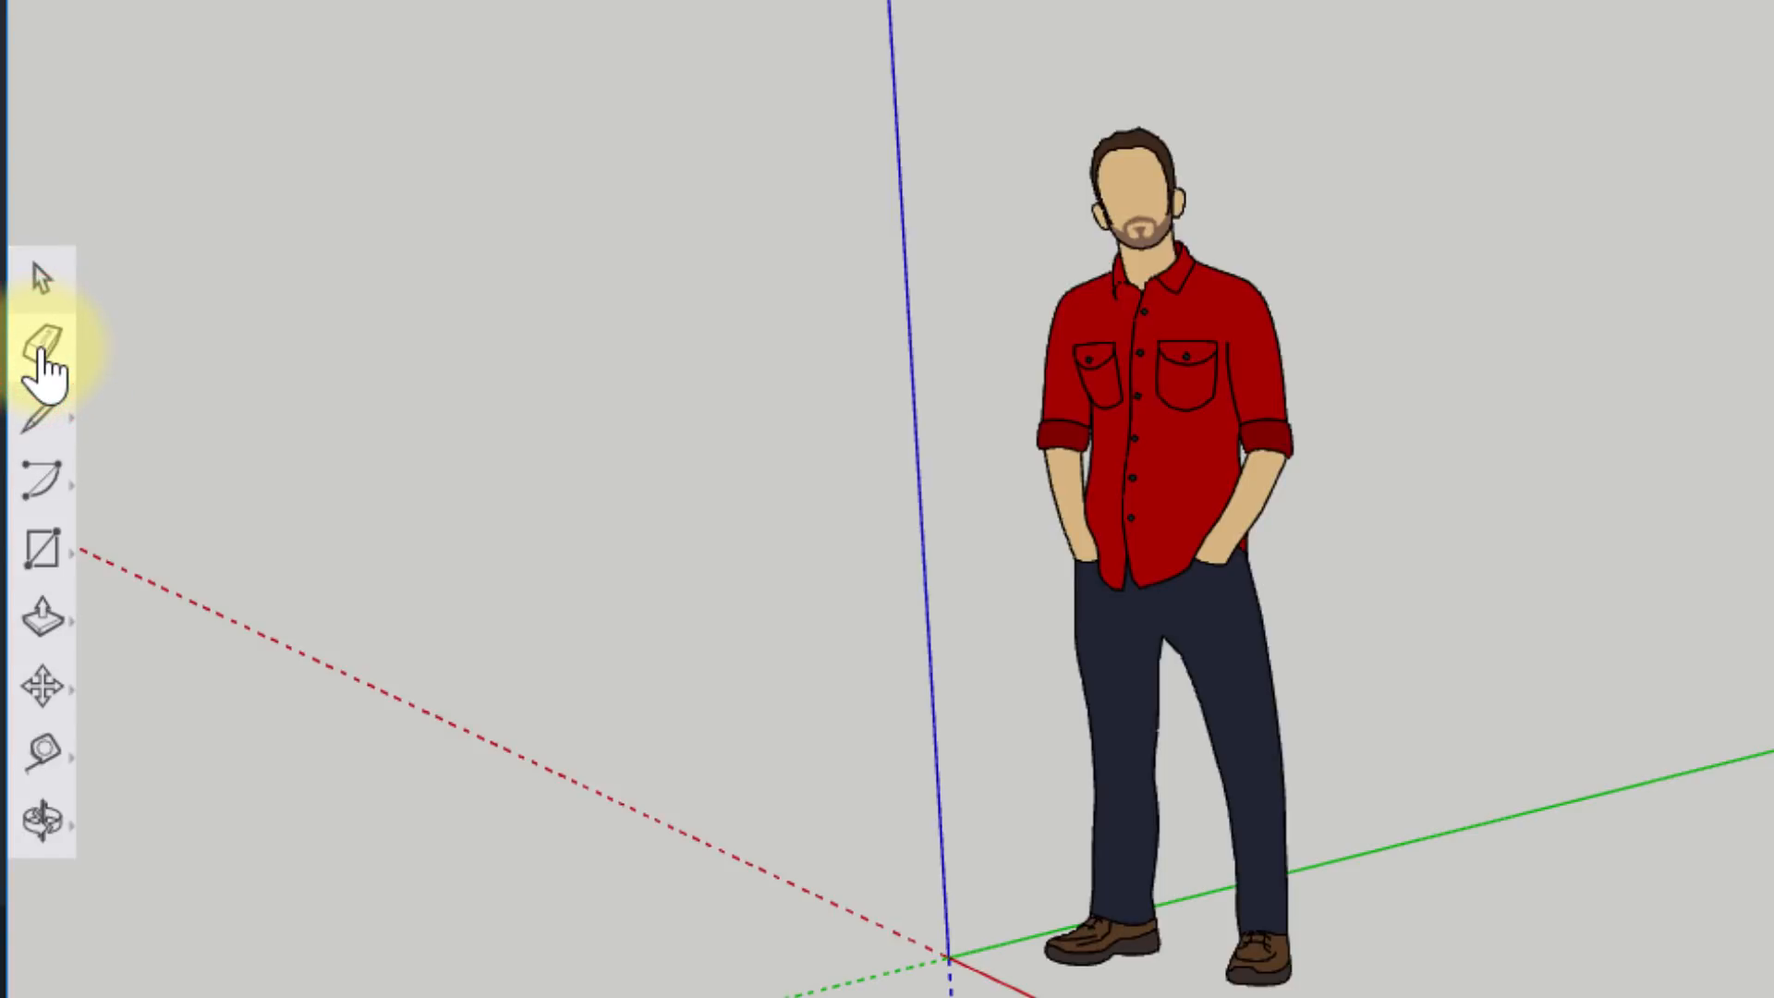
left_click(1158, 309)
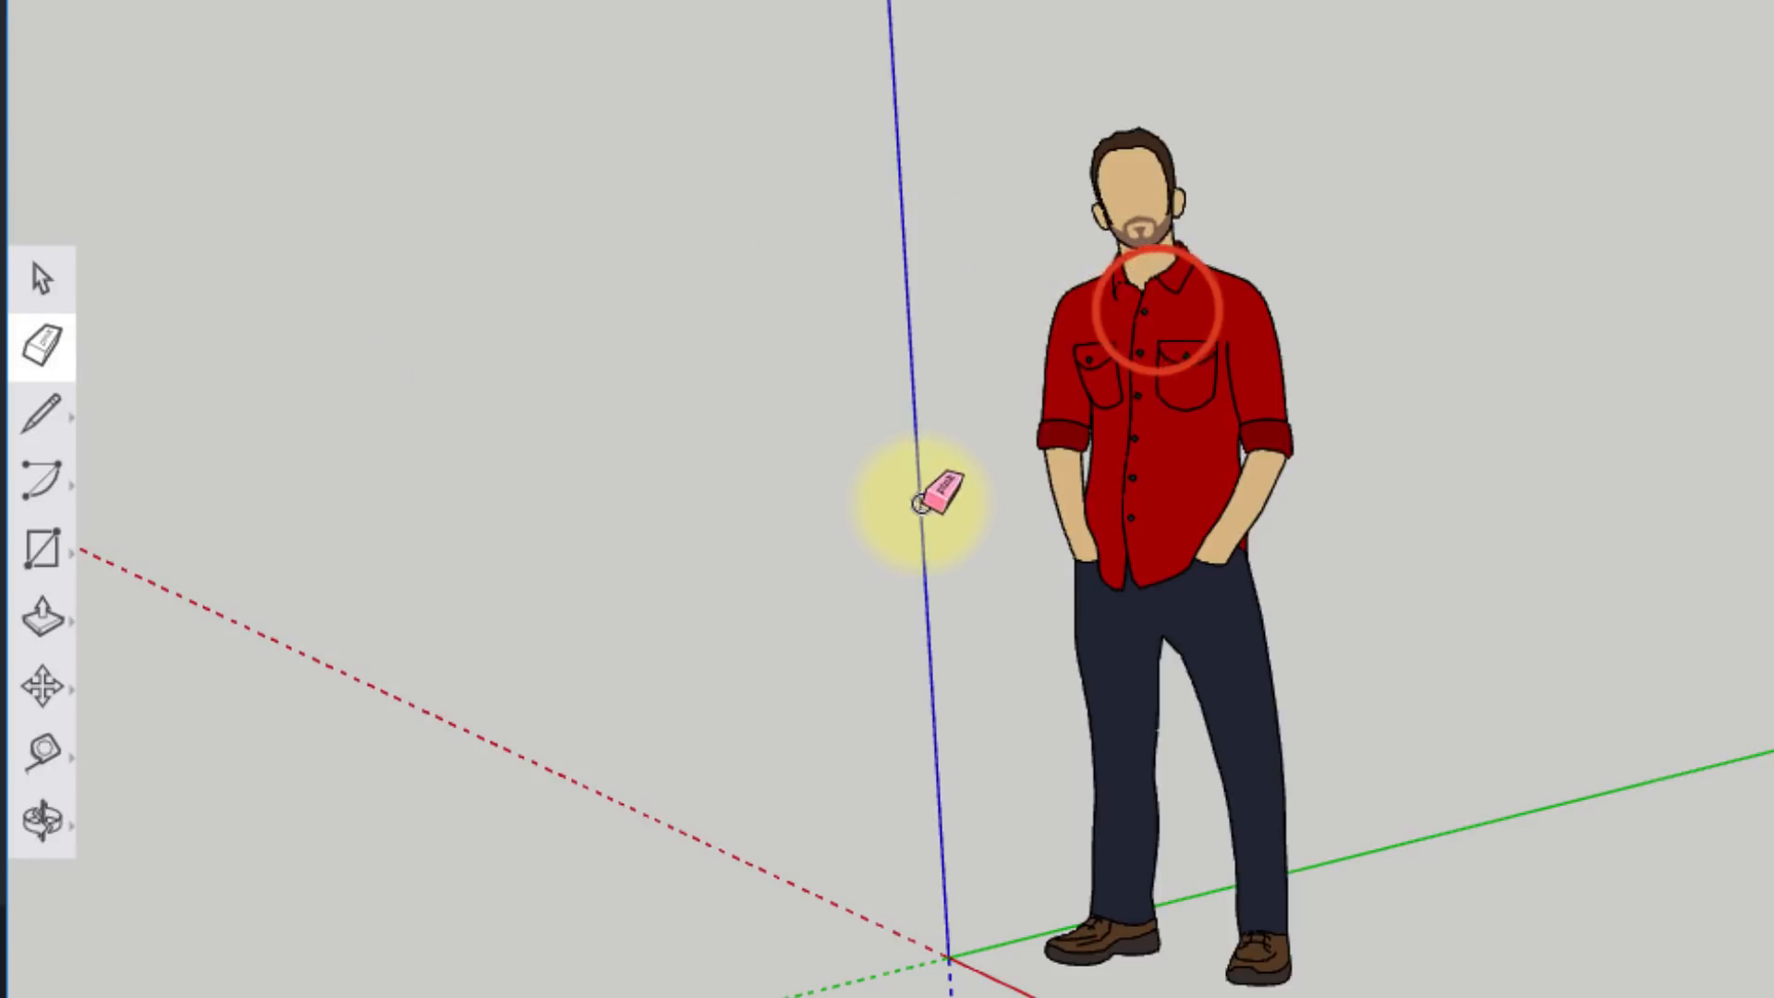
left_click(1129, 139)
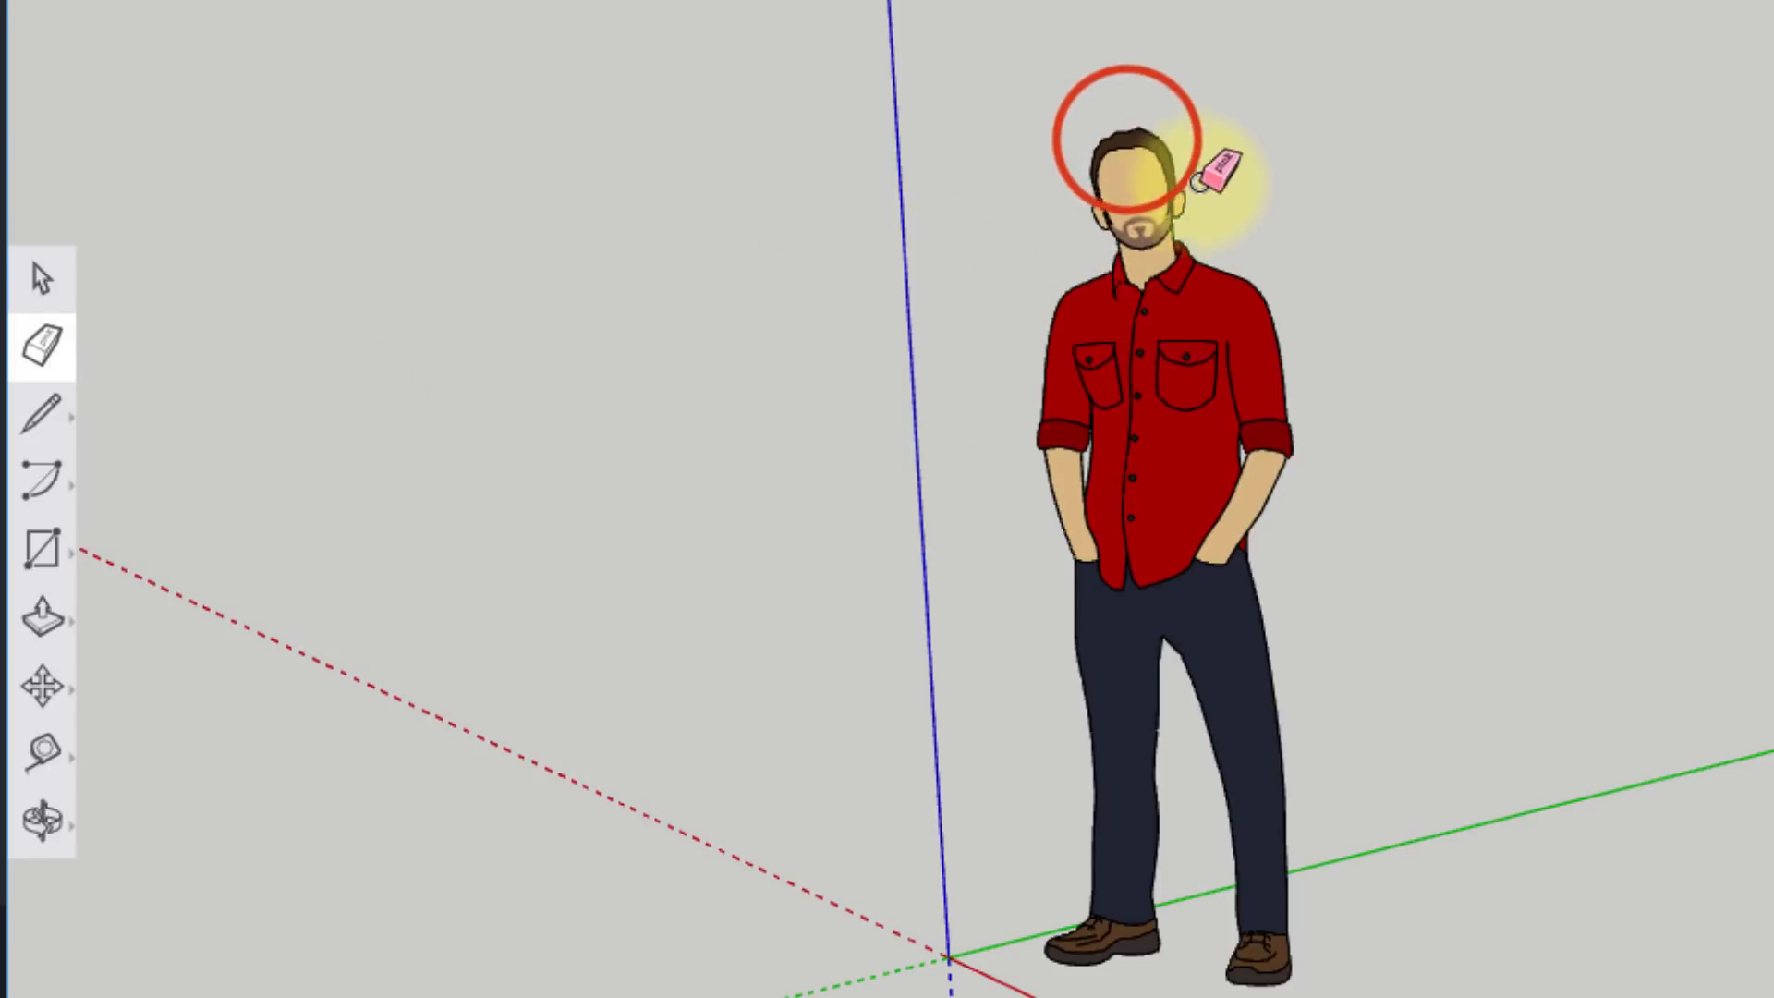
mouse_move(1189, 167)
left_mouse_down()
mouse_move(1069, 357)
mouse_move(872, 495)
left_mouse_up()
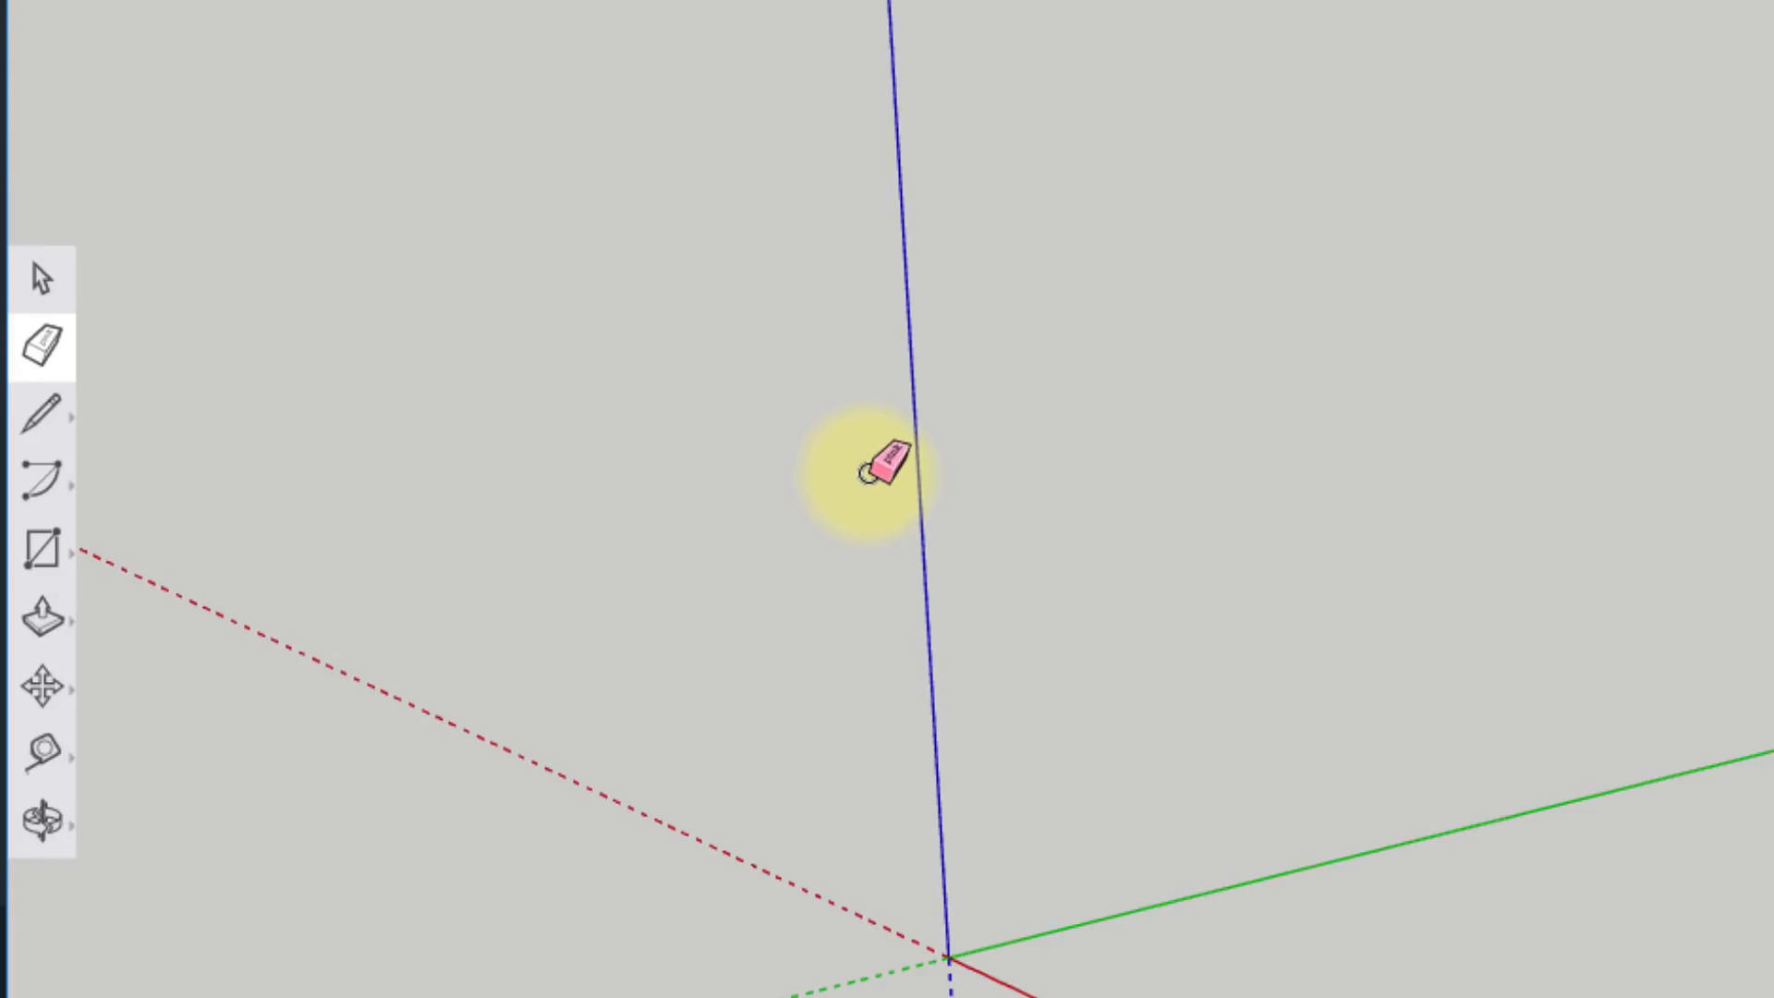
Look at the Line and Arc tools, and open the Instructor to view its guidance for the Arc, Eraser and Line tools
left_click(51, 432)
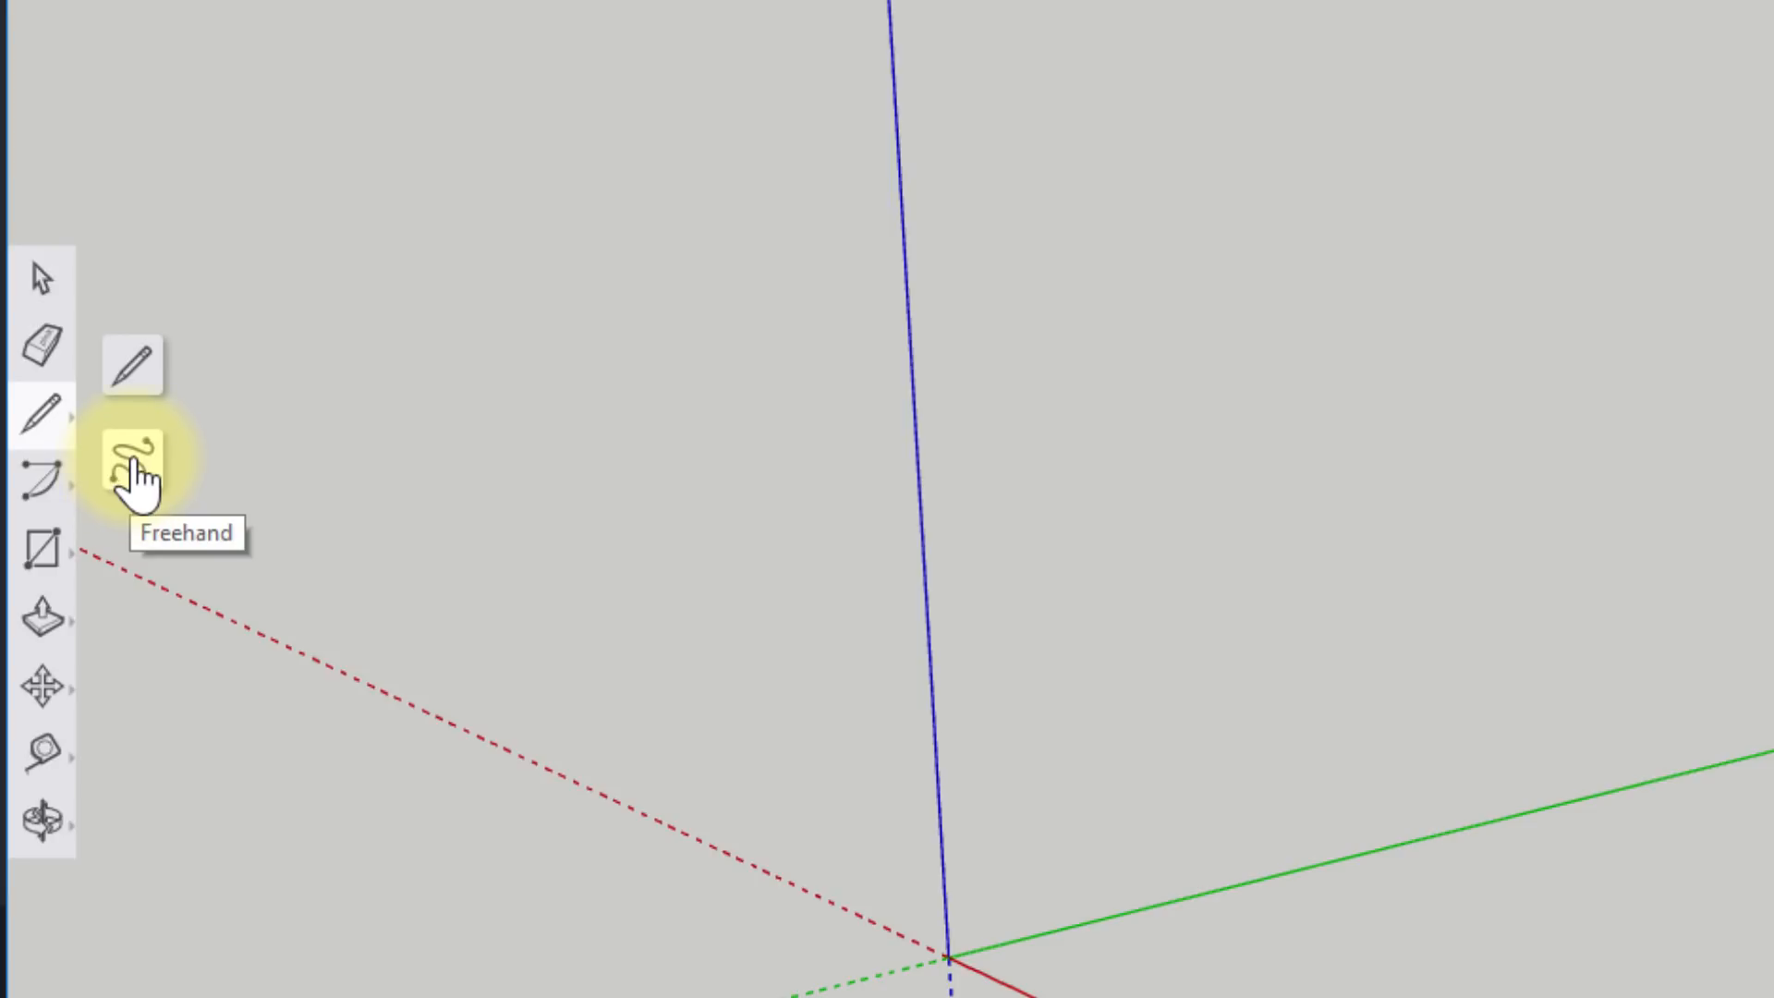
left_click(44, 485)
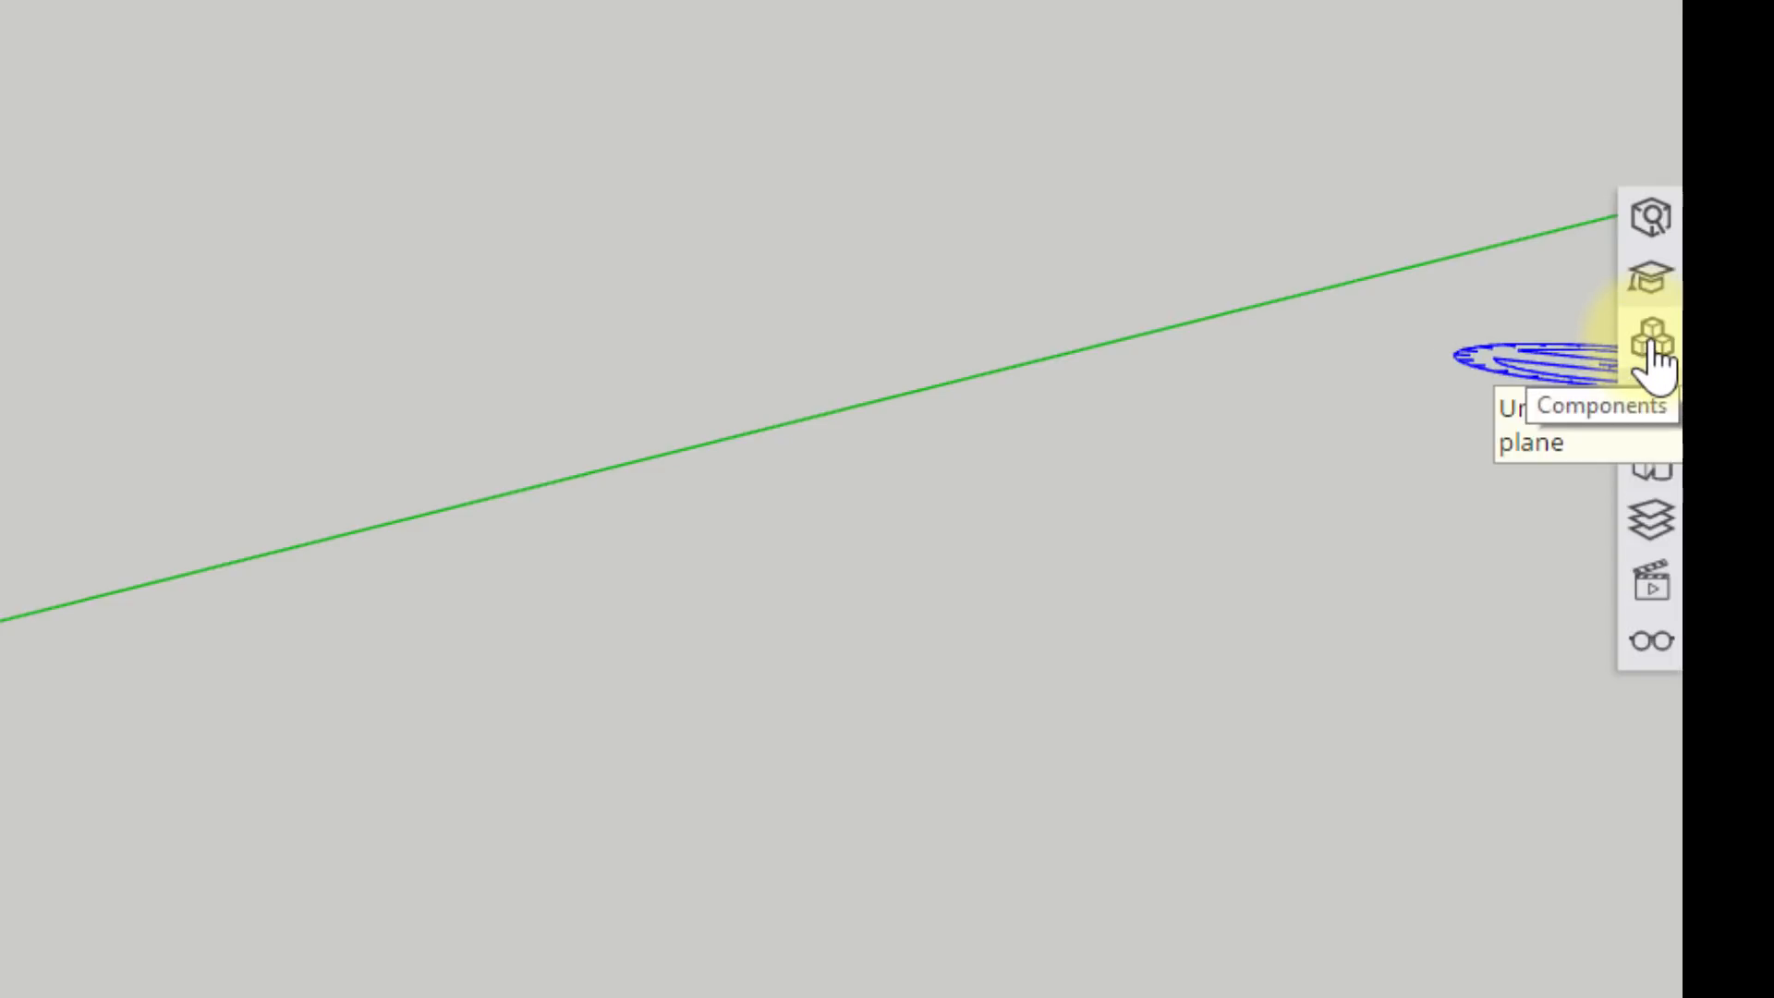
left_click(1650, 278)
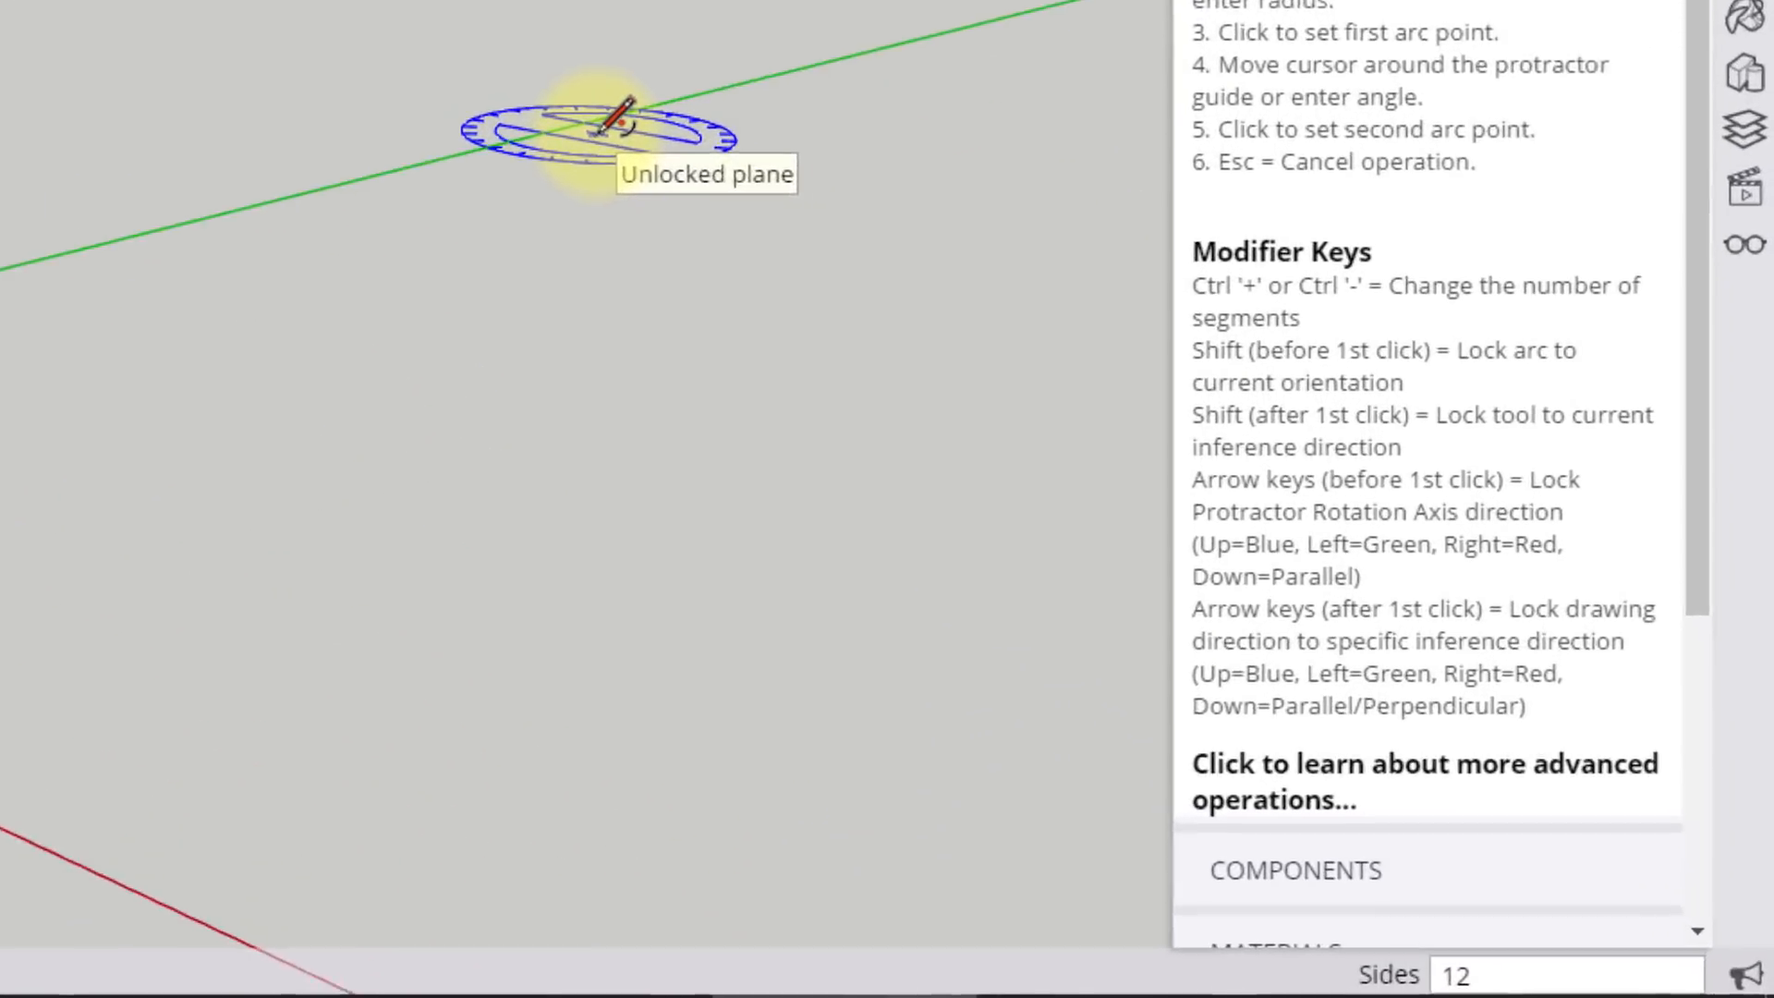
key("e")
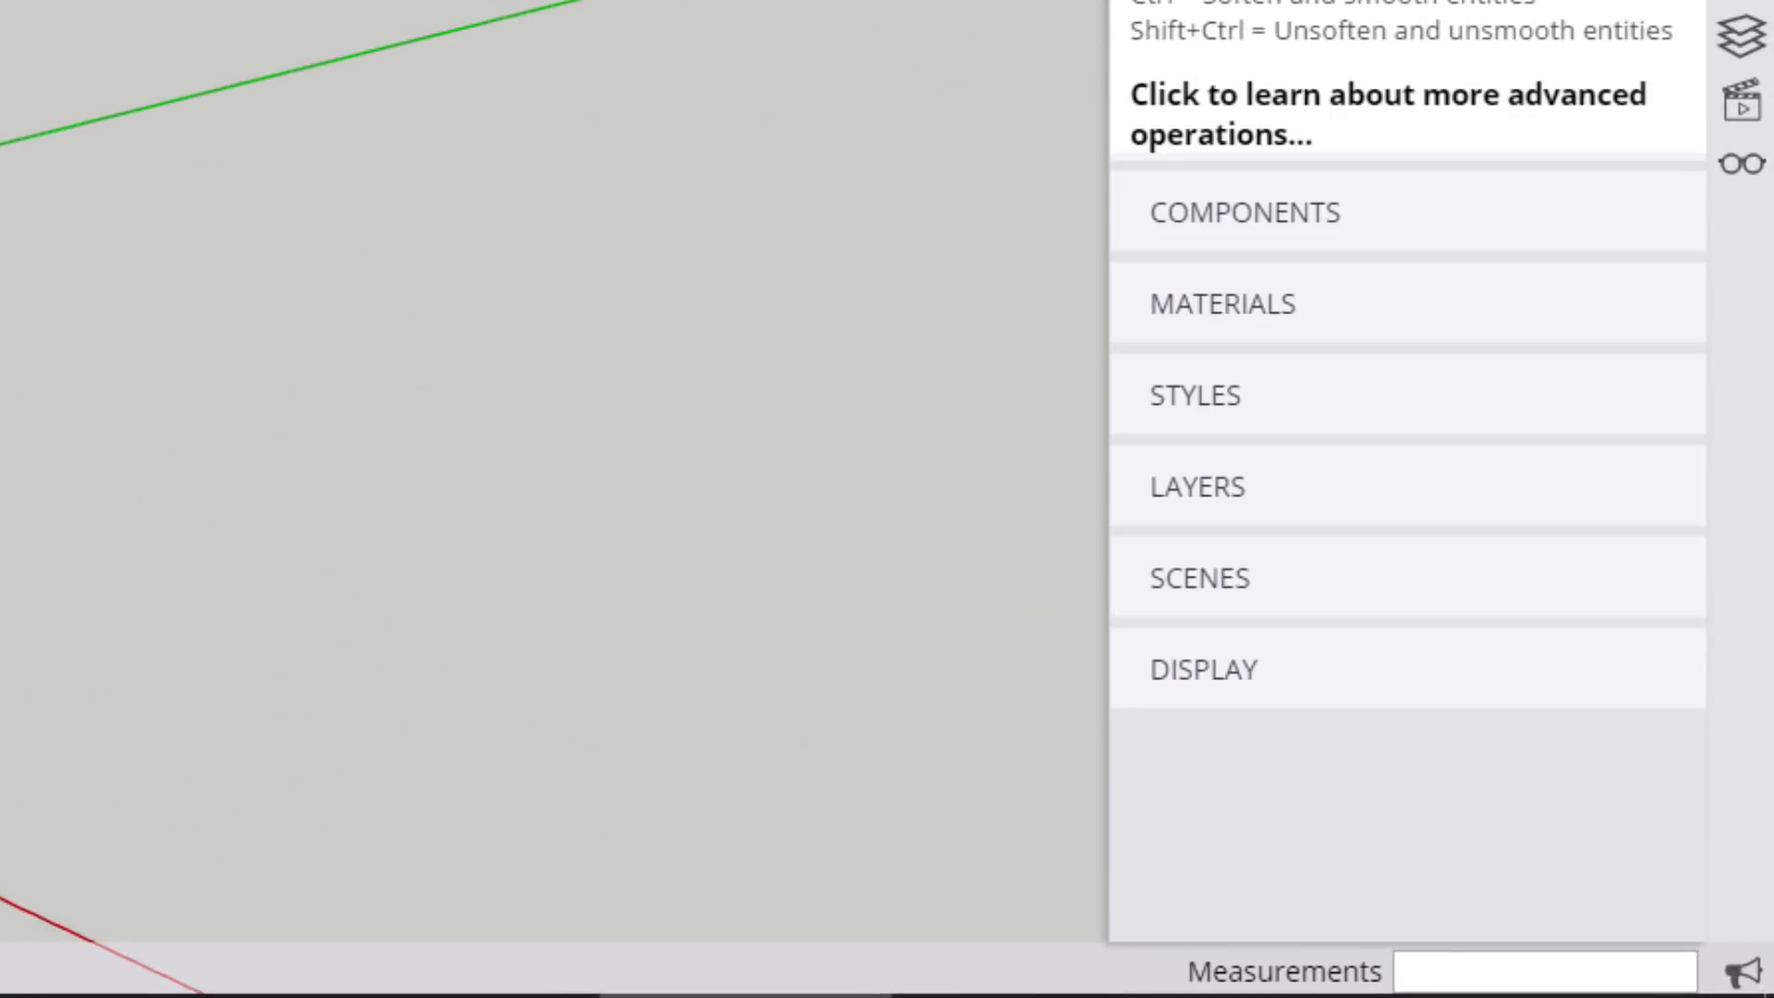
key("l")
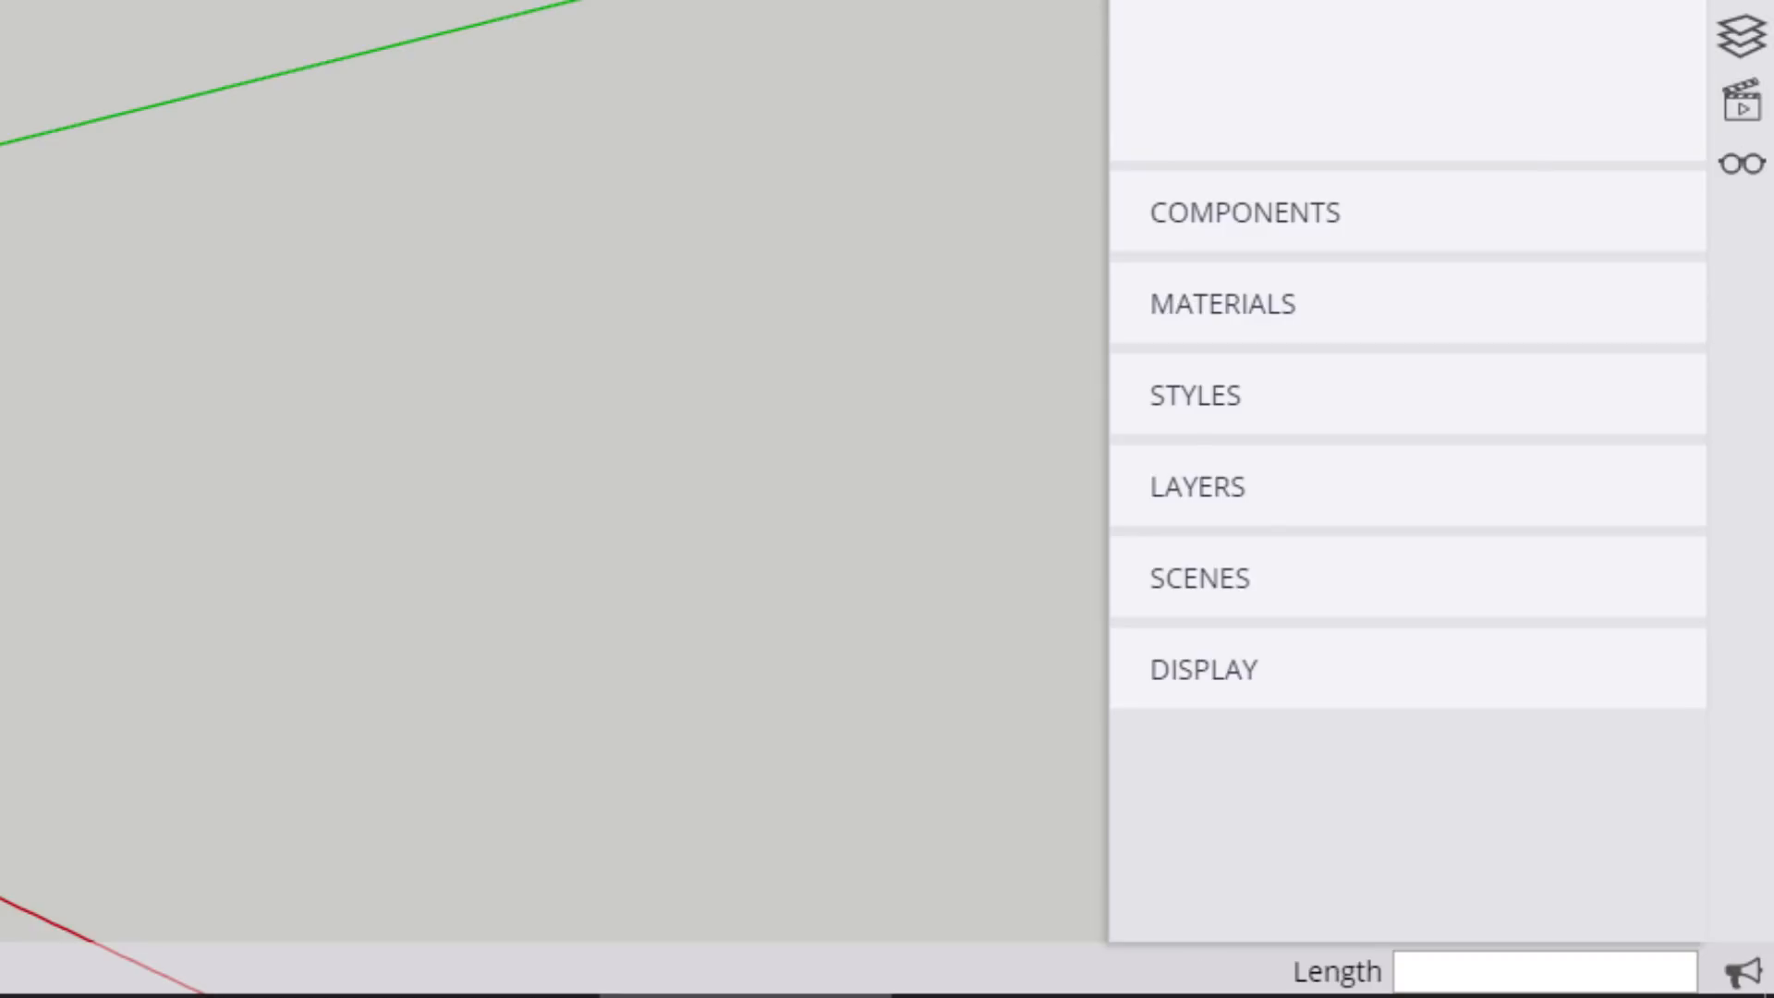
left_click(739, 815)
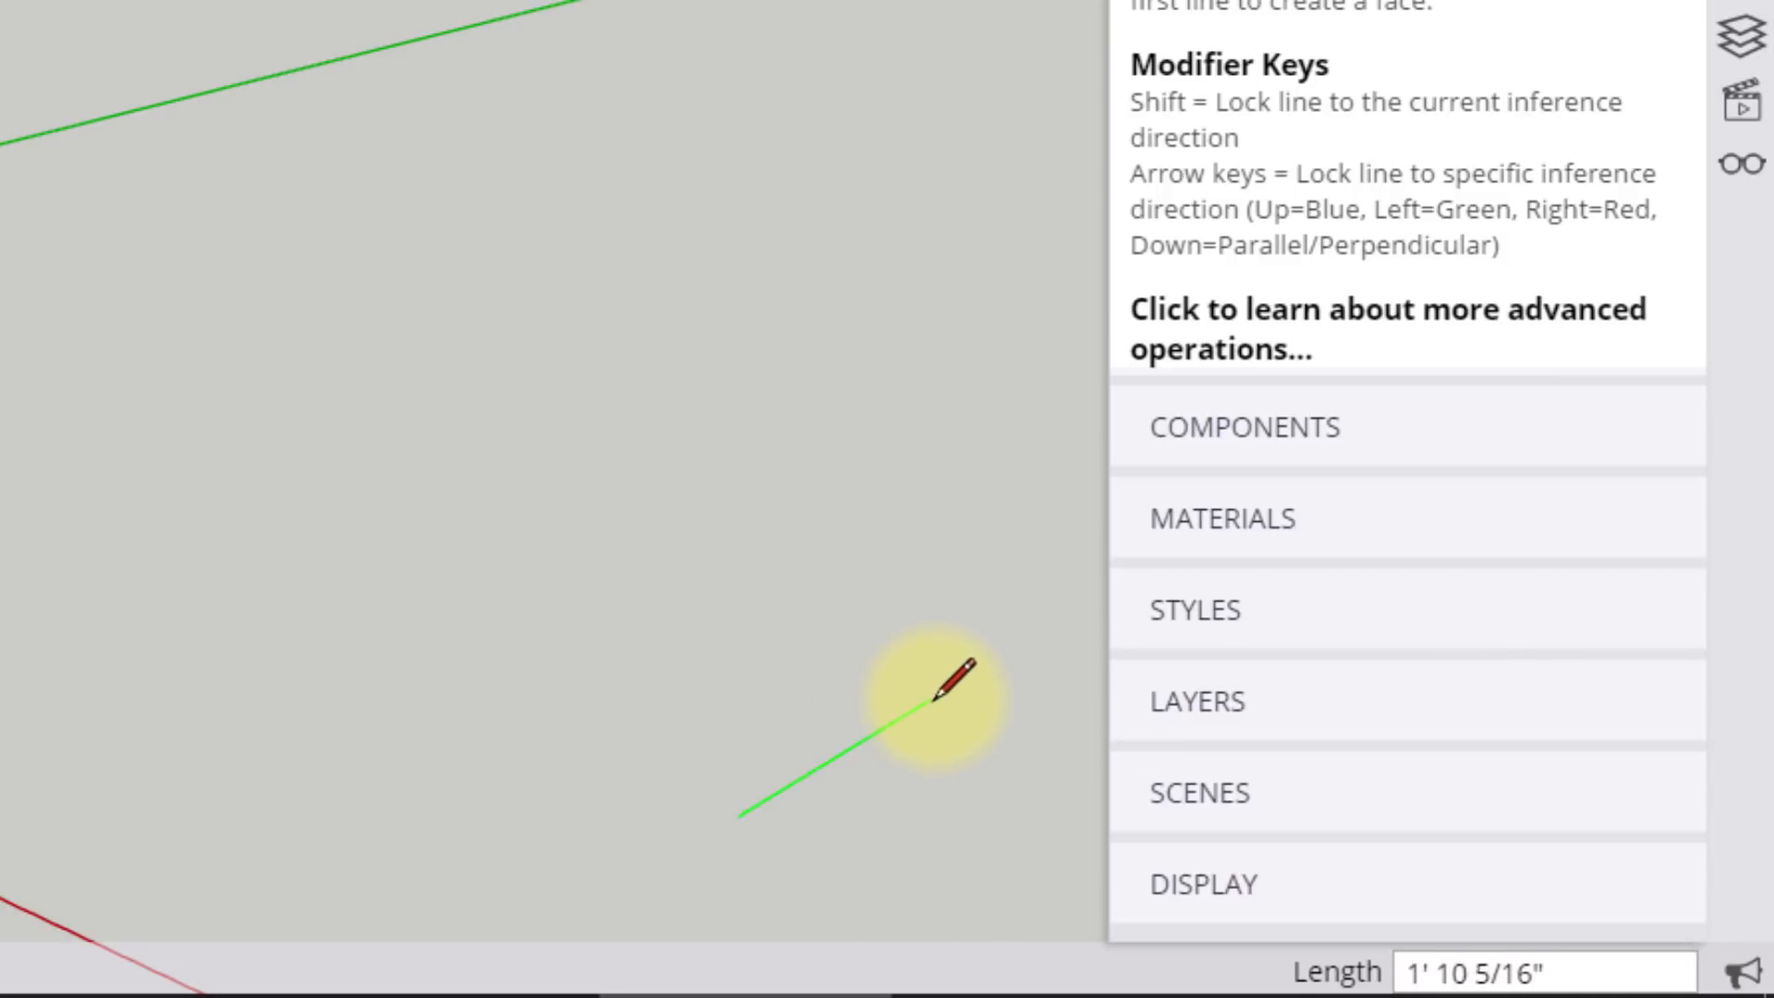
key("Escape")
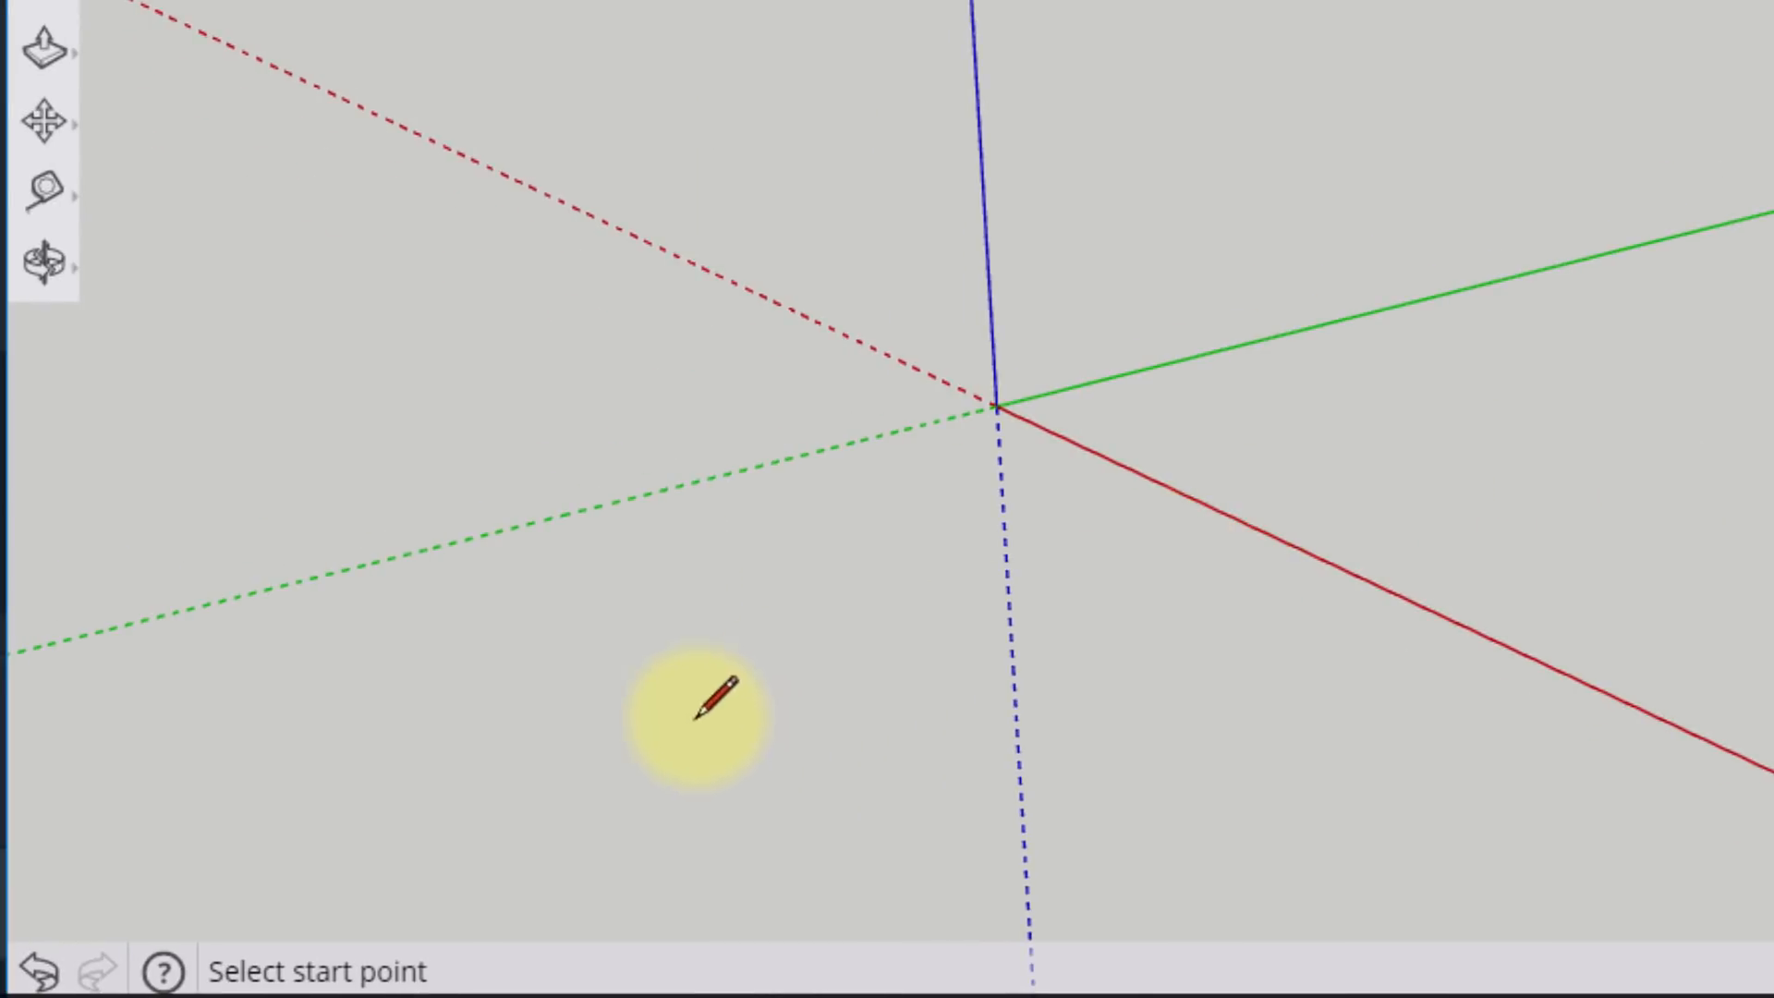
left_click(518, 843)
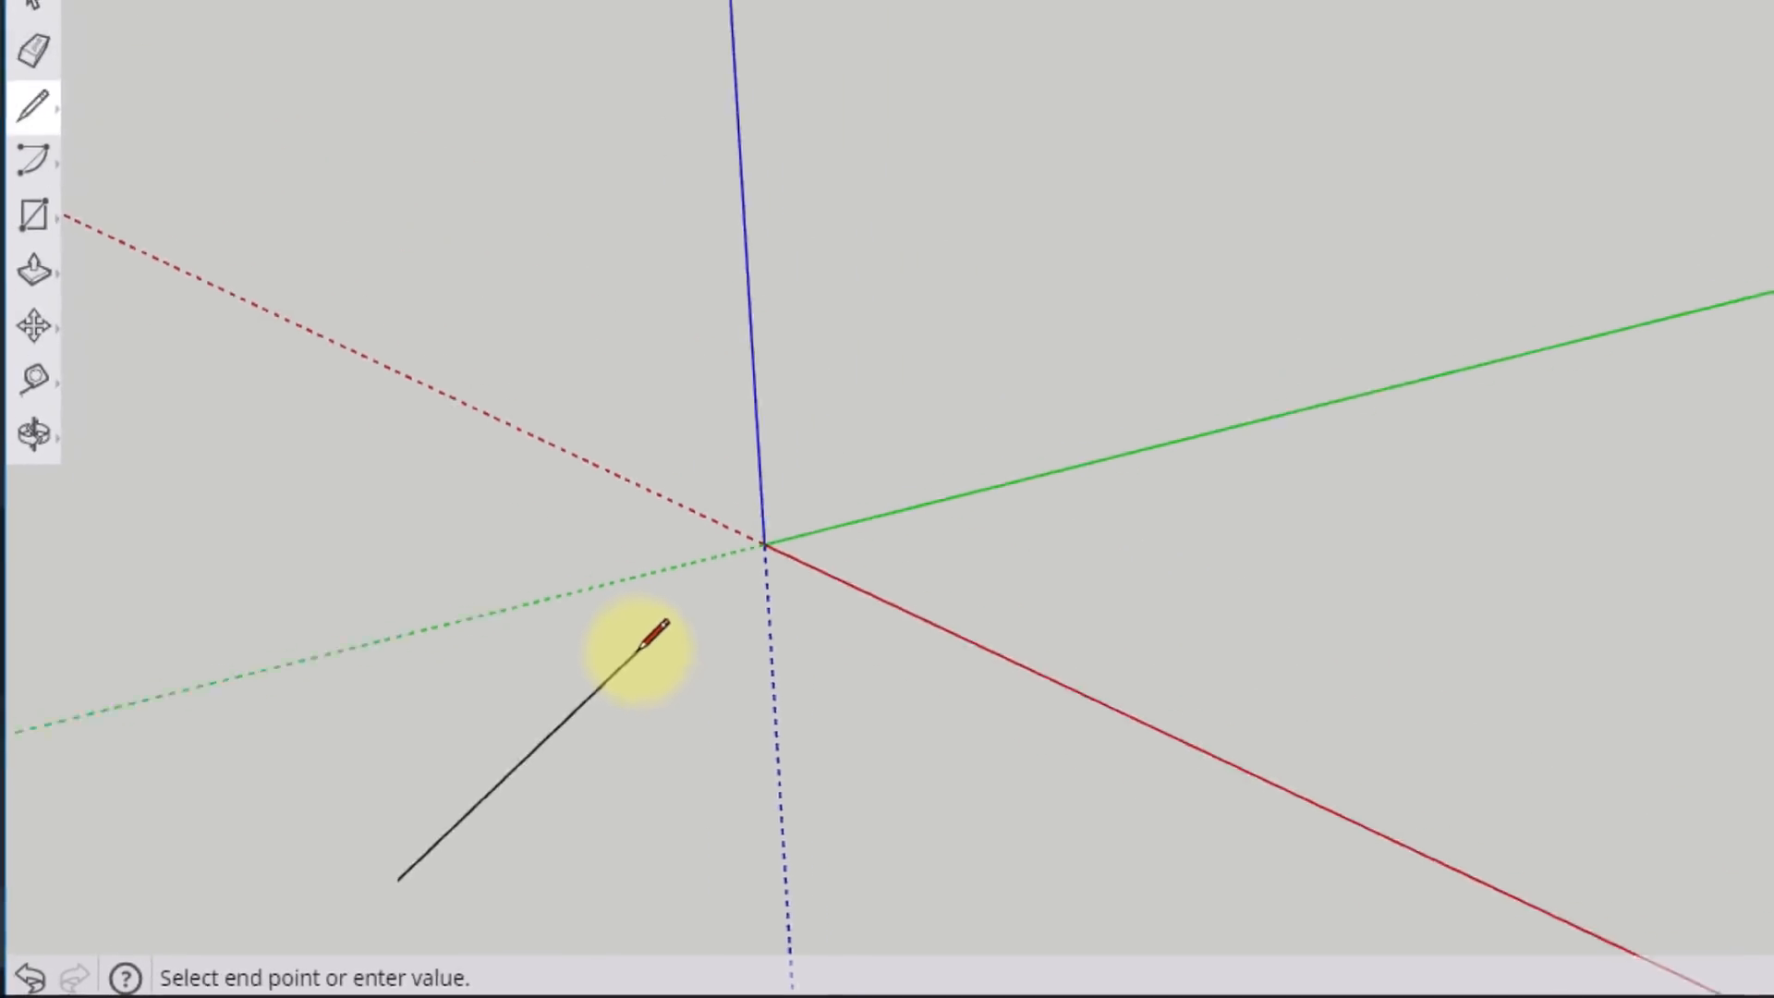
key("Escape")
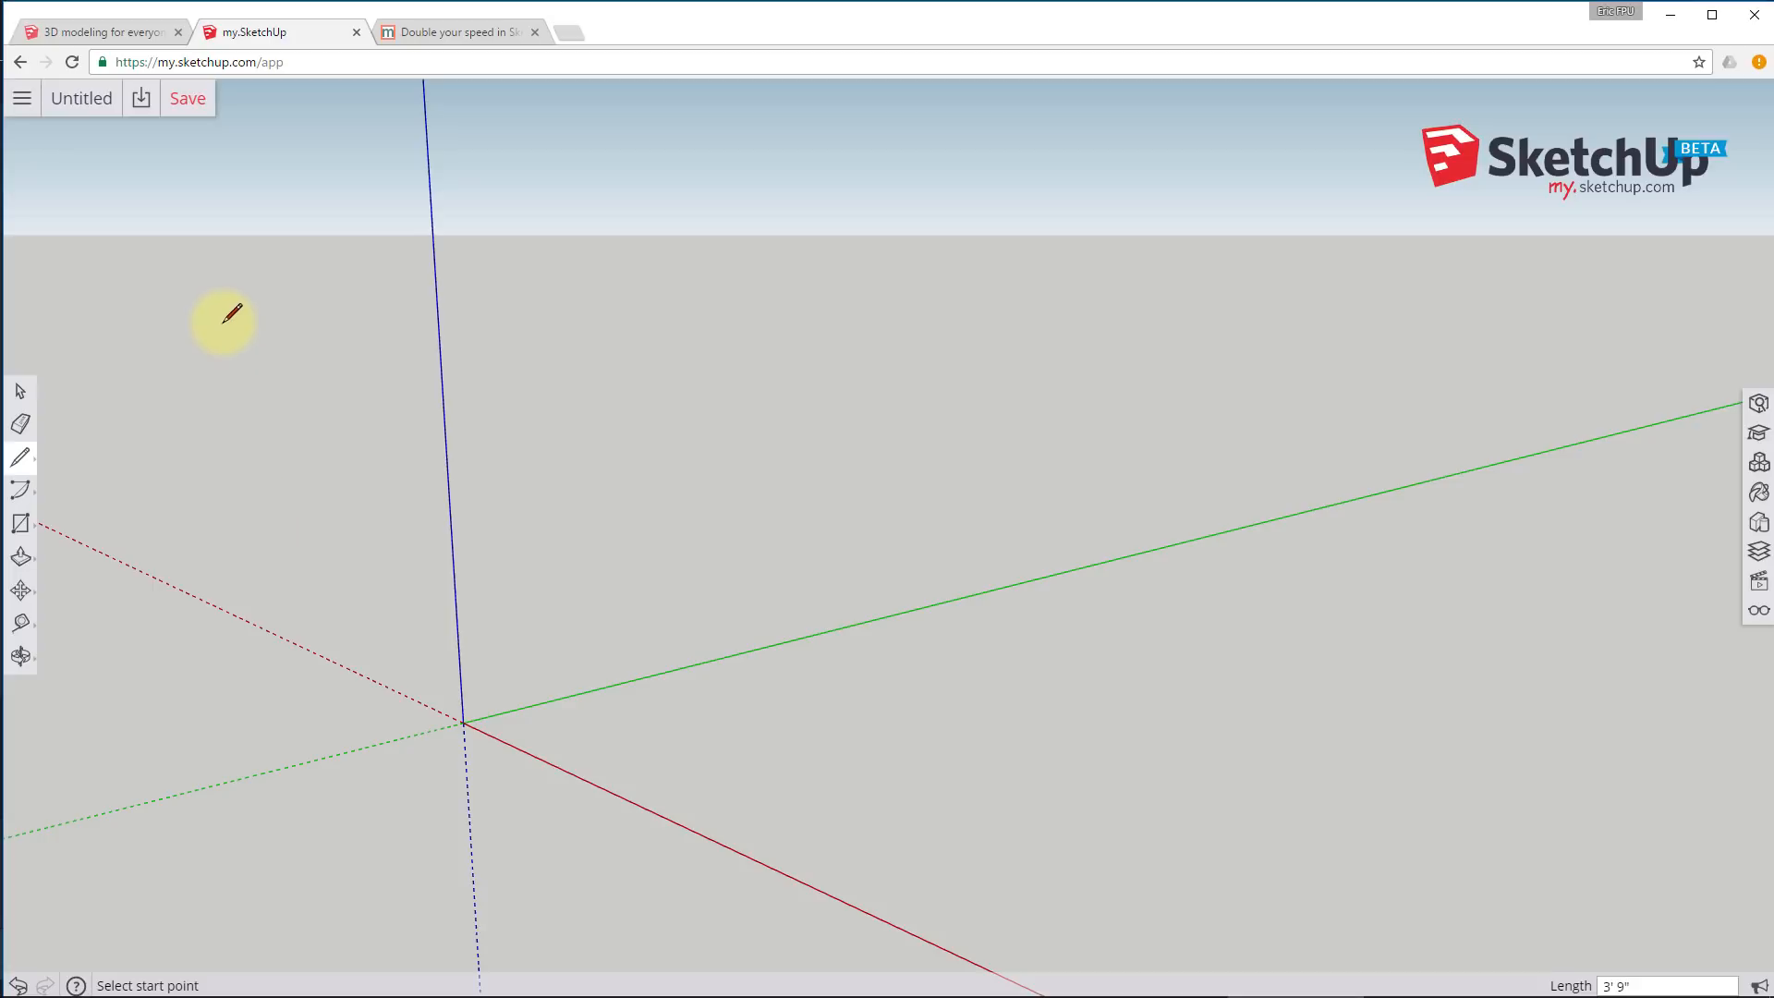
Create a new model from the Simple Template - Feet and Inches
left_click(22, 103)
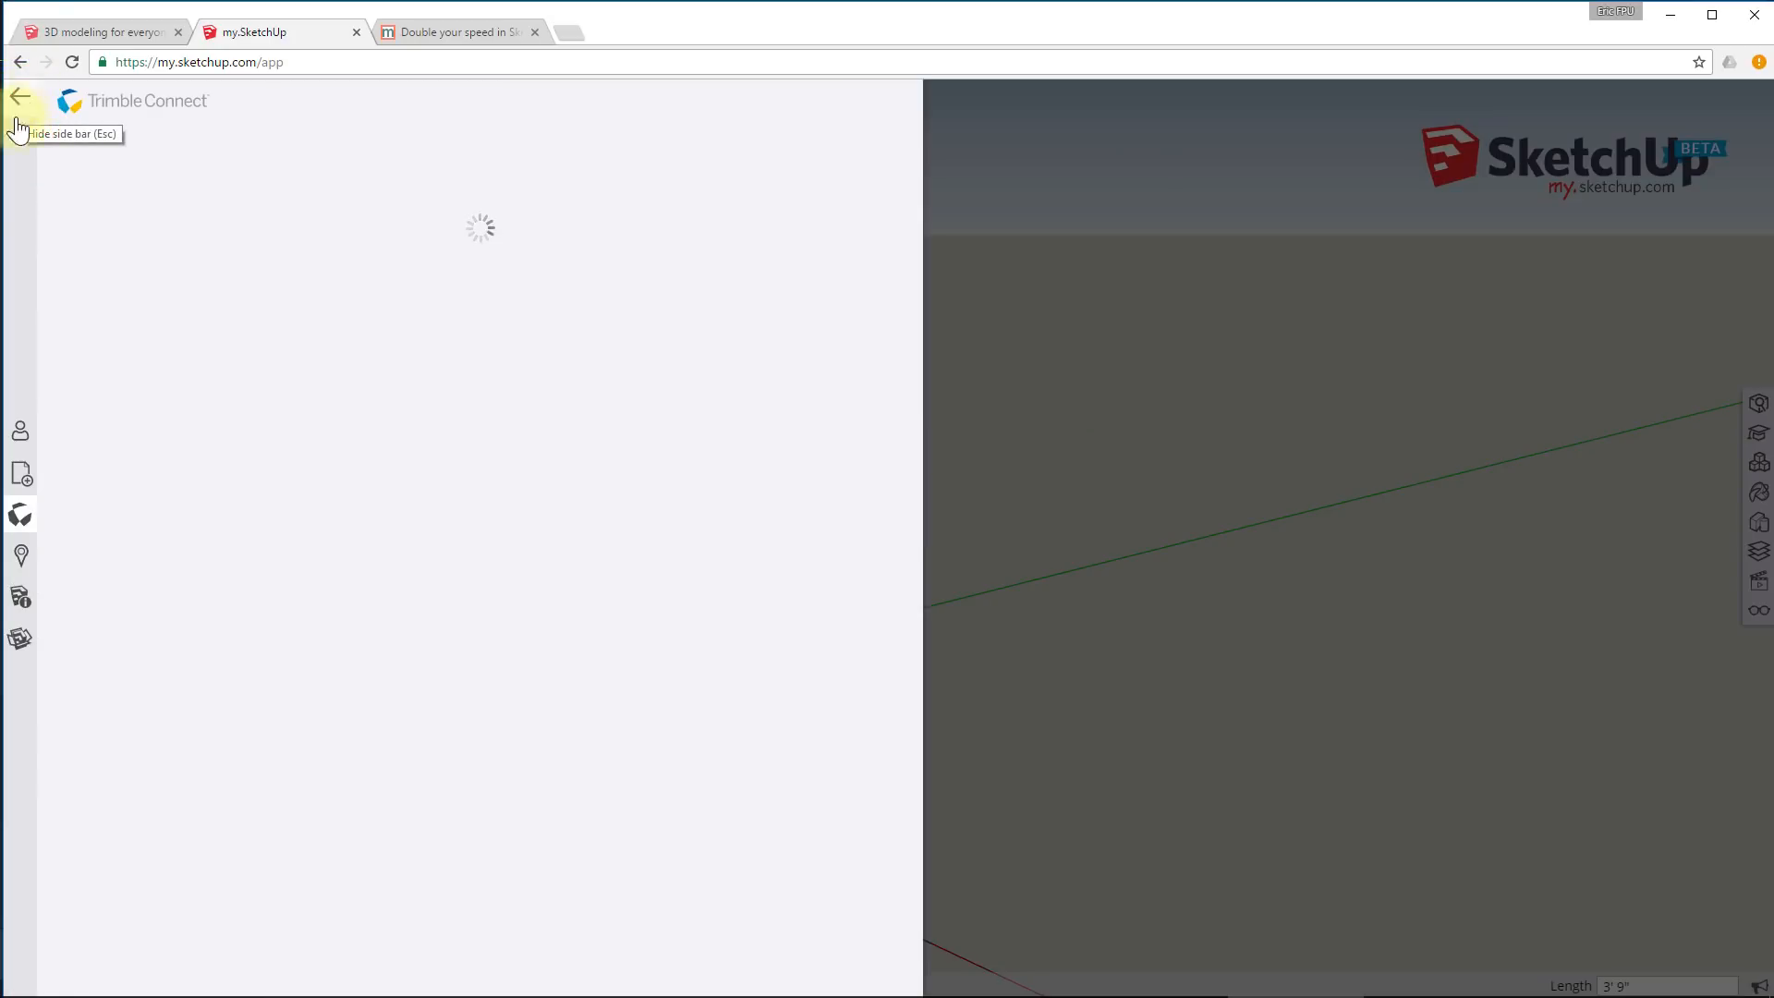
left_click(19, 479)
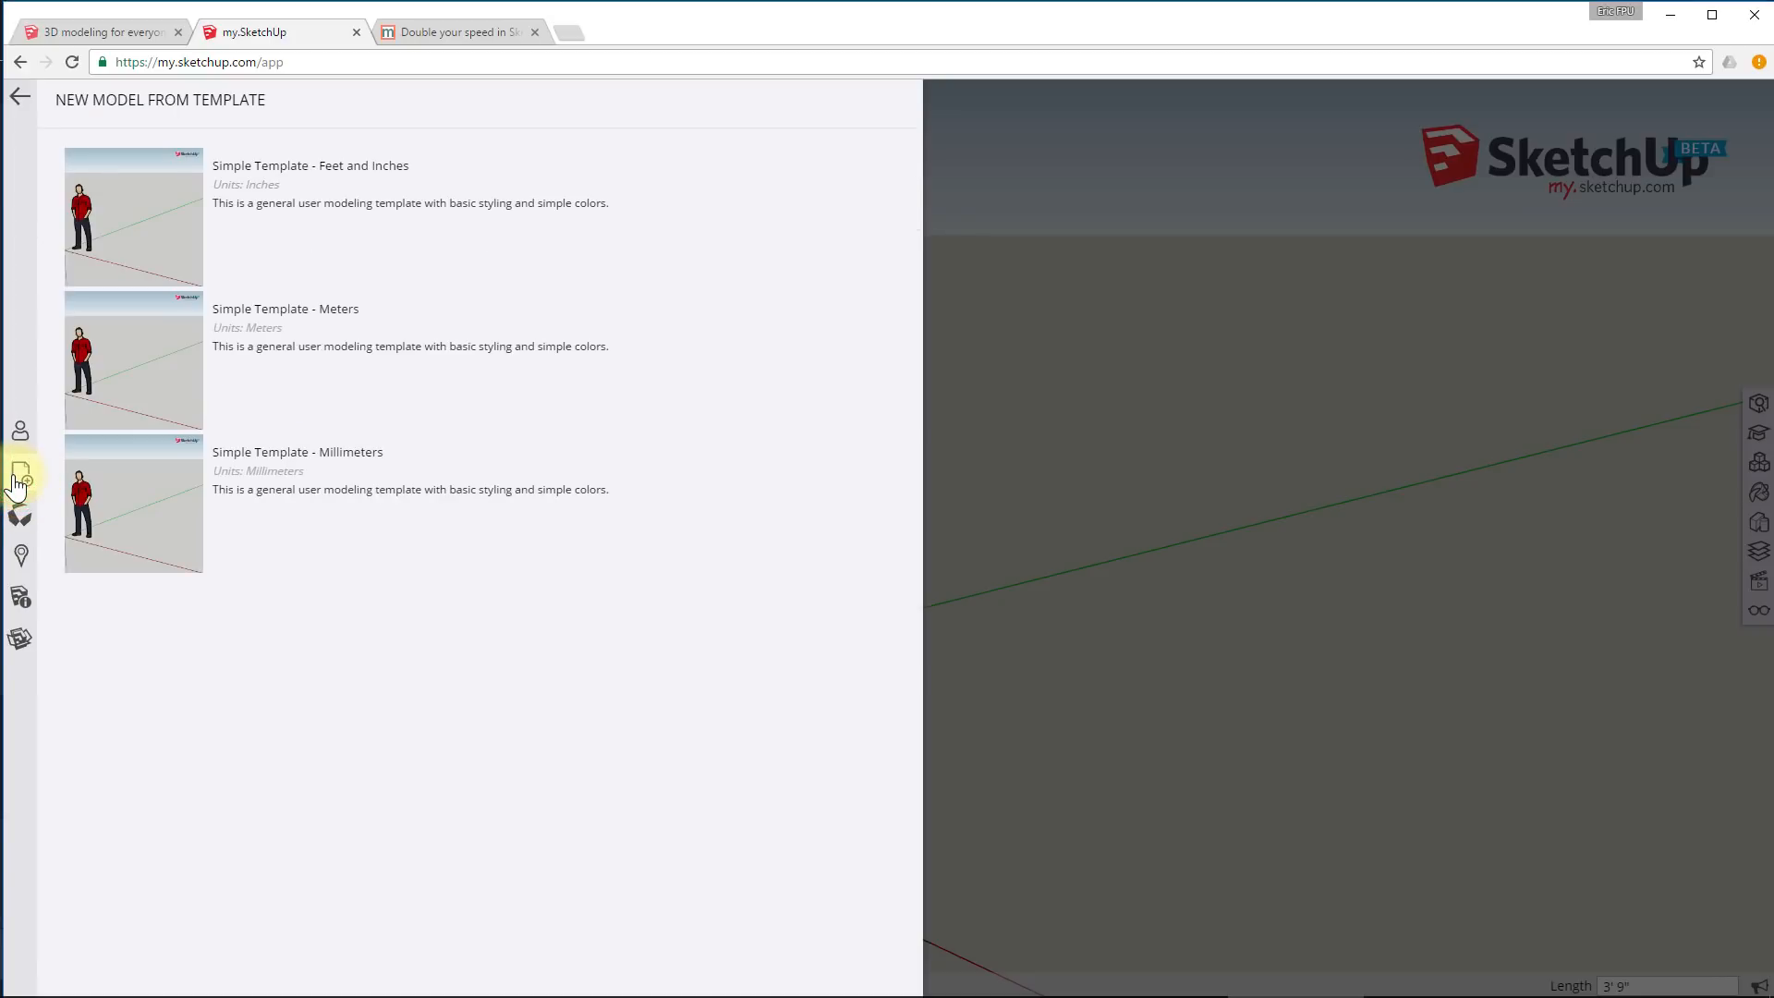
left_click(179, 194)
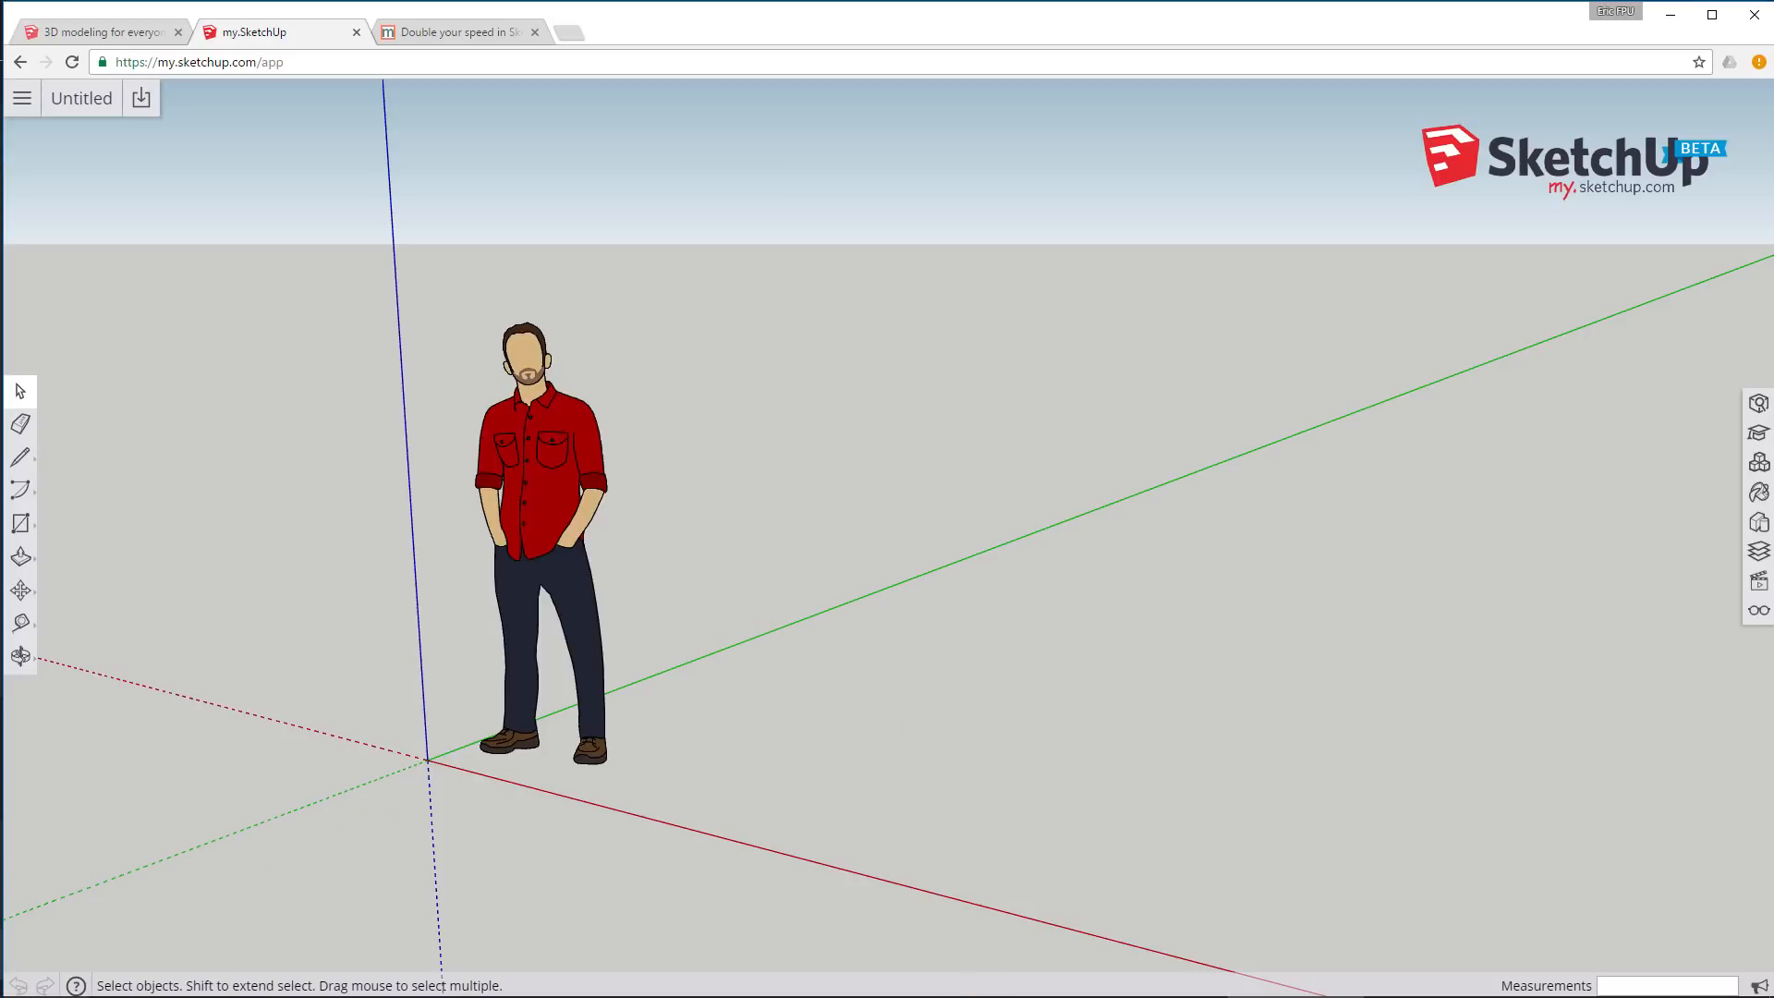
Switch to the desktop SketchUp Pro 2016 and start it with the Simple Template - Feet and Inches
key("super")
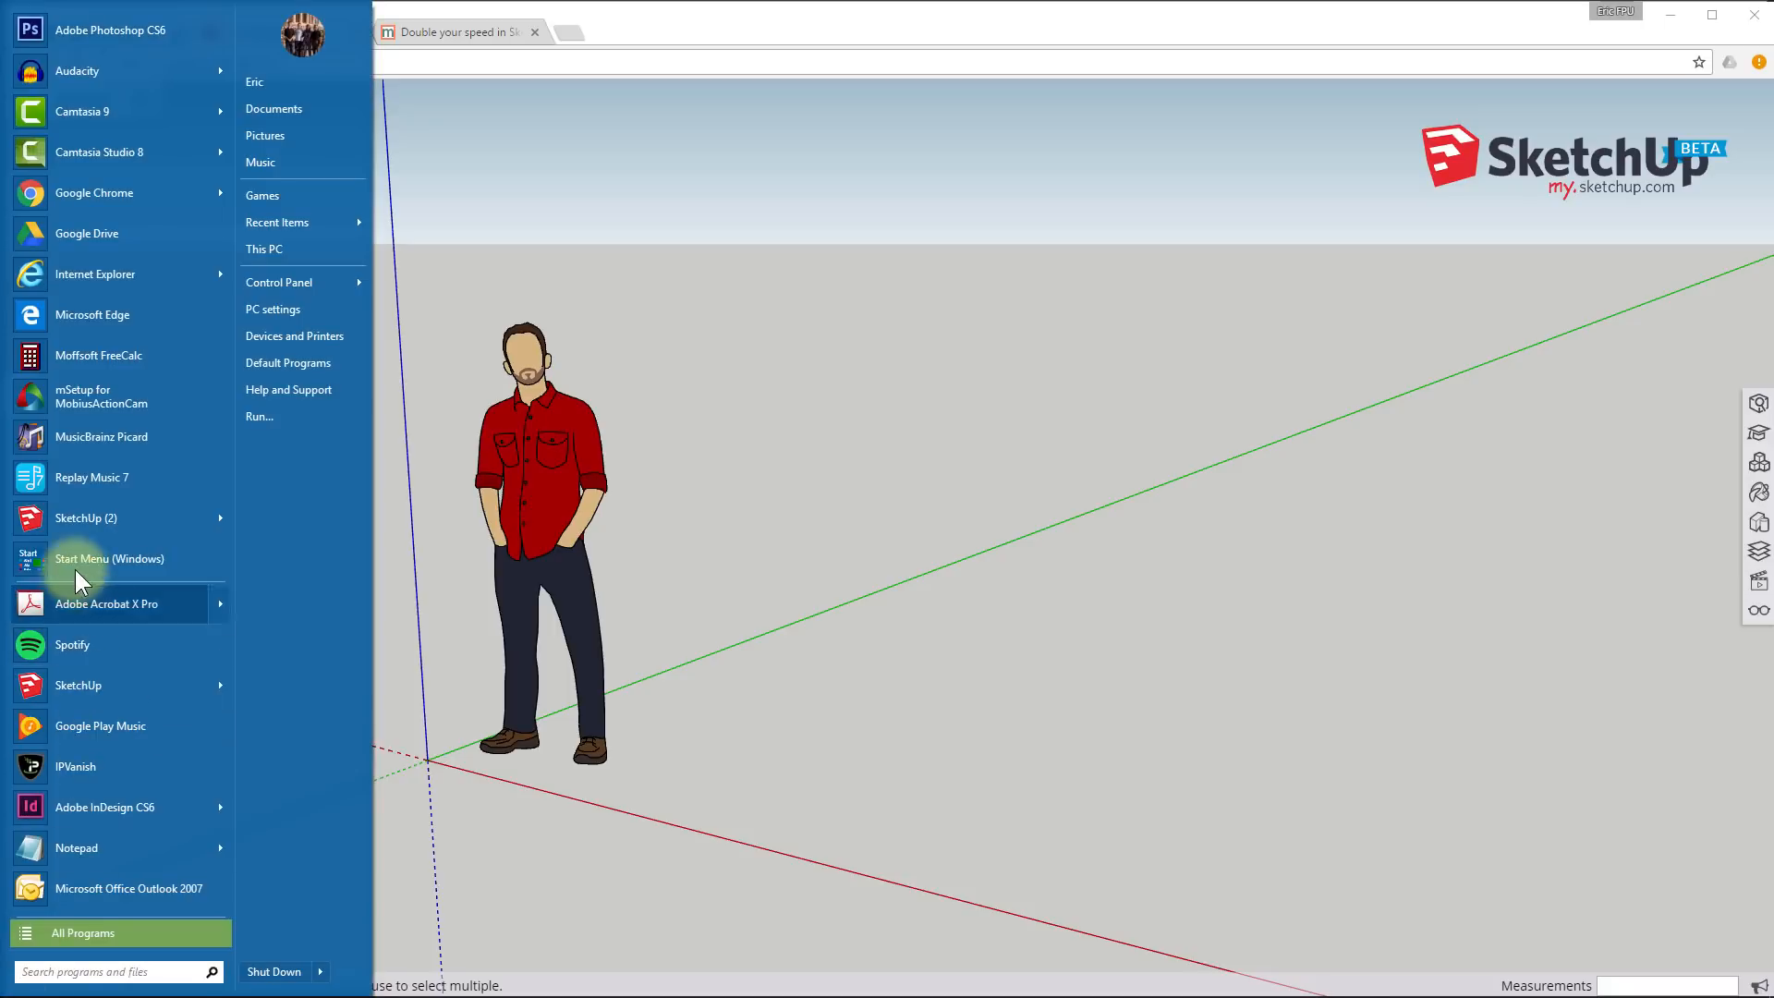
left_click(89, 518)
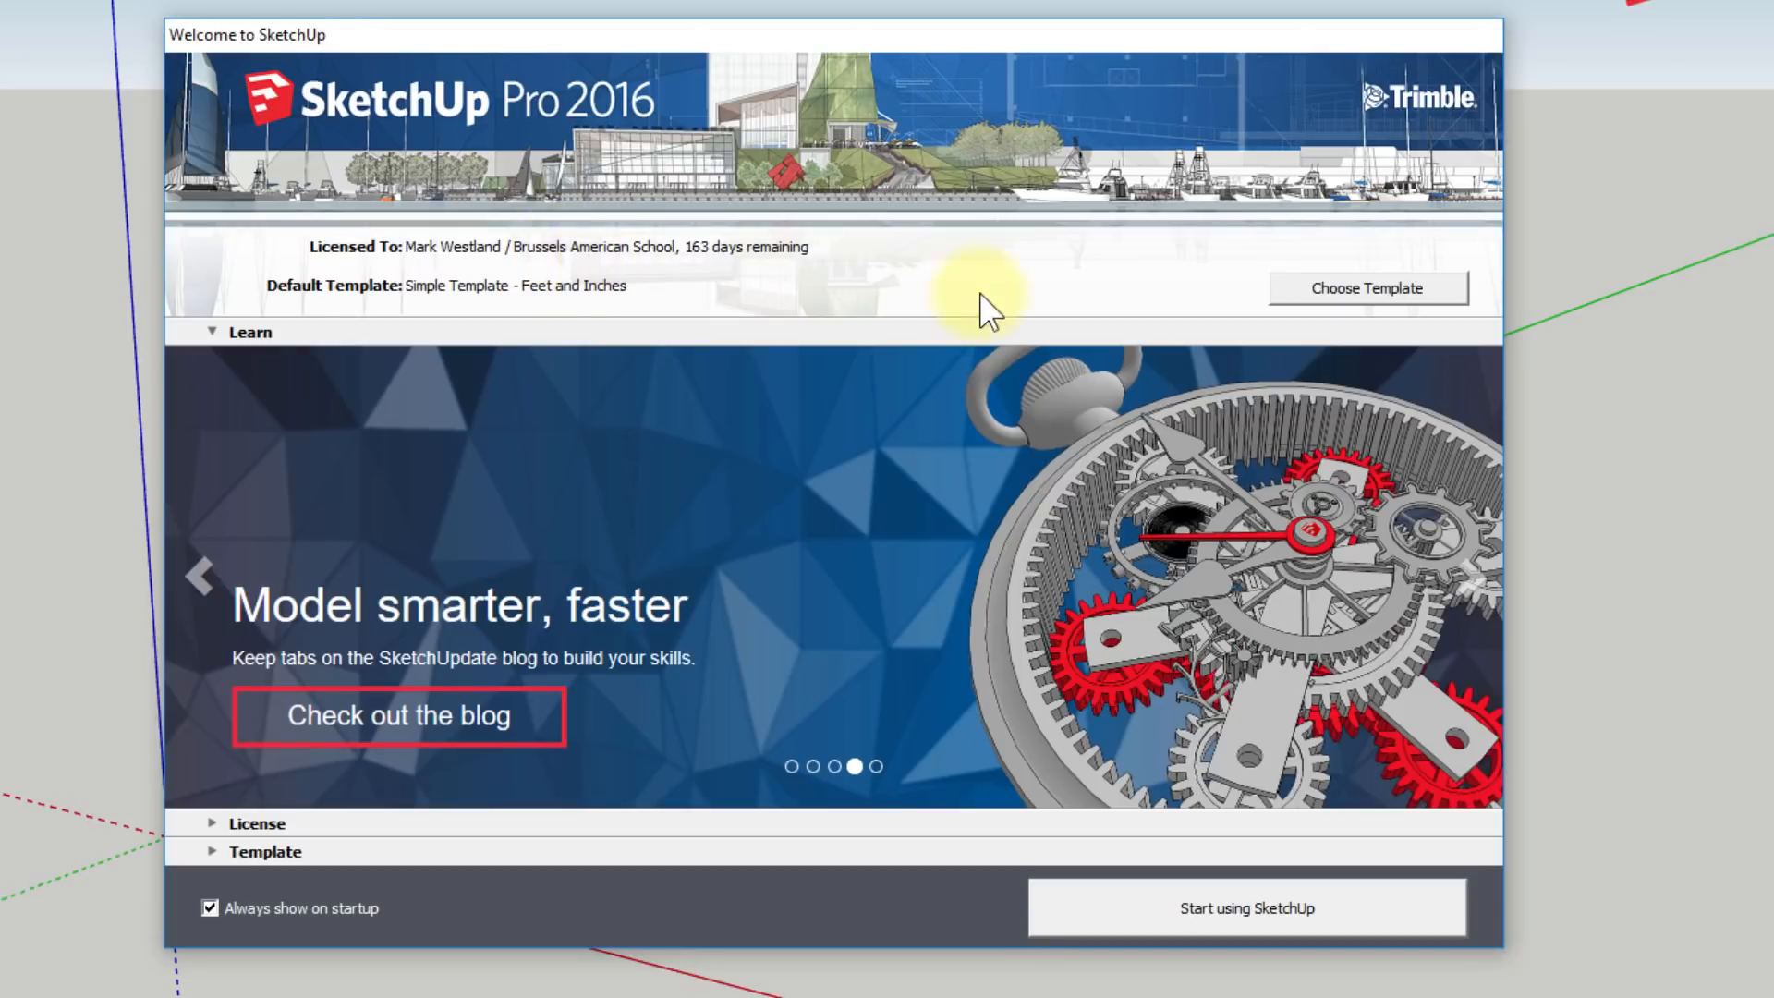
left_click(1335, 290)
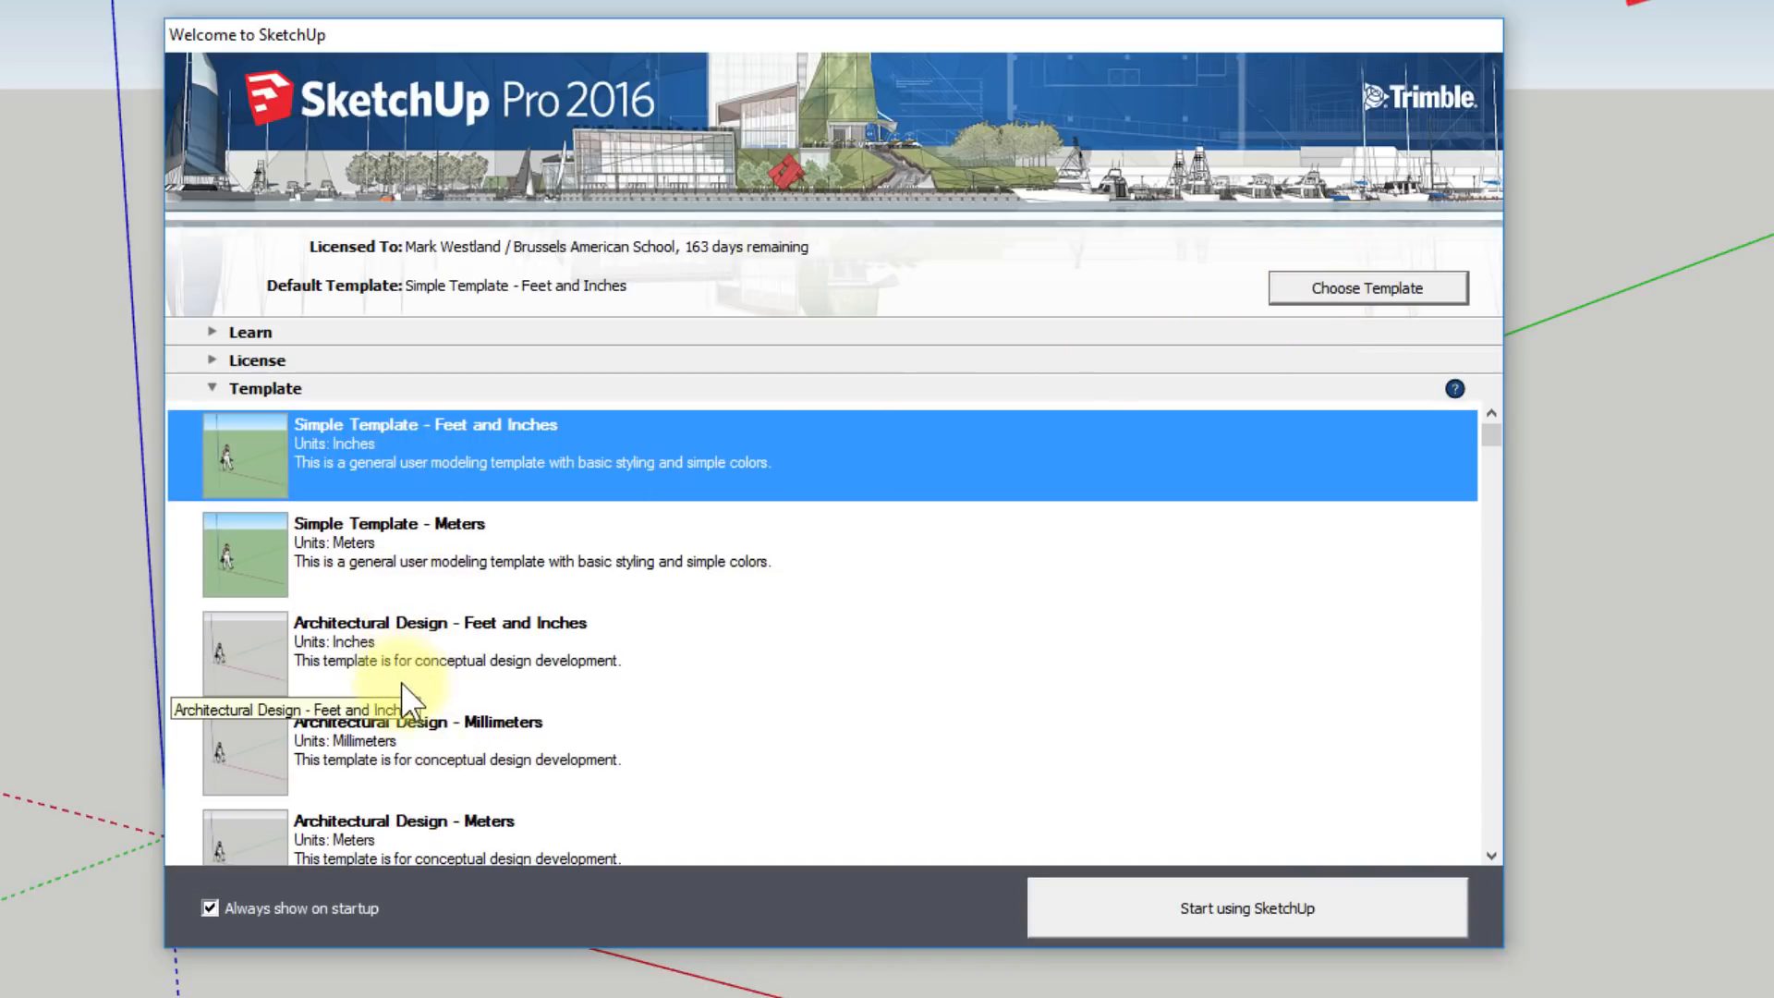
left_click(429, 442)
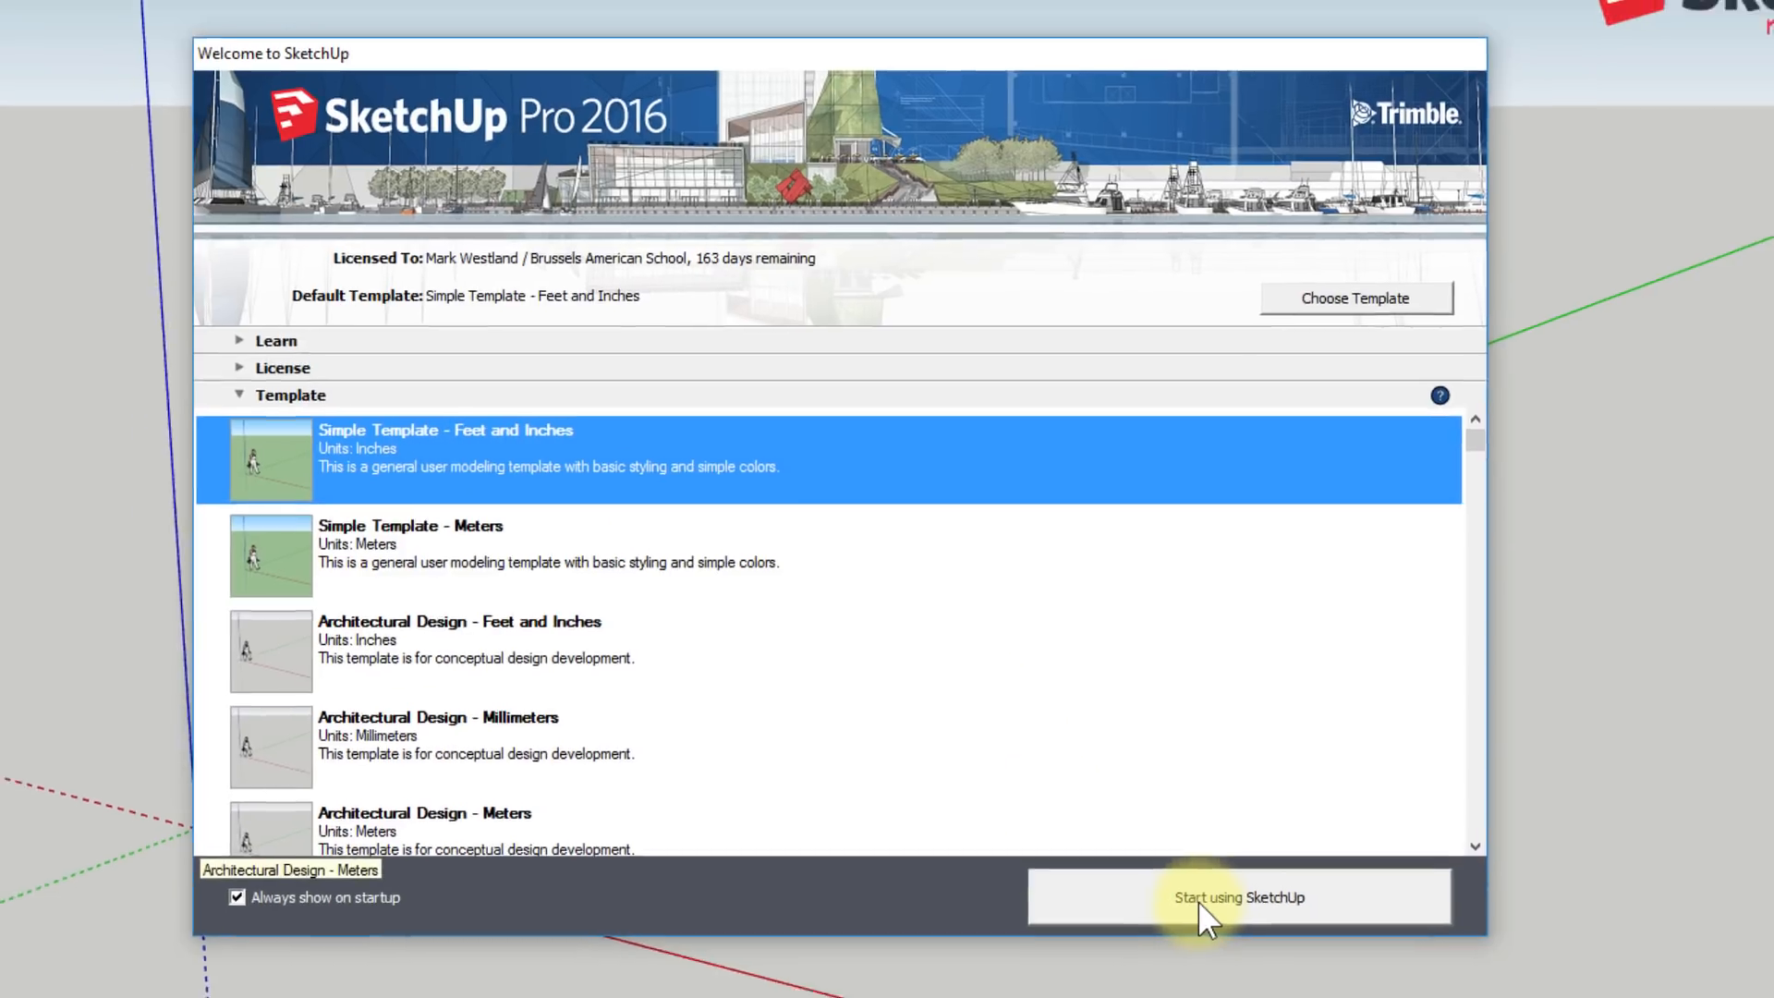
left_click(1146, 826)
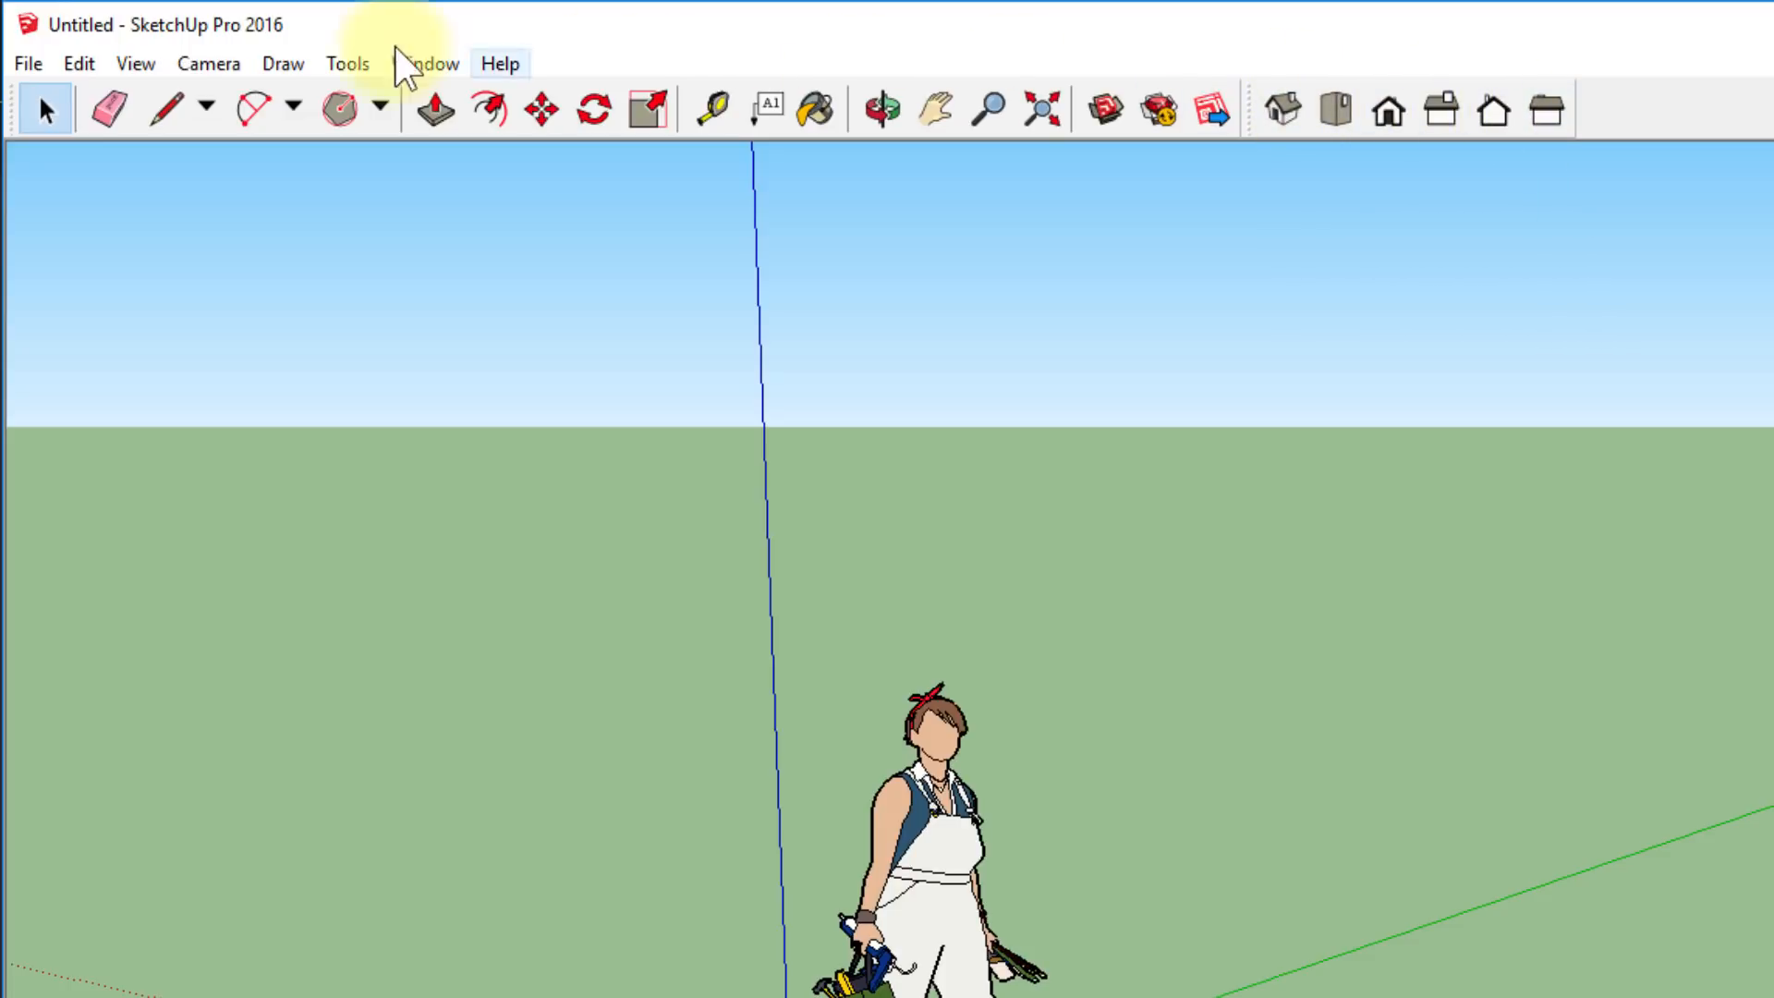
Look through the list of available toolbars and close it
left_click(134, 64)
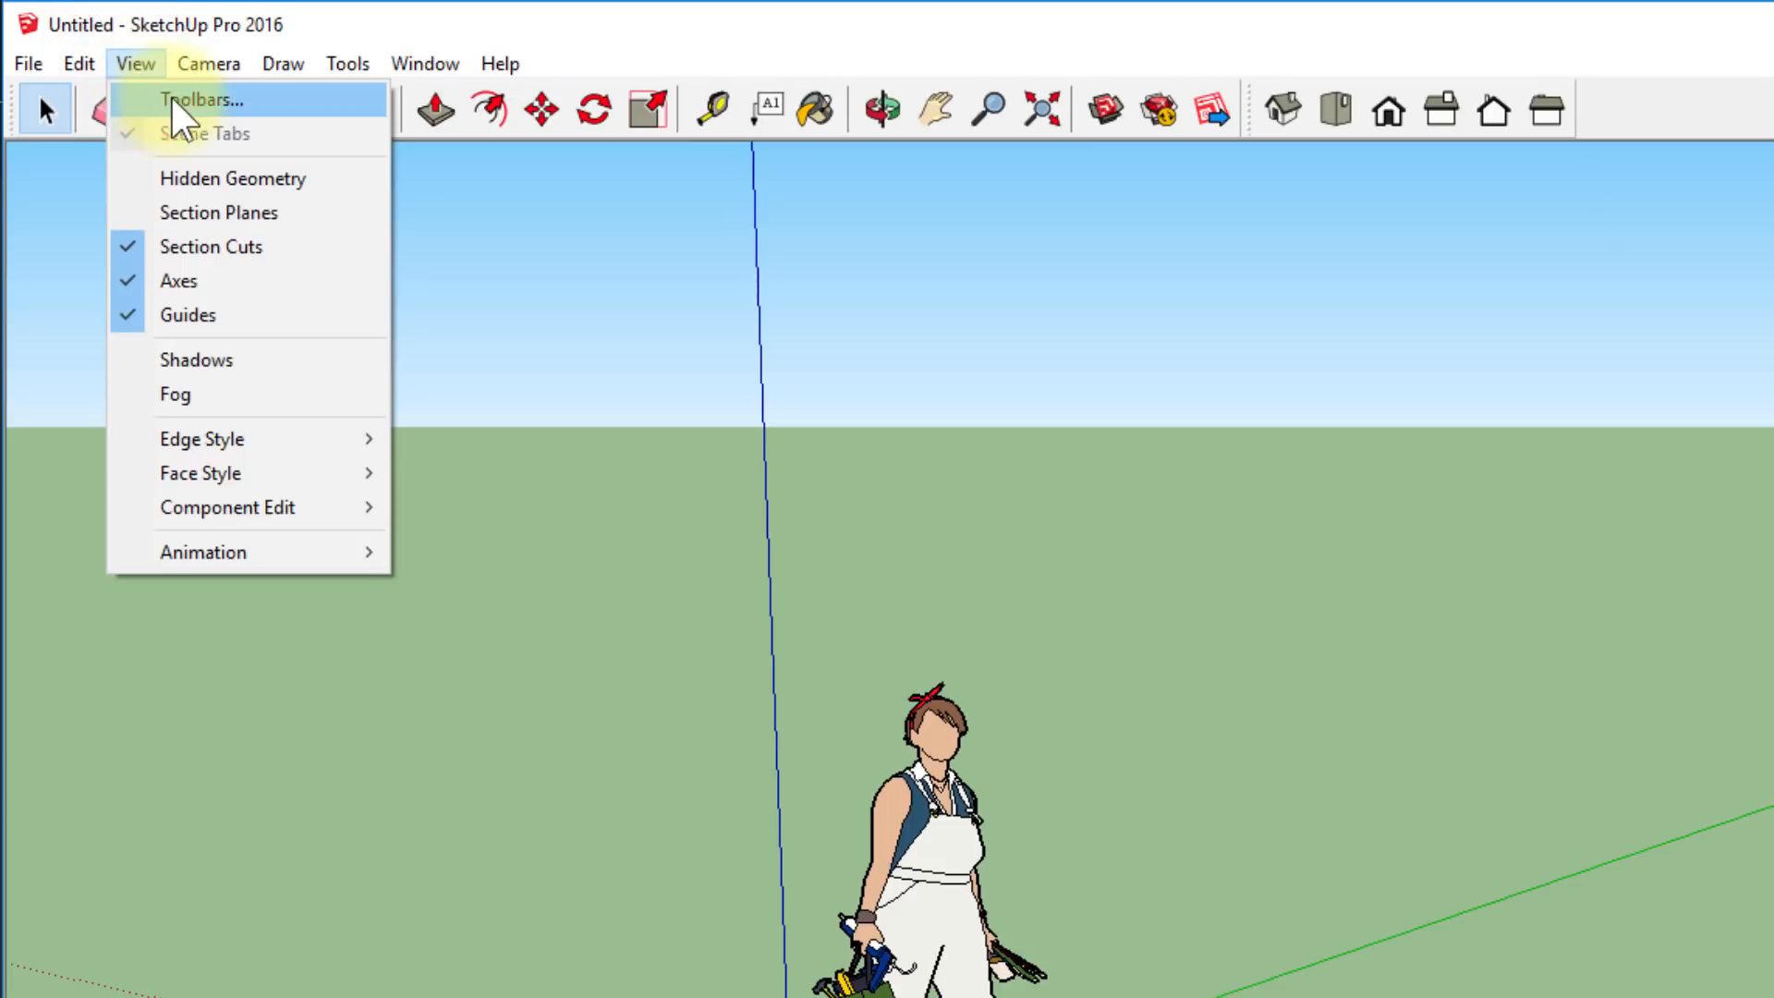
left_click(184, 99)
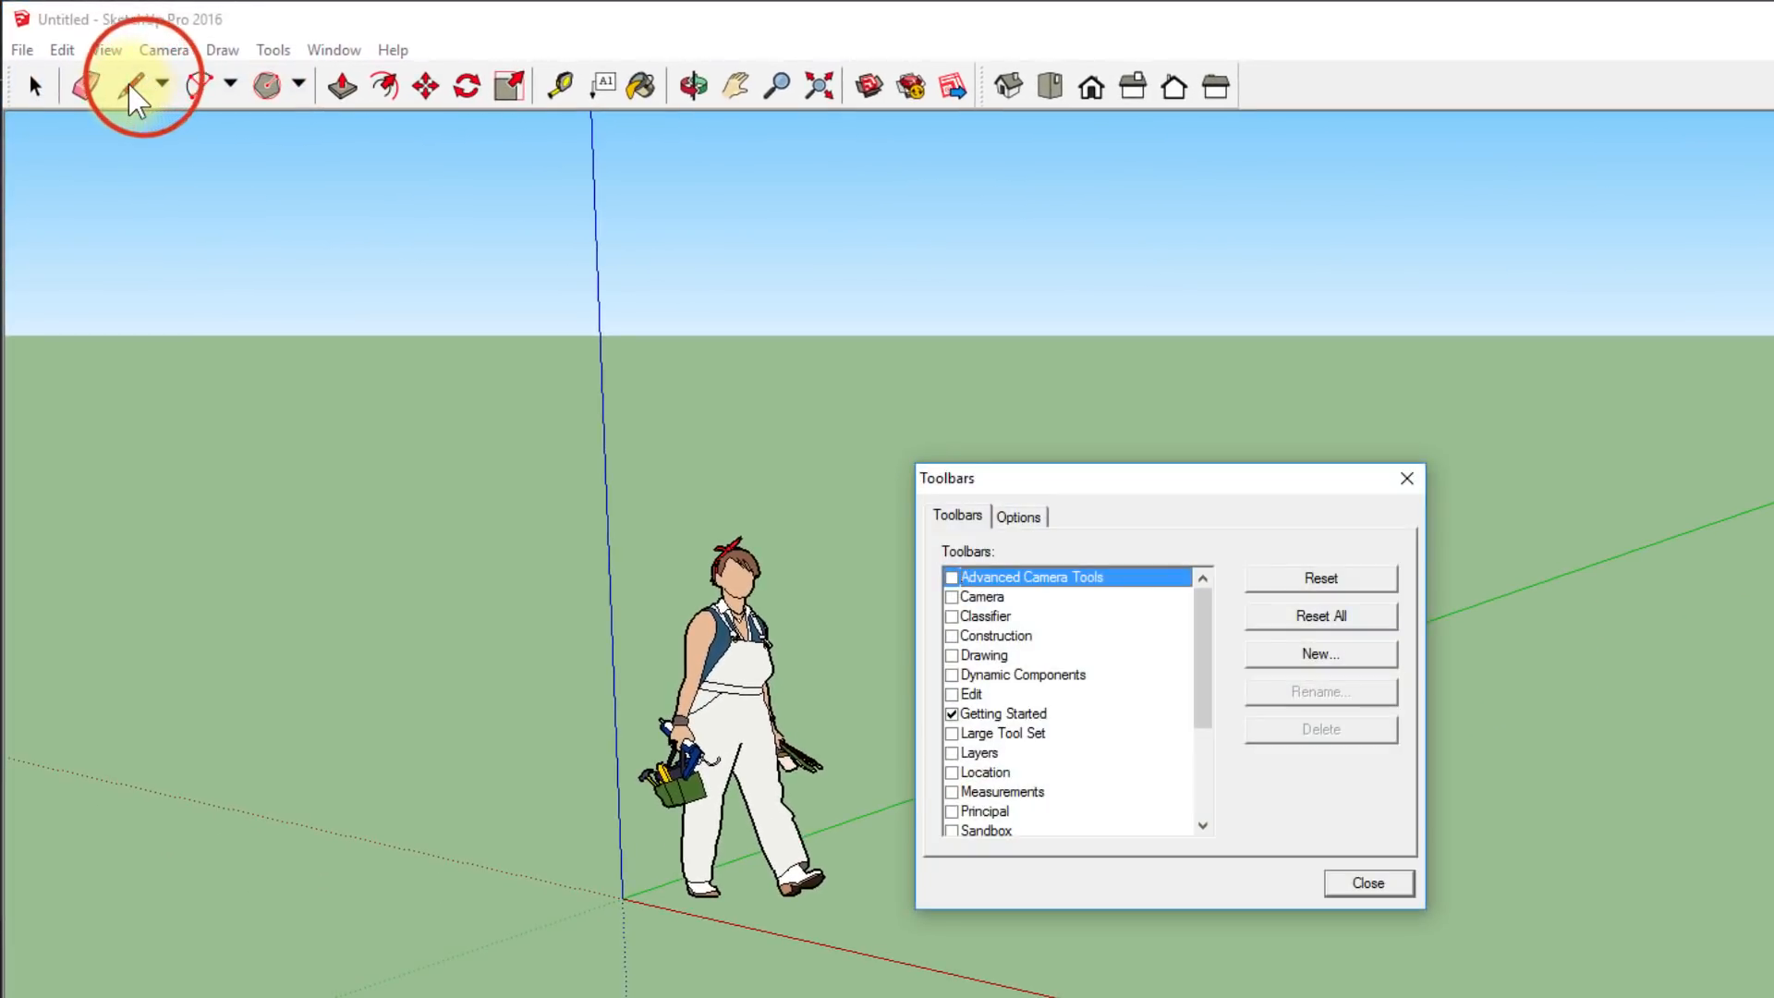
mouse_move(1201, 615)
left_mouse_down()
mouse_move(1201, 758)
mouse_move(1193, 601)
left_mouse_up()
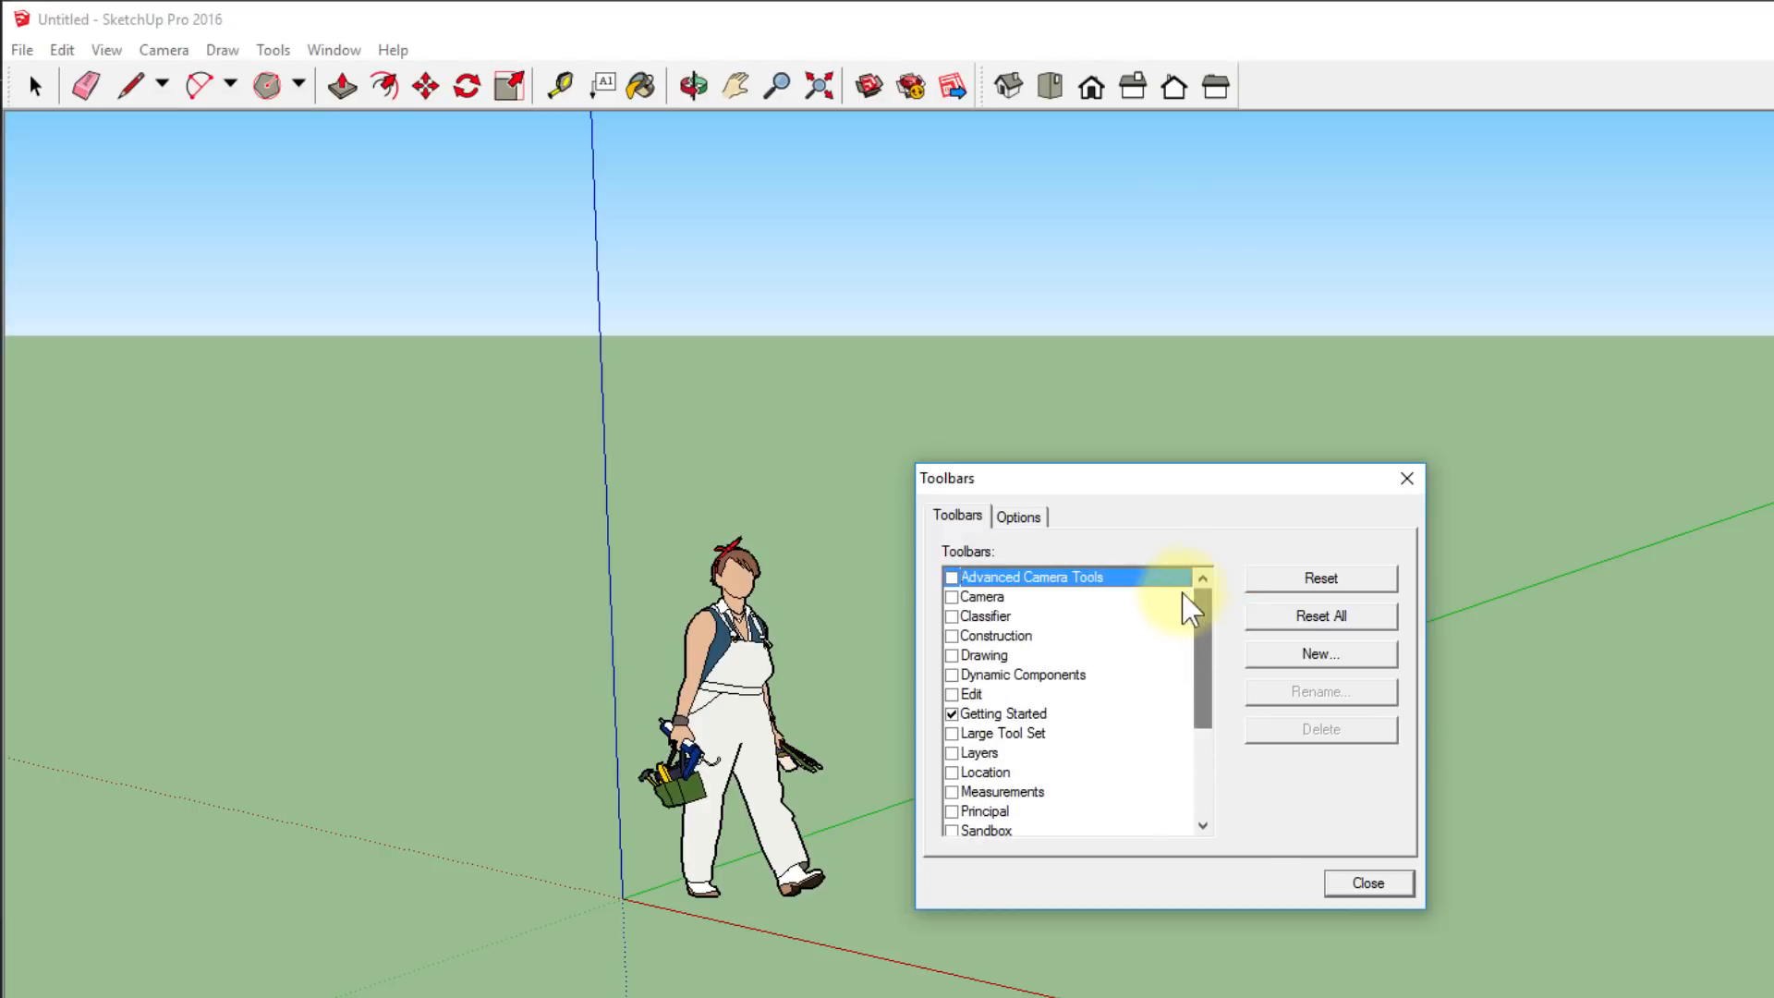
left_click(1364, 886)
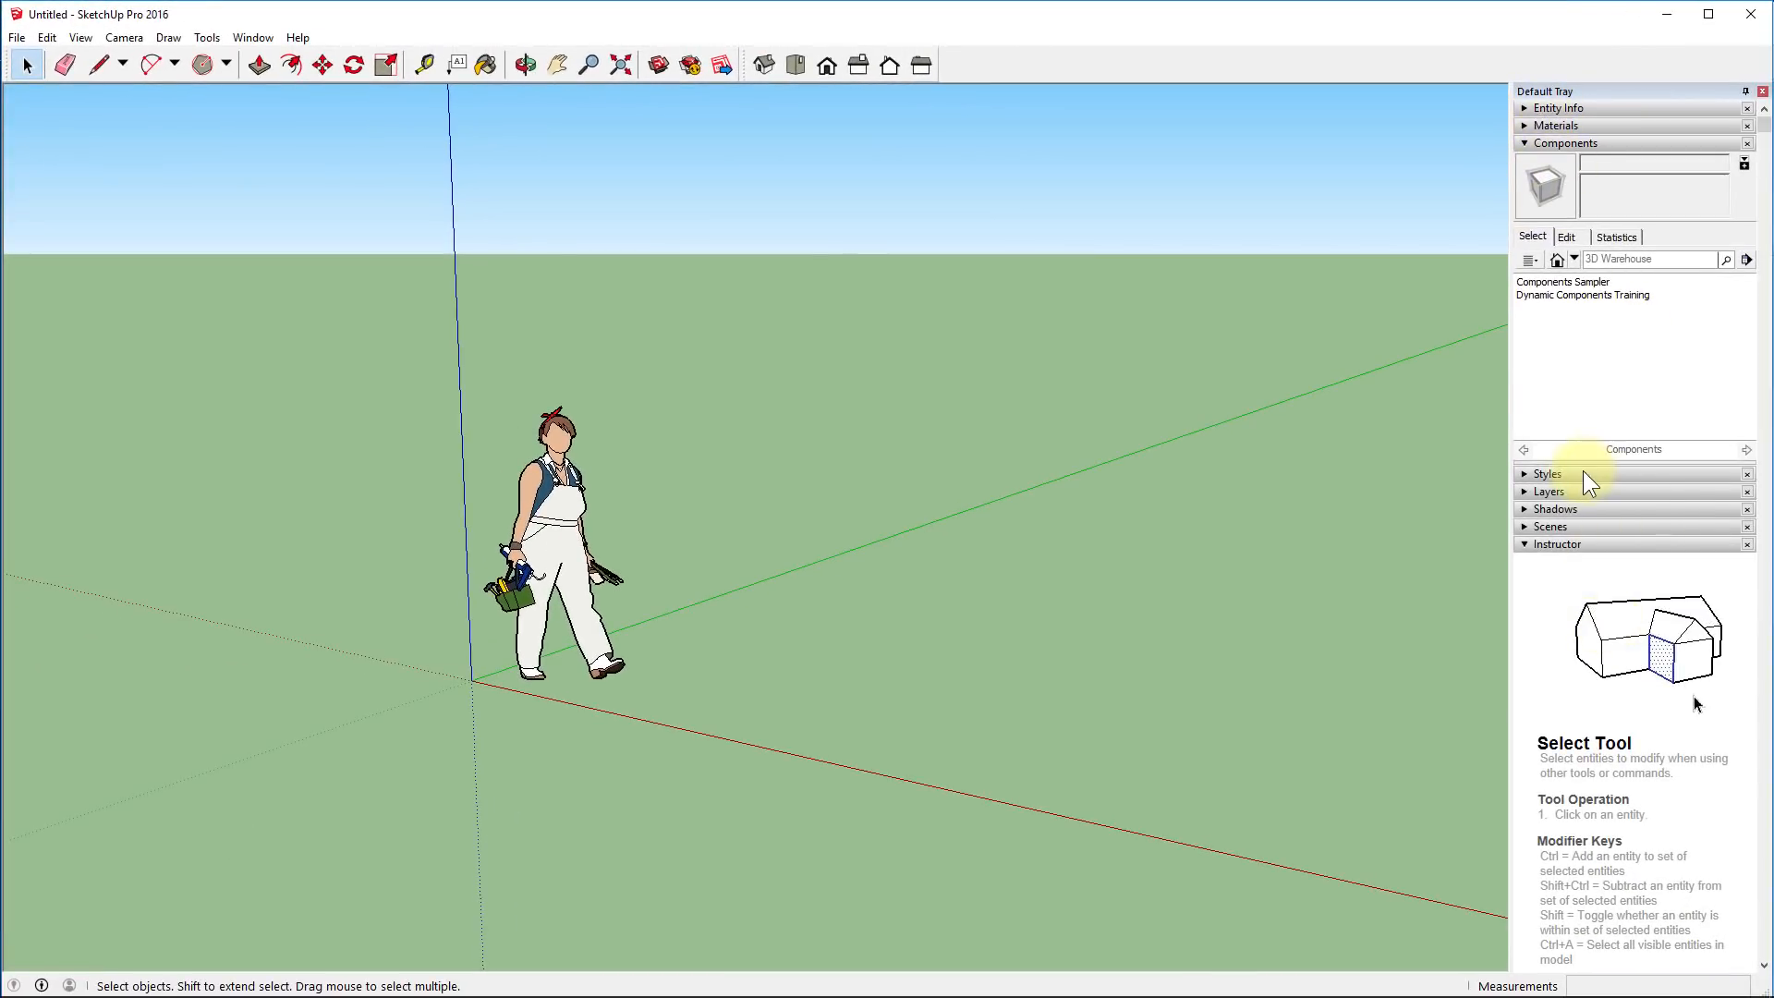
Collapse the Components section of the Default Tray and adjust the height of the Instructor section
left_click(1549, 143)
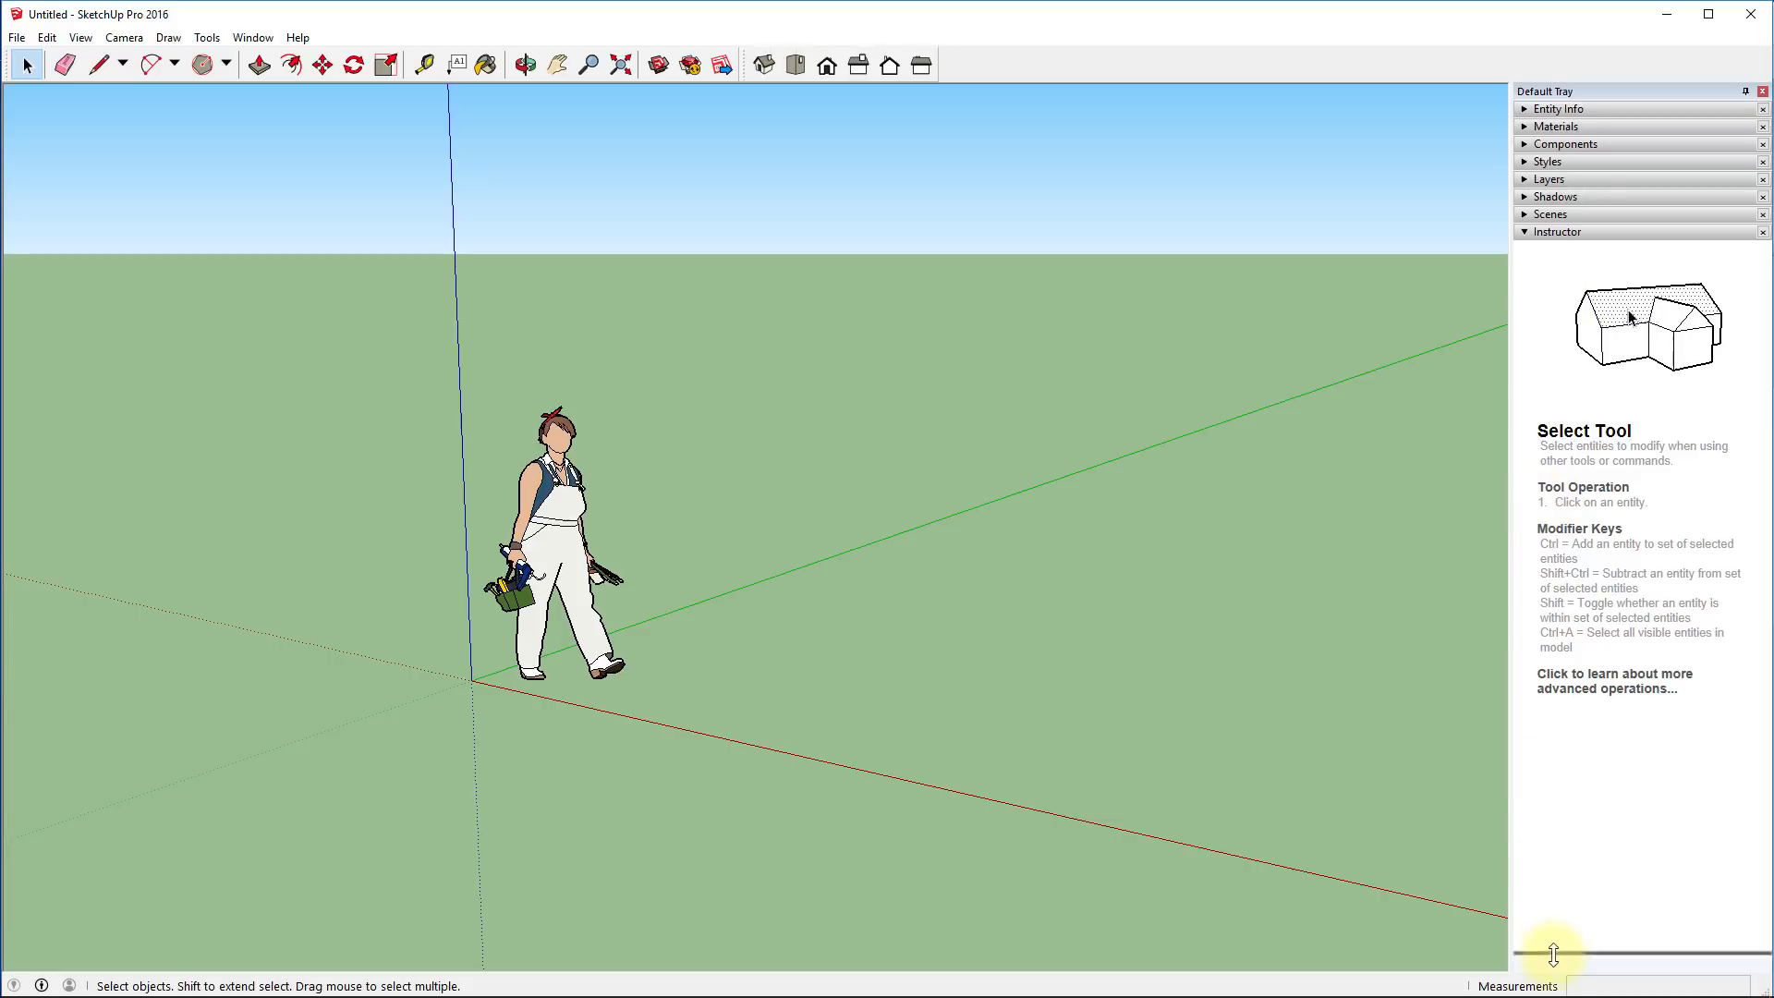
left_click_drag(1540, 956, 1593, 960)
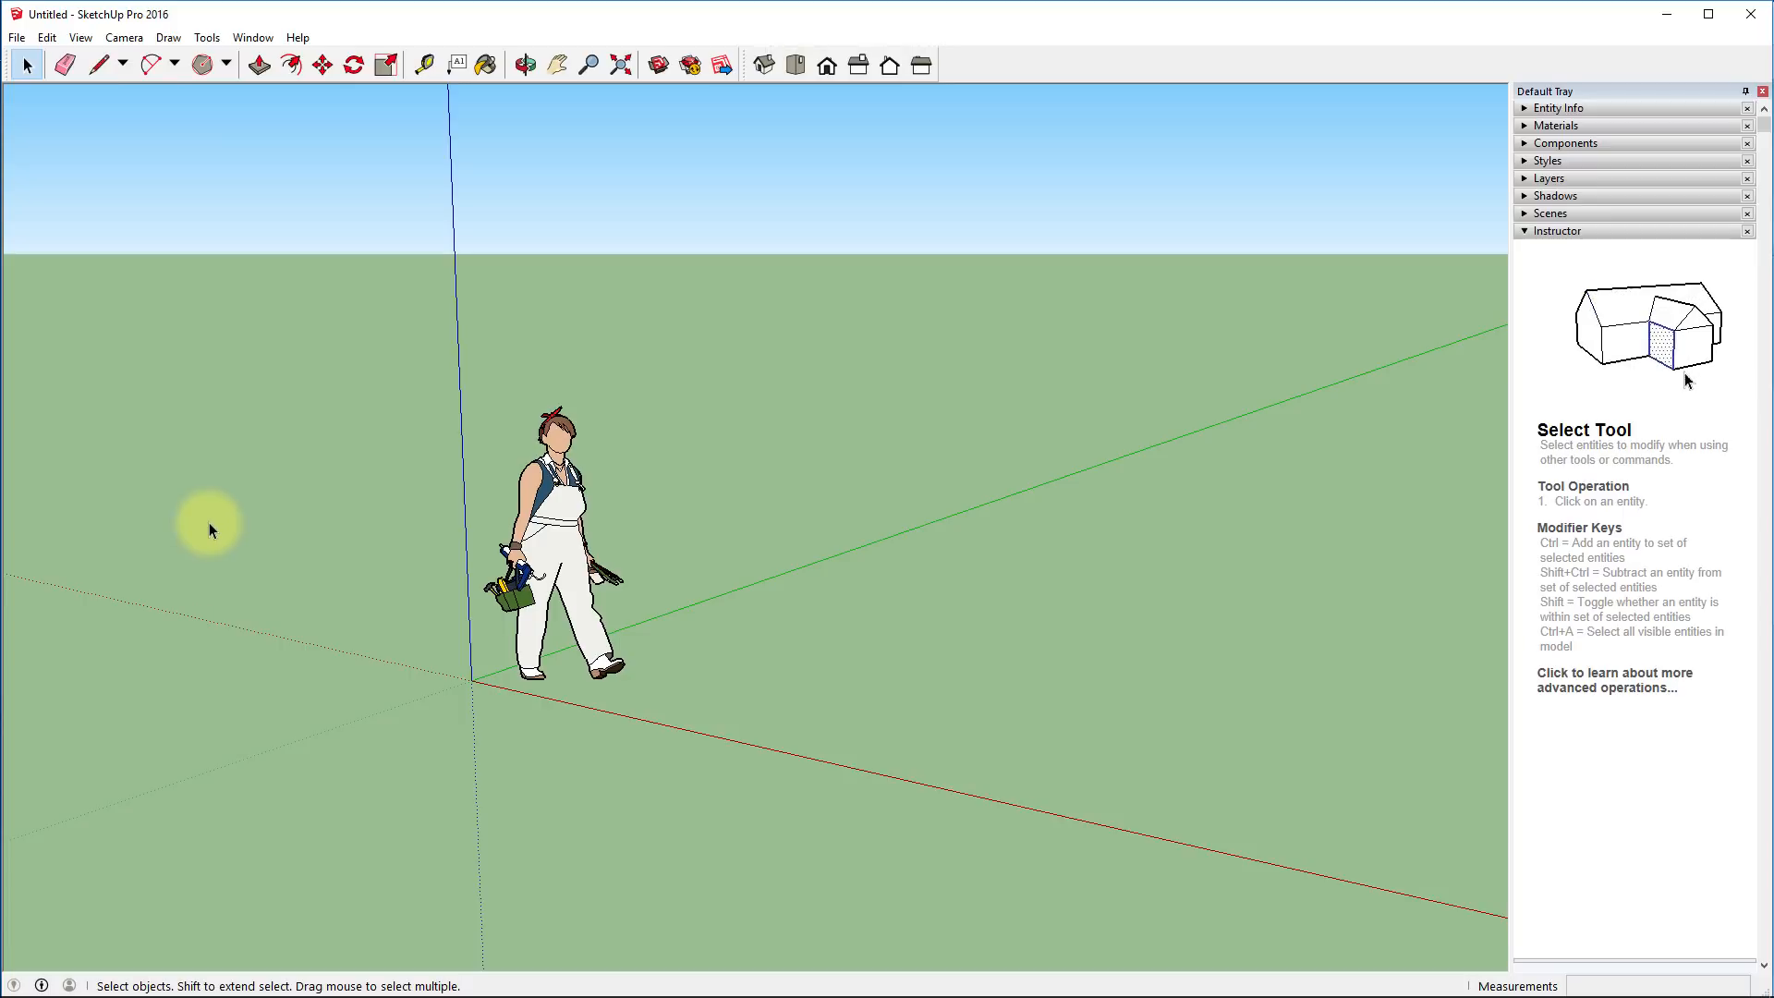
Activate the Rectangle tool and switch from it to the Polygon tool
key("r")
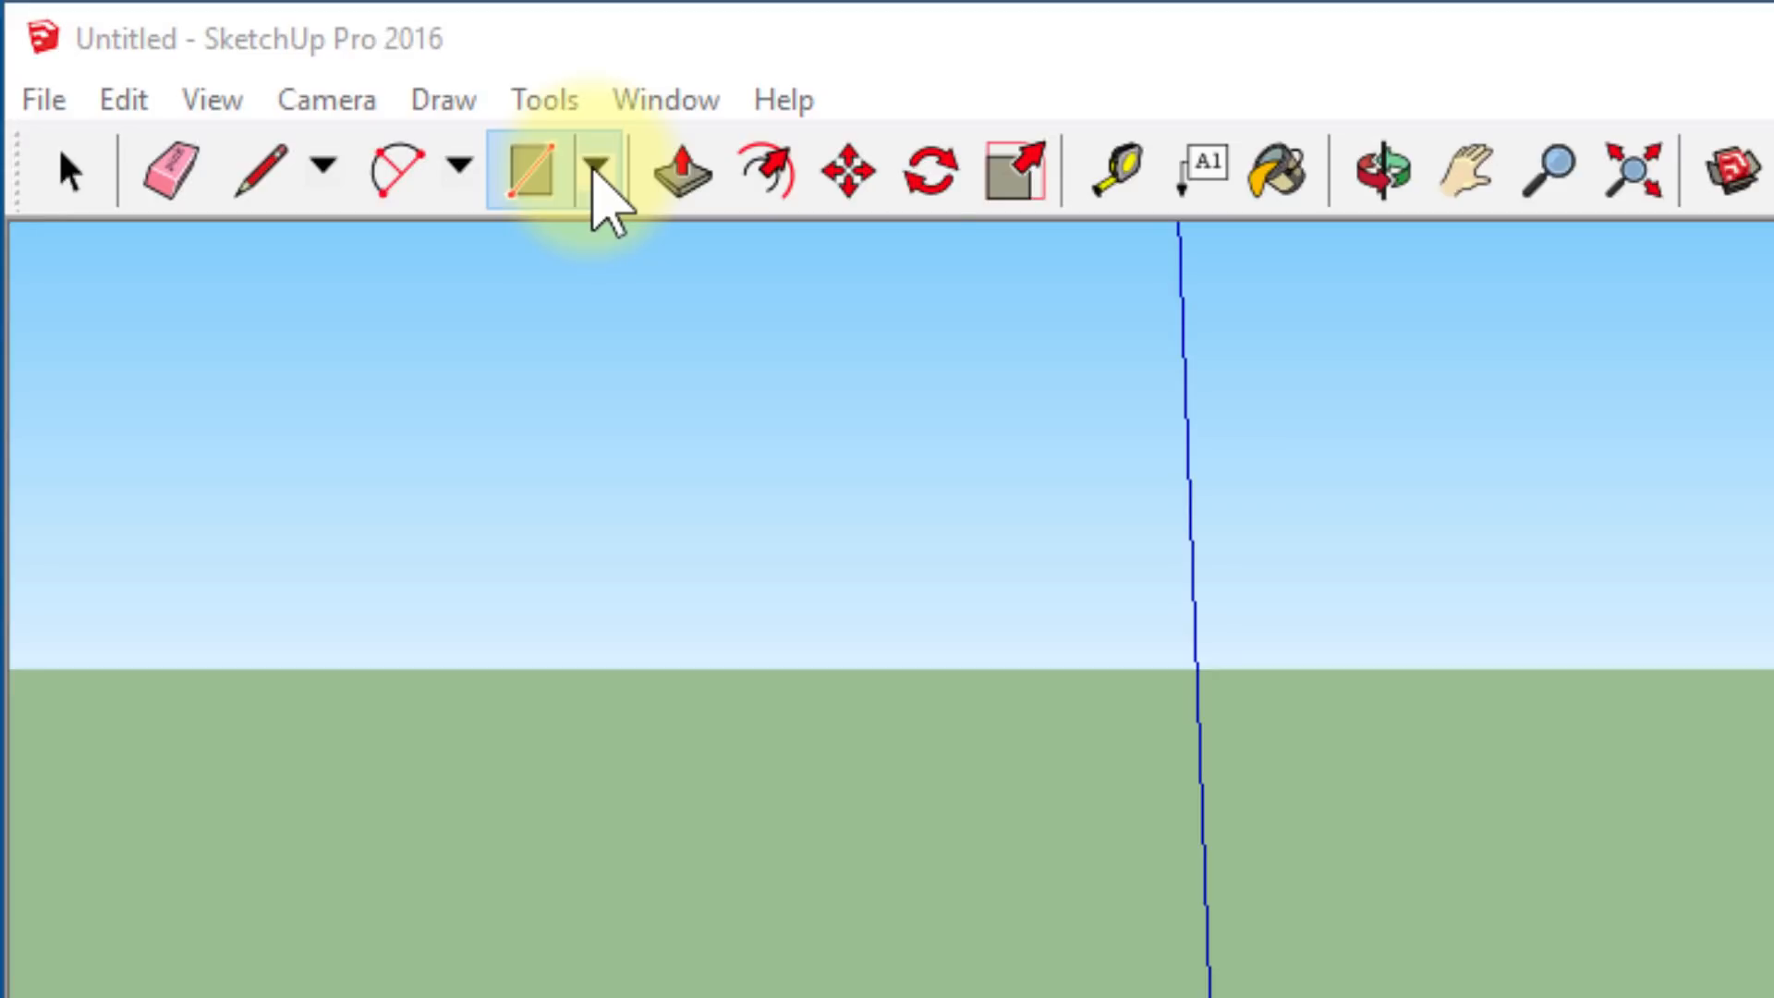
left_click(595, 167)
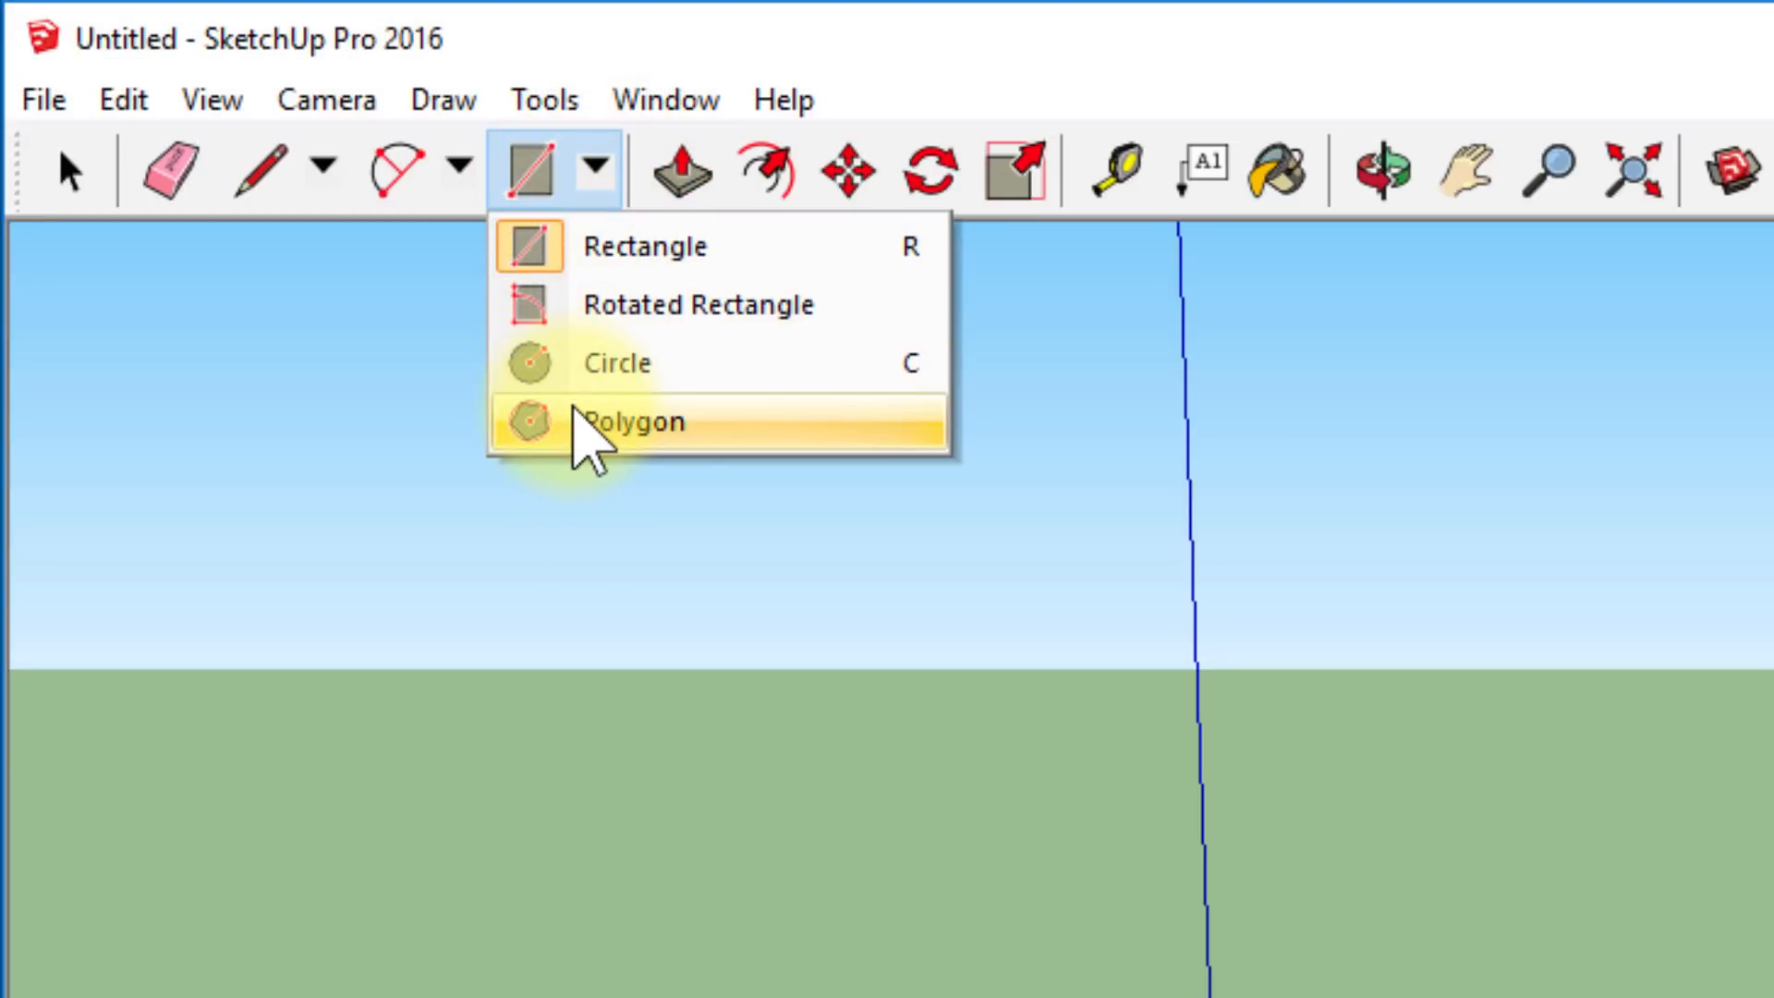
left_click(575, 416)
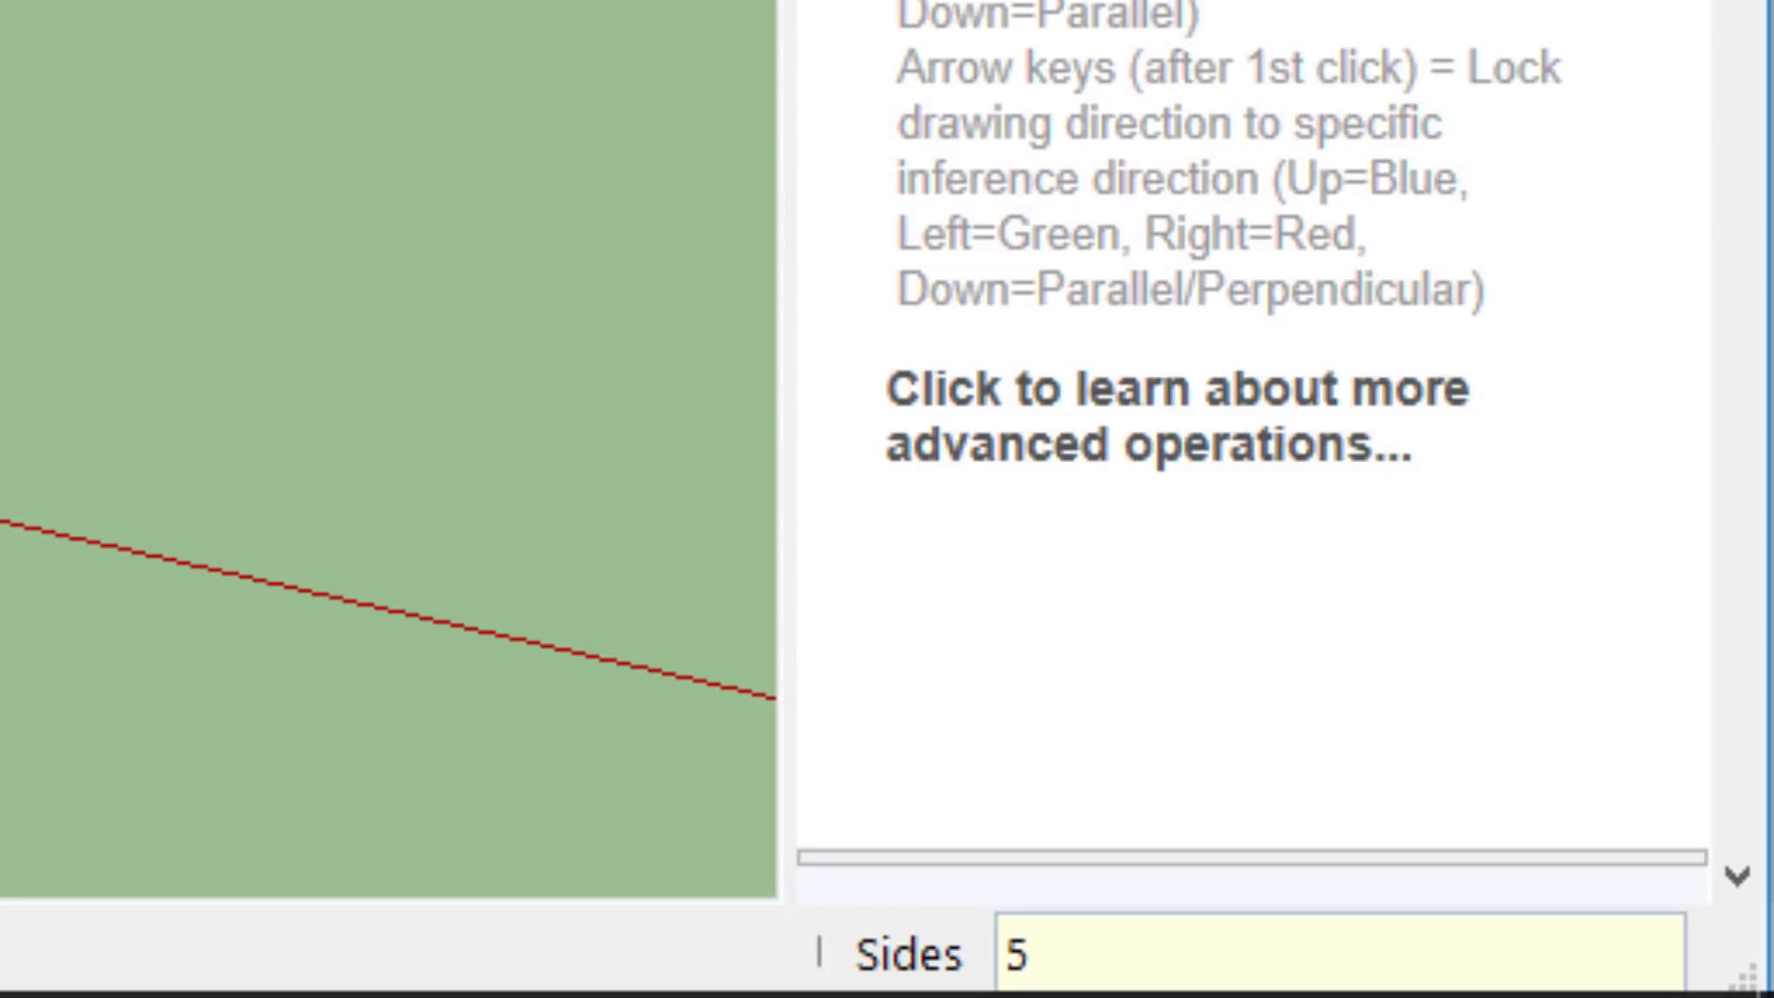
Draw a six-sided polygon centred on the origin, with one corner on the red axis and an inscribed radius of .15"
key("Return")
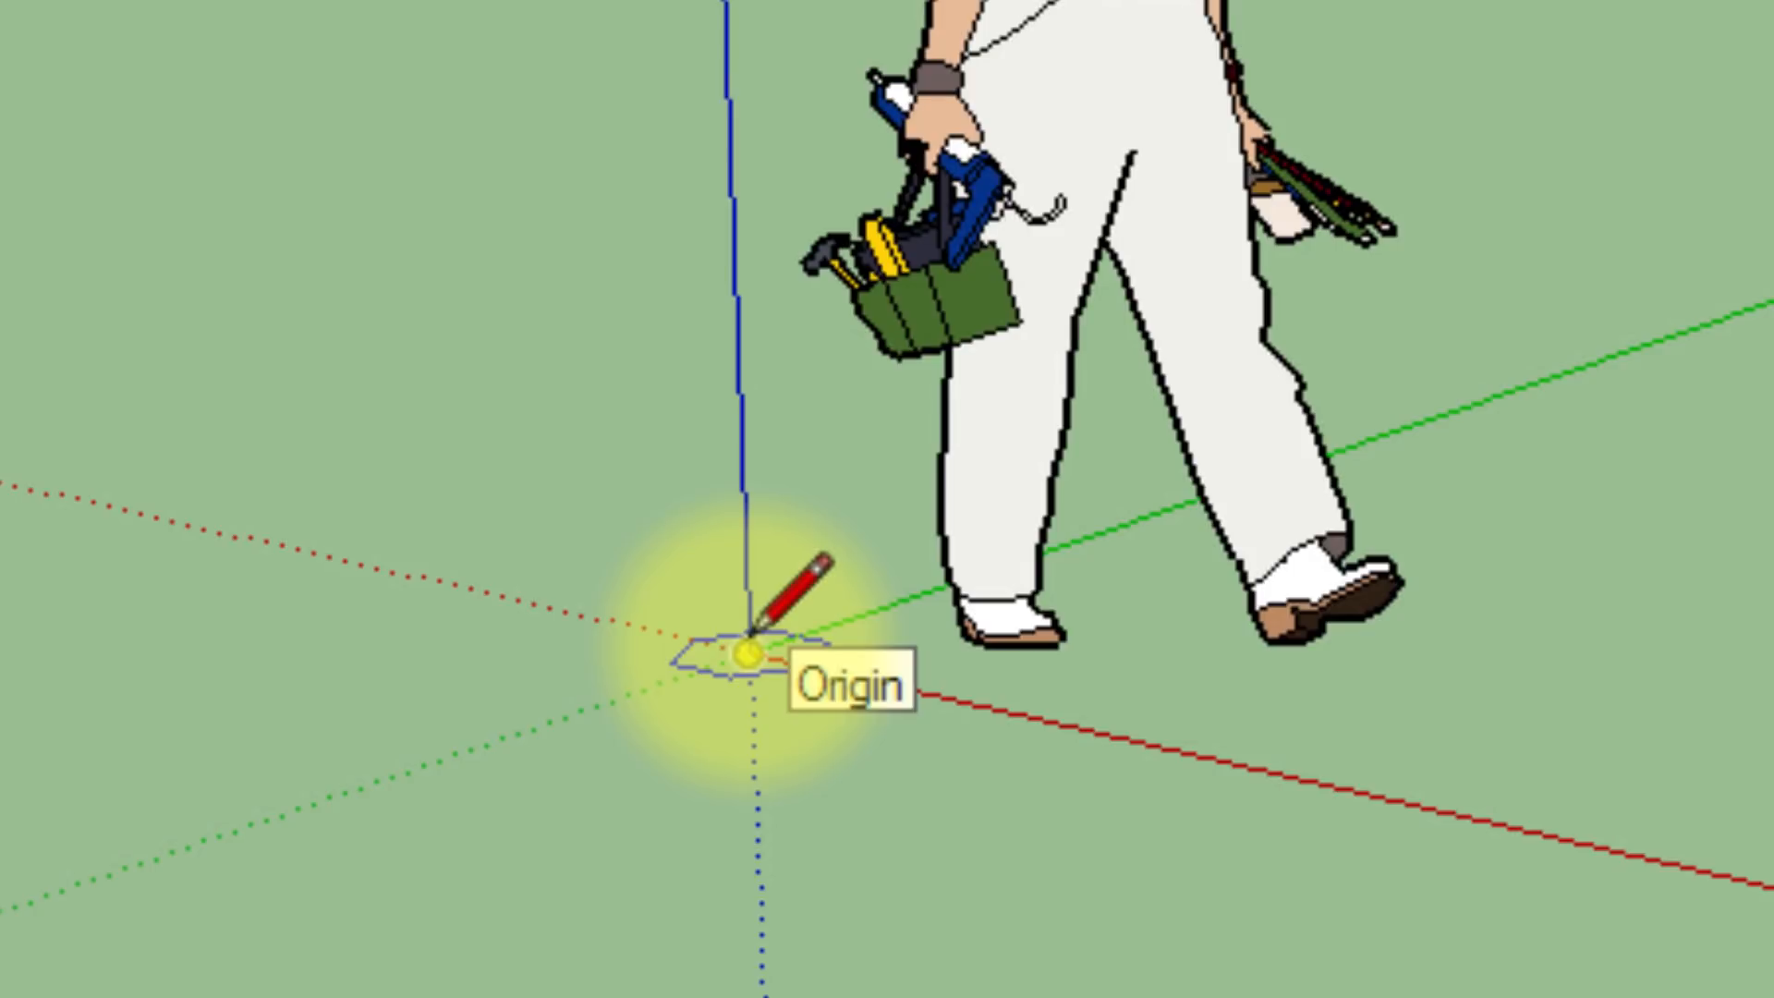
left_click(749, 652)
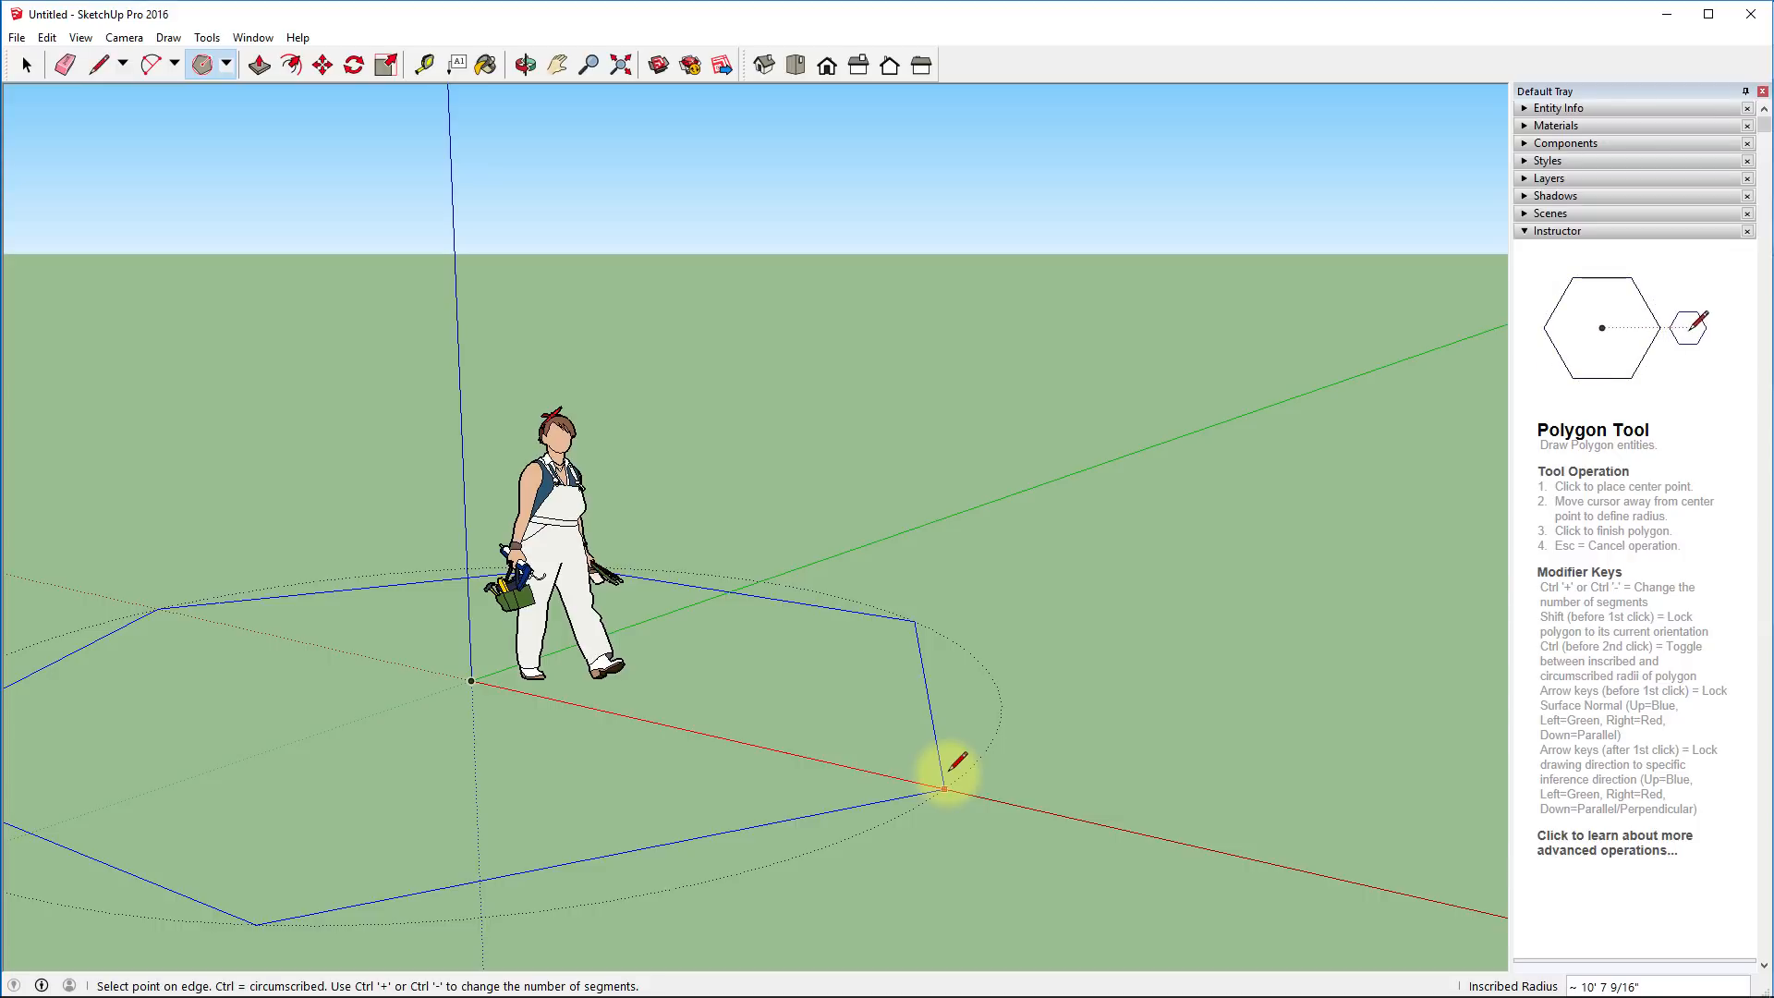
type(".15")
key("Return")
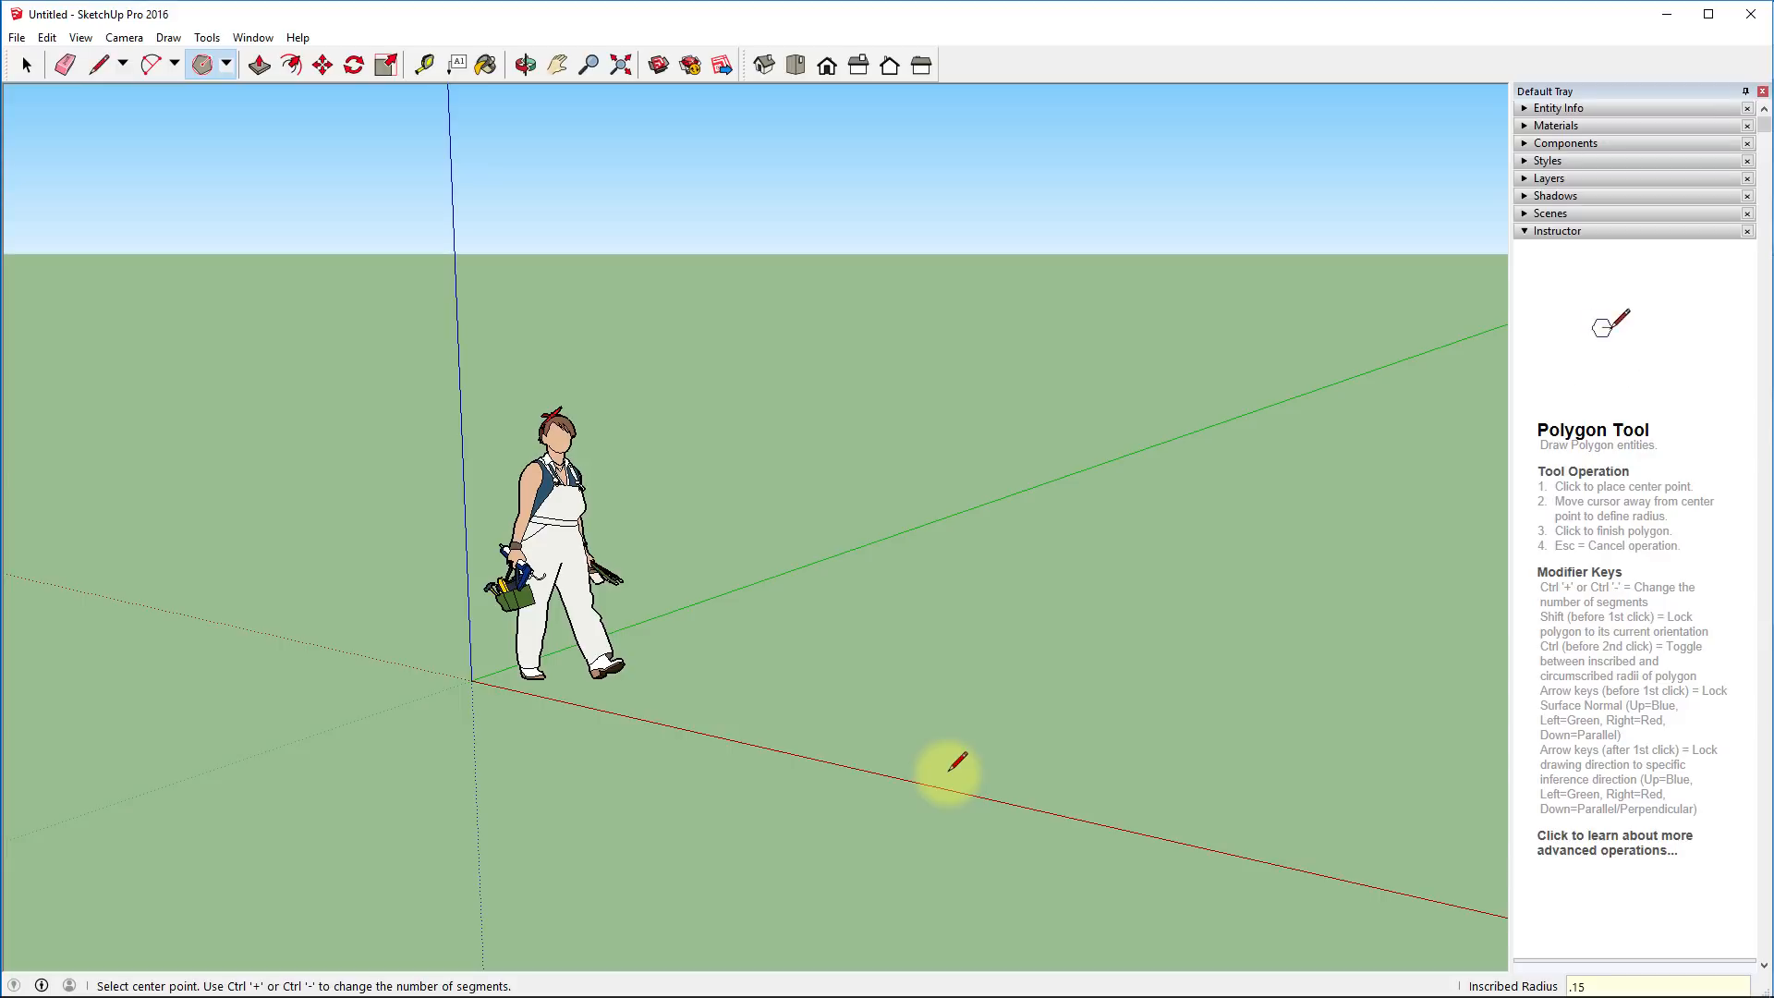
Delete the human scale figure and fit the remaining hexagon in the view
scroll(473, 695, "up", 3)
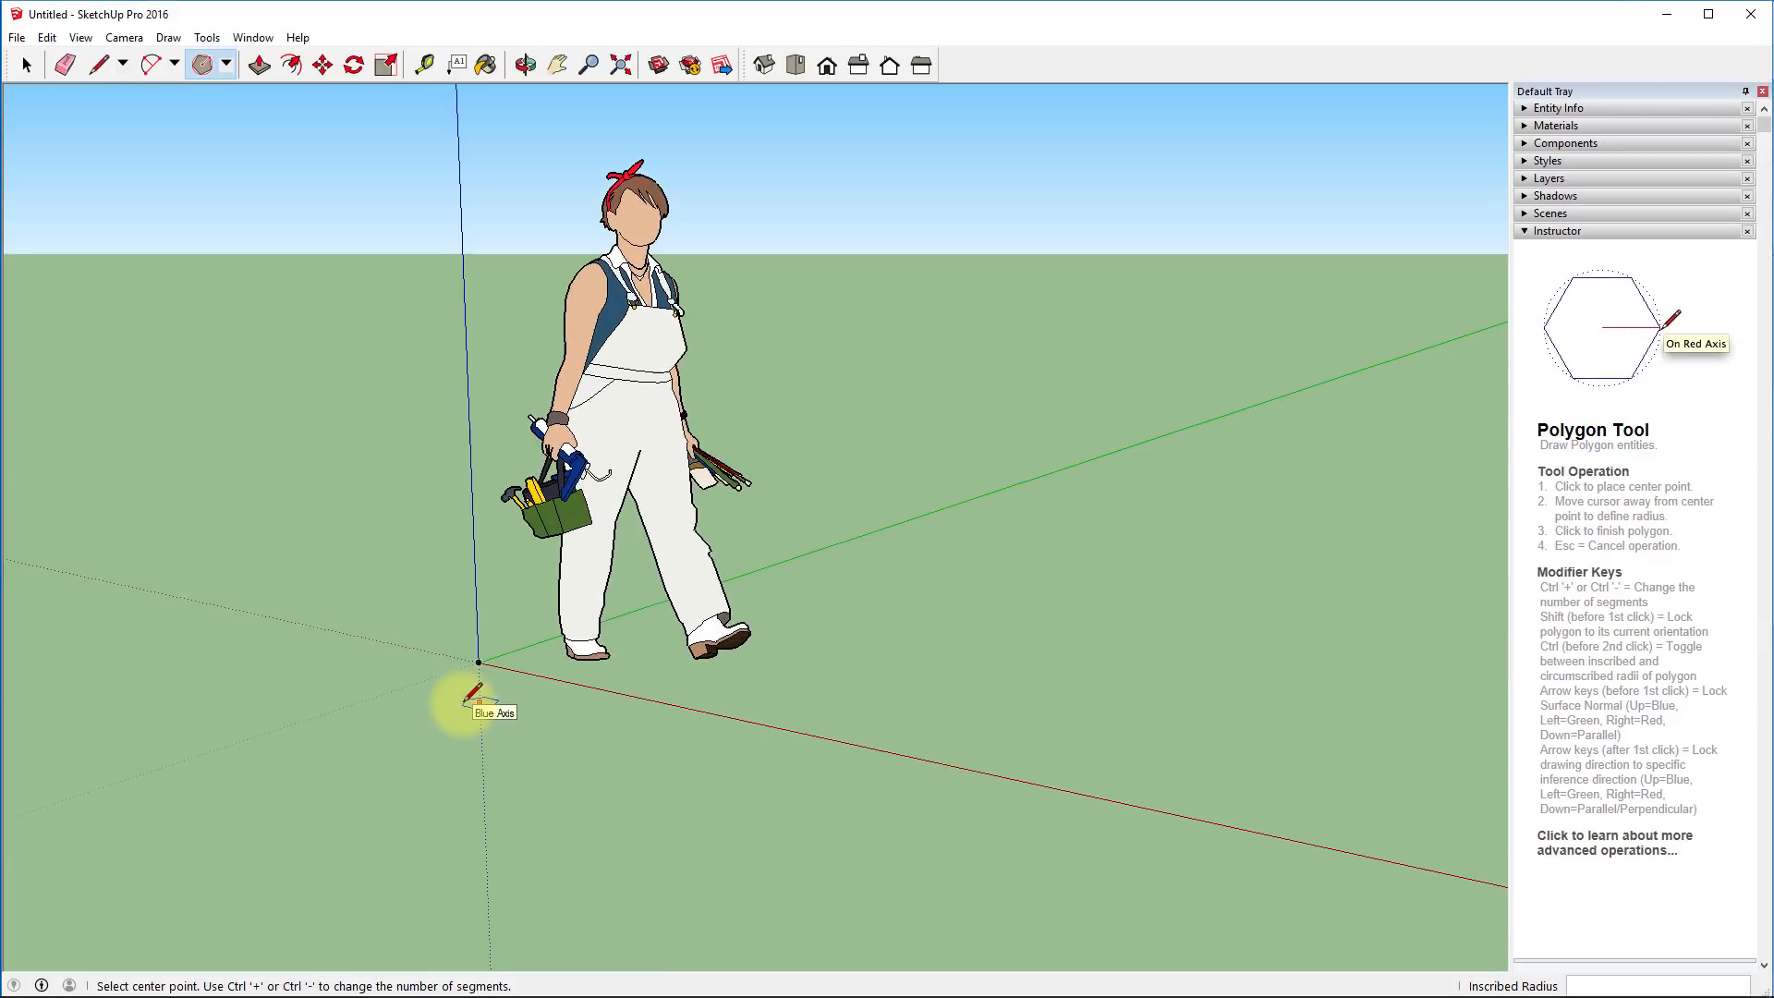
scroll(472, 695, "up", 5)
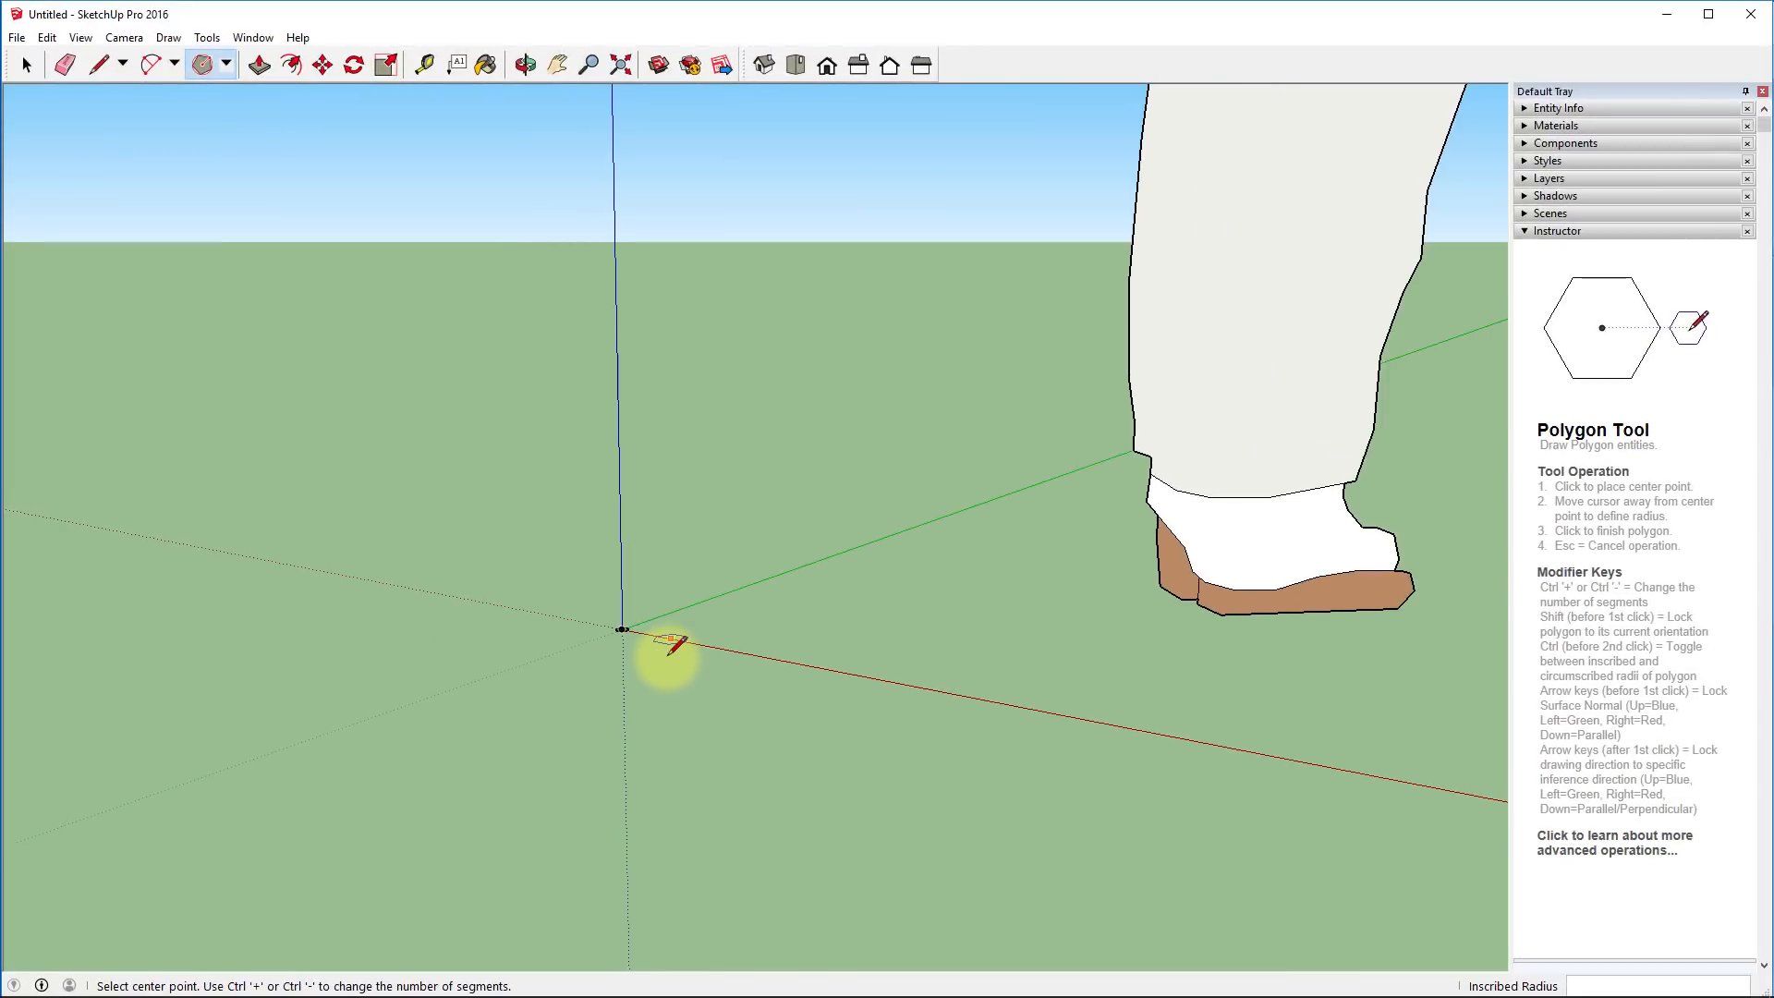
scroll(677, 644, "down", 5)
scroll(693, 644, "down", 3)
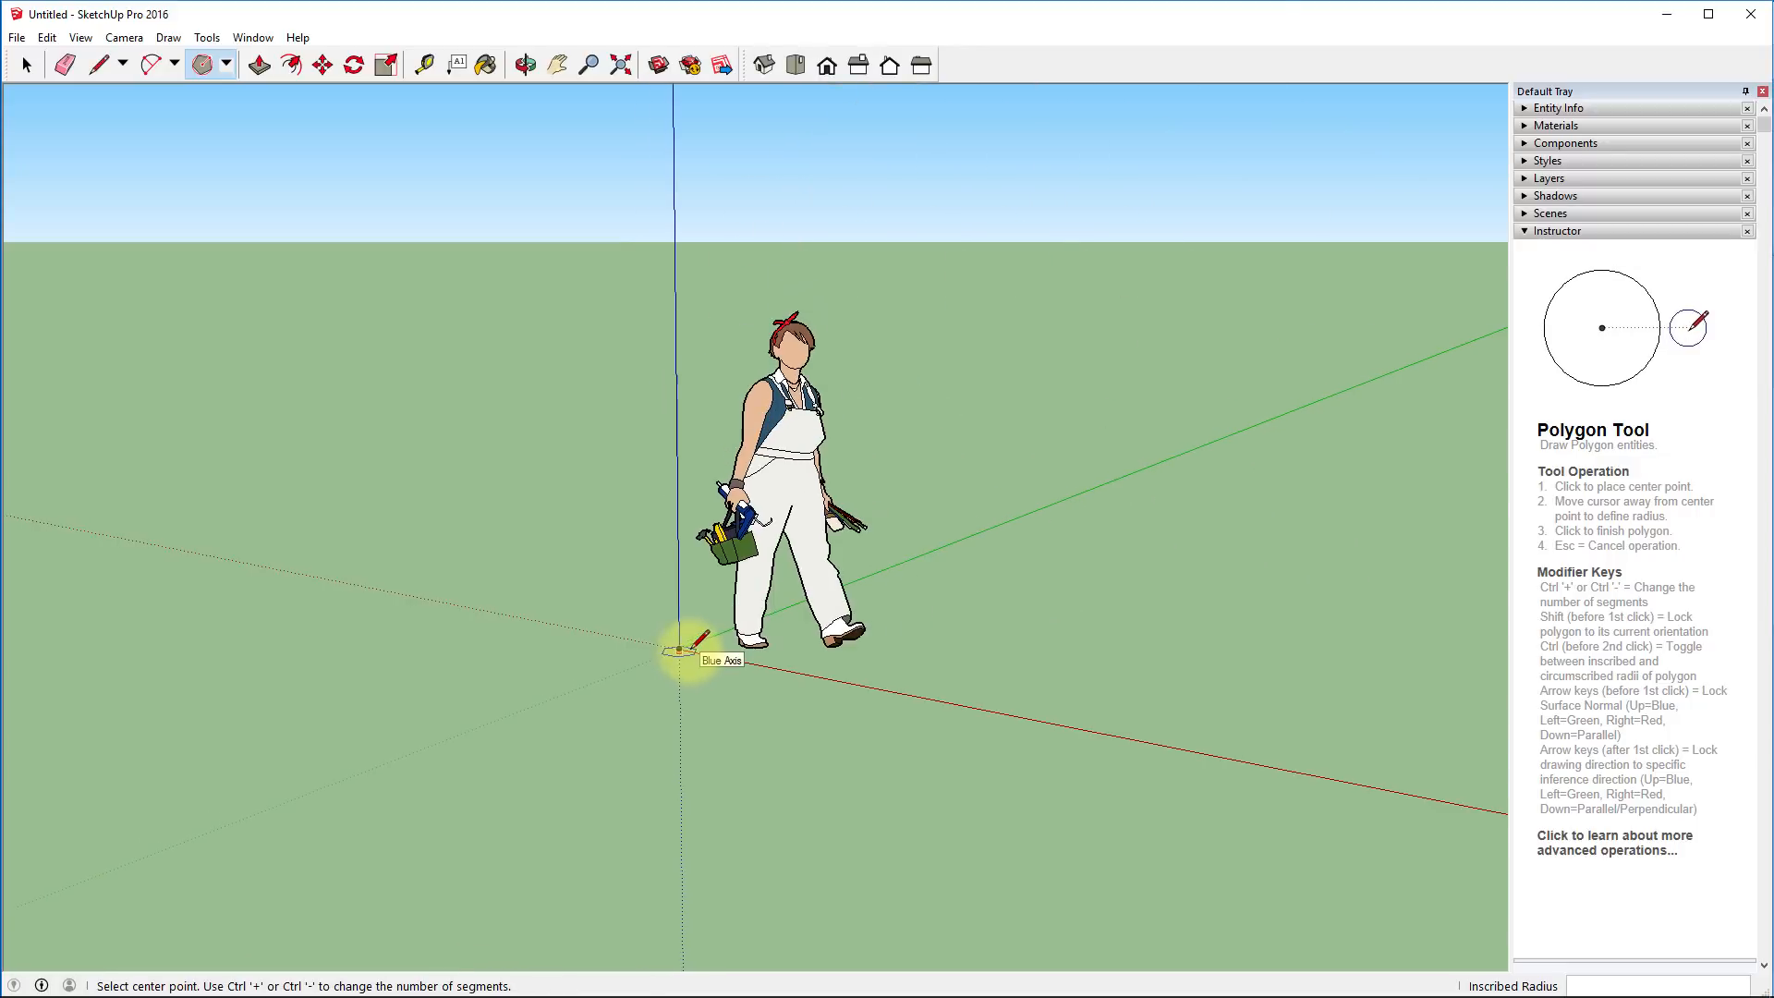
left_click(620, 64)
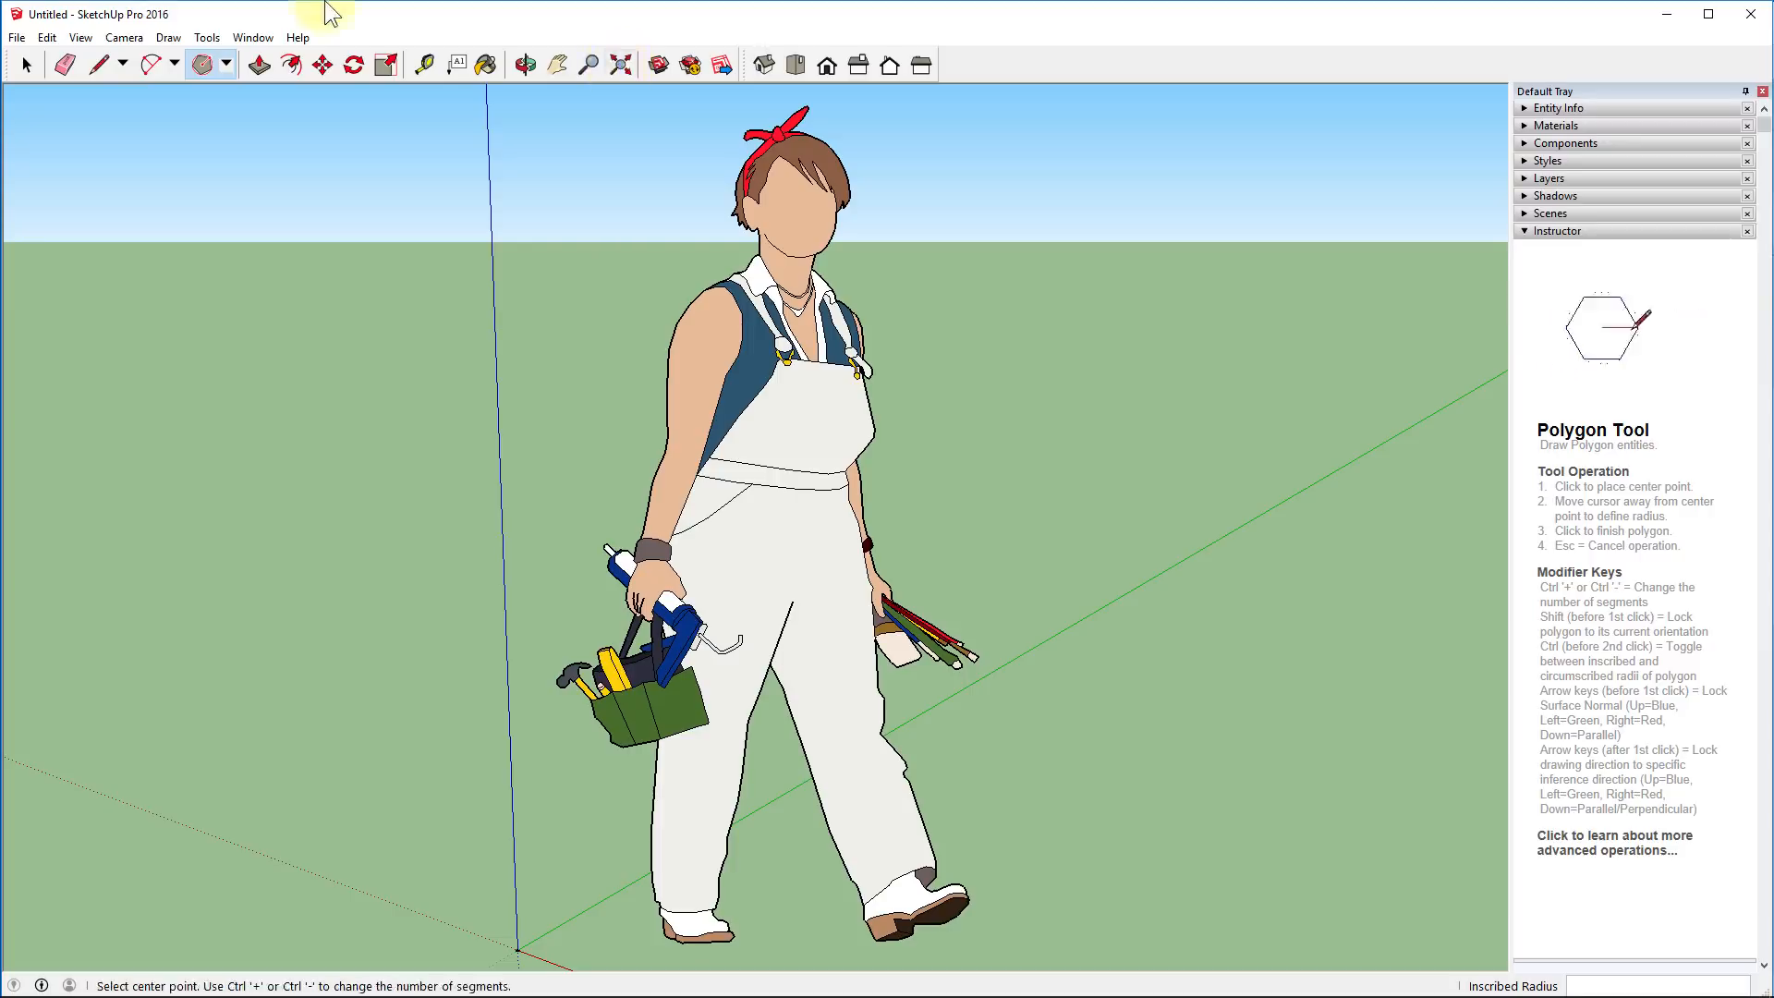
left_click(26, 65)
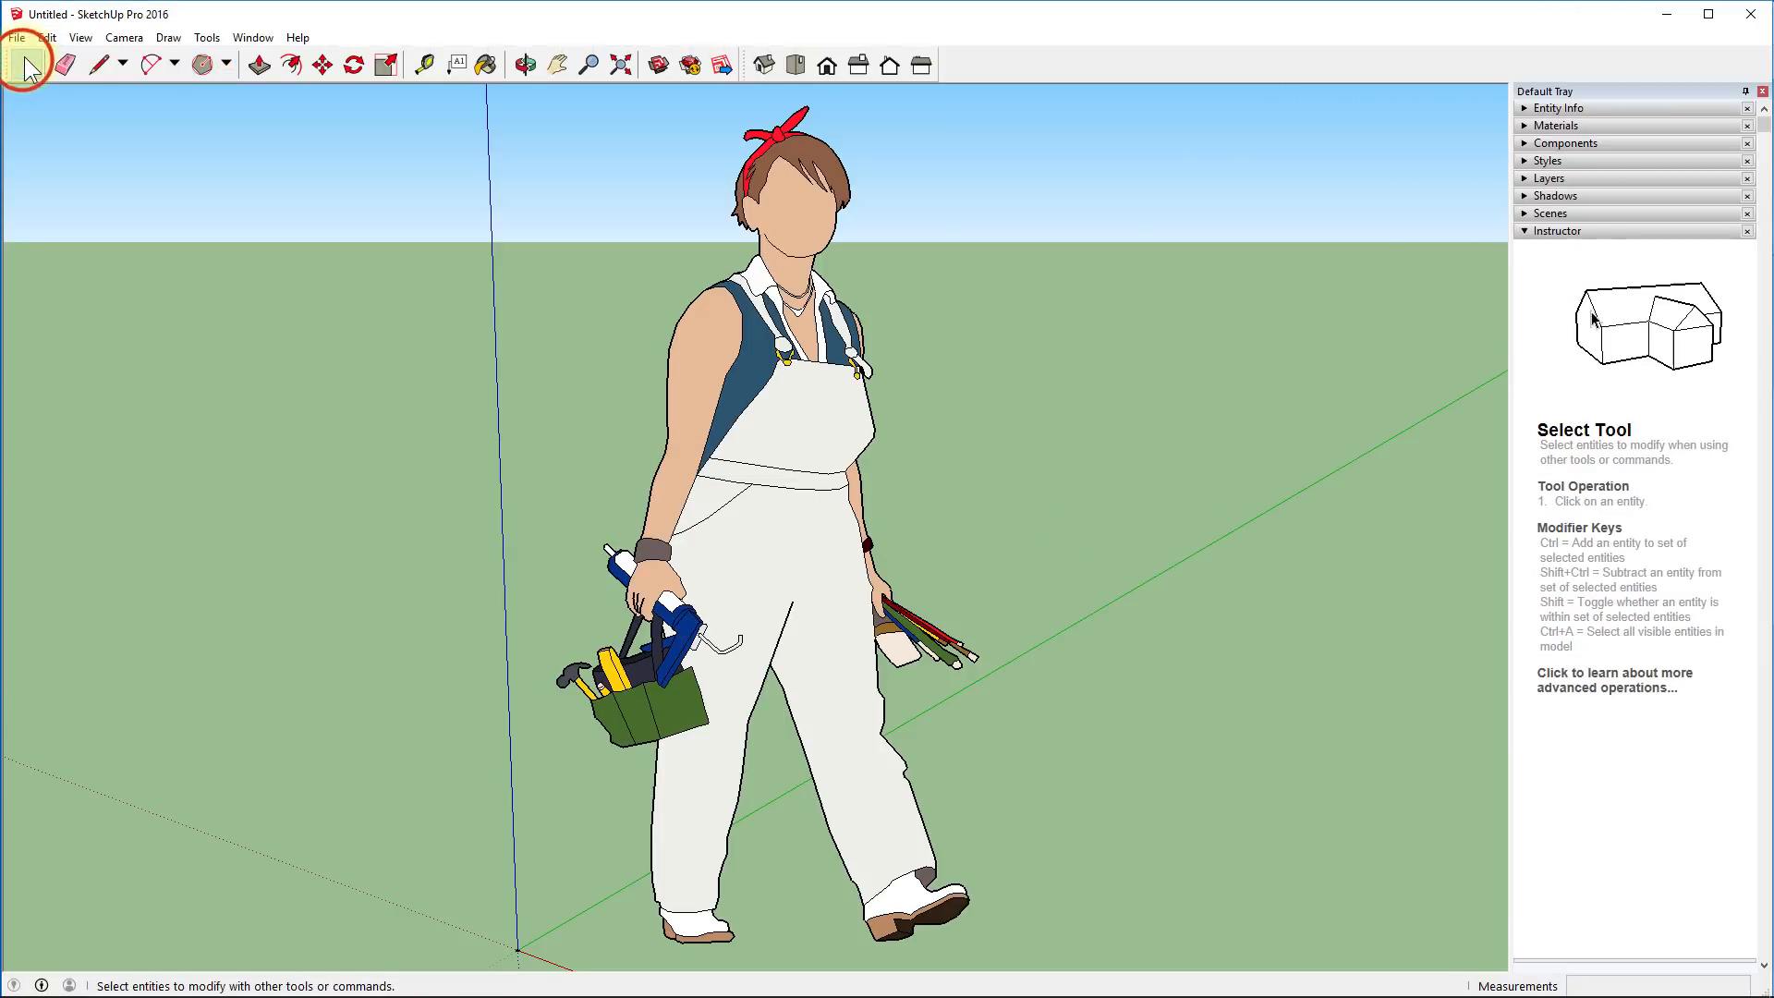
left_click(734, 331)
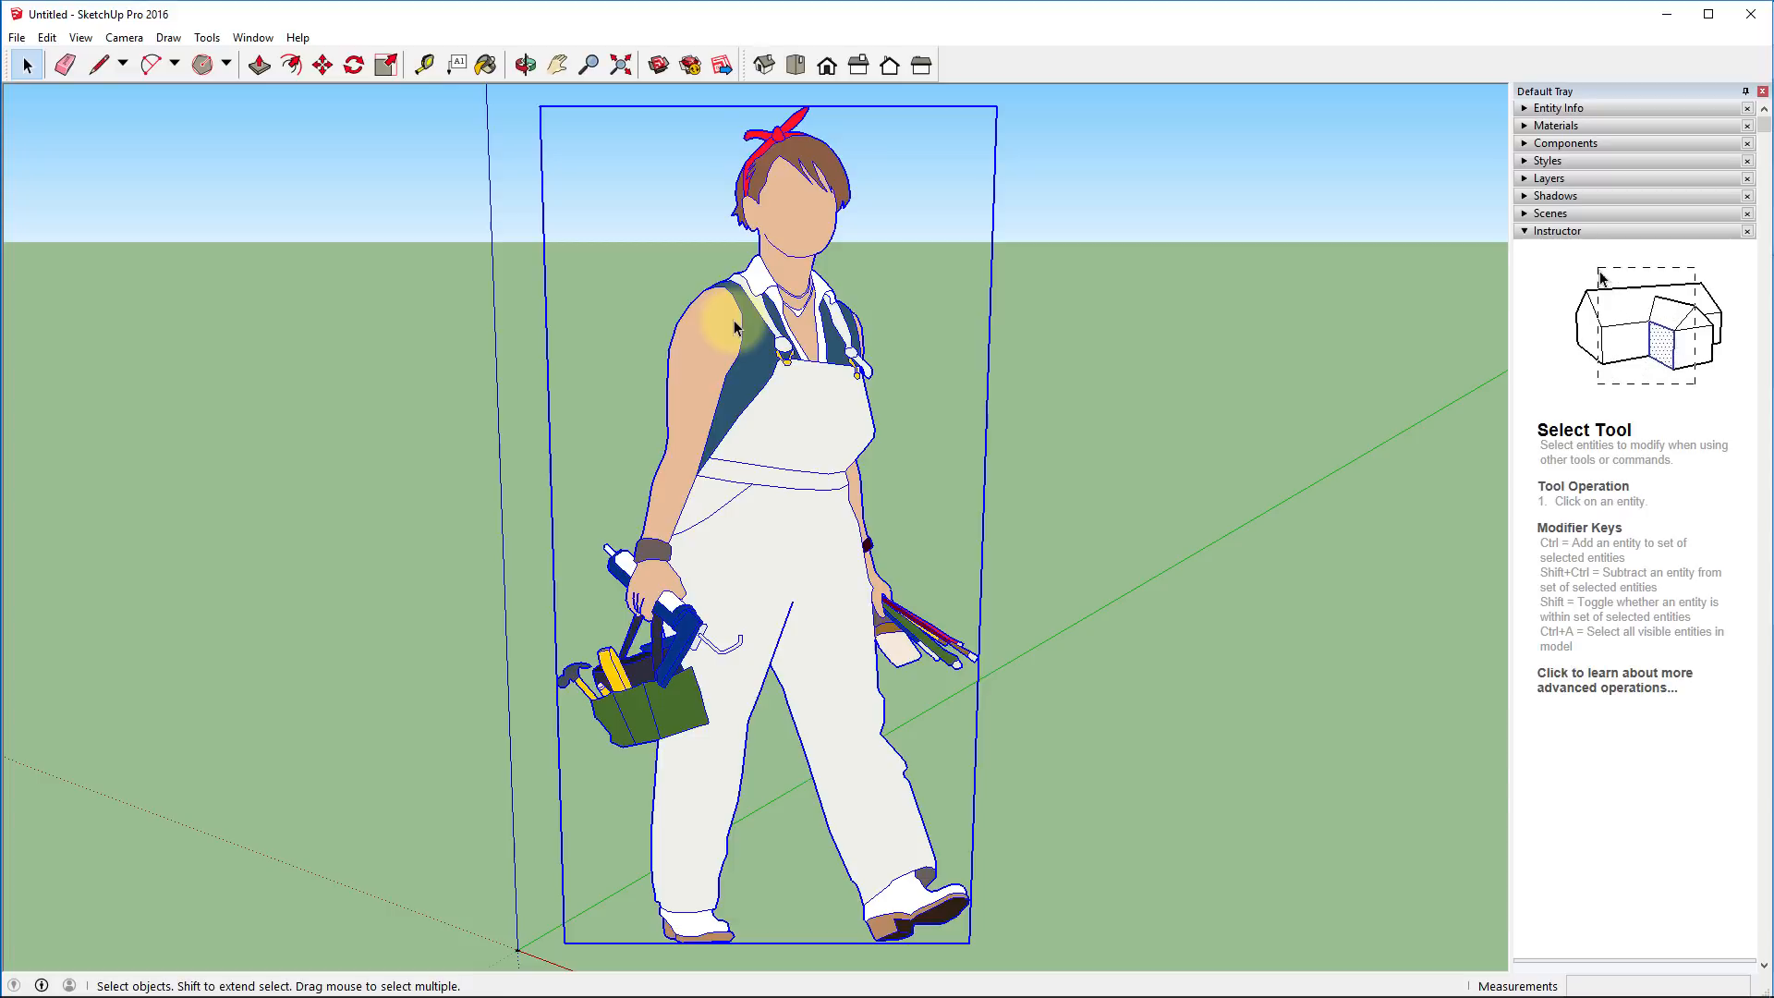
key("Delete")
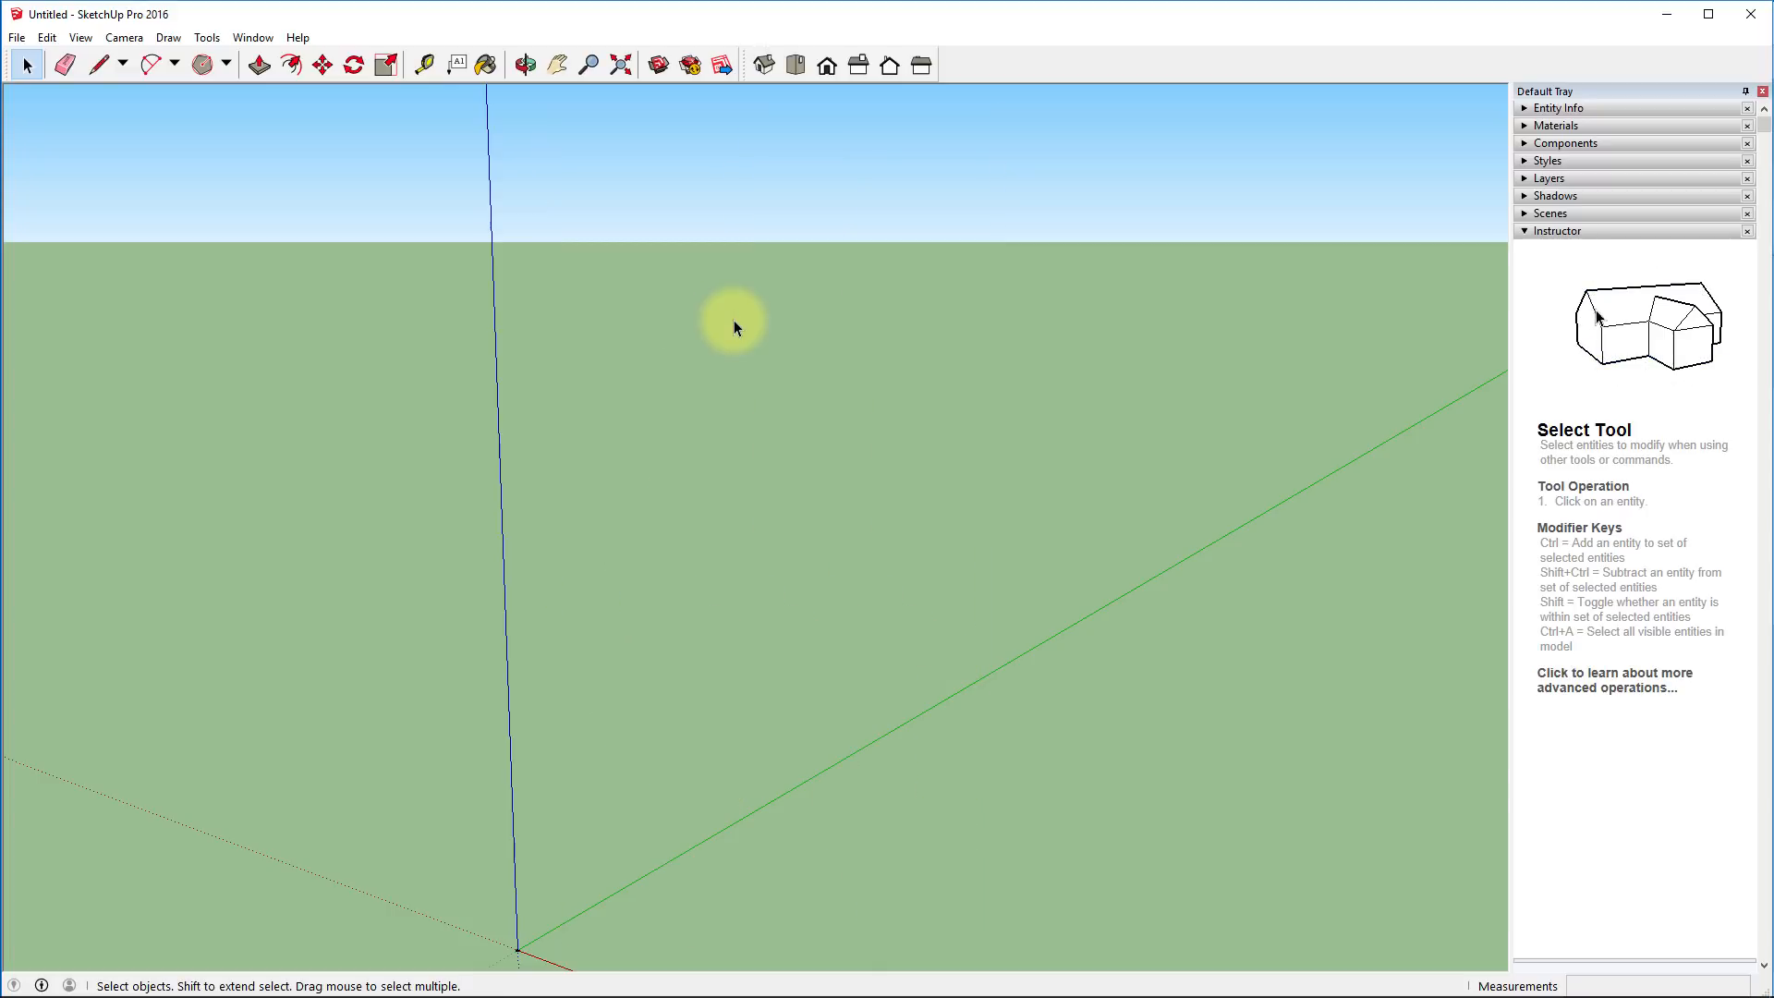
left_click(622, 62)
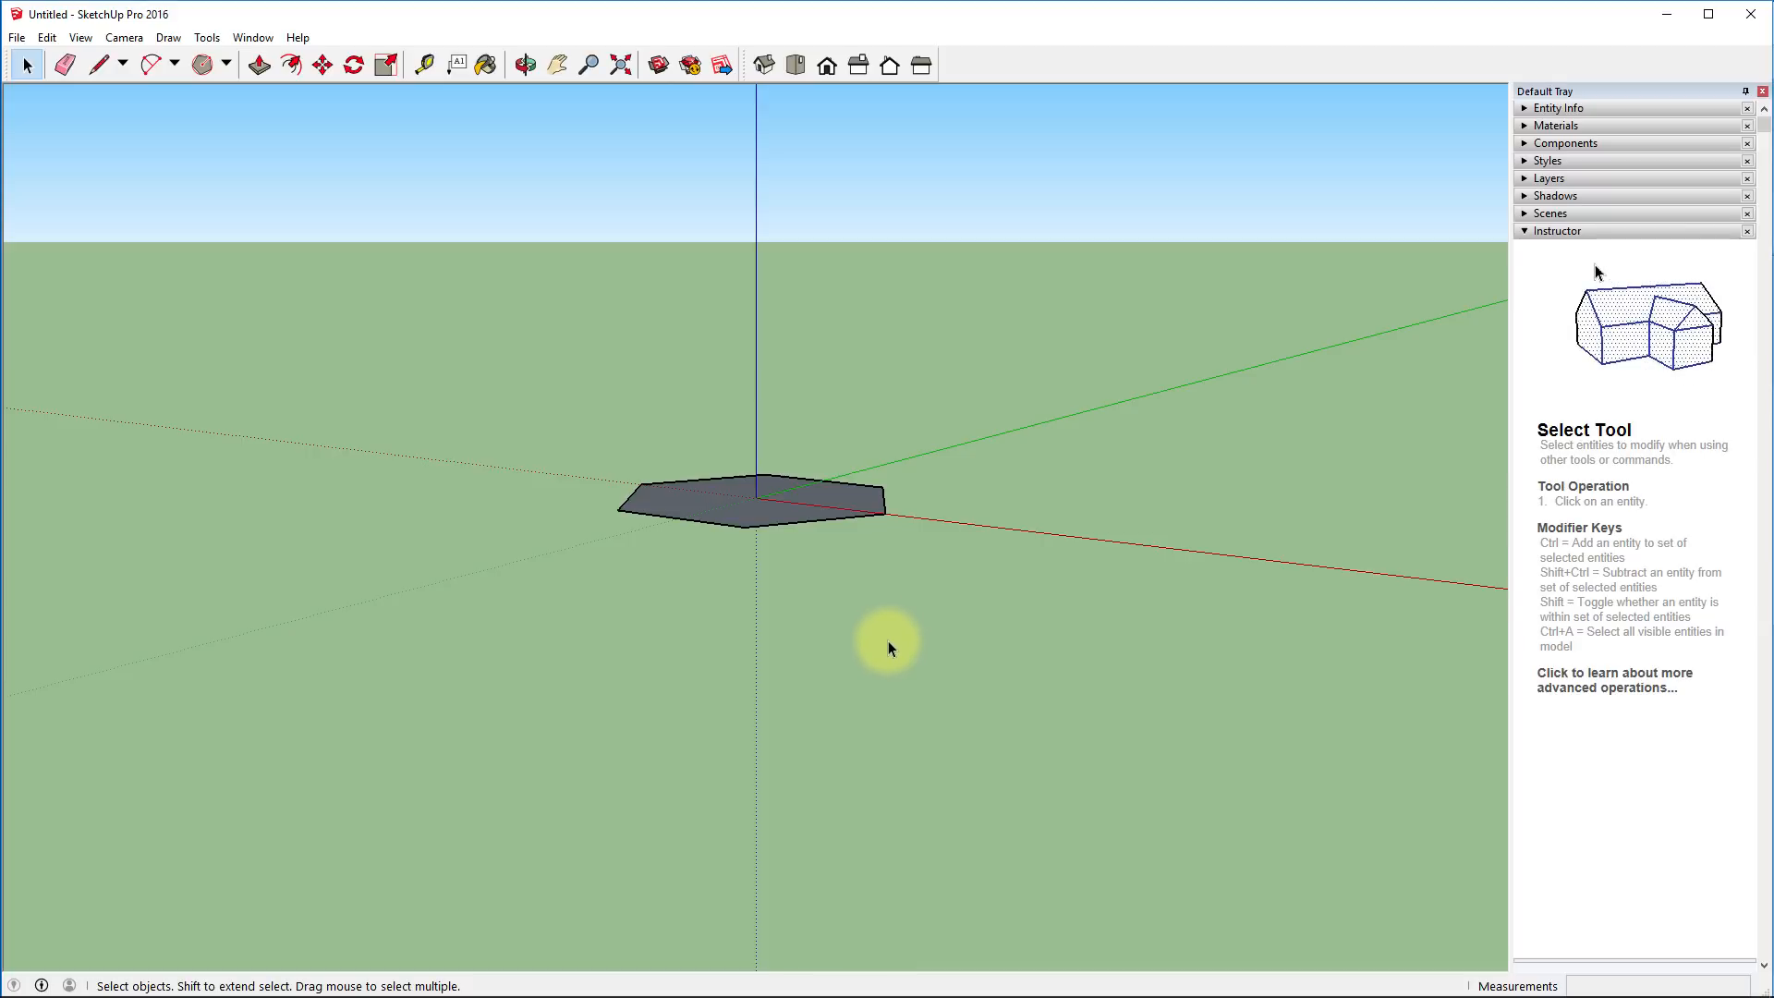
Push/Pull the hexagon face upward 3" to form a hexagonal prism
left_click(258, 66)
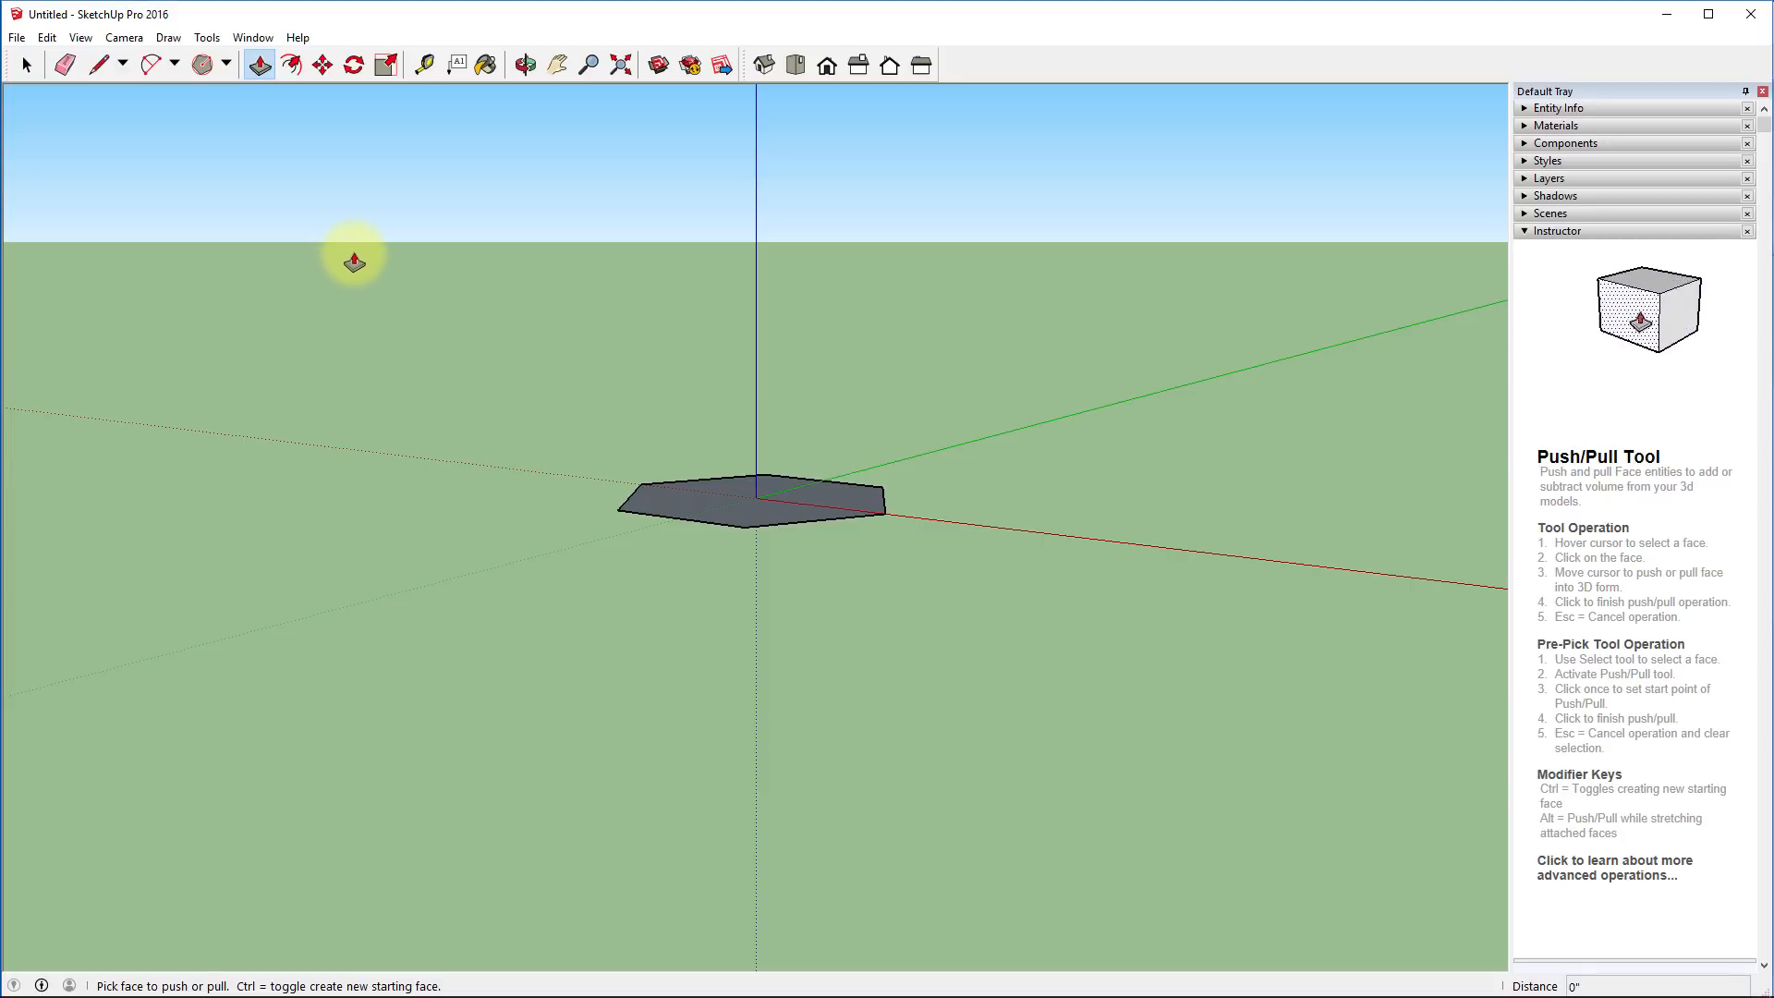
left_click_drag(753, 507, 752, 277)
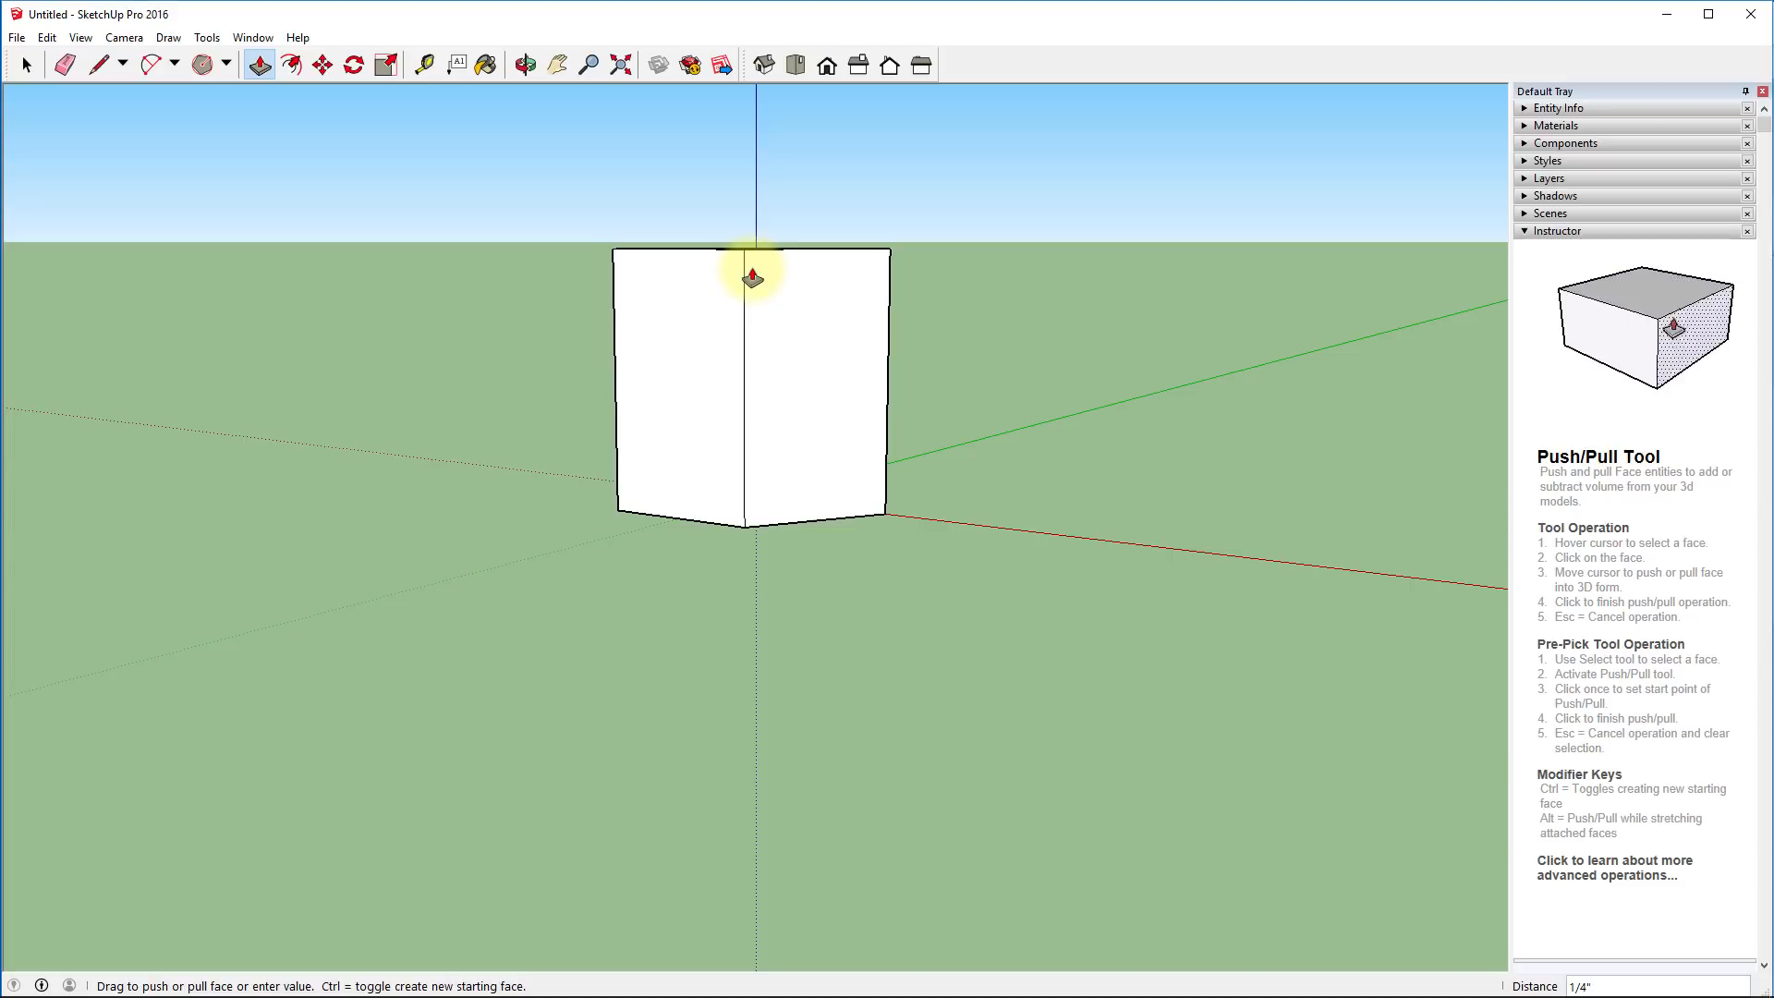
middle_click_drag(745, 275, 654, 345)
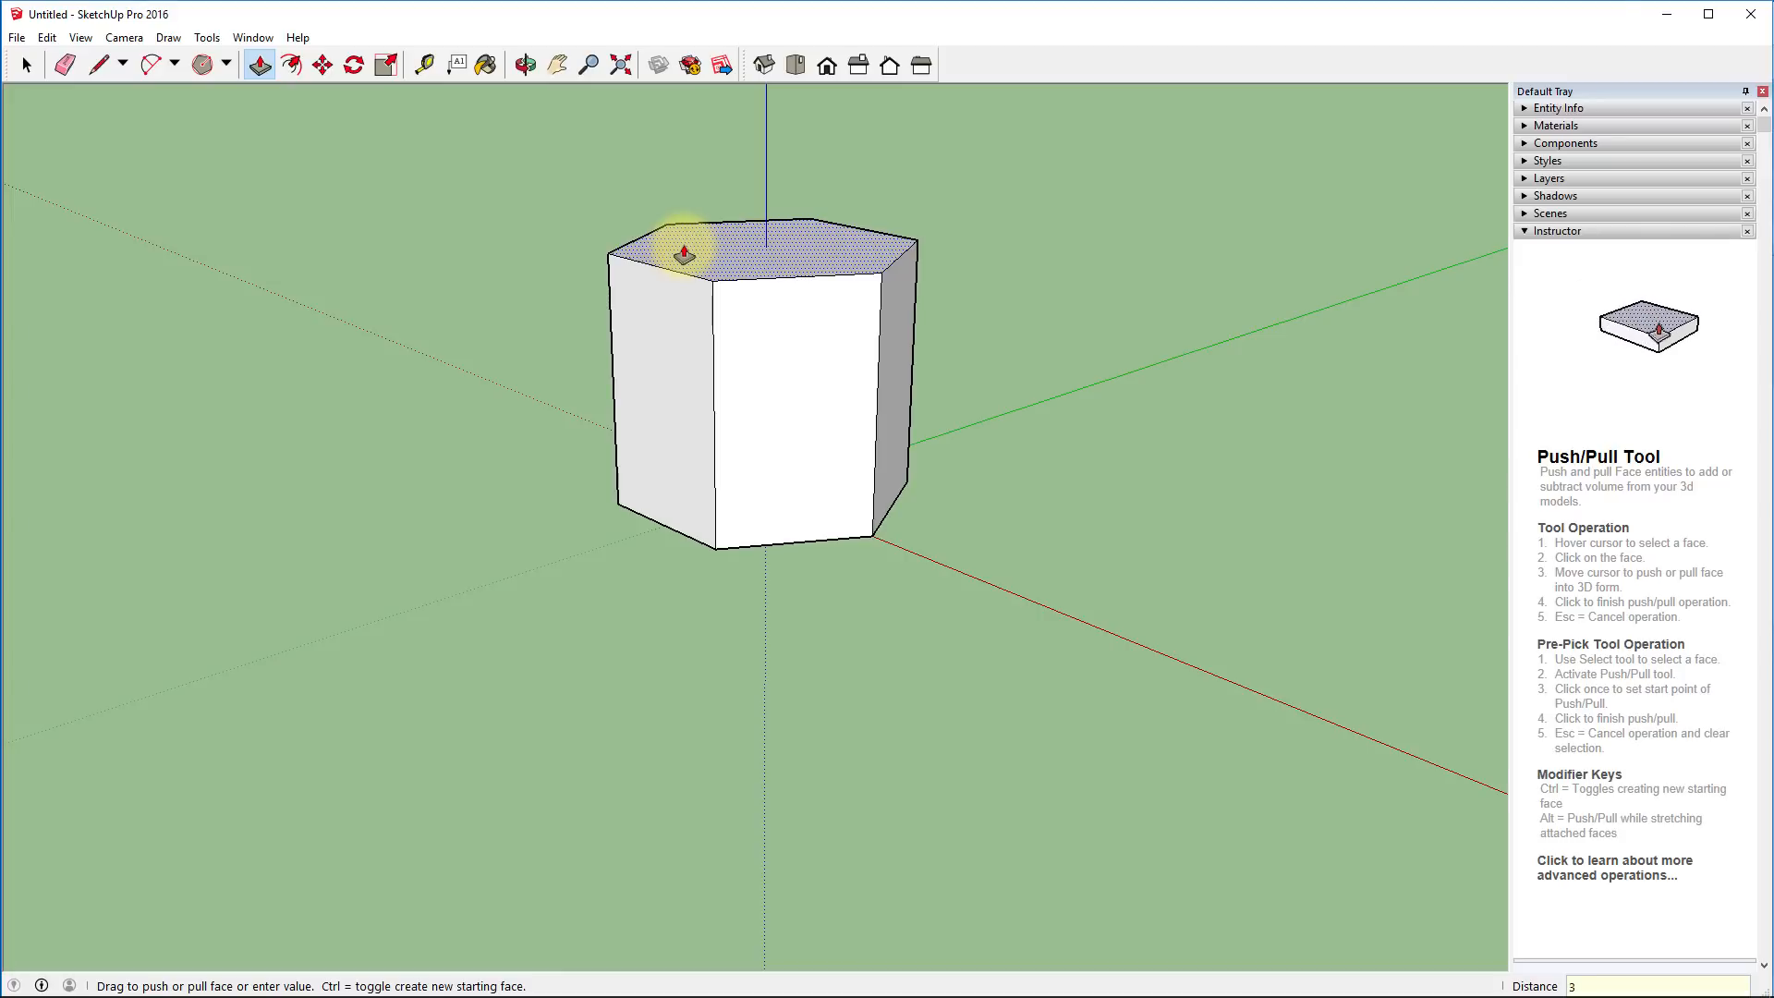
key("Return")
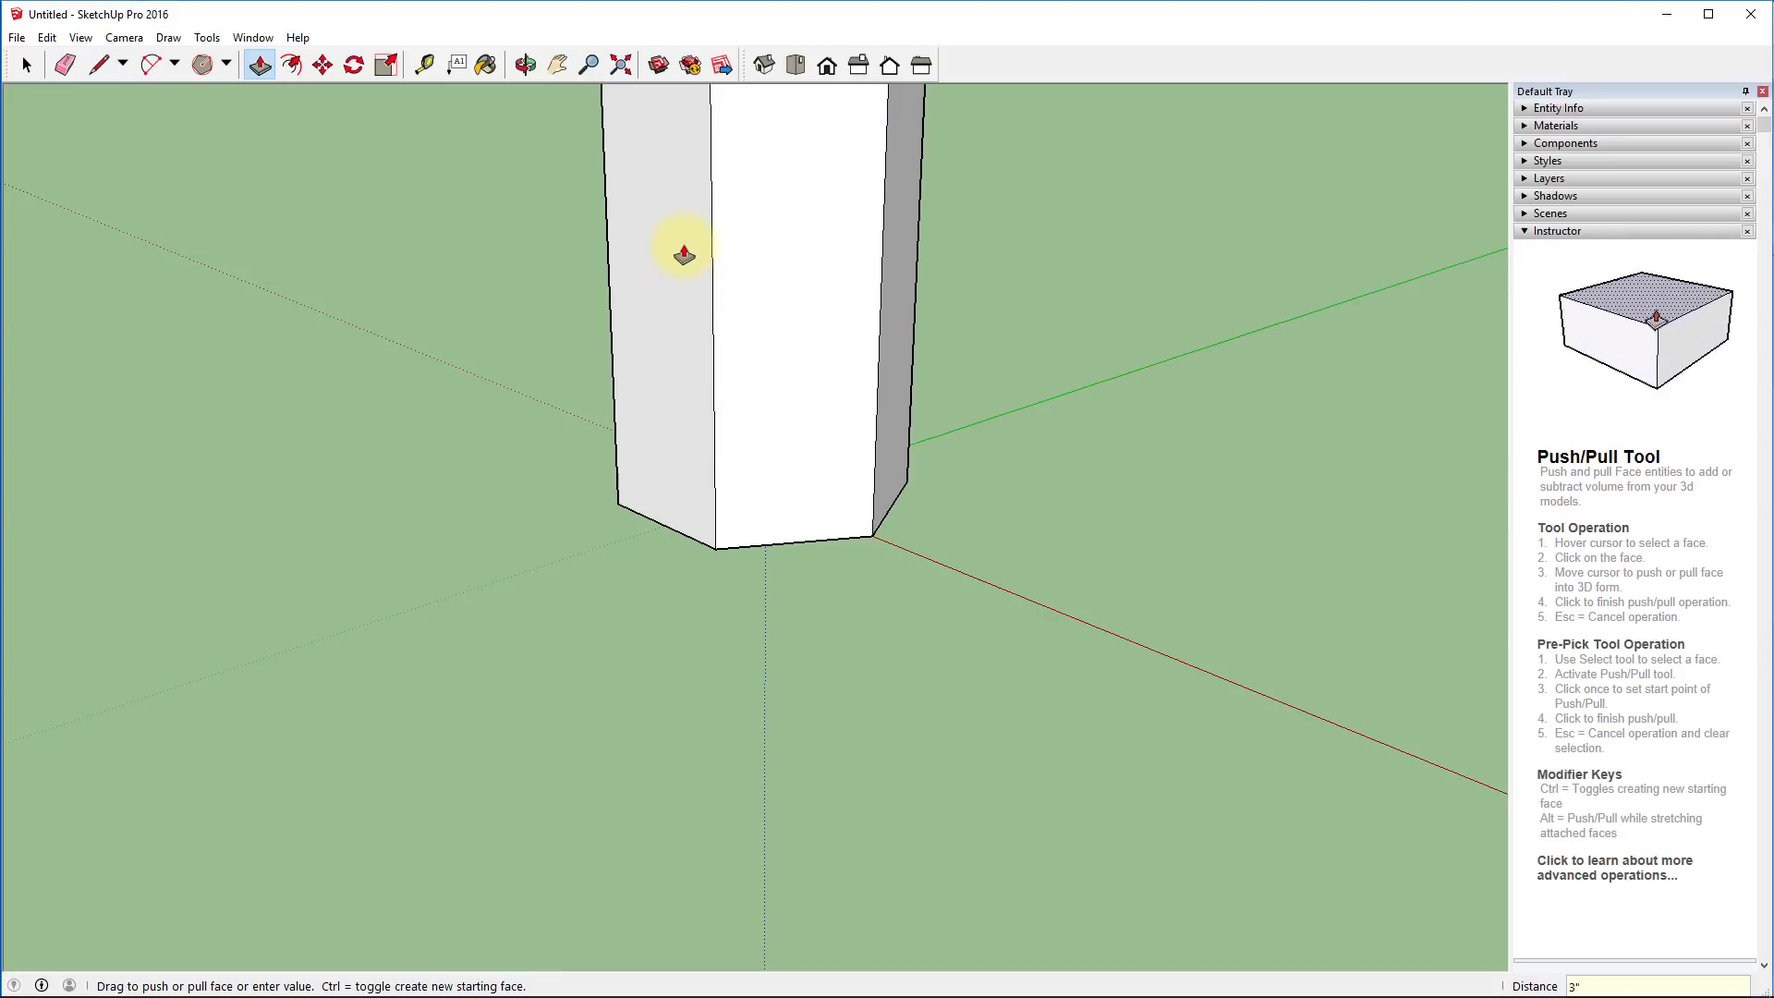
left_click(619, 67)
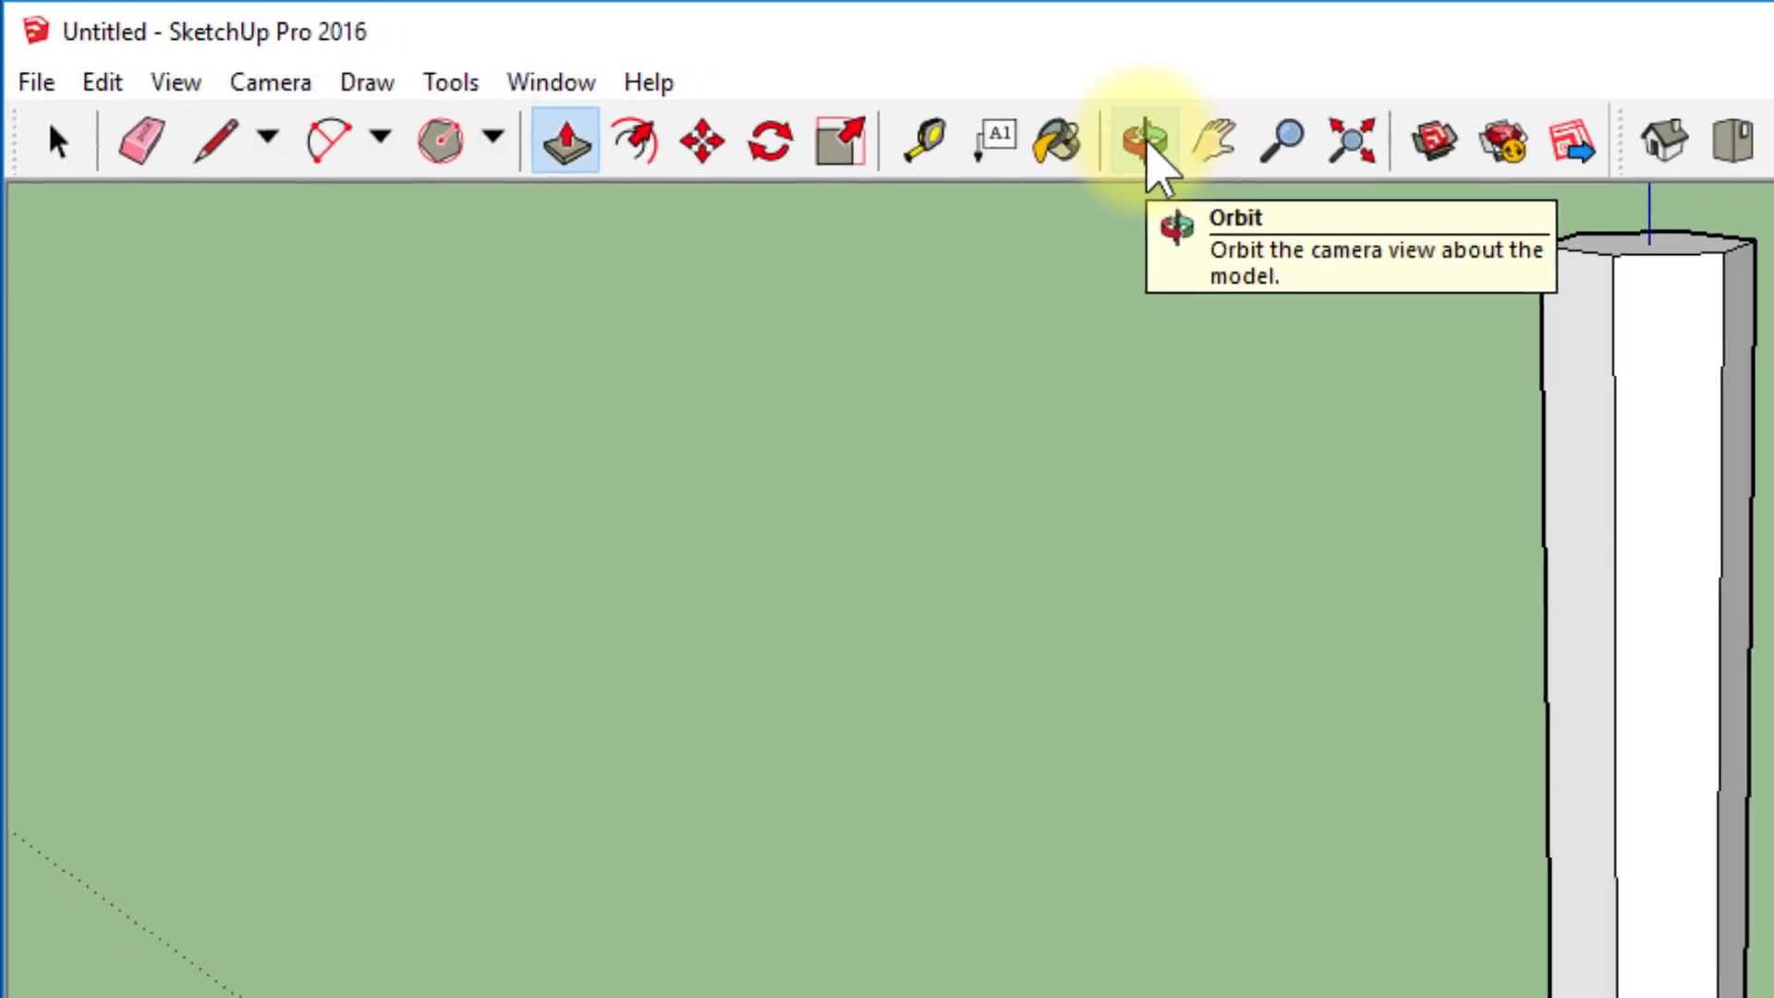
Orbit and pan around the hexagonal prism to view it from several sides, and fit it to the drawing area
left_click(1149, 148)
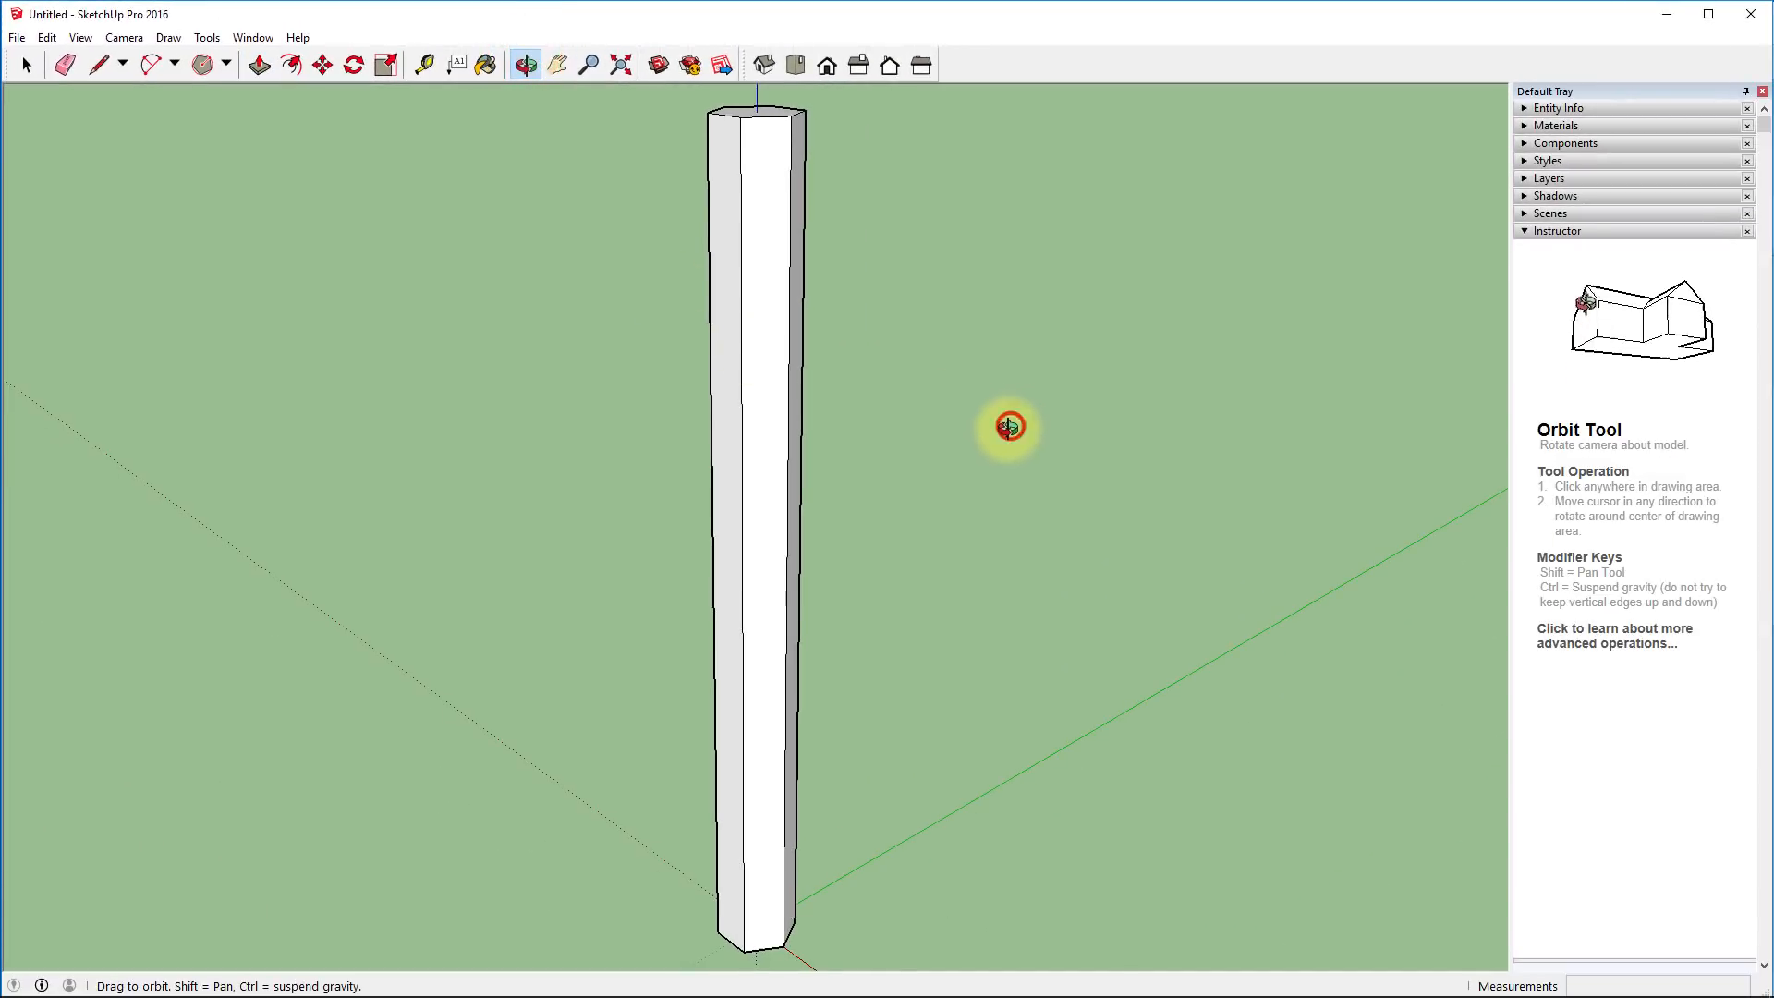
left_click_drag(1010, 426, 632, 820)
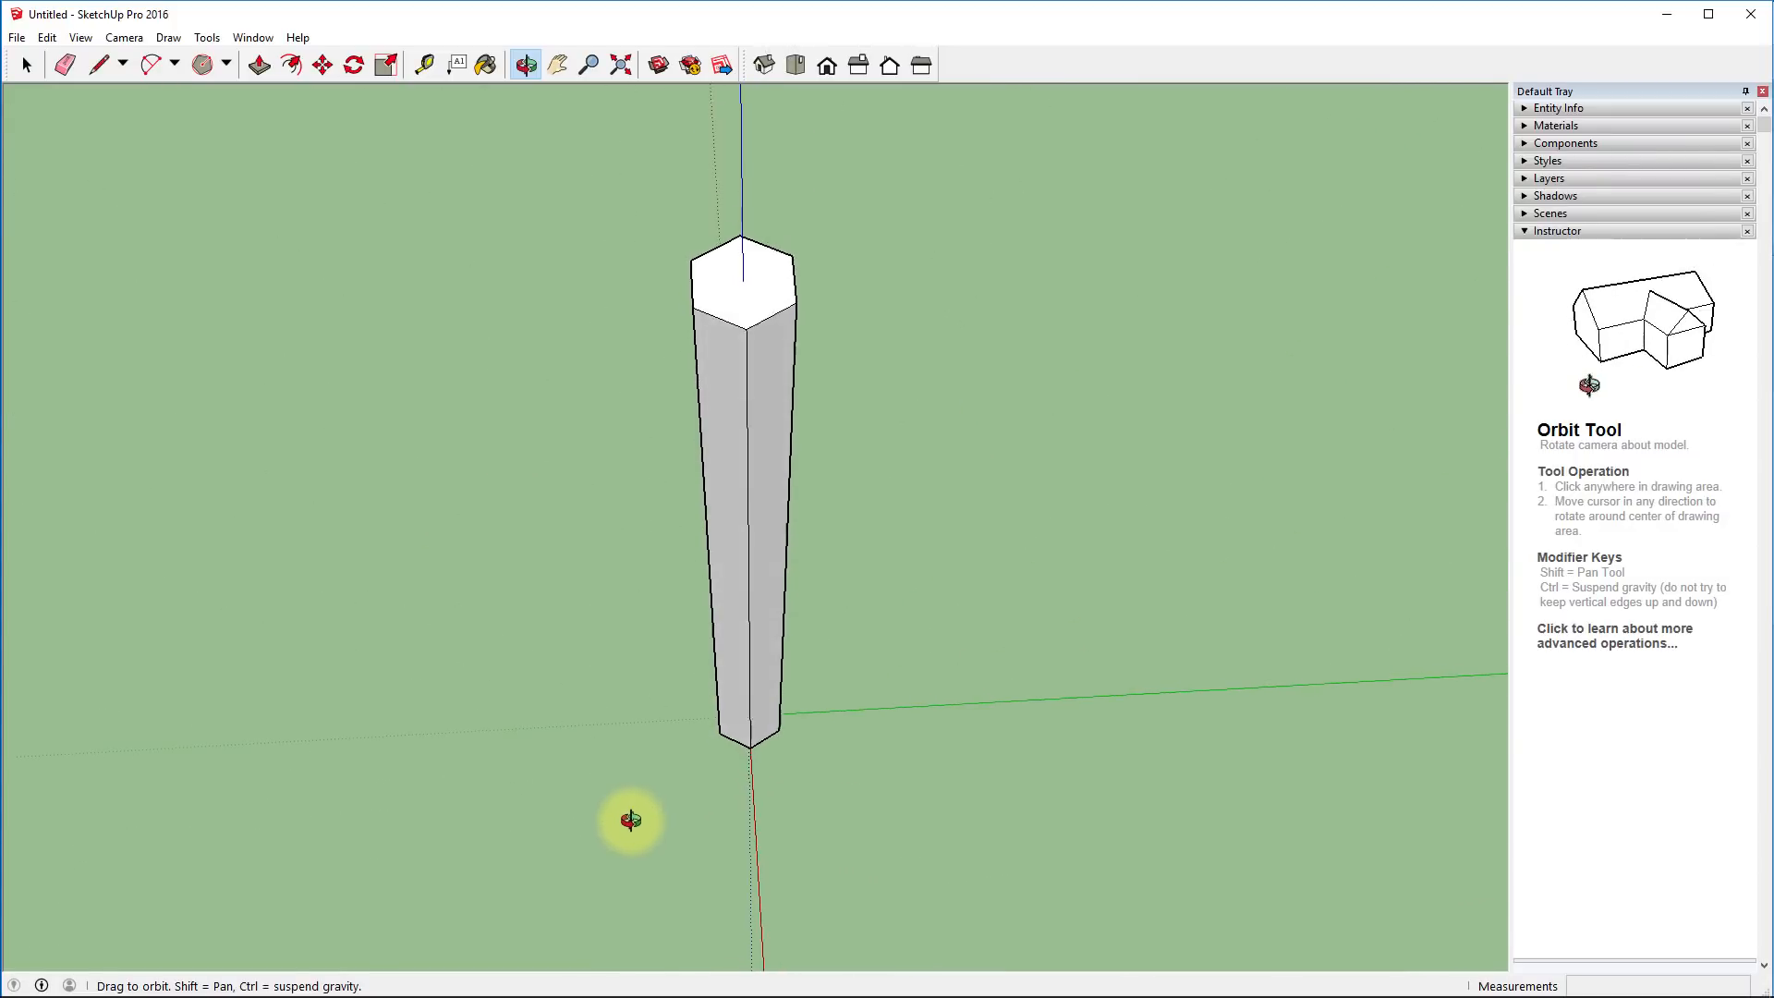
left_click_drag(574, 218, 1191, 261)
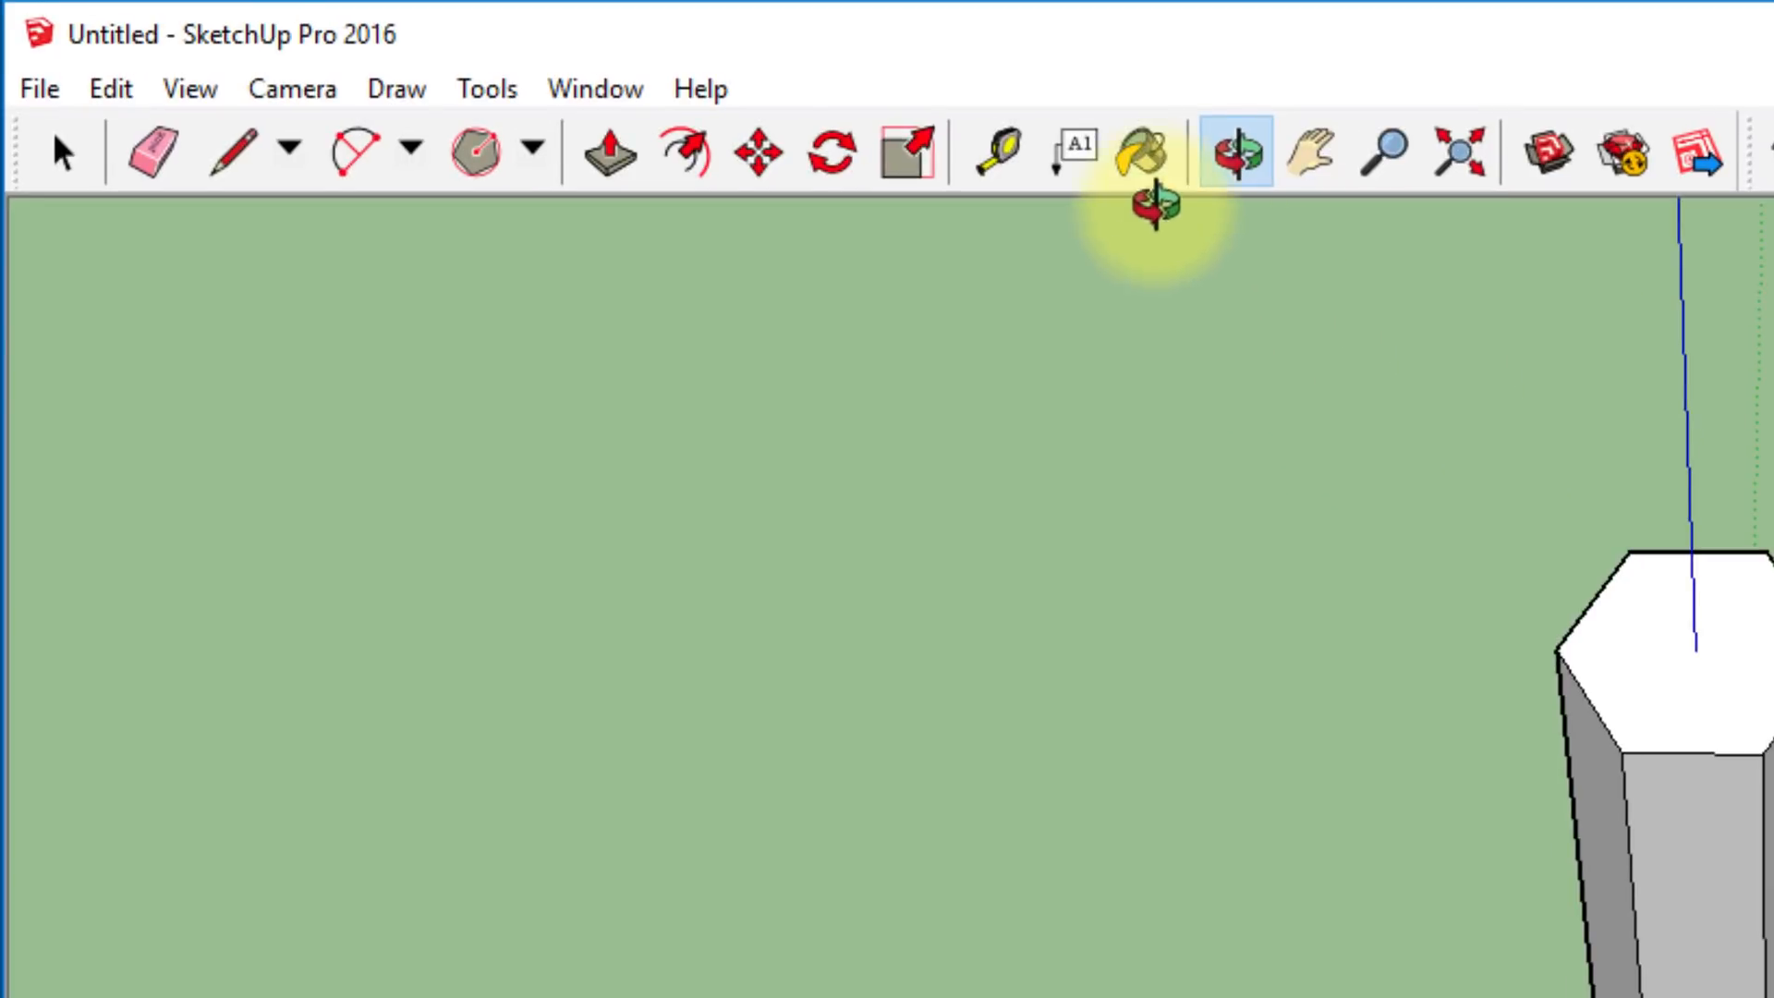
left_click(1313, 151)
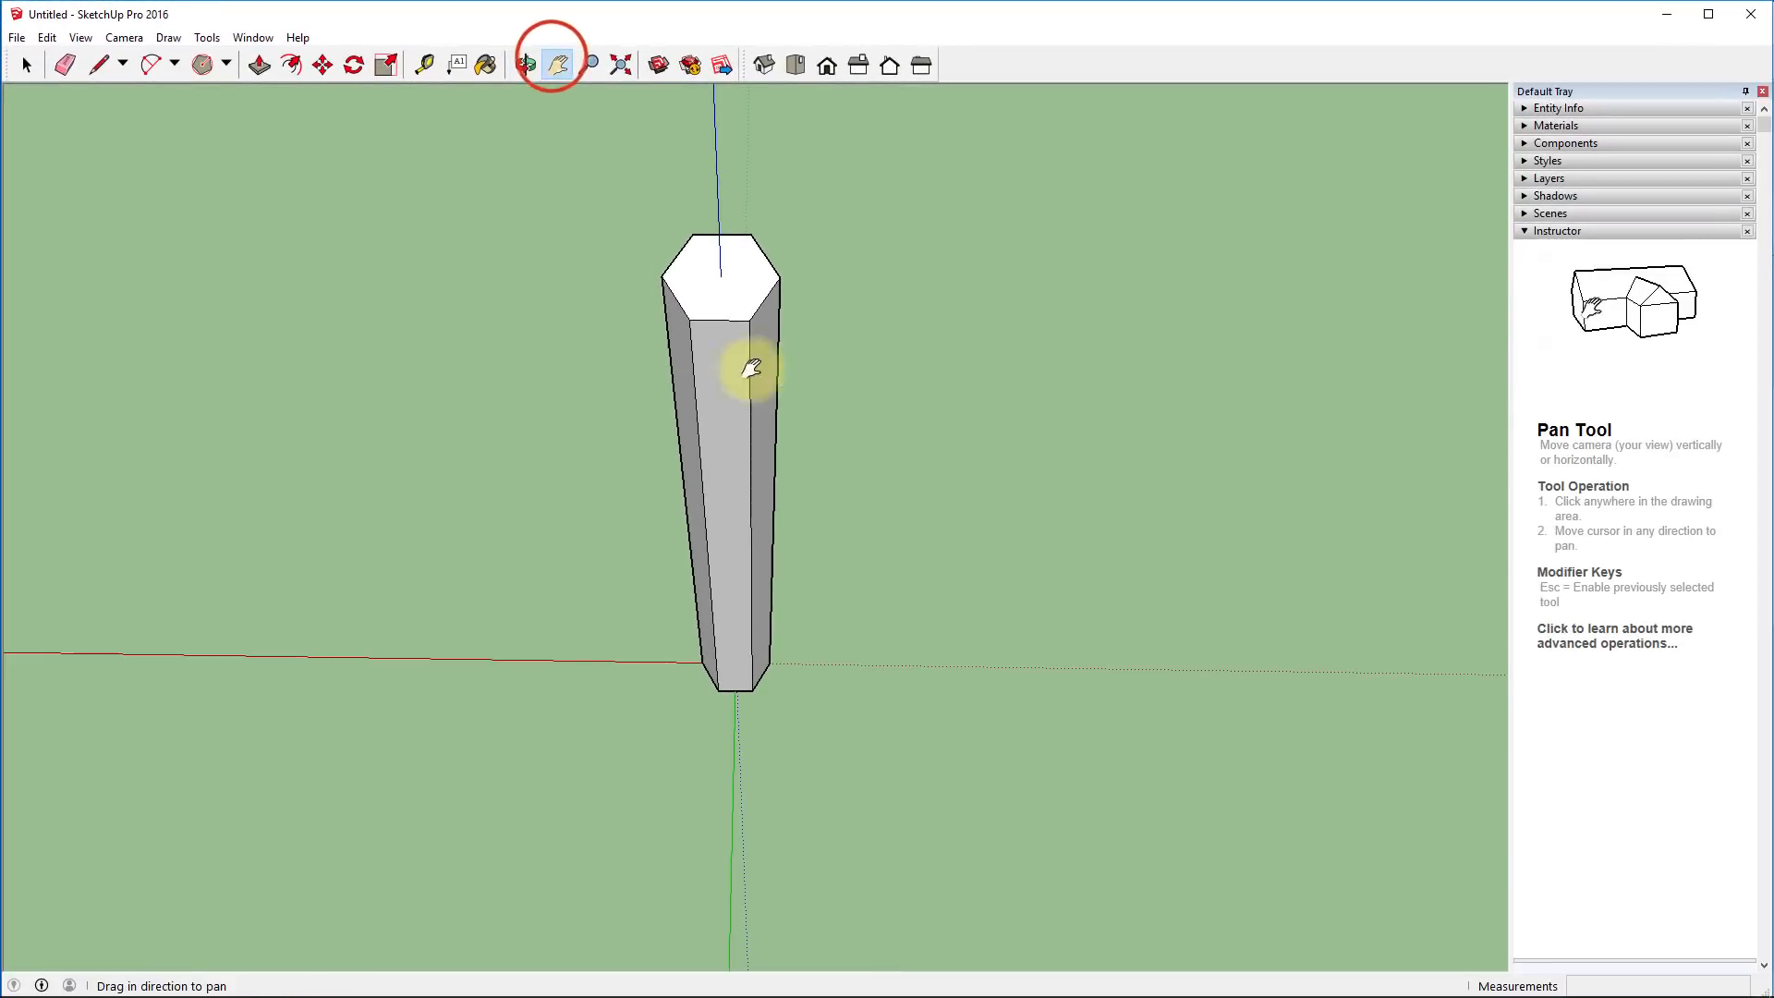
mouse_move(859, 399)
left_mouse_down()
mouse_move(503, 364)
mouse_move(1286, 393)
mouse_move(943, 431)
mouse_move(927, 142)
mouse_move(927, 491)
mouse_move(1067, 553)
mouse_move(999, 471)
mouse_move(321, 404)
mouse_move(1252, 412)
mouse_move(855, 385)
left_mouse_up()
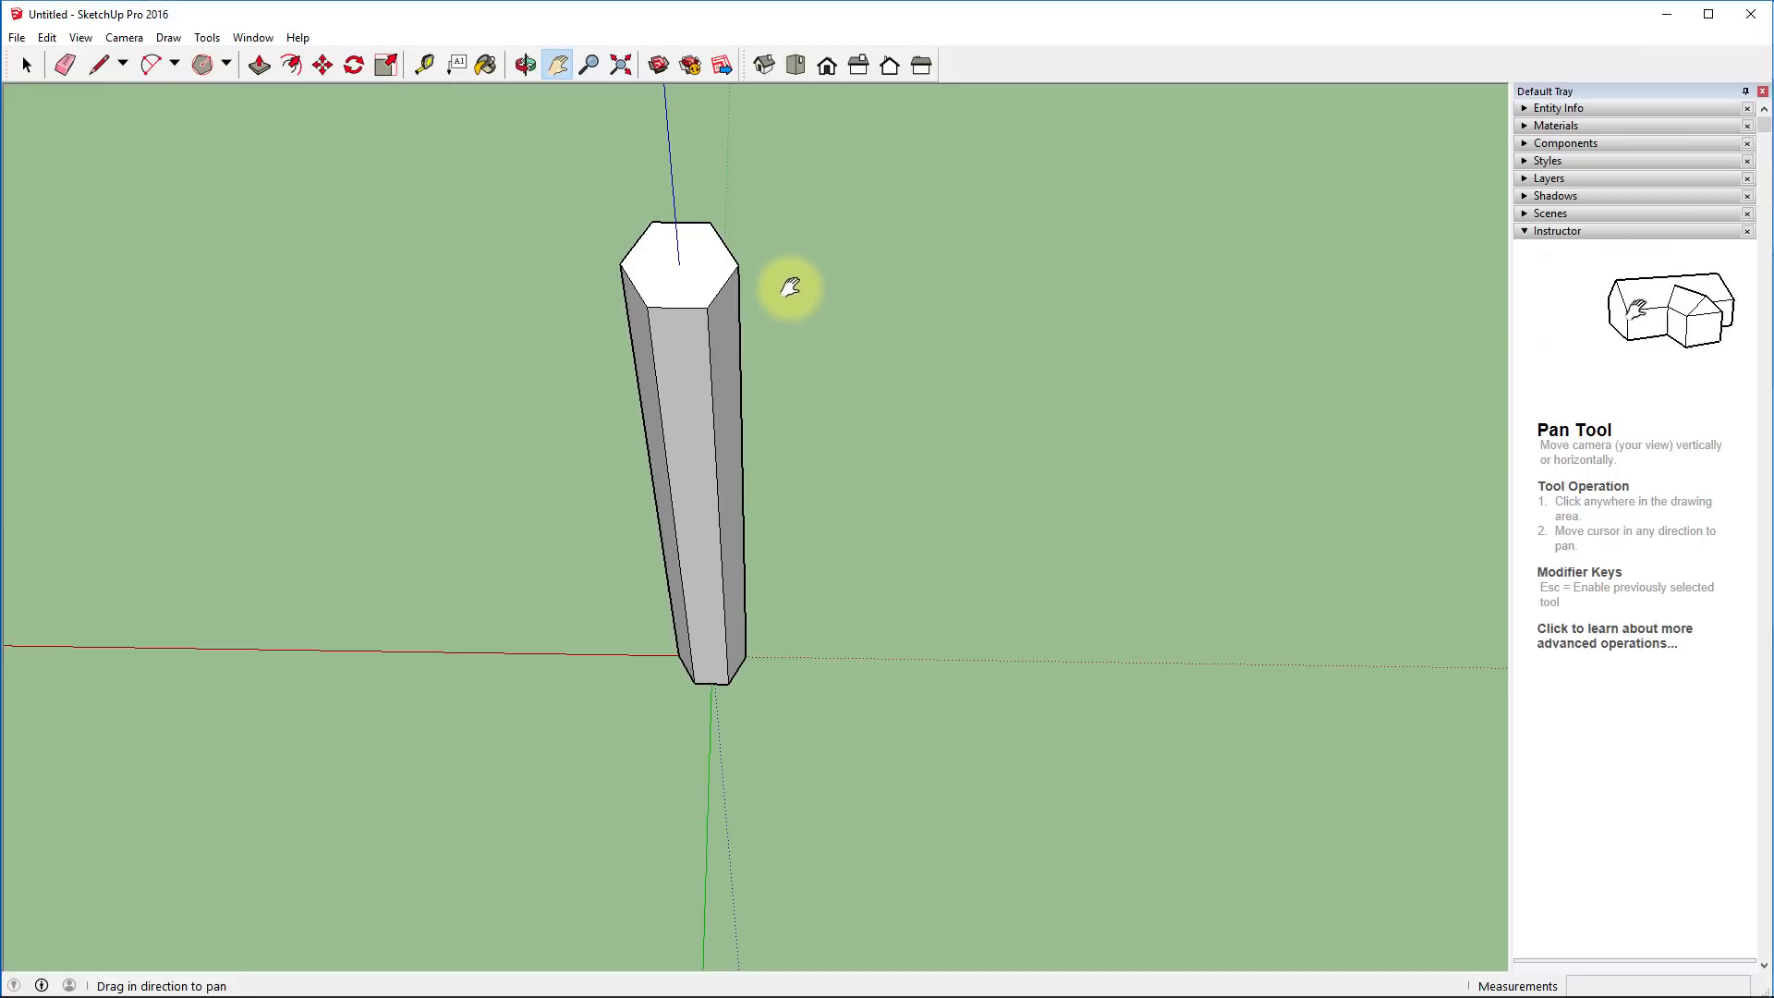
left_click(619, 65)
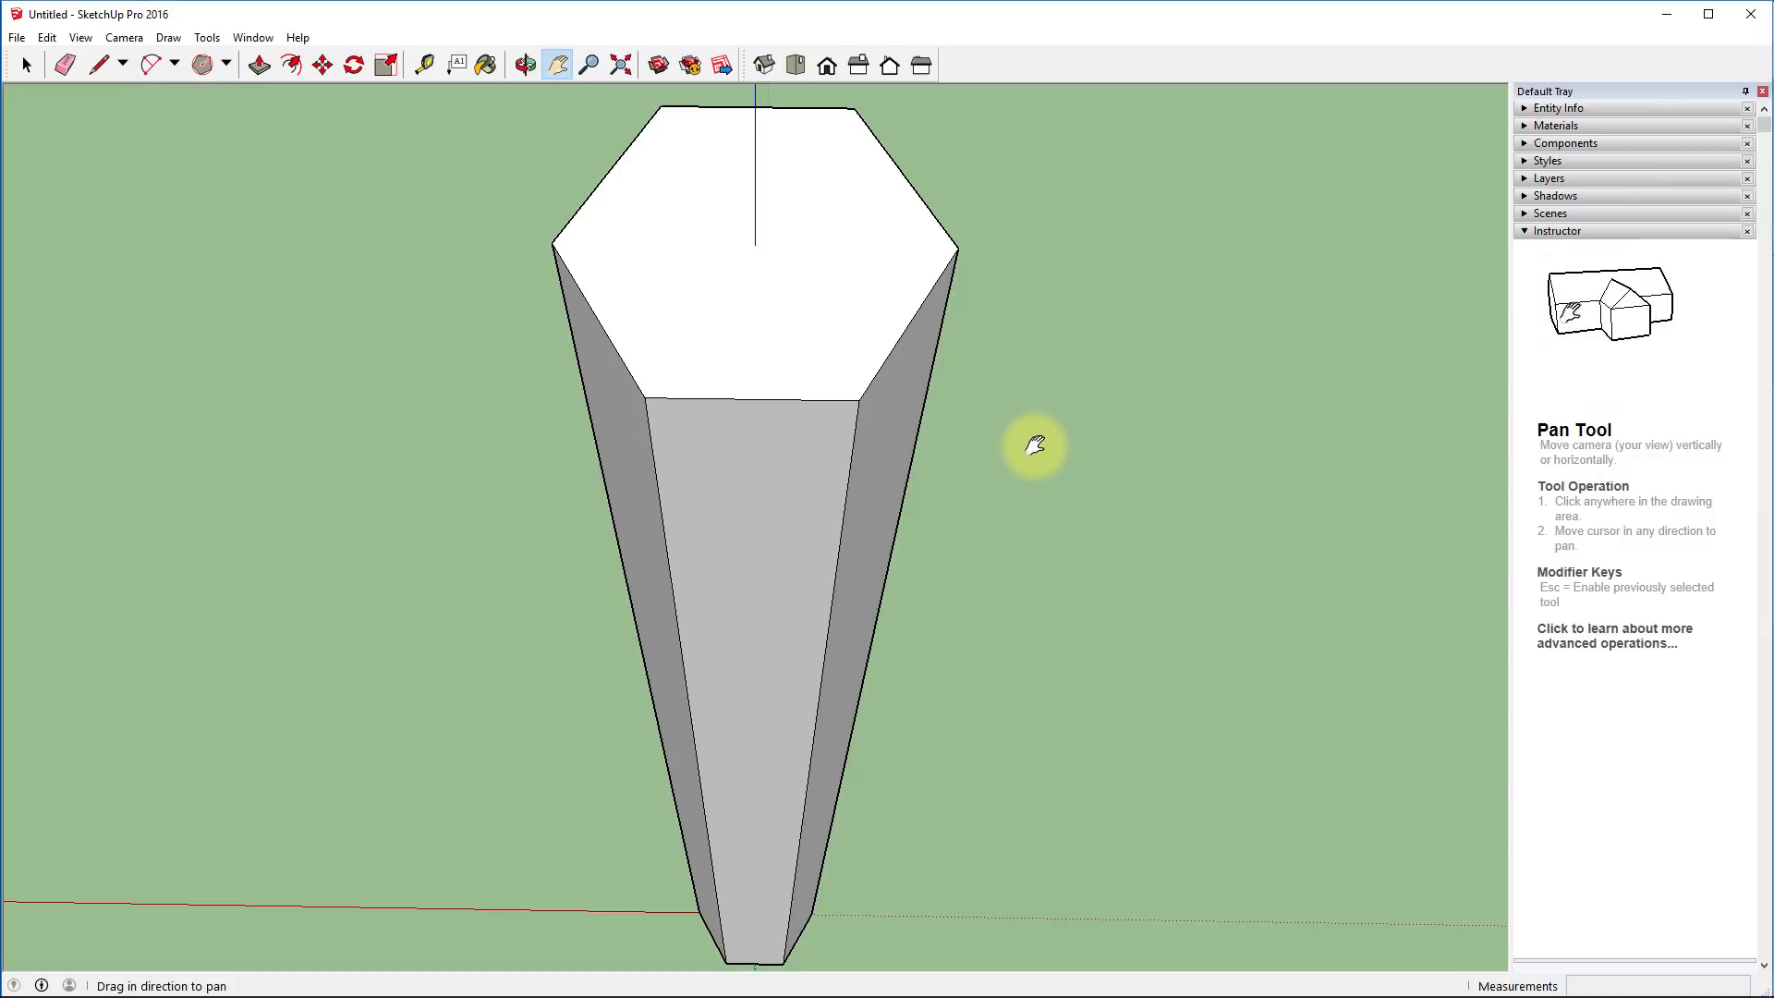
Examine the prism's upper end and full length by orbiting, panning and zooming the view
key("o")
left_click_drag(1034, 428, 1014, 482)
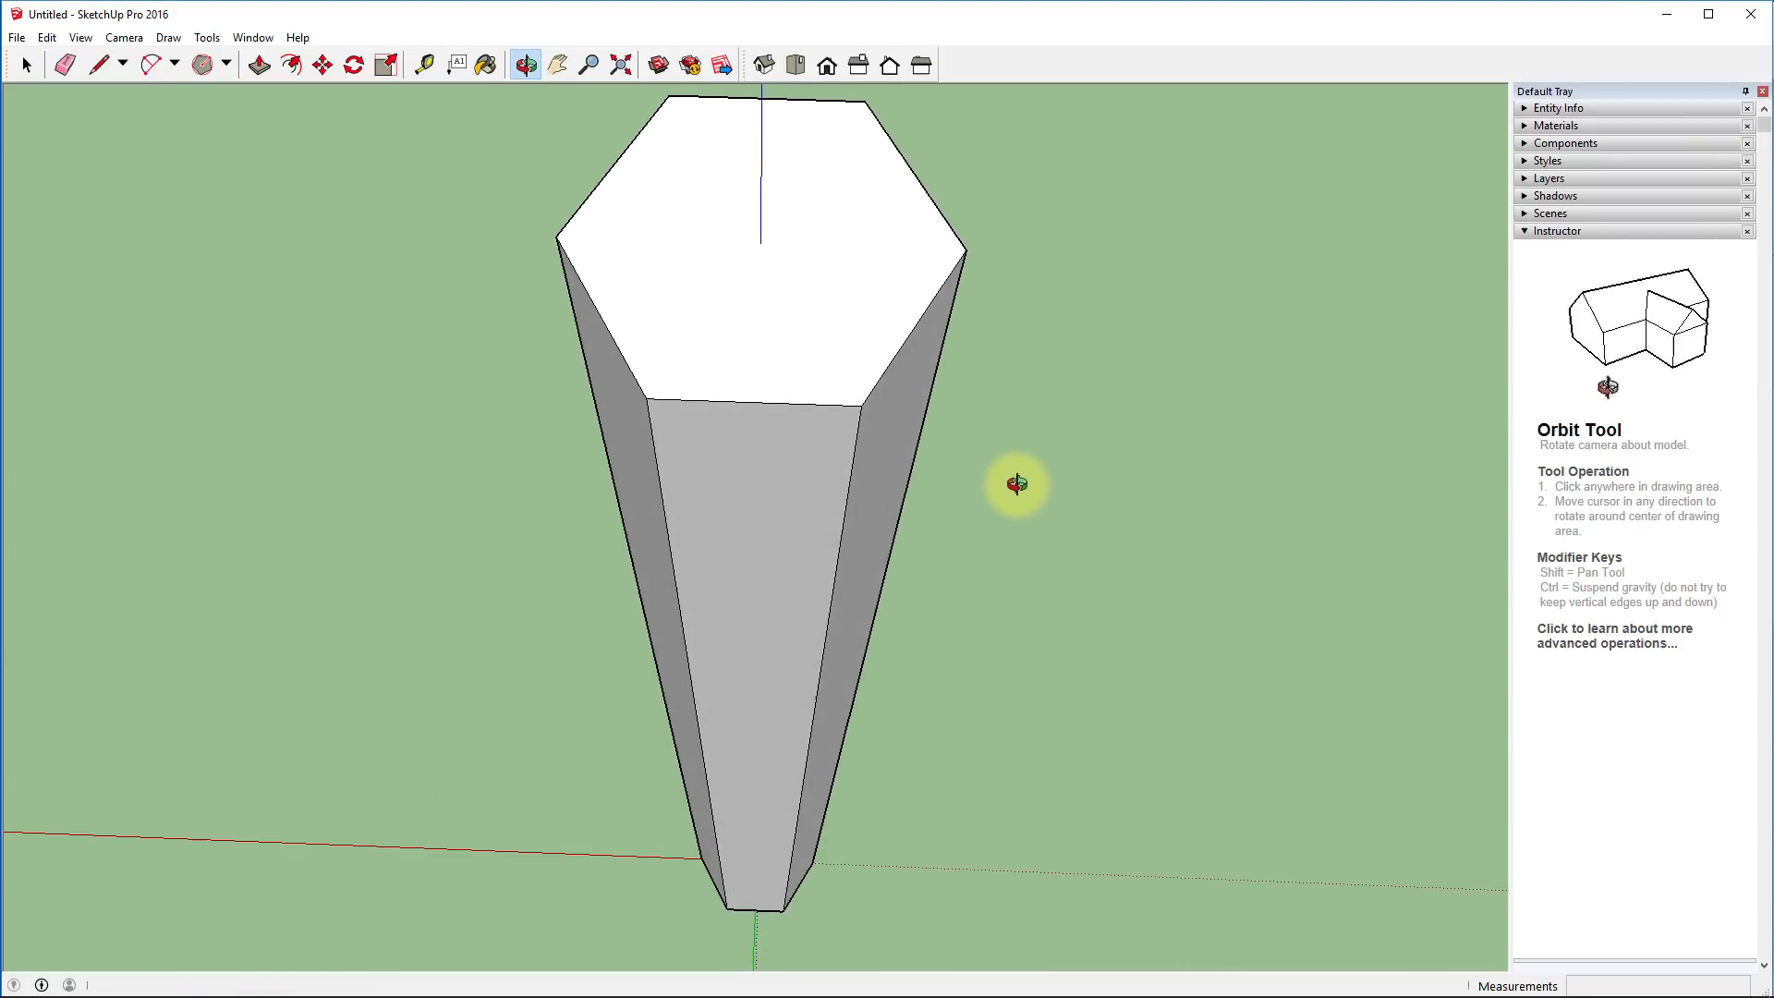
key("h")
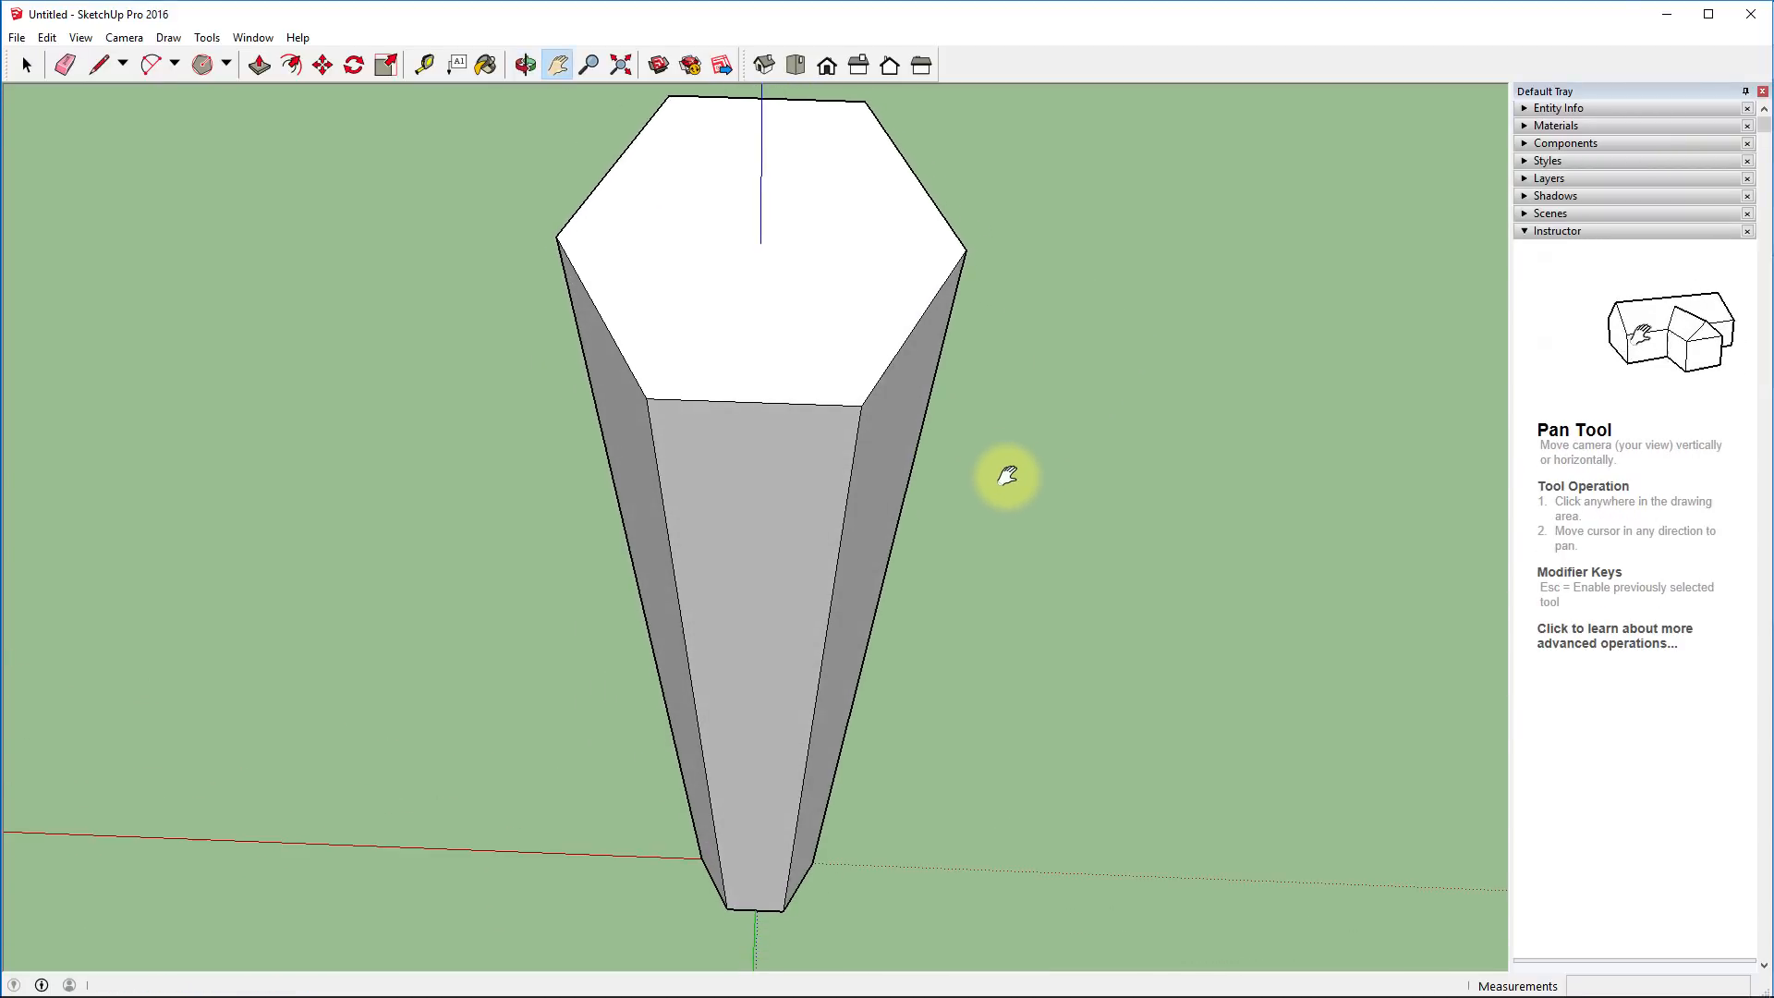
middle_click_drag(1084, 495, 1084, 544, "shift")
key("h")
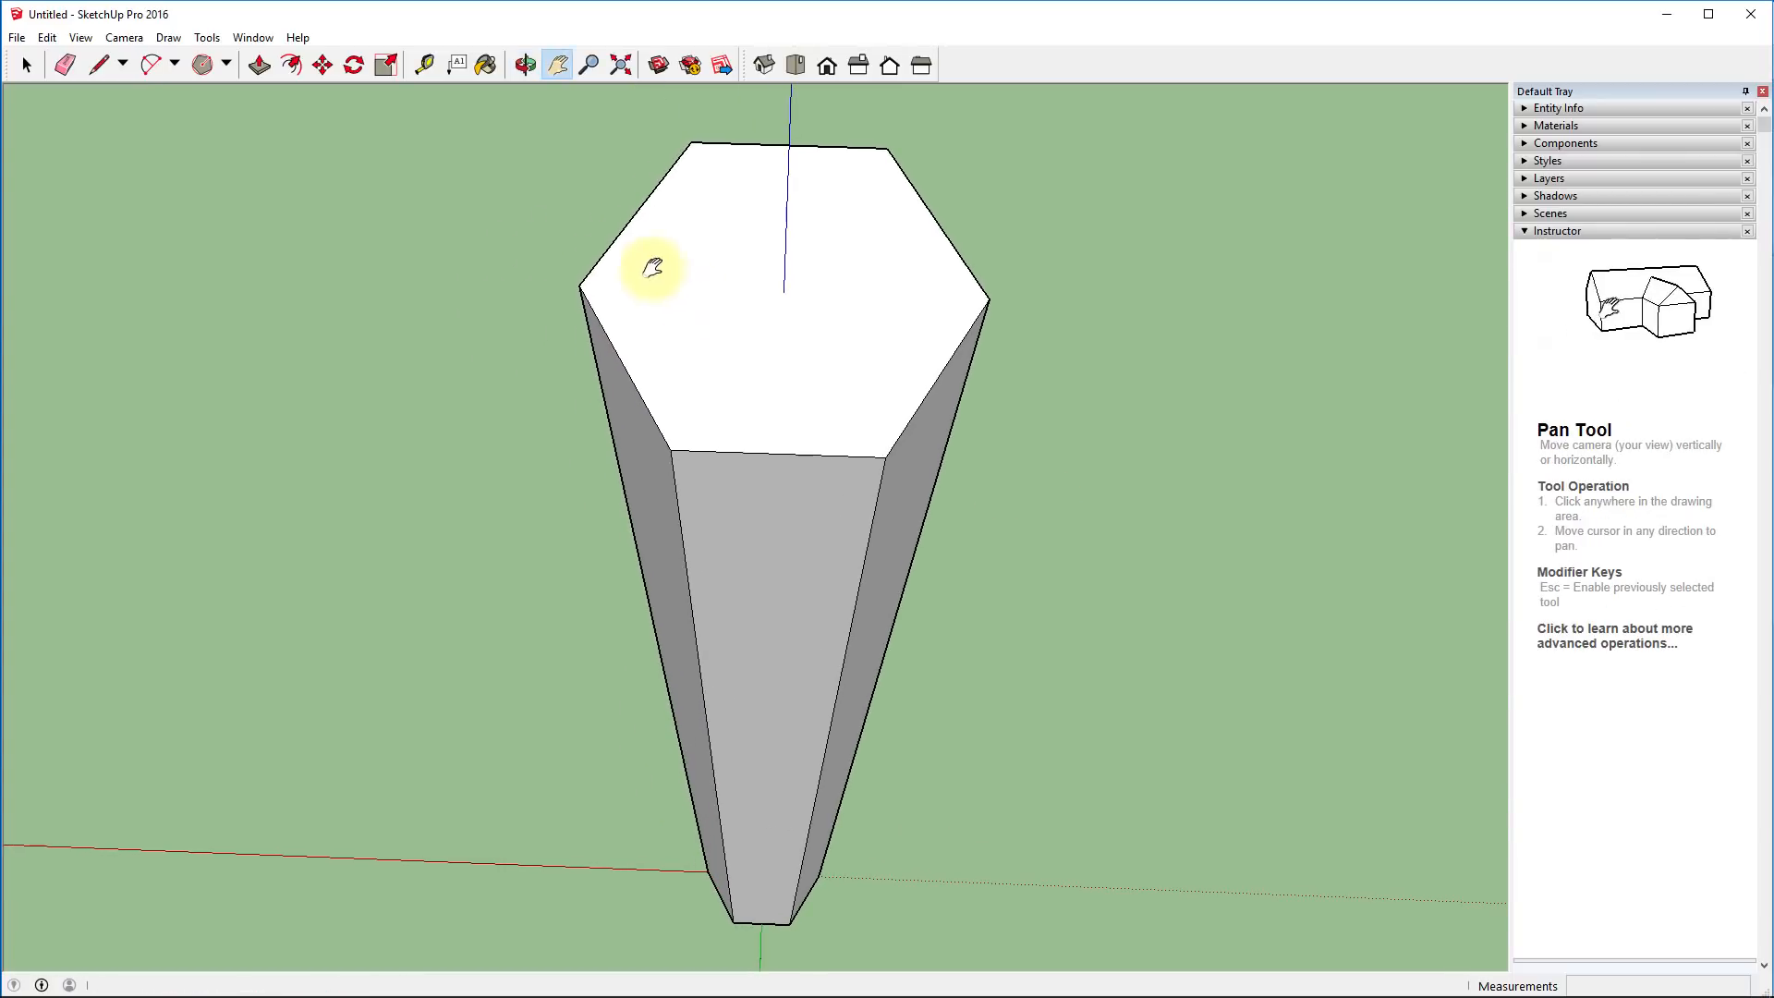
scroll(782, 283, "down", 2)
scroll(782, 283, "down", 5)
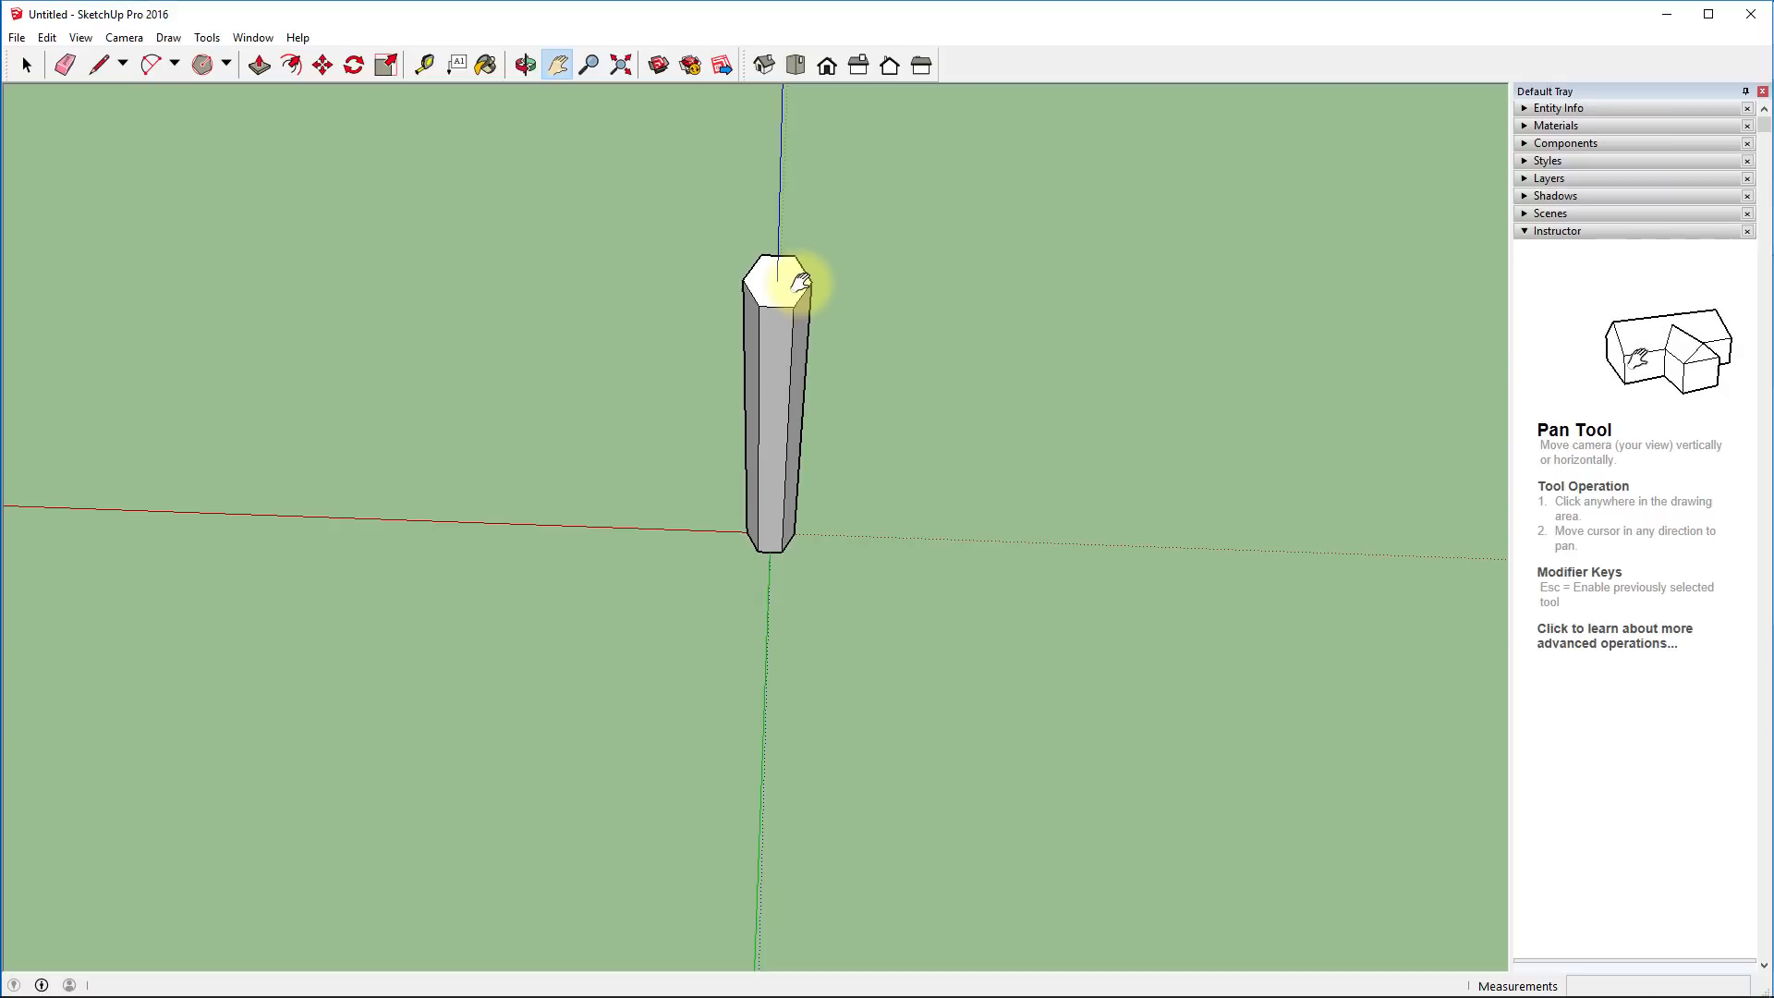
scroll(801, 283, "up", 3)
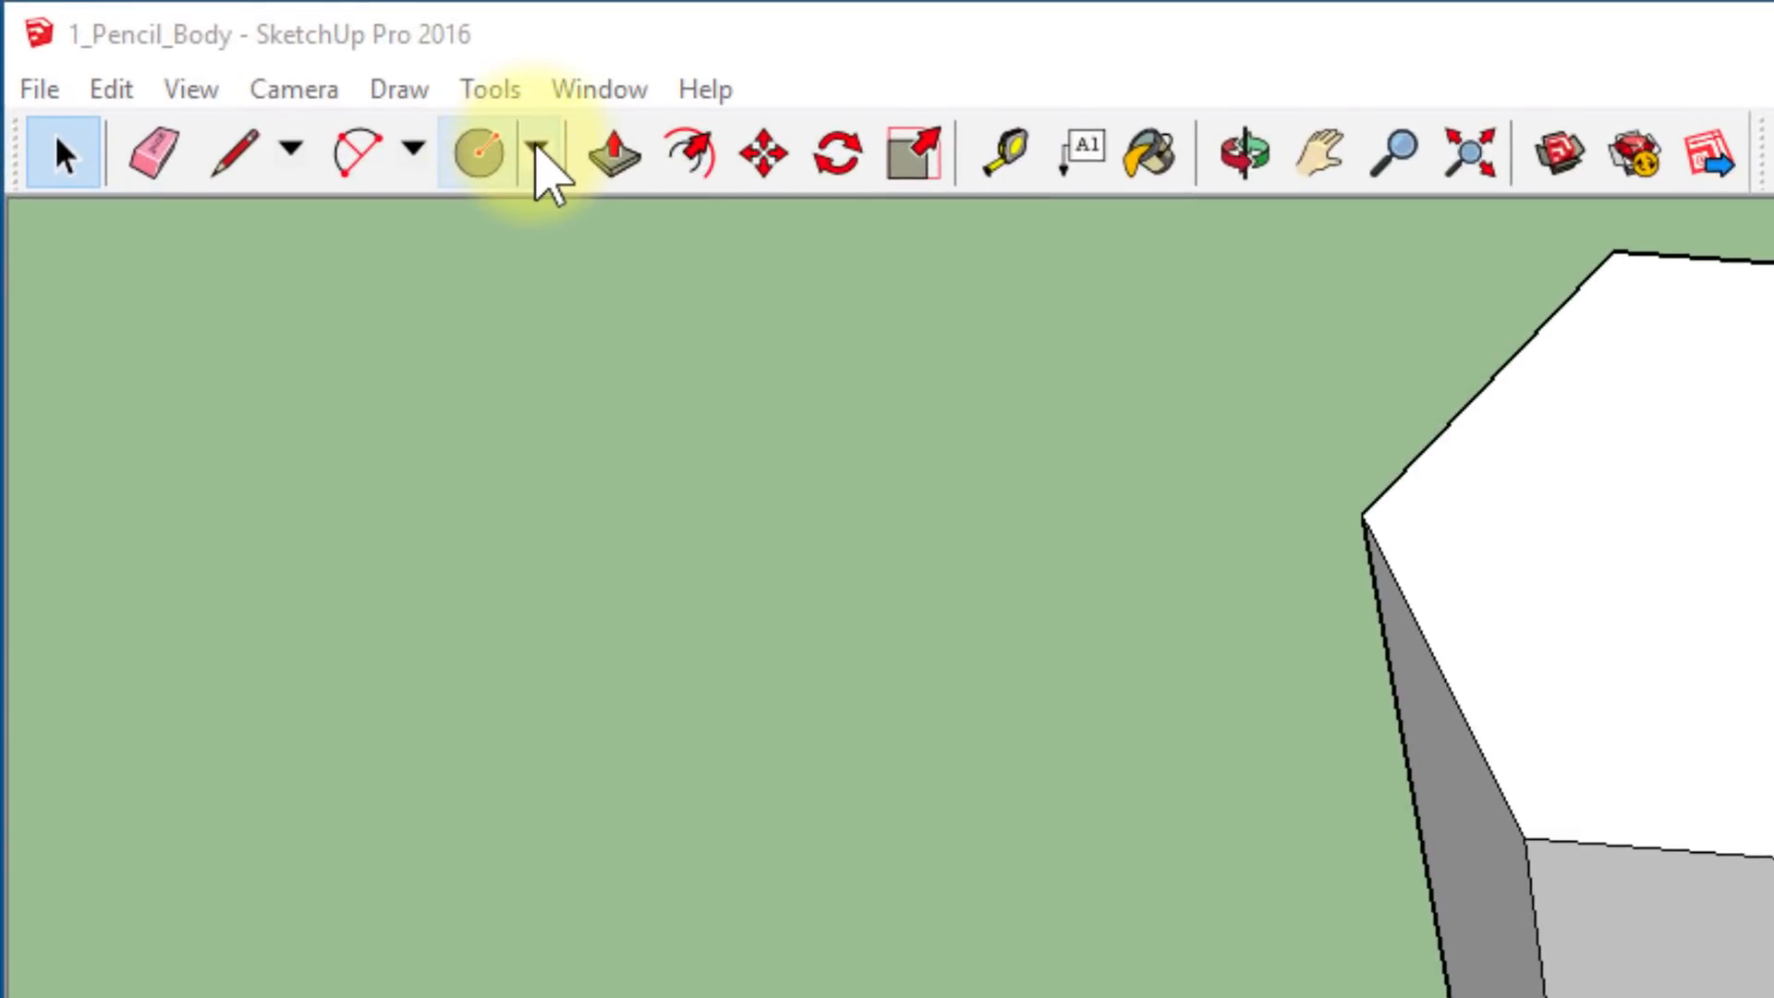
Draw a circle of about 1/8" radius centred on the prism's hexagonal end face, slightly crossing the hexagon's edges
left_click(537, 150)
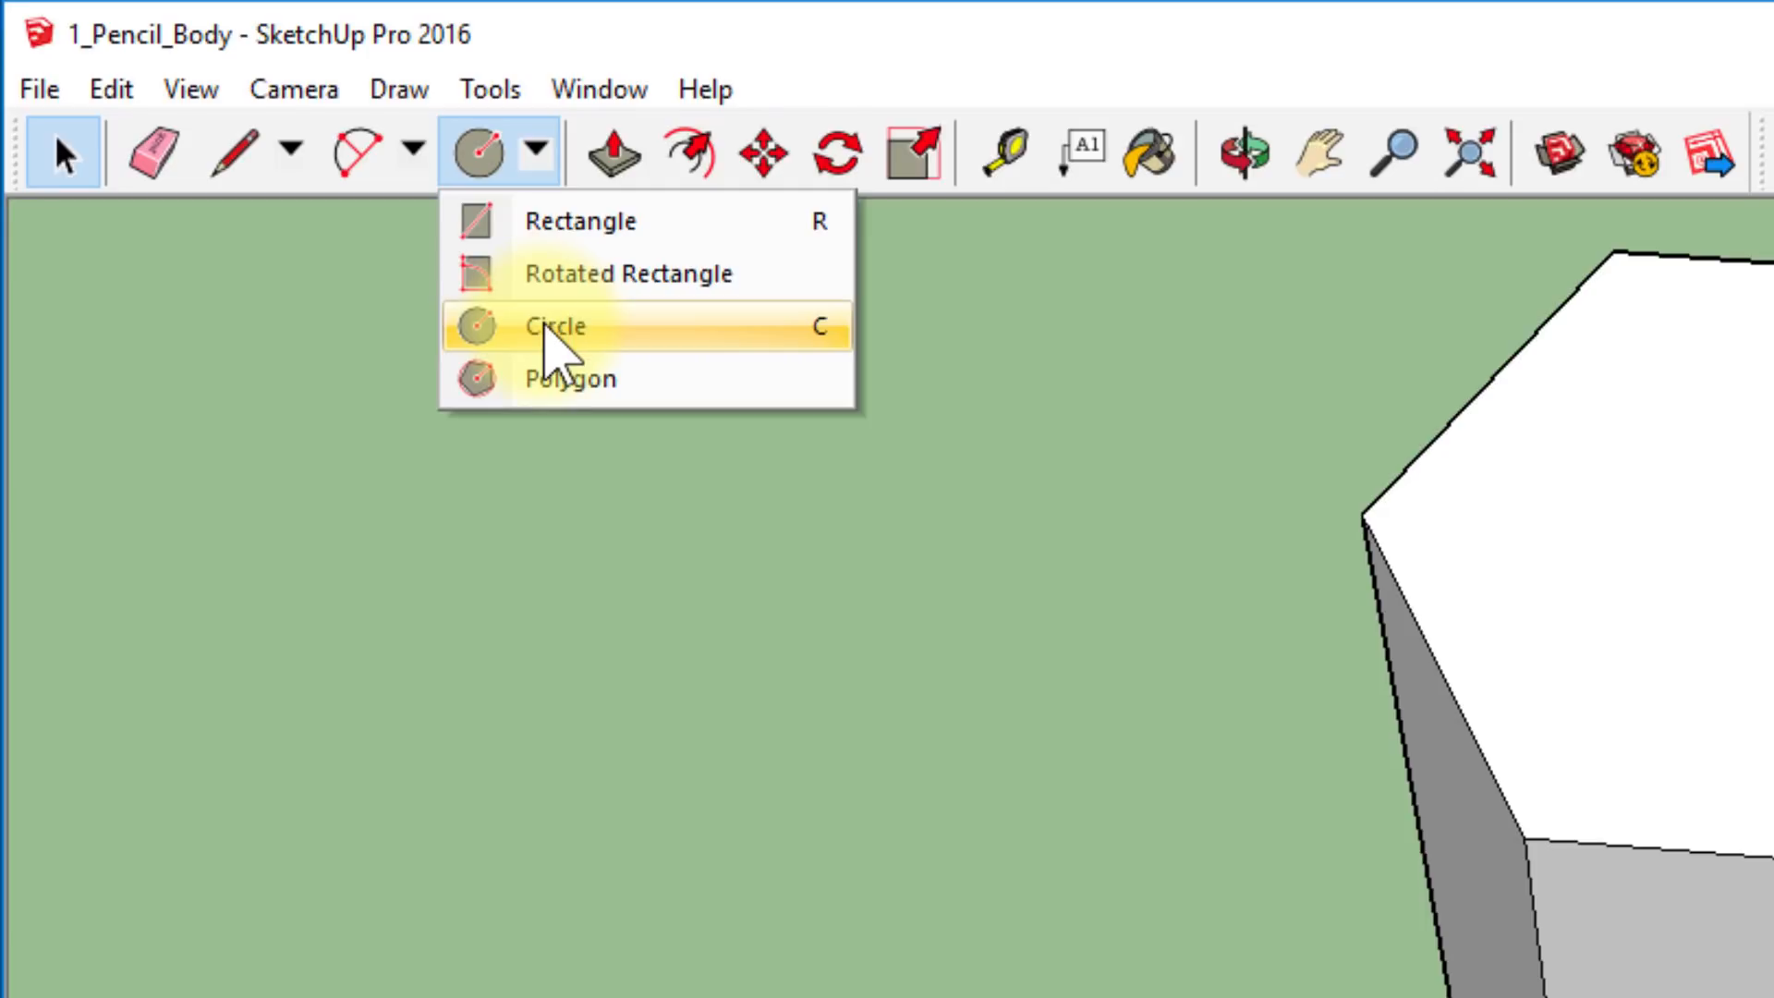
left_click(545, 327)
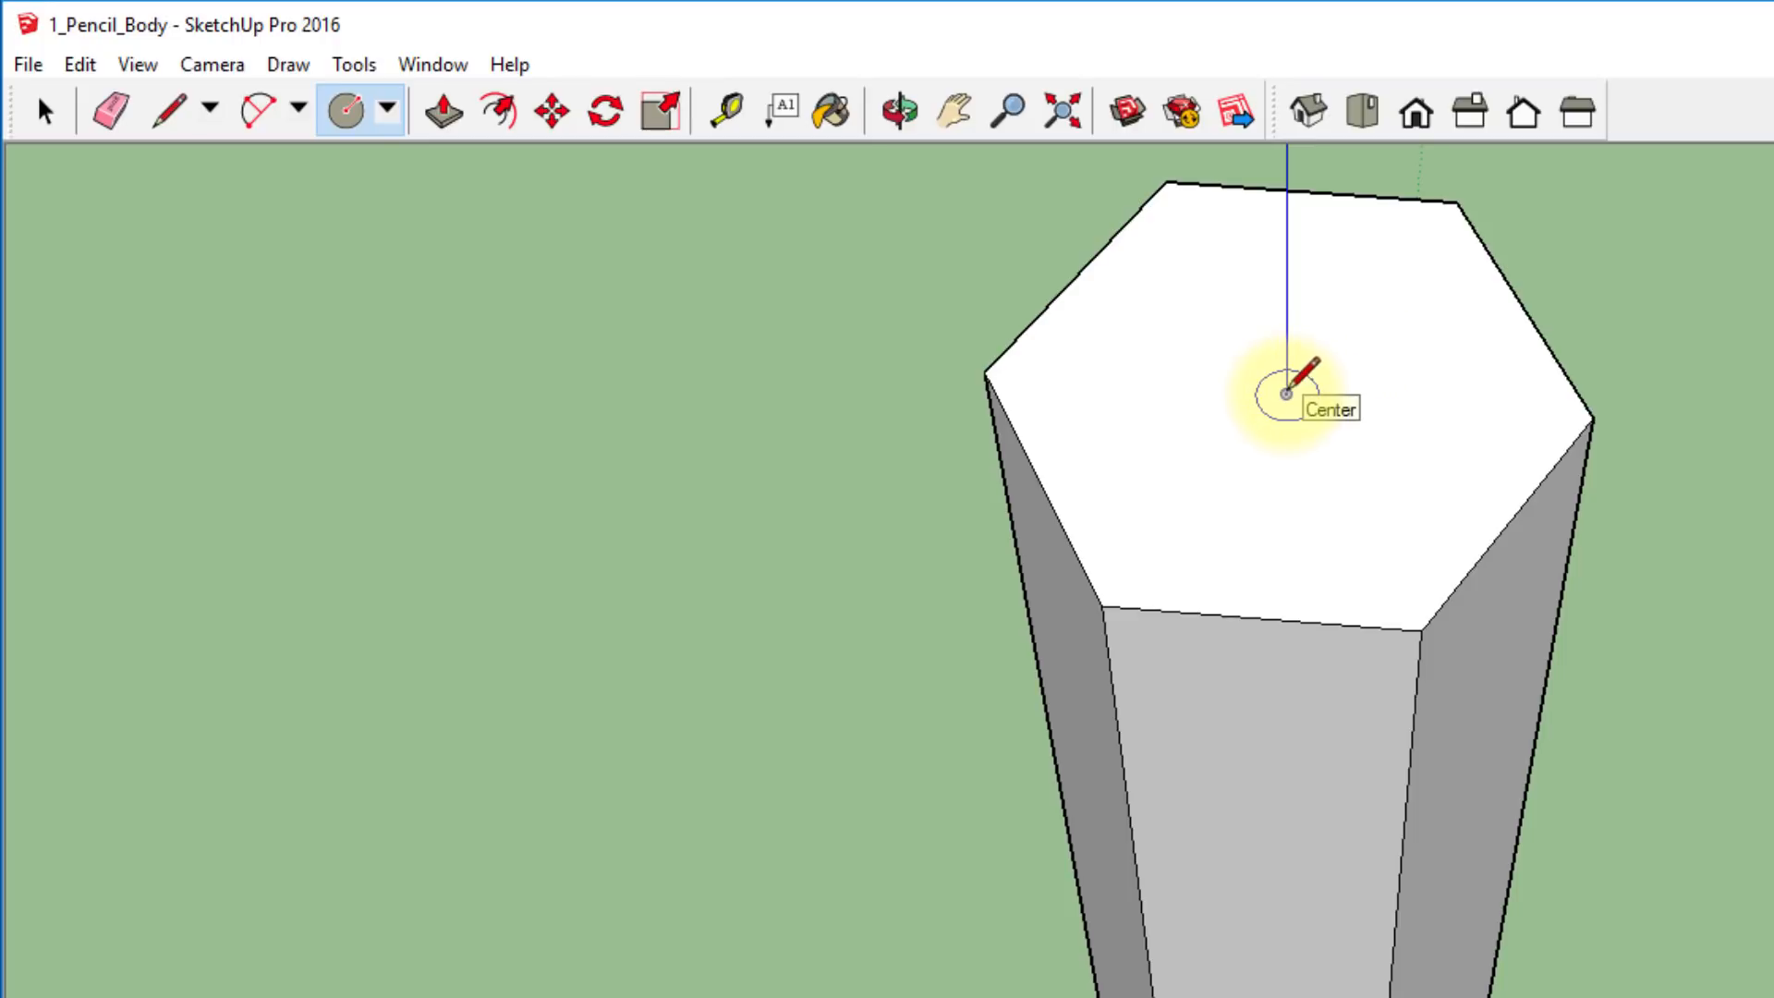
left_click(1286, 393)
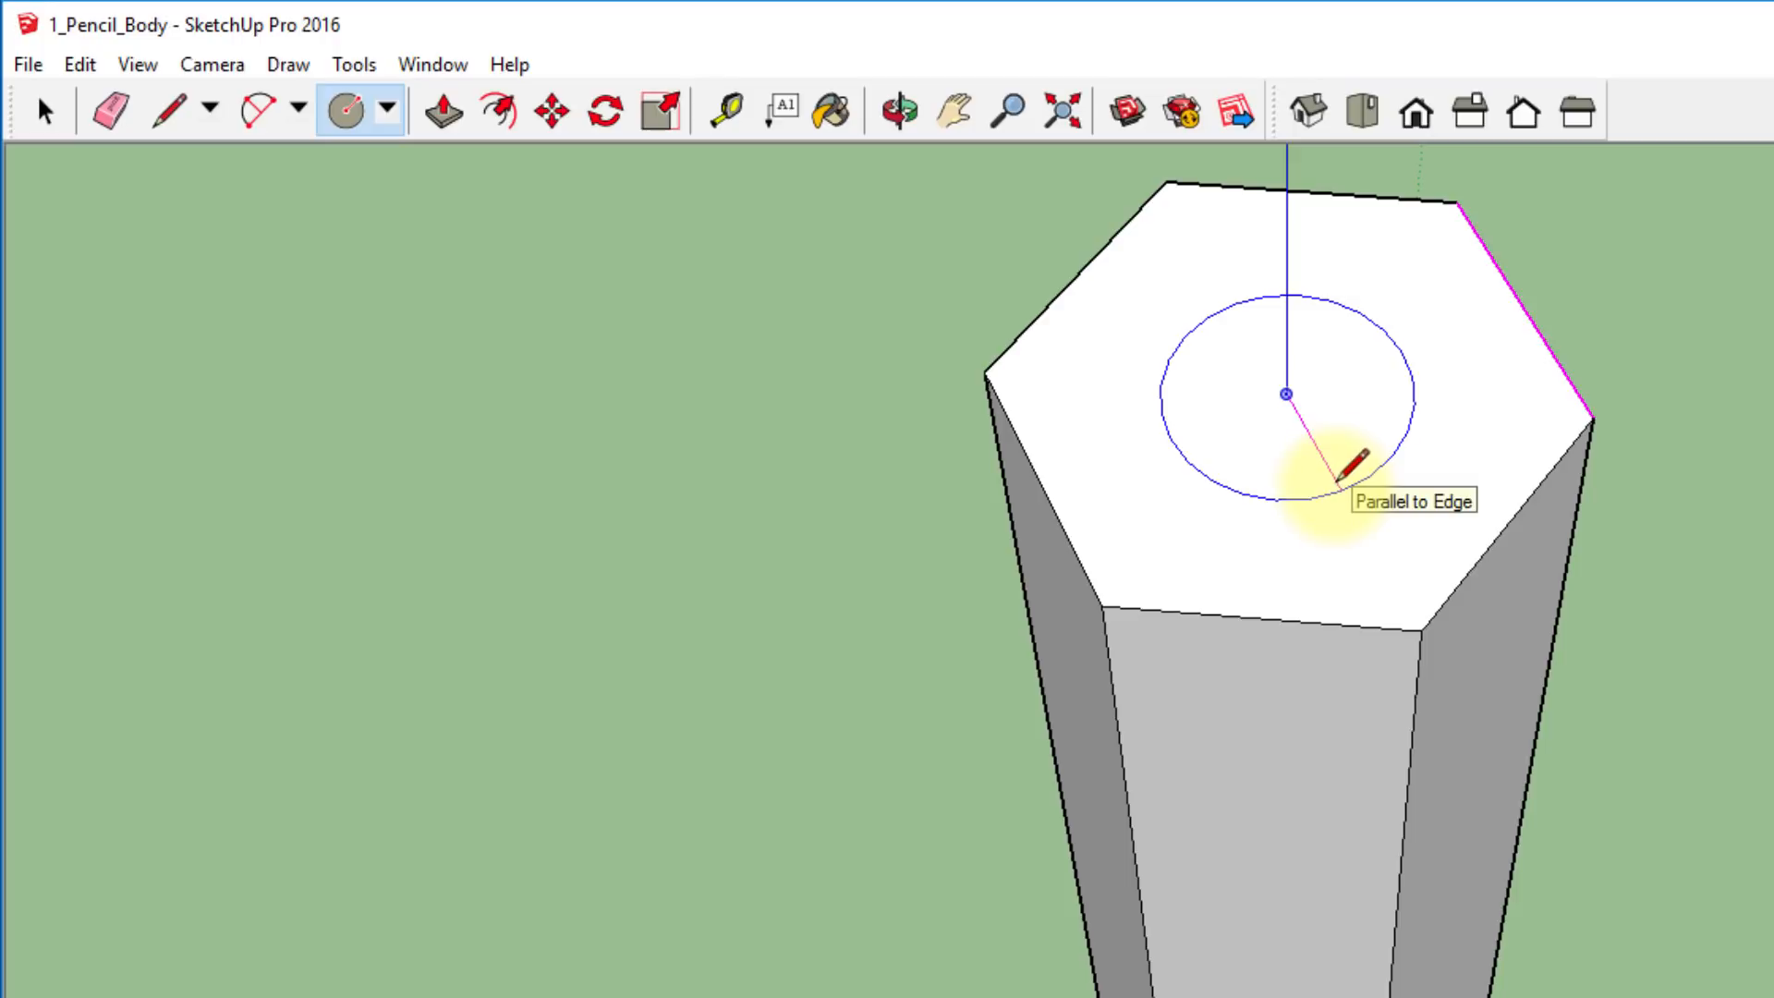
key("o")
left_click_drag(1347, 467, 1336, 672)
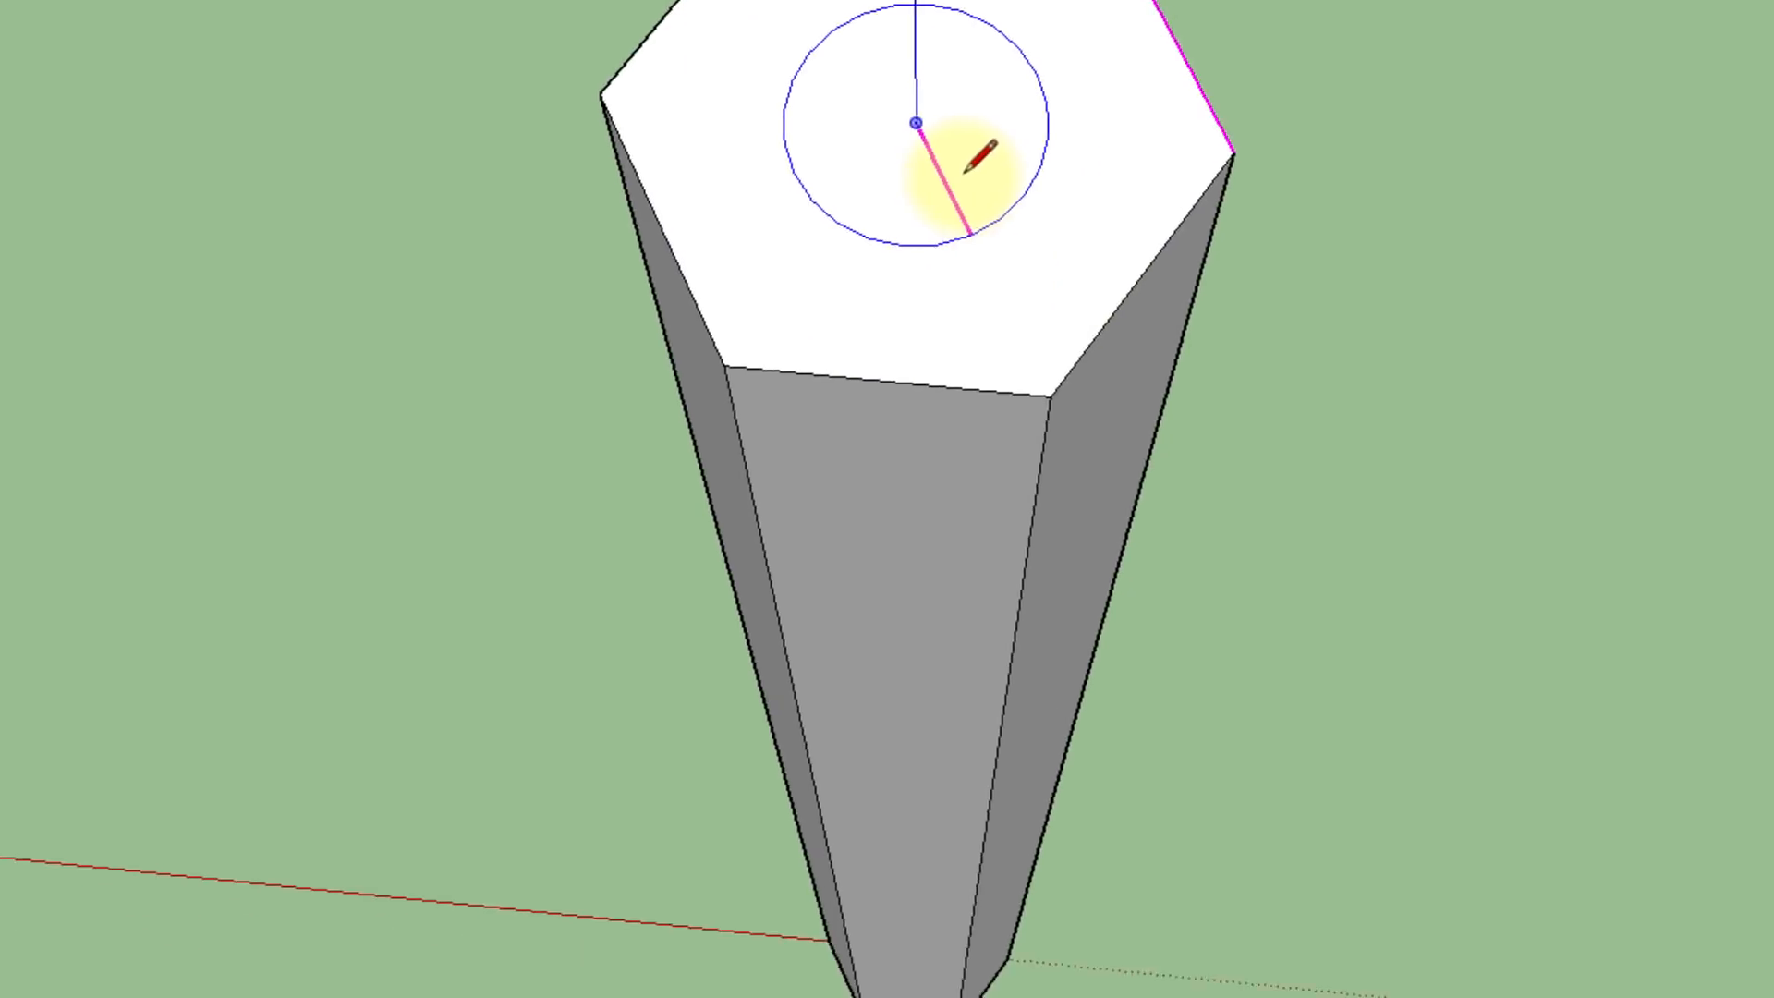
middle_click_drag(1251, 436, 1237, 774, "shift")
key("l")
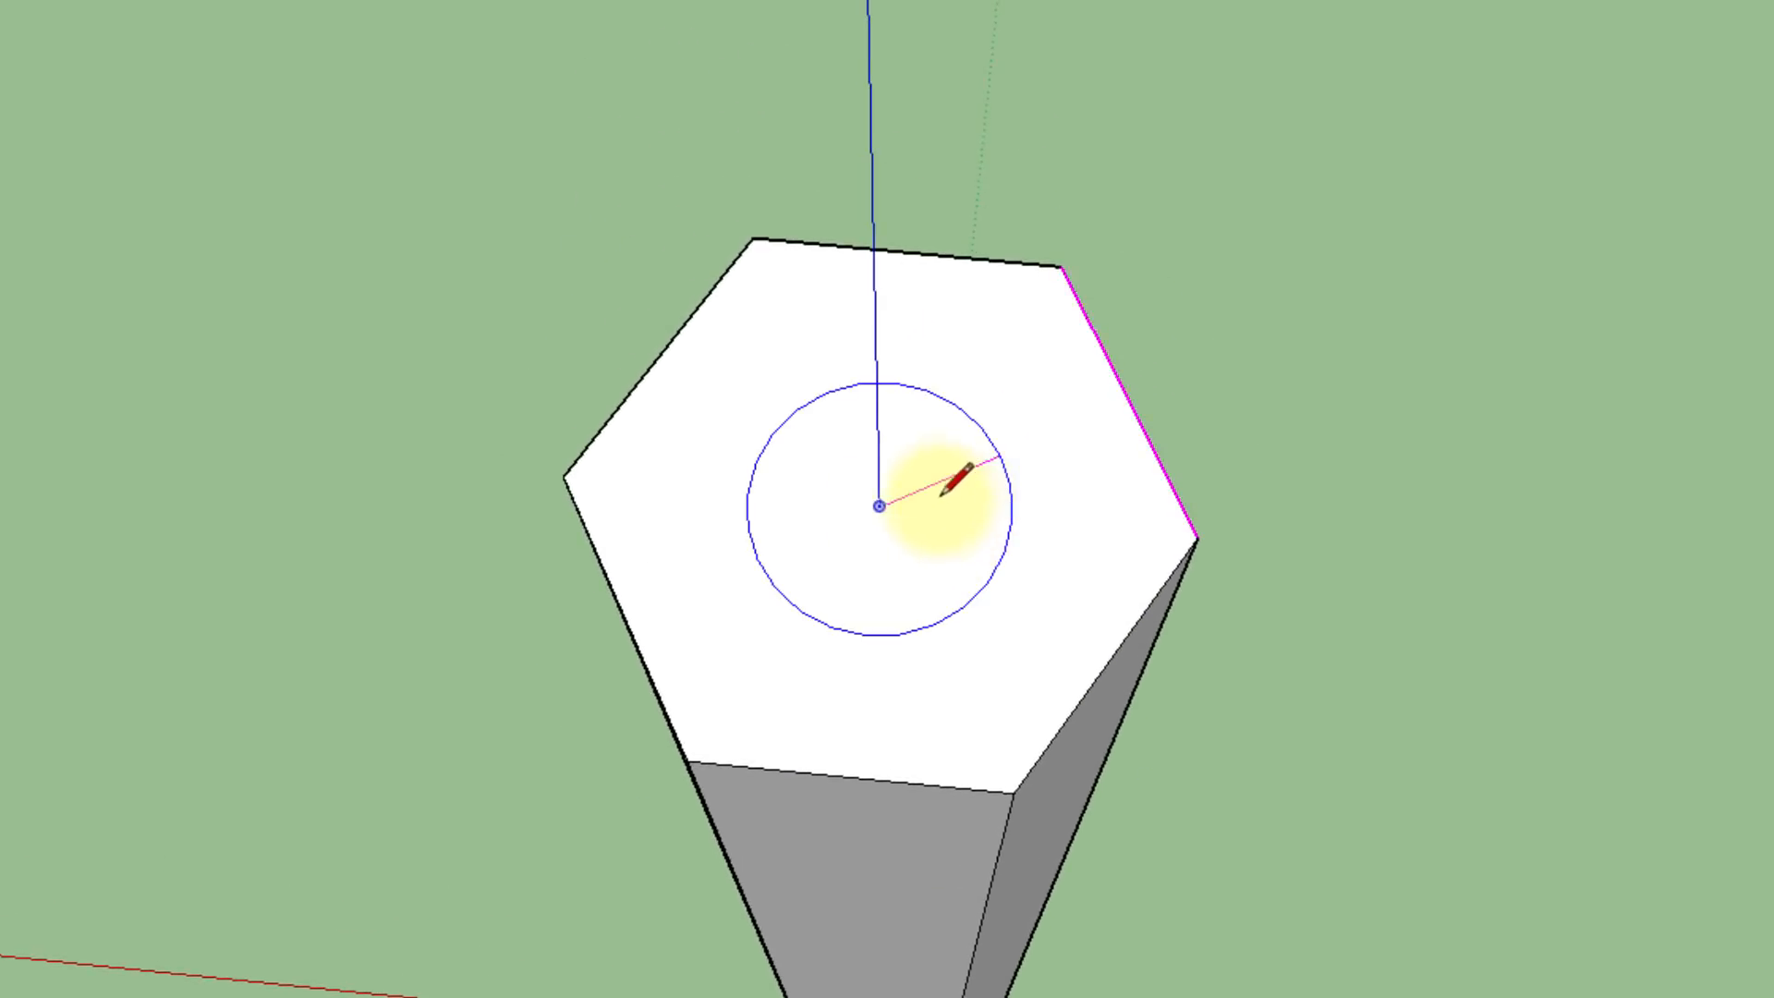
left_click(880, 507)
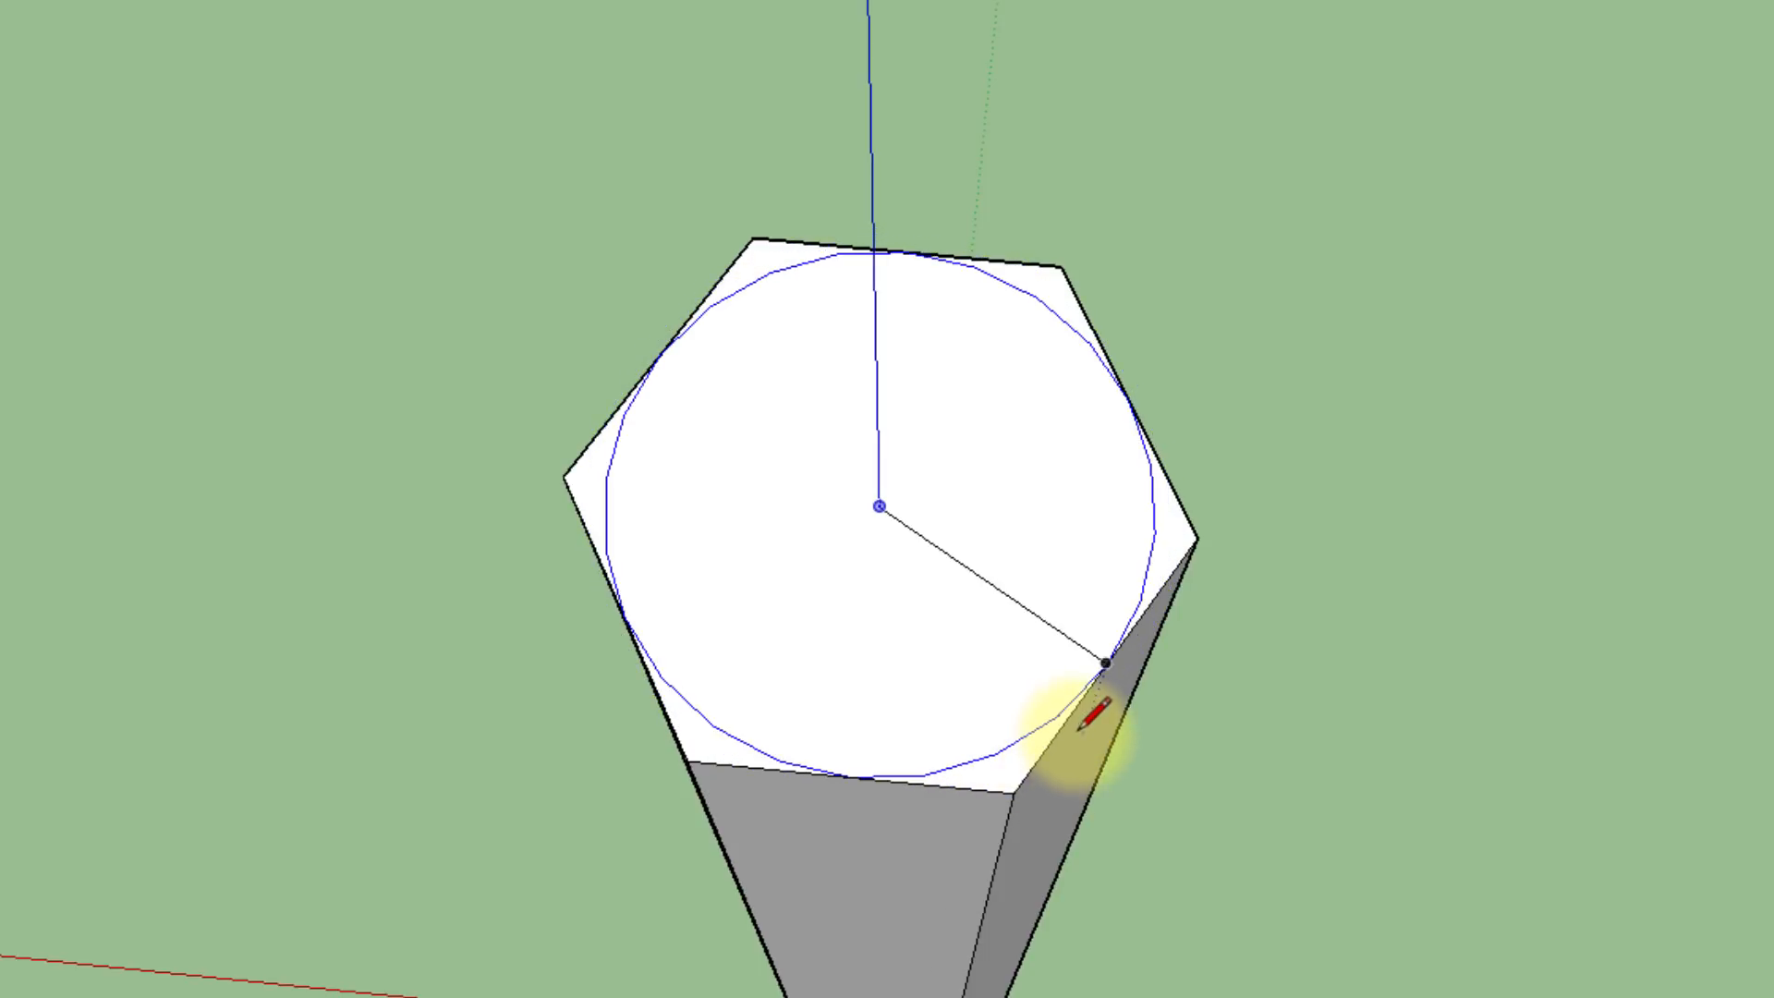
left_click(1029, 772)
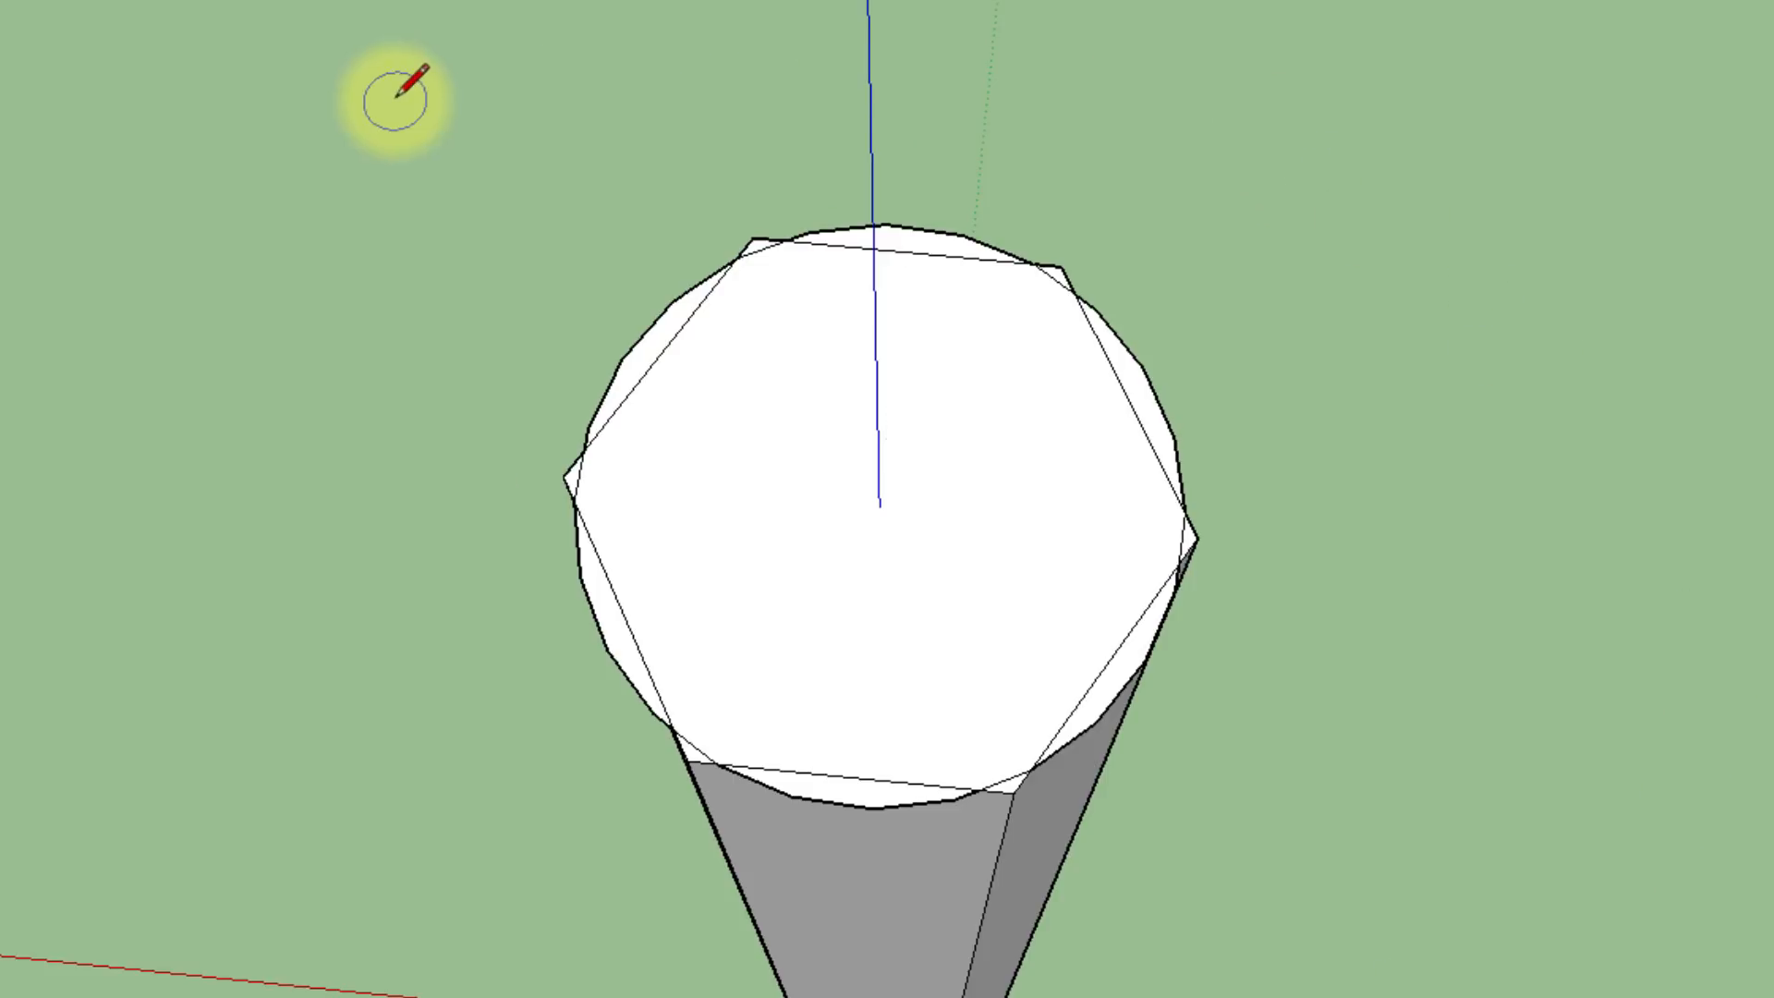
scroll(406, 116, "down", 1)
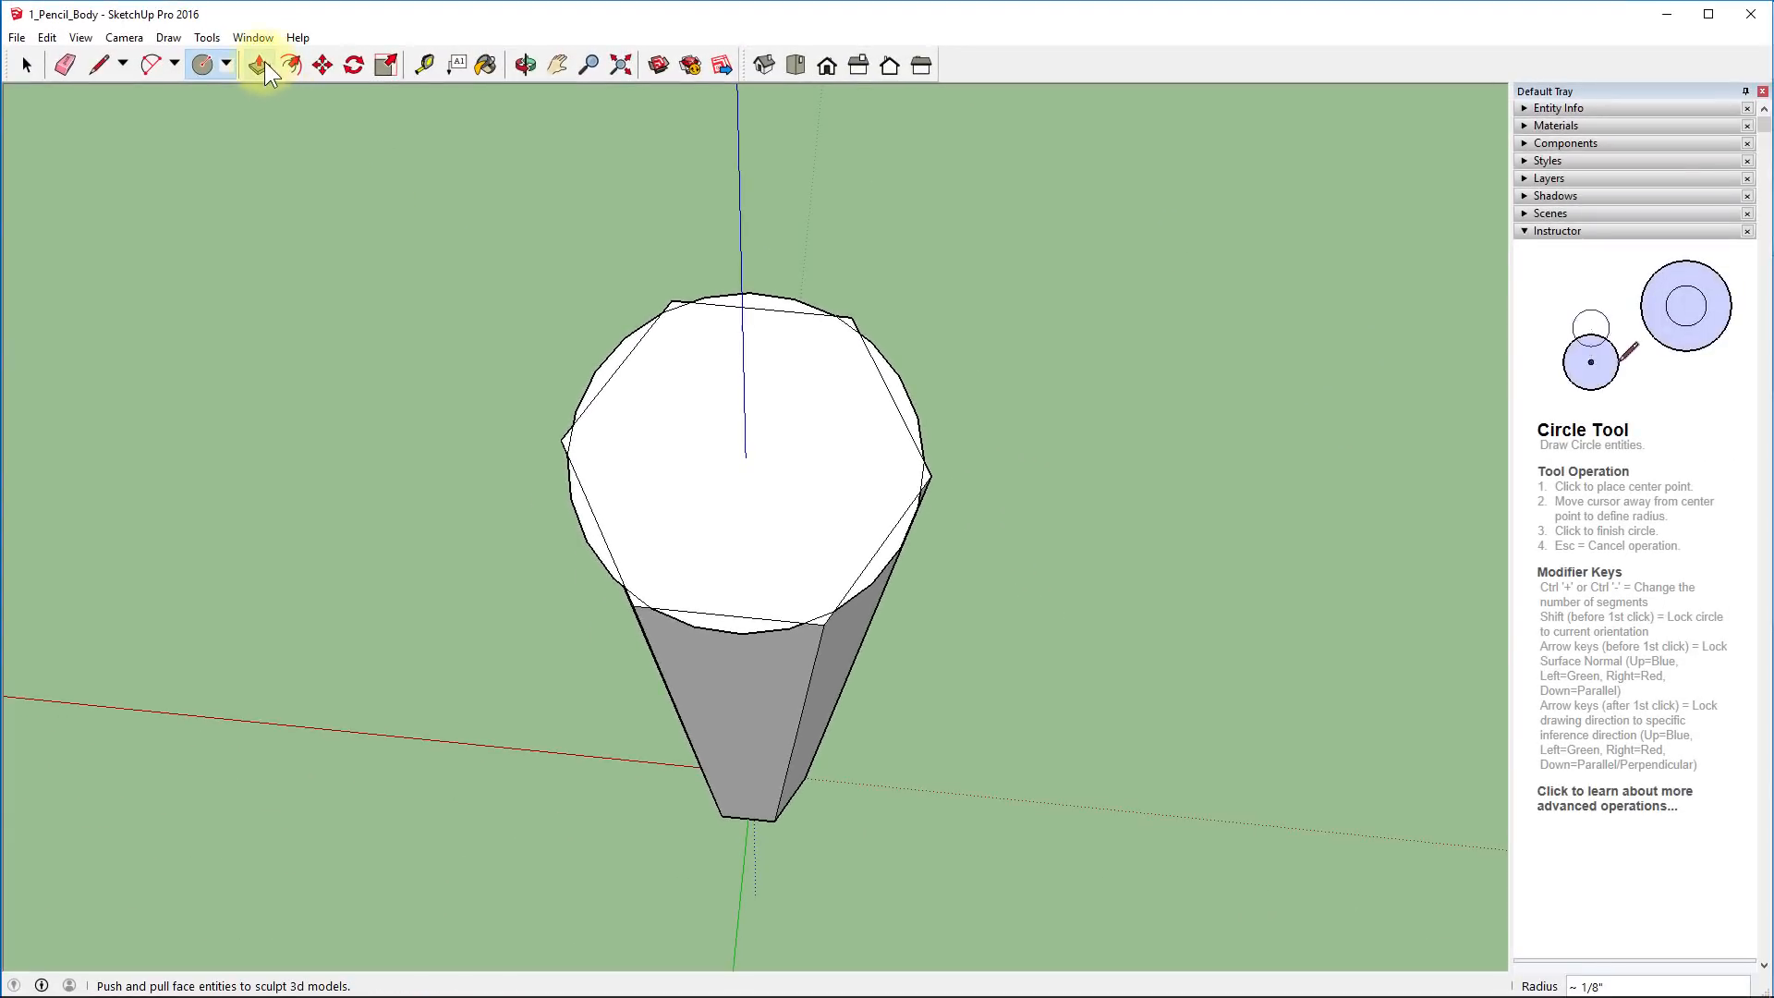
Push/Pull one circle segment outside the hexagon edge upward by 0.5"
left_click(263, 57)
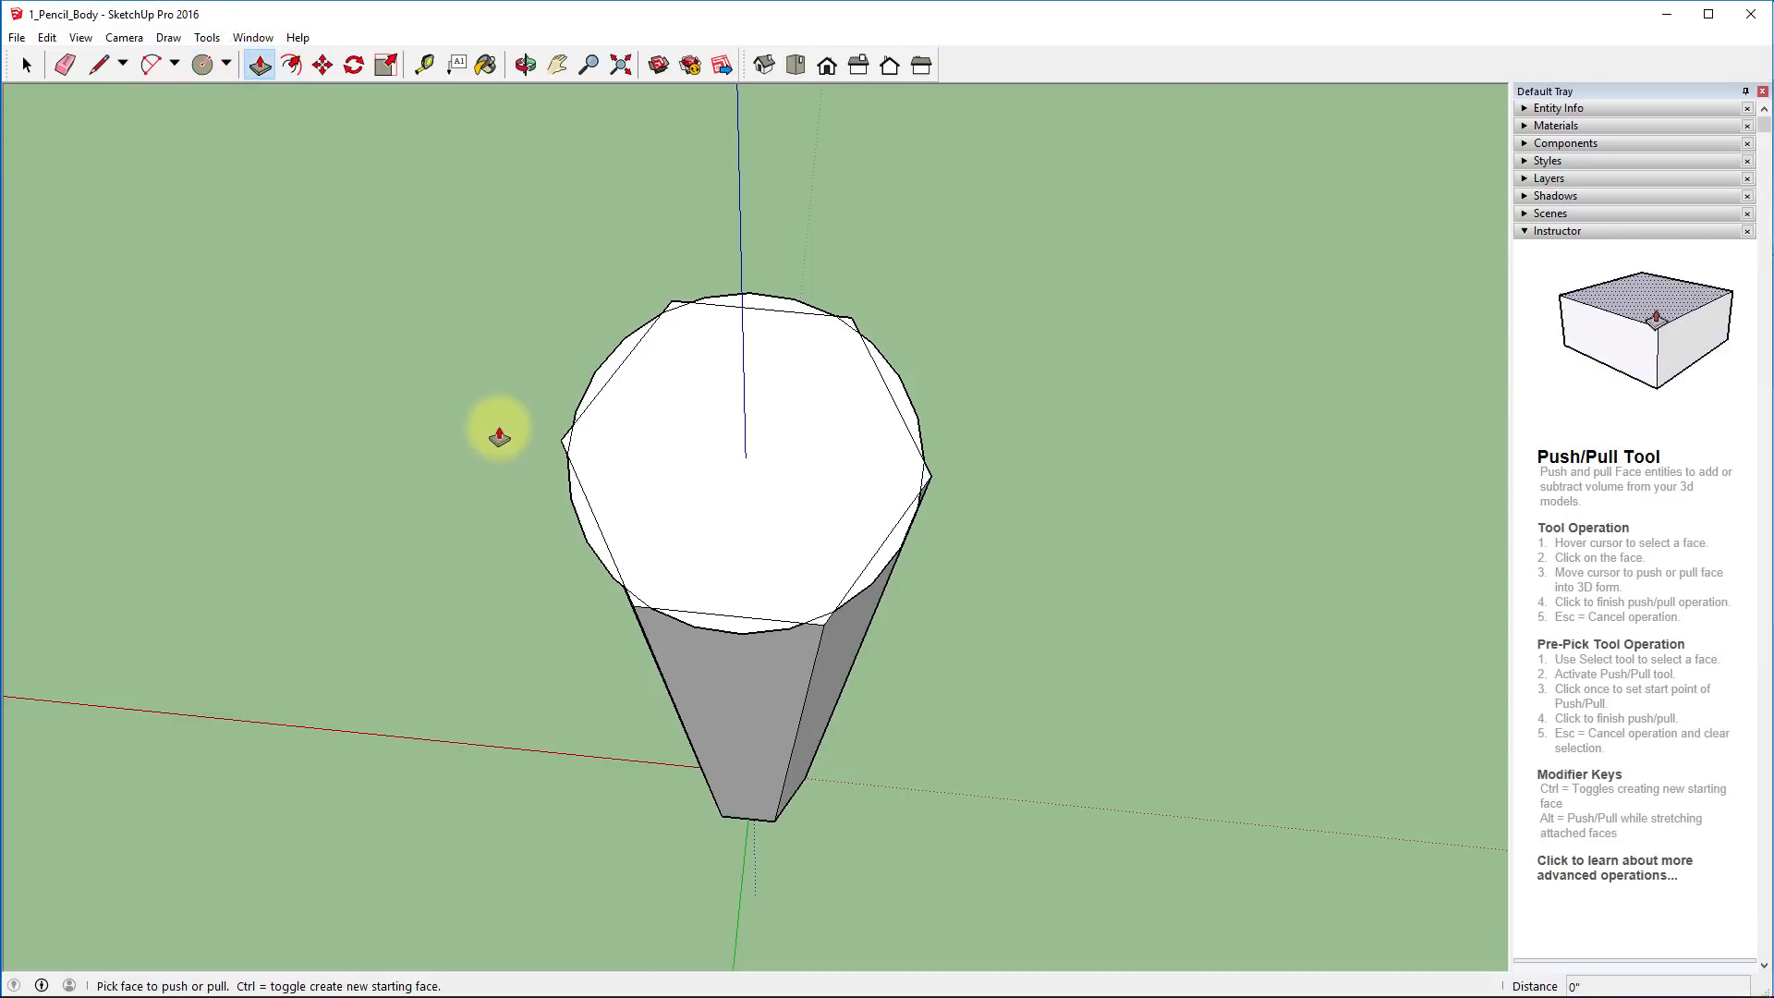
left_click(588, 530)
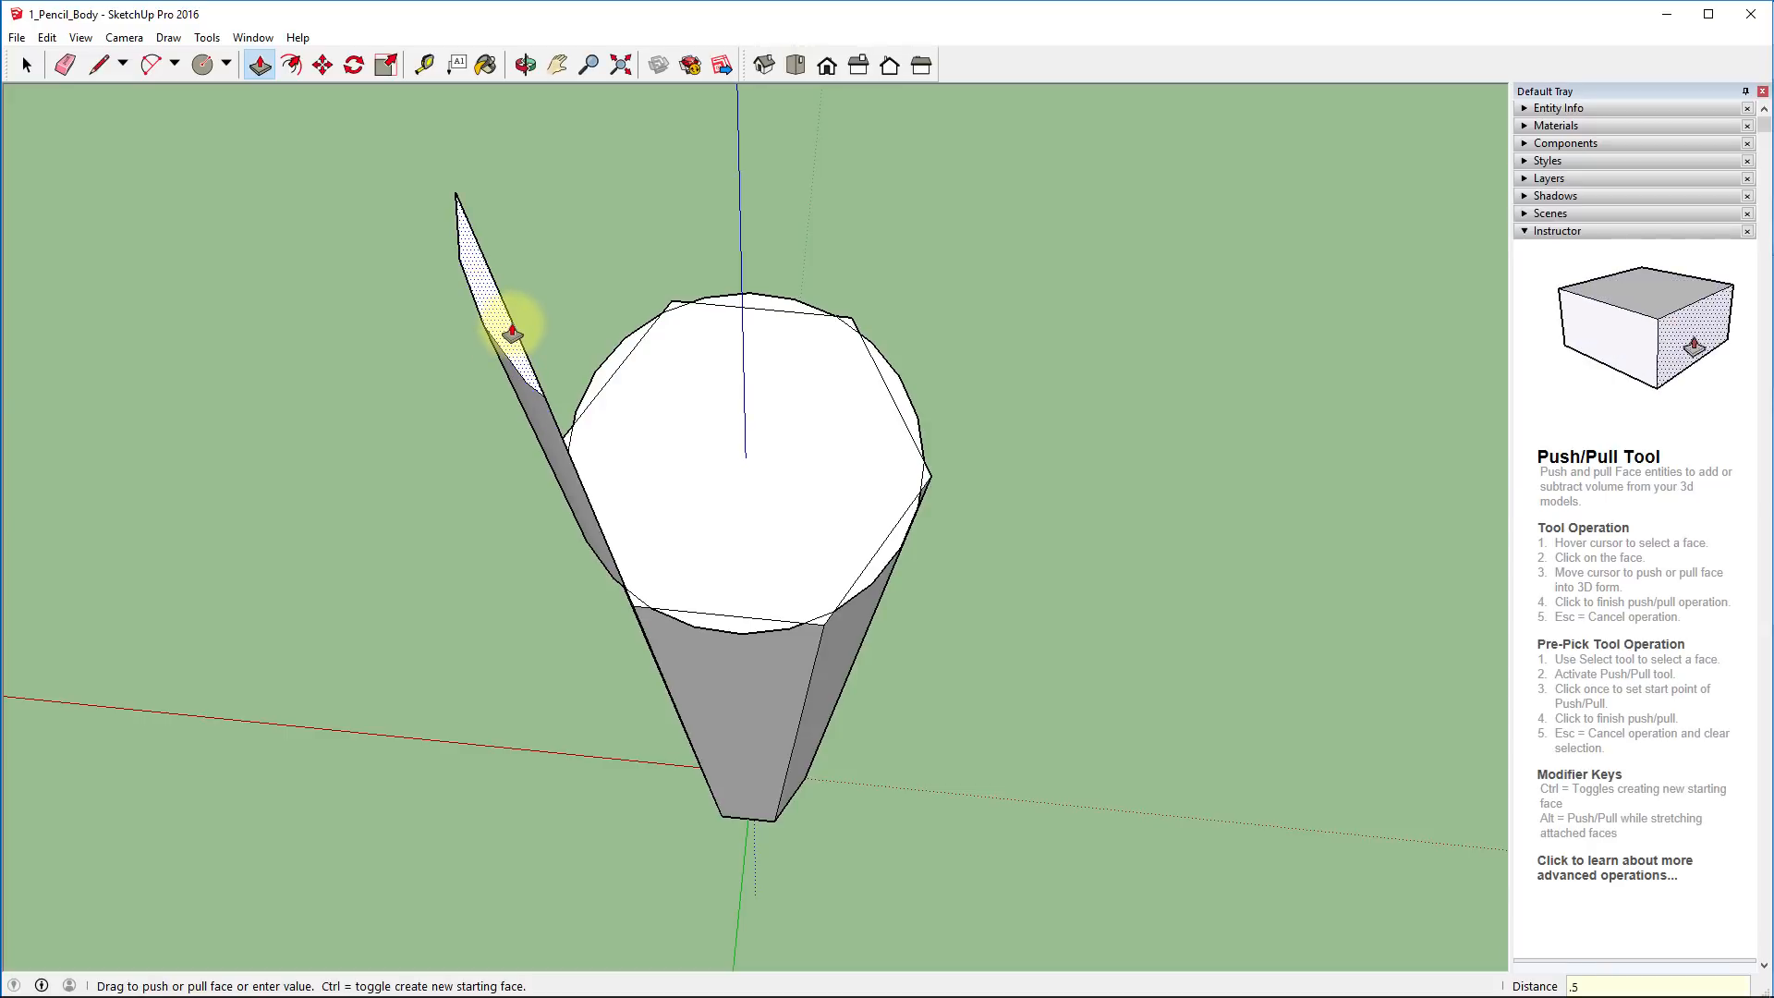
key("Return")
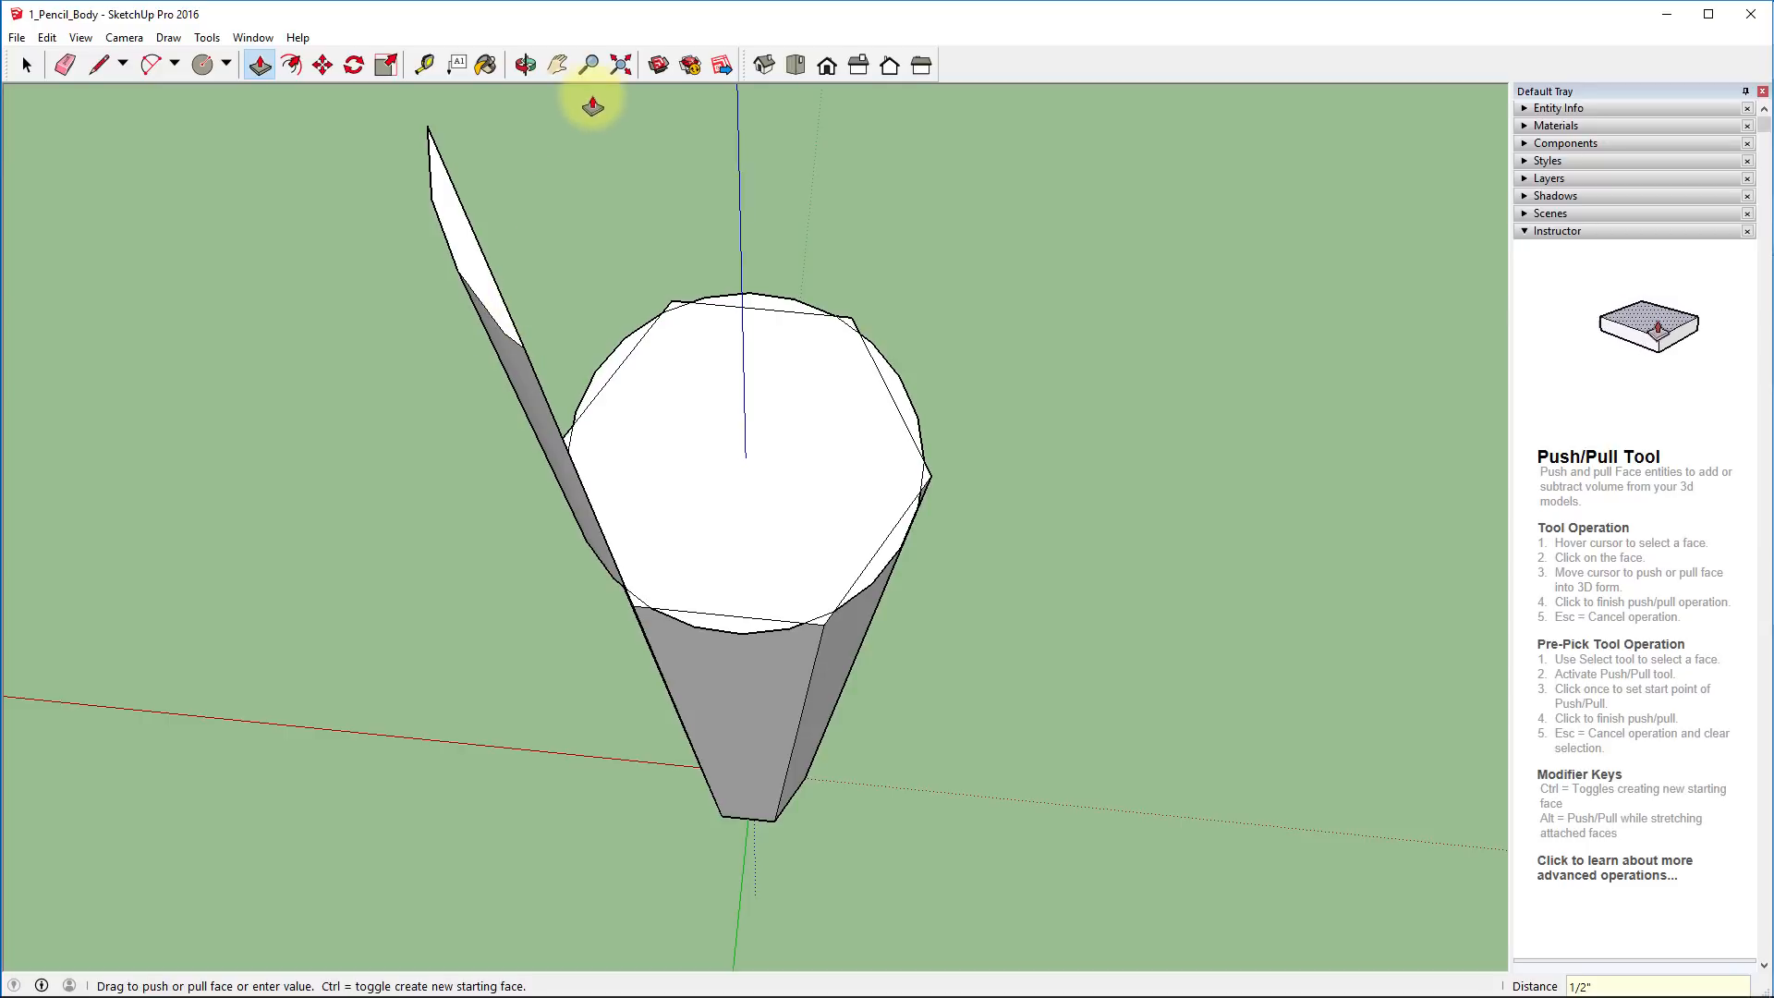
Push/Pull the neighbouring circle segment upward, matching its height to the end face of the first raised segment
left_click(763, 64)
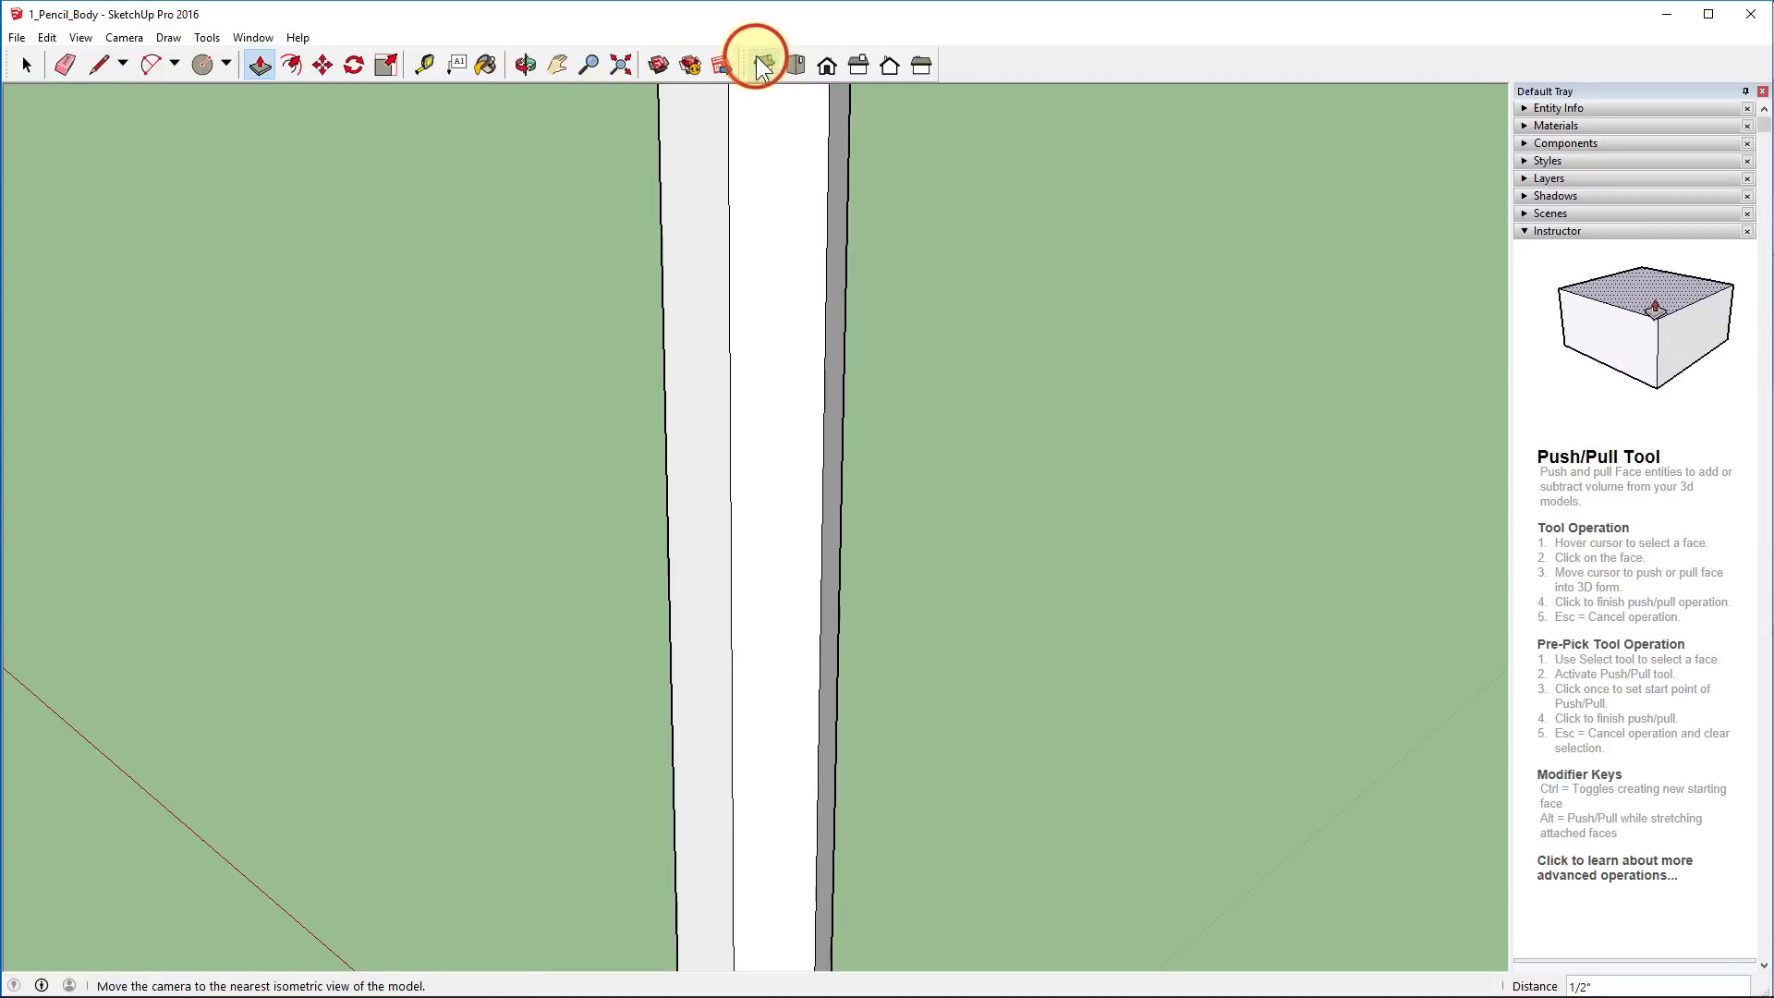
left_click(848, 65)
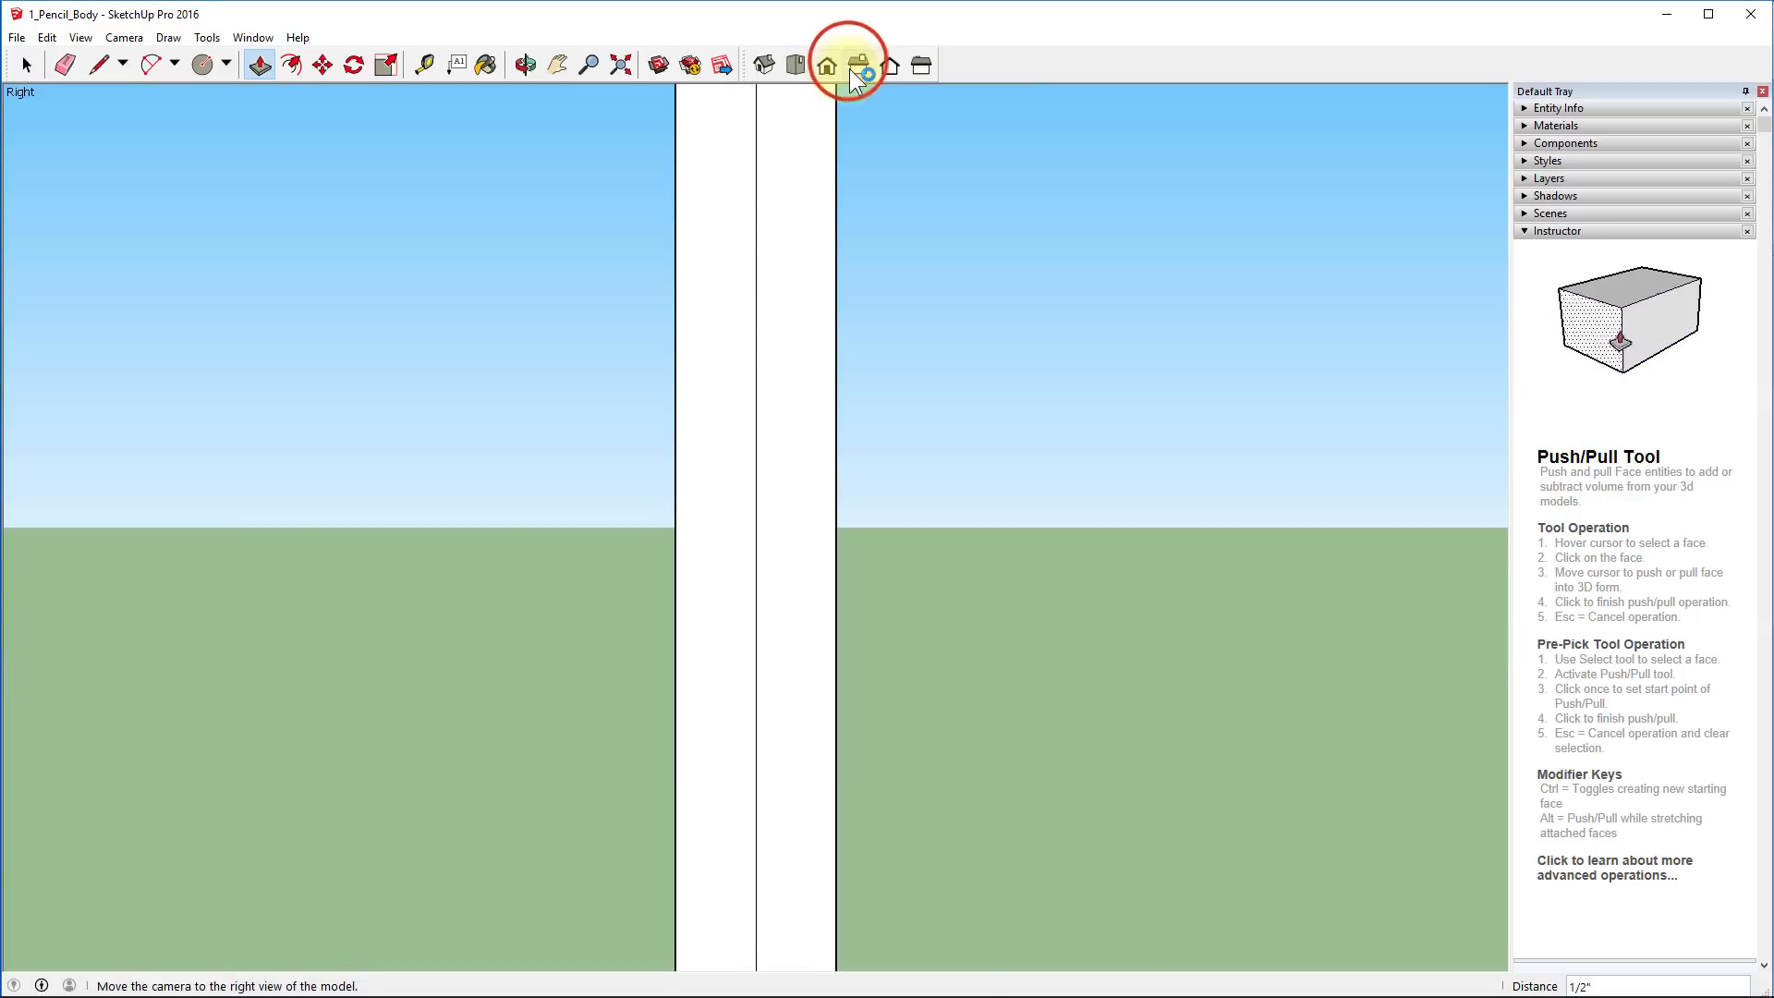
left_click(613, 54)
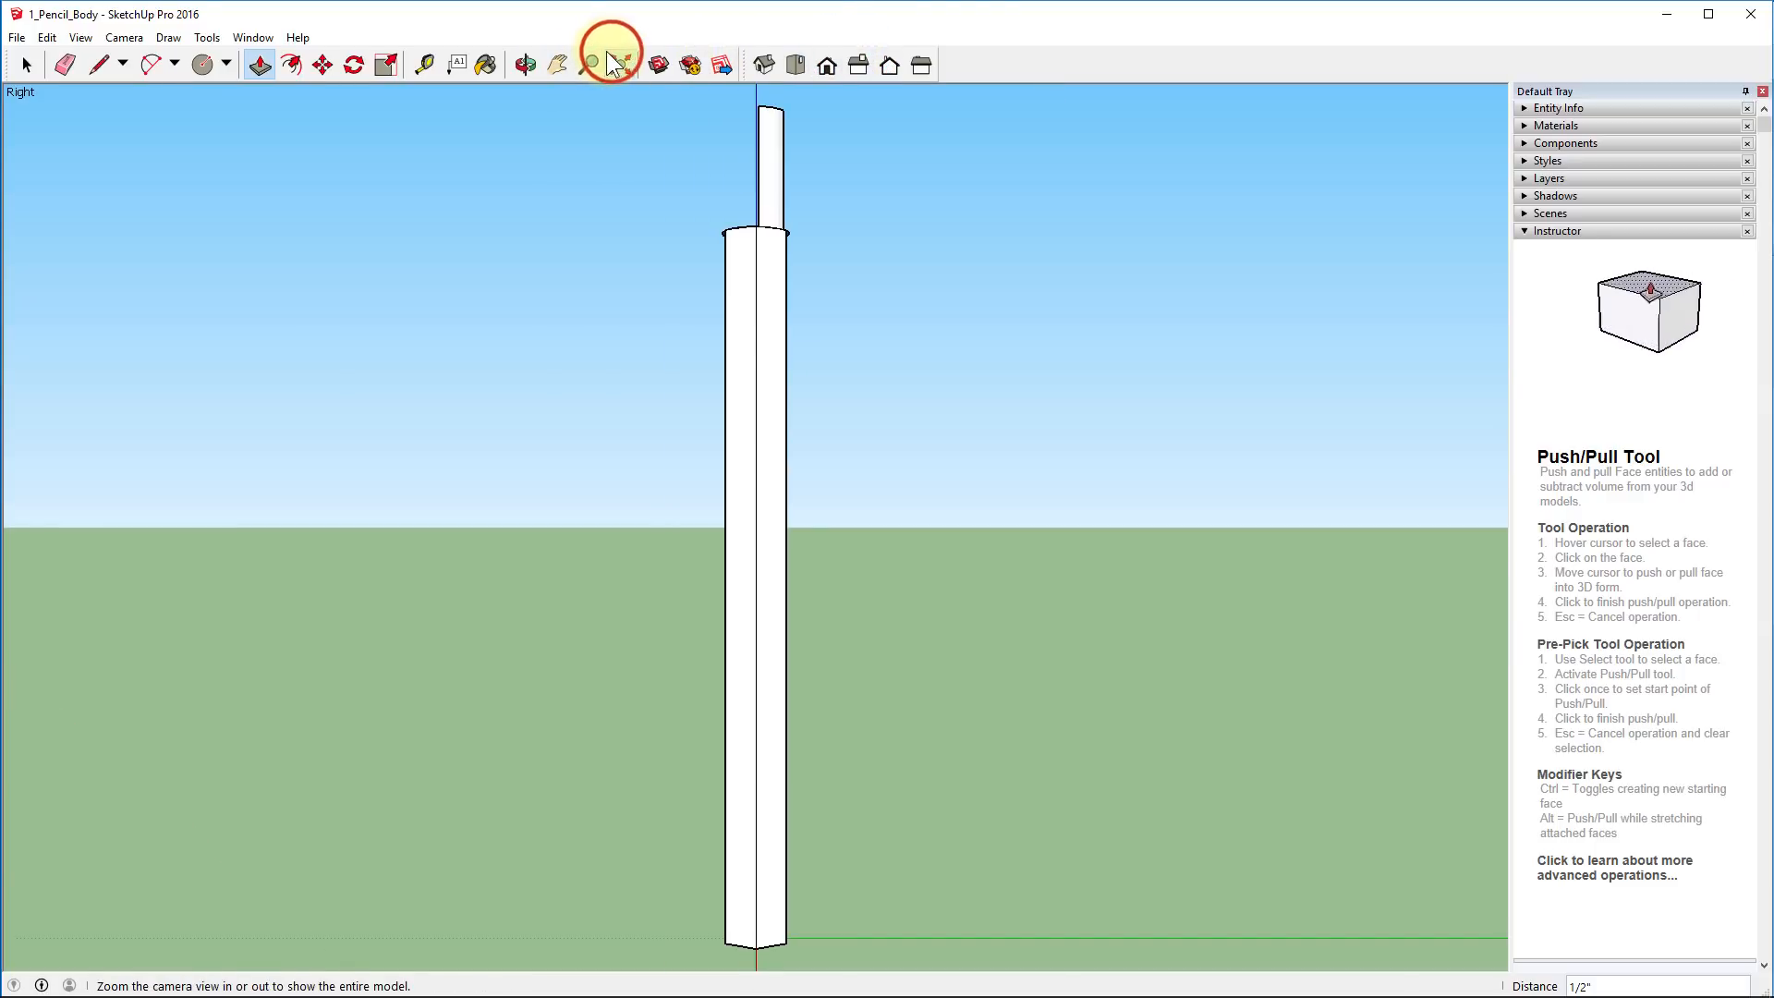
mouse_move(845, 217)
middle_mouse_down()
mouse_move(813, 305)
mouse_move(475, 412)
mouse_move(526, 483)
mouse_move(717, 567)
mouse_move(1038, 657)
mouse_move(1168, 749)
mouse_move(1194, 842)
middle_mouse_up()
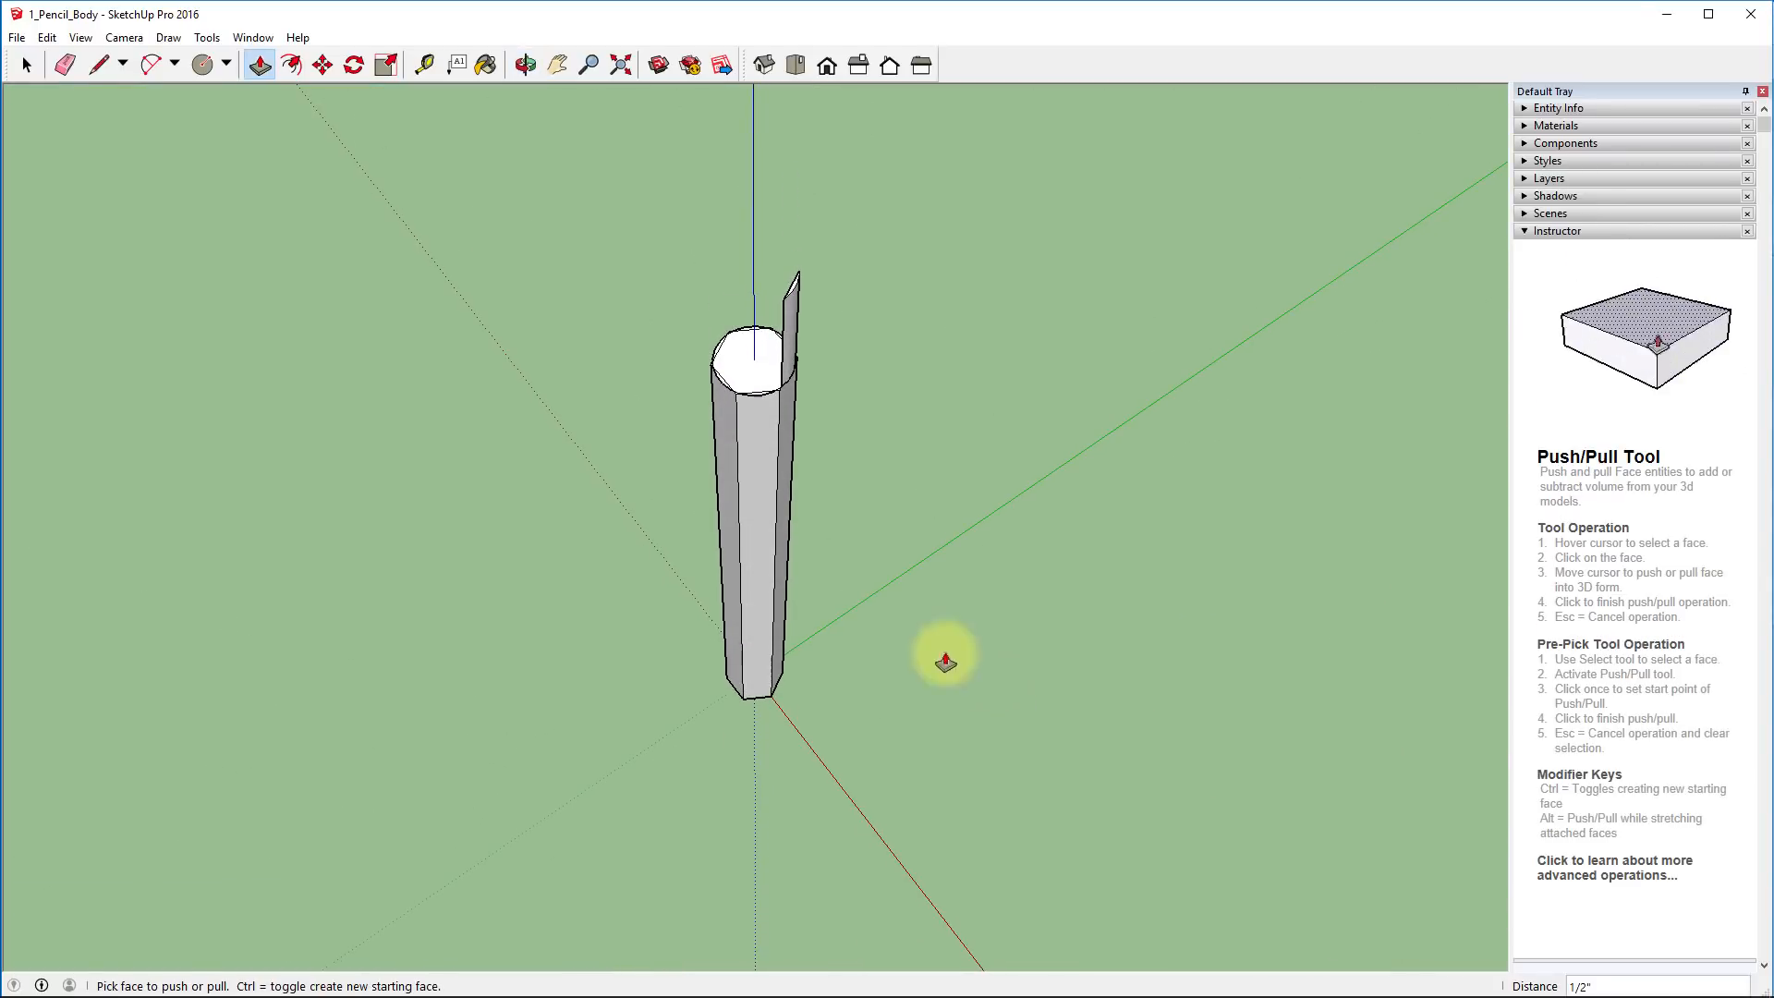
scroll(672, 319, "up", 3)
scroll(672, 310, "up", 4)
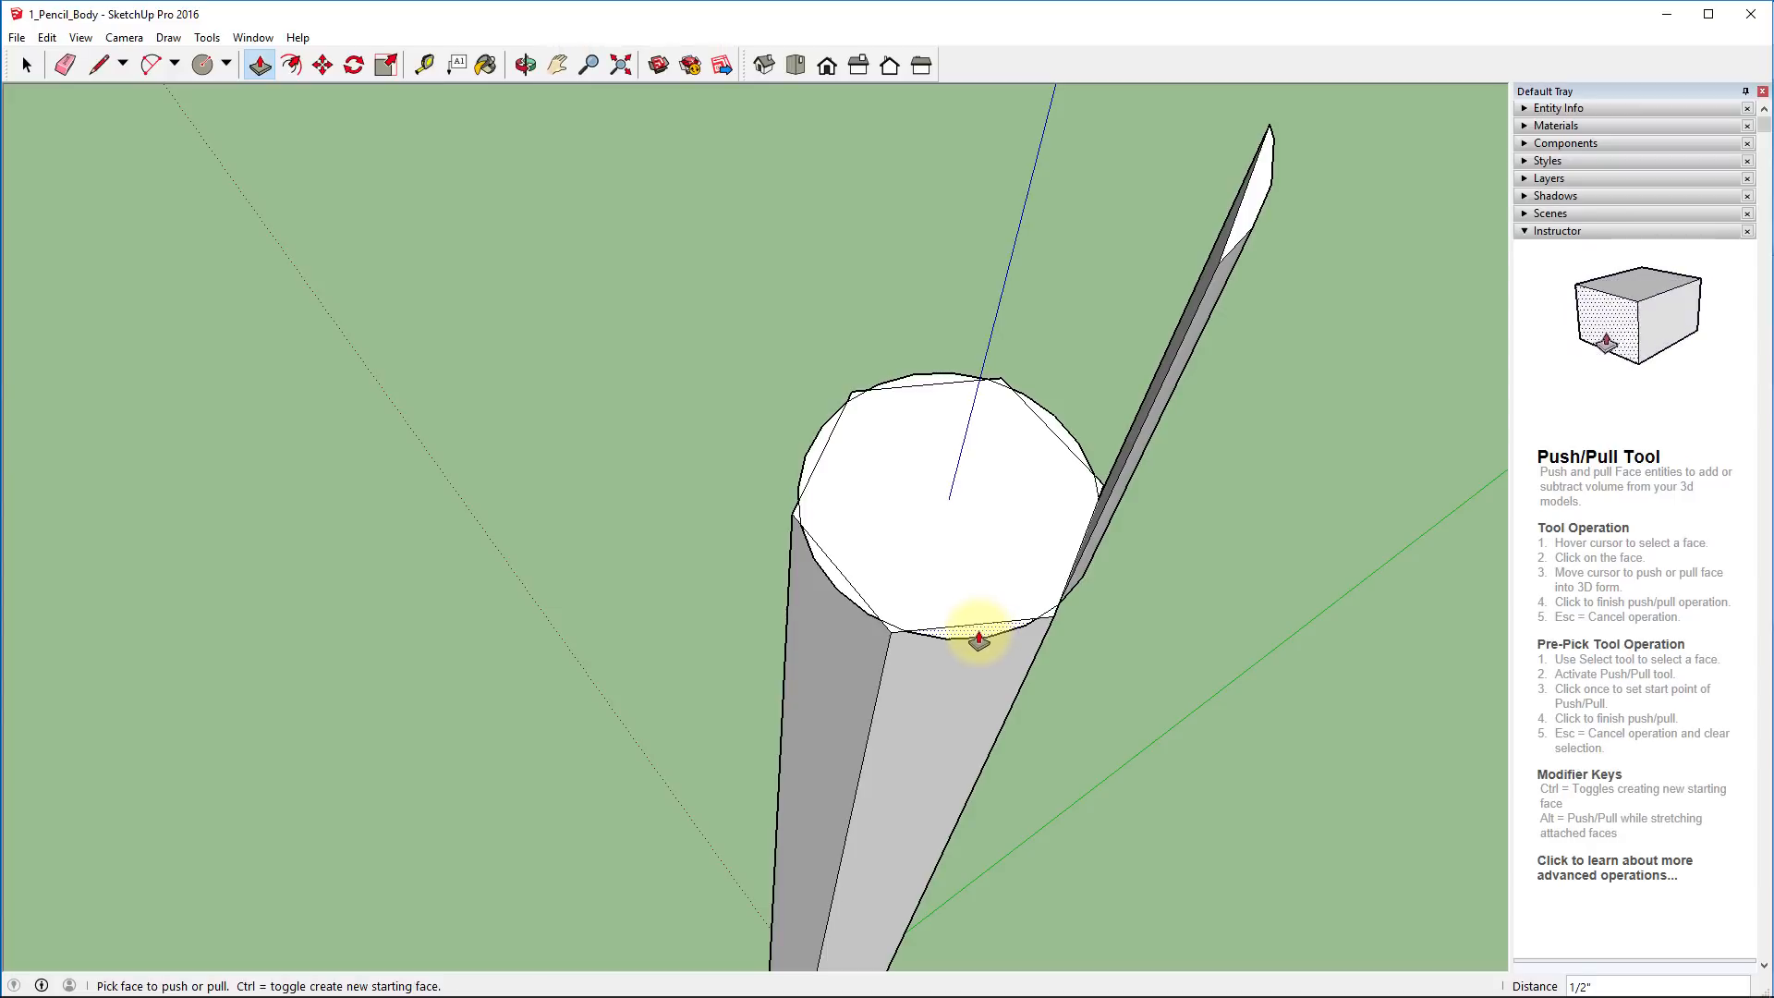
left_click_drag(978, 615, 1253, 214)
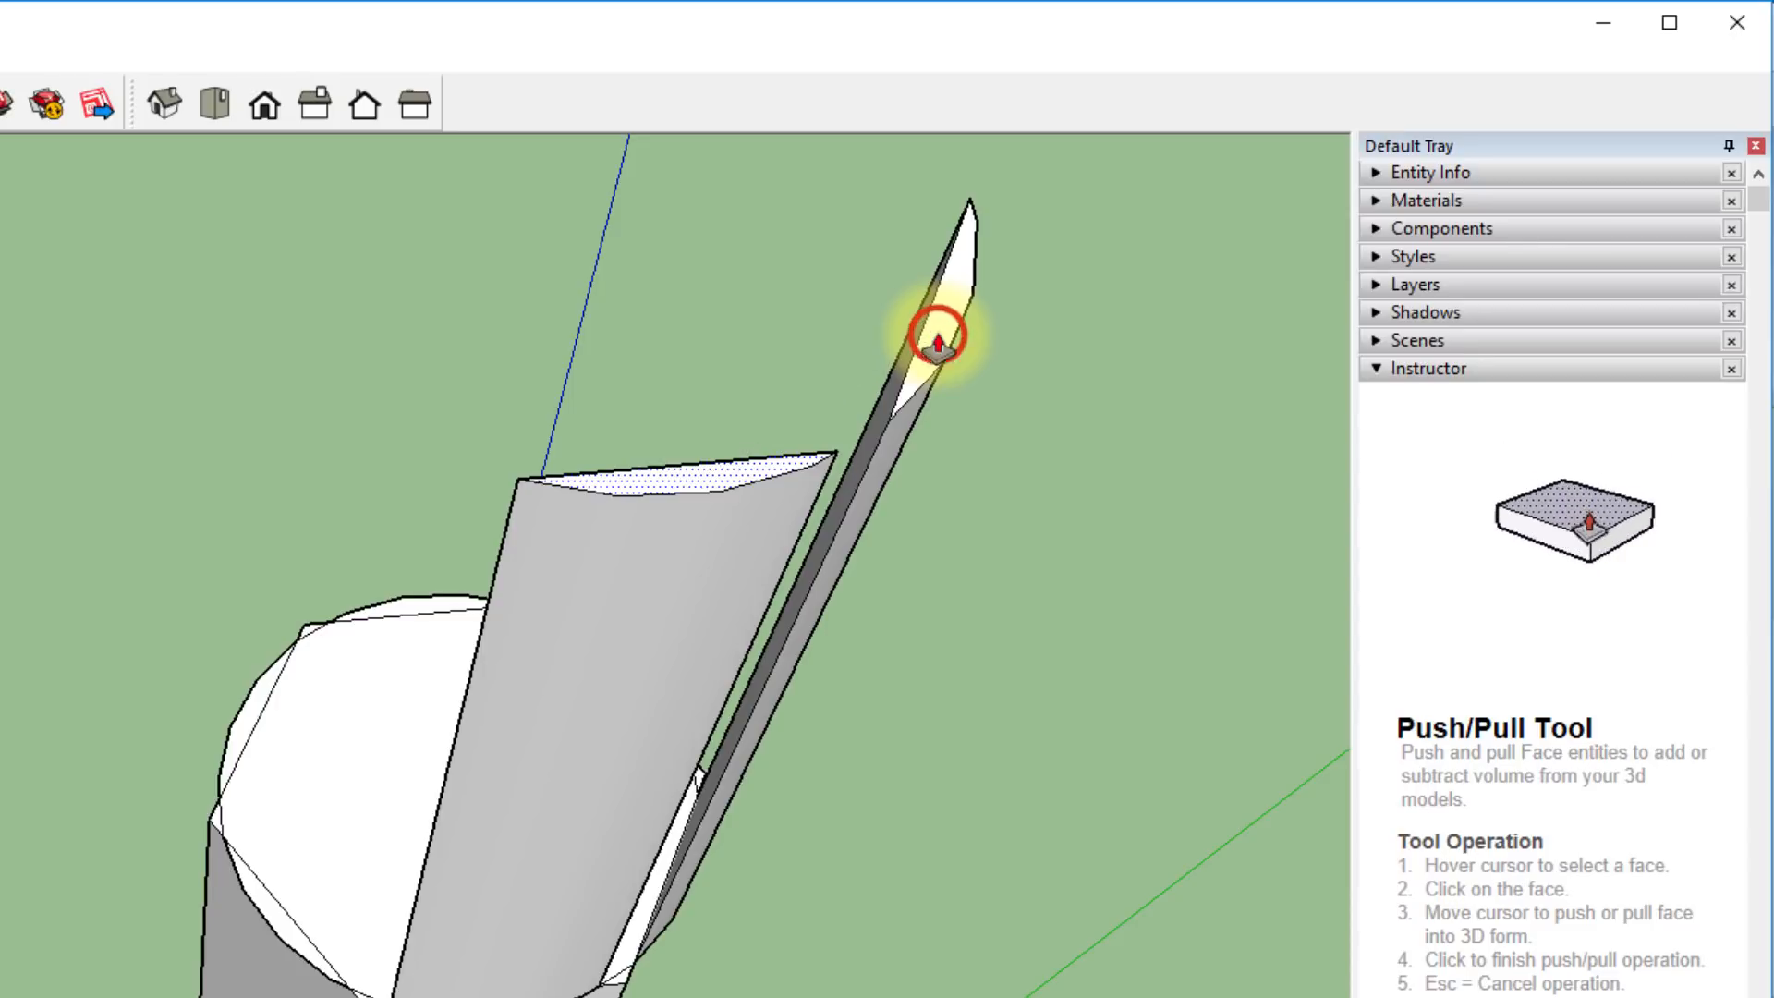
left_click(938, 334)
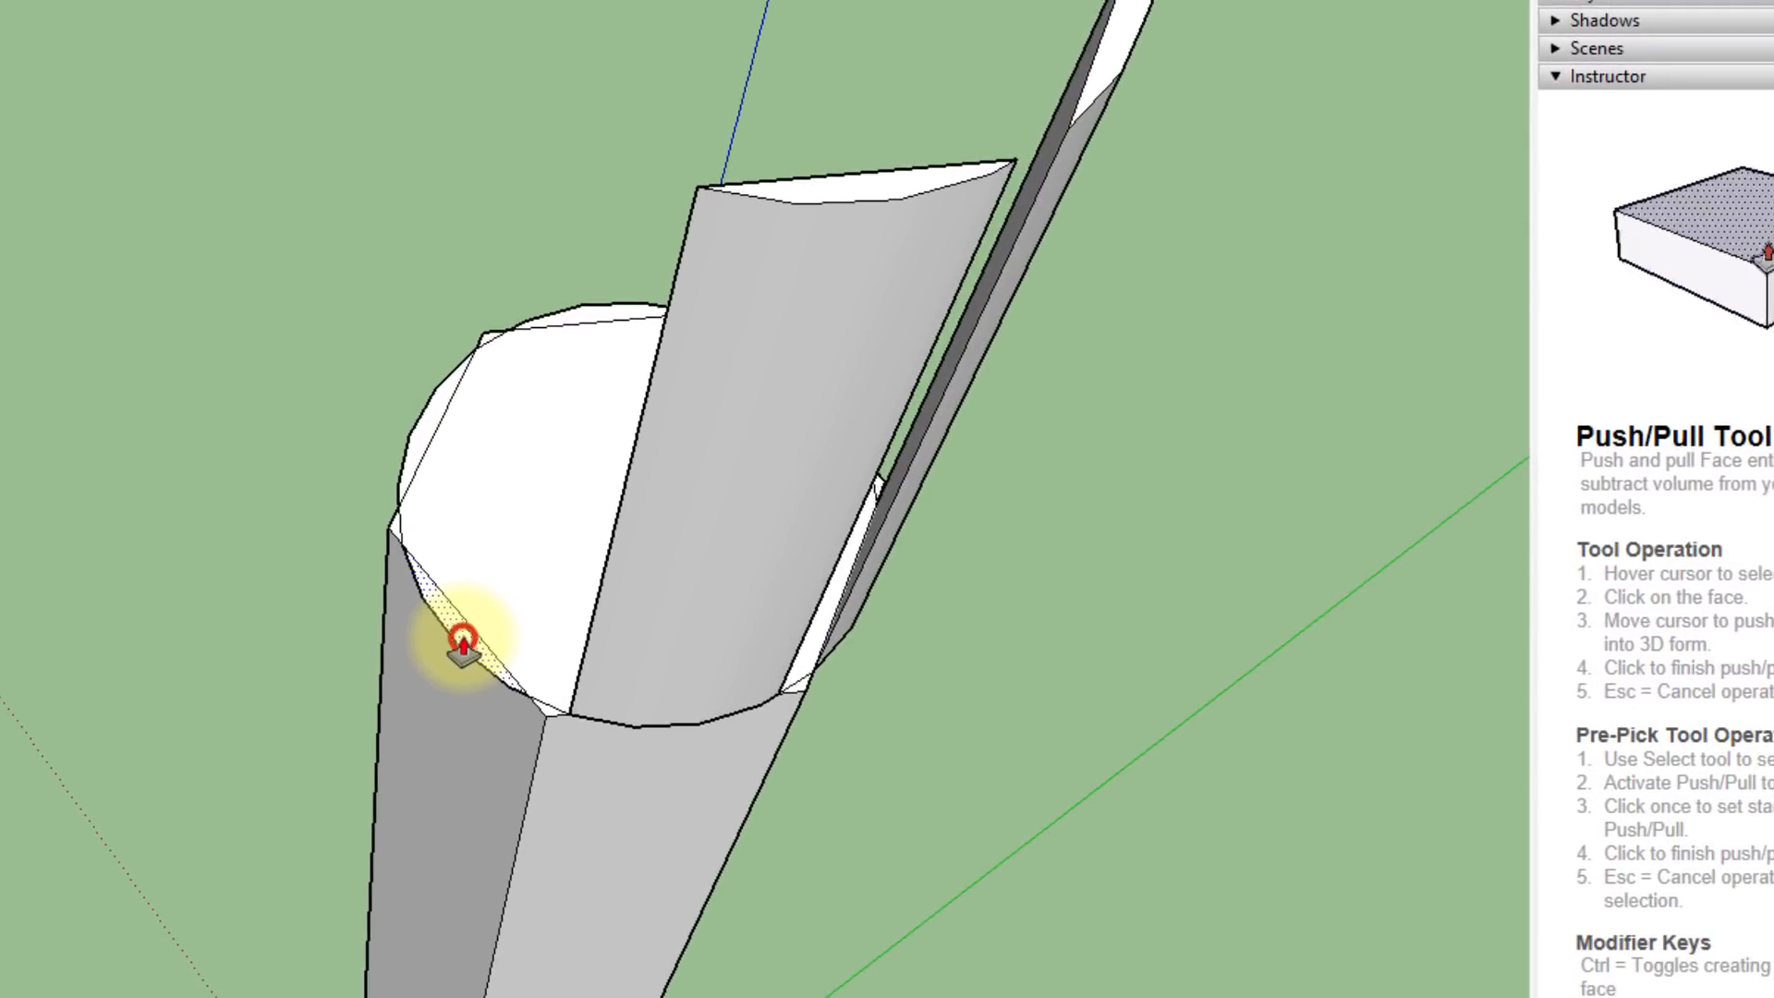
Repeat the same Push/Pull distance on the four remaining circle segments around the hexagon
double_click(462, 652)
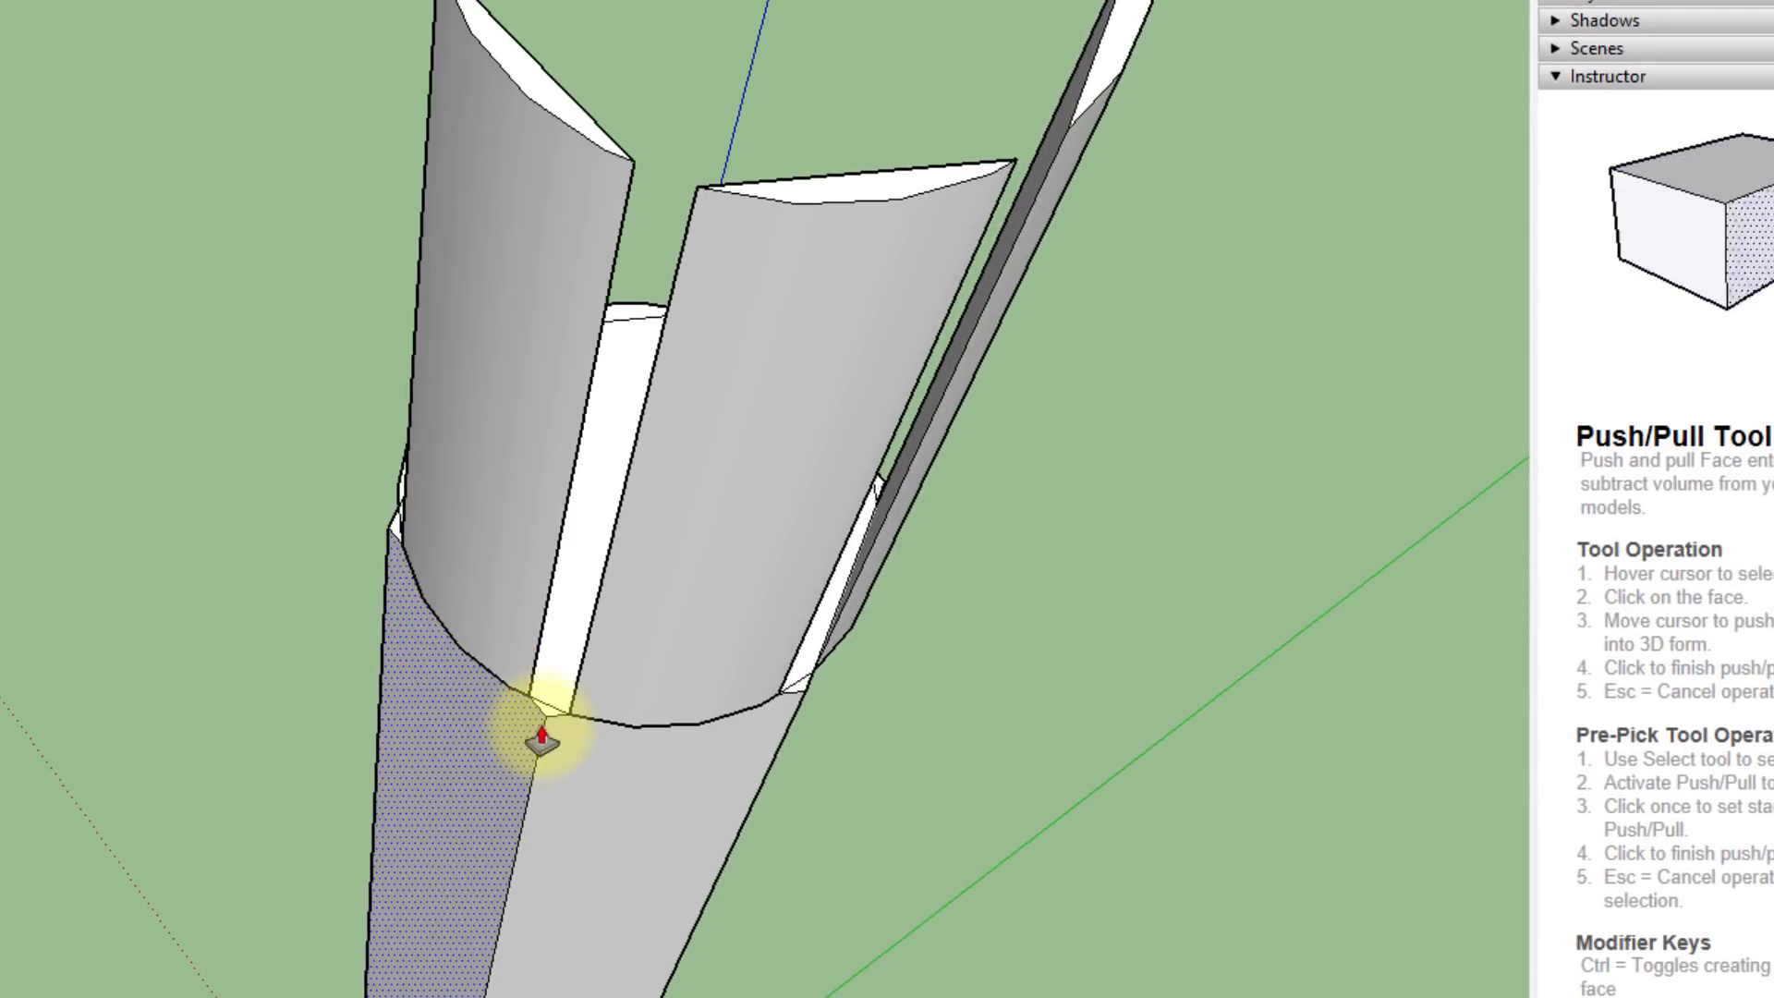
scroll(536, 717, "up", 3)
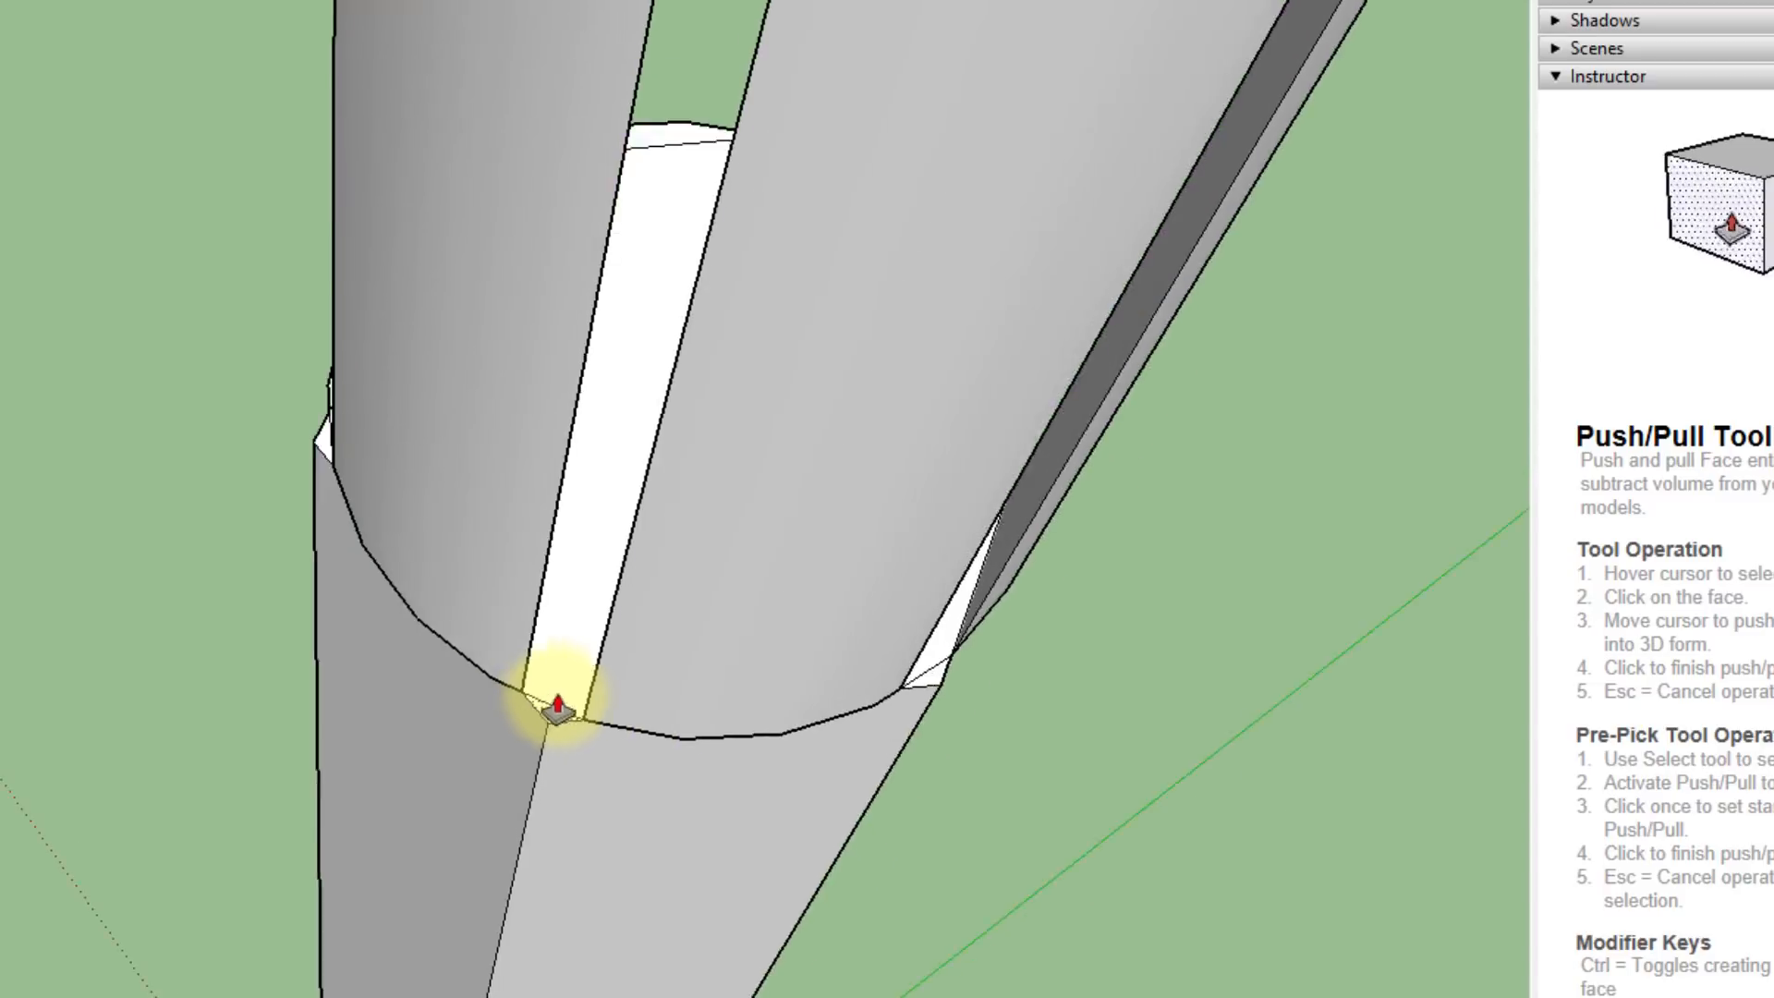
scroll(557, 707, "up", 3)
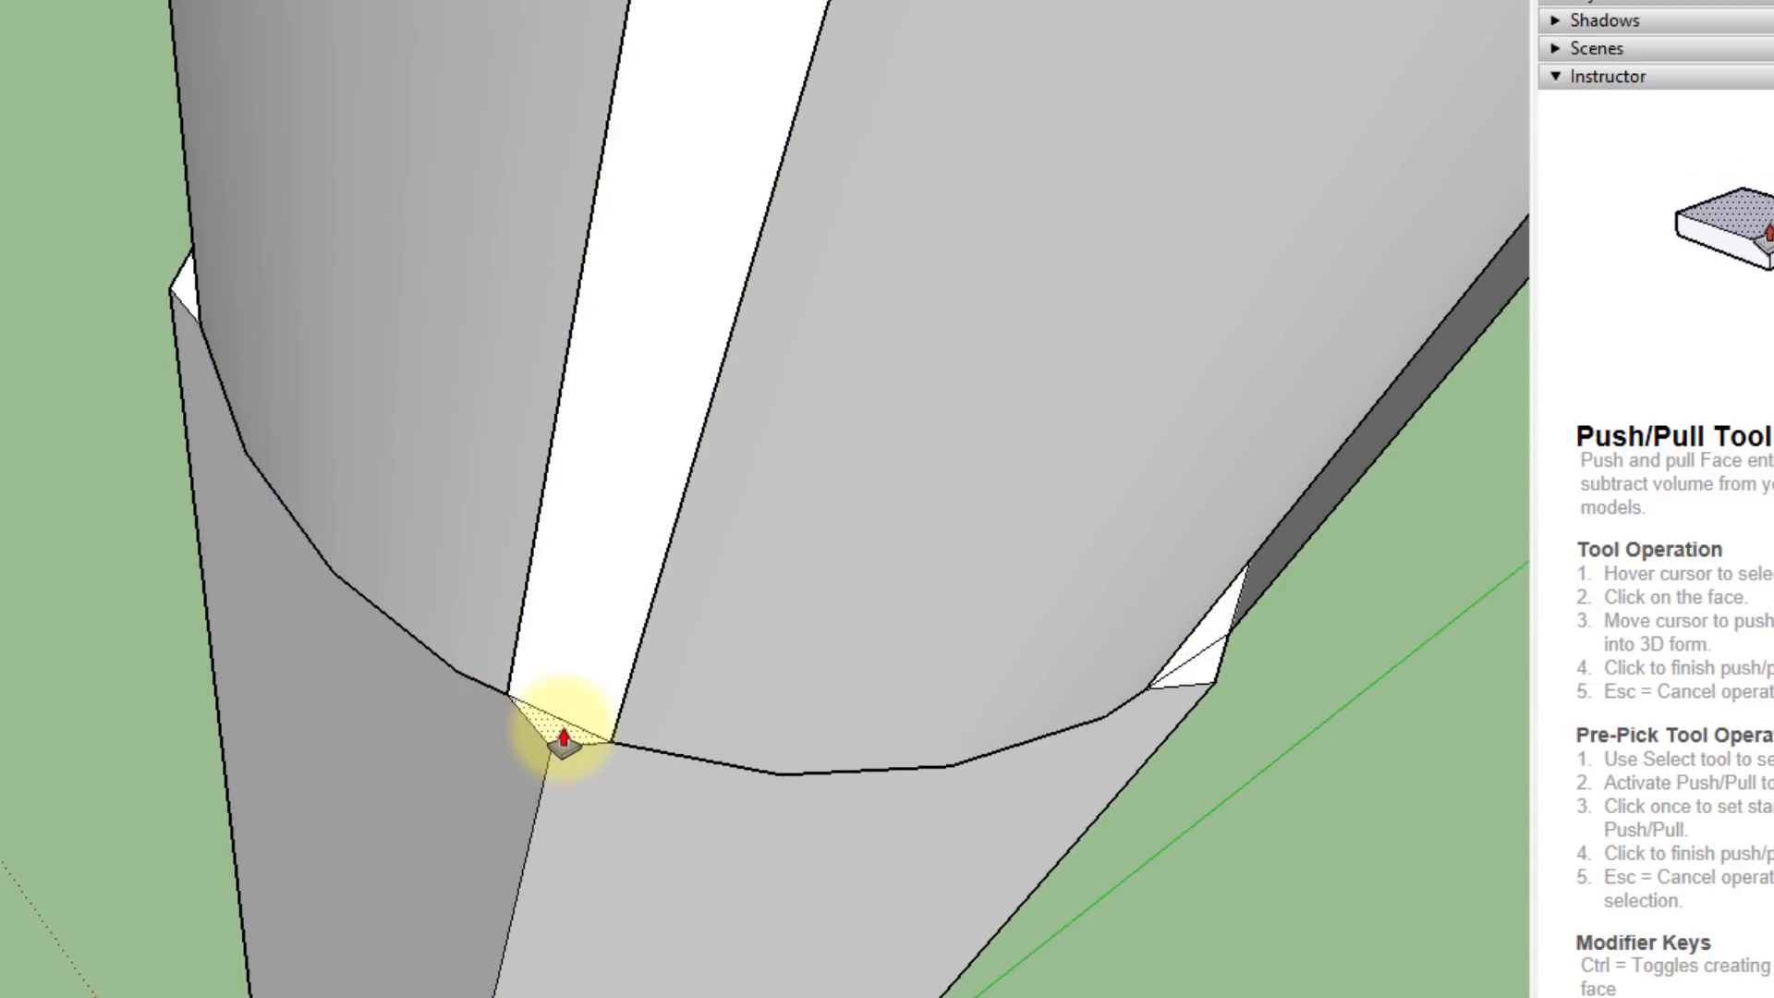
scroll(18, 420, "up", 3)
middle_click_drag(18, 421, 1409, 545)
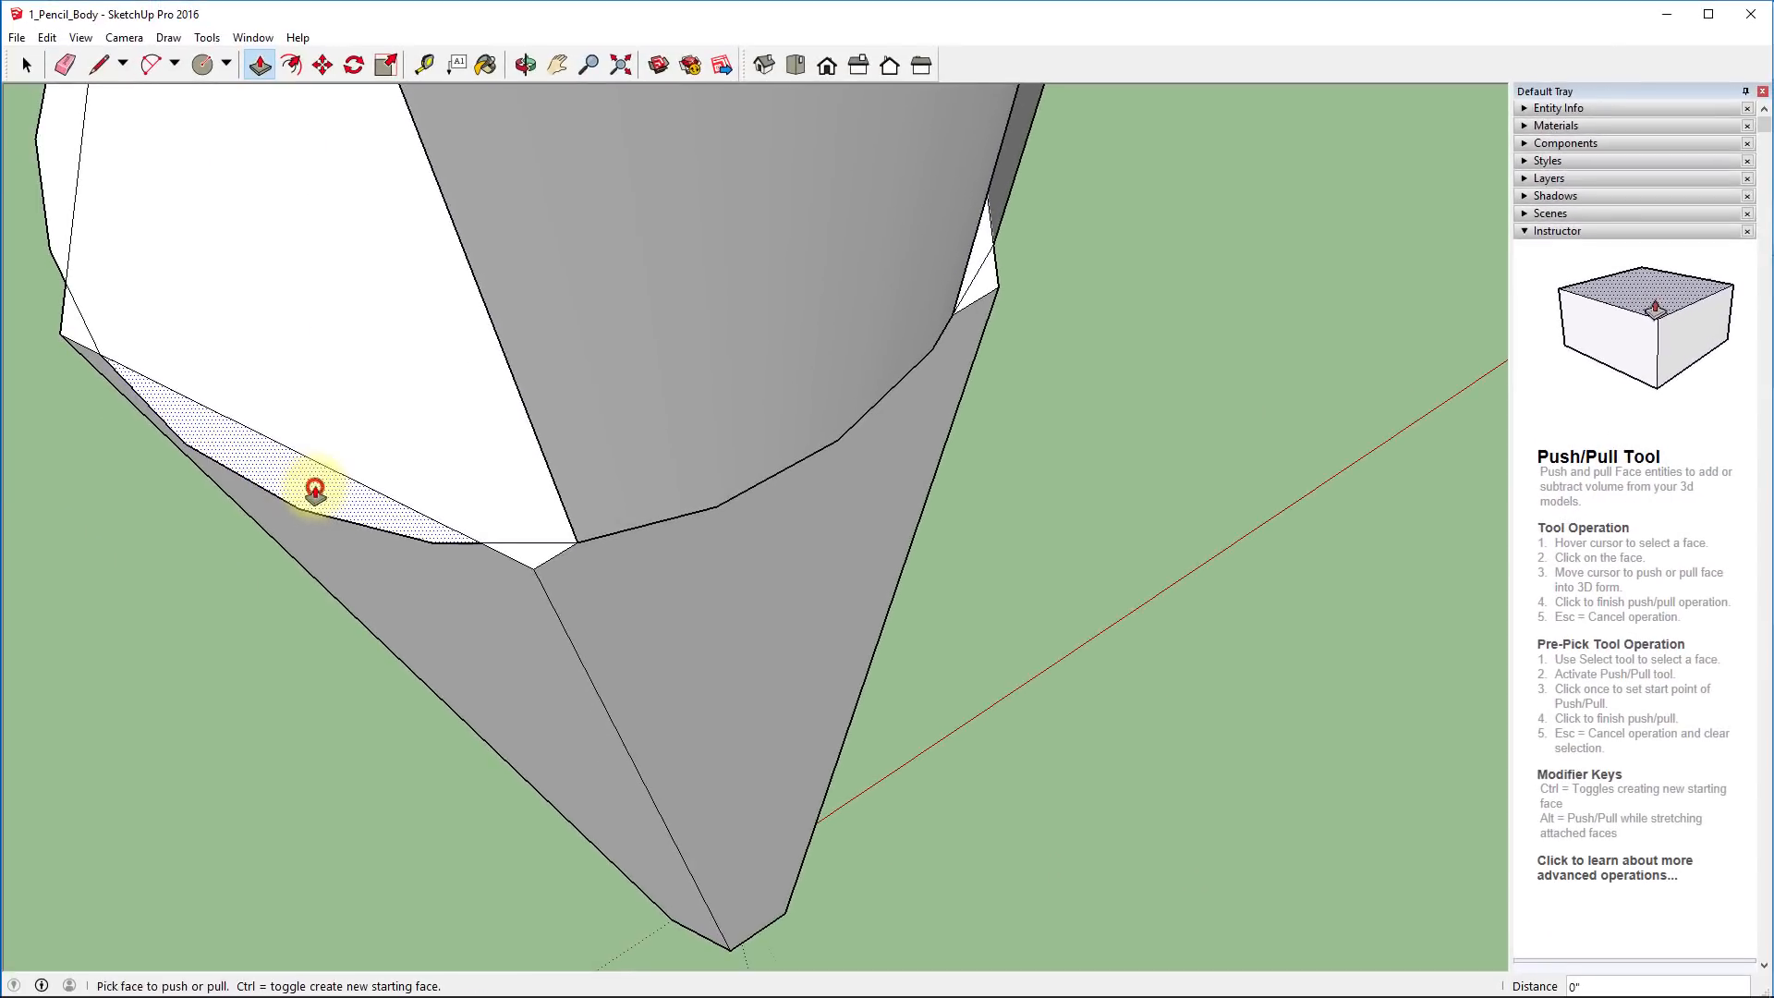
double_click(315, 487)
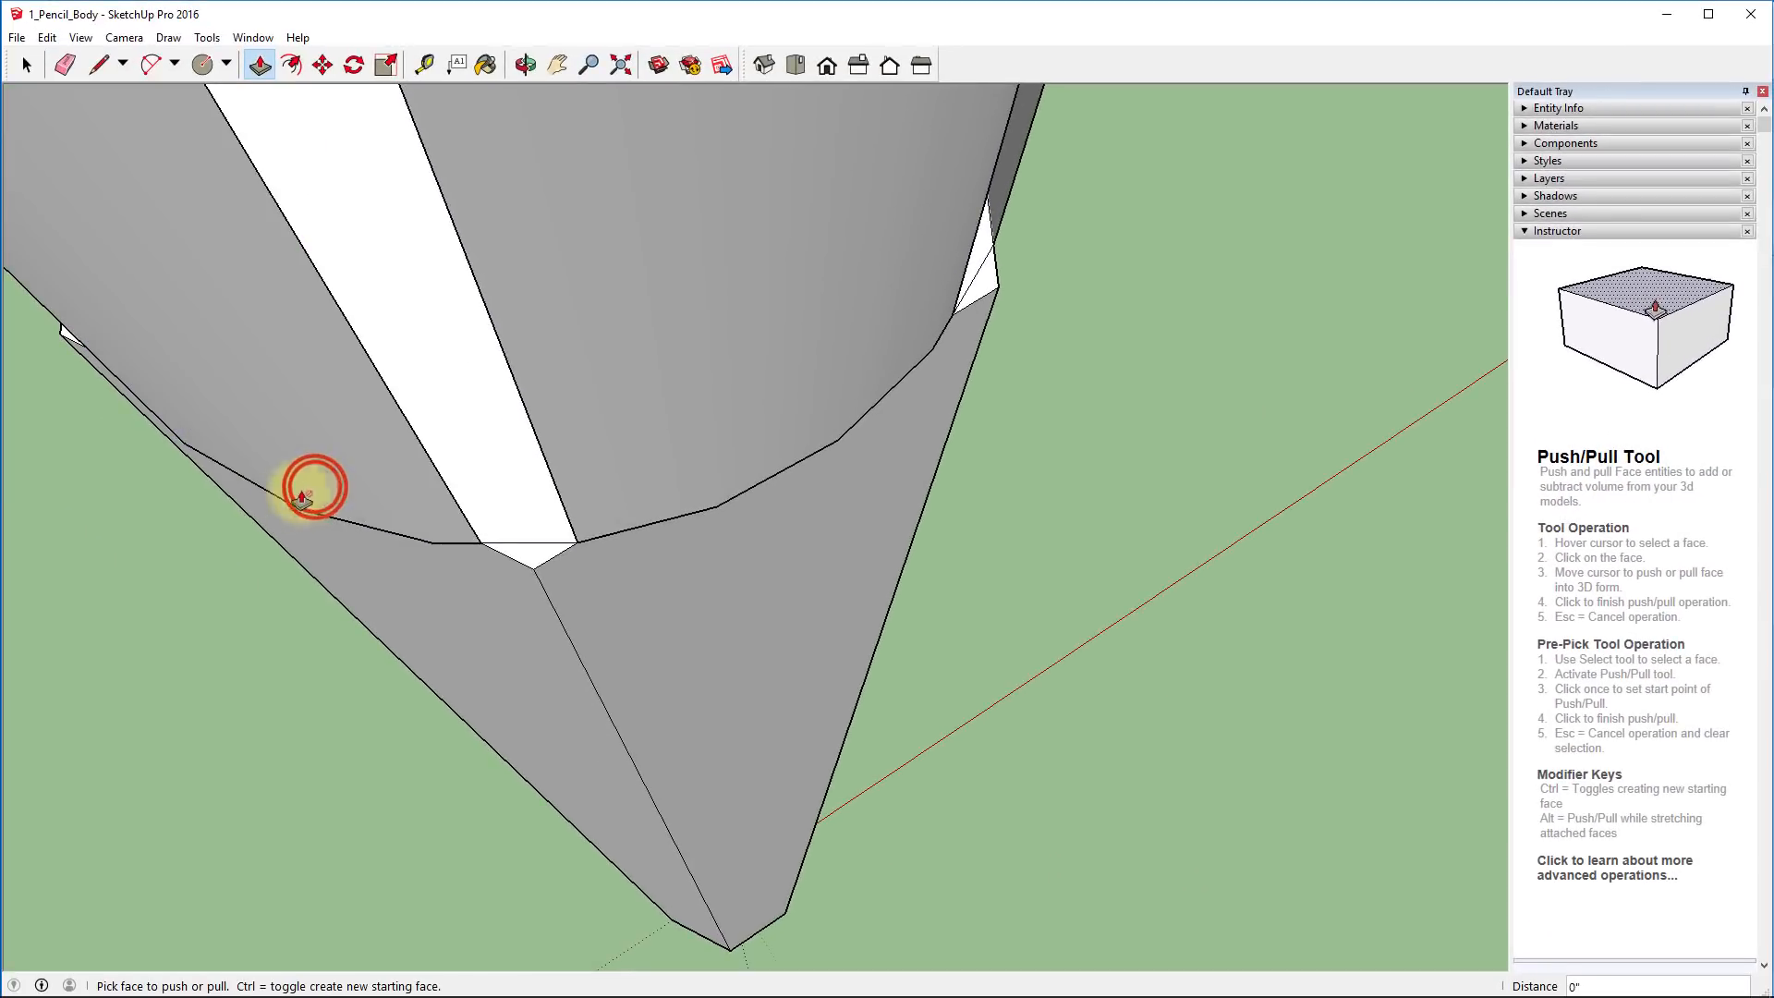
middle_click_drag(197, 531, 788, 511)
left_click(844, 400)
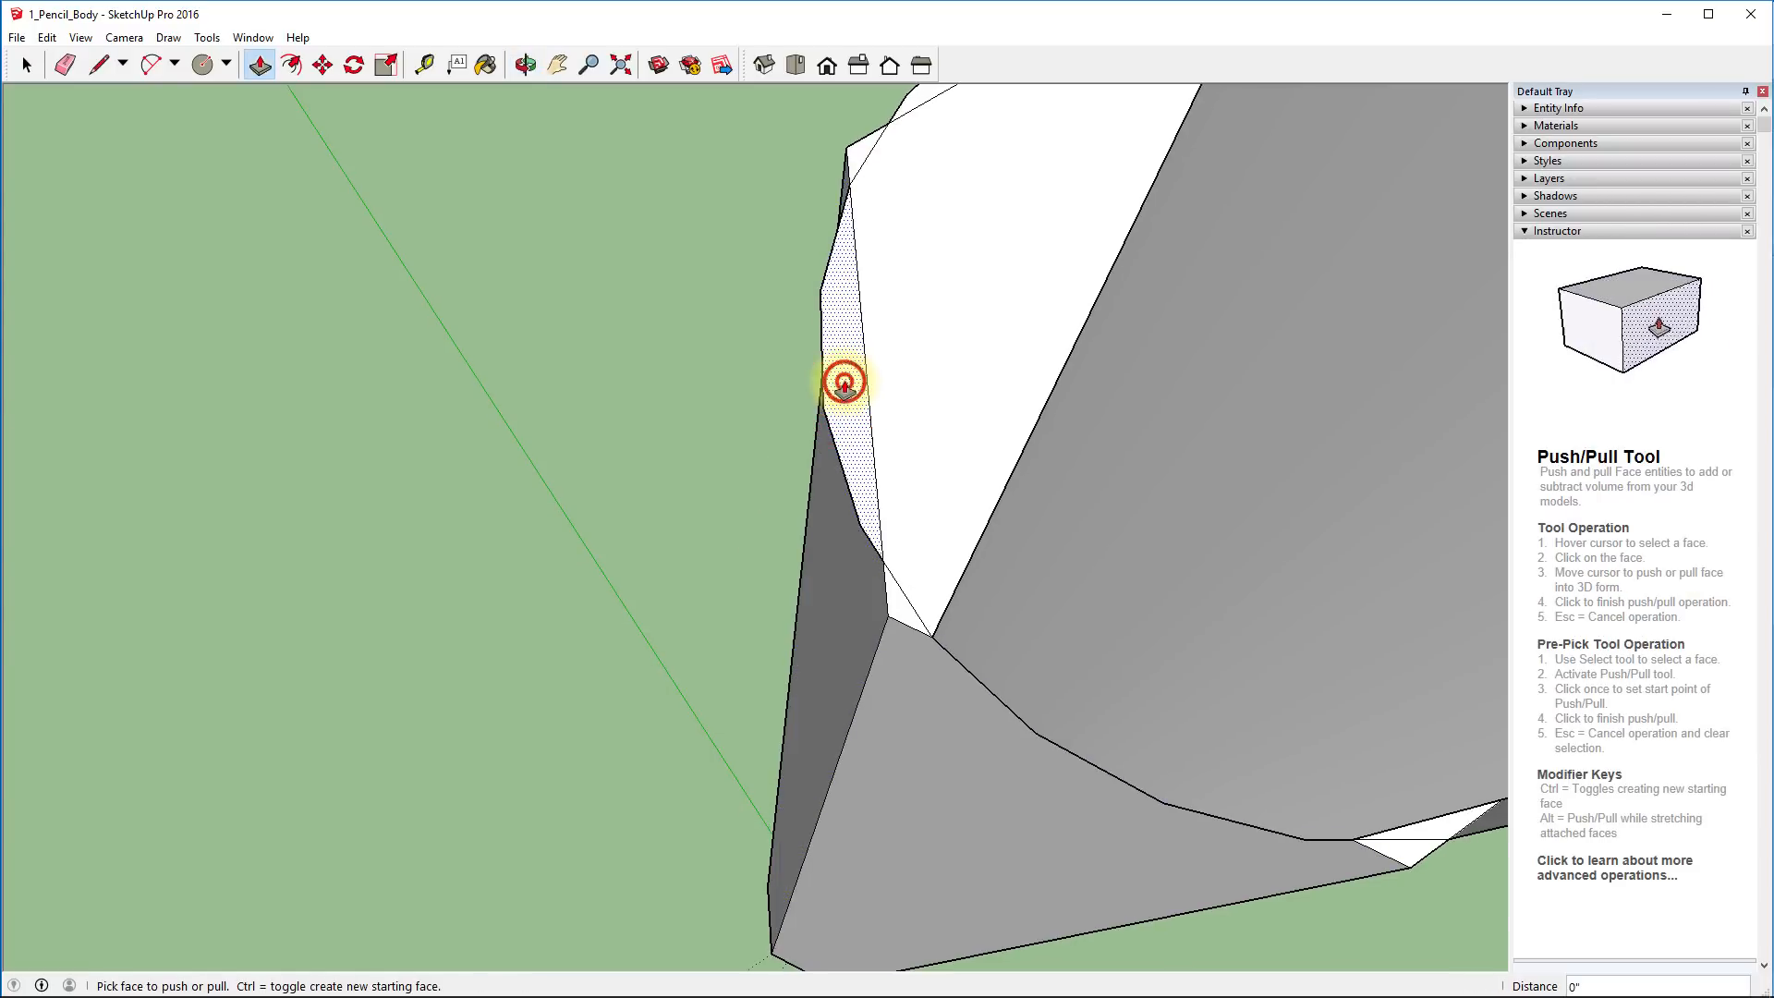
double_click(845, 382)
middle_click_drag(619, 331, 804, 832, "shift")
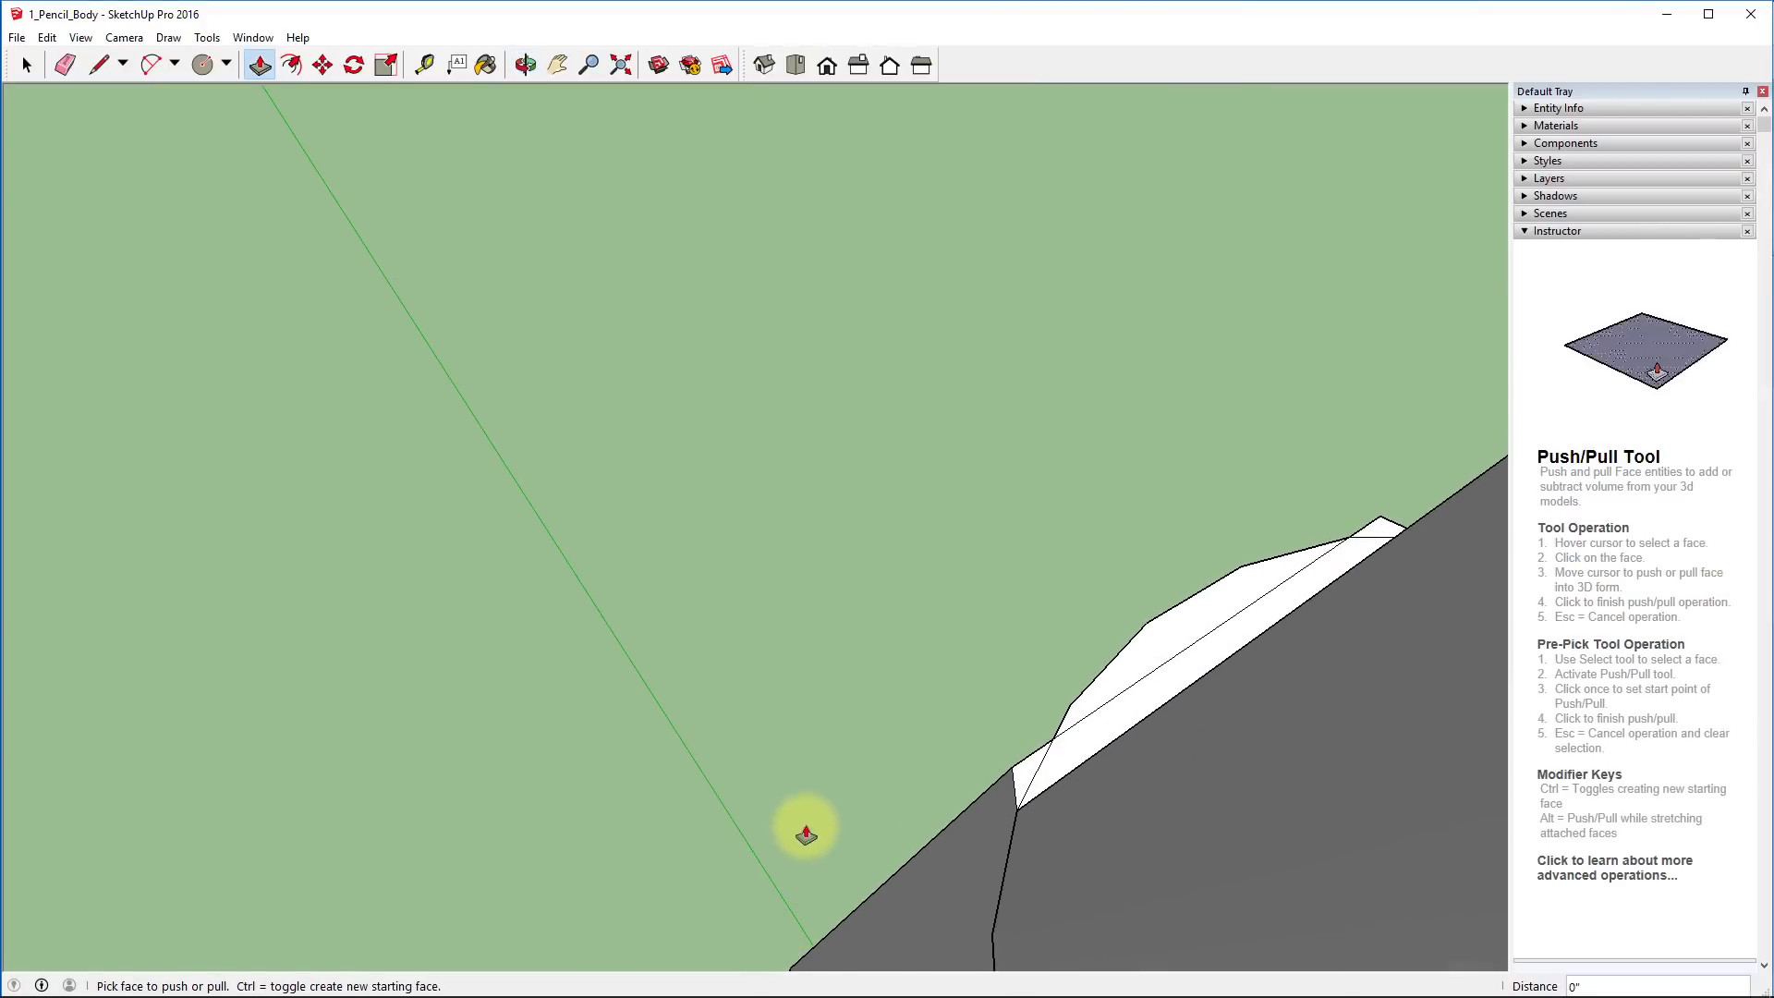
double_click(1142, 652)
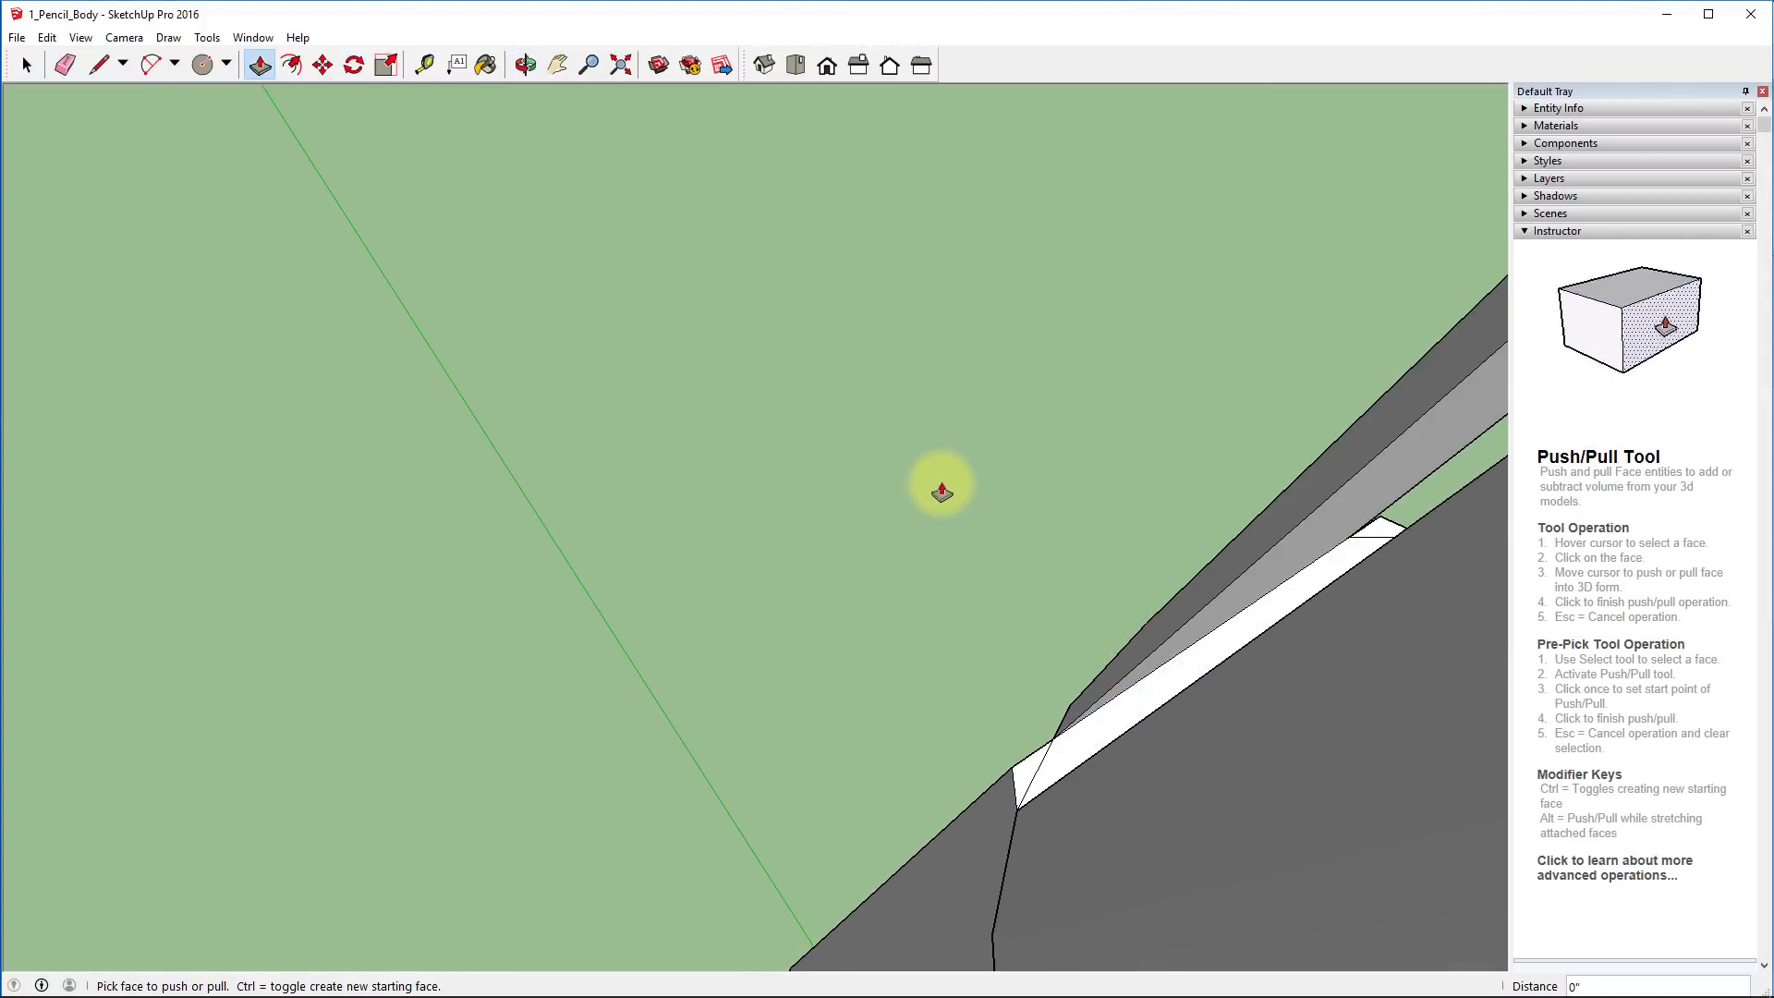
Draw a closed triangle from three connected lines in the empty space beside the pencil body
scroll(934, 497, "down", 8)
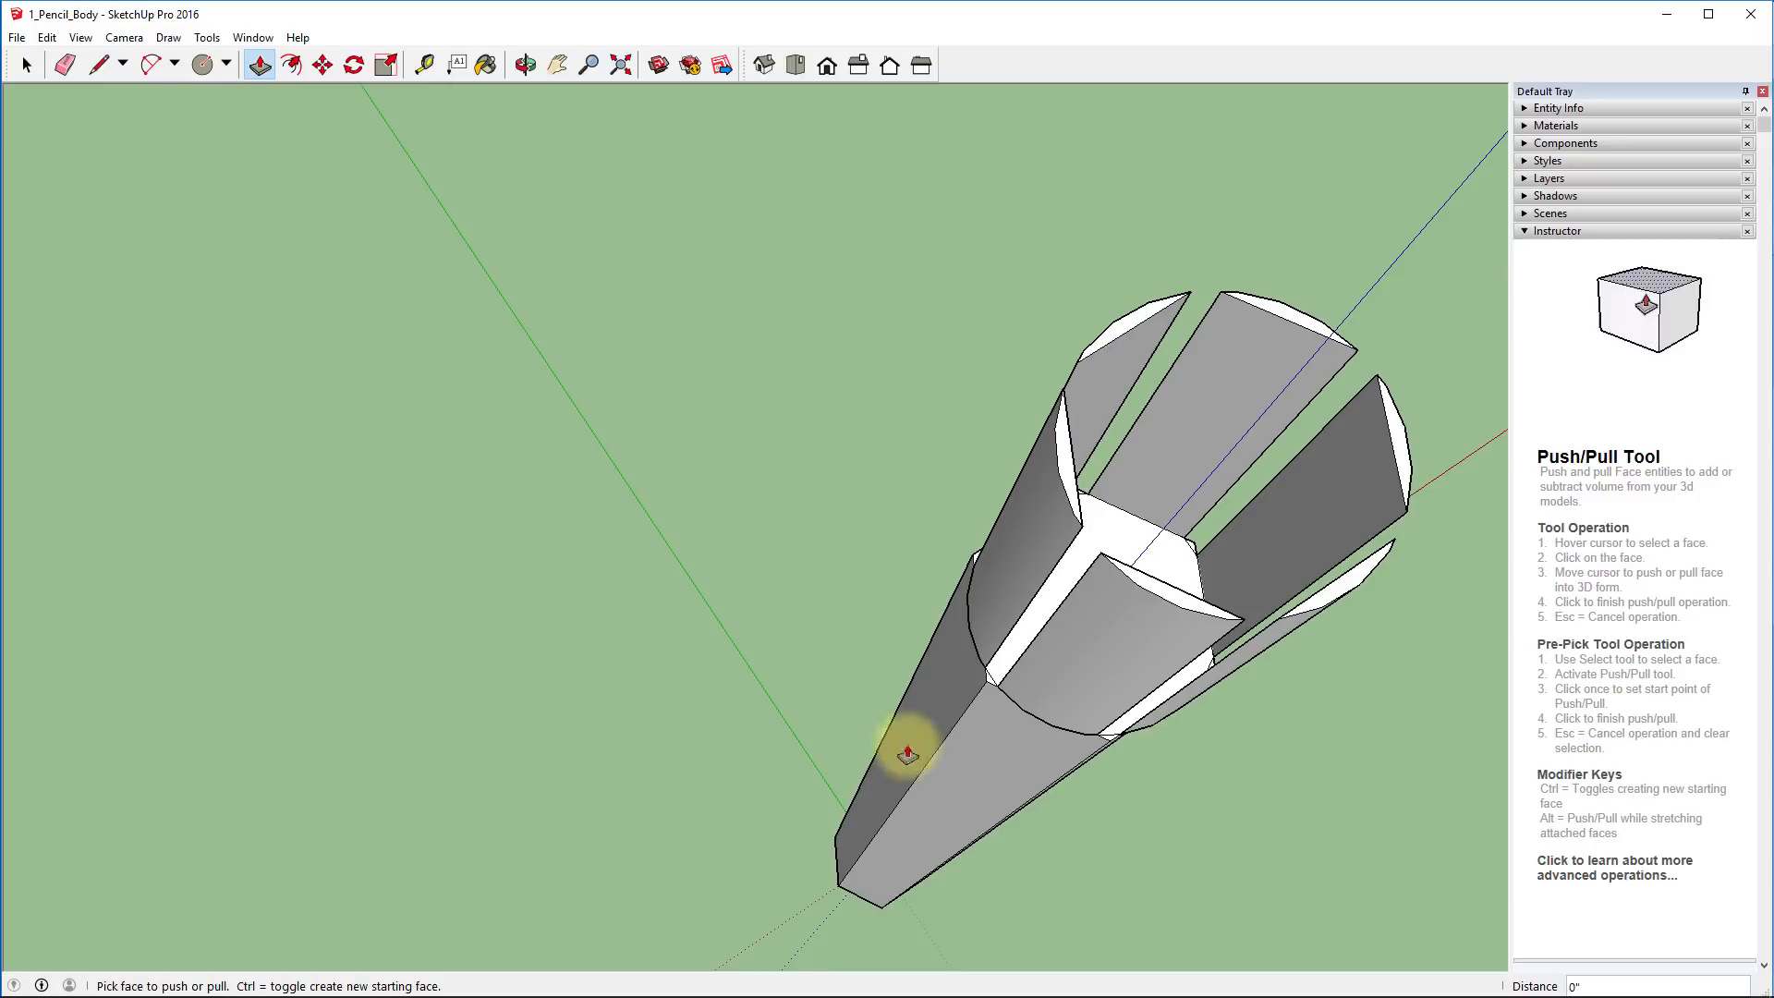
mouse_move(1238, 776)
middle_mouse_down()
mouse_move(1070, 753)
mouse_move(1080, 669)
mouse_move(1062, 760)
middle_mouse_up()
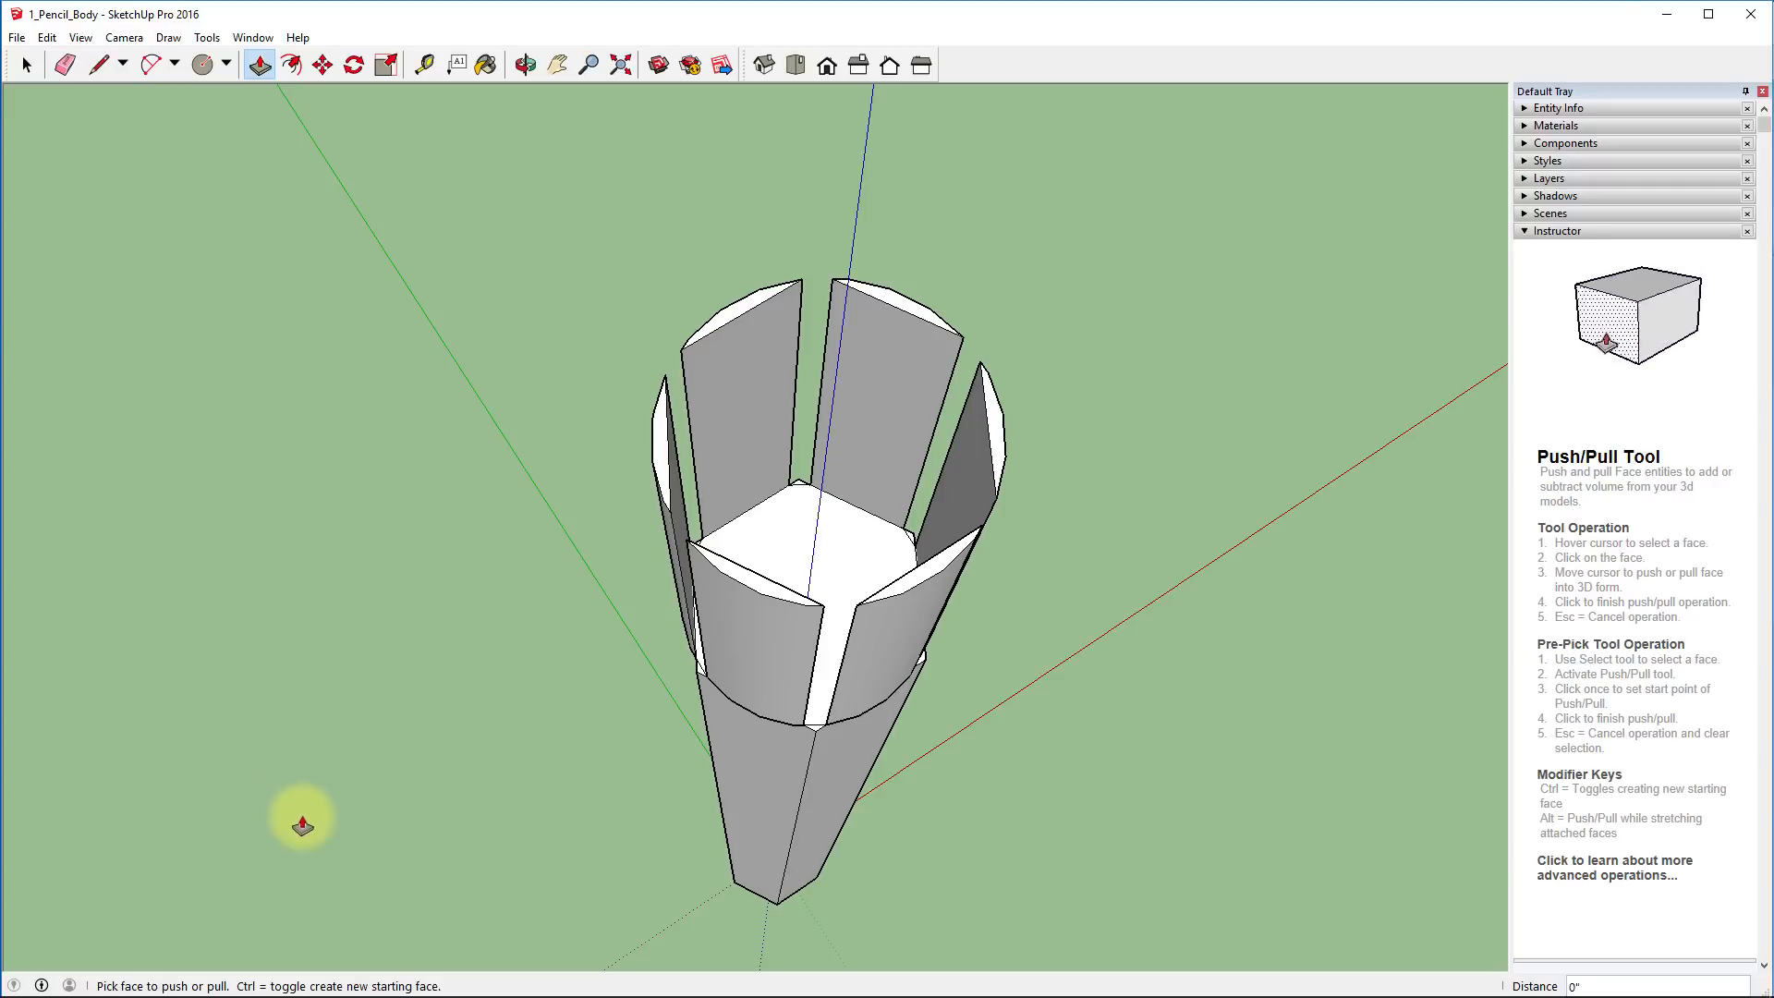
left_click(92, 64)
left_click(186, 703)
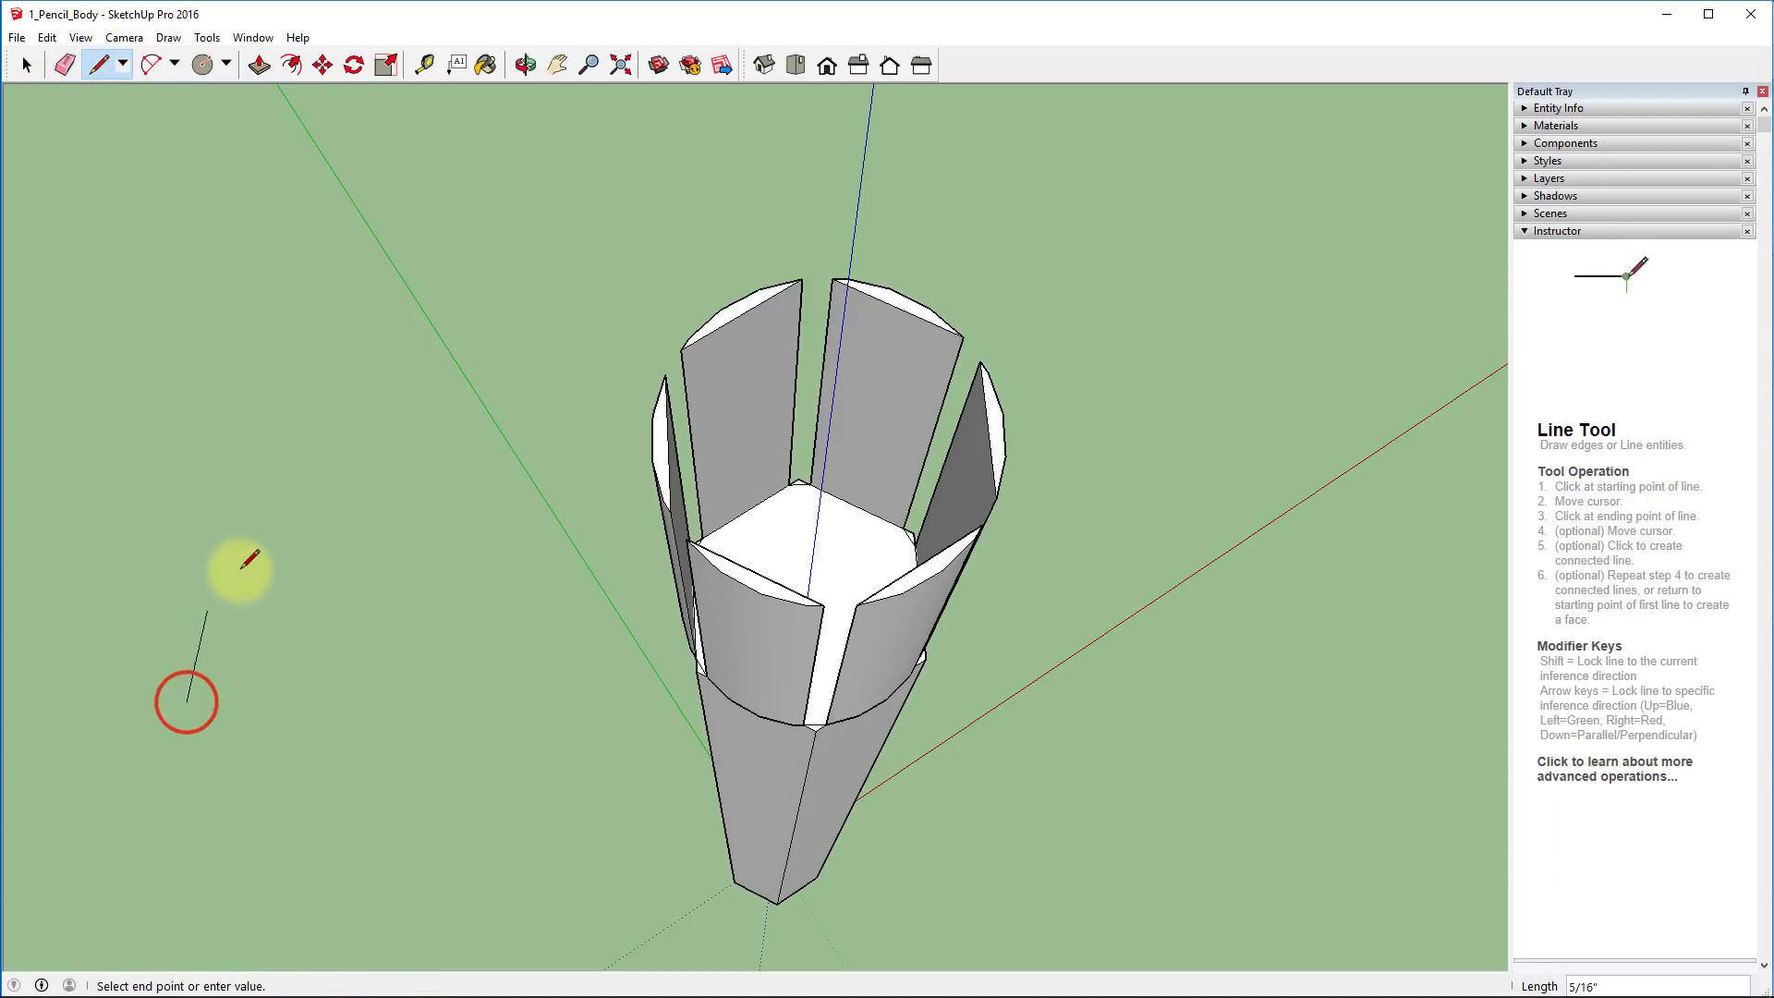
left_click(285, 499)
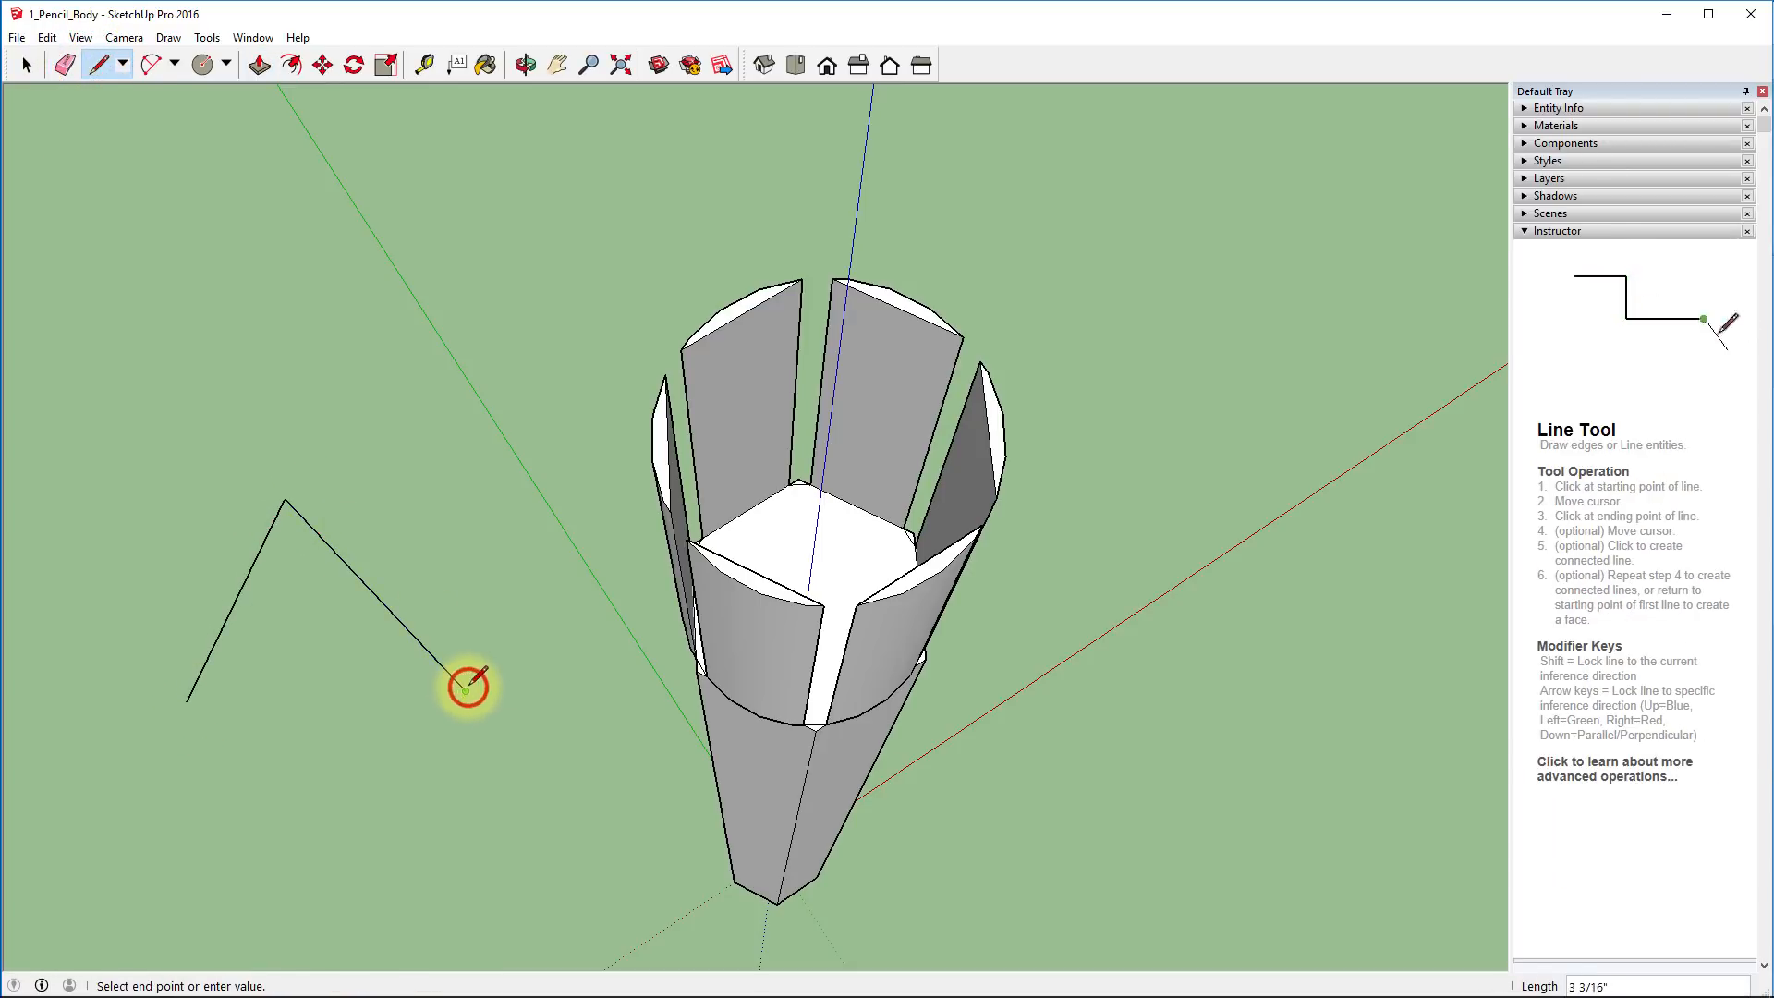
left_click(186, 701)
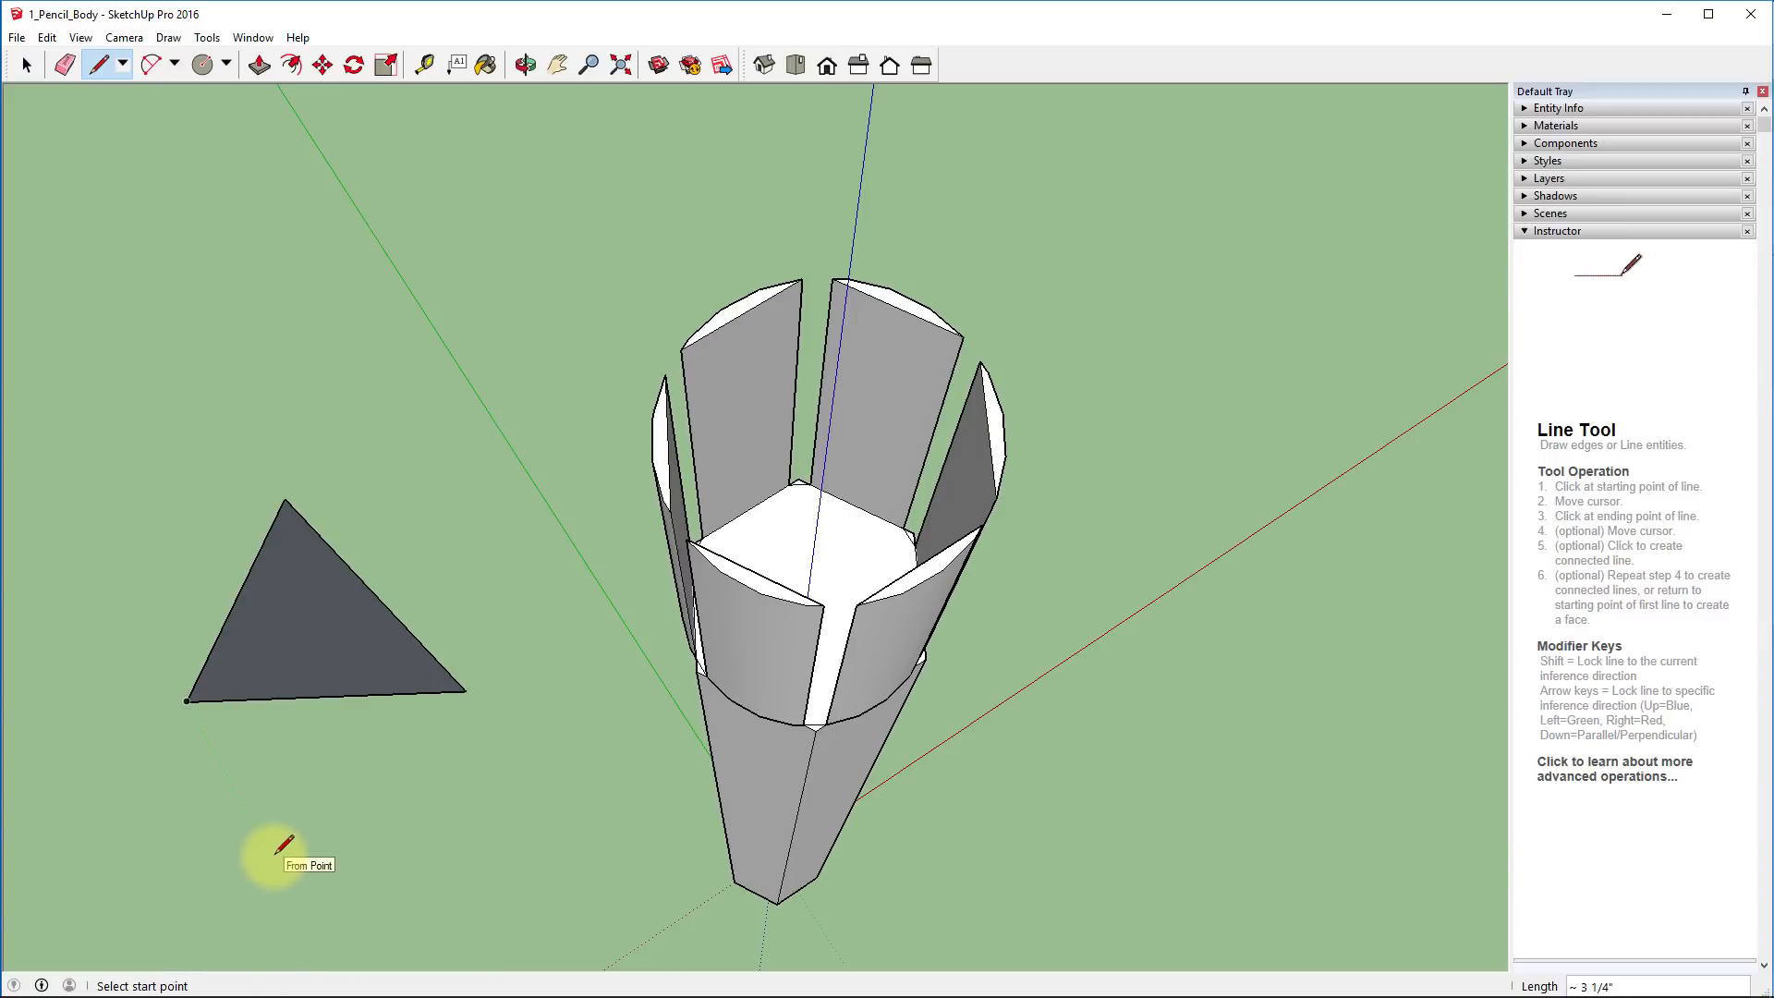
Undo the lines of the practice triangle beside the pencil body
key("ctrl+z")
key("ctrl+z")
key("ctrl+z")
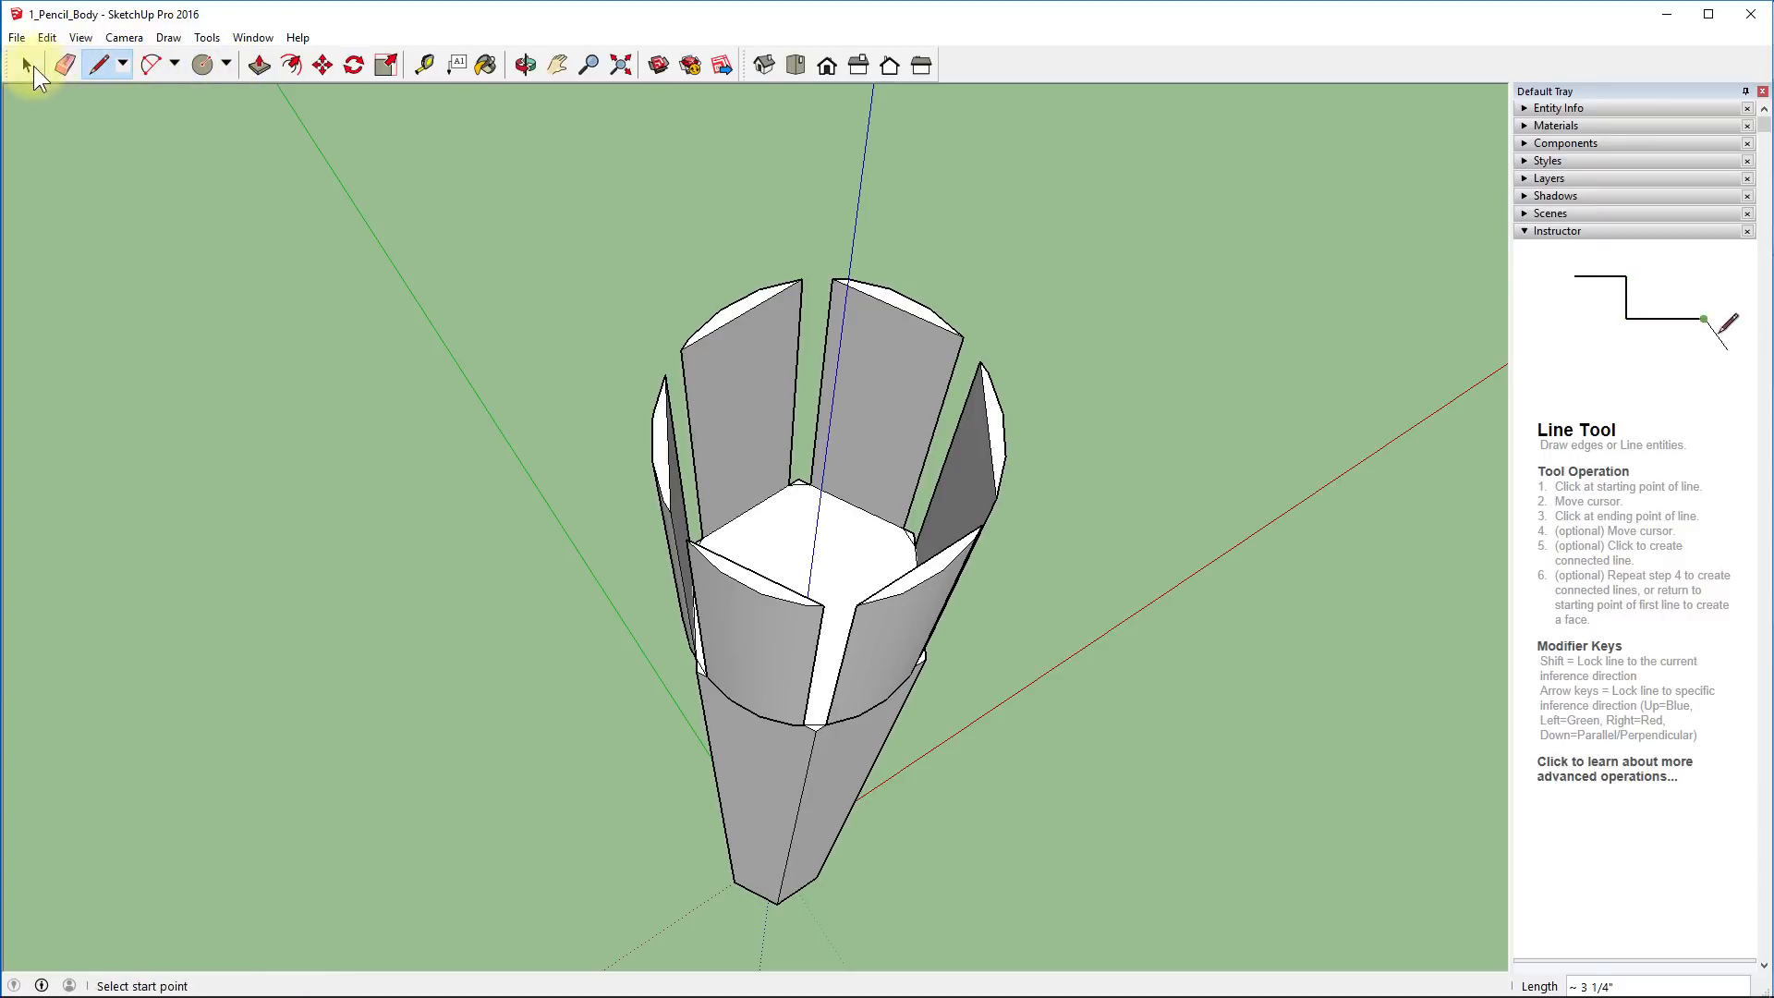
Delete one side face of the hexagonal prism to look inside the body, and restore the face
left_click(34, 67)
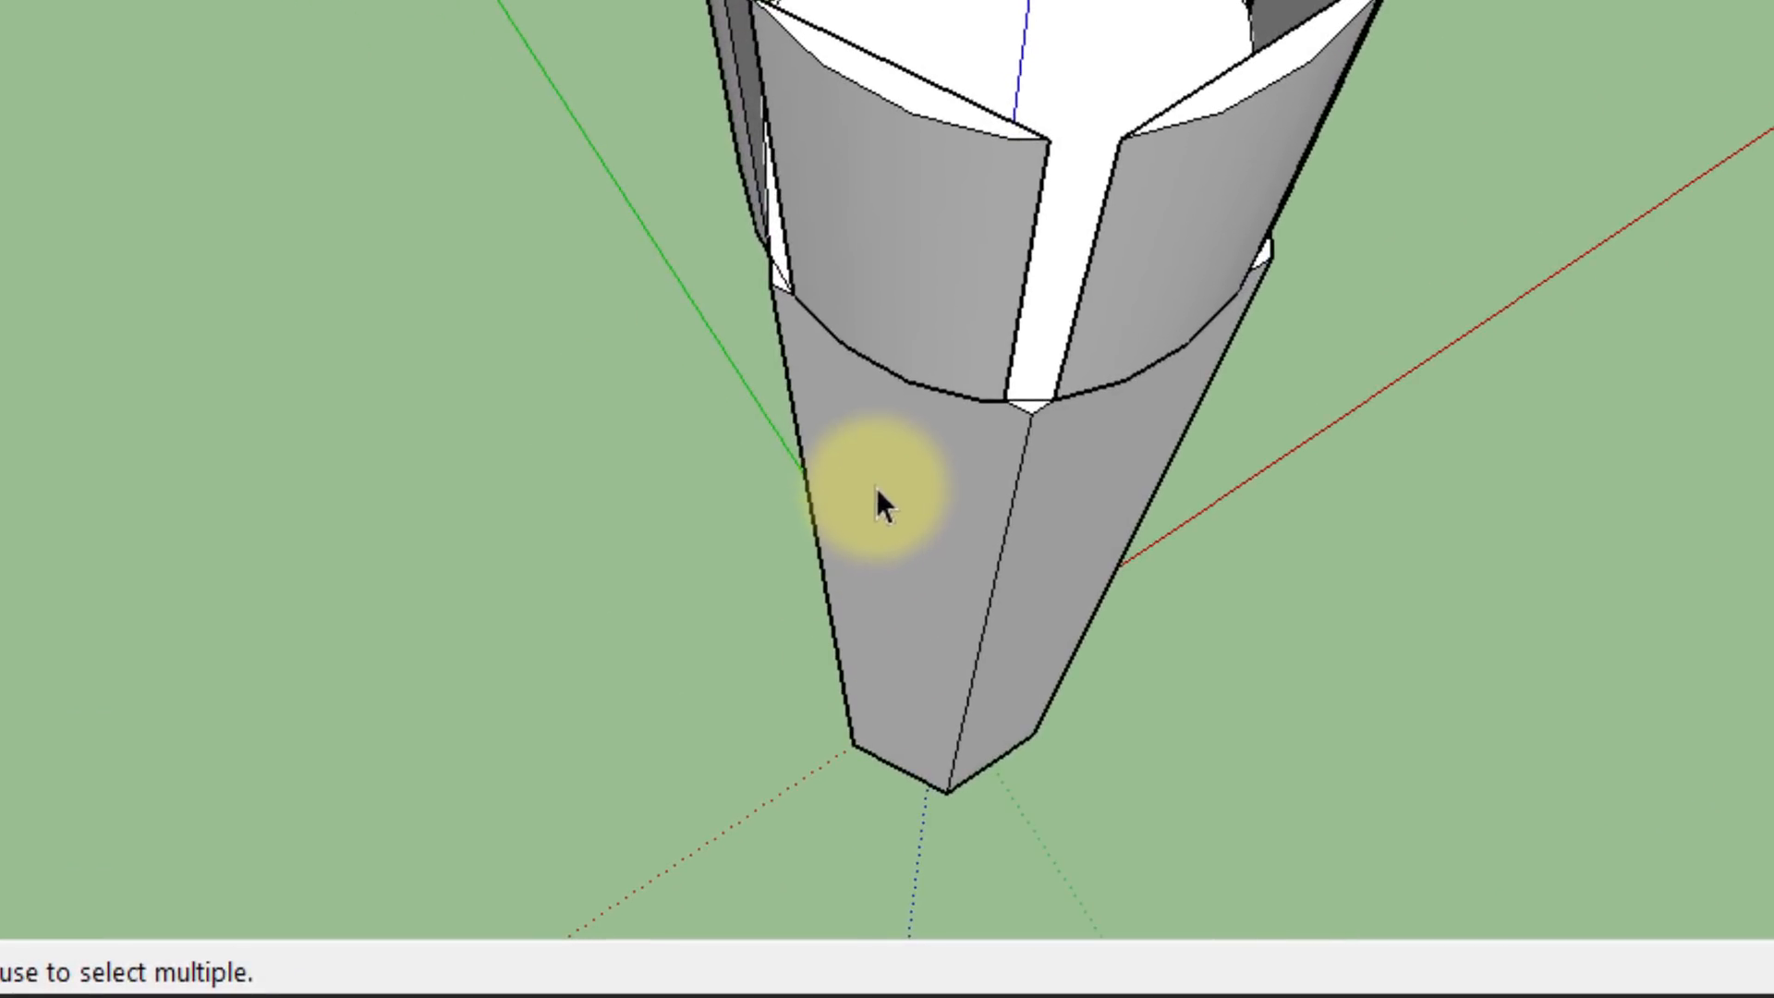
left_click(880, 495)
key("Delete")
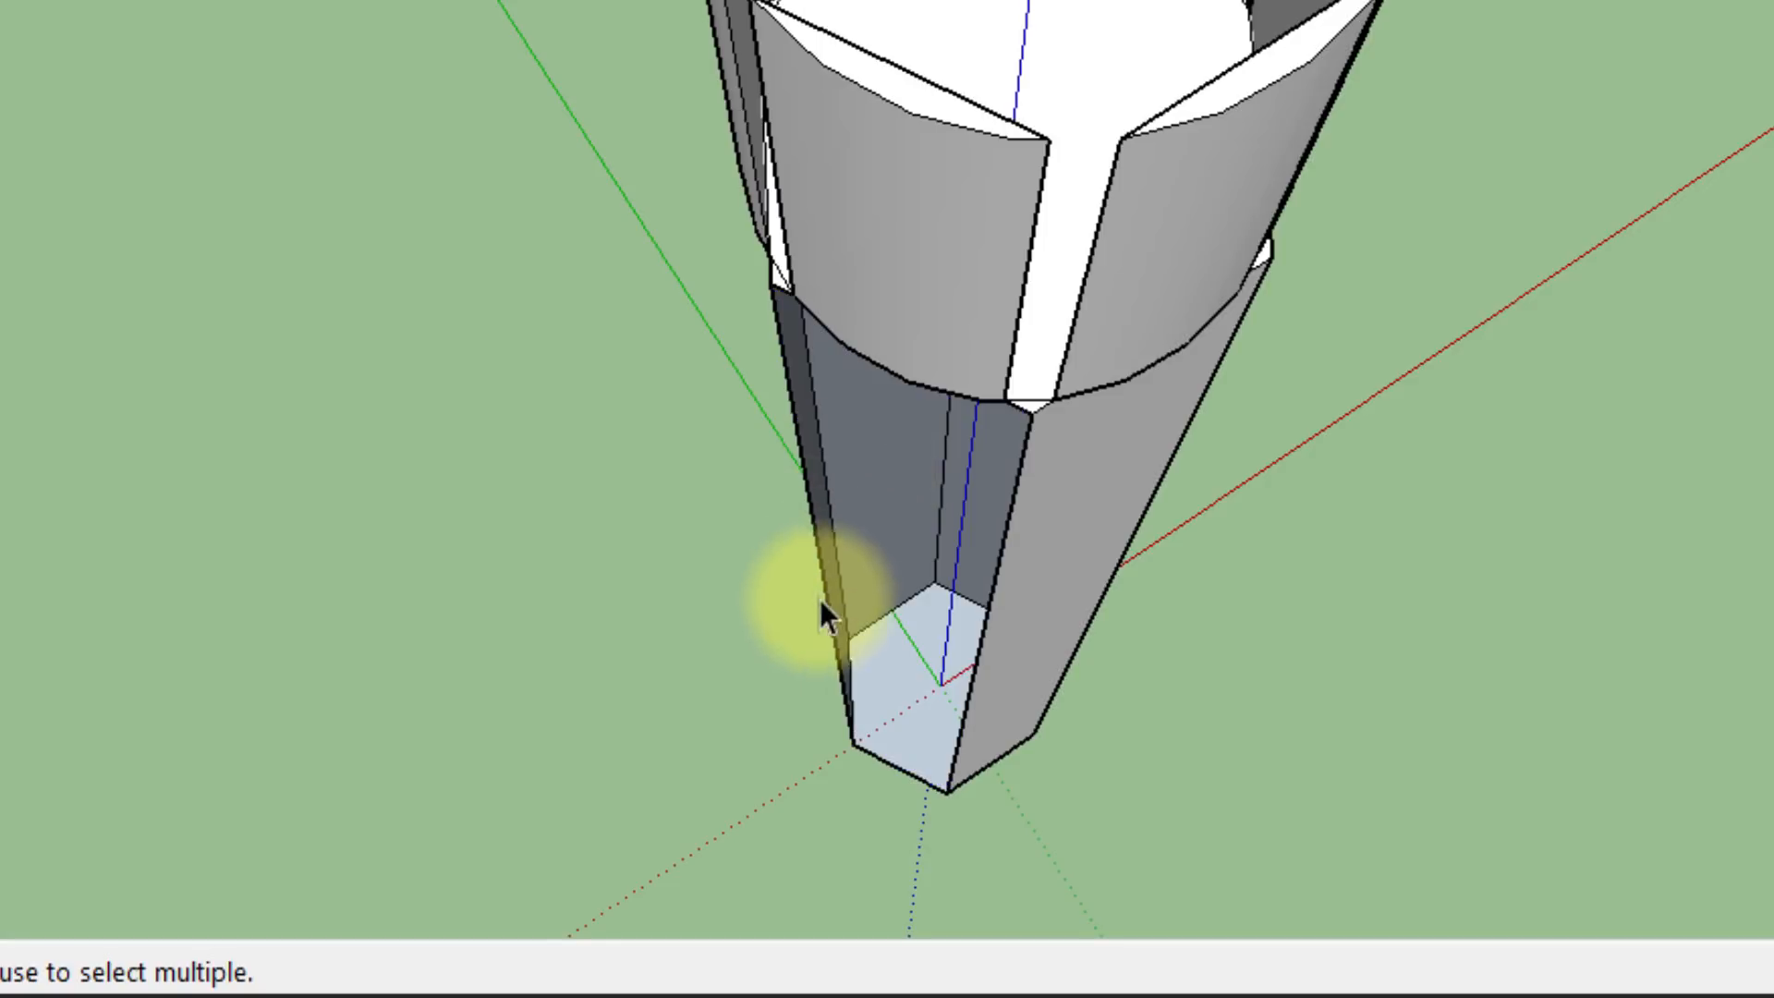
middle_click_drag(725, 784, 647, 531)
middle_click_drag(807, 785, 1089, 12, "shift")
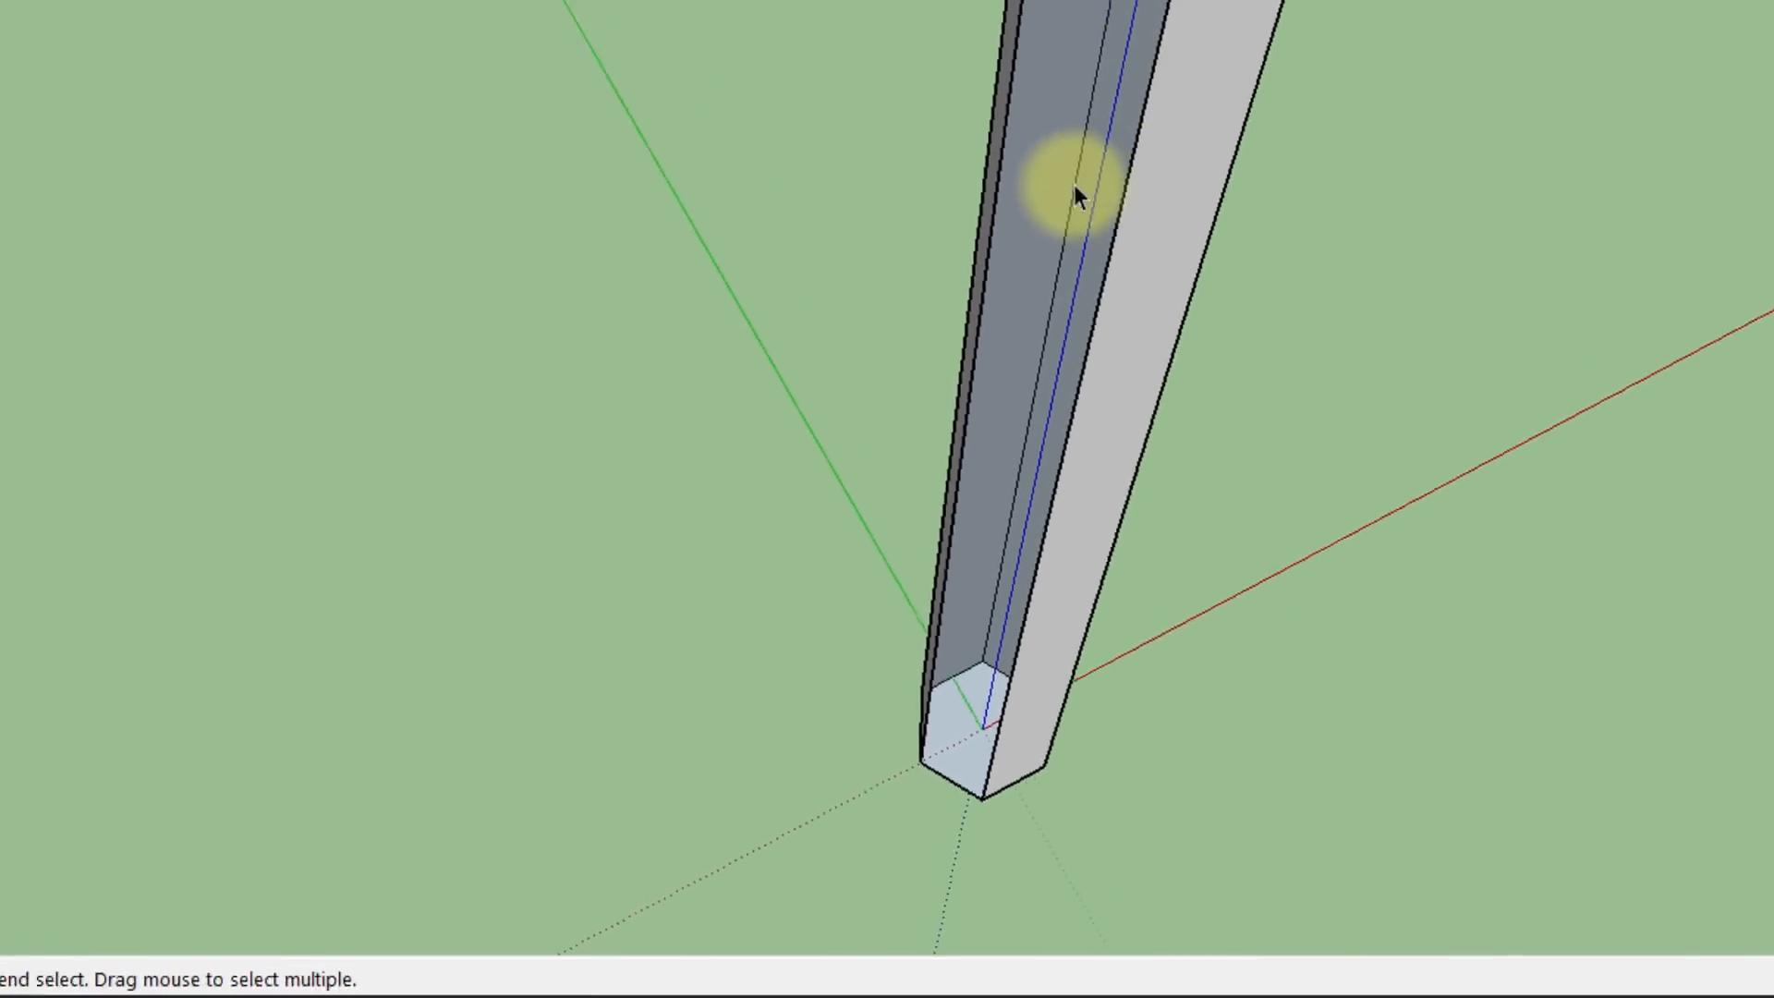
mouse_move(910, 481)
middle_mouse_down()
mouse_move(674, 527)
mouse_move(903, 518)
mouse_move(887, 536)
mouse_move(825, 521)
middle_mouse_up()
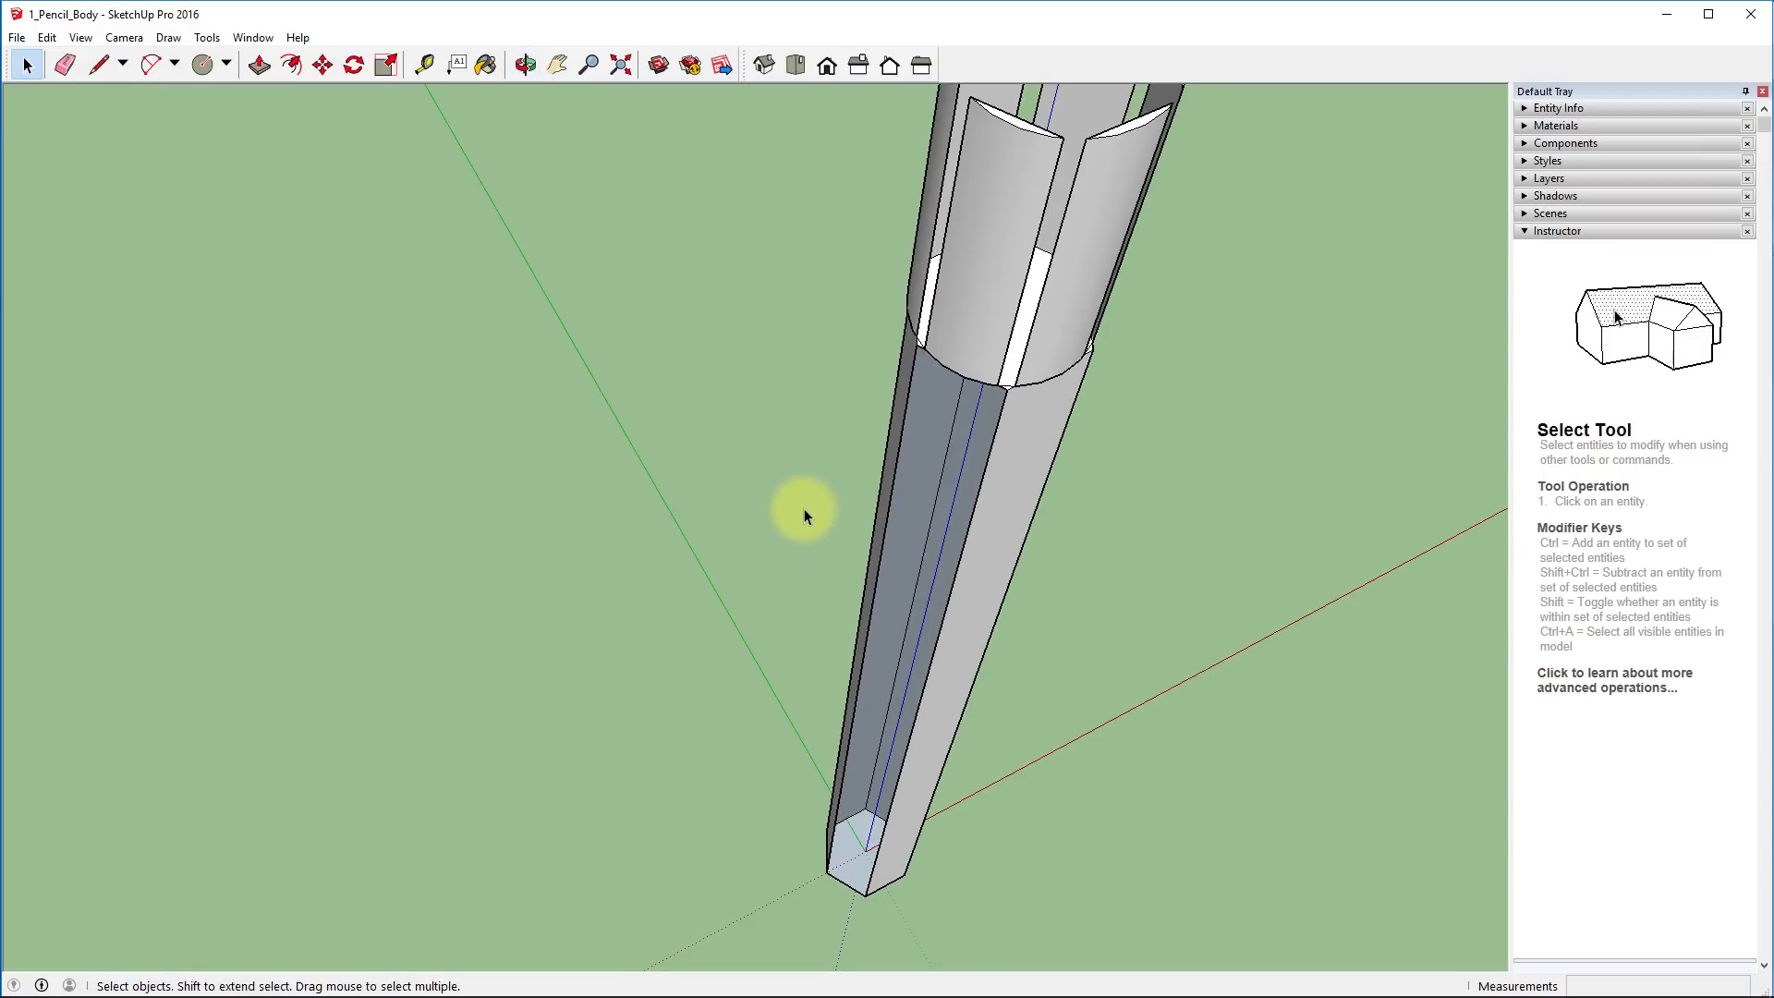
left_click(804, 508)
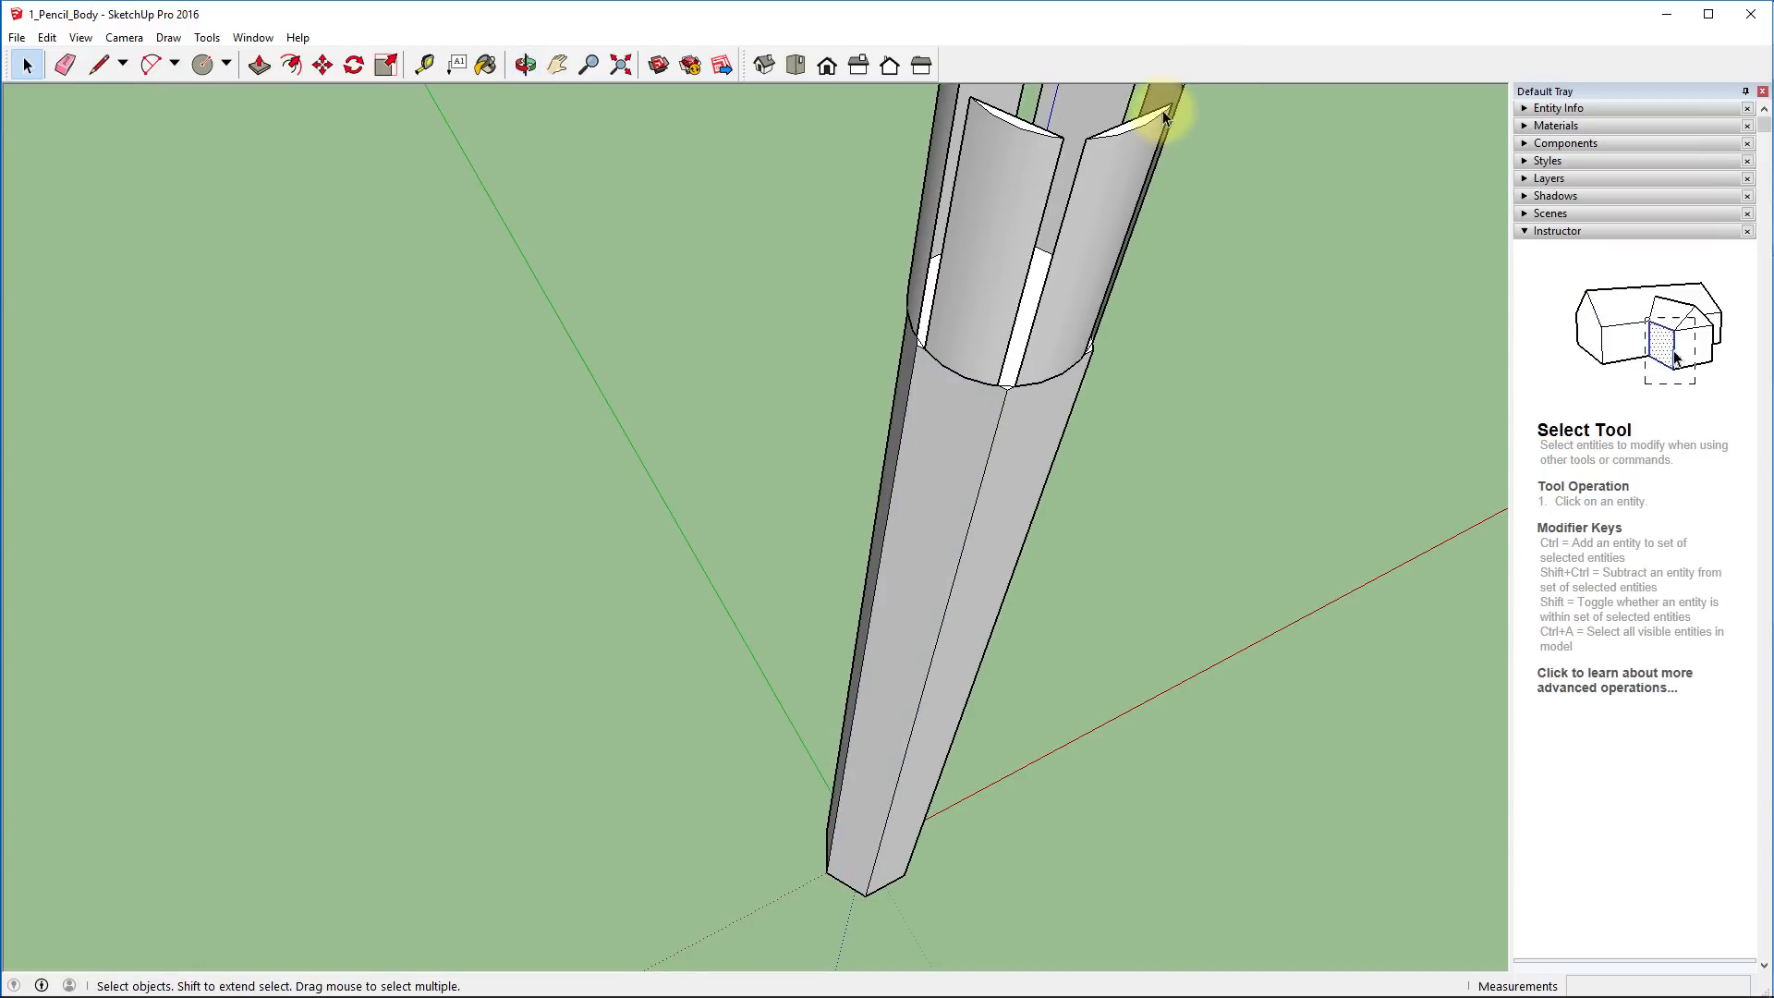
Draw a line joining the top corners of two adjacent raised segments to close the gap between them
scroll(1155, 97, "up", 4)
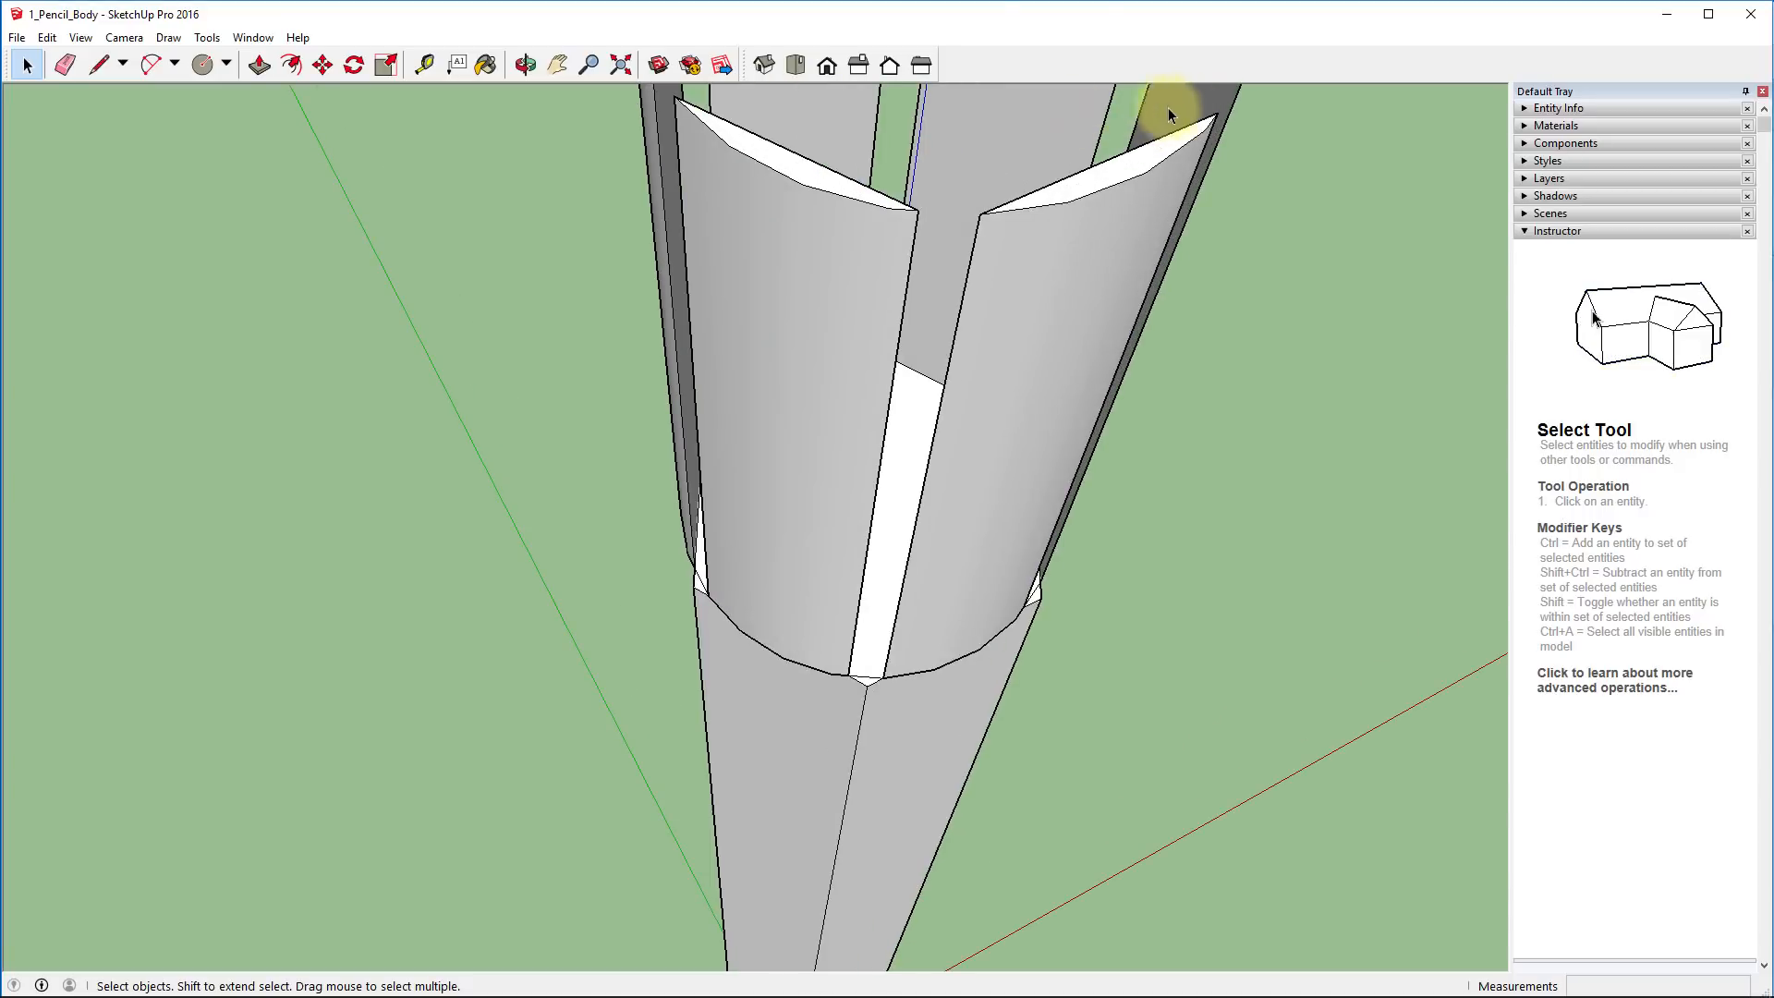
left_click(96, 64)
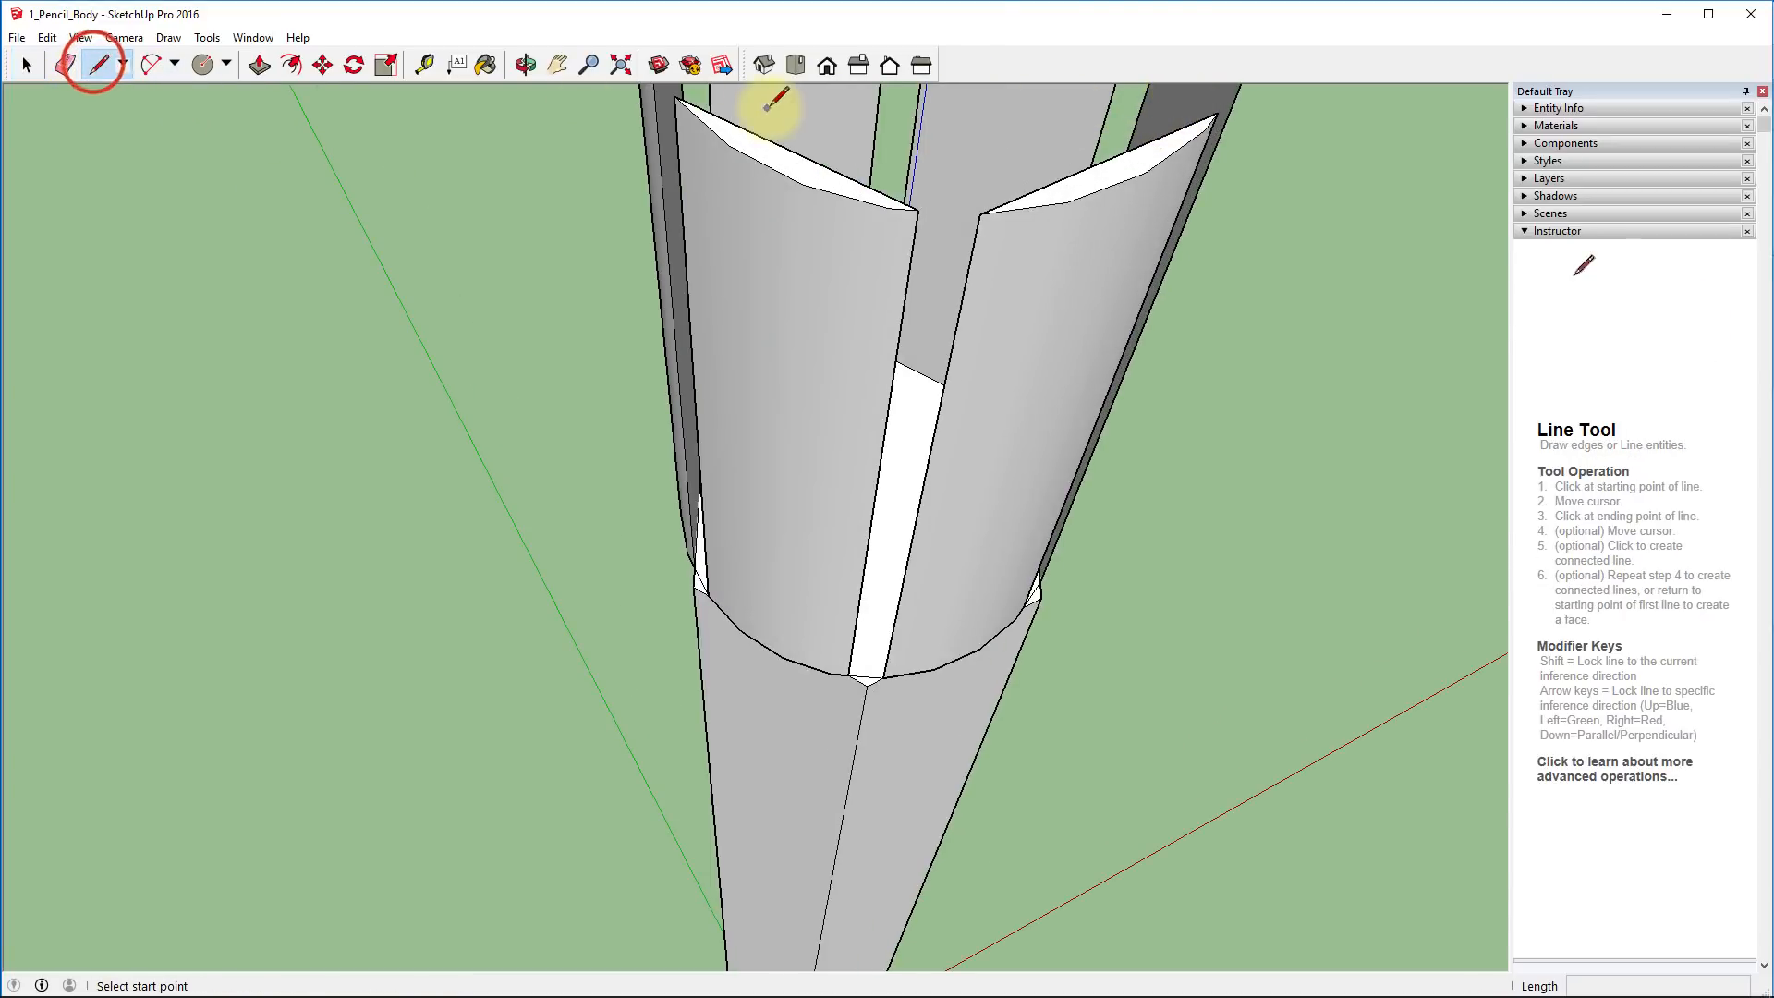
left_click(918, 211)
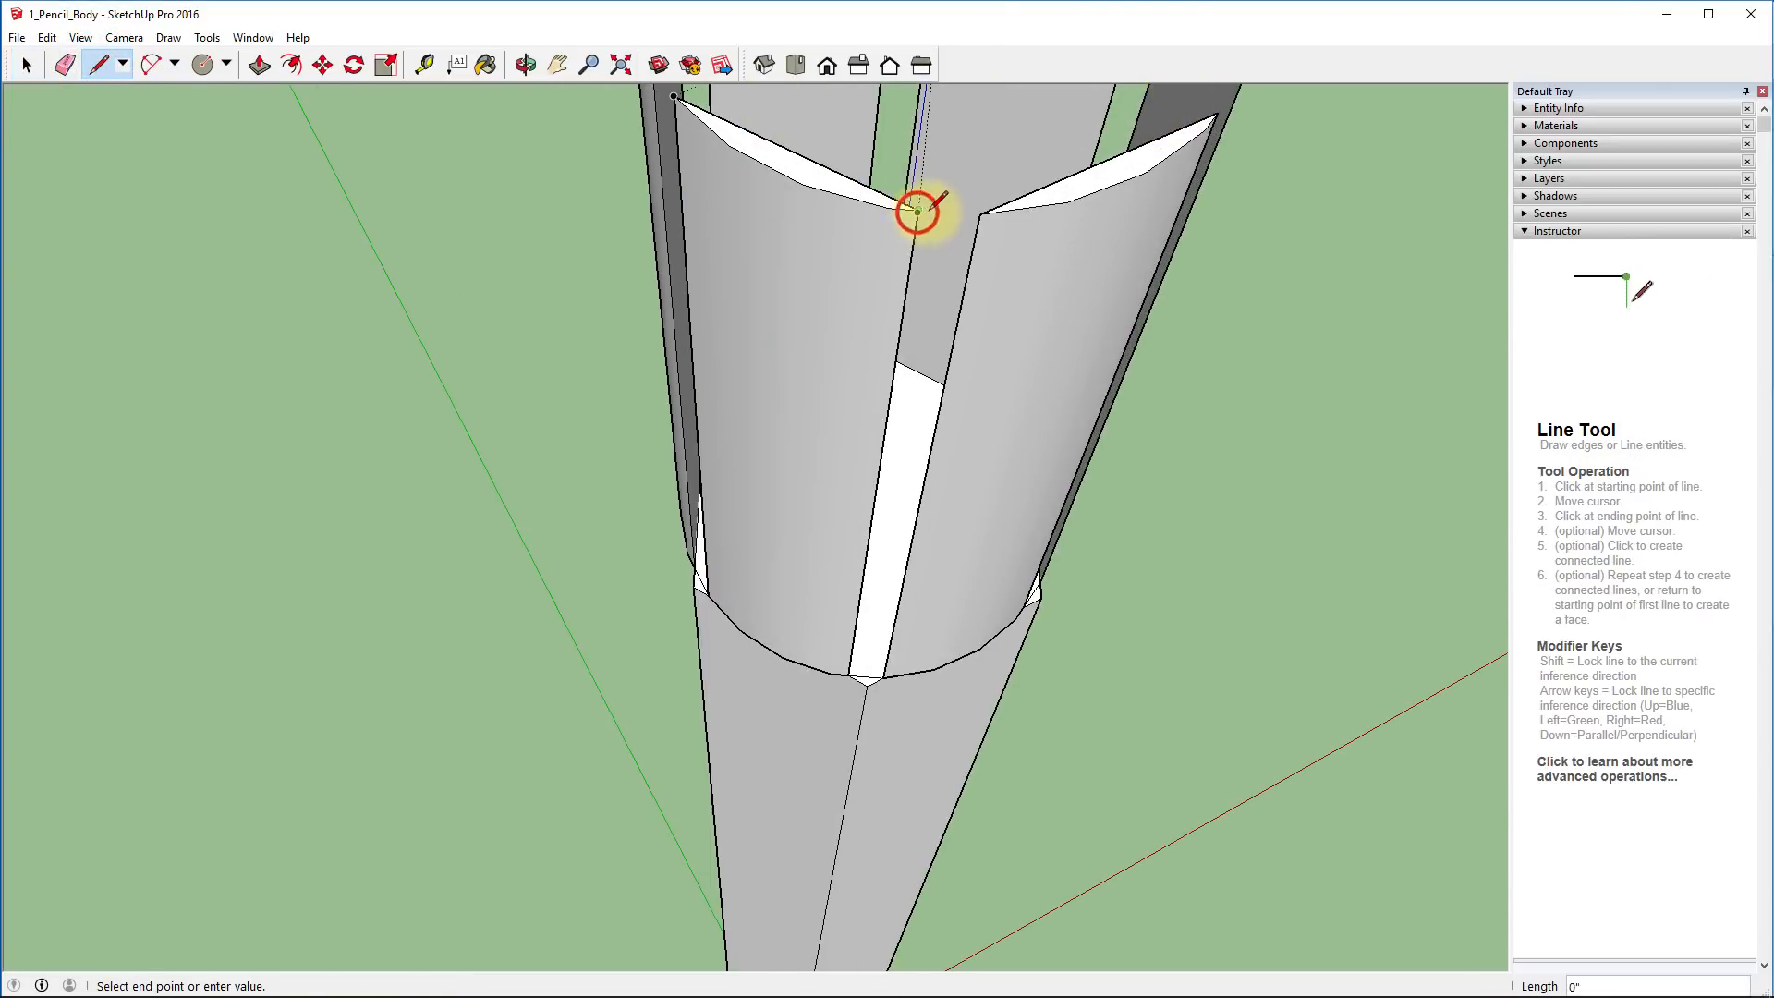
left_click(977, 217)
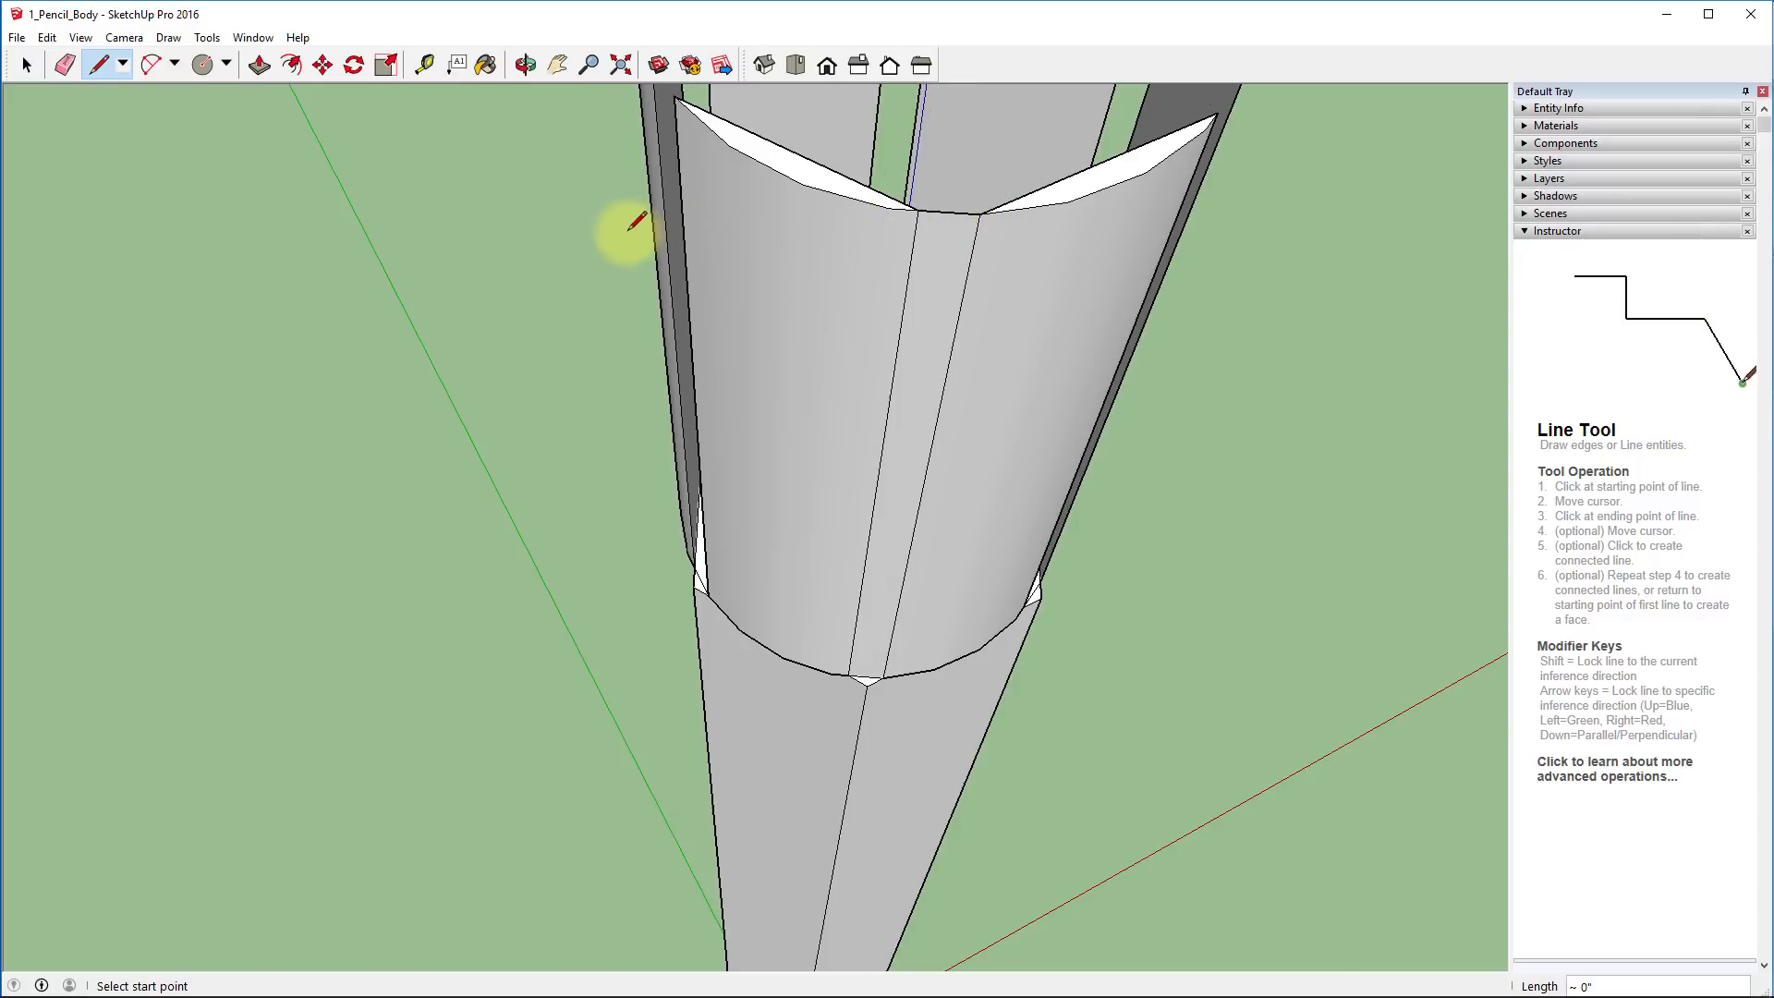
Draw lines between the top corners of the other raised segments to close the remaining gaps around the pencil body
mouse_move(616, 222)
middle_mouse_down()
mouse_move(823, 475)
mouse_move(856, 479)
middle_mouse_up()
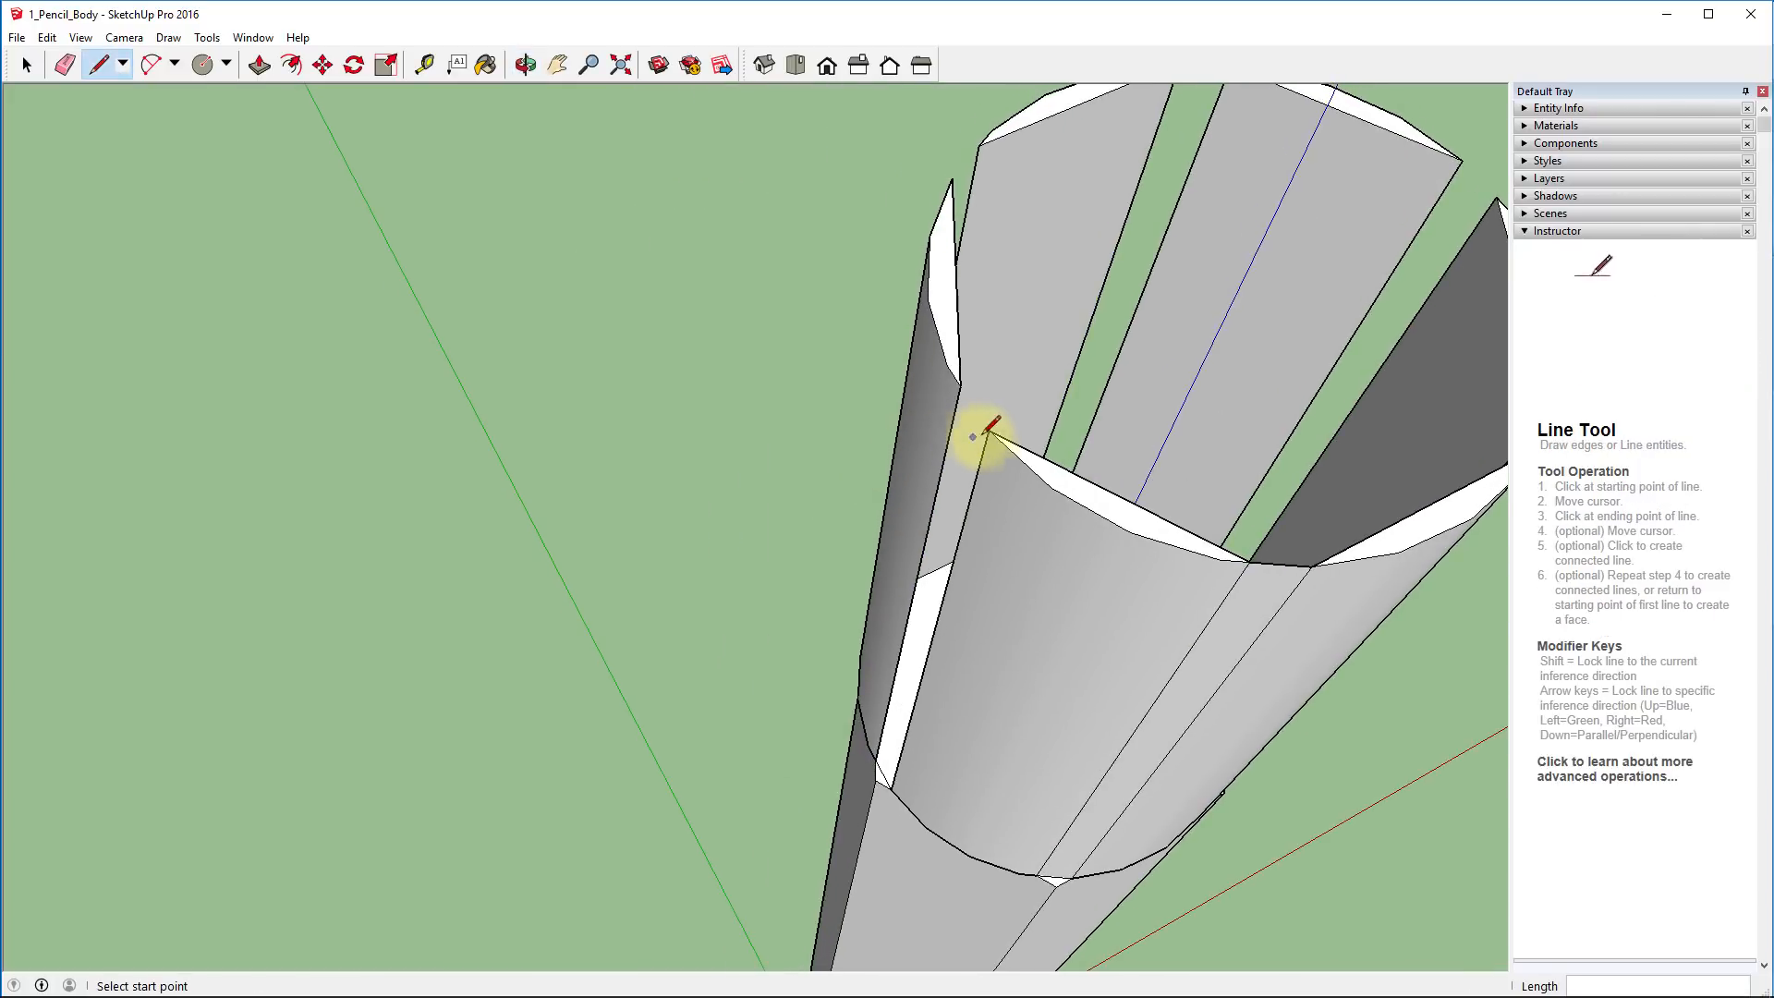
left_click(959, 386)
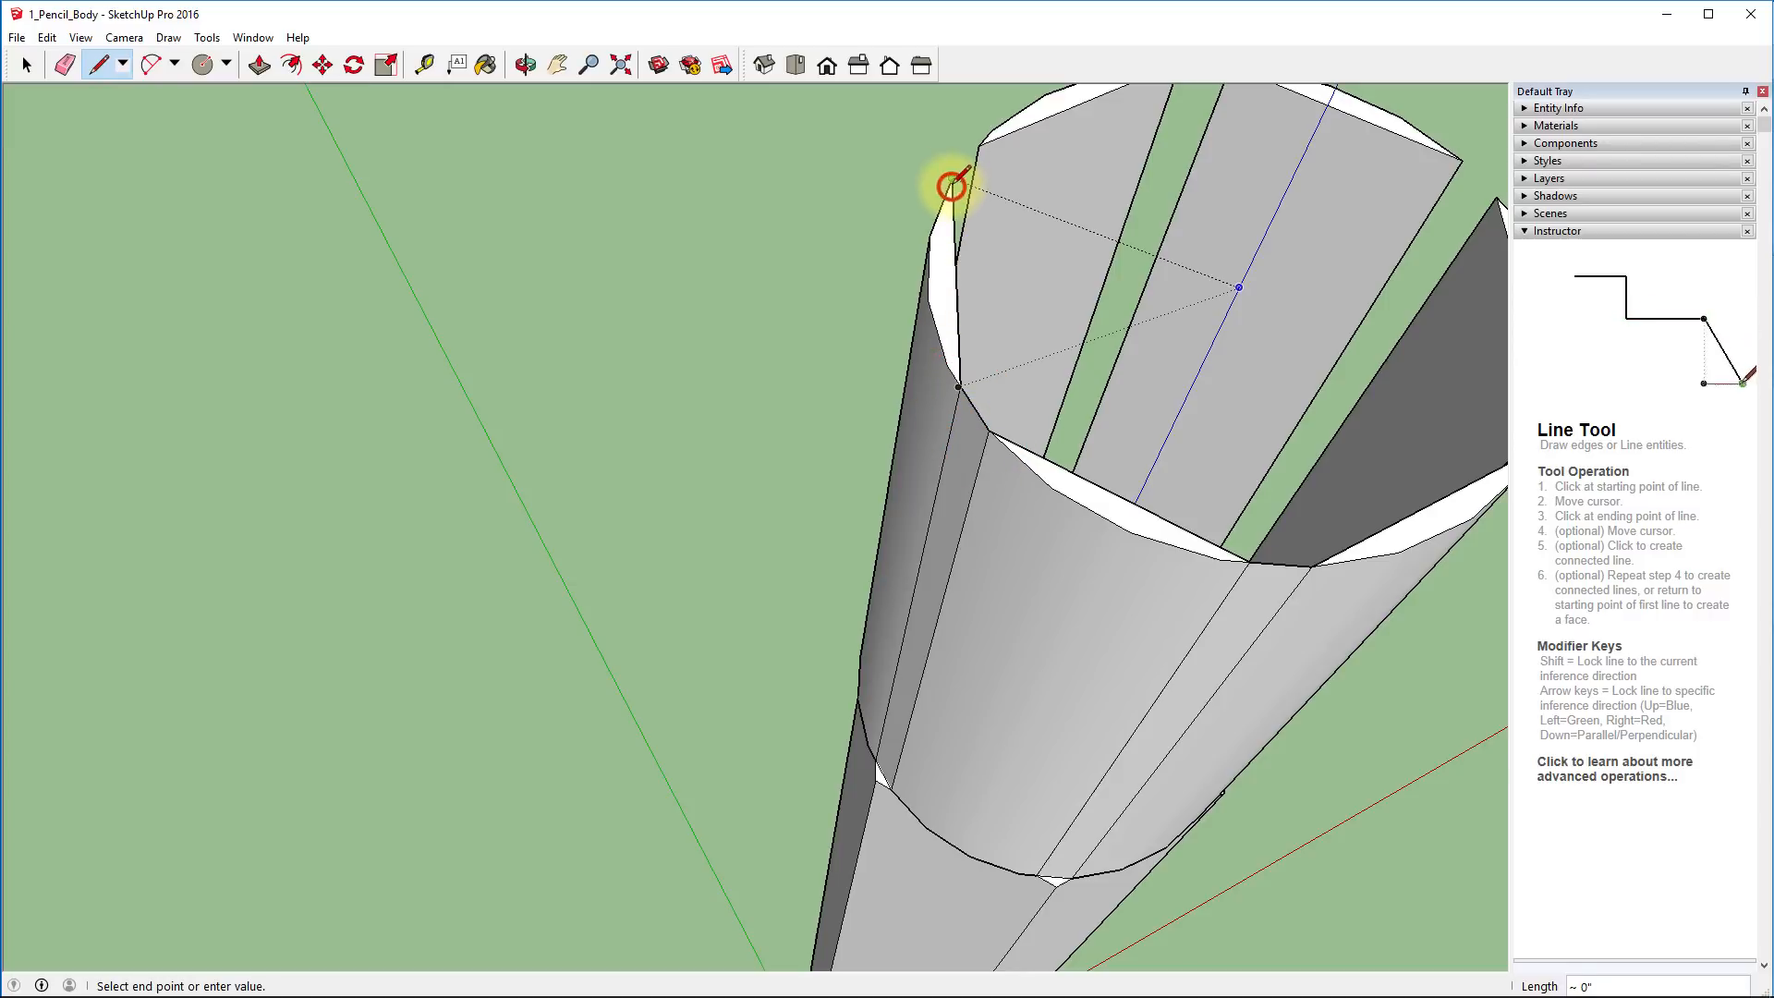
mouse_move(1228, 535)
middle_mouse_down()
mouse_move(723, 716)
mouse_move(851, 626)
middle_mouse_up()
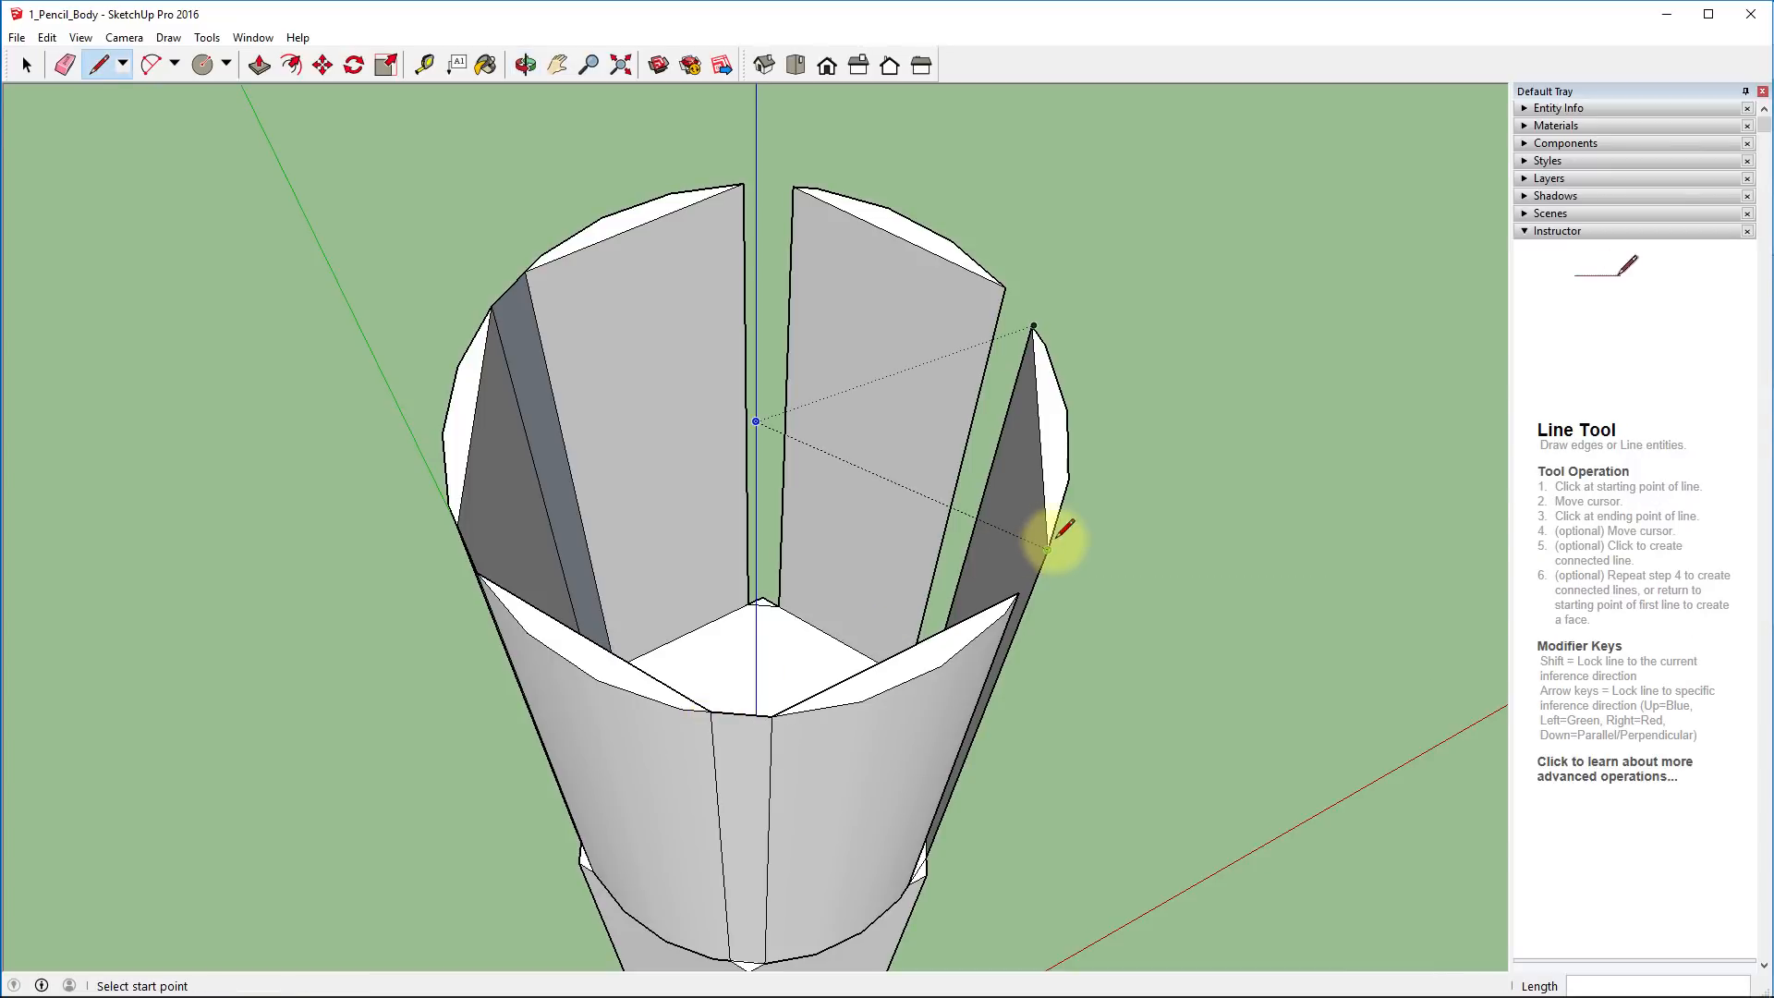
left_click(1020, 594)
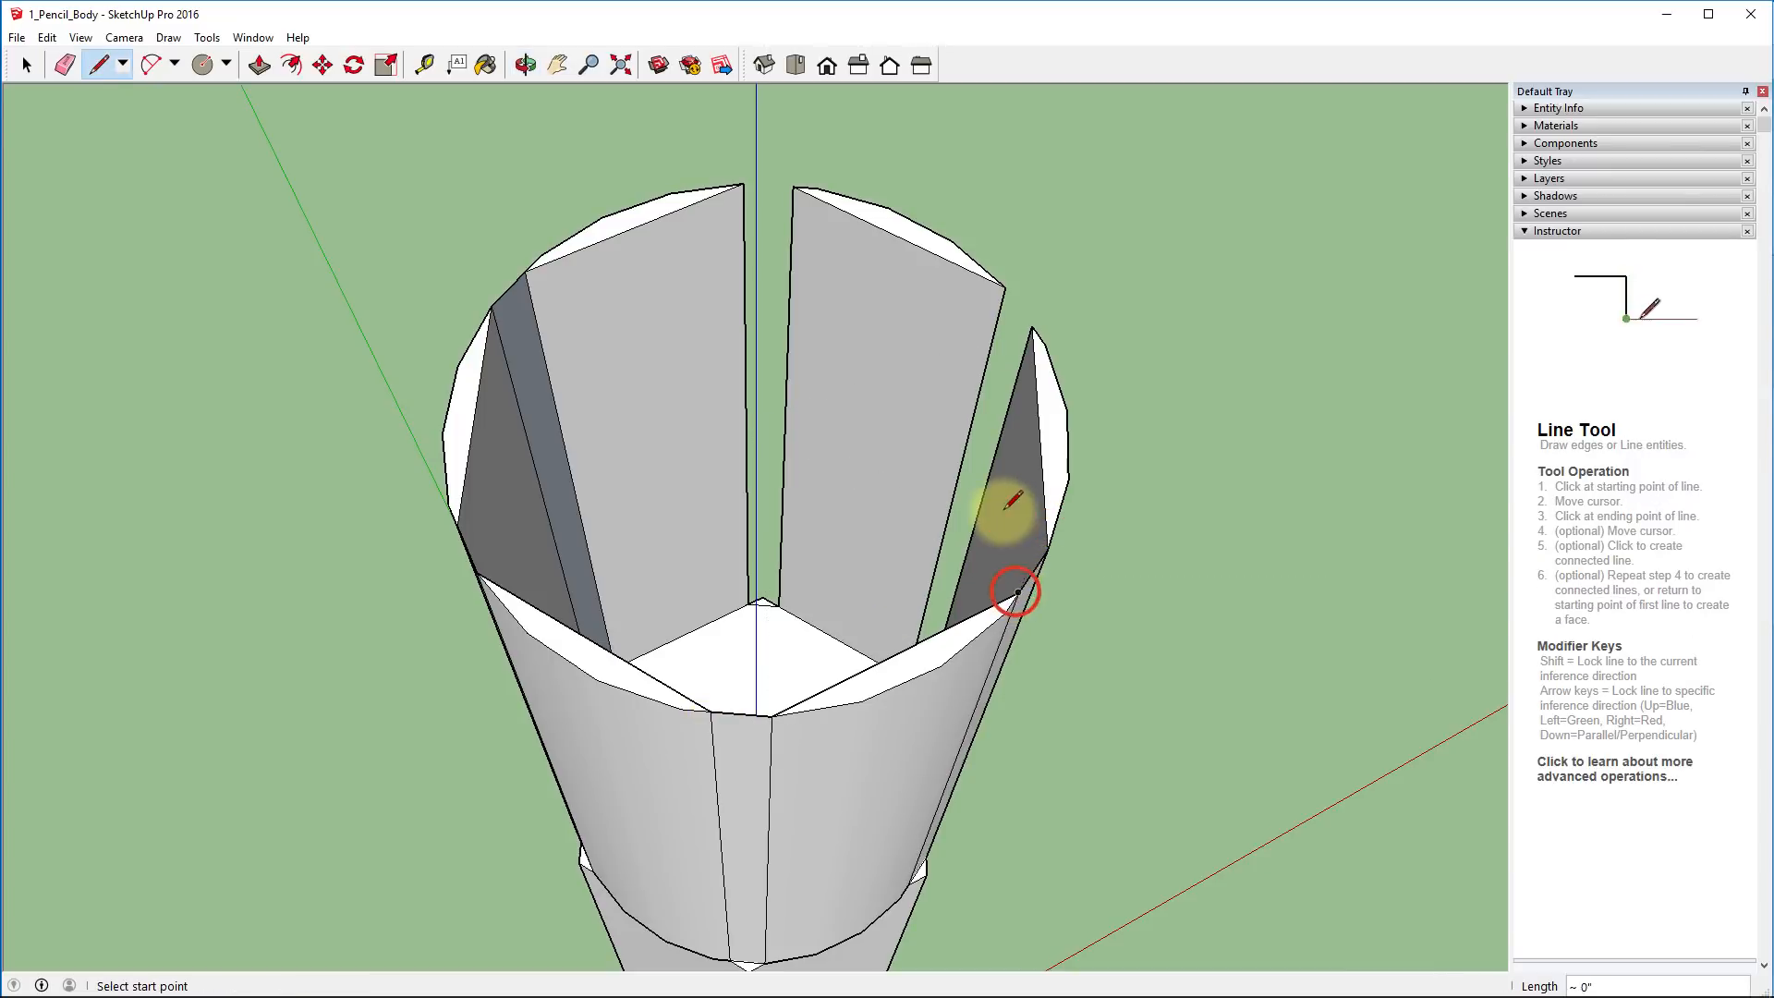
left_click(1006, 289)
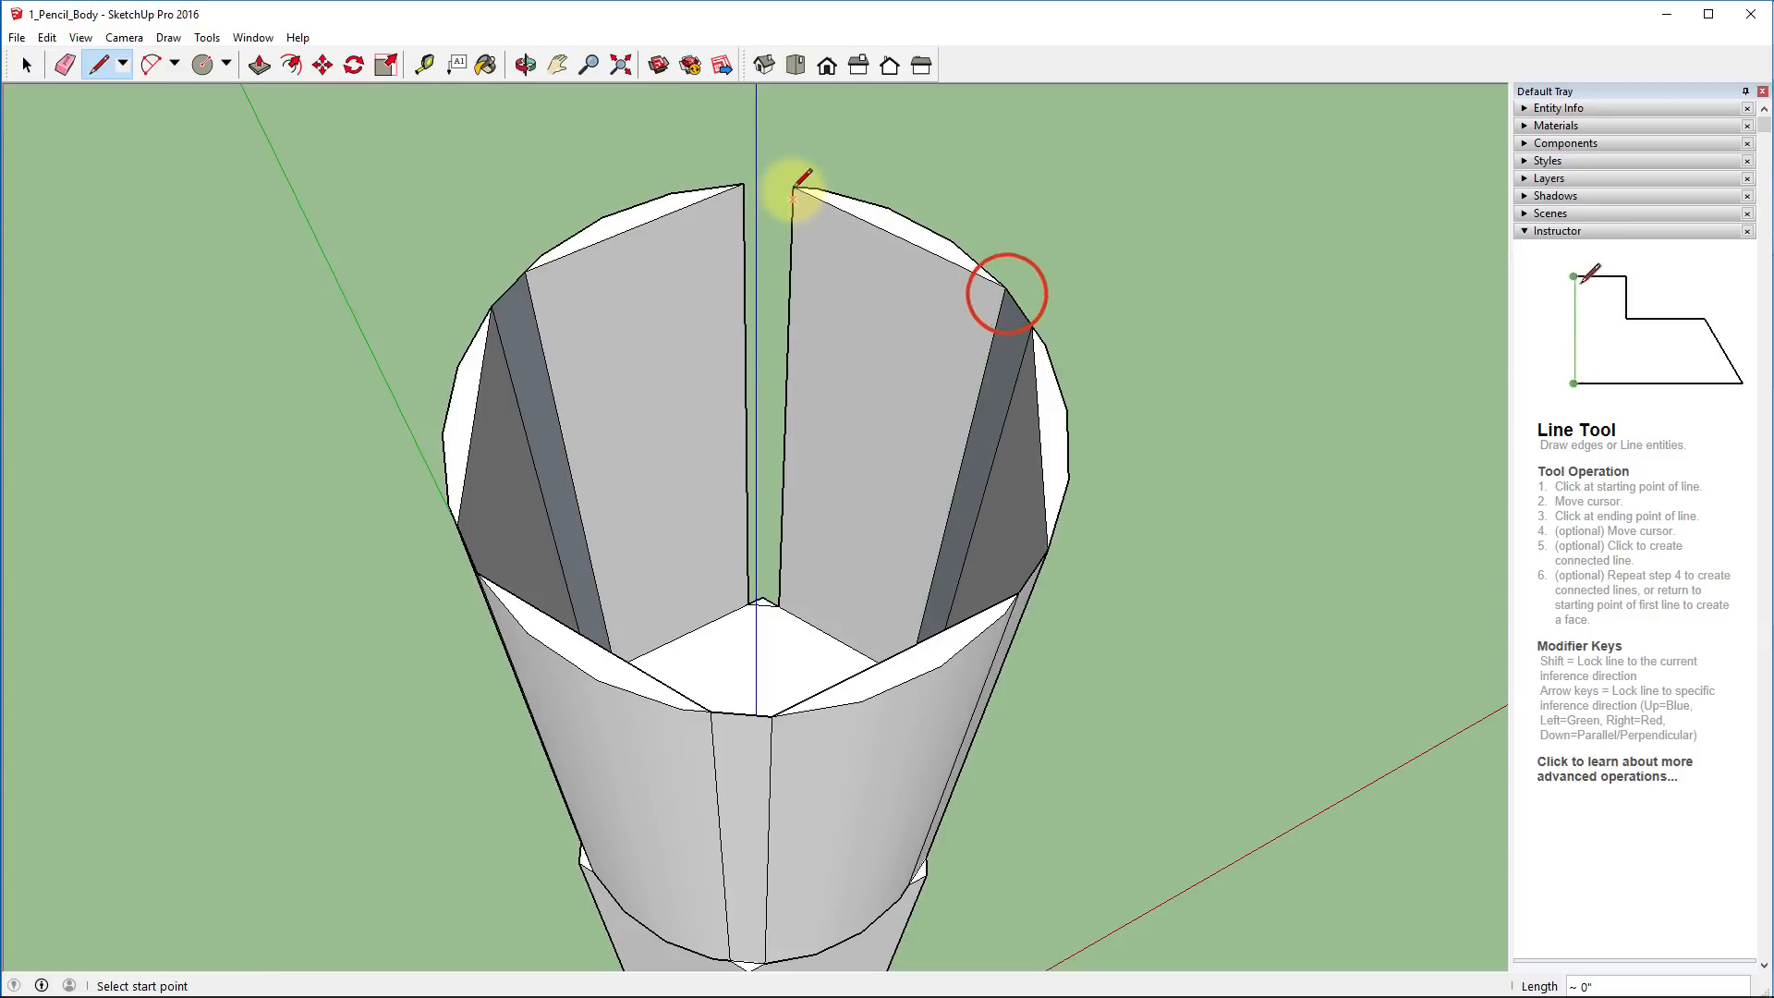
left_click(743, 184)
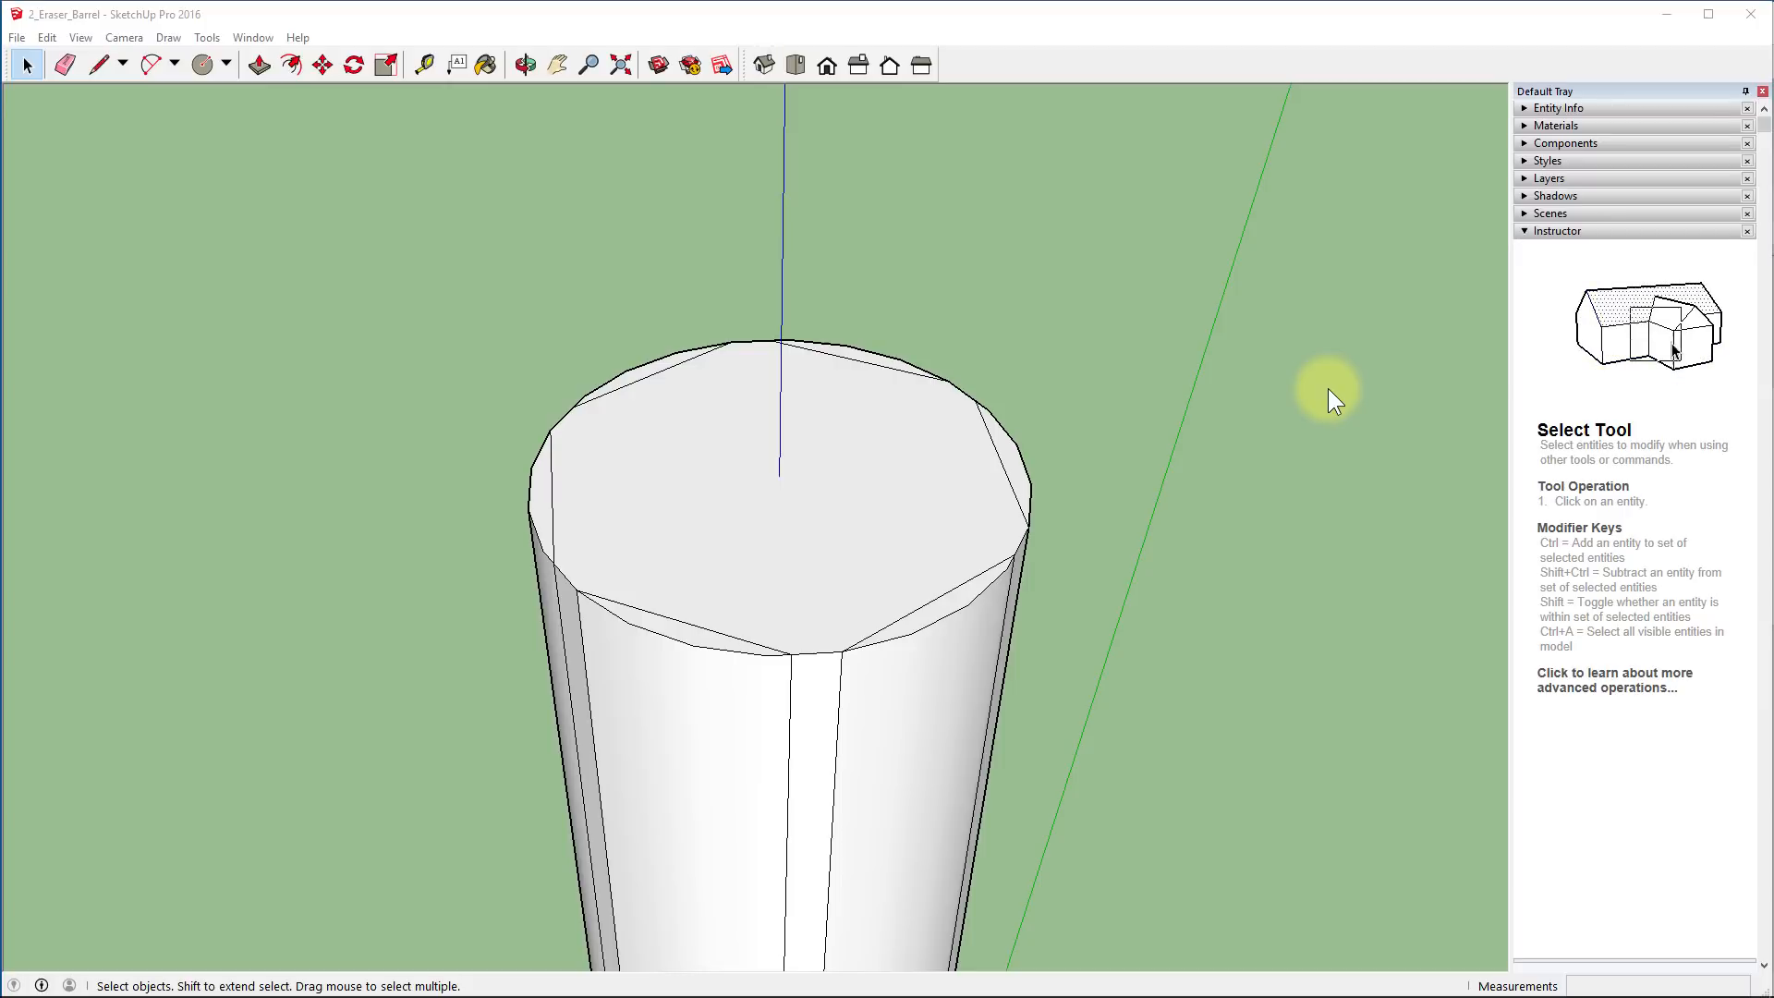
Draw a circle on the pencil's top face, centred on the blue axis and reaching out to a rim endpoint
left_click(224, 59)
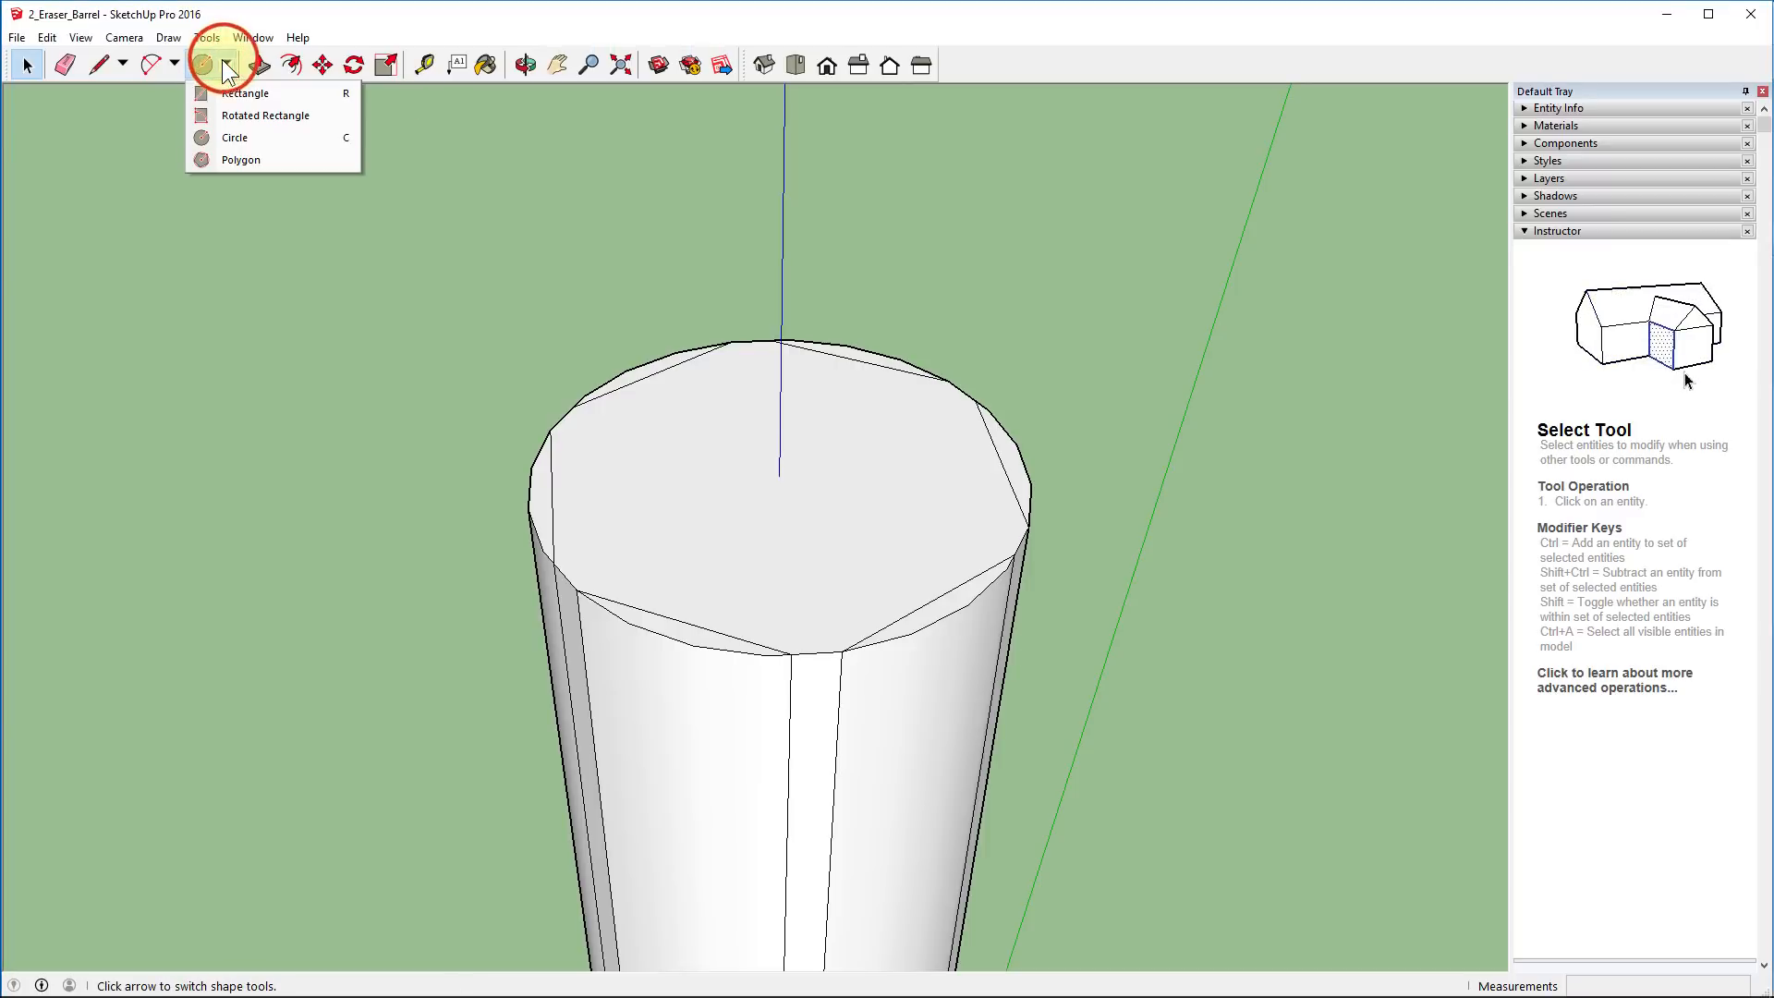
left_click(226, 136)
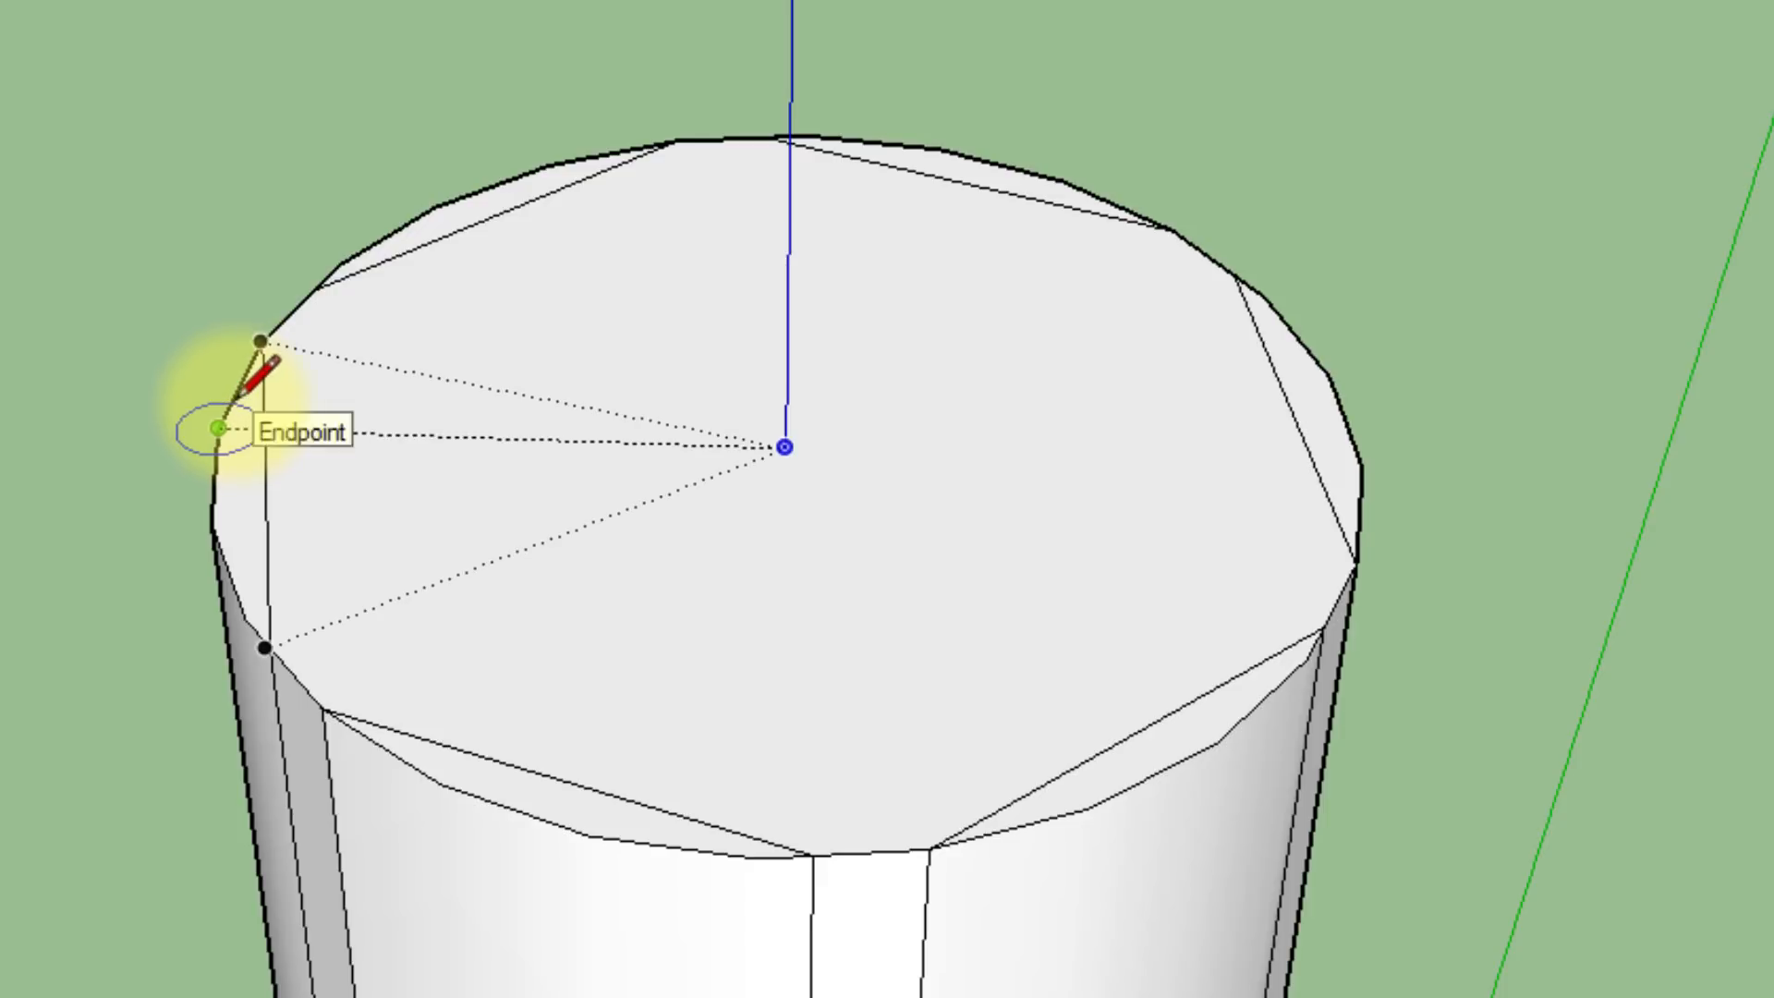
scroll(248, 390, "up", 3)
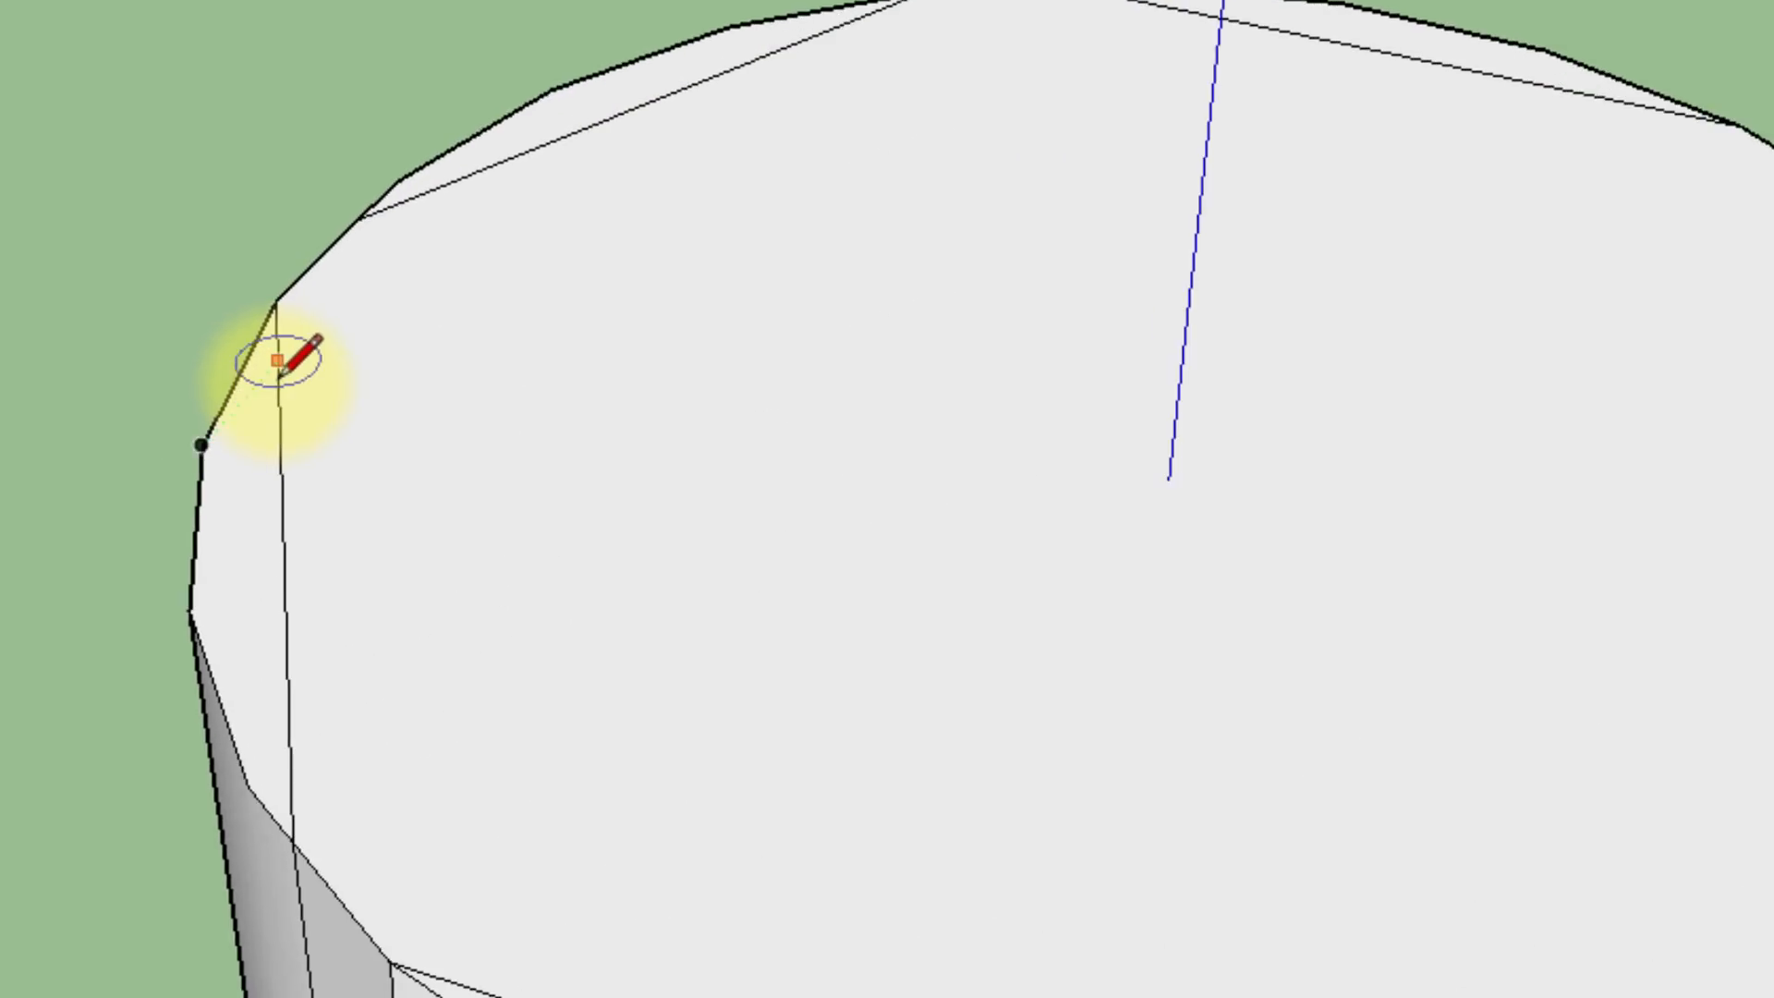
scroll(271, 390, "up", 3)
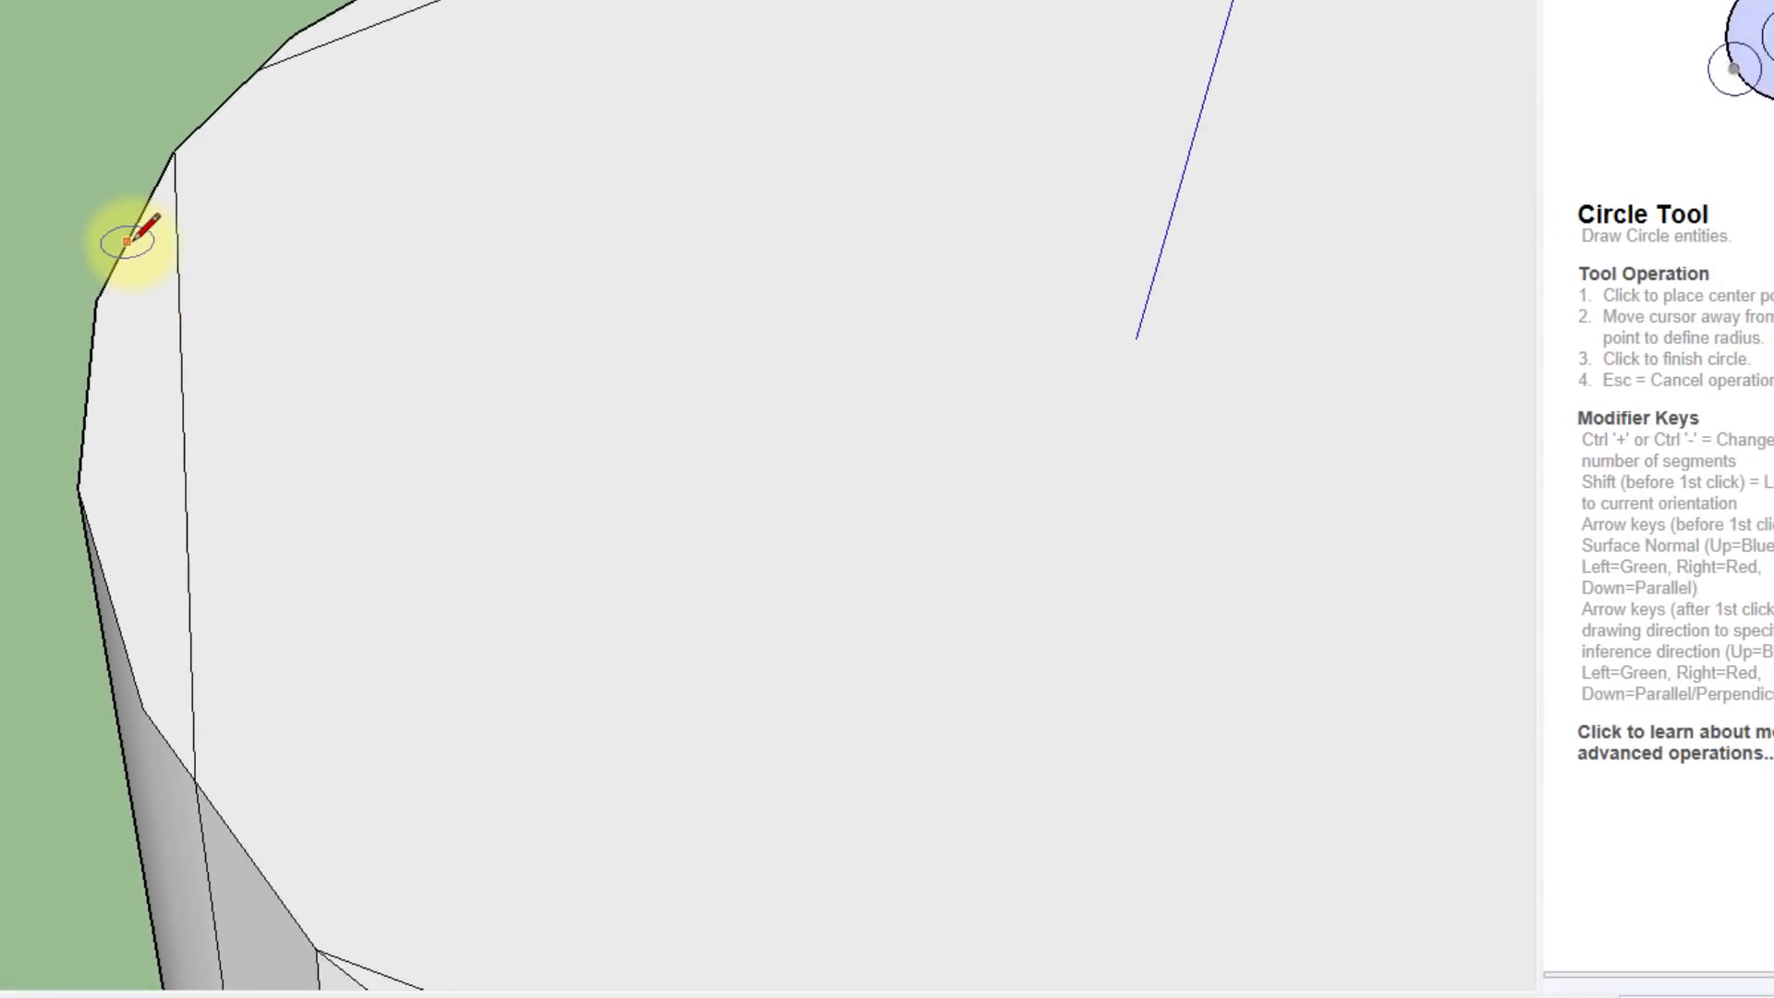
left_click(1137, 337)
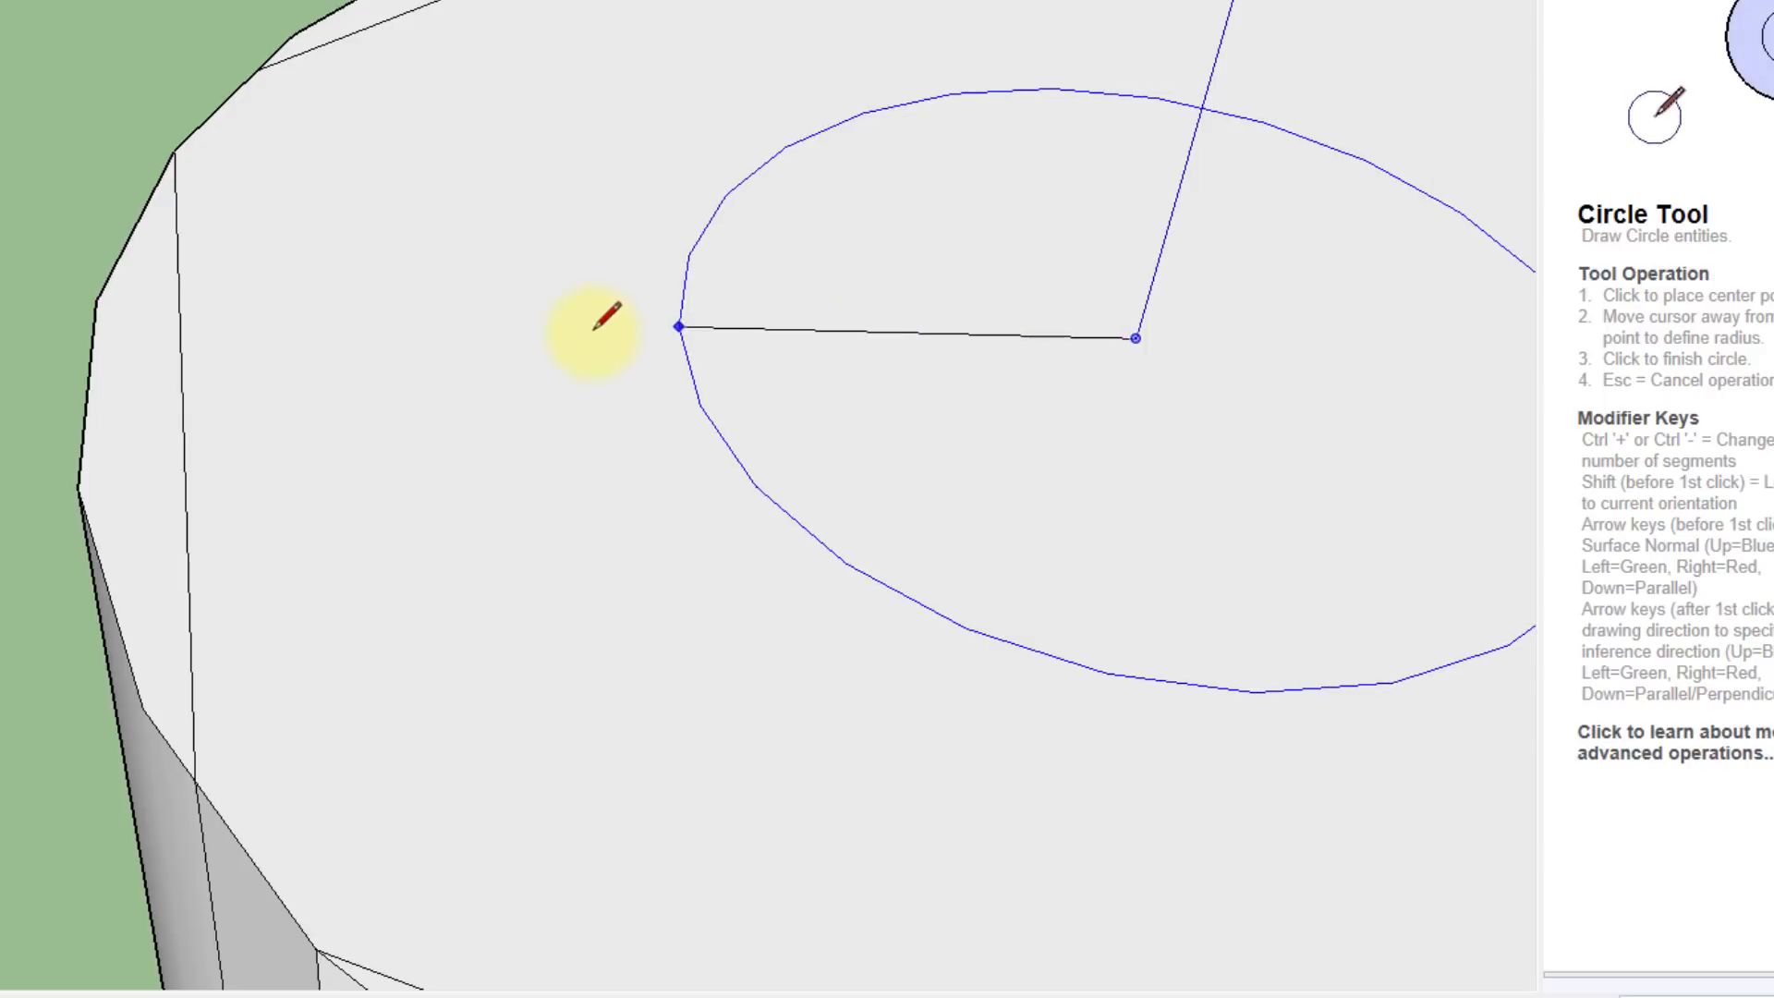
left_click(97, 301)
scroll(85, 304, "up", 5)
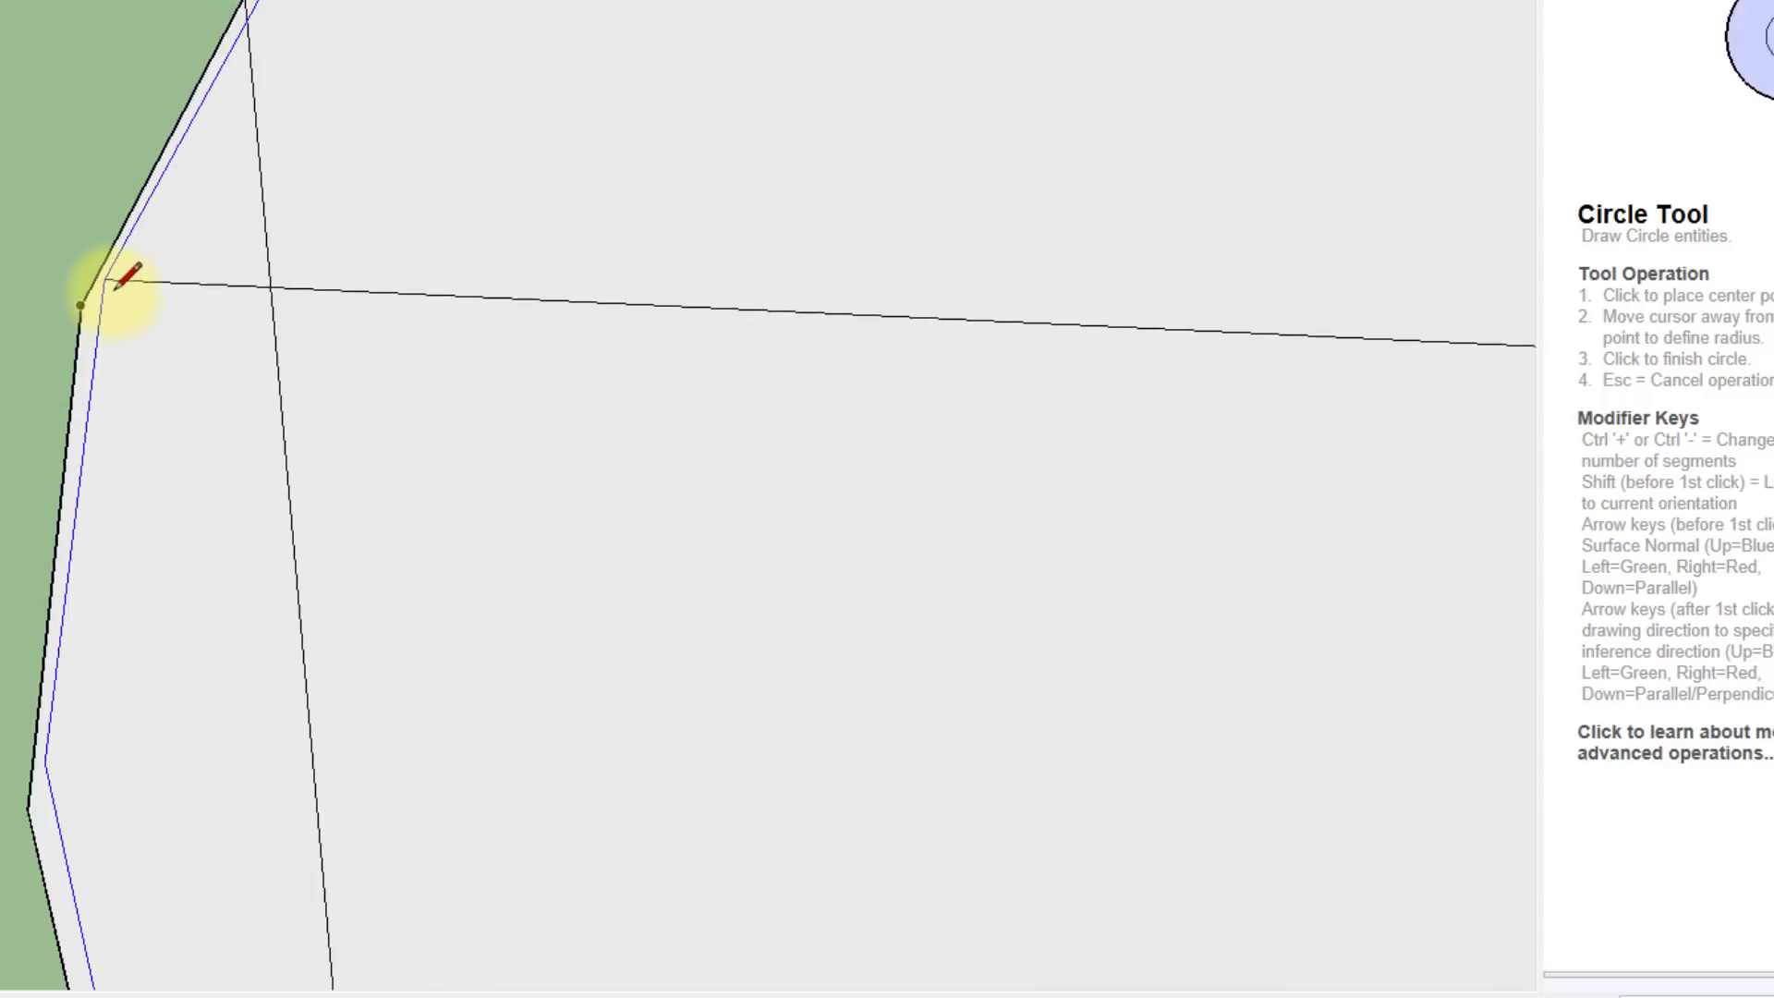
left_click(83, 303)
Try to Push/Pull a front rim segment upward without creating a new starting face
scroll(853, 442, "down", 1)
scroll(853, 443, "down", 3)
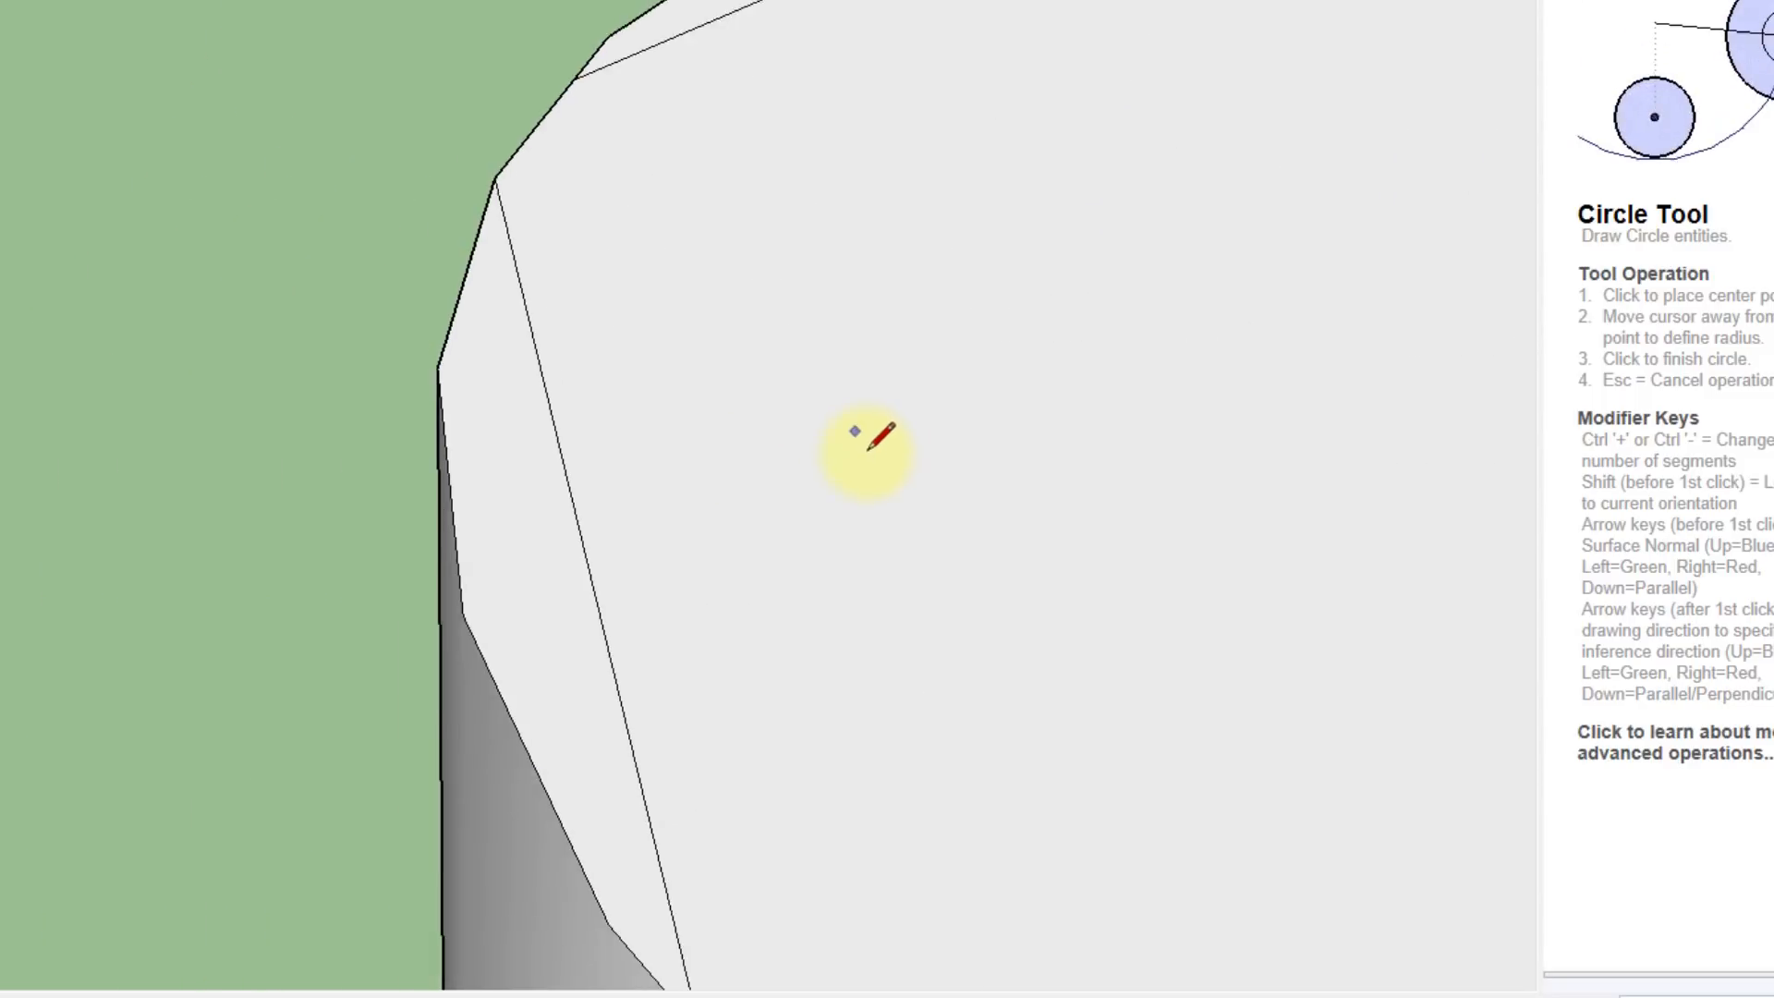
mouse_move(1140, 563)
middle_mouse_down("shift")
mouse_move(415, 314)
mouse_move(166, 302)
mouse_move(71, 317)
middle_mouse_up("shift")
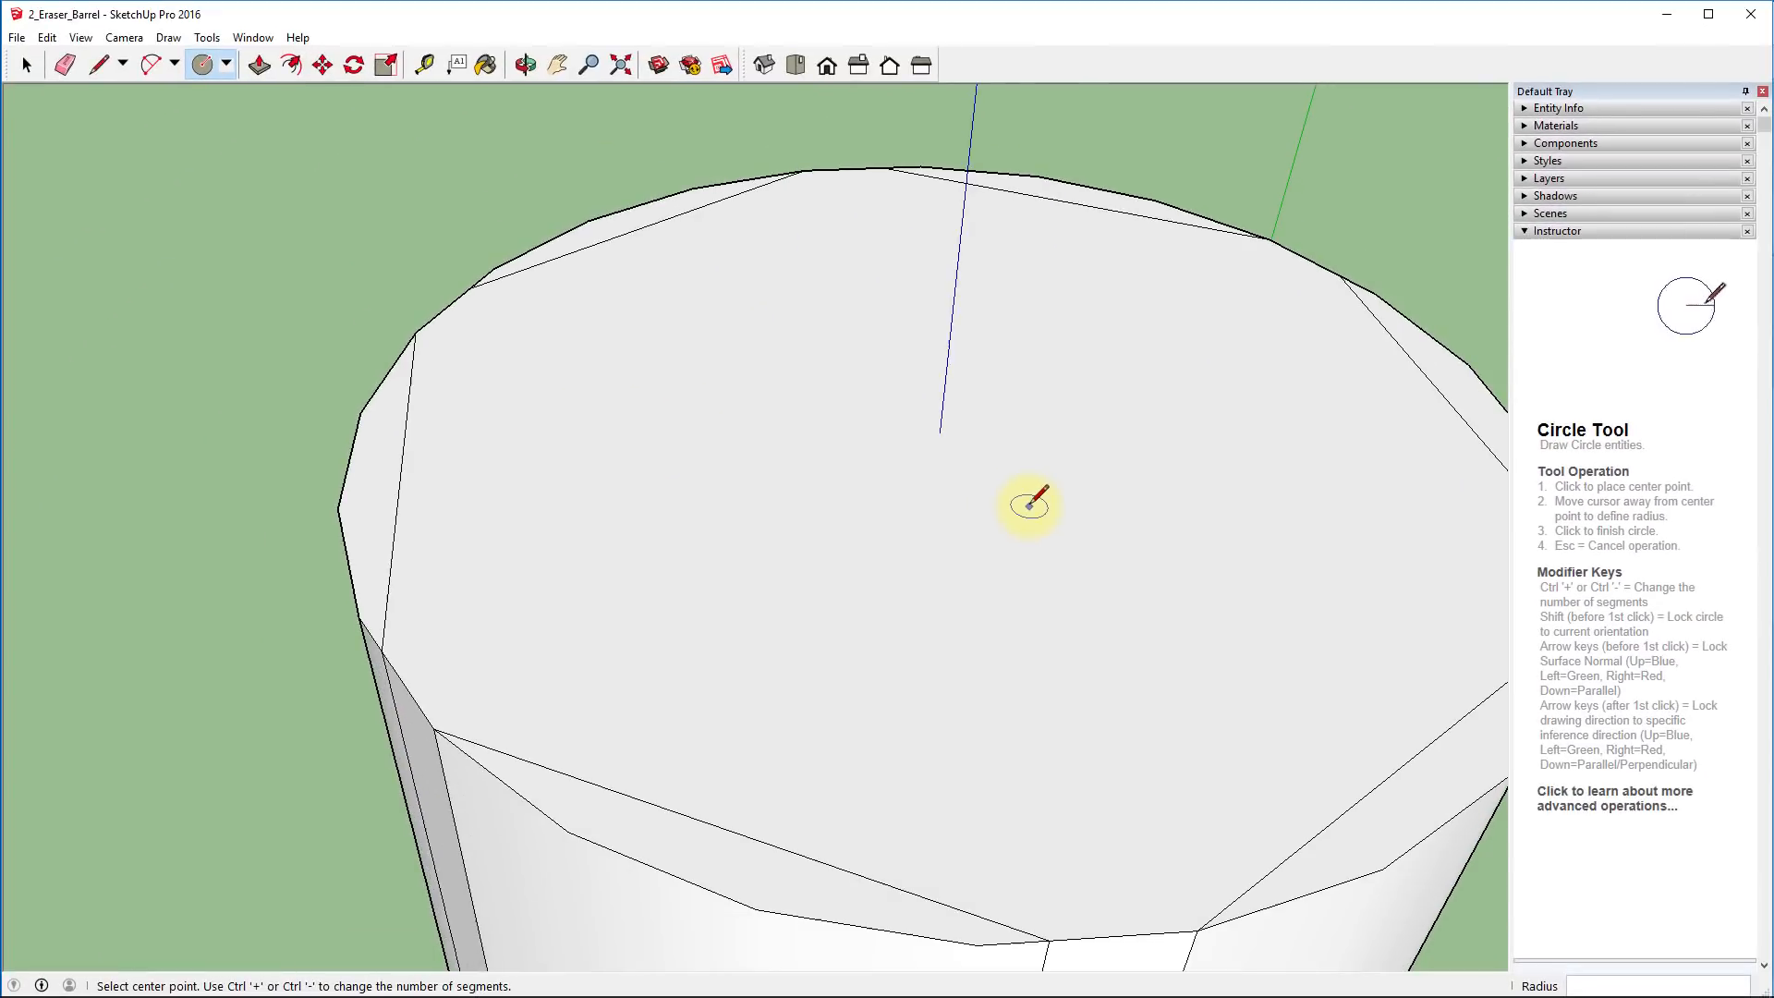
scroll(1030, 503, "down", 2)
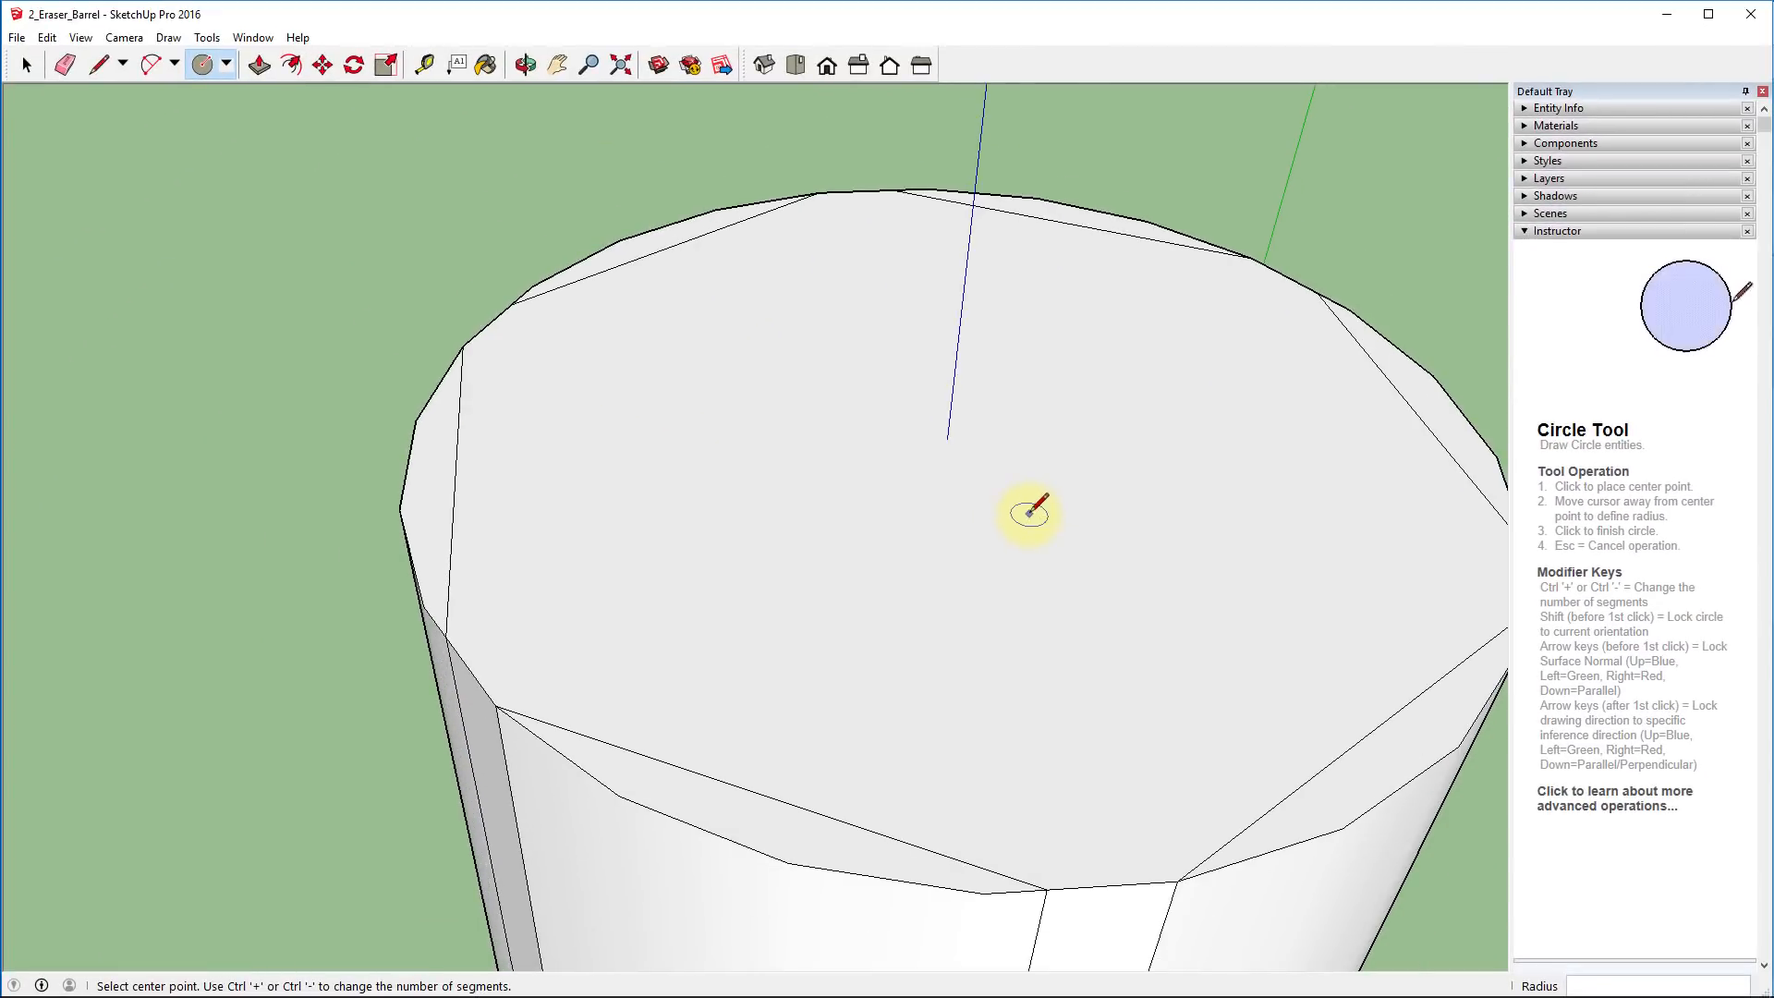
middle_click_drag(1228, 606, 1049, 584, "shift")
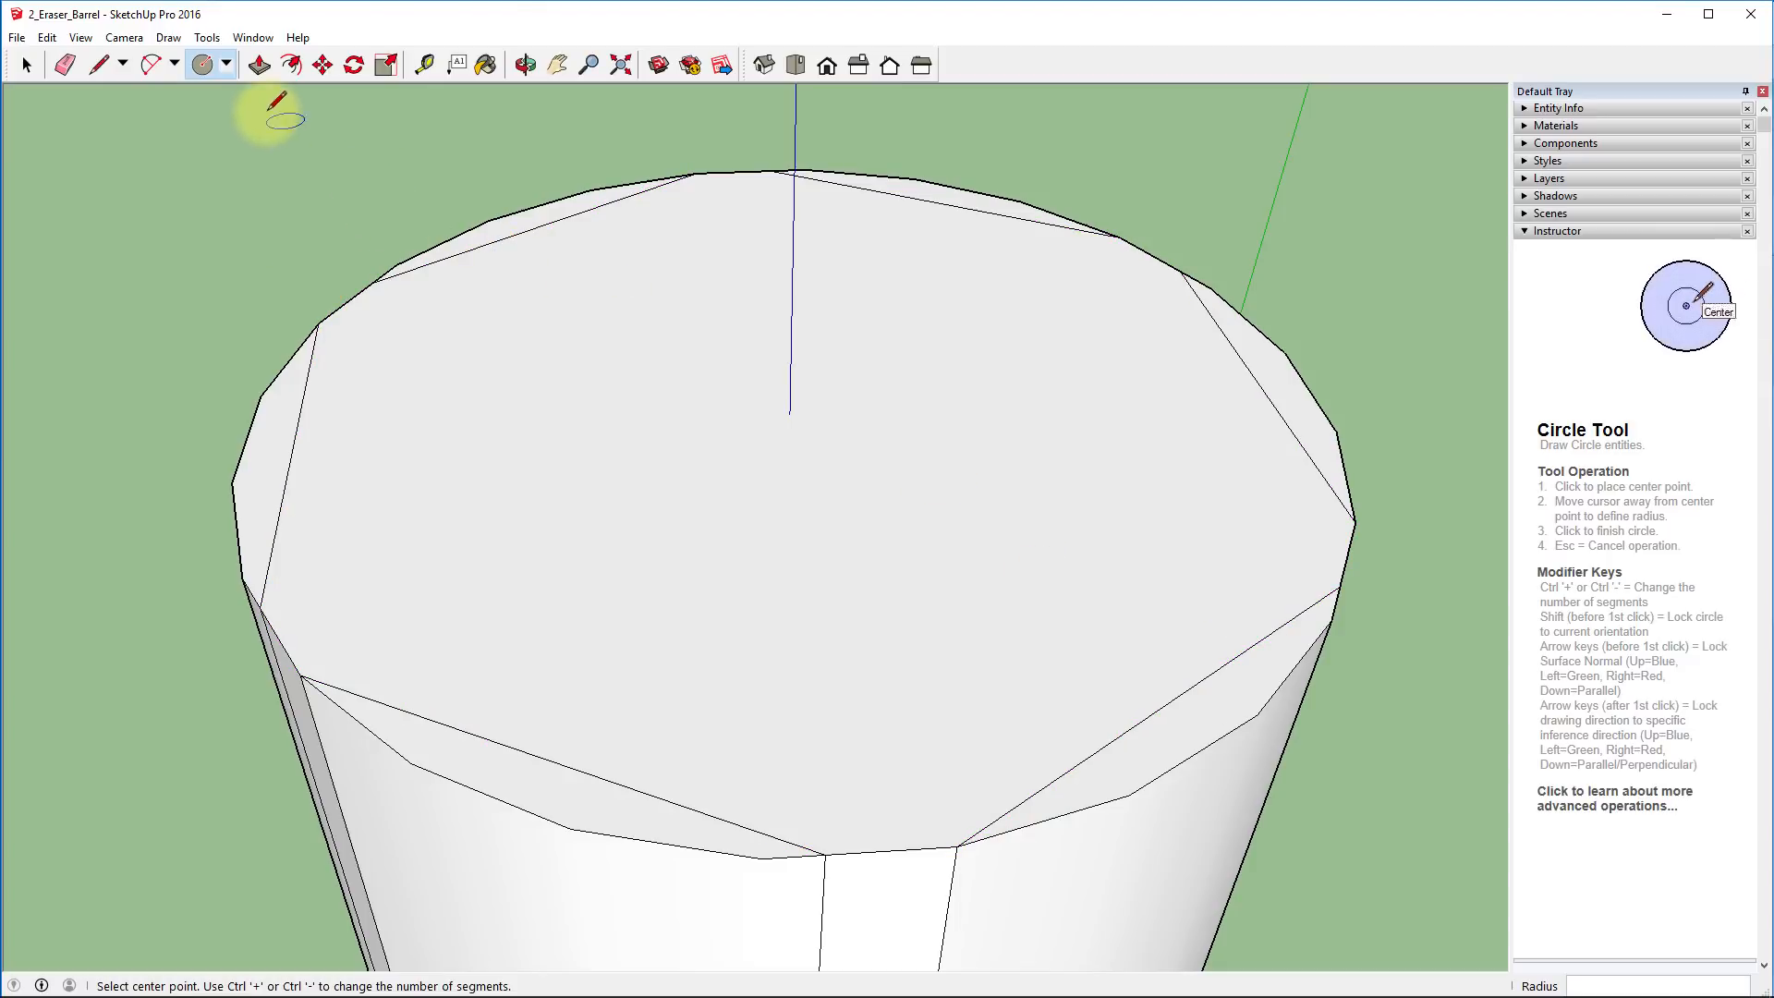
left_click(262, 65)
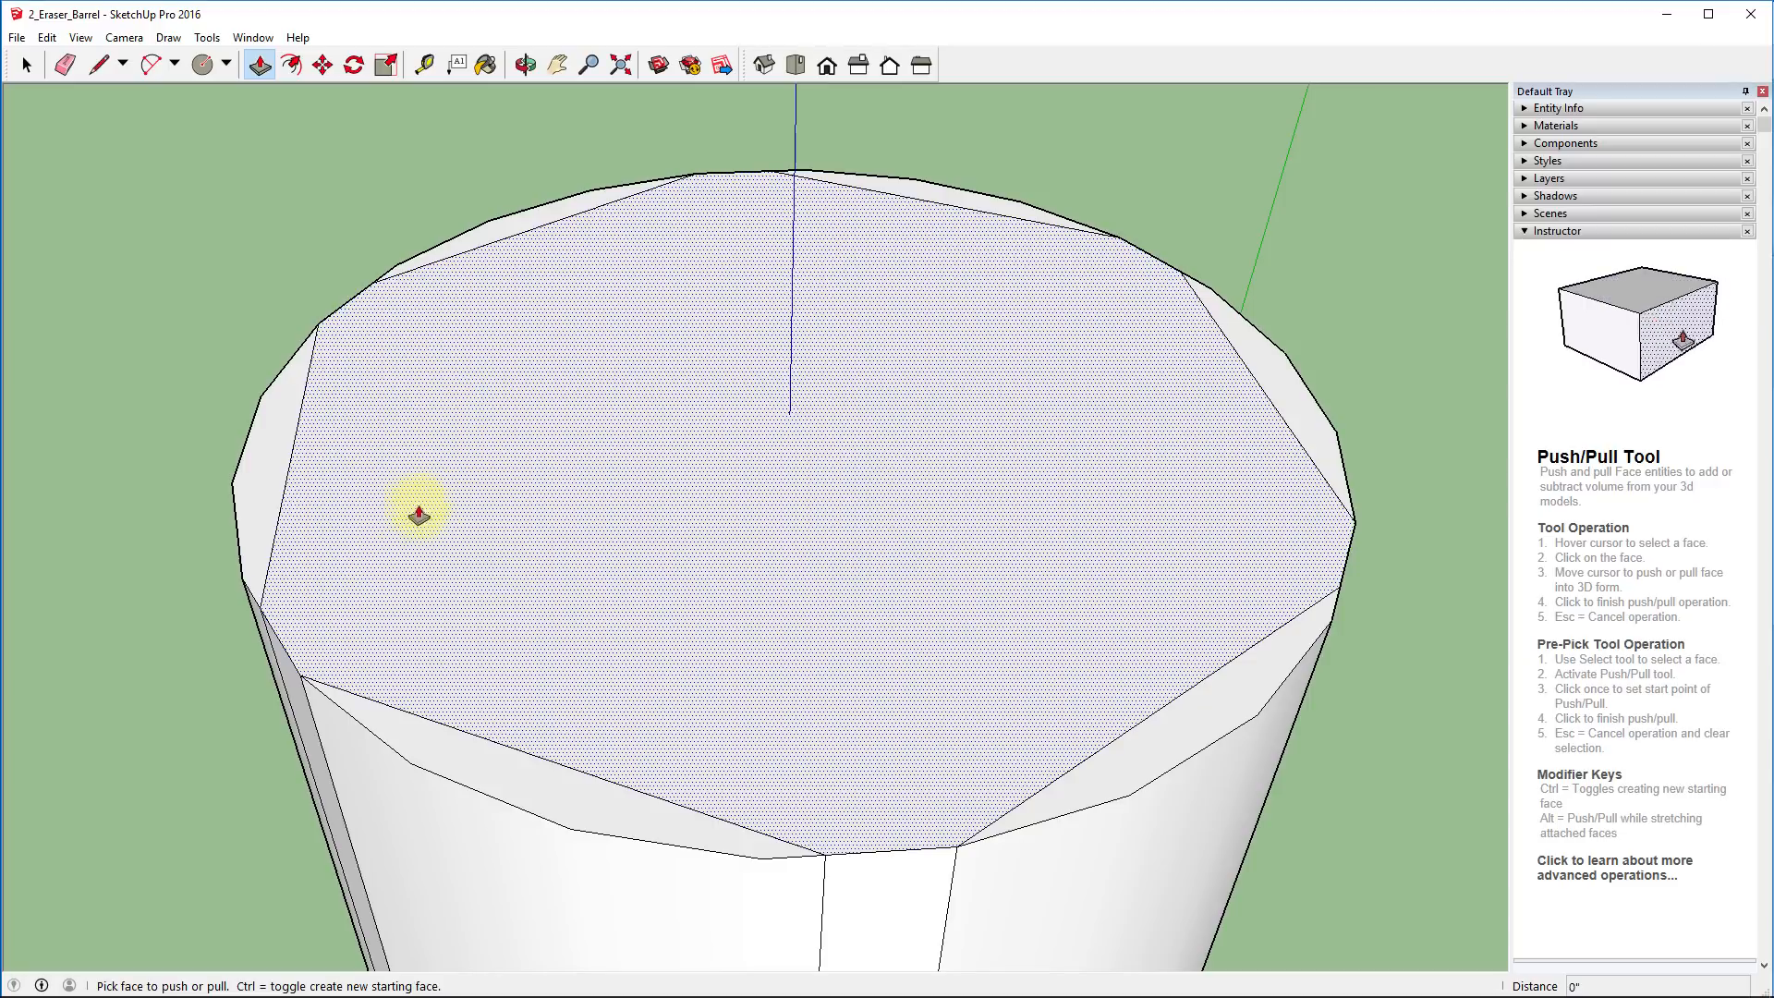
left_click(257, 513)
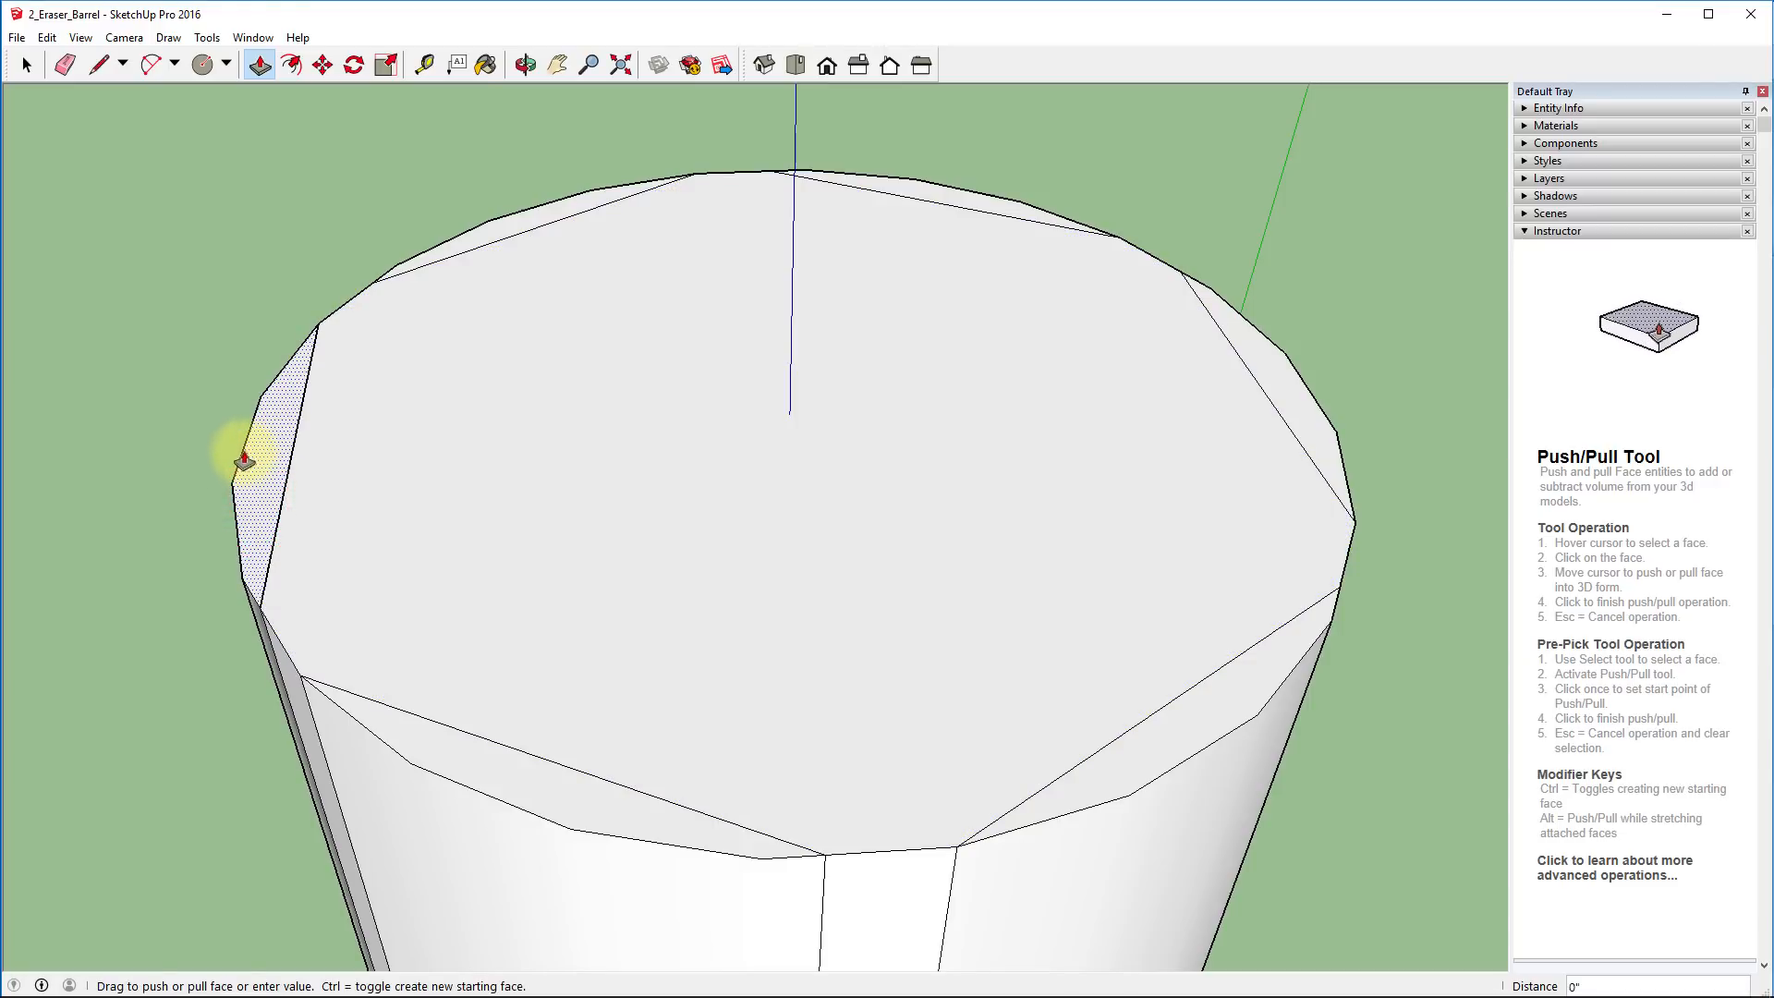
left_click(244, 468)
left_click(467, 756)
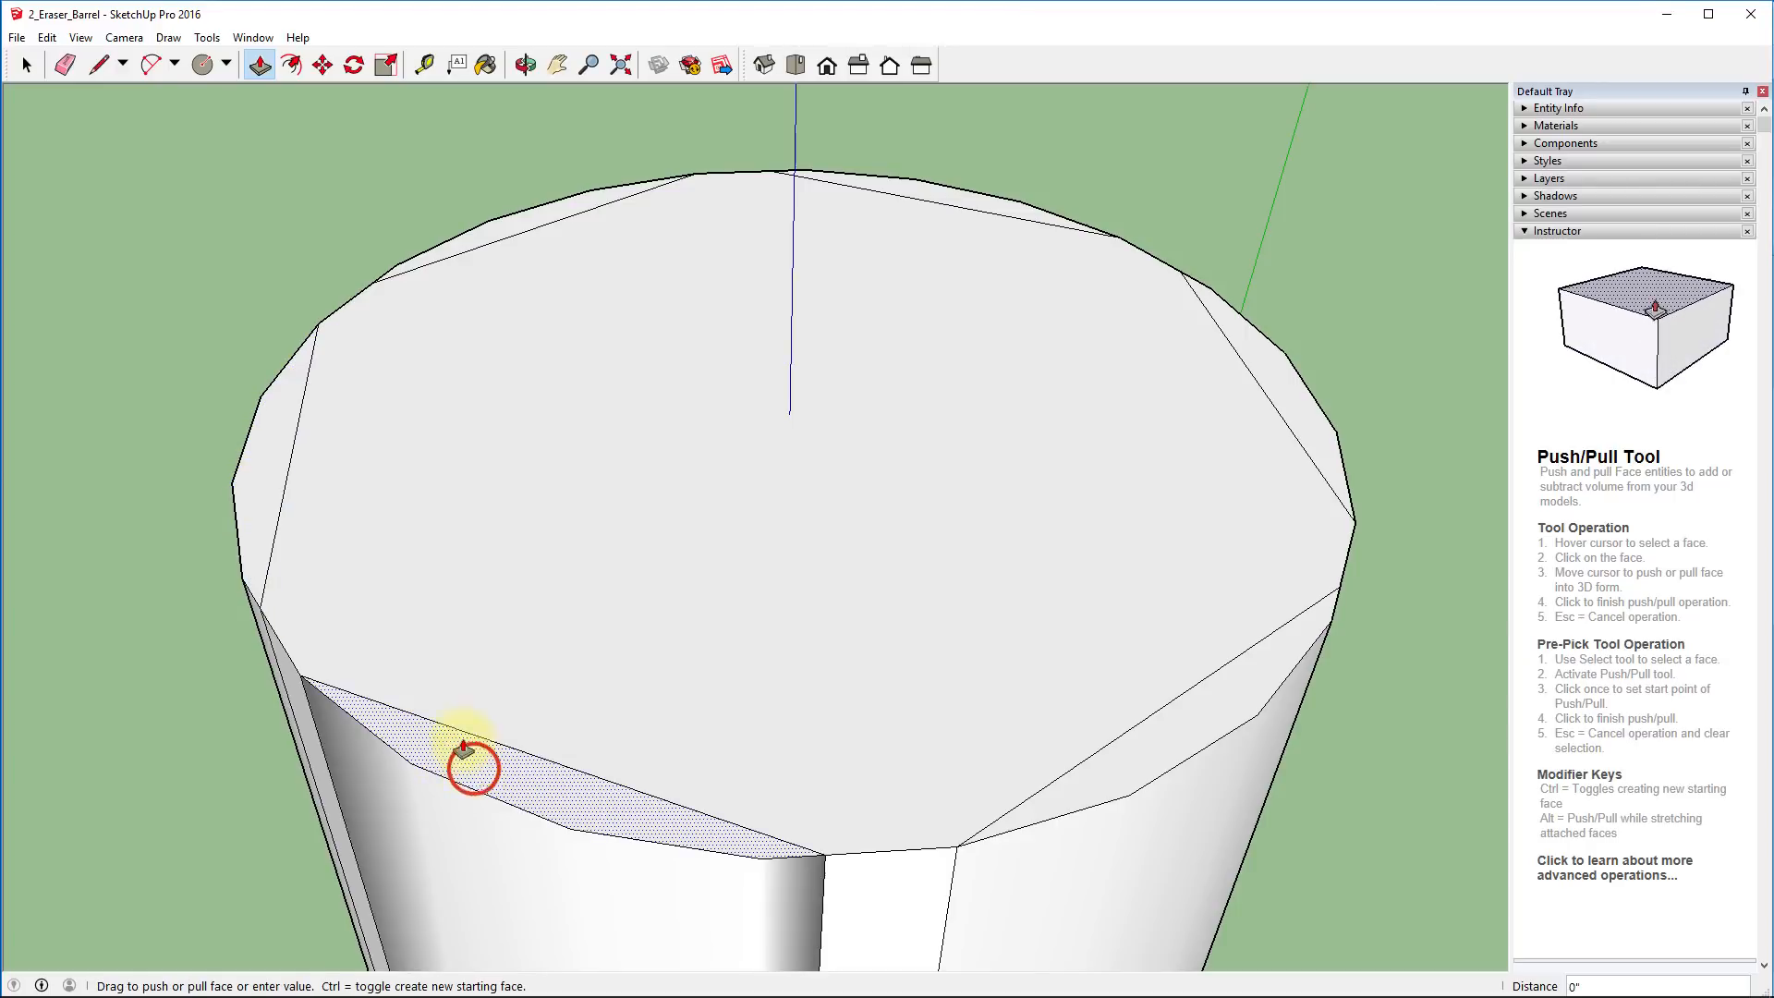
left_click(479, 761)
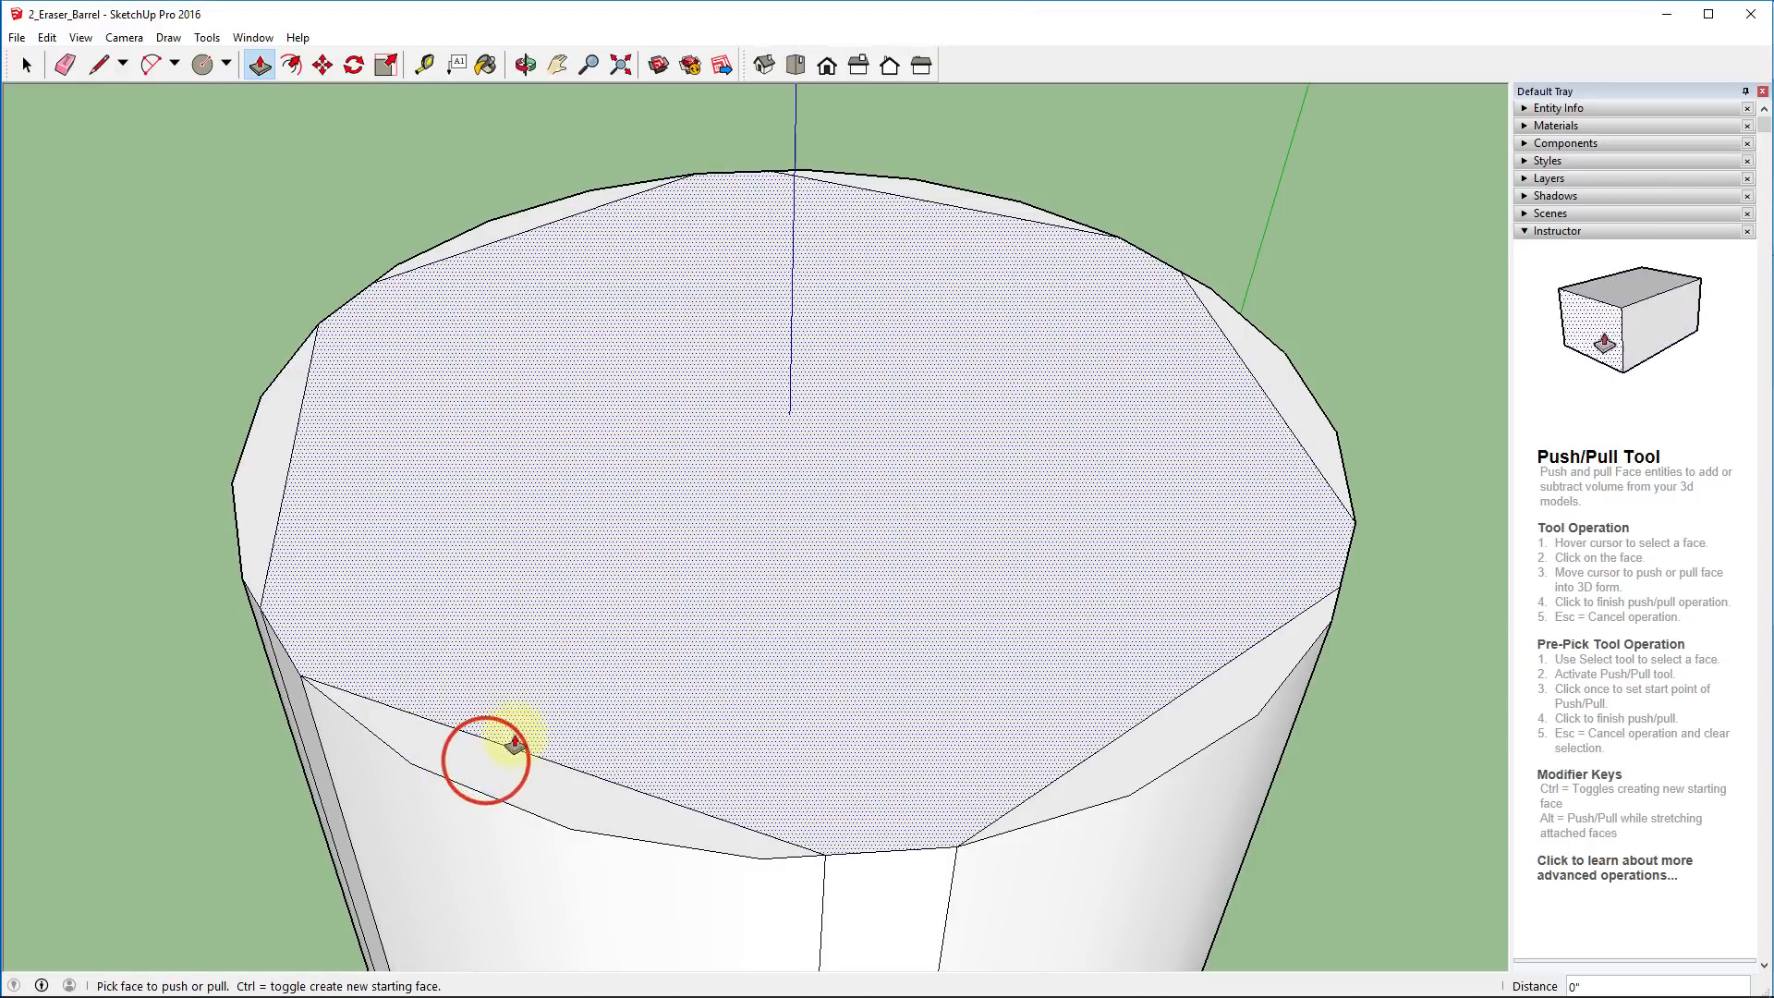
left_click(487, 788)
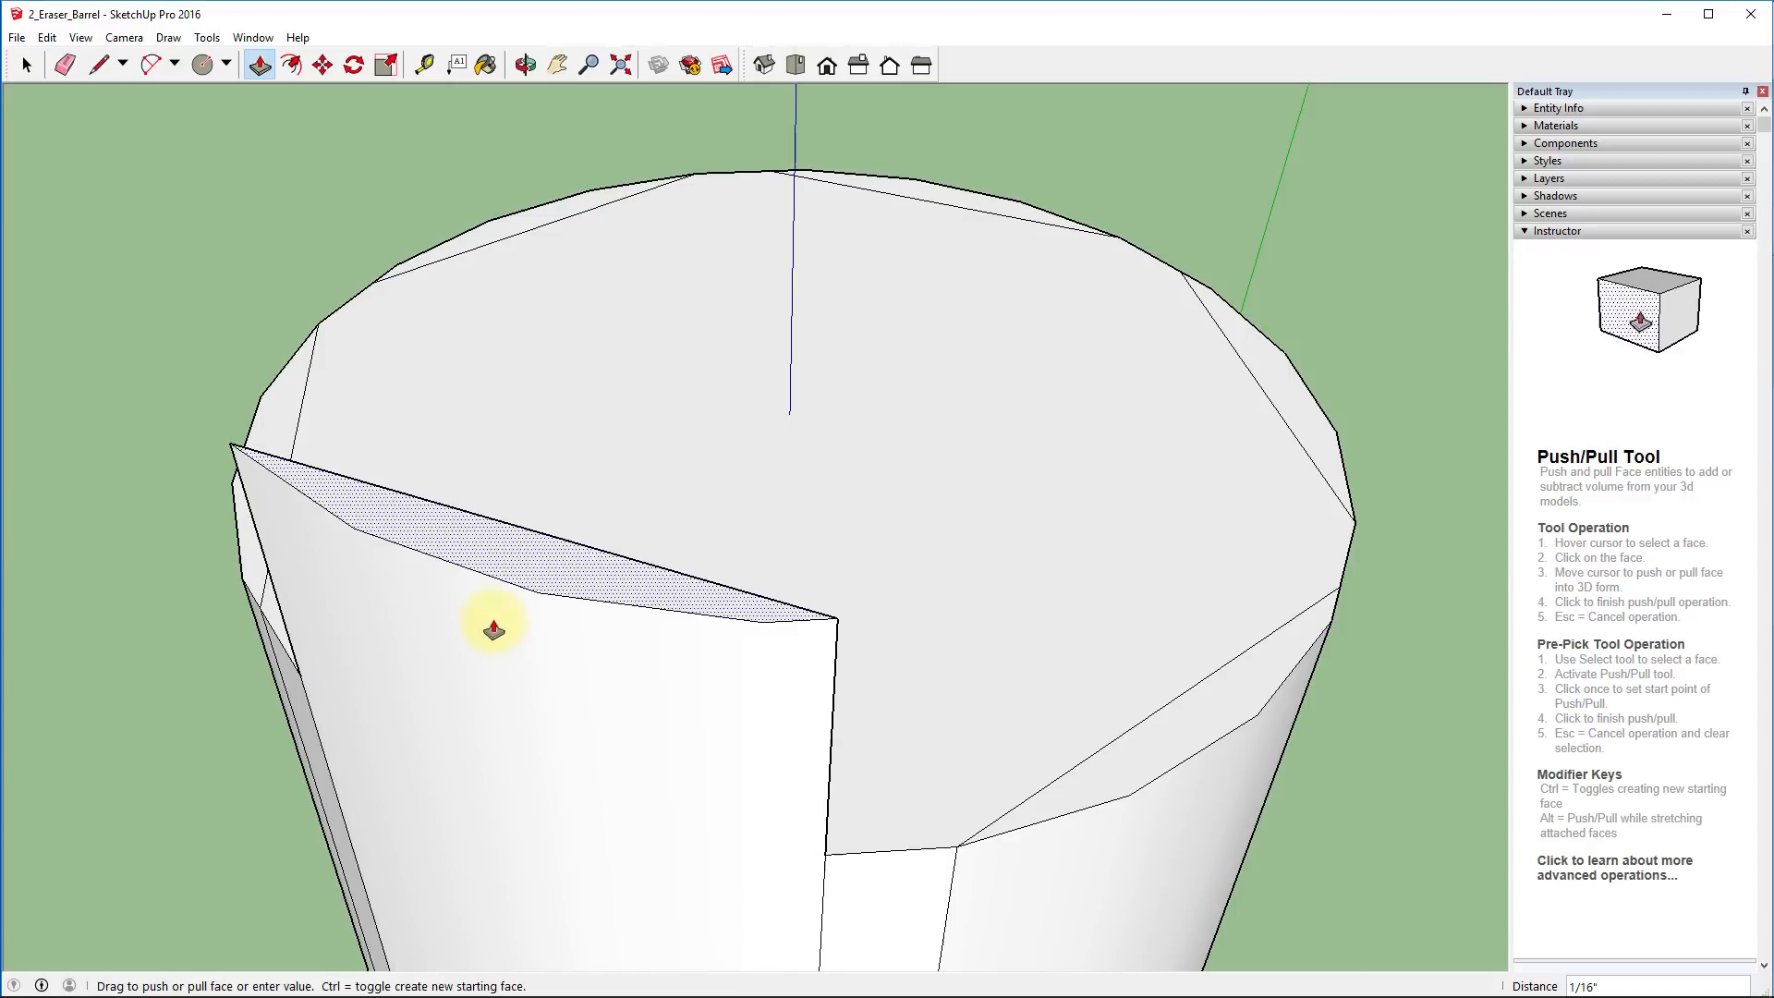
left_click(501, 571)
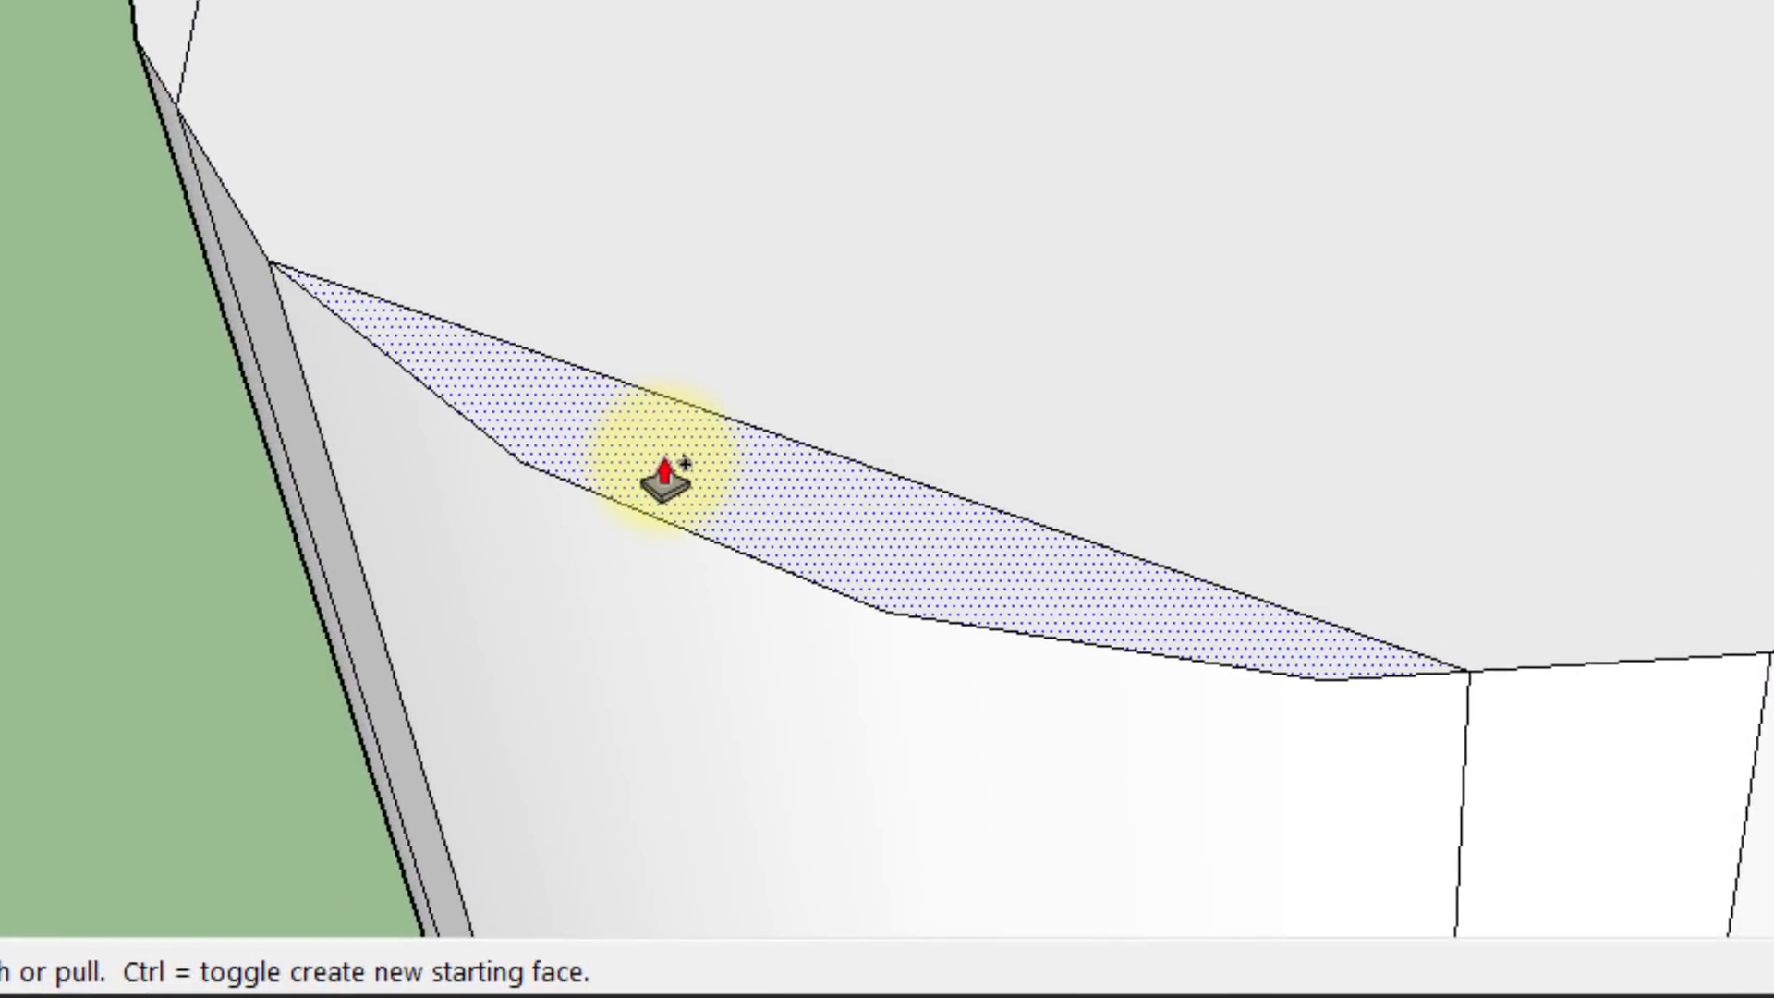
Push/Pull the two front rim segments up about 3/16" with a new starting face, matching the second to the first's height
mouse_move(664, 473)
left_mouse_down()
mouse_move(654, 423)
mouse_move(705, 238)
mouse_move(707, 4)
mouse_move(666, 0)
mouse_move(543, 367)
left_mouse_up()
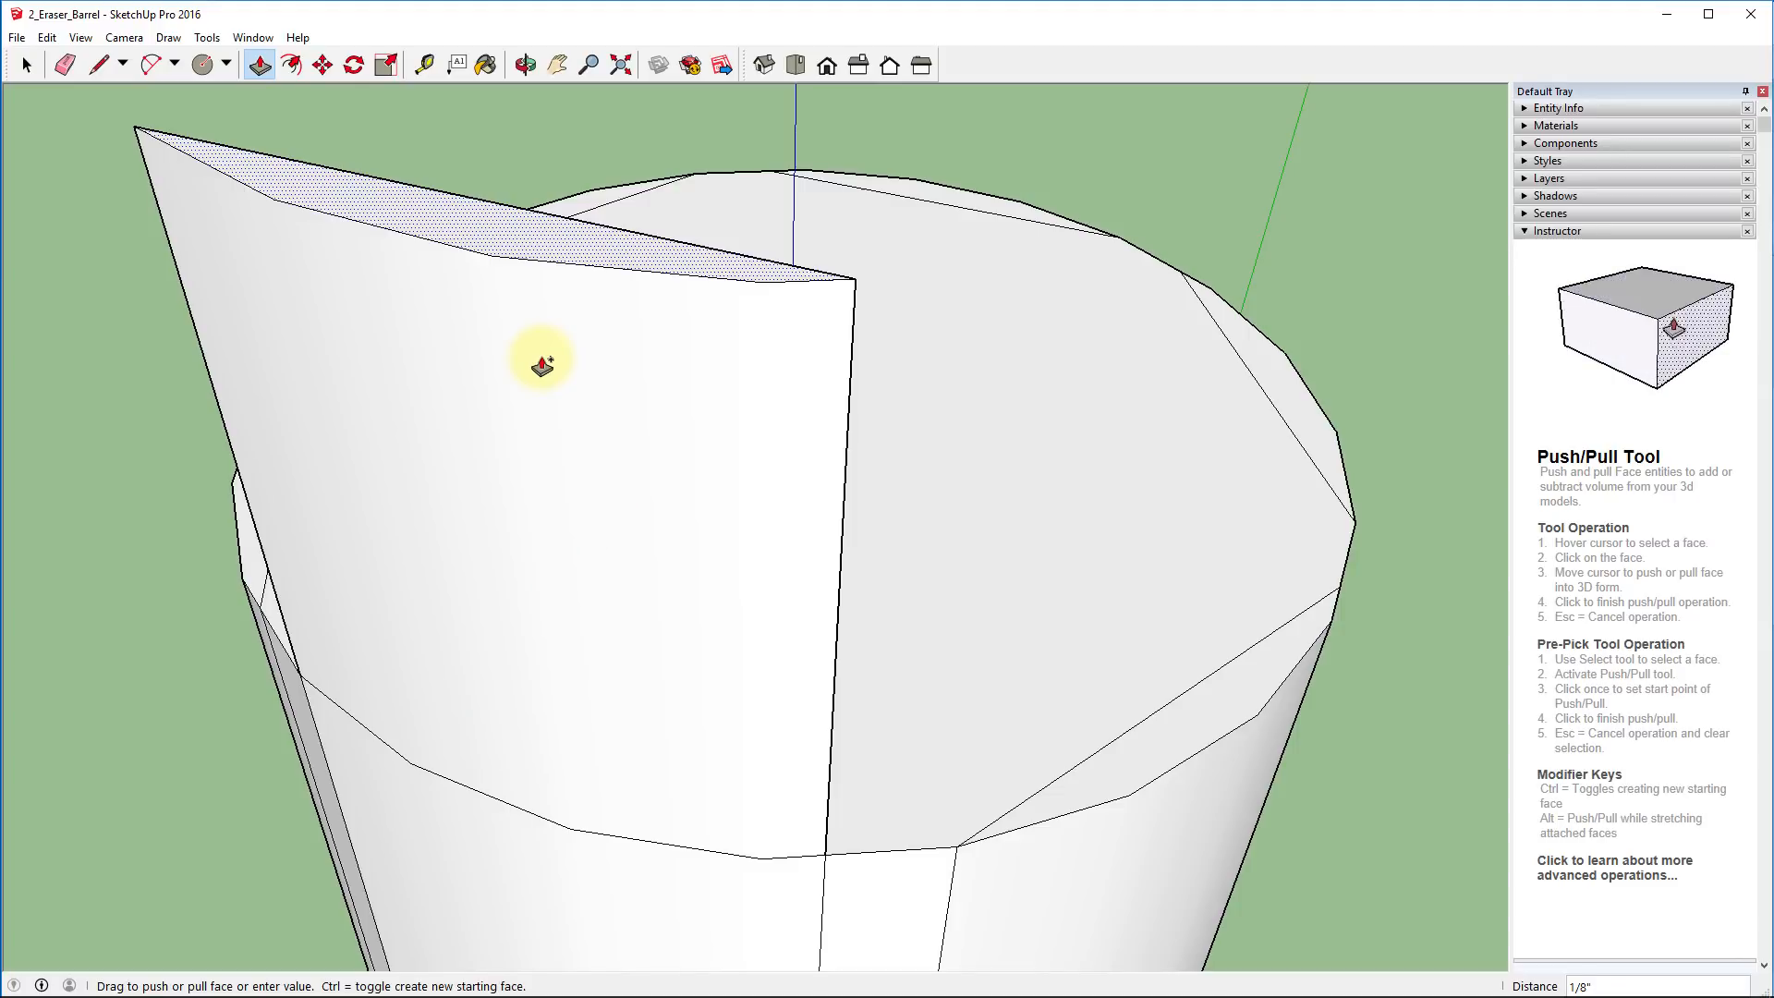
key("Return")
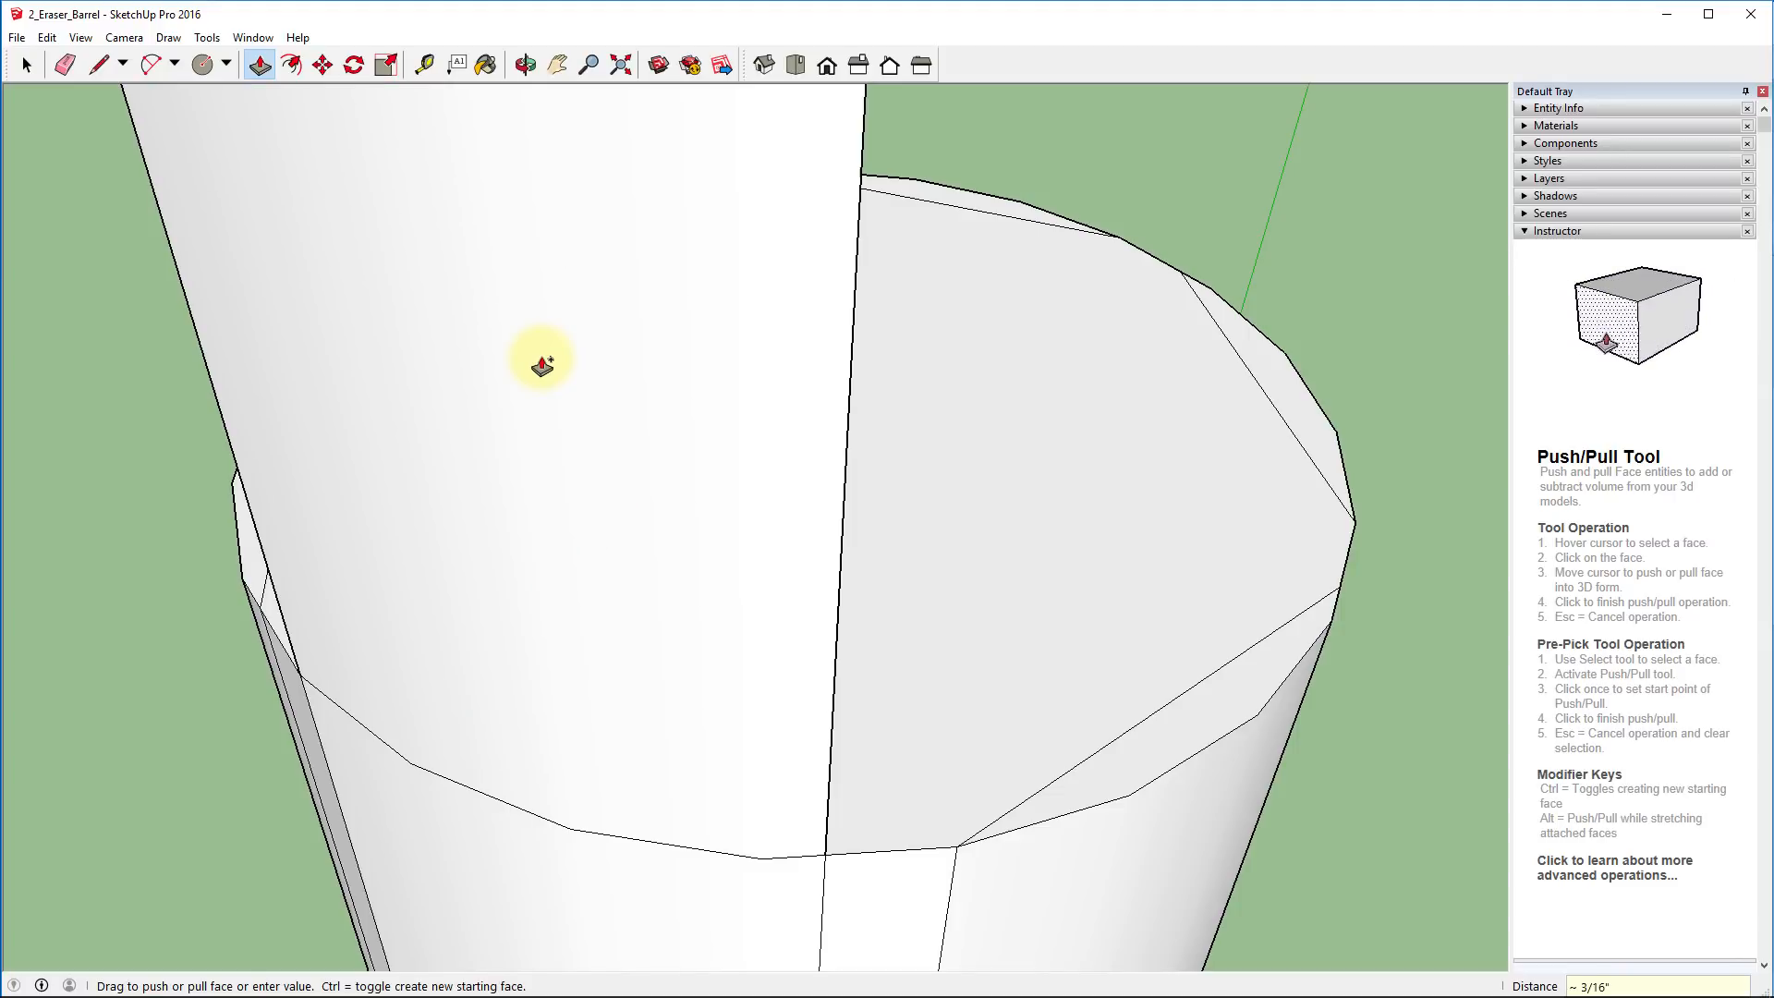
left_click(1139, 750)
scroll(1137, 744, "down", 2)
scroll(1137, 739, "down", 3)
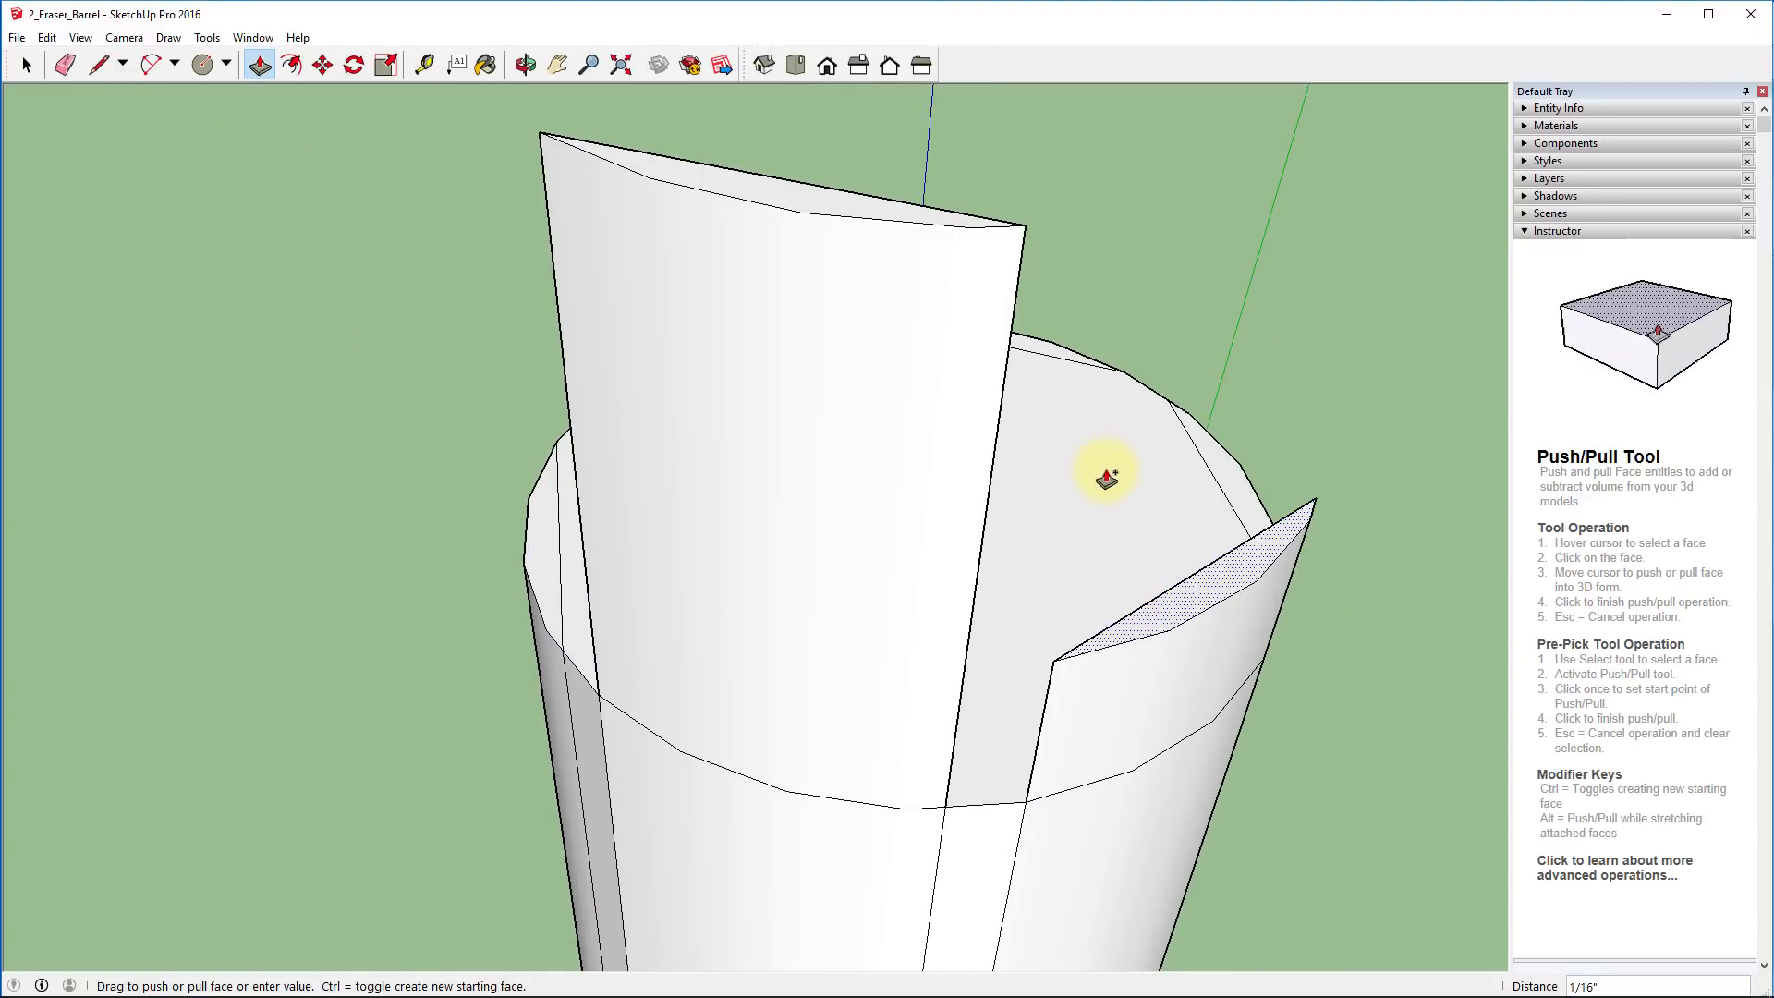
scroll(982, 198, "up", 2)
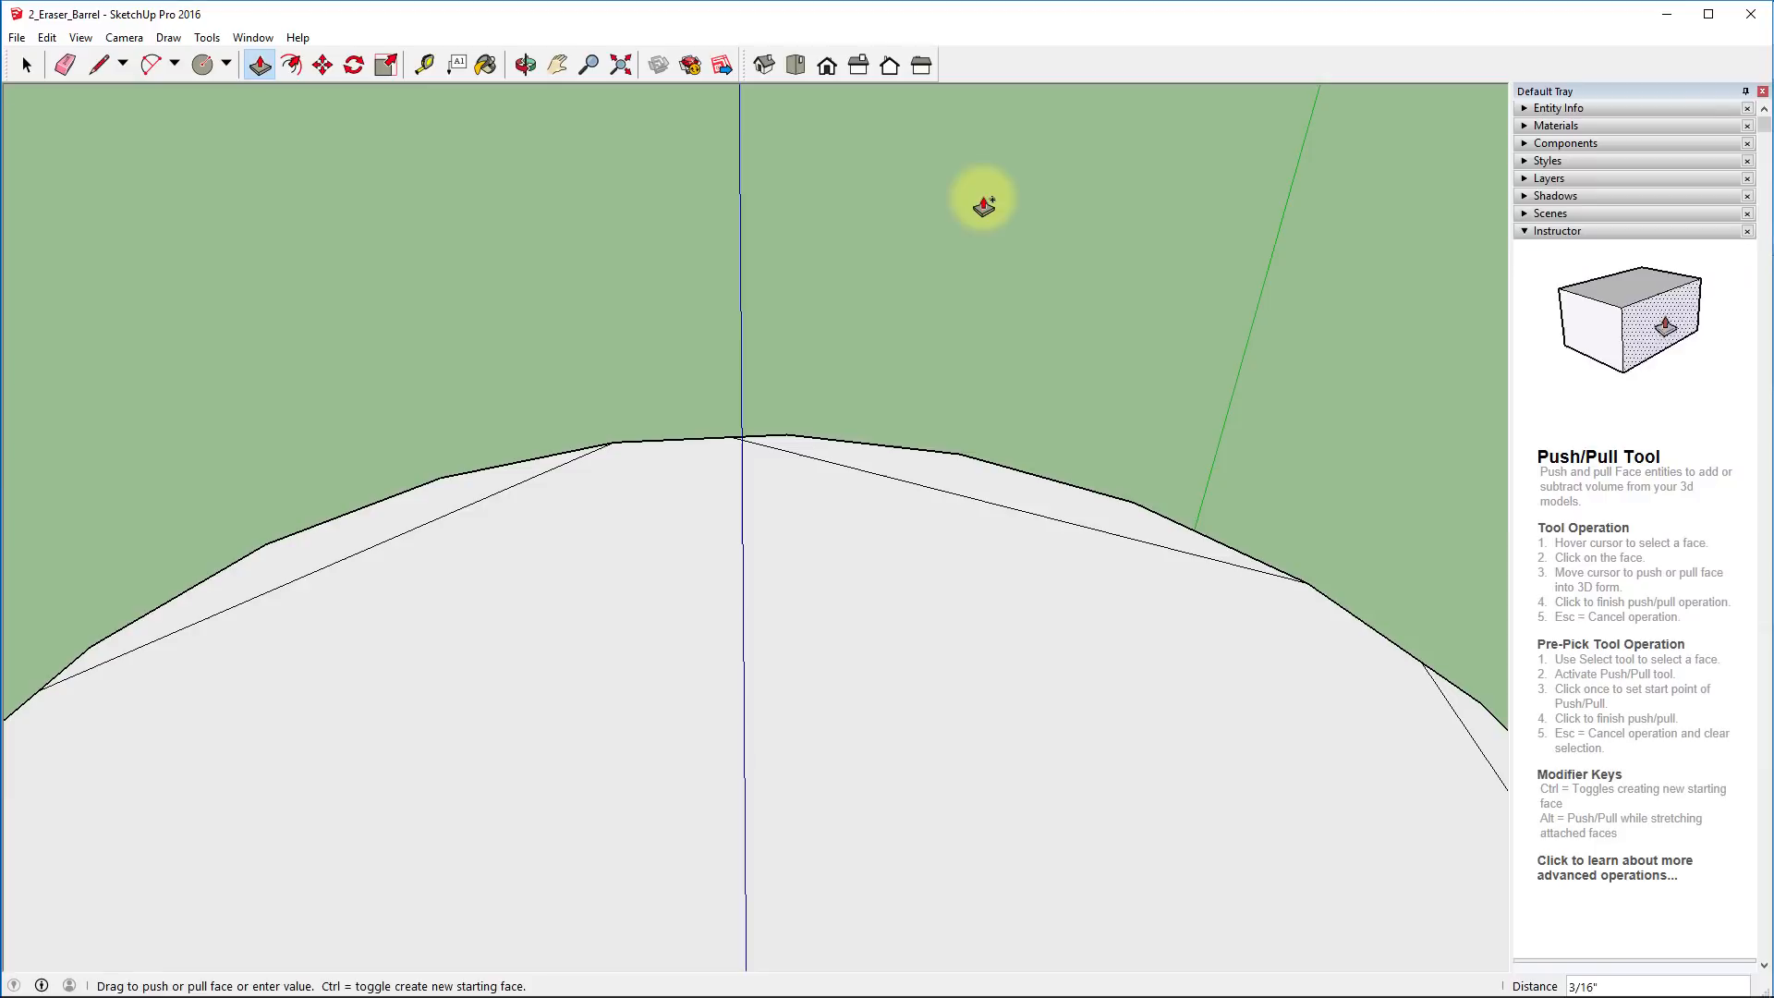
scroll(952, 255, "down", 2)
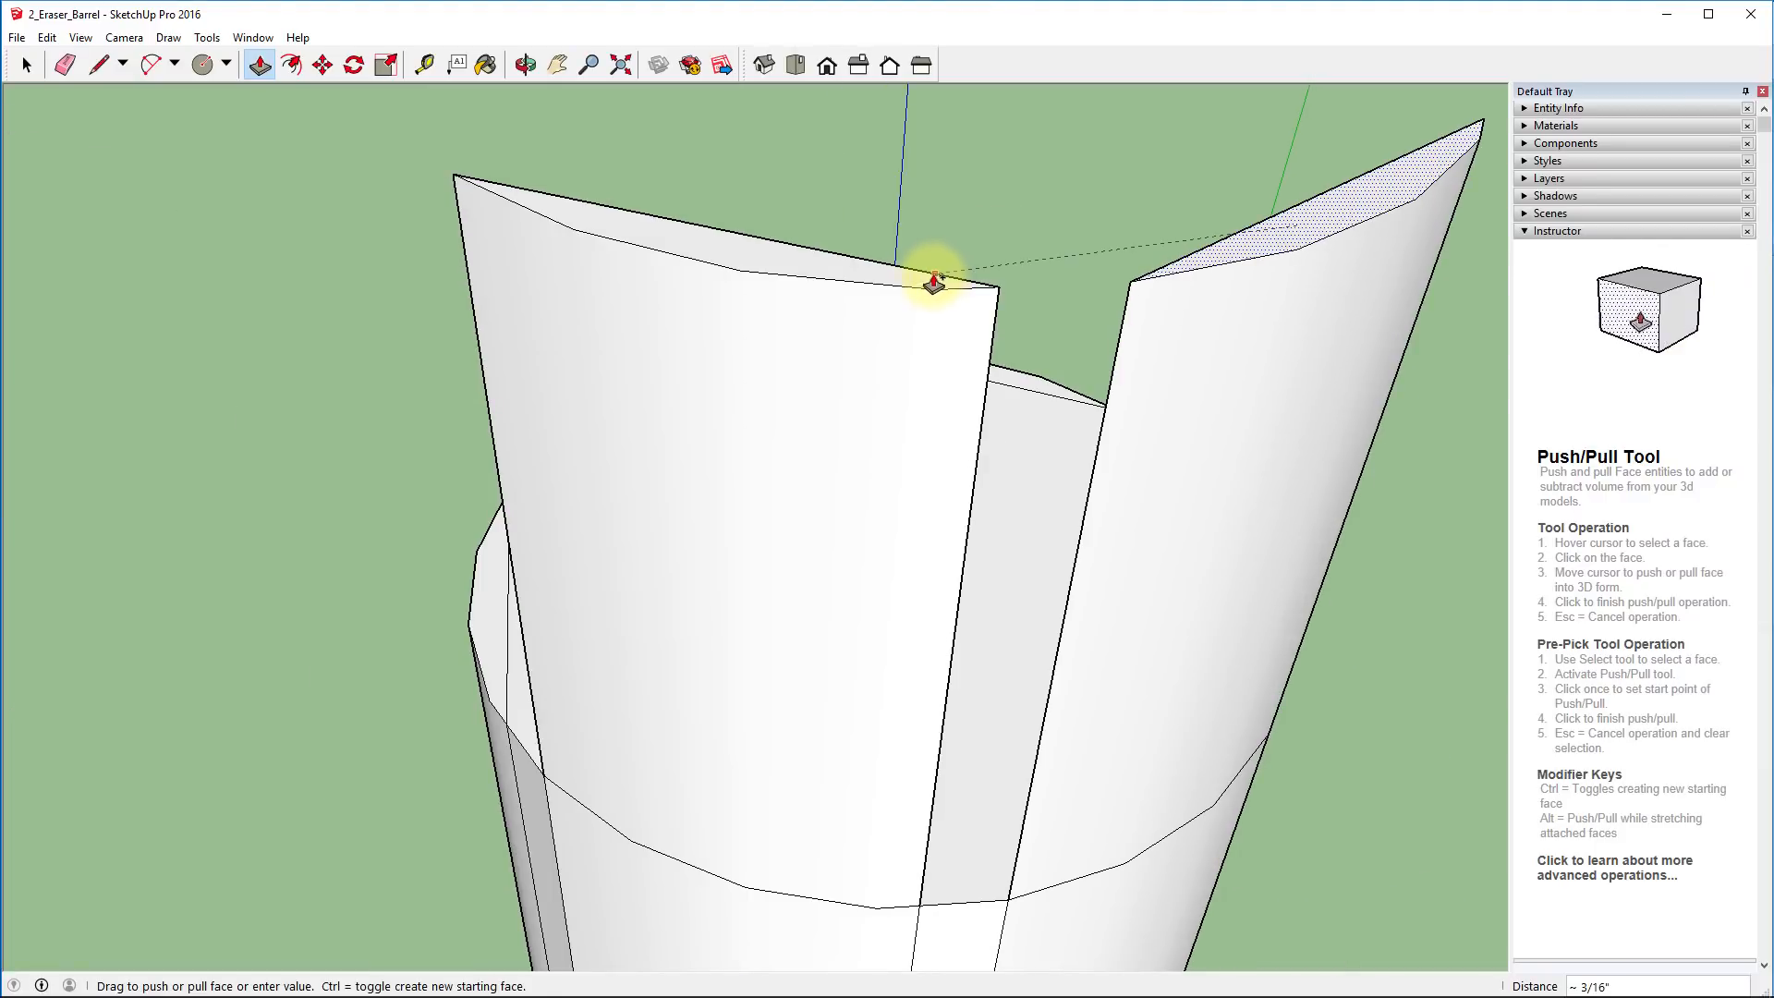
left_click(933, 280)
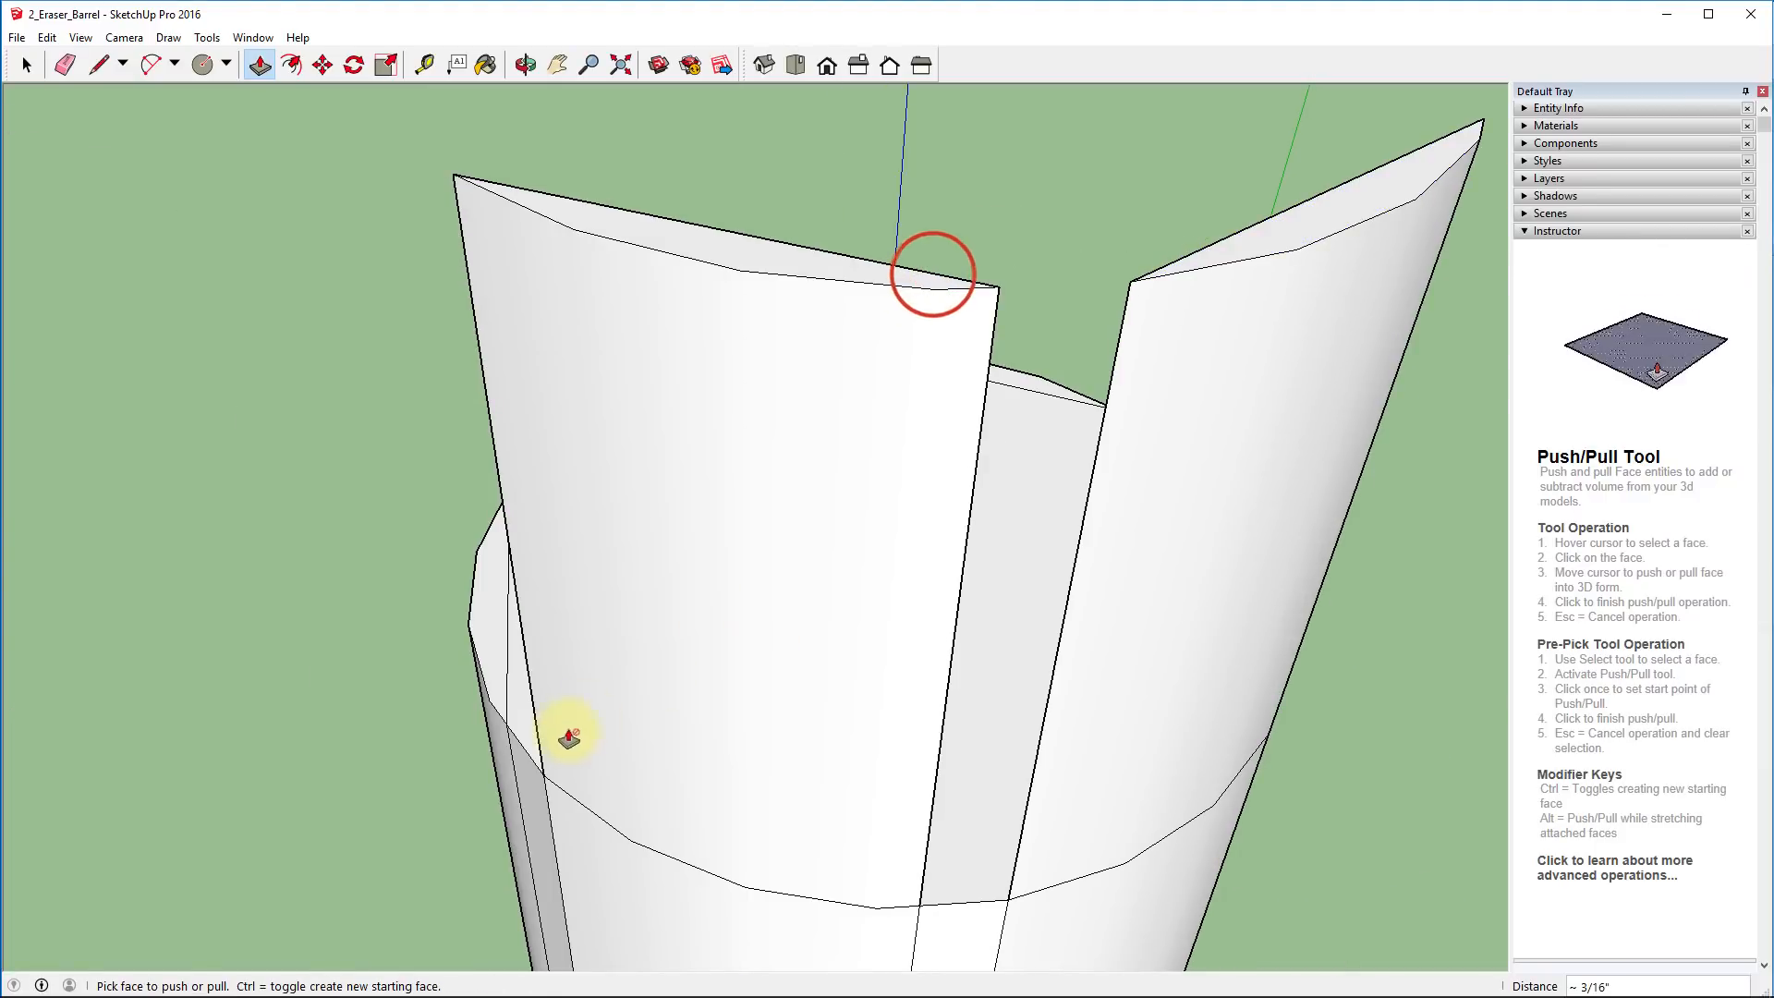
Try to Push/Pull the next rim segment to the same height without a new starting face, and undo it
middle_click_drag(665, 760, 982, 792)
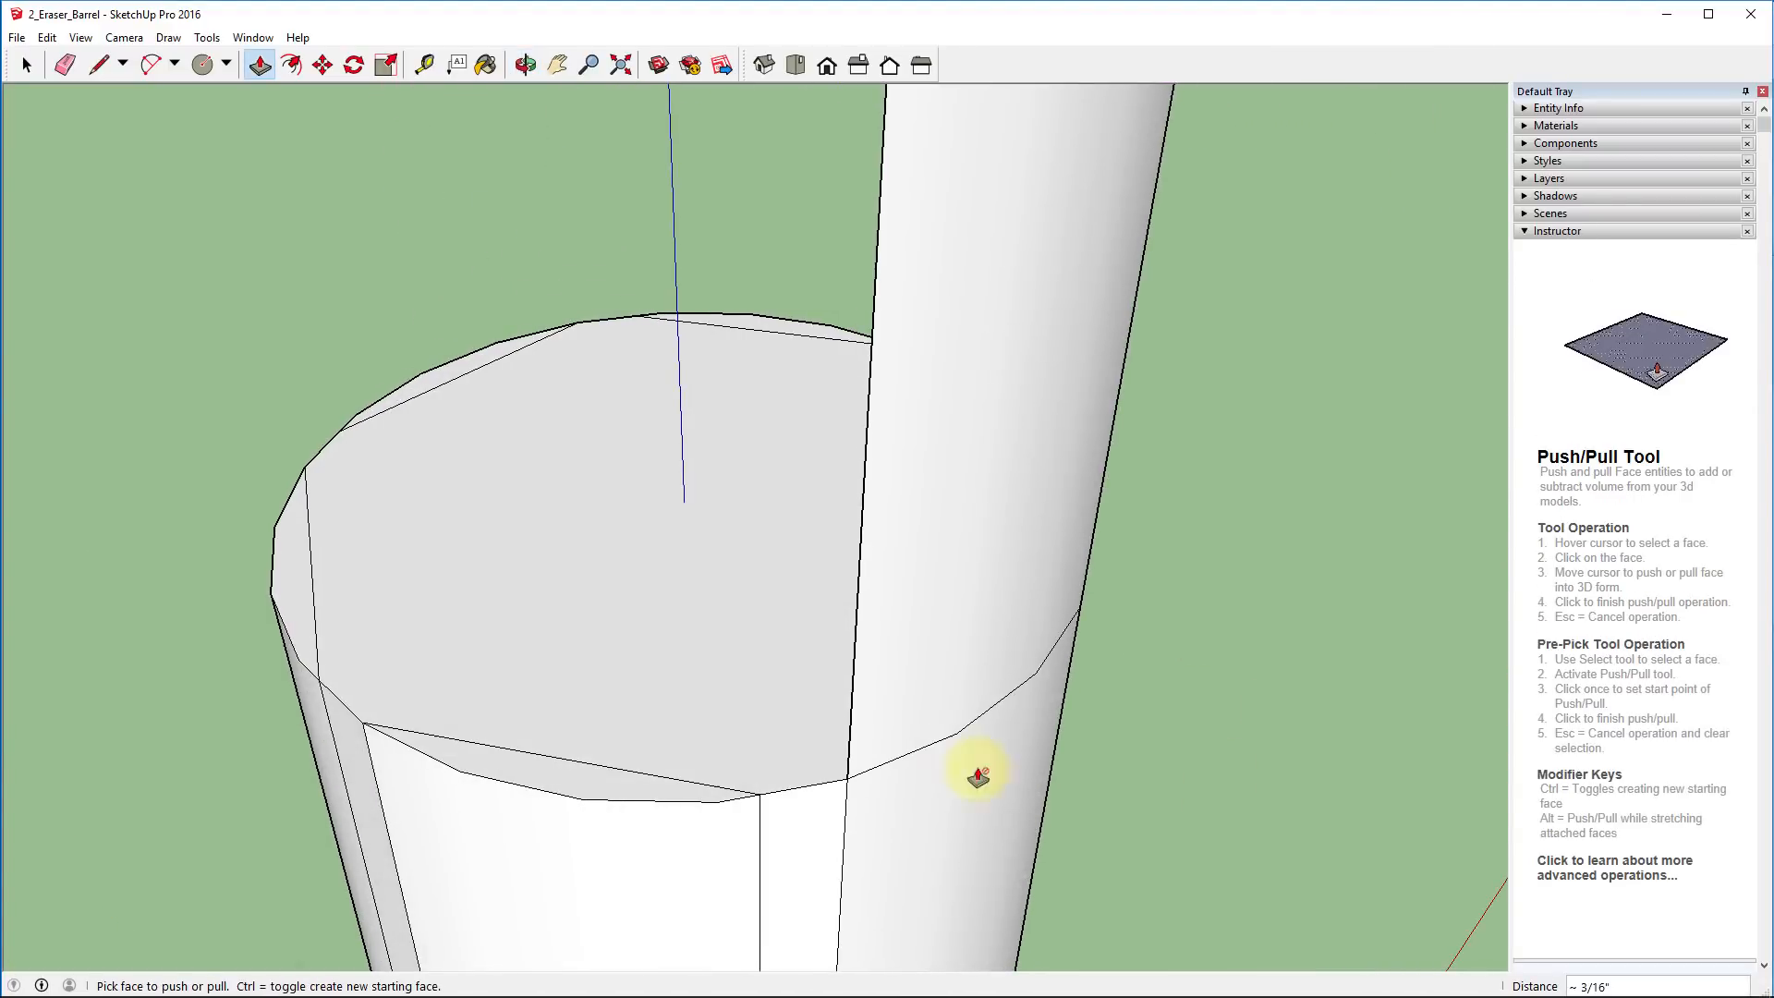
double_click(591, 787)
middle_click_drag(181, 688, 1038, 662)
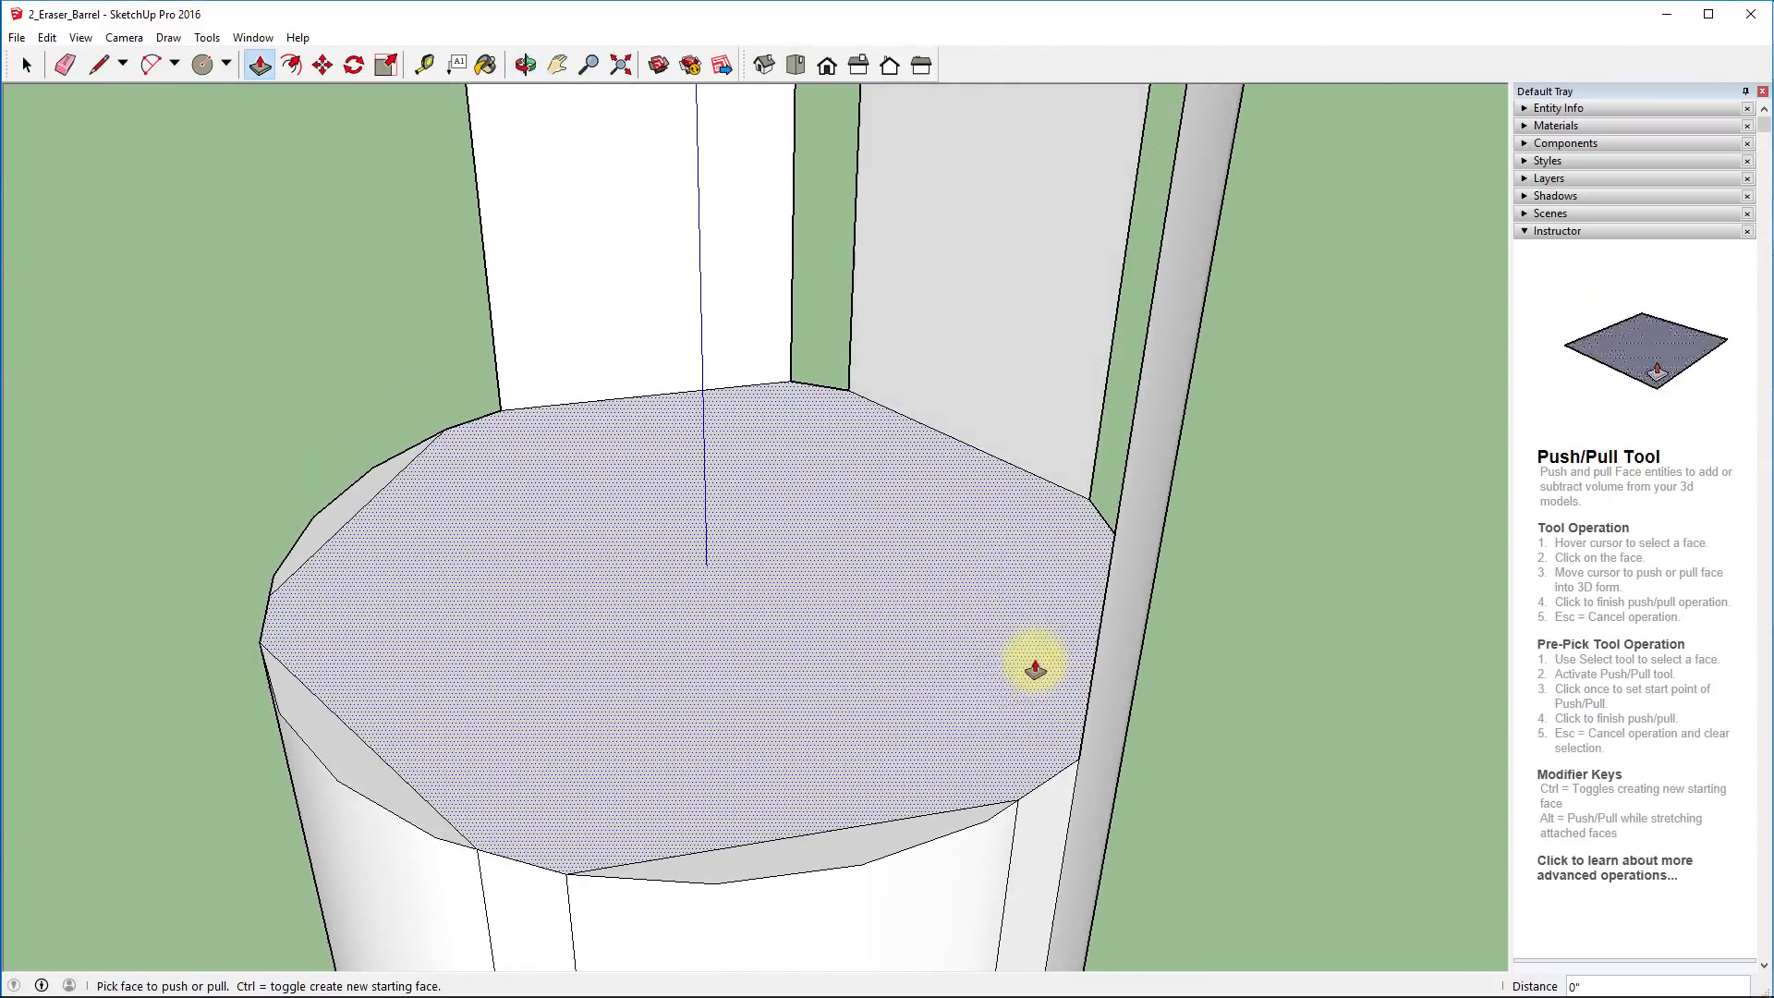
middle_click_drag(1114, 767, 606, 681)
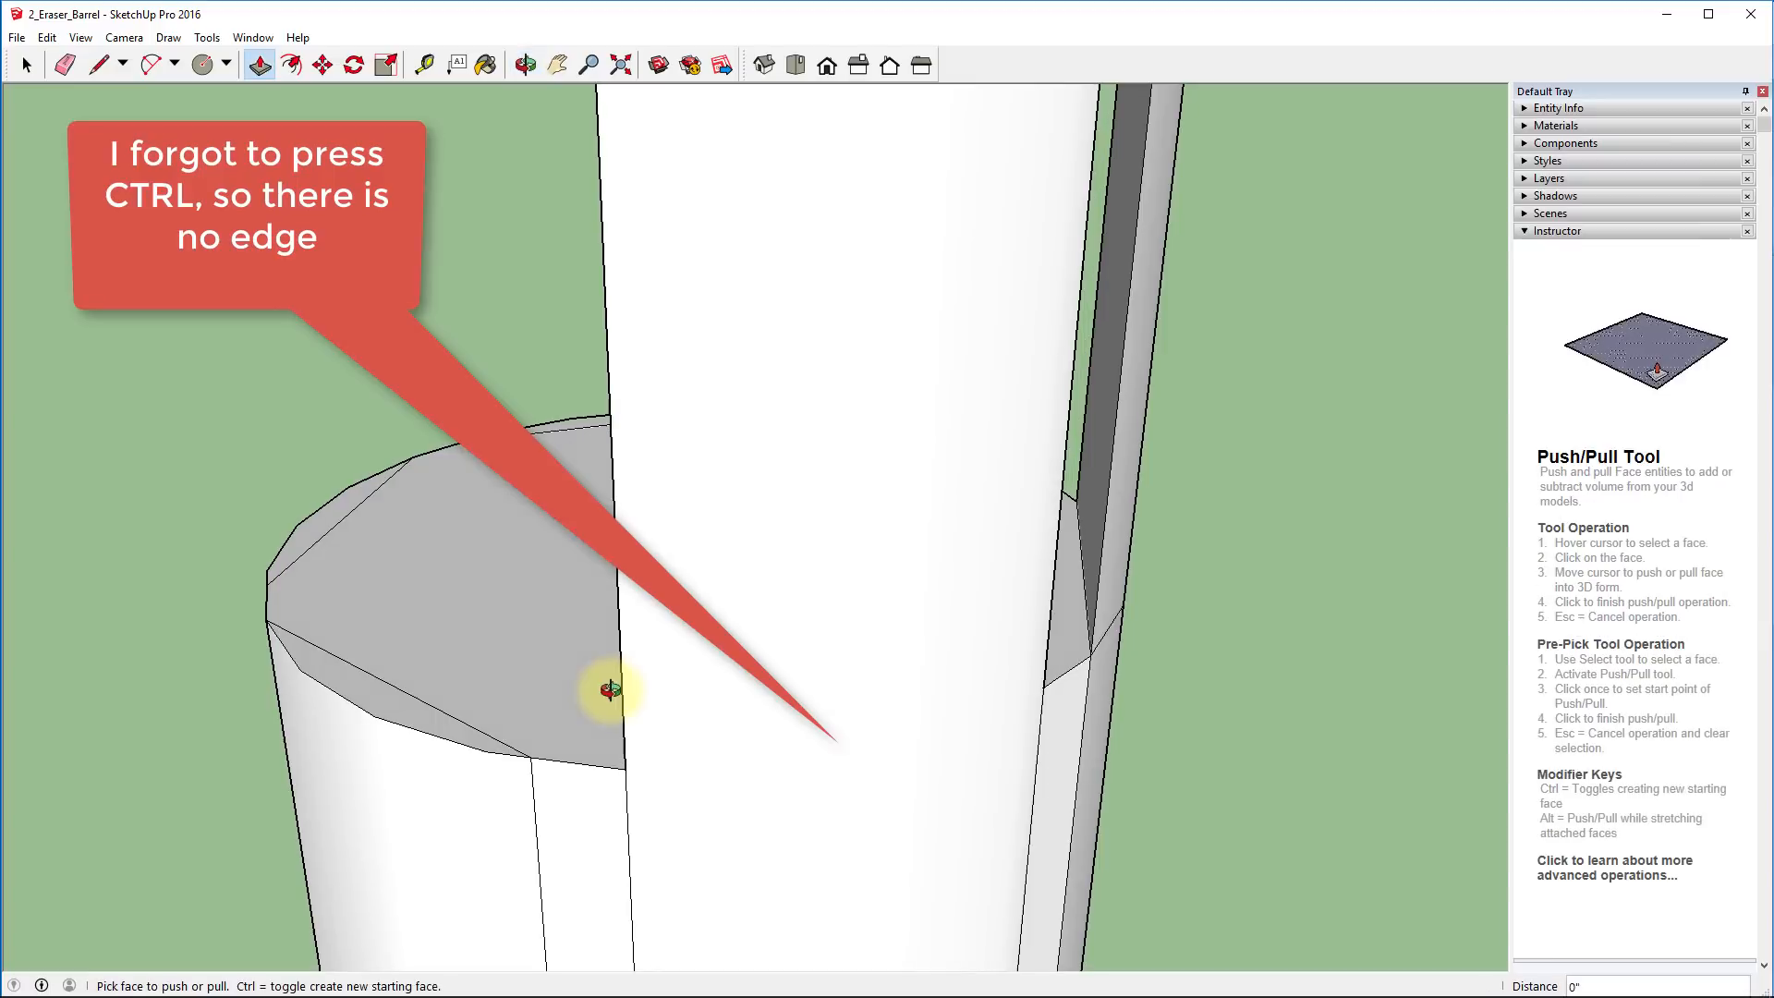
key("ctrl+z")
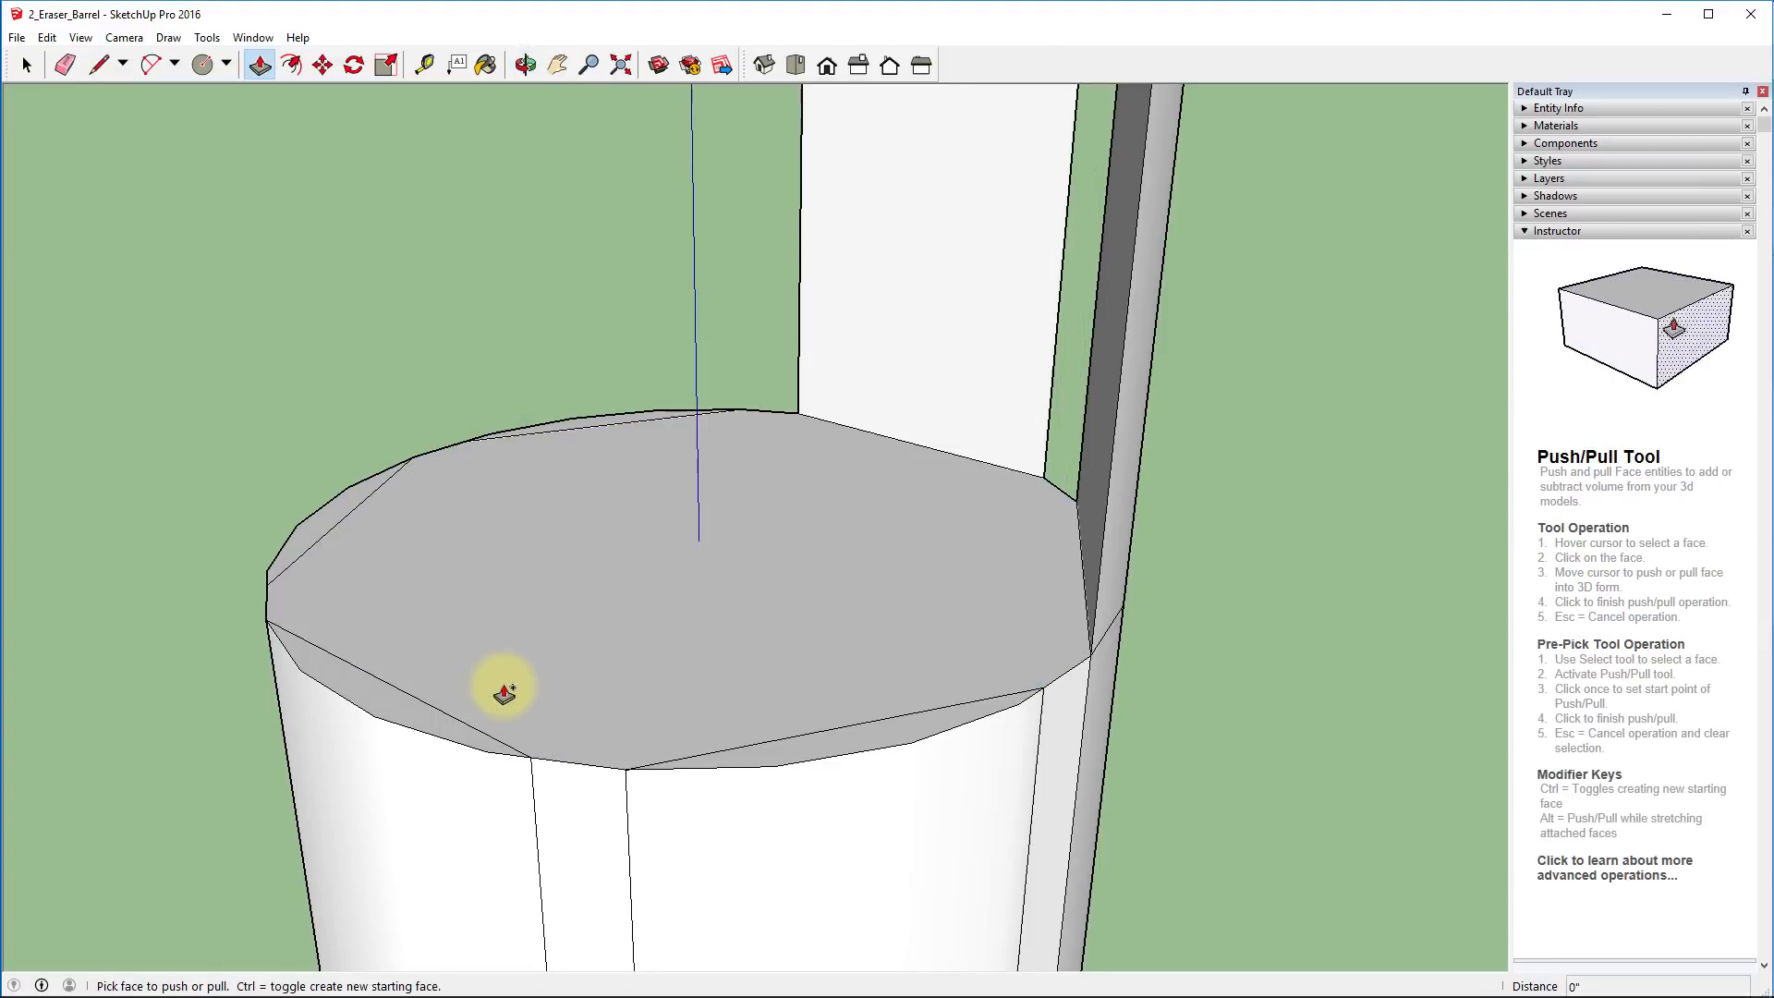
Push/Pull the same rim segment and the one adjacent to it up about 3/16" with a new starting face
double_click(818, 751)
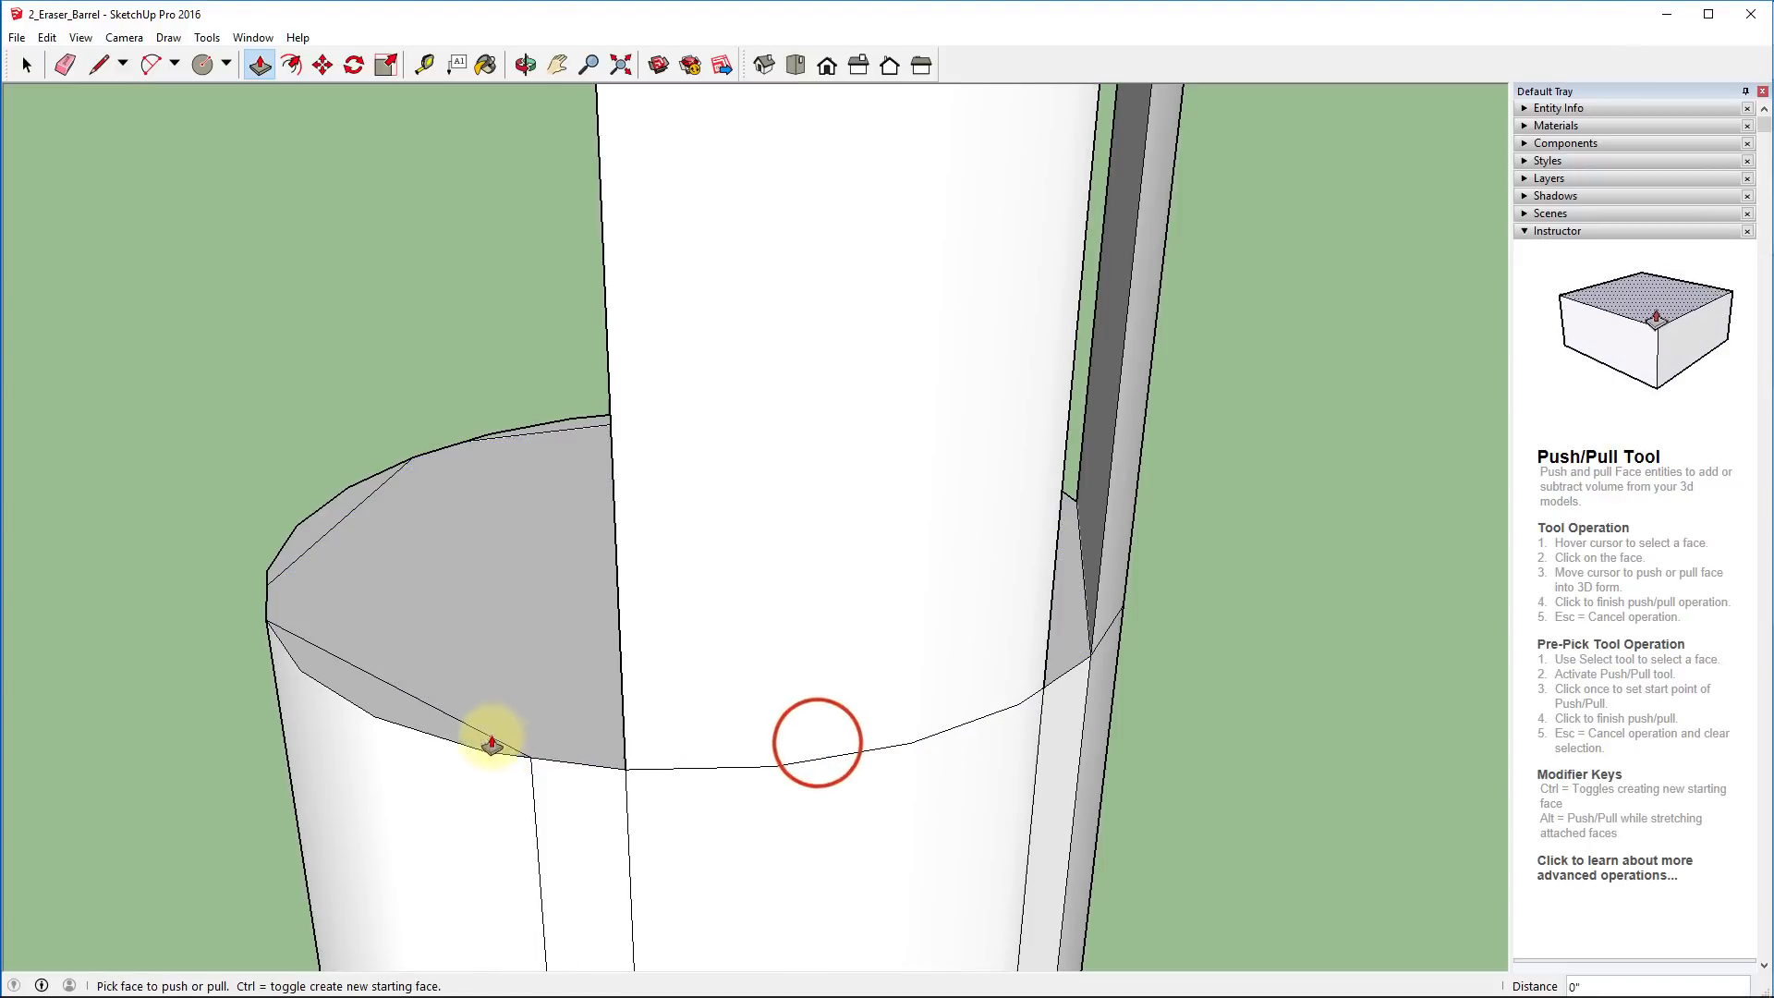
left_click(417, 716)
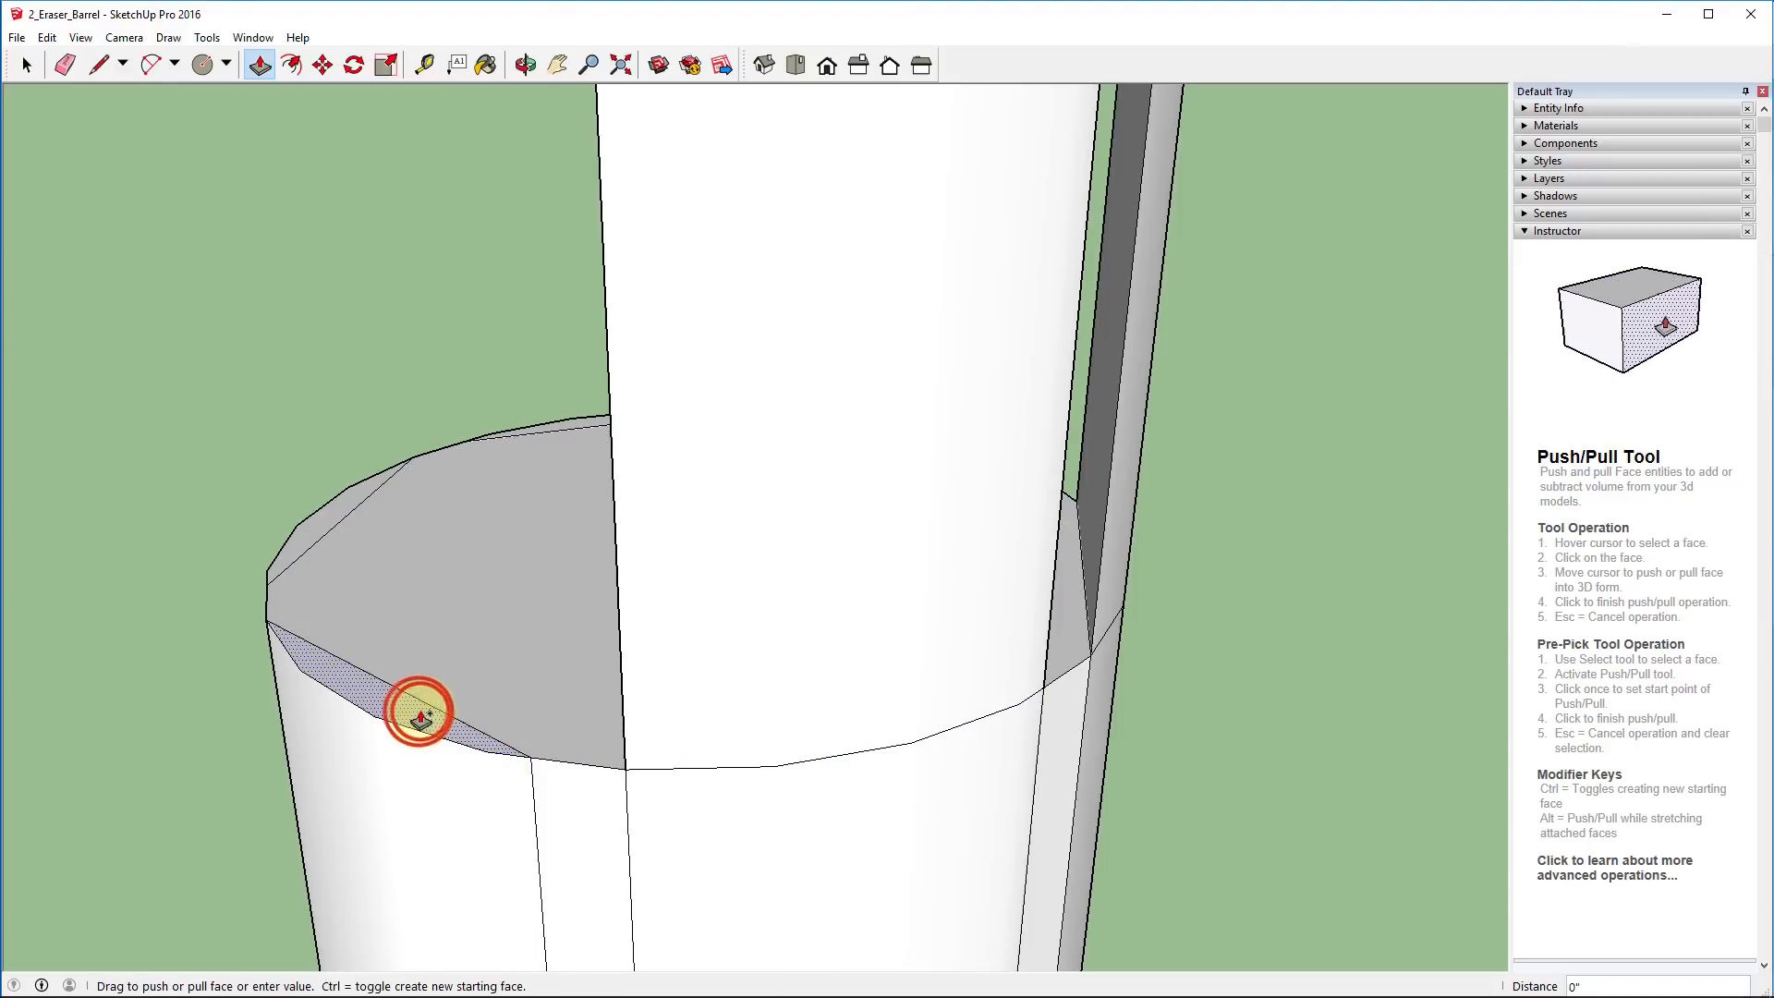
left_click(394, 714)
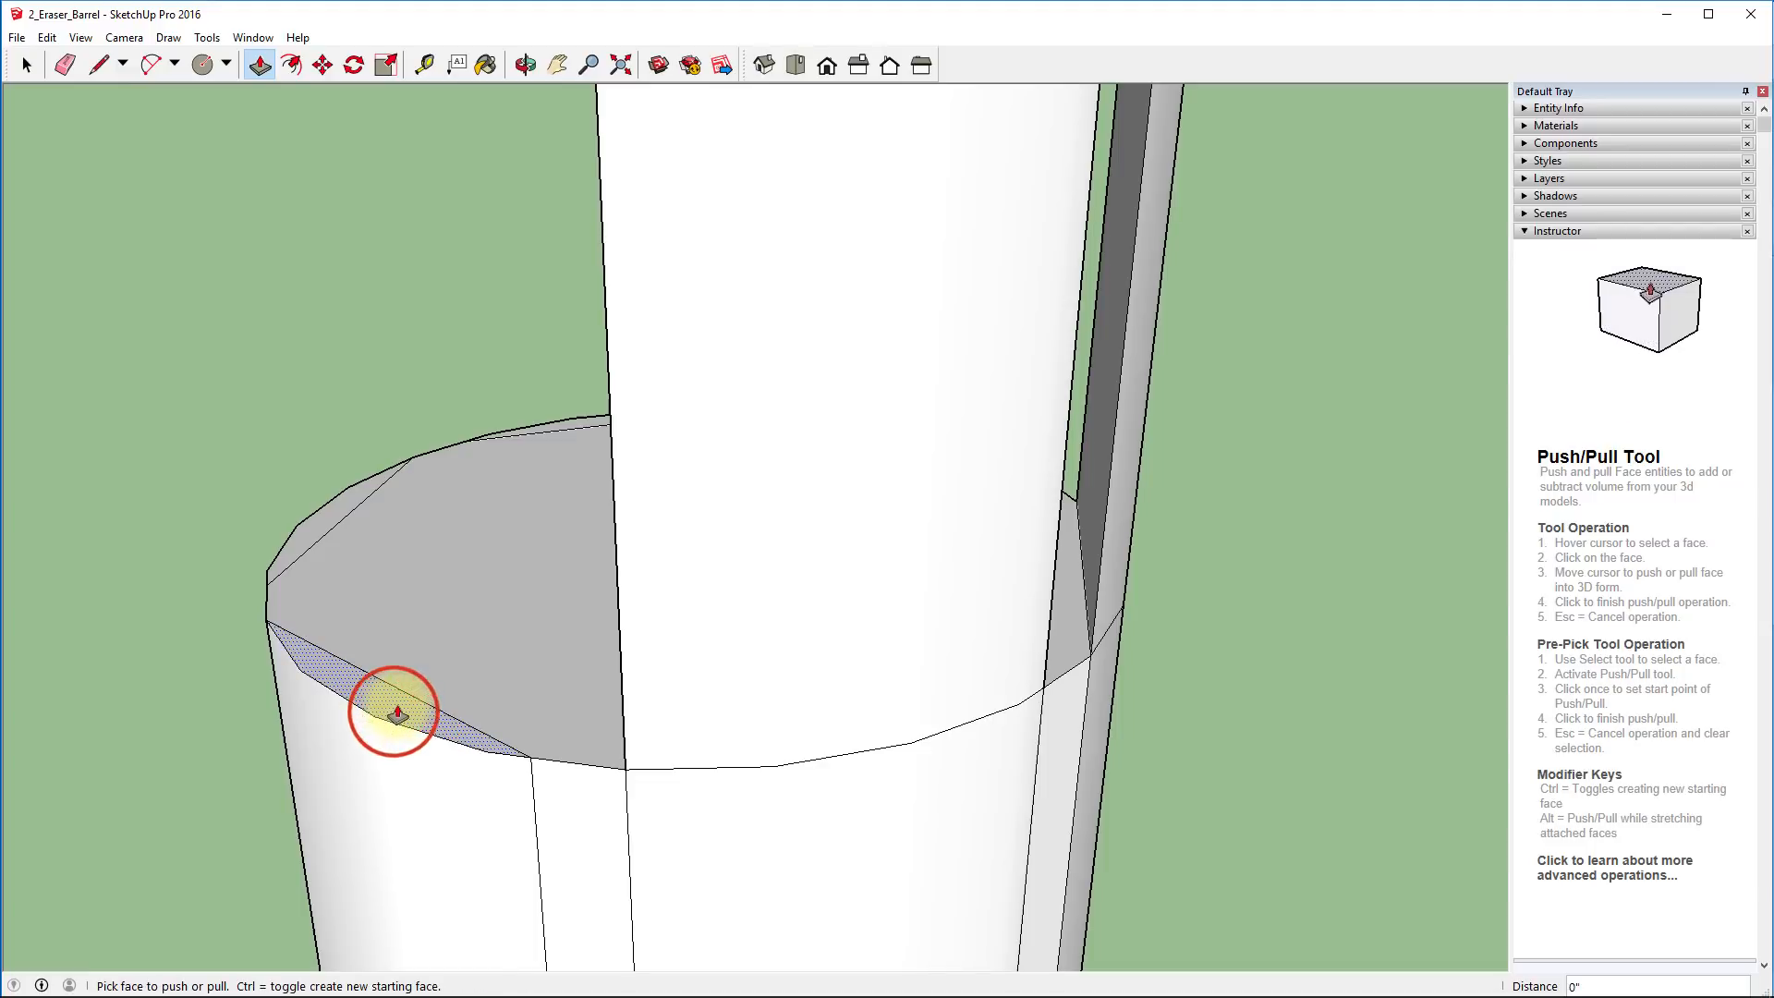
left_click(397, 712)
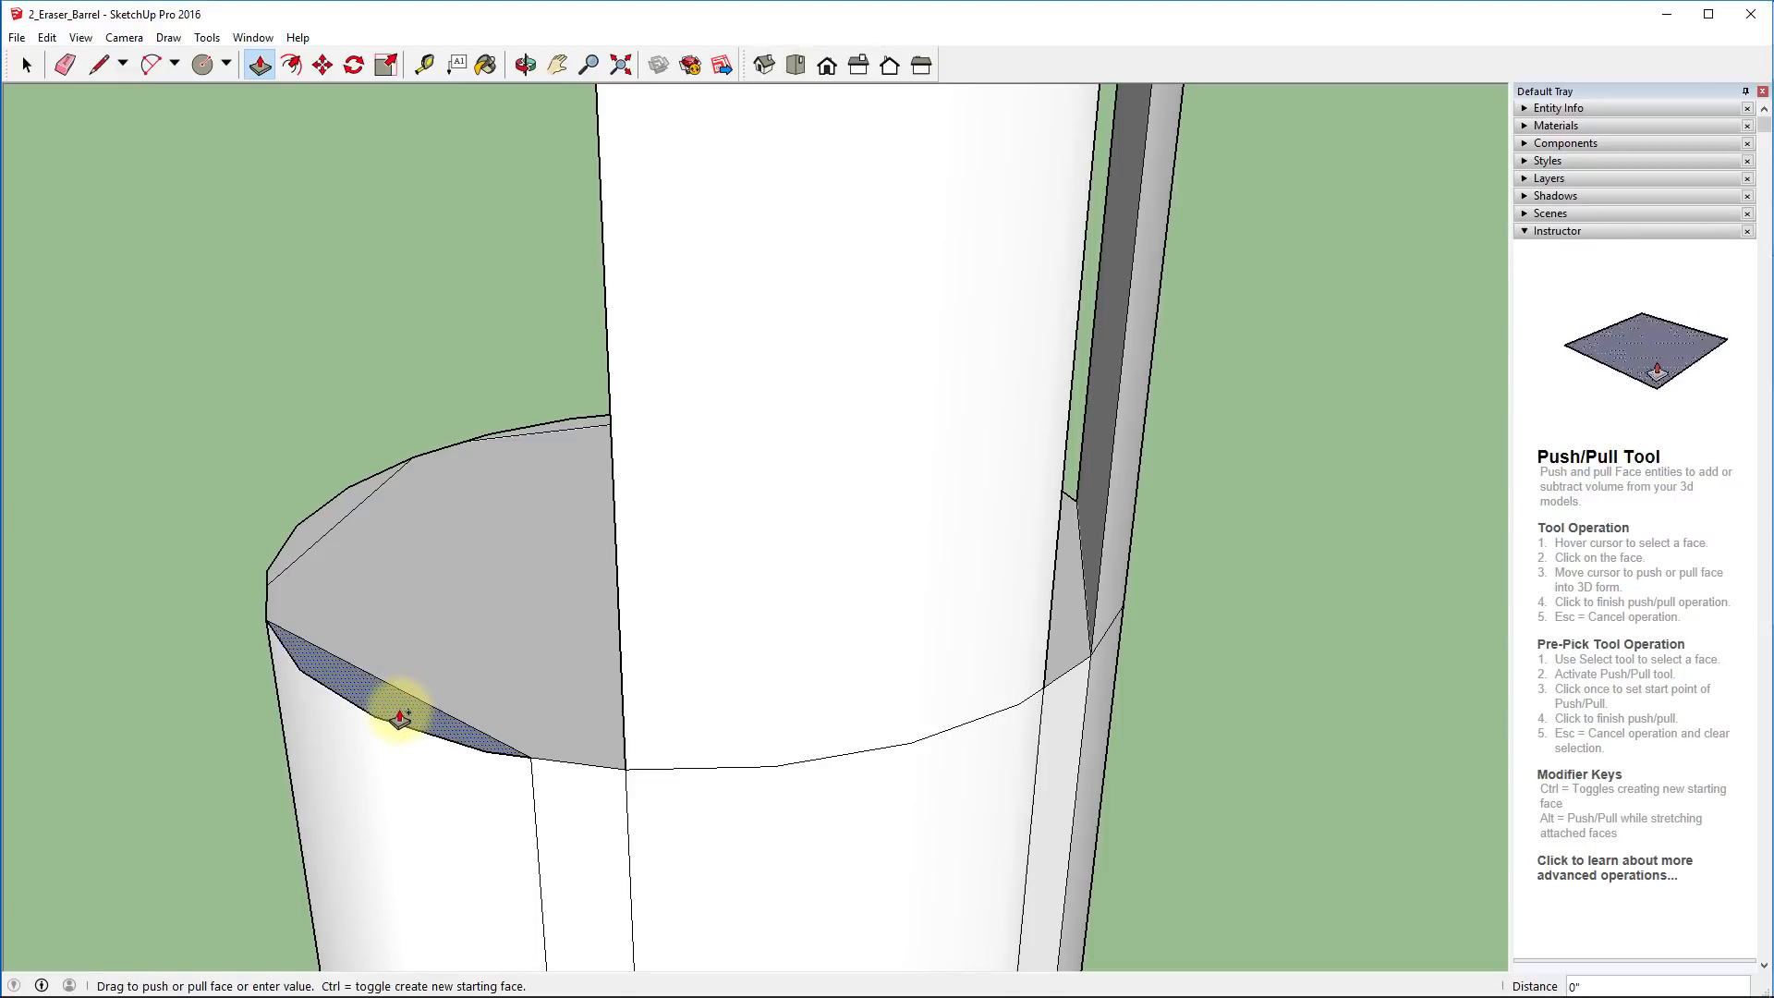
left_click(398, 712)
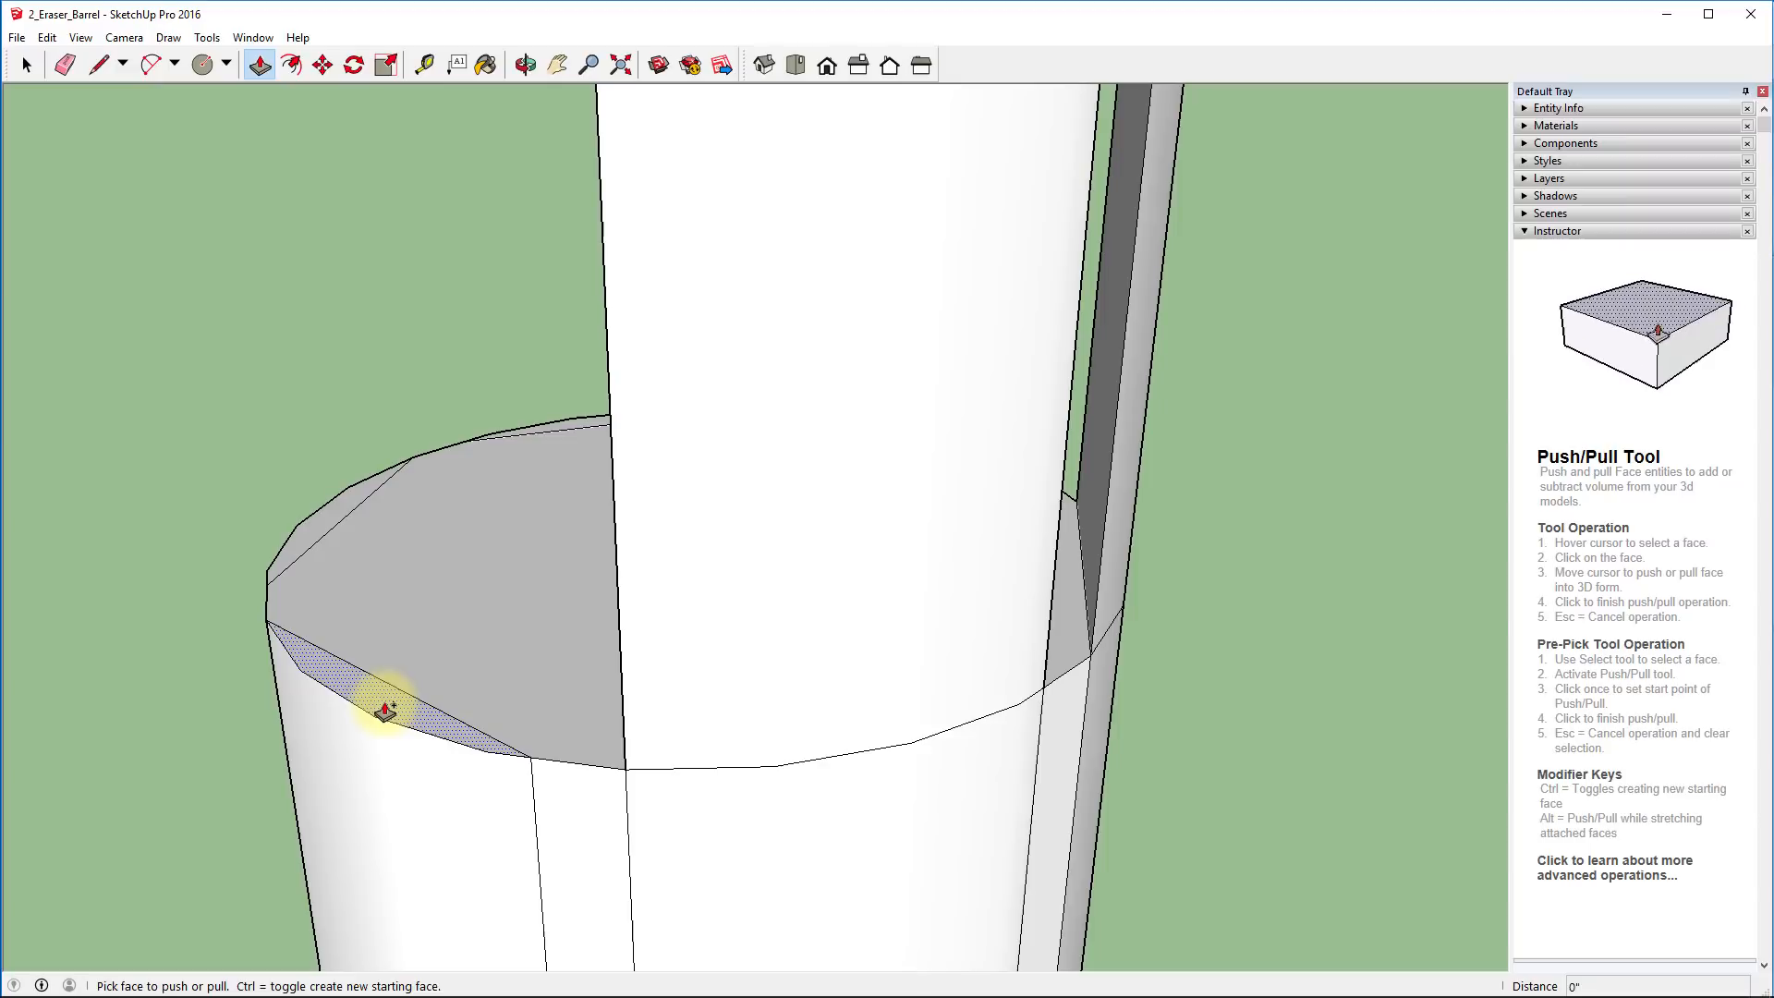
left_click(385, 711)
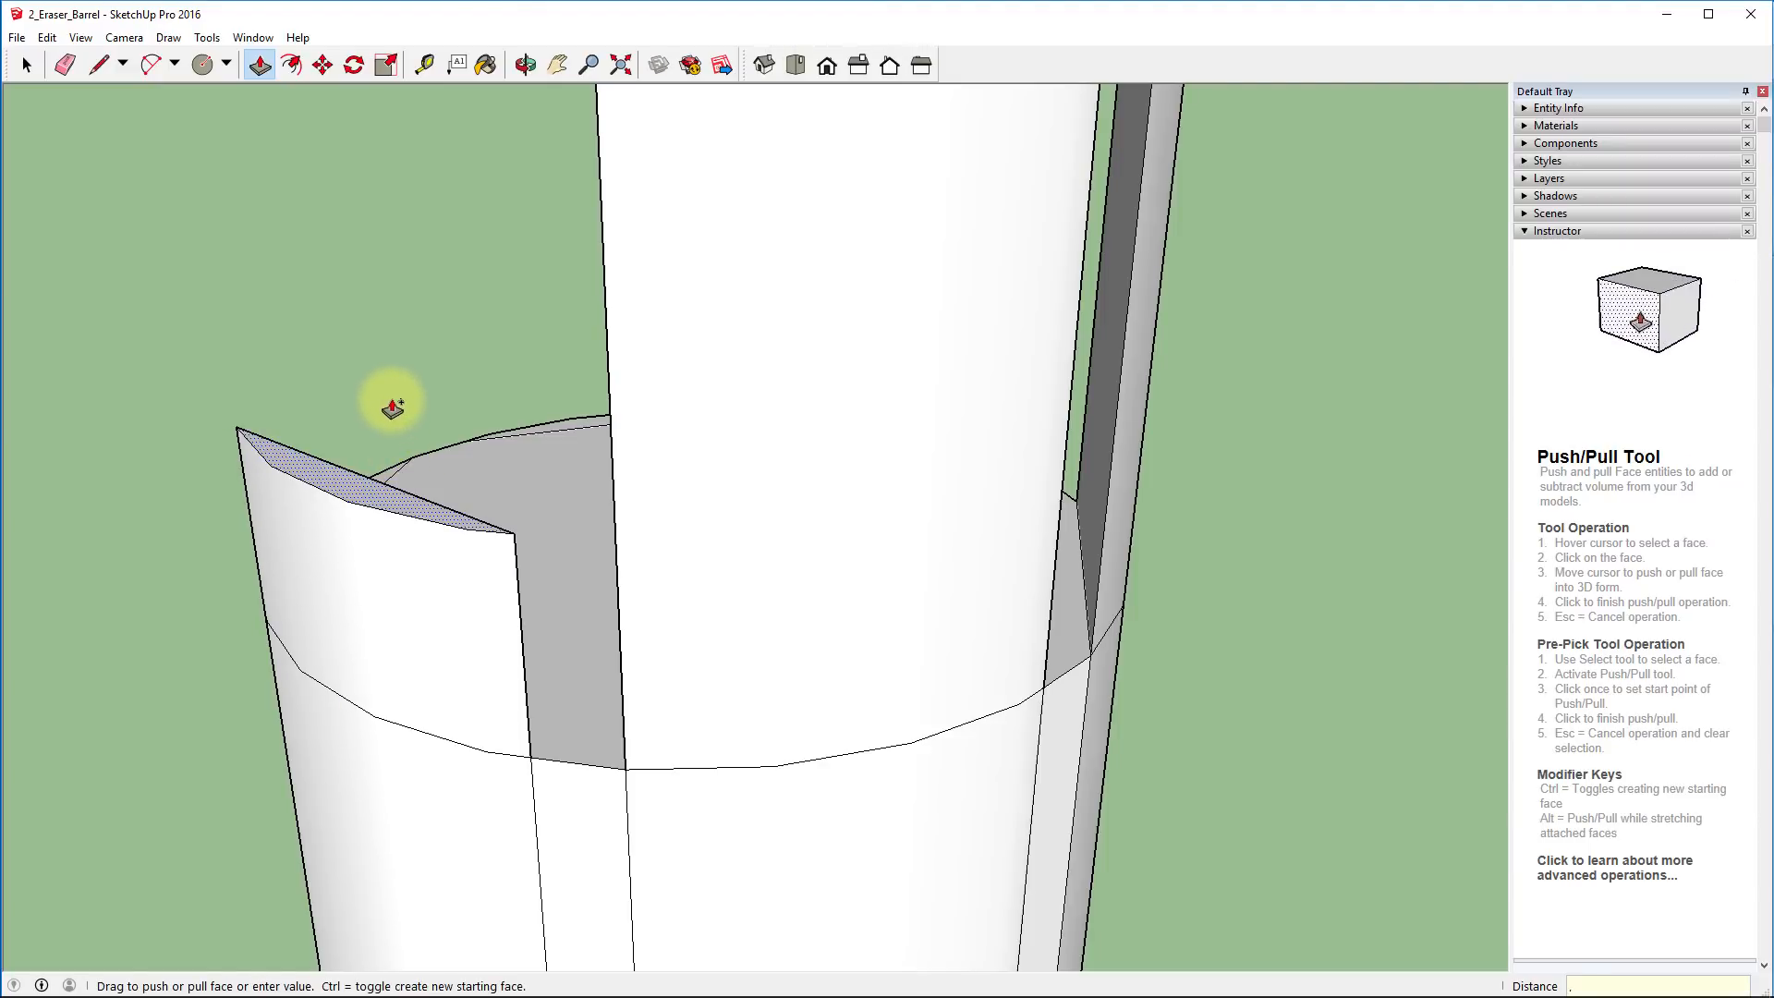
key("Return")
Push/Pull the last two rim segments up about 3/16" with a new starting face, matching the second to the first's height
middle_click_drag(163, 627, 791, 517)
scroll(790, 517, "down", 5)
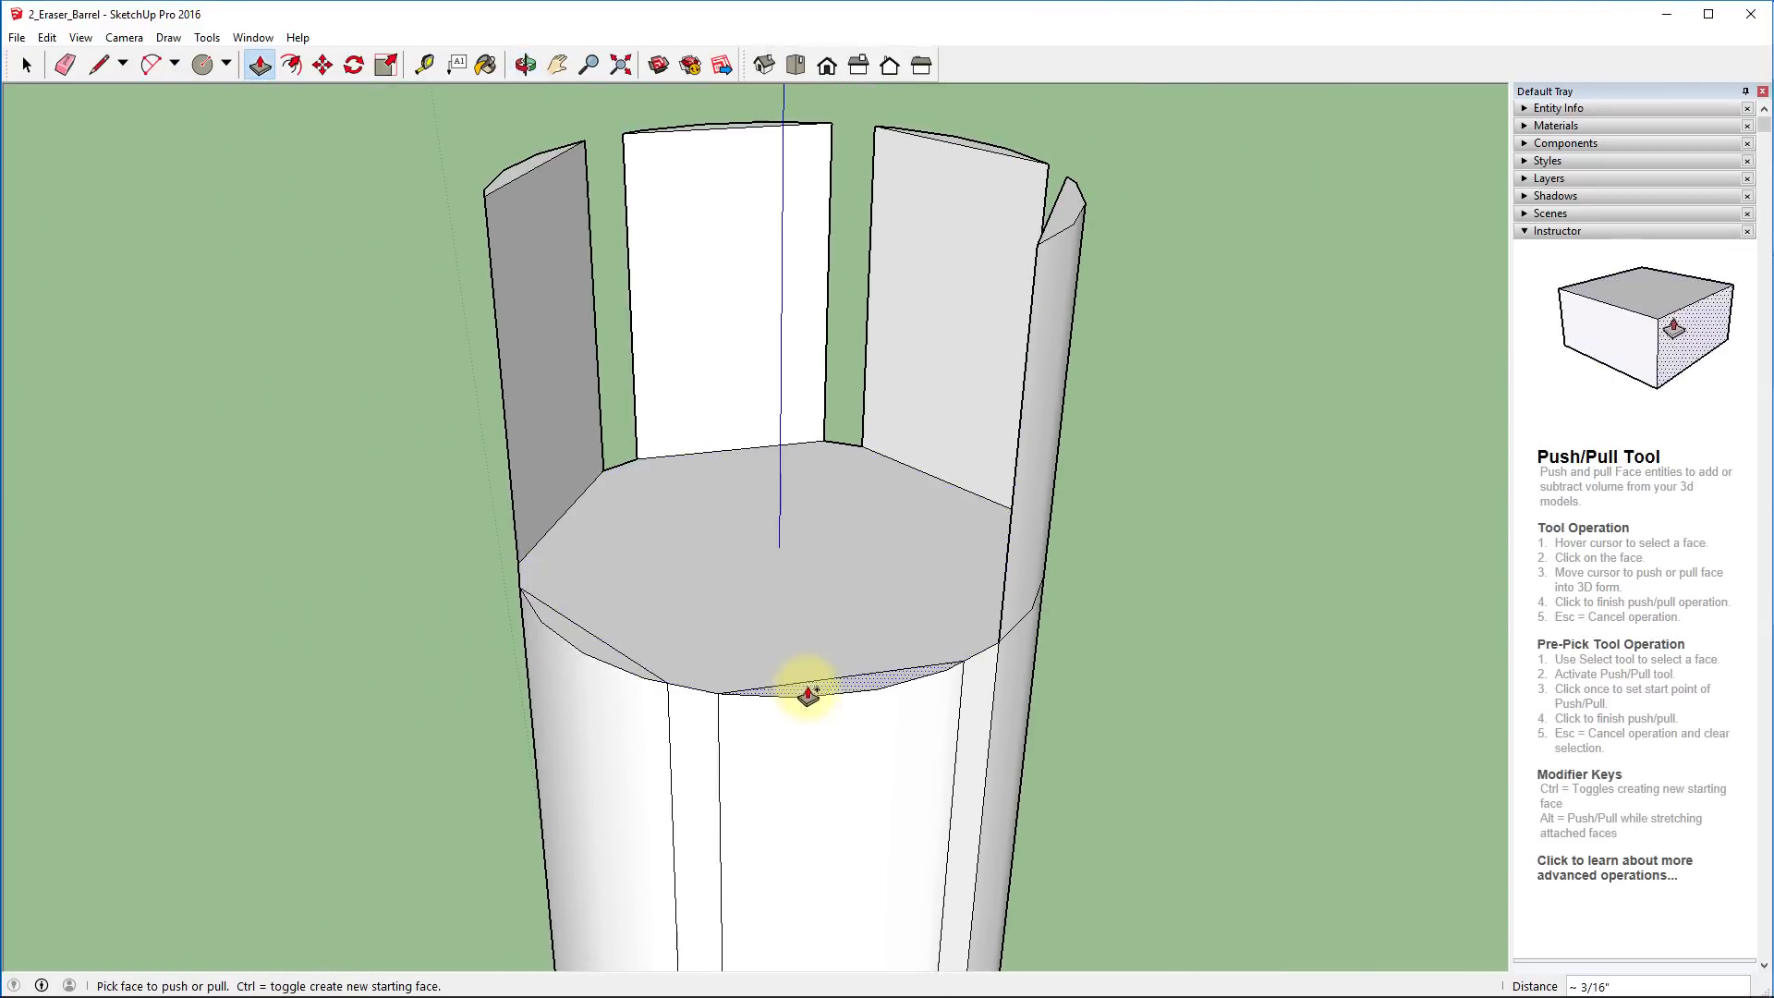
left_click(837, 690)
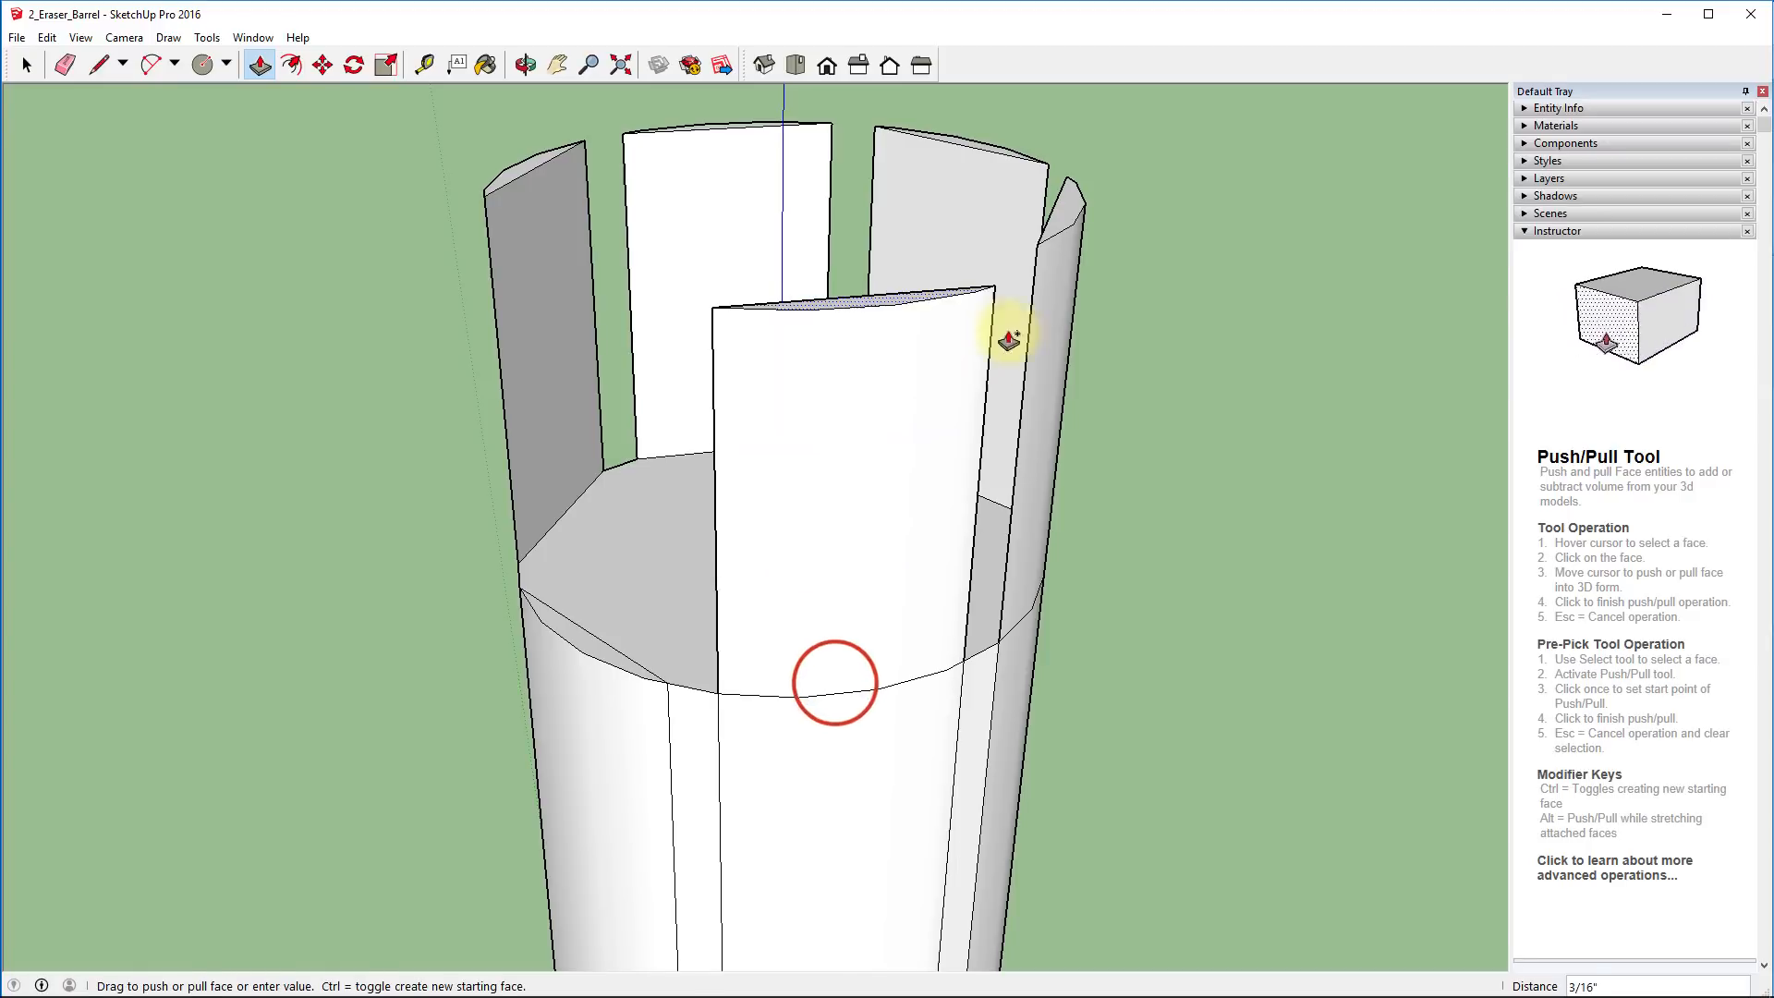
left_click(1072, 207)
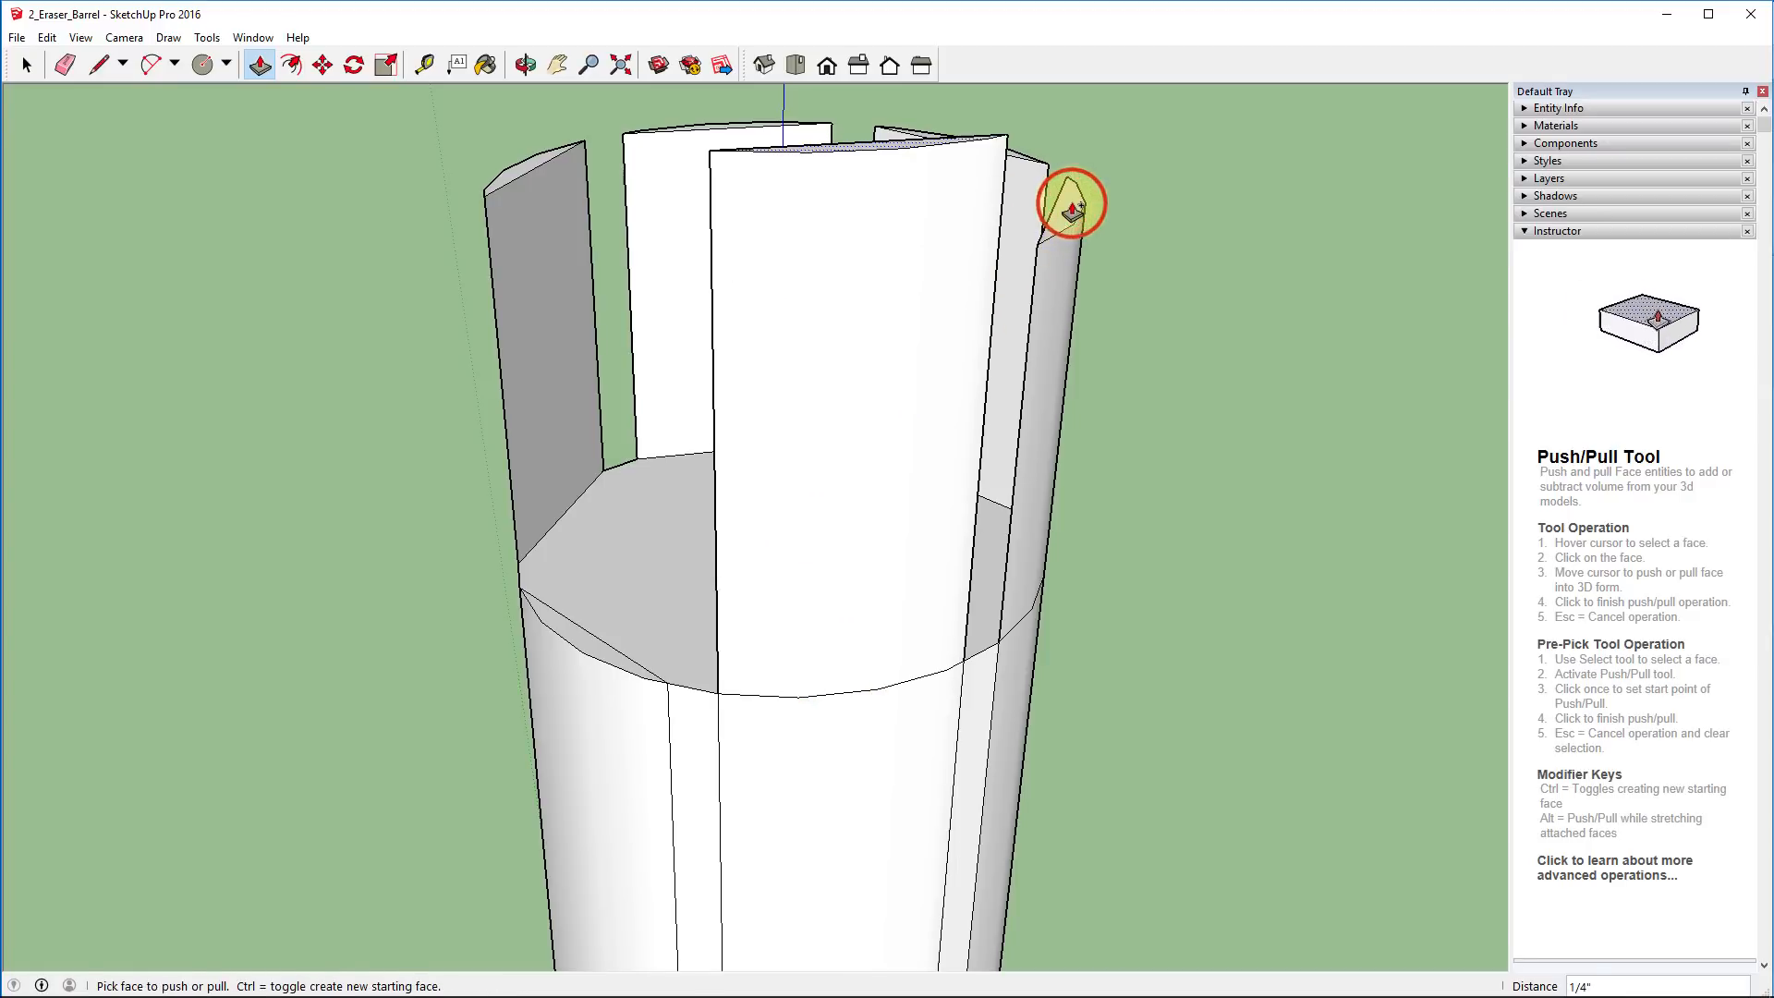
left_click(817, 308)
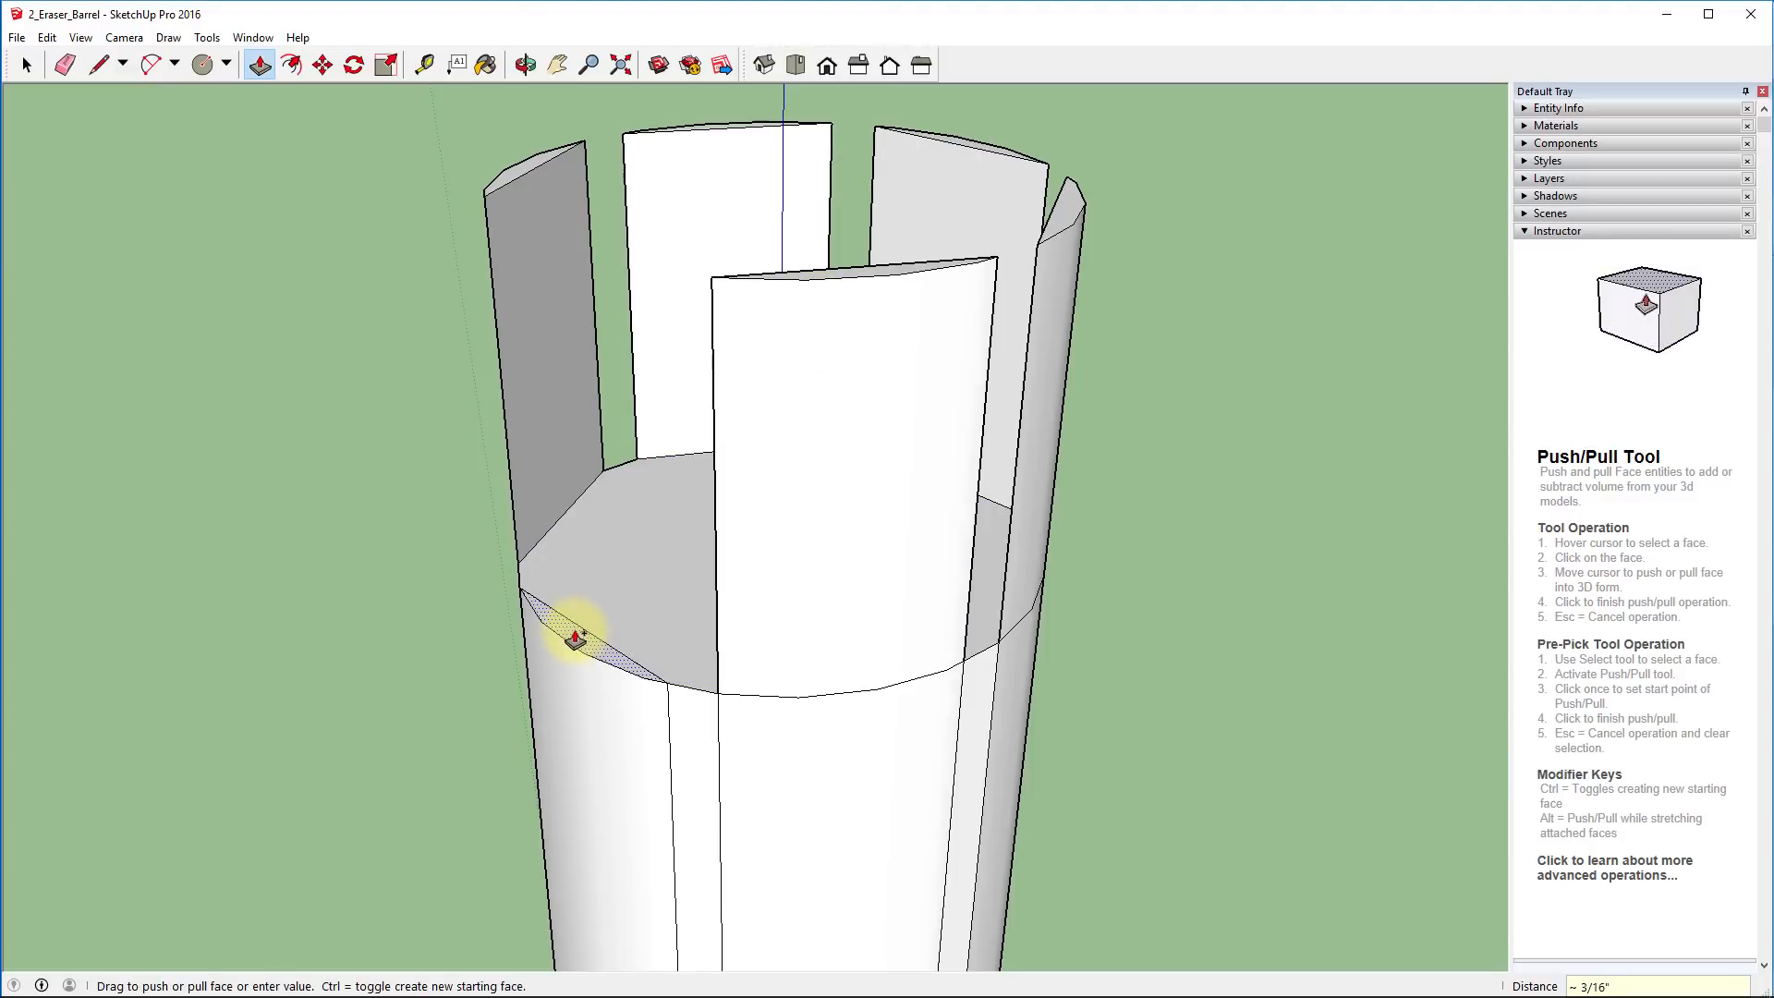
left_click(789, 284)
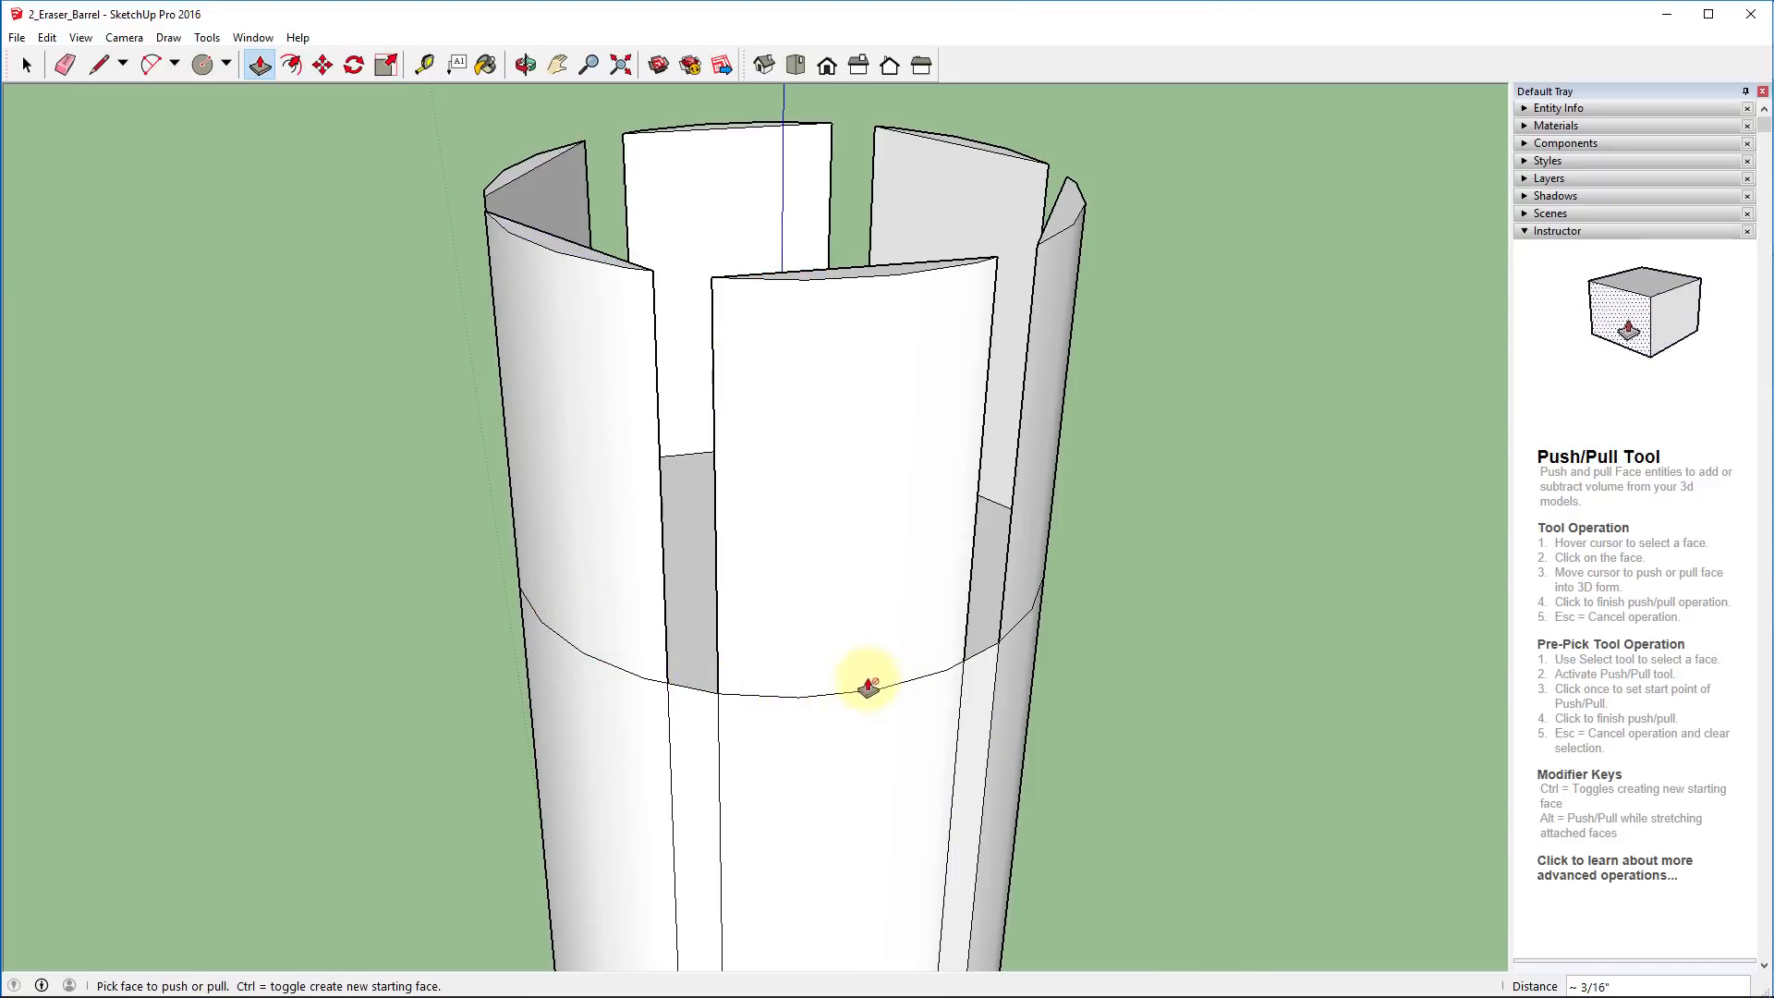
Draw lines between the top corners of neighbouring raised segments to close the four gaps at the front and sides of the barrel
middle_click_drag(1141, 646, 357, 586)
middle_click_drag(1136, 705, 515, 602)
middle_click_drag(1189, 700, 308, 720)
middle_click_drag(1137, 737, 1278, 756)
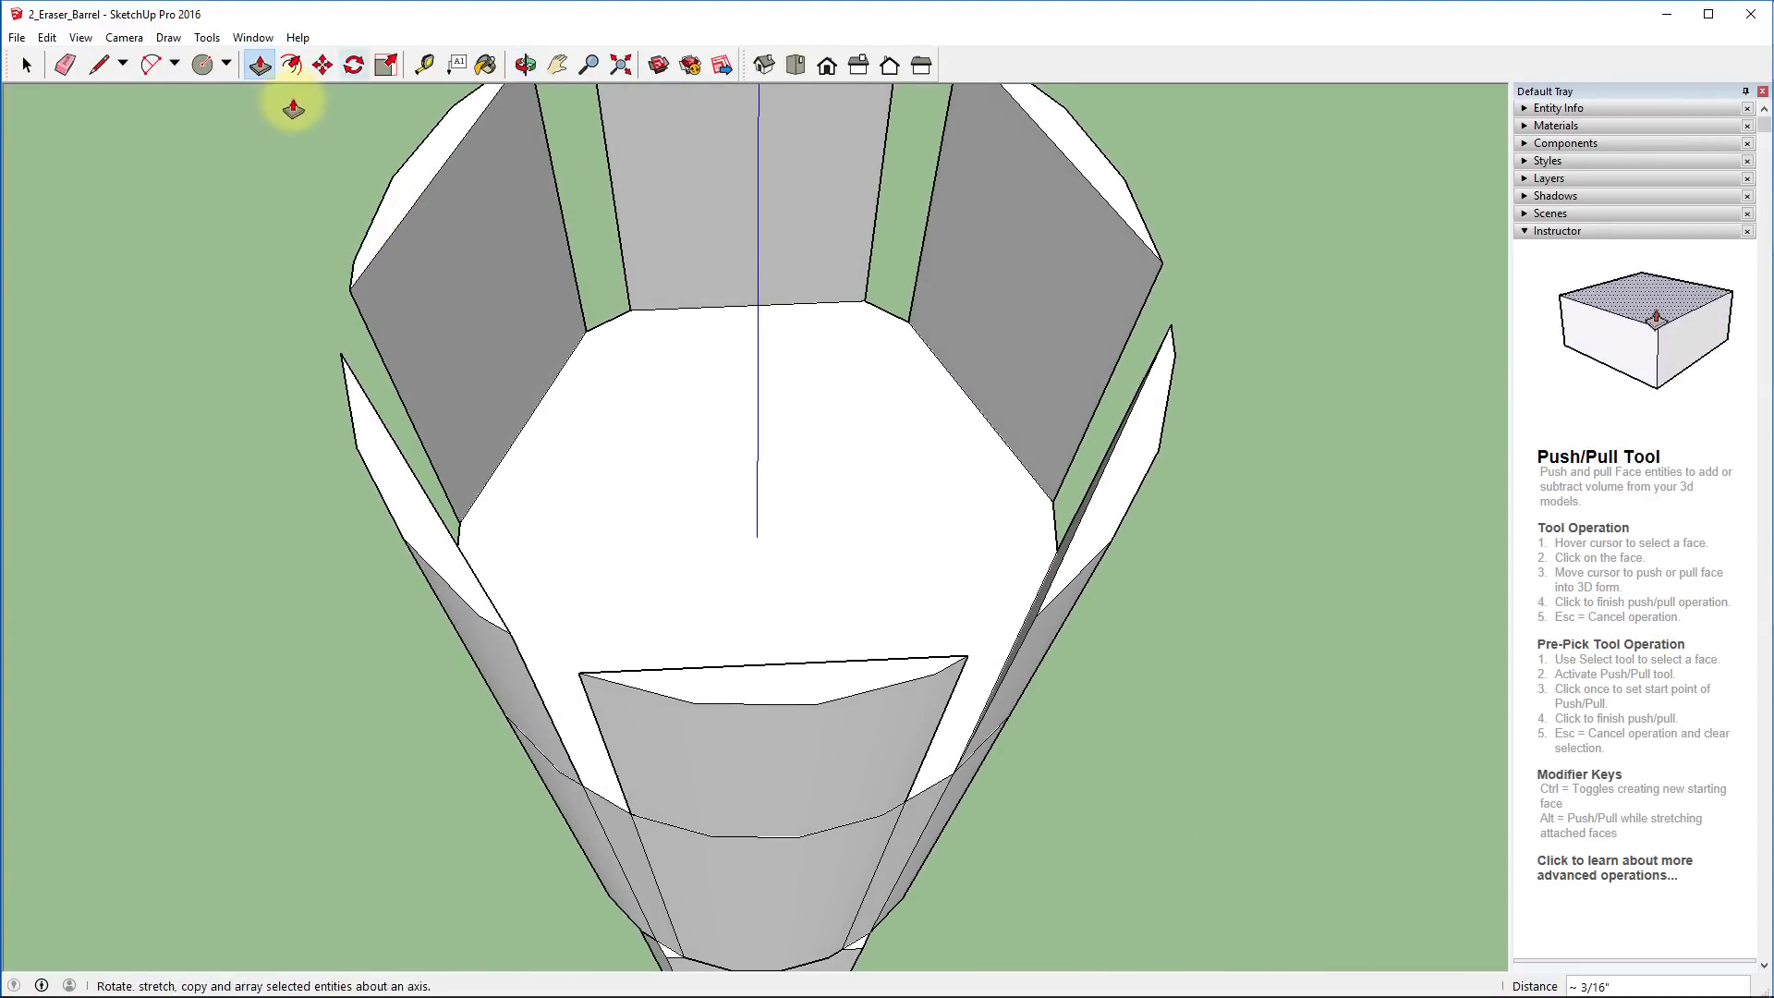
left_click(98, 61)
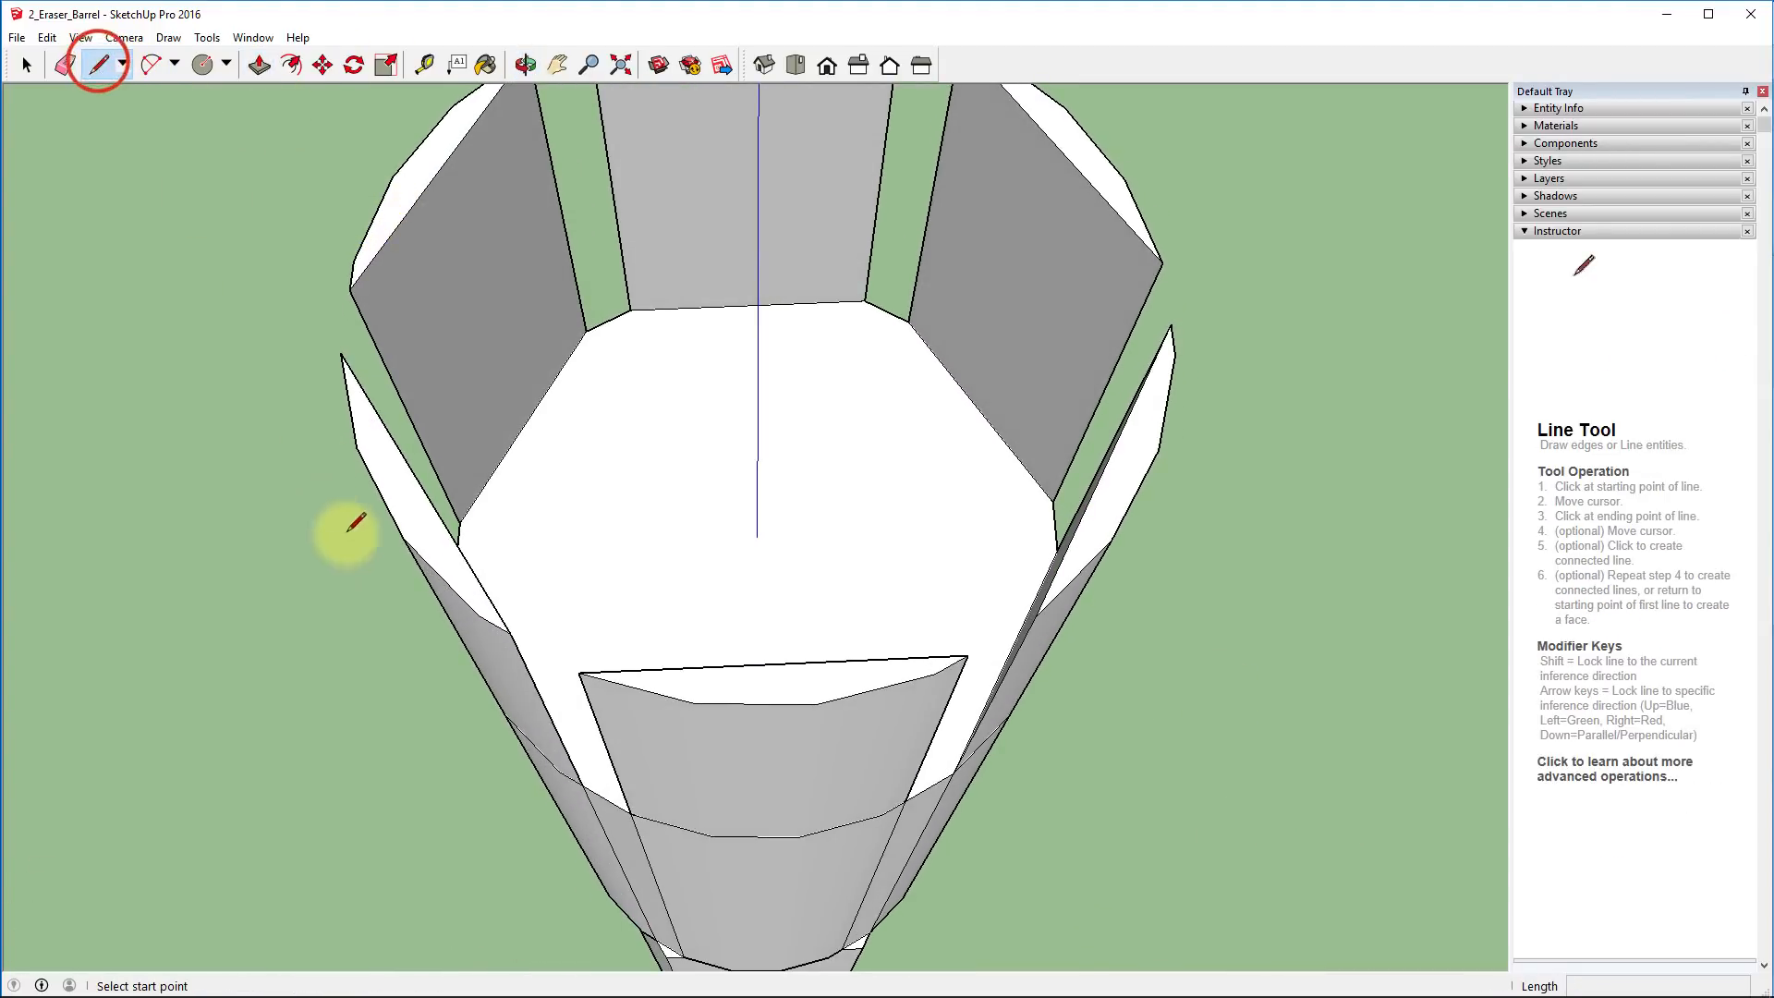
left_click(509, 637)
left_click(581, 674)
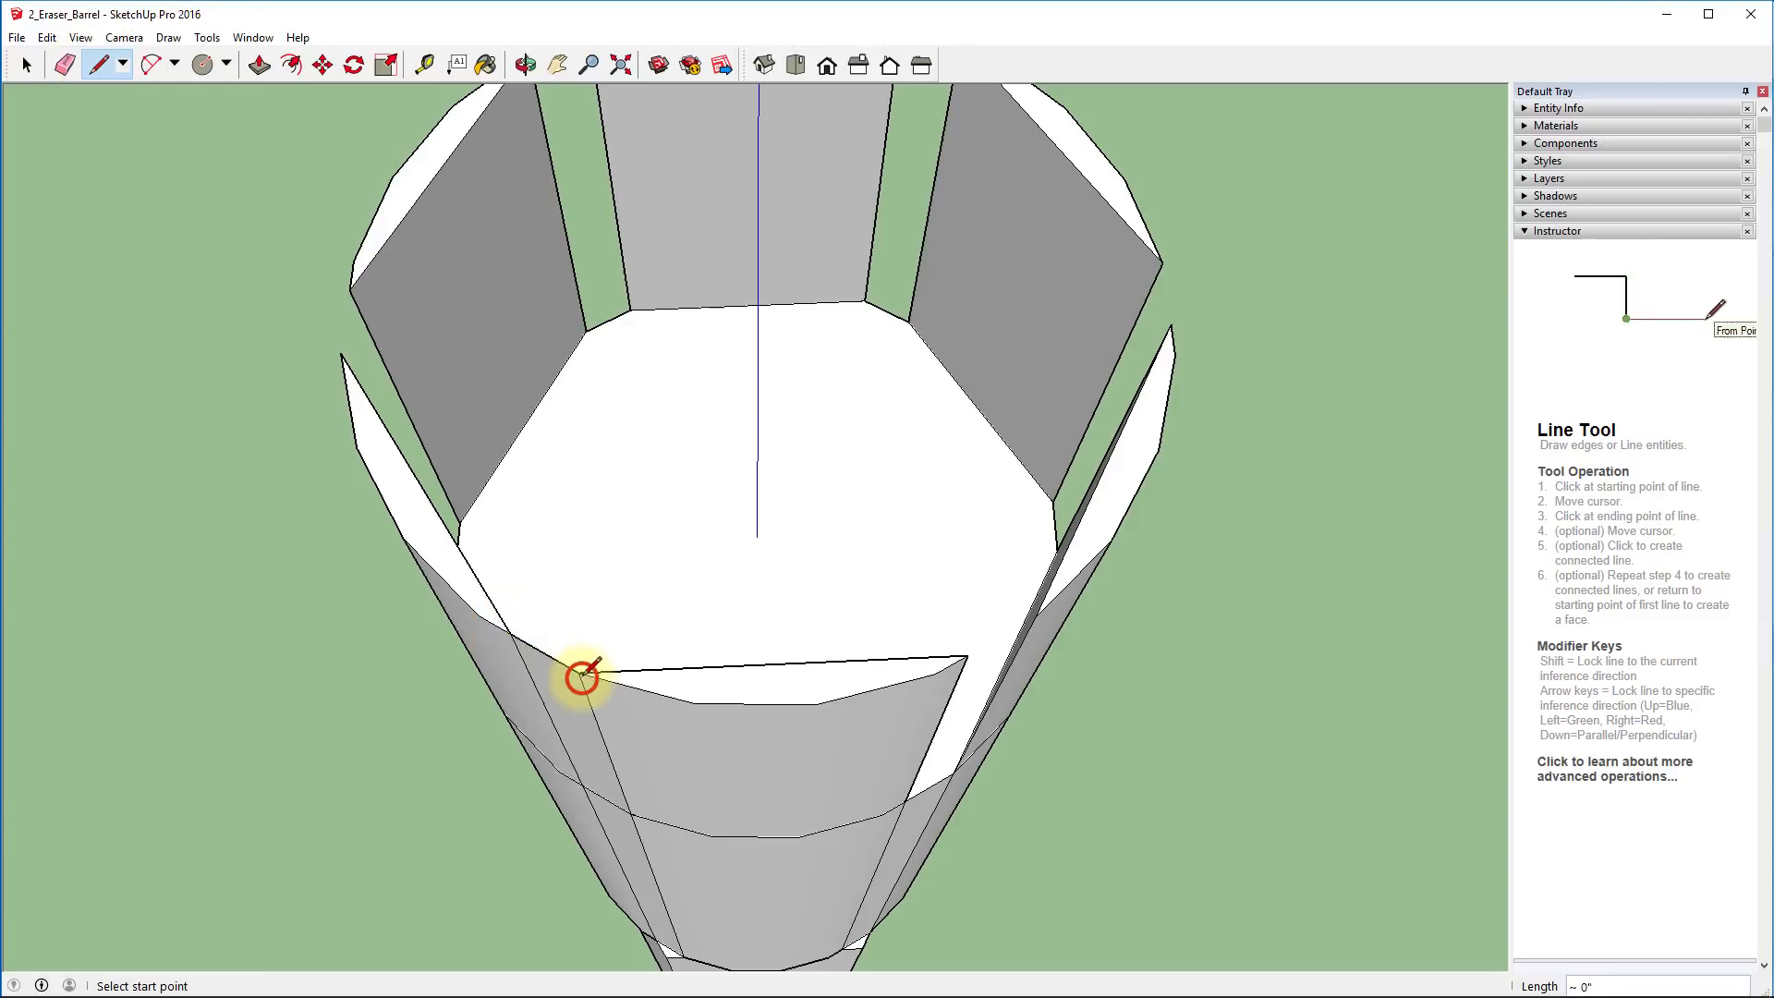
left_click(969, 656)
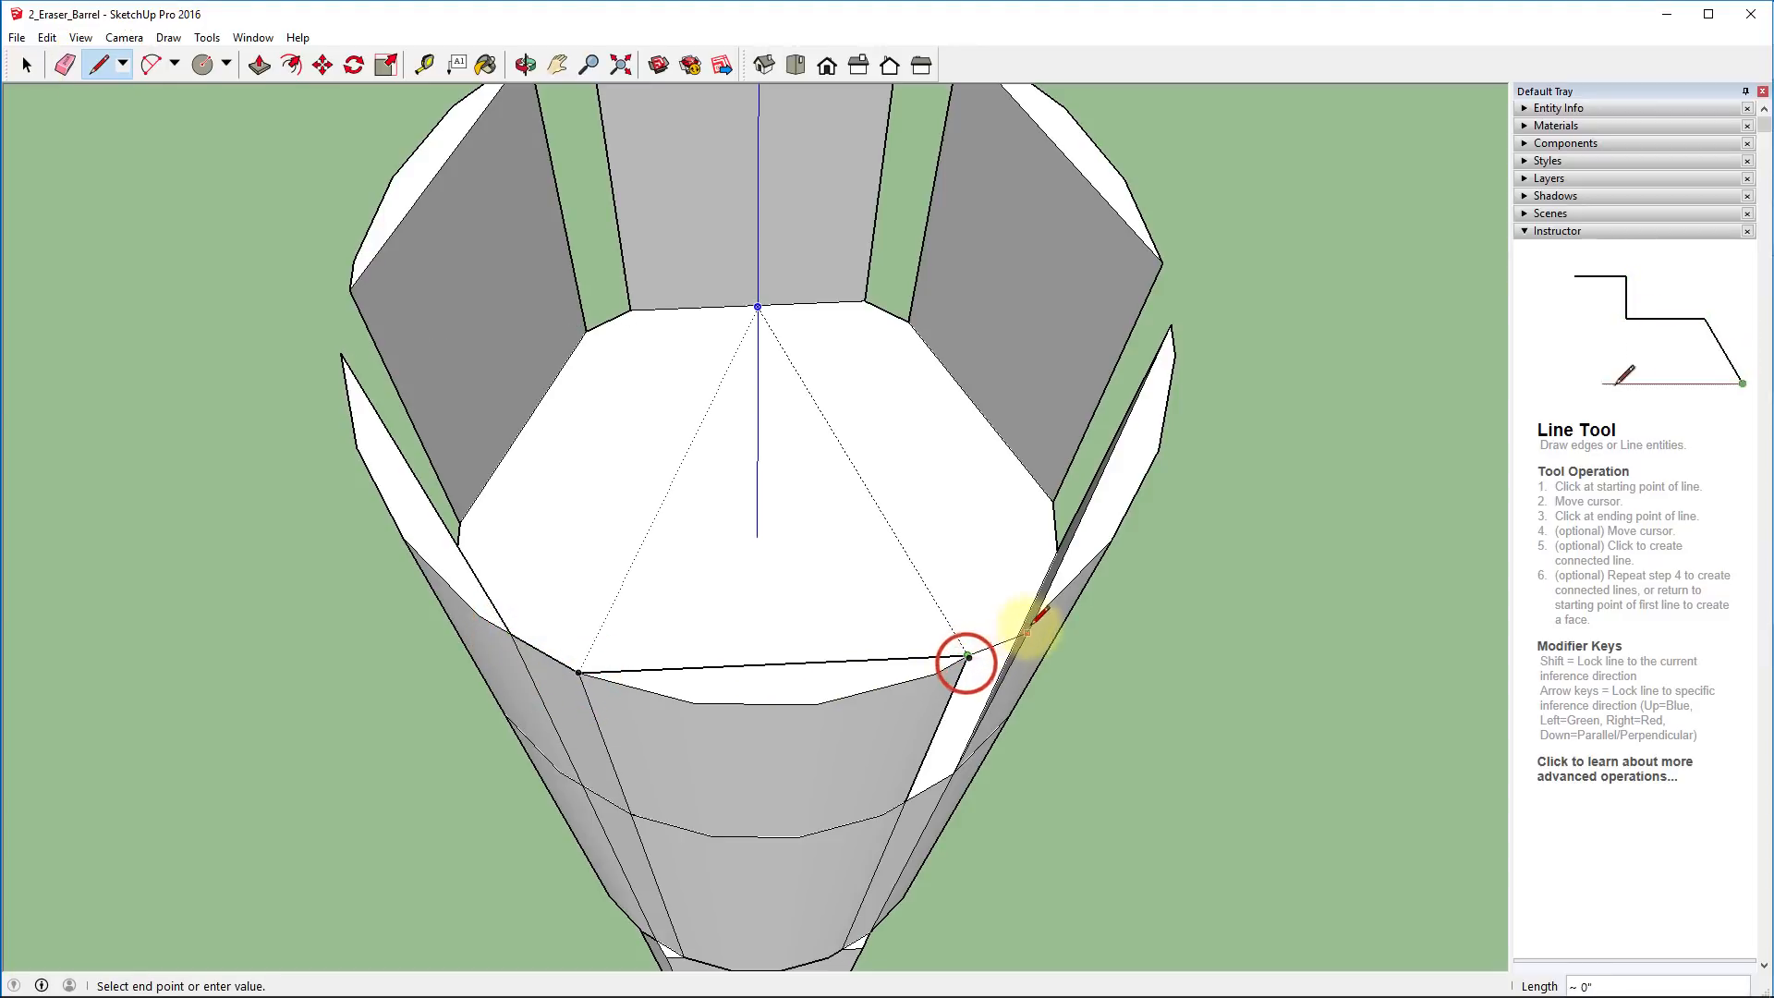
left_click(1035, 618)
left_click(1161, 264)
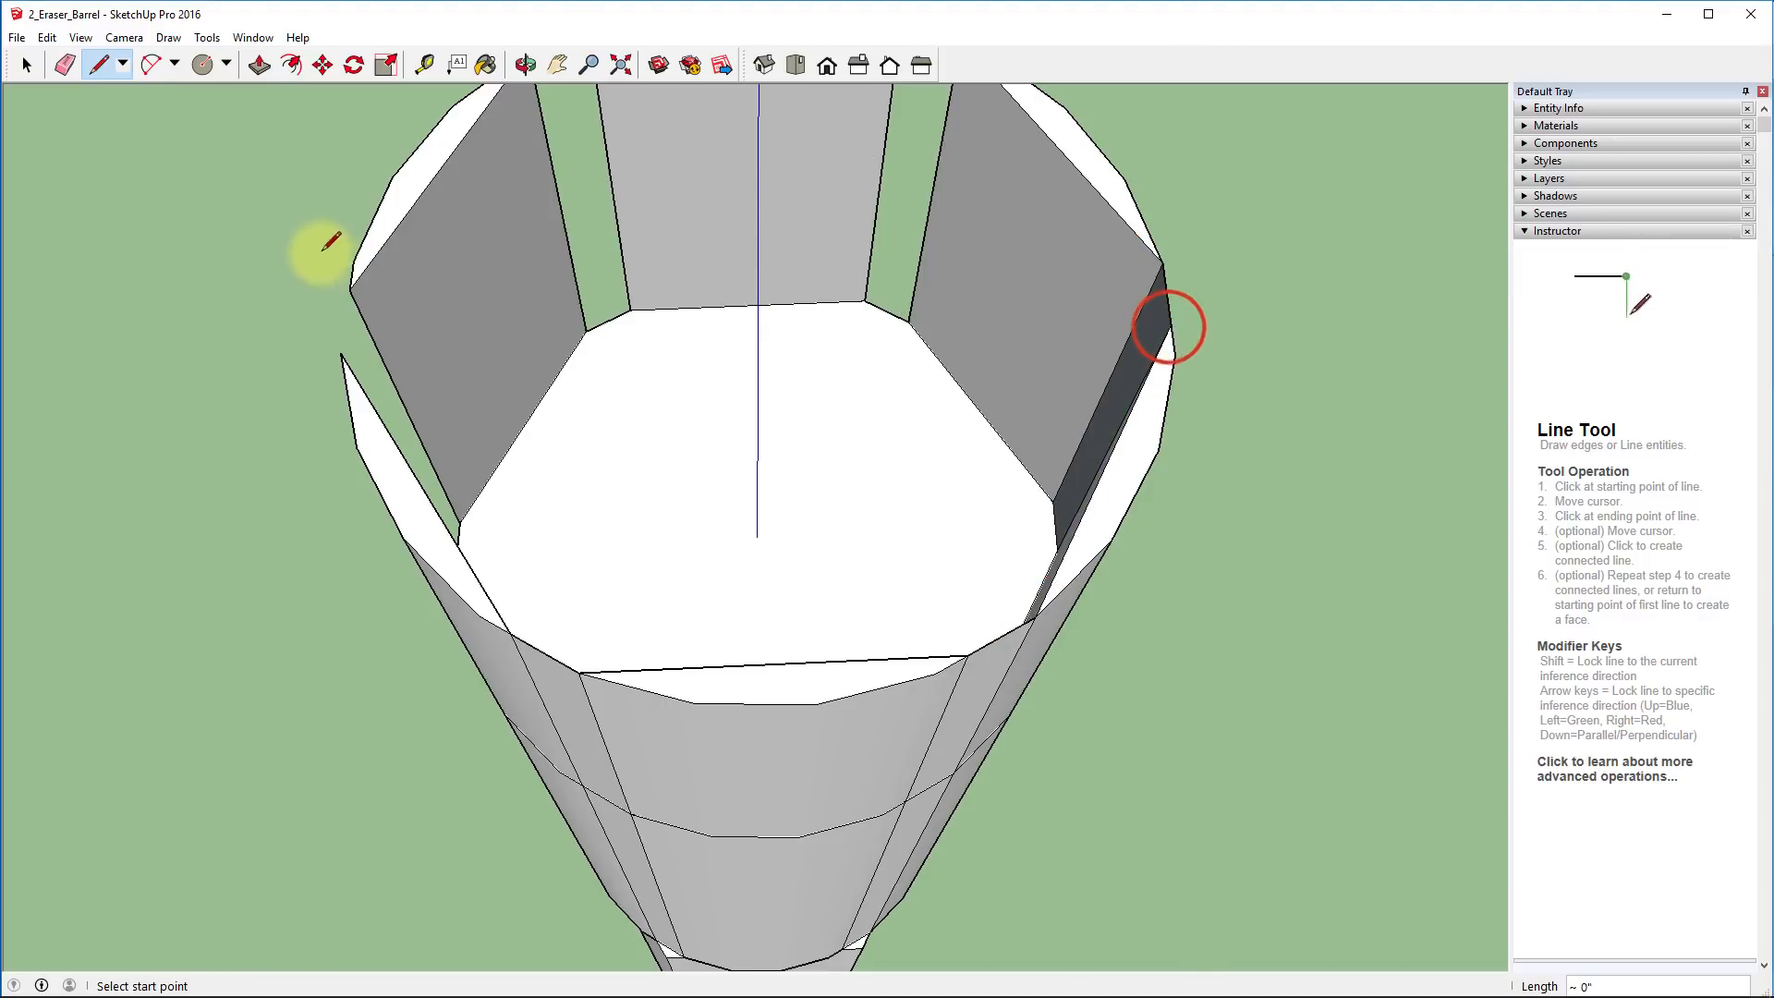
left_click(347, 290)
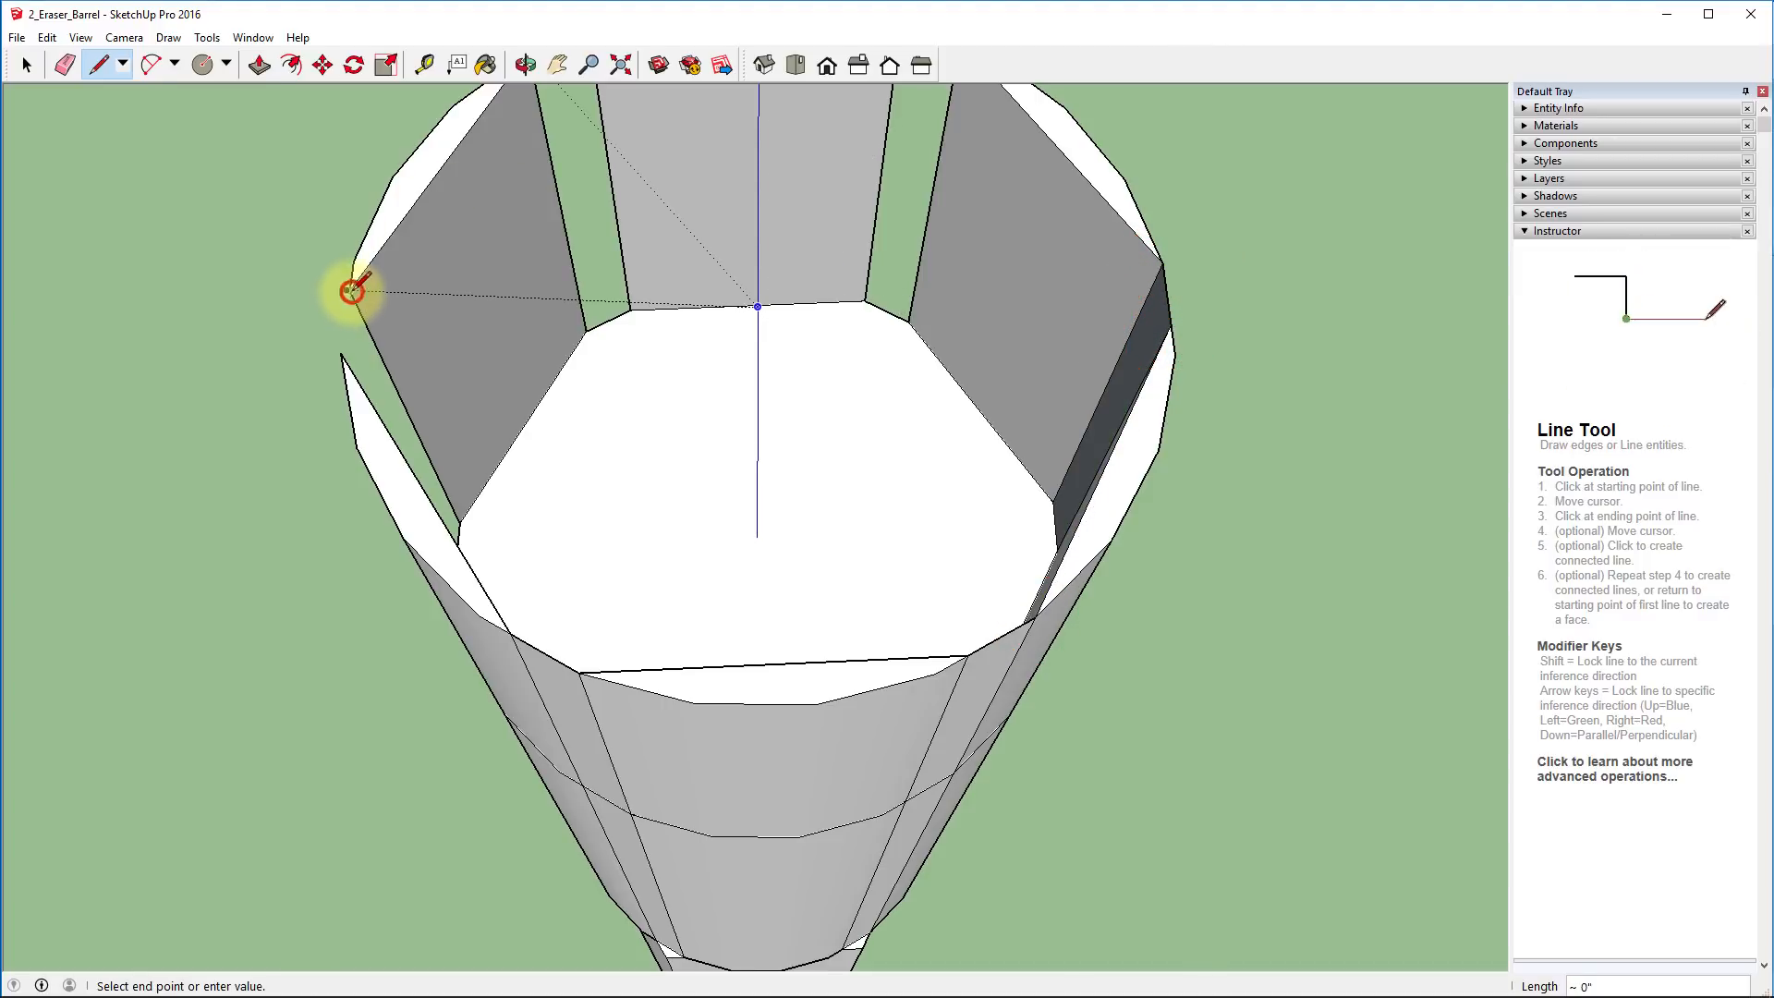
left_click(338, 355)
Draw lines across the two remaining gaps beside the back segment to close the barrel's rim and top face
mouse_move(602, 364)
middle_mouse_down()
mouse_move(554, 575)
mouse_move(475, 337)
middle_mouse_up()
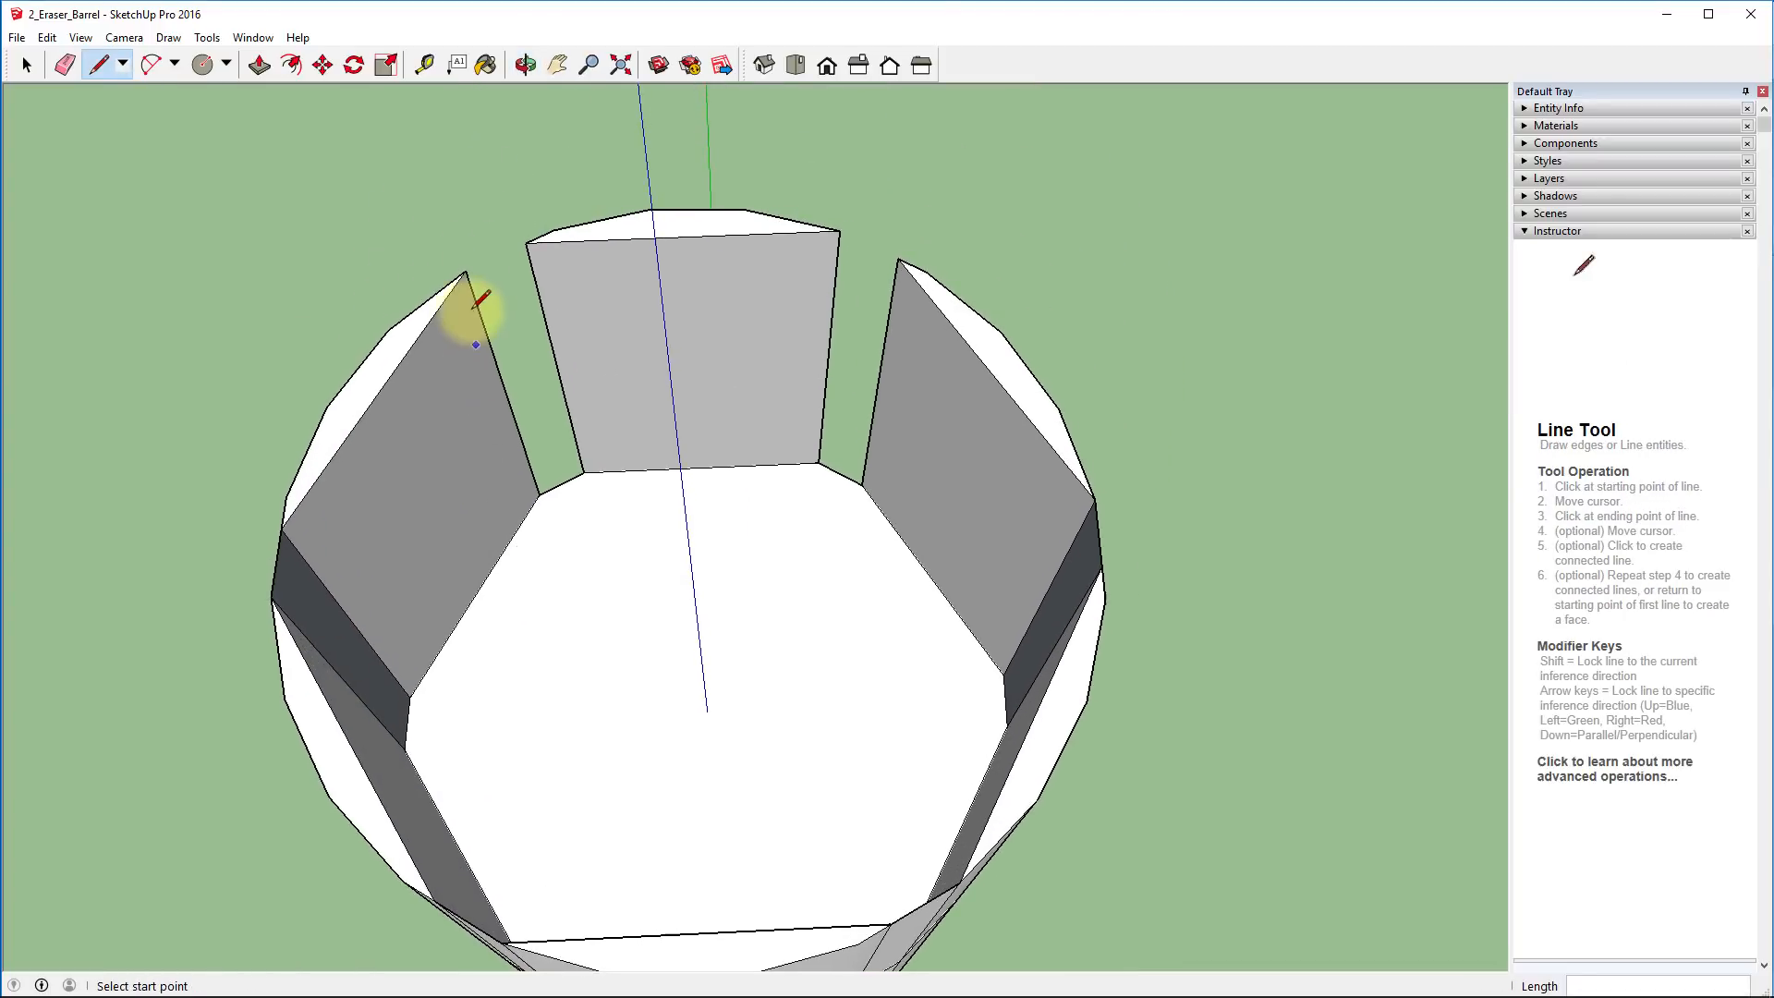
left_click(465, 270)
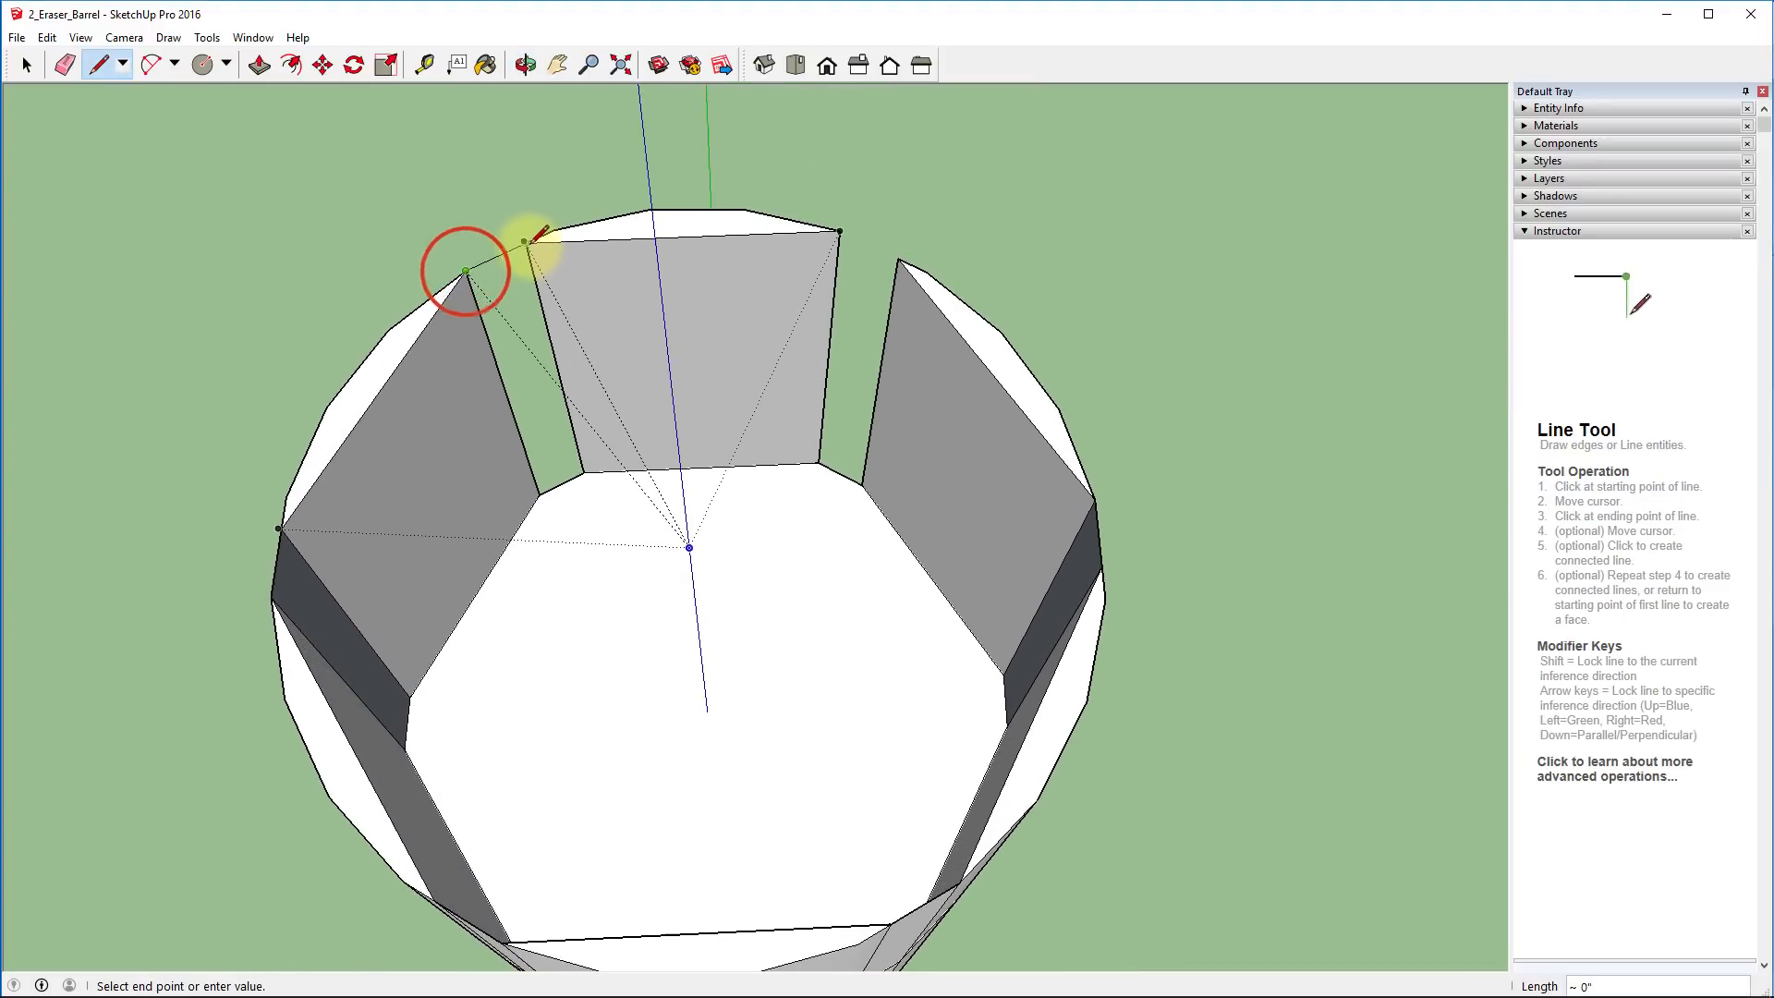
left_click(527, 244)
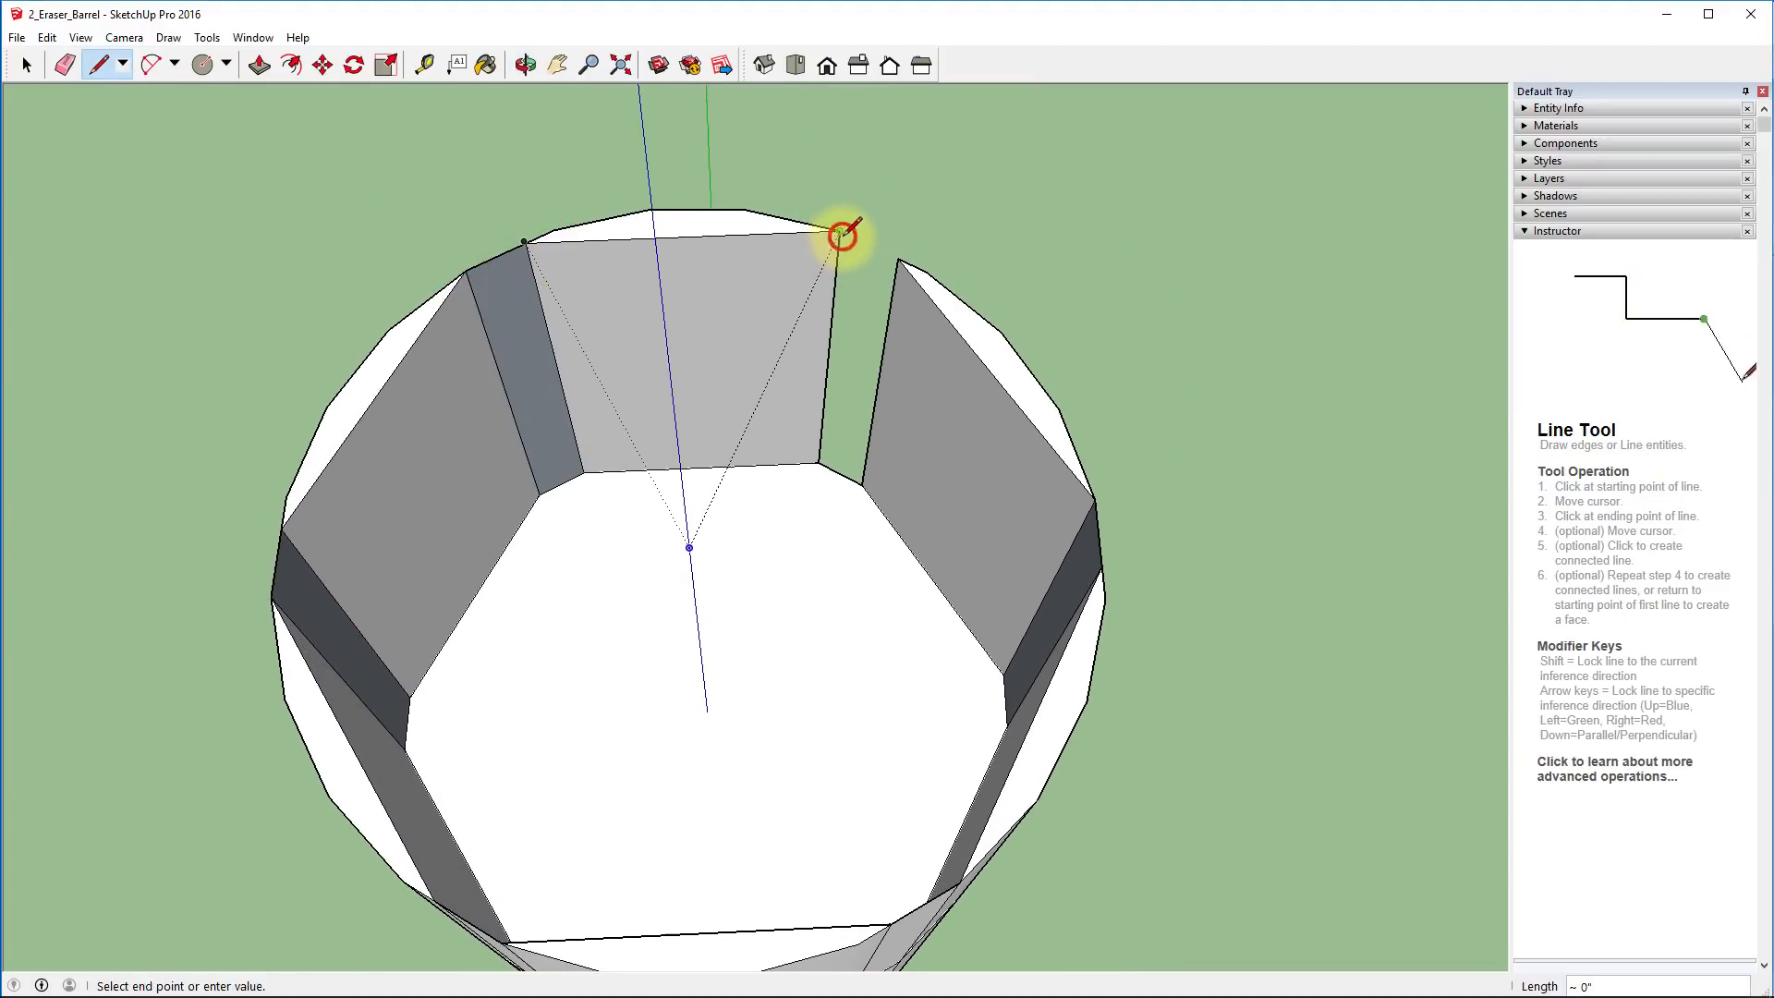
left_click(896, 264)
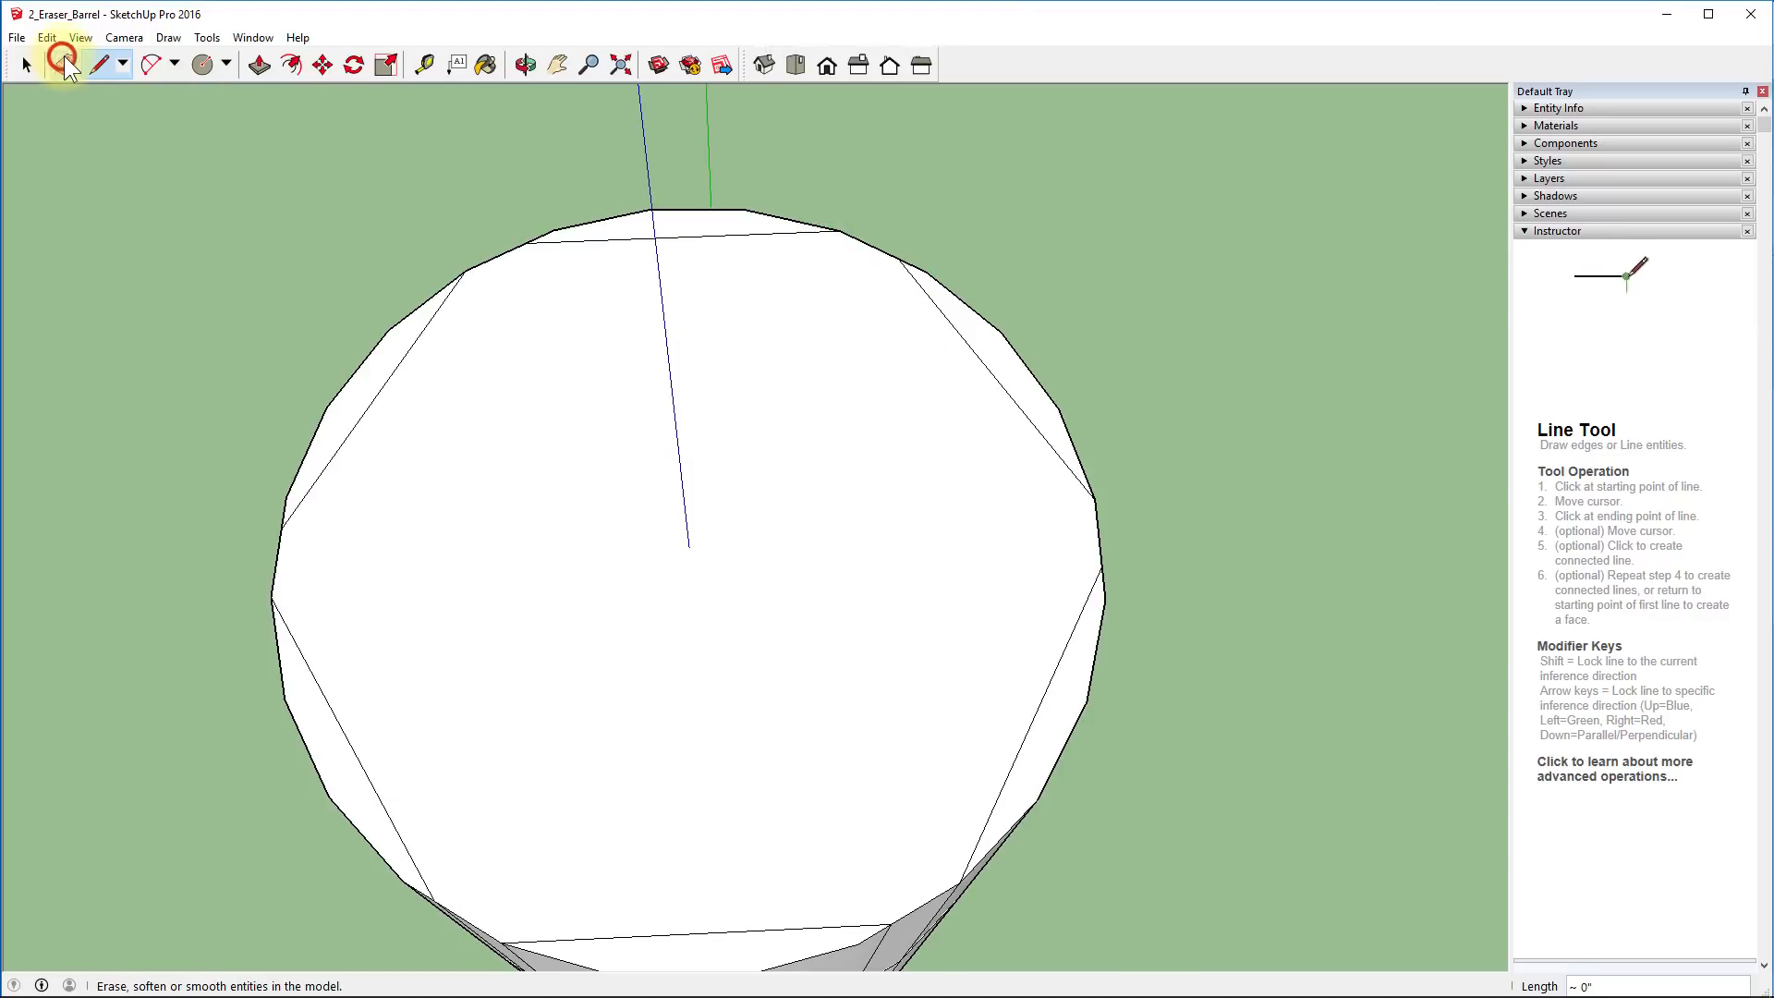
Erase the six straight edges between the rim segments and the centre of the barrel's top face
left_click(64, 64)
left_click(400, 371)
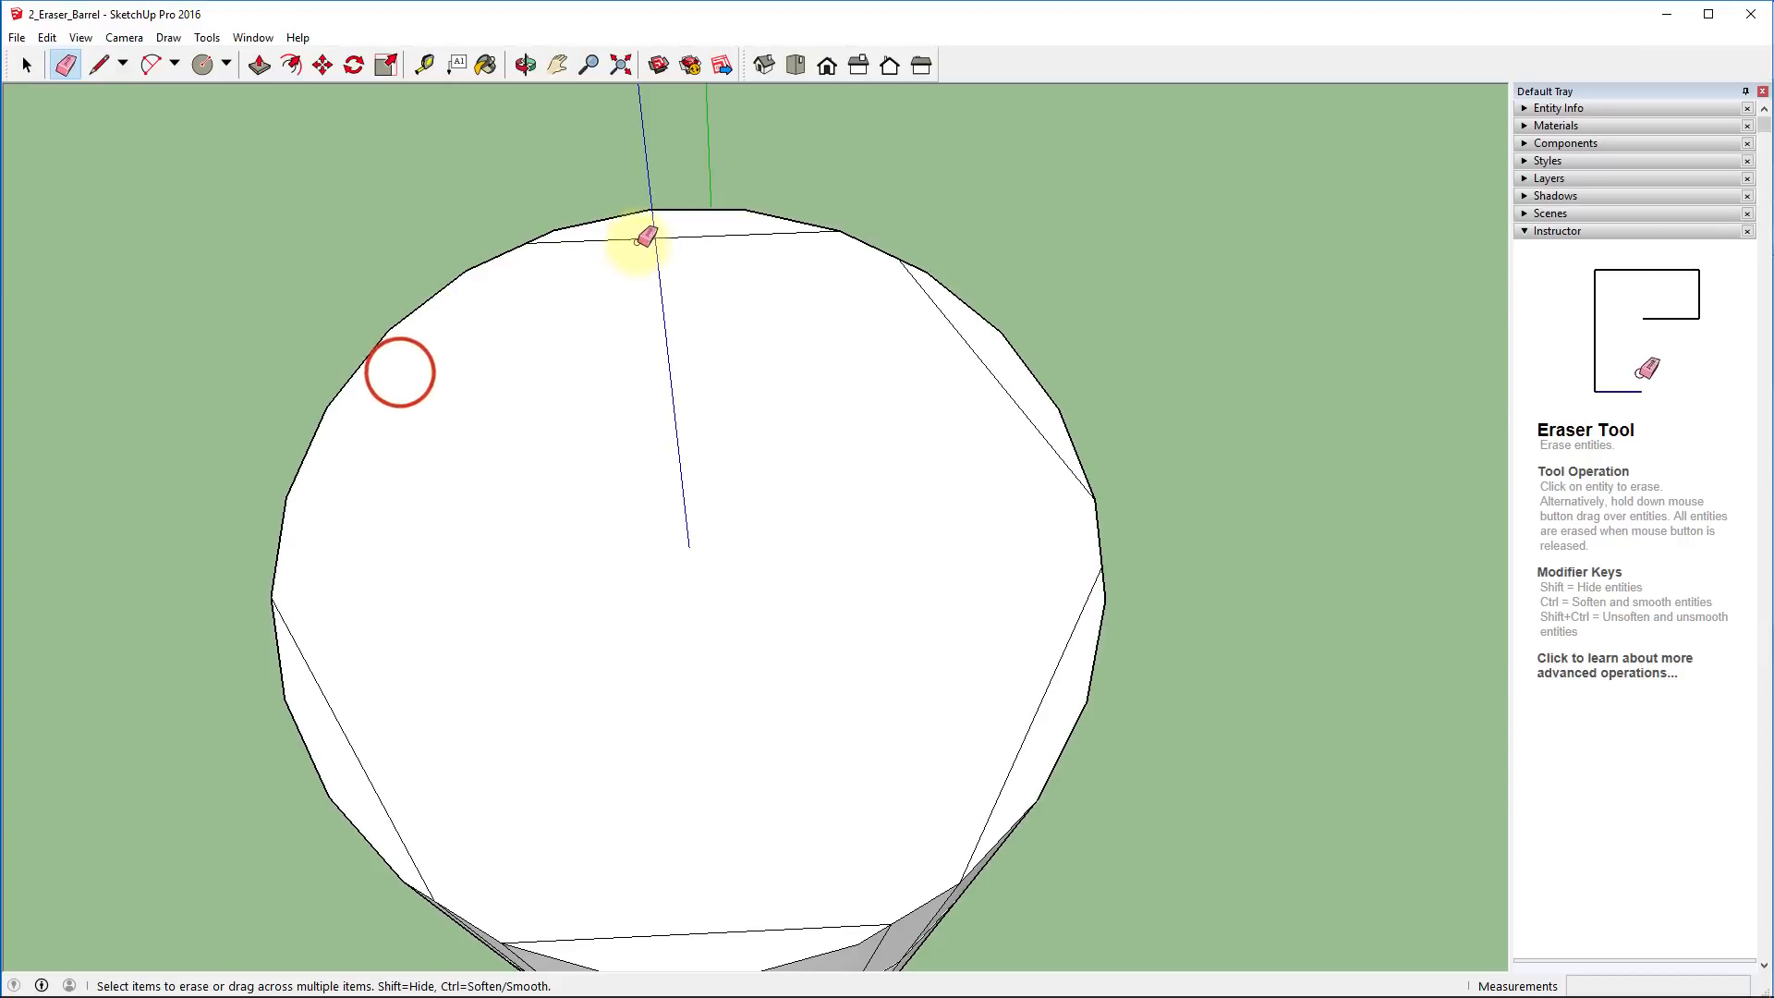
left_click(639, 244)
left_click(996, 384)
left_click(1030, 727)
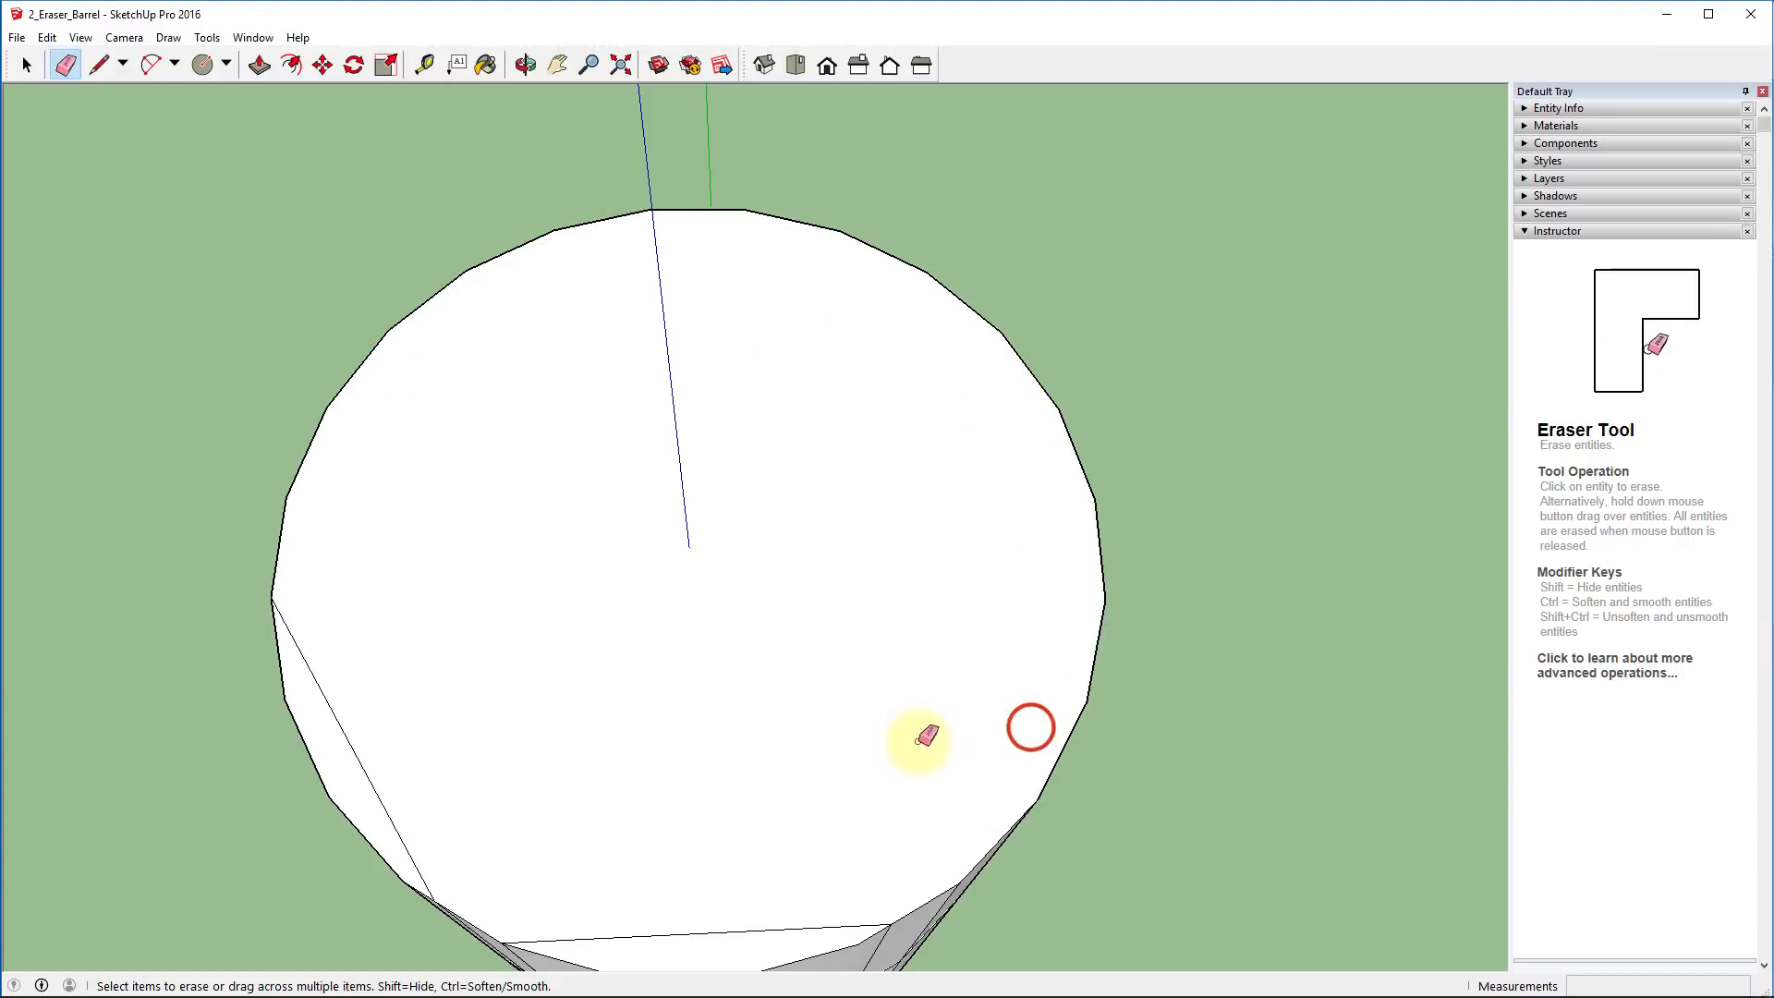
left_click(593, 944)
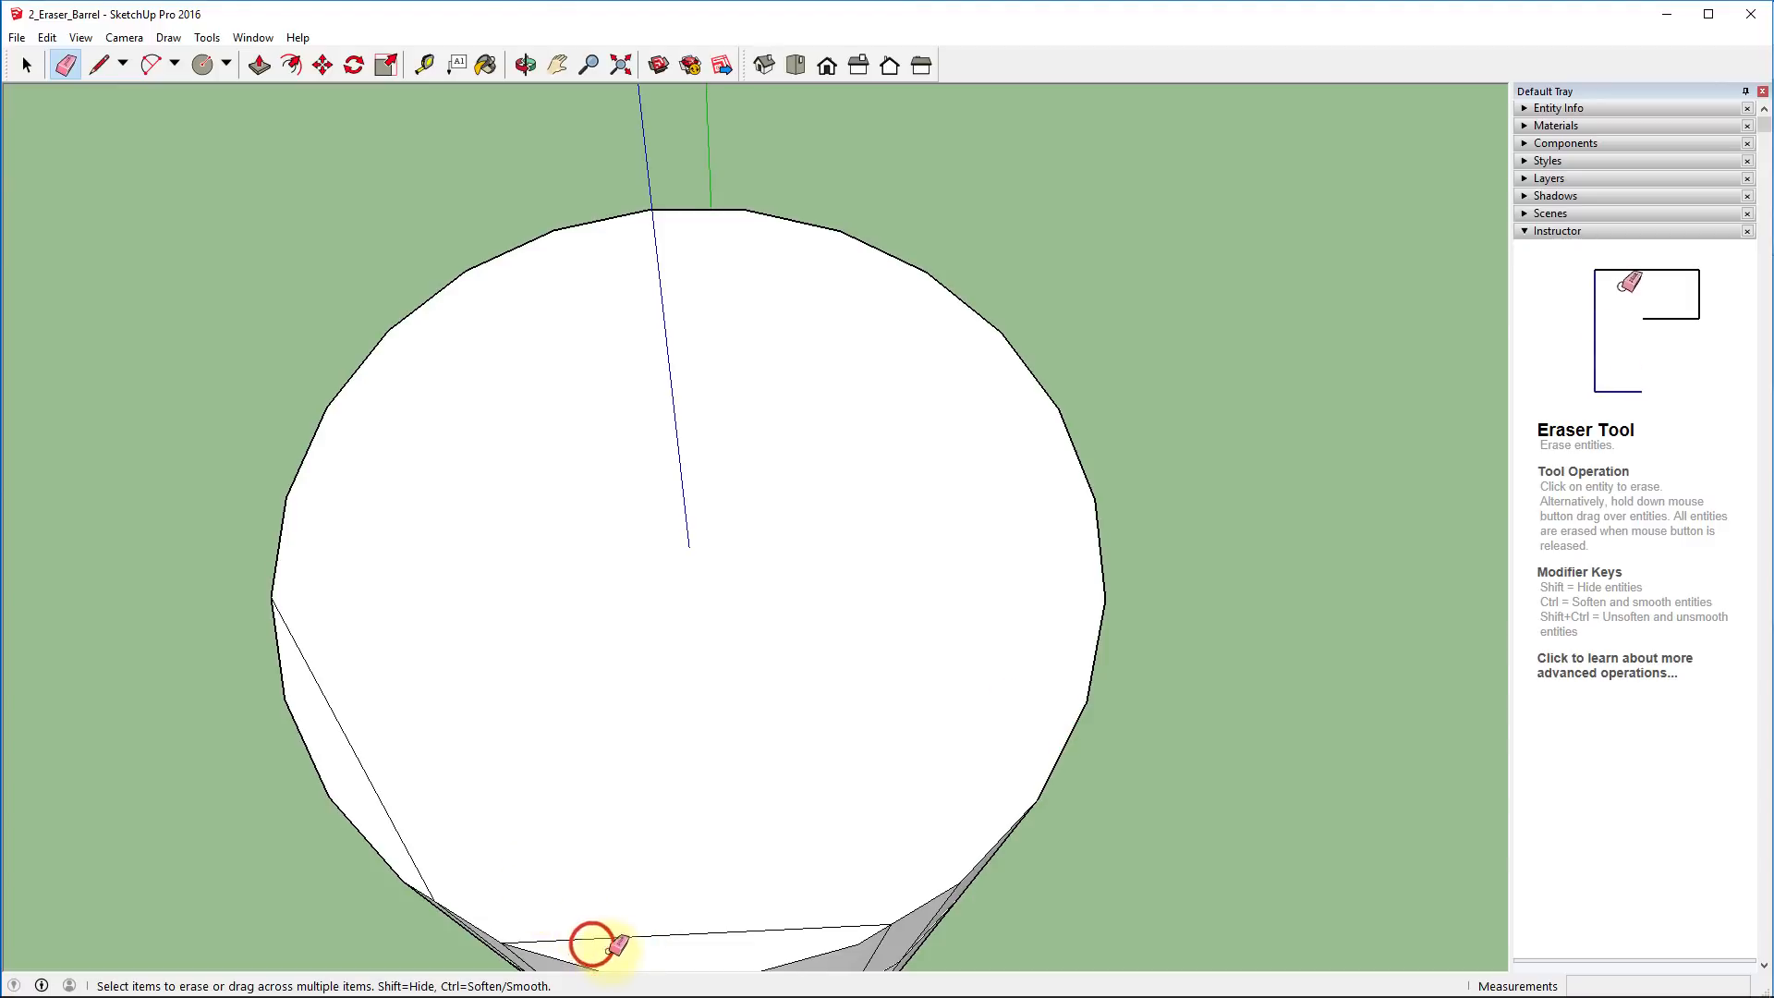
left_click(390, 797)
middle_click_drag(685, 662, 1064, 281)
scroll(1067, 319, "down", 3)
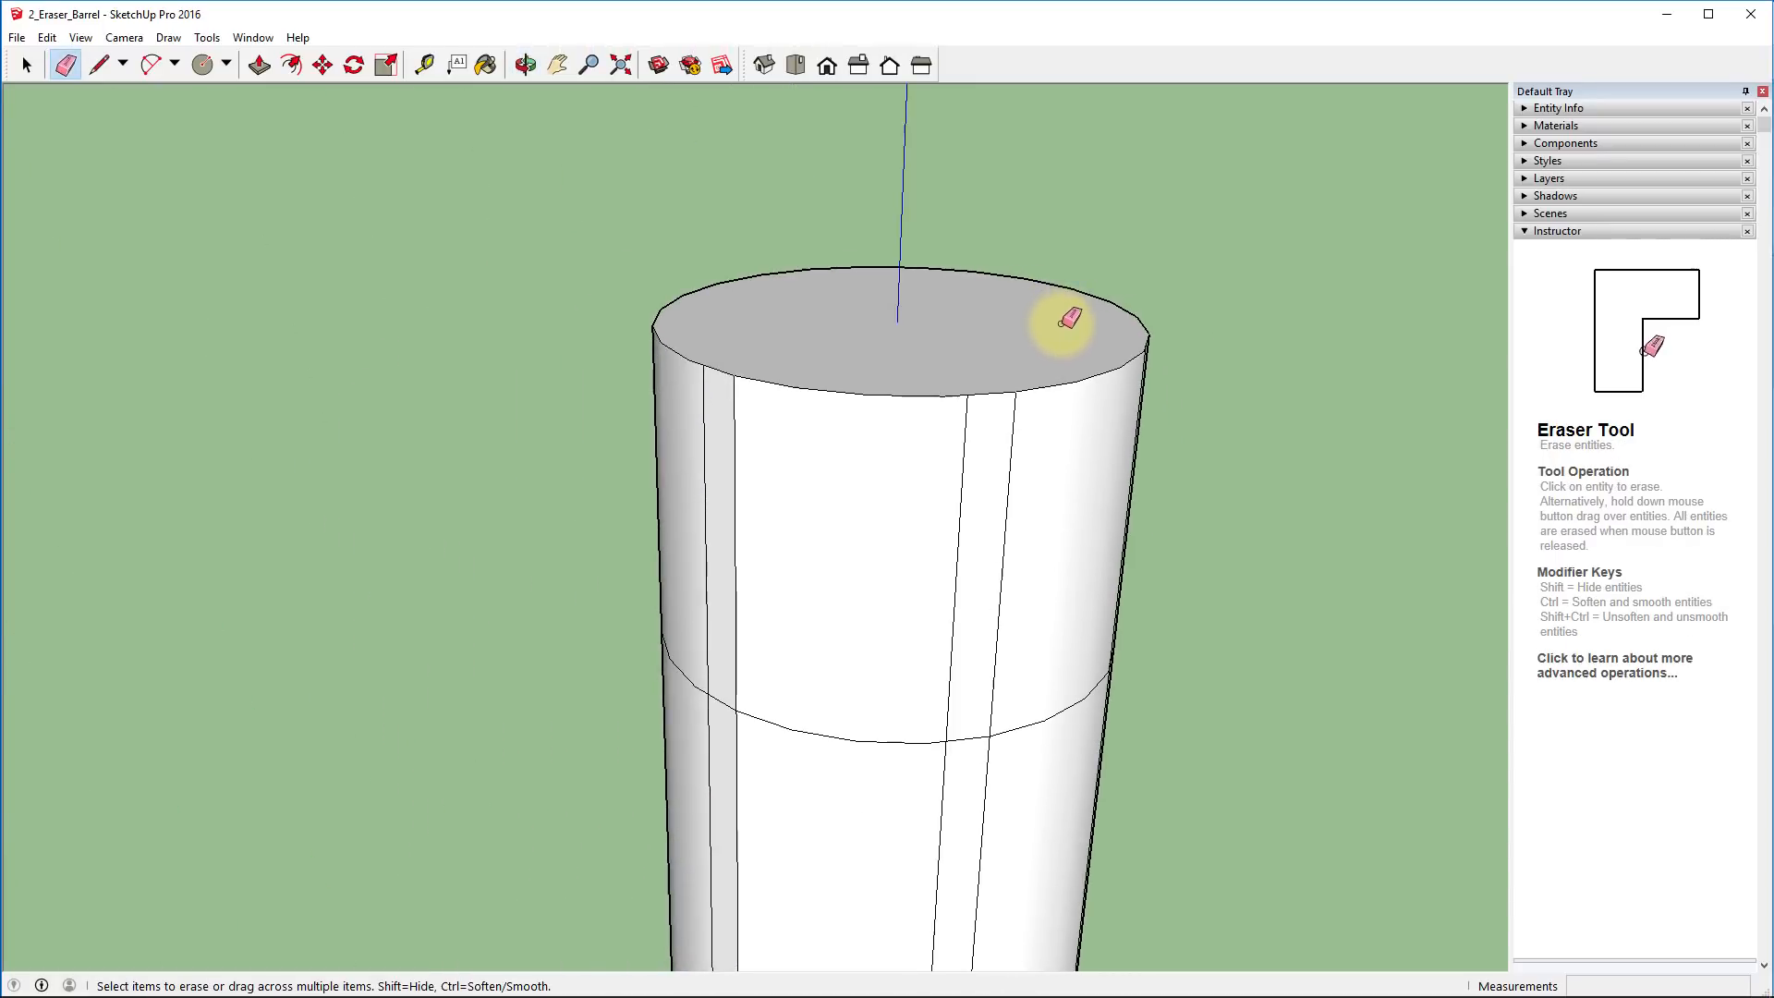
scroll(620, 681, "down", 3)
mouse_move(594, 800)
middle_mouse_down()
mouse_move(994, 324)
mouse_move(709, 277)
mouse_move(495, 318)
mouse_move(495, 502)
mouse_move(750, 436)
middle_mouse_up()
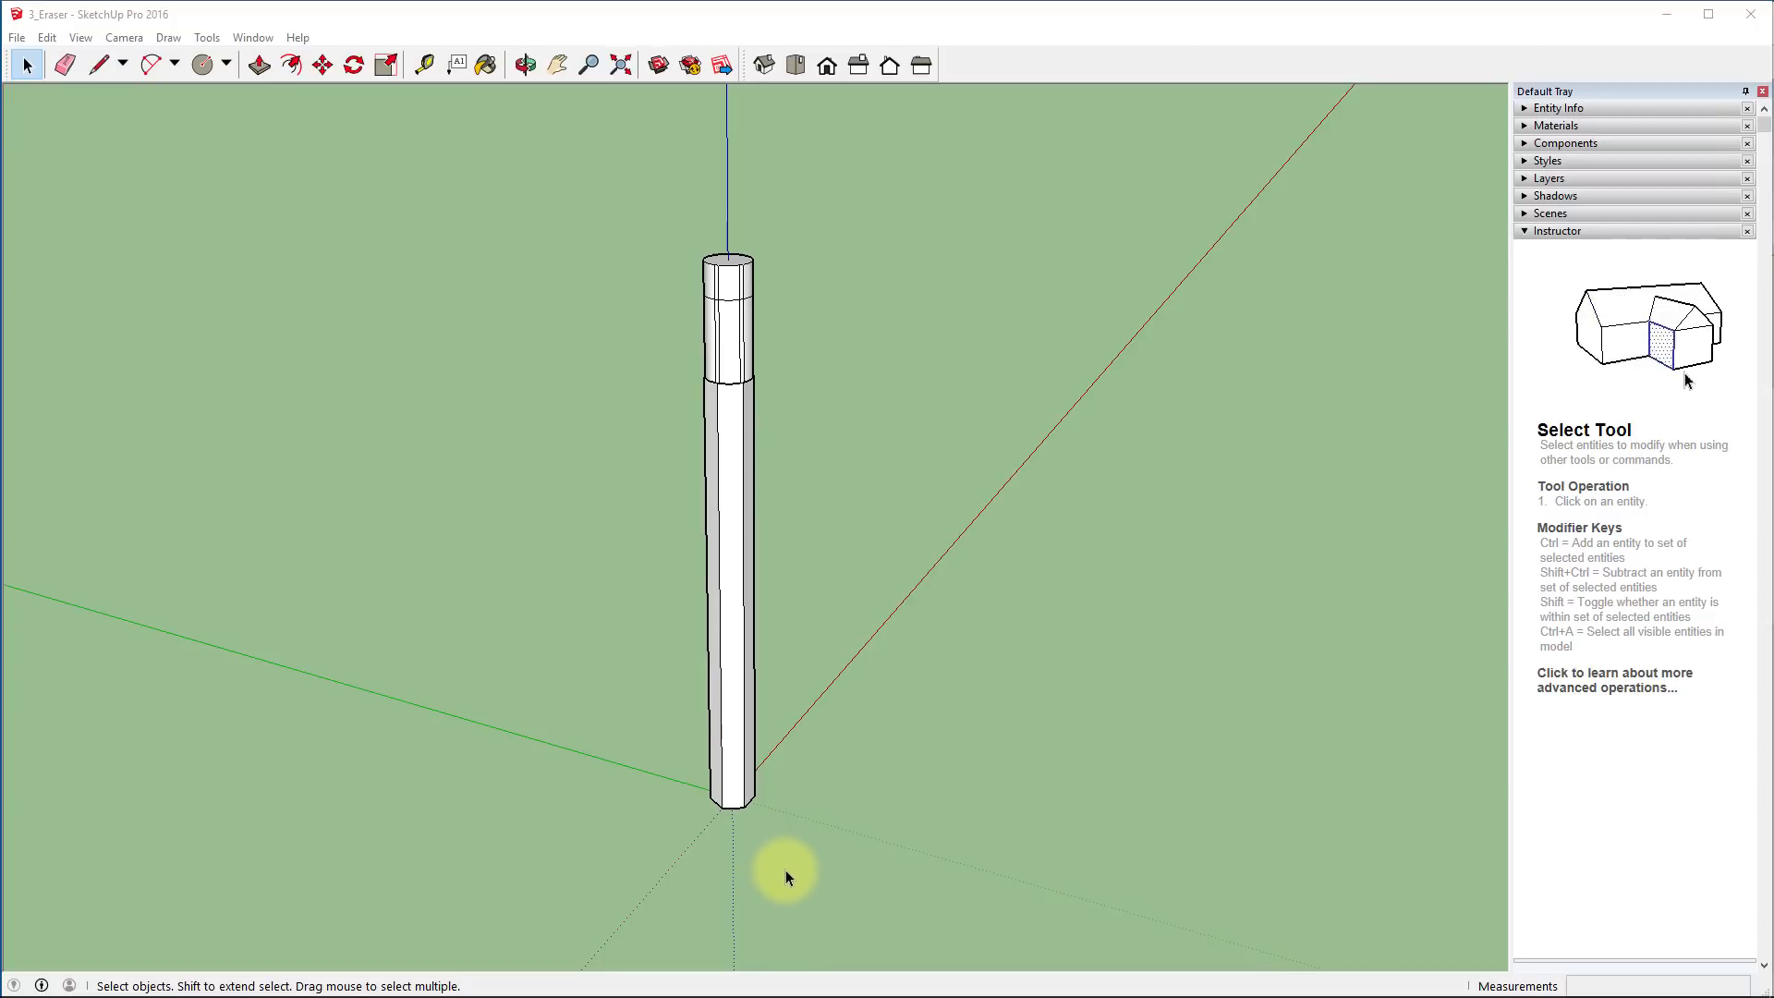
Push/Pull the pencil's hexagonal bottom face up about 1 3/16" to shorten the body
key("o")
left_click_drag(784, 869, 912, 324)
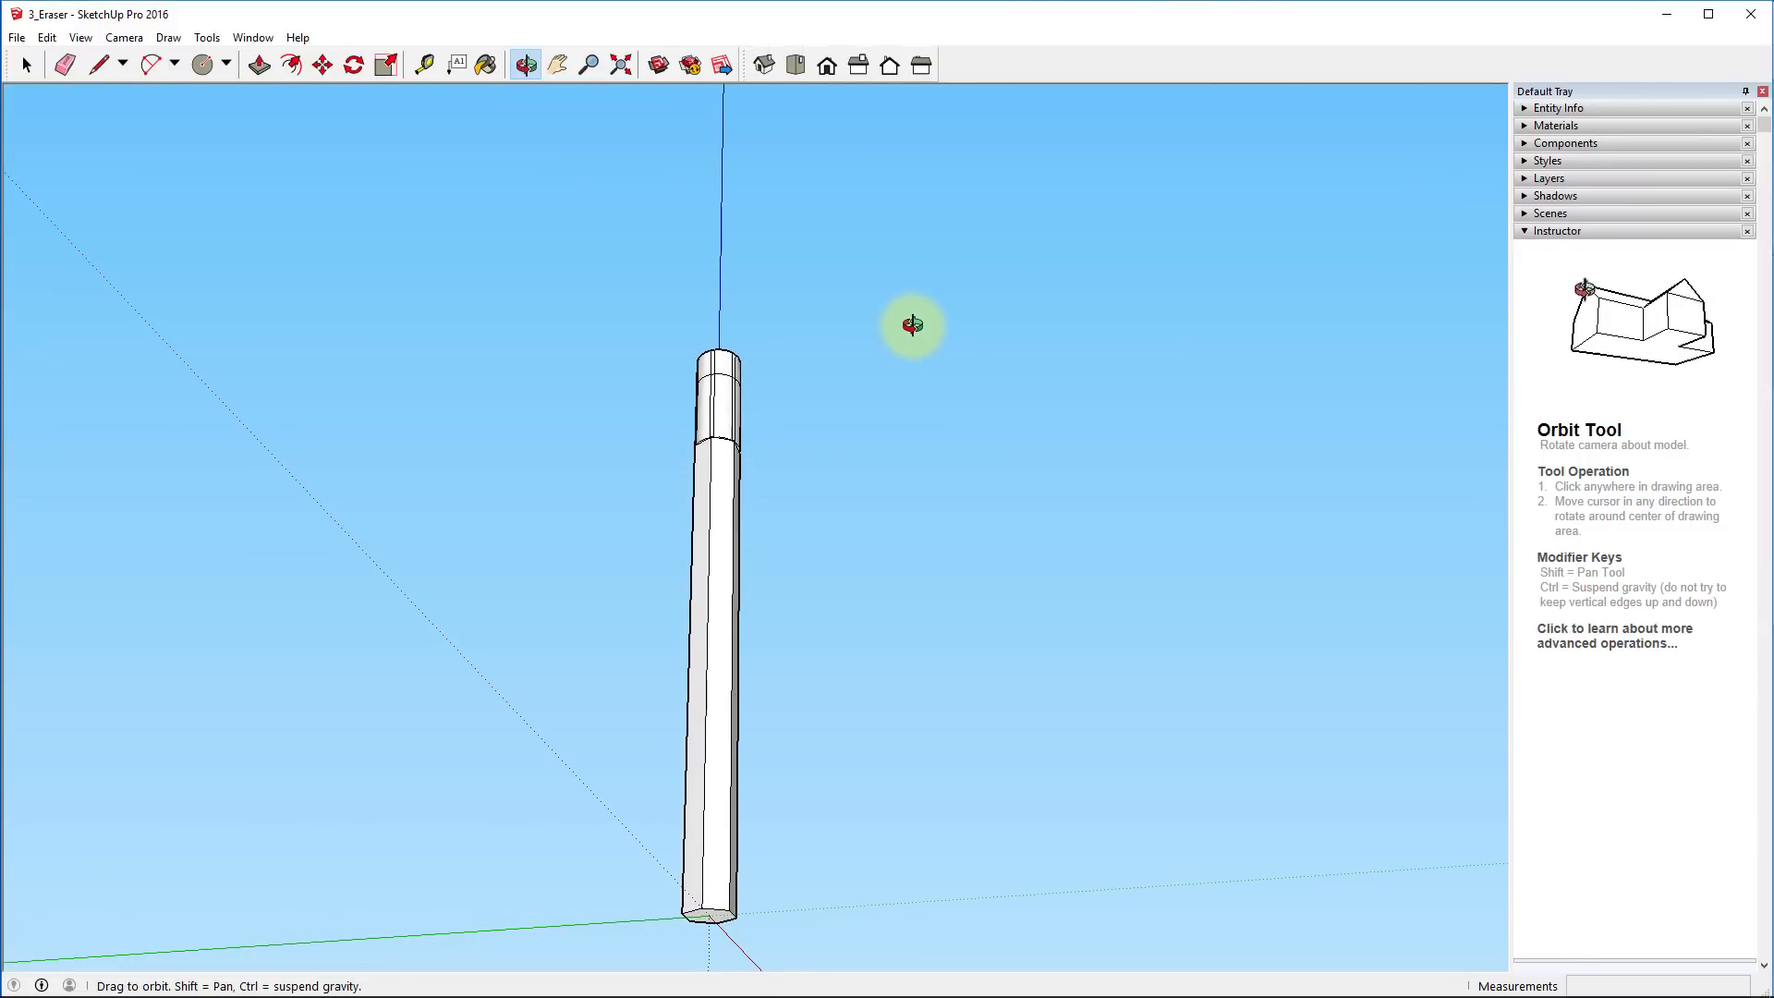
left_click_drag(912, 334, 948, 282)
key("space")
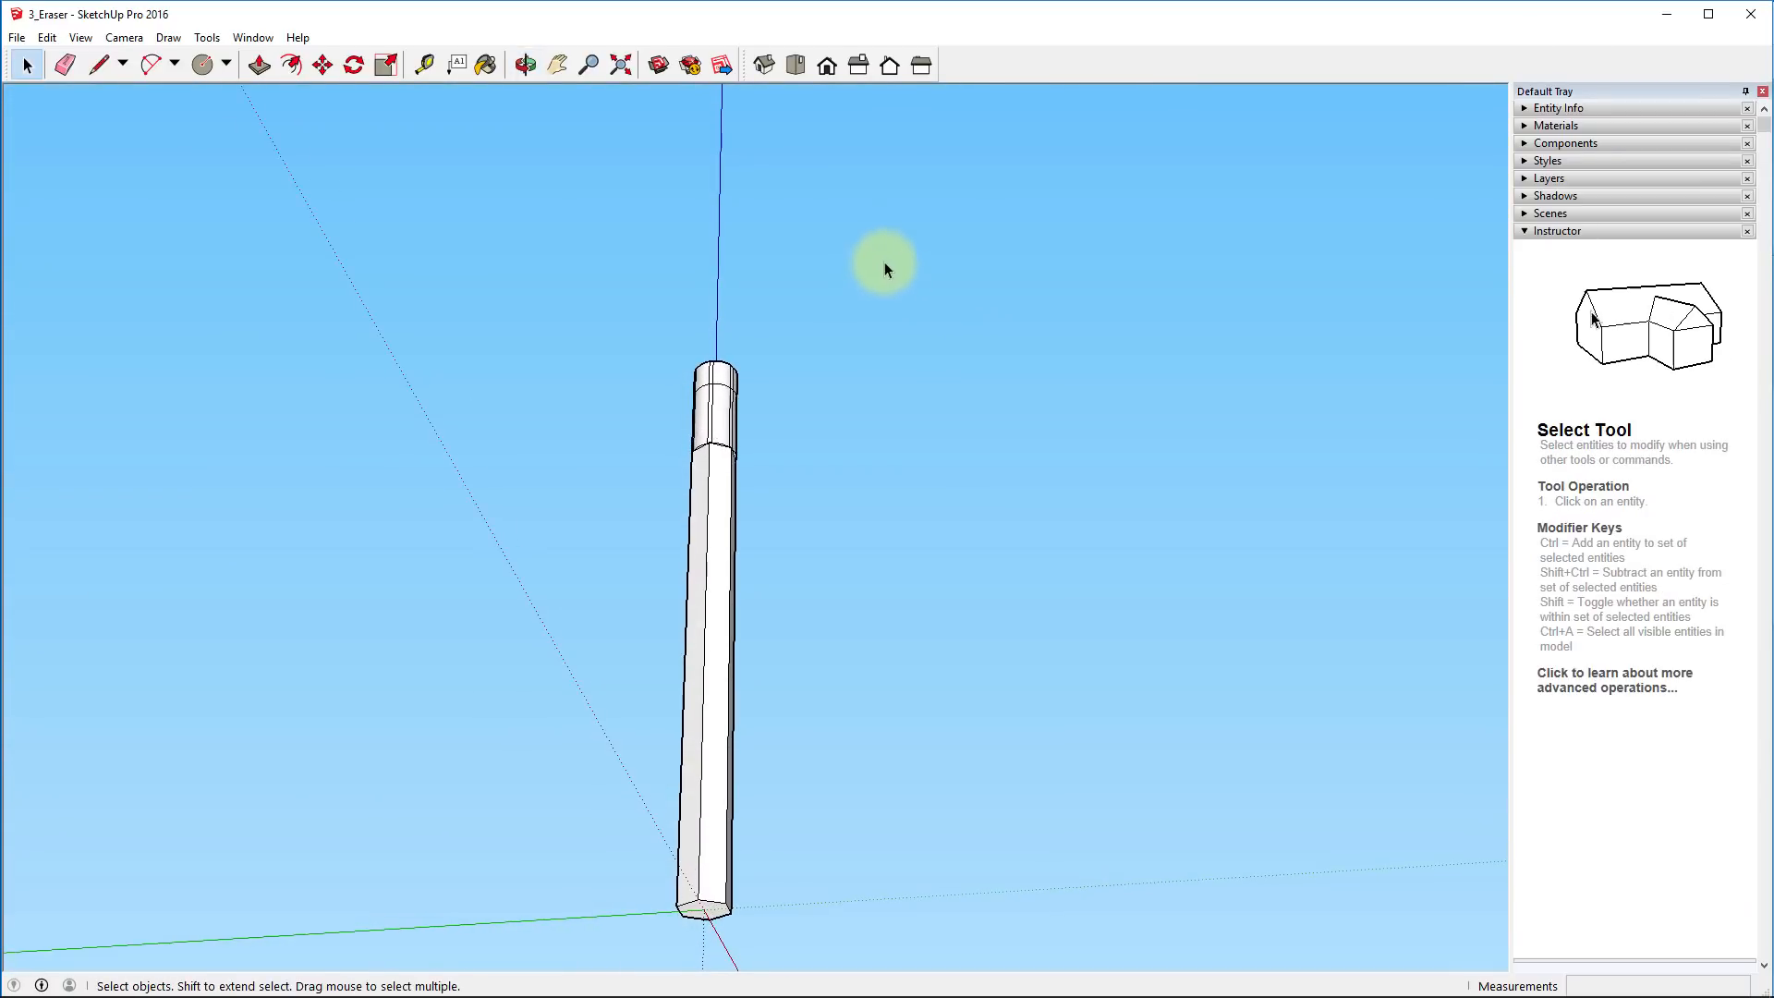
left_click(256, 63)
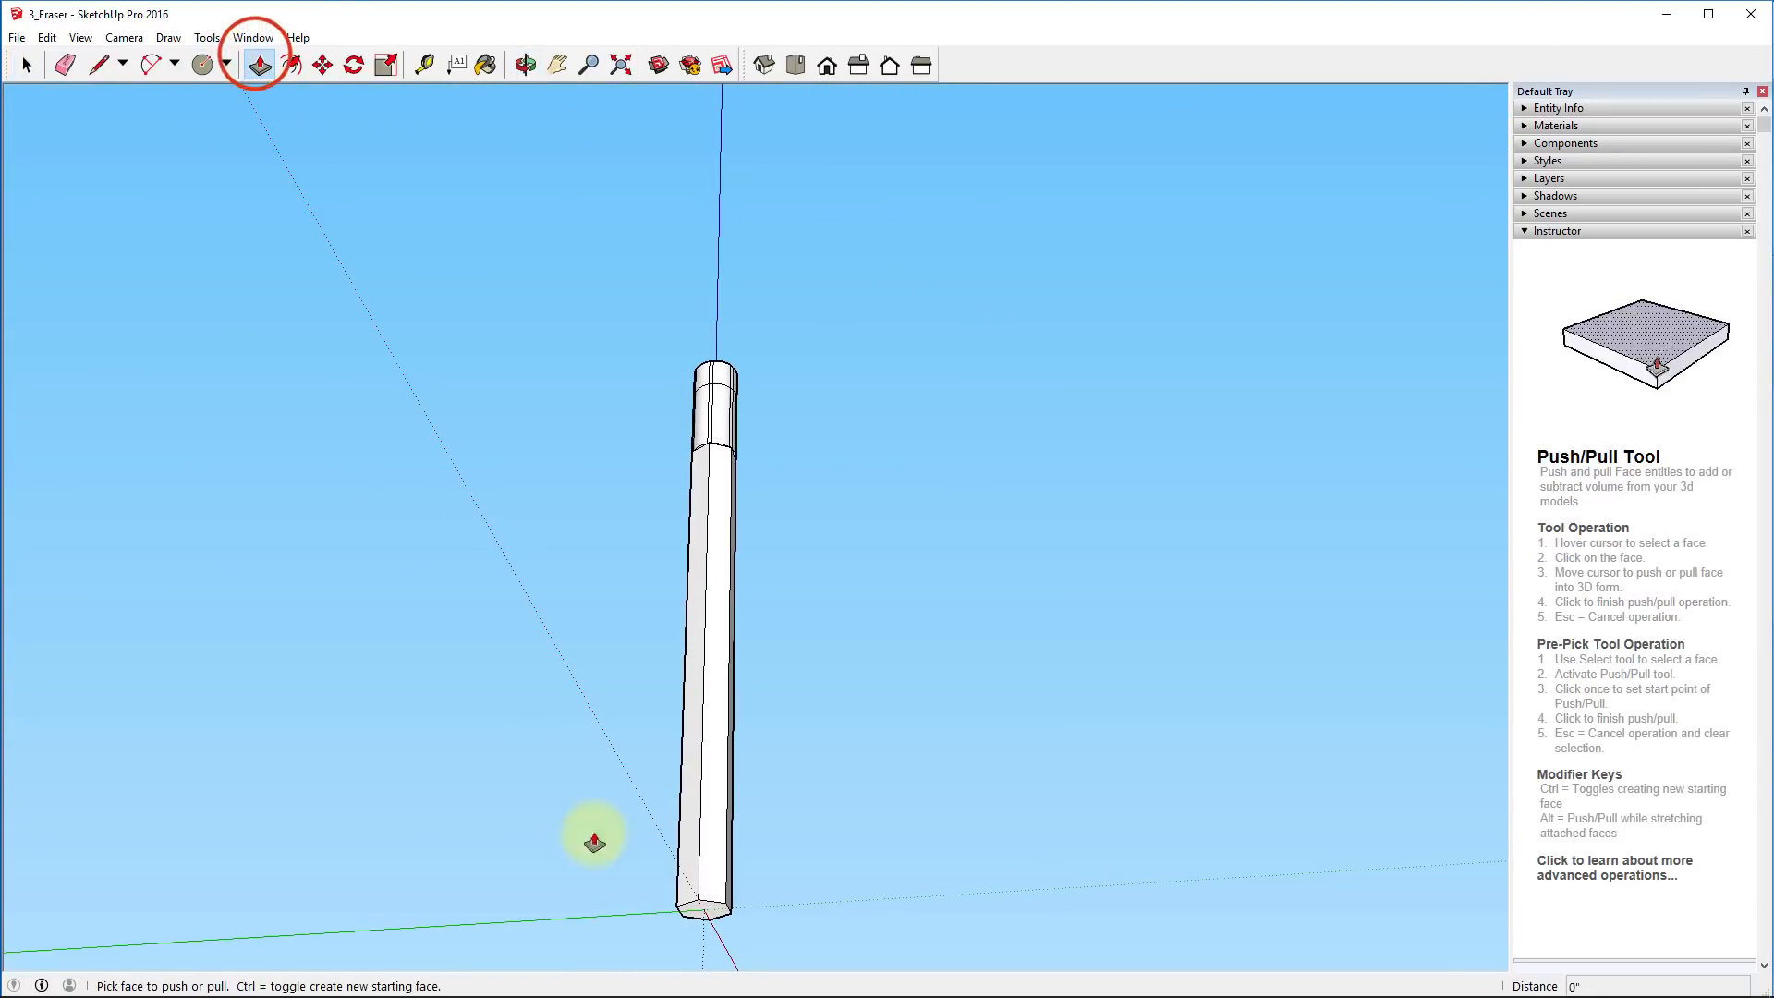
left_click(709, 916)
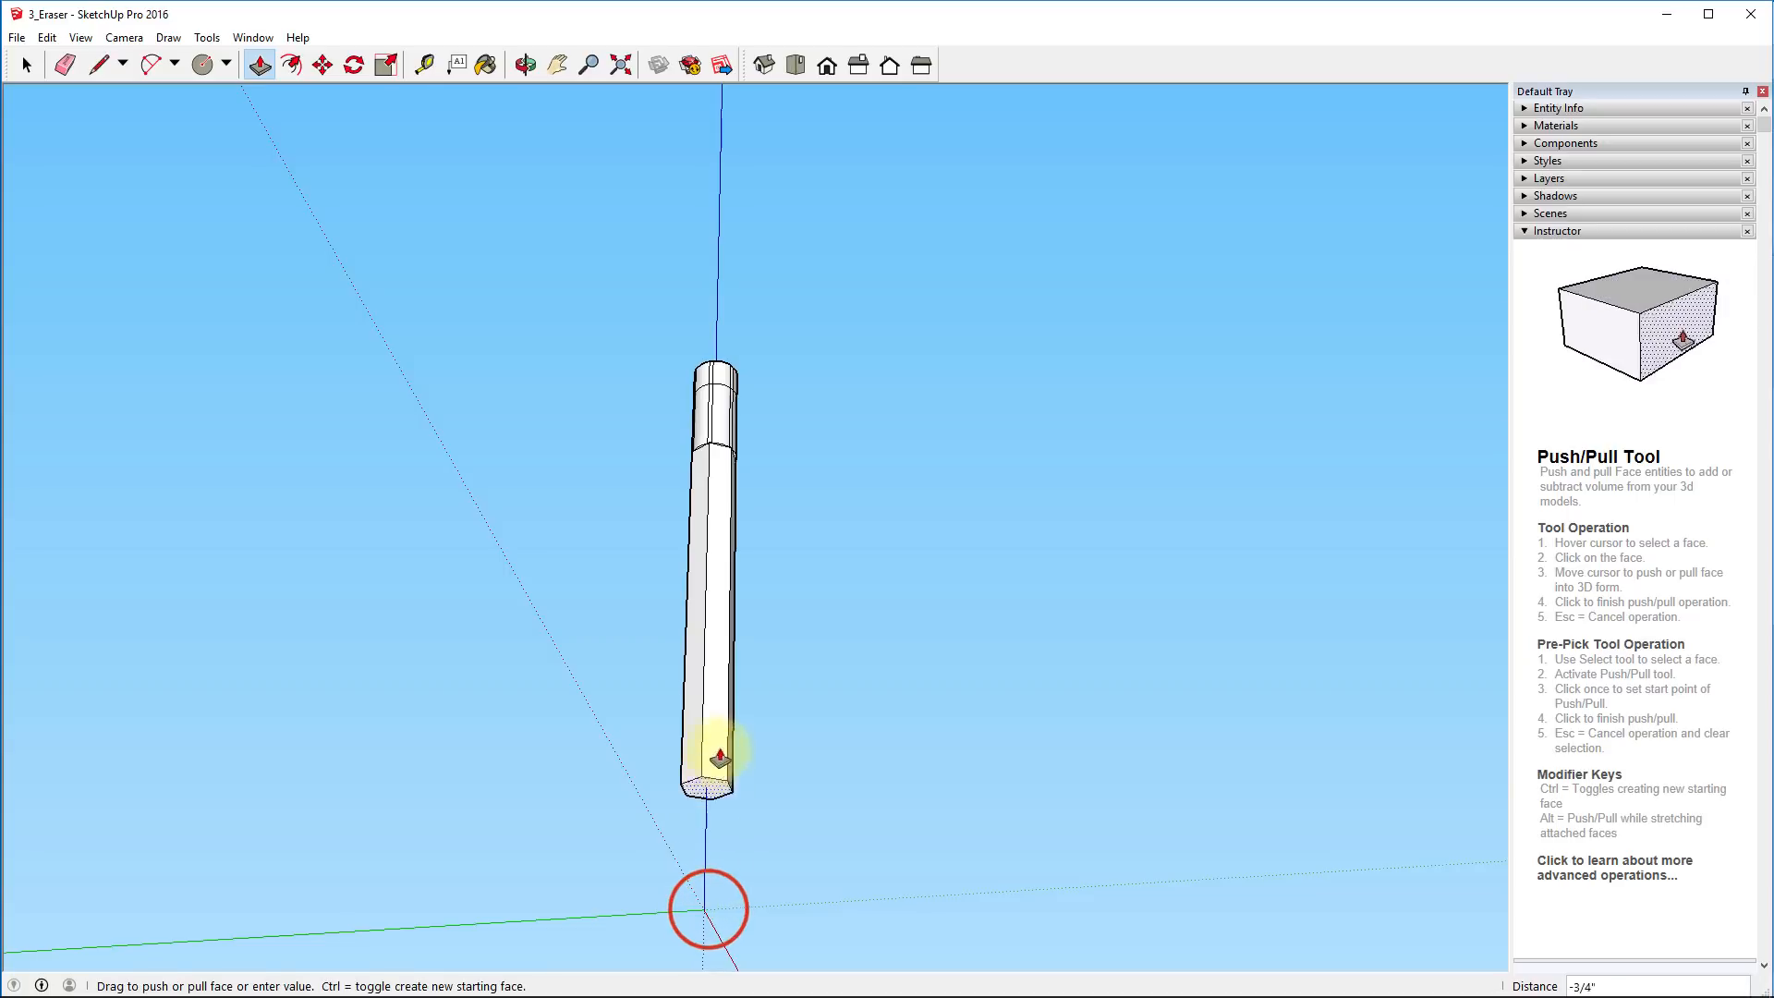
left_click(725, 707)
key("o")
left_click_drag(962, 689, 653, 993)
middle_click_drag(654, 994, 658, 994)
middle_click_drag(745, 840, 664, 939)
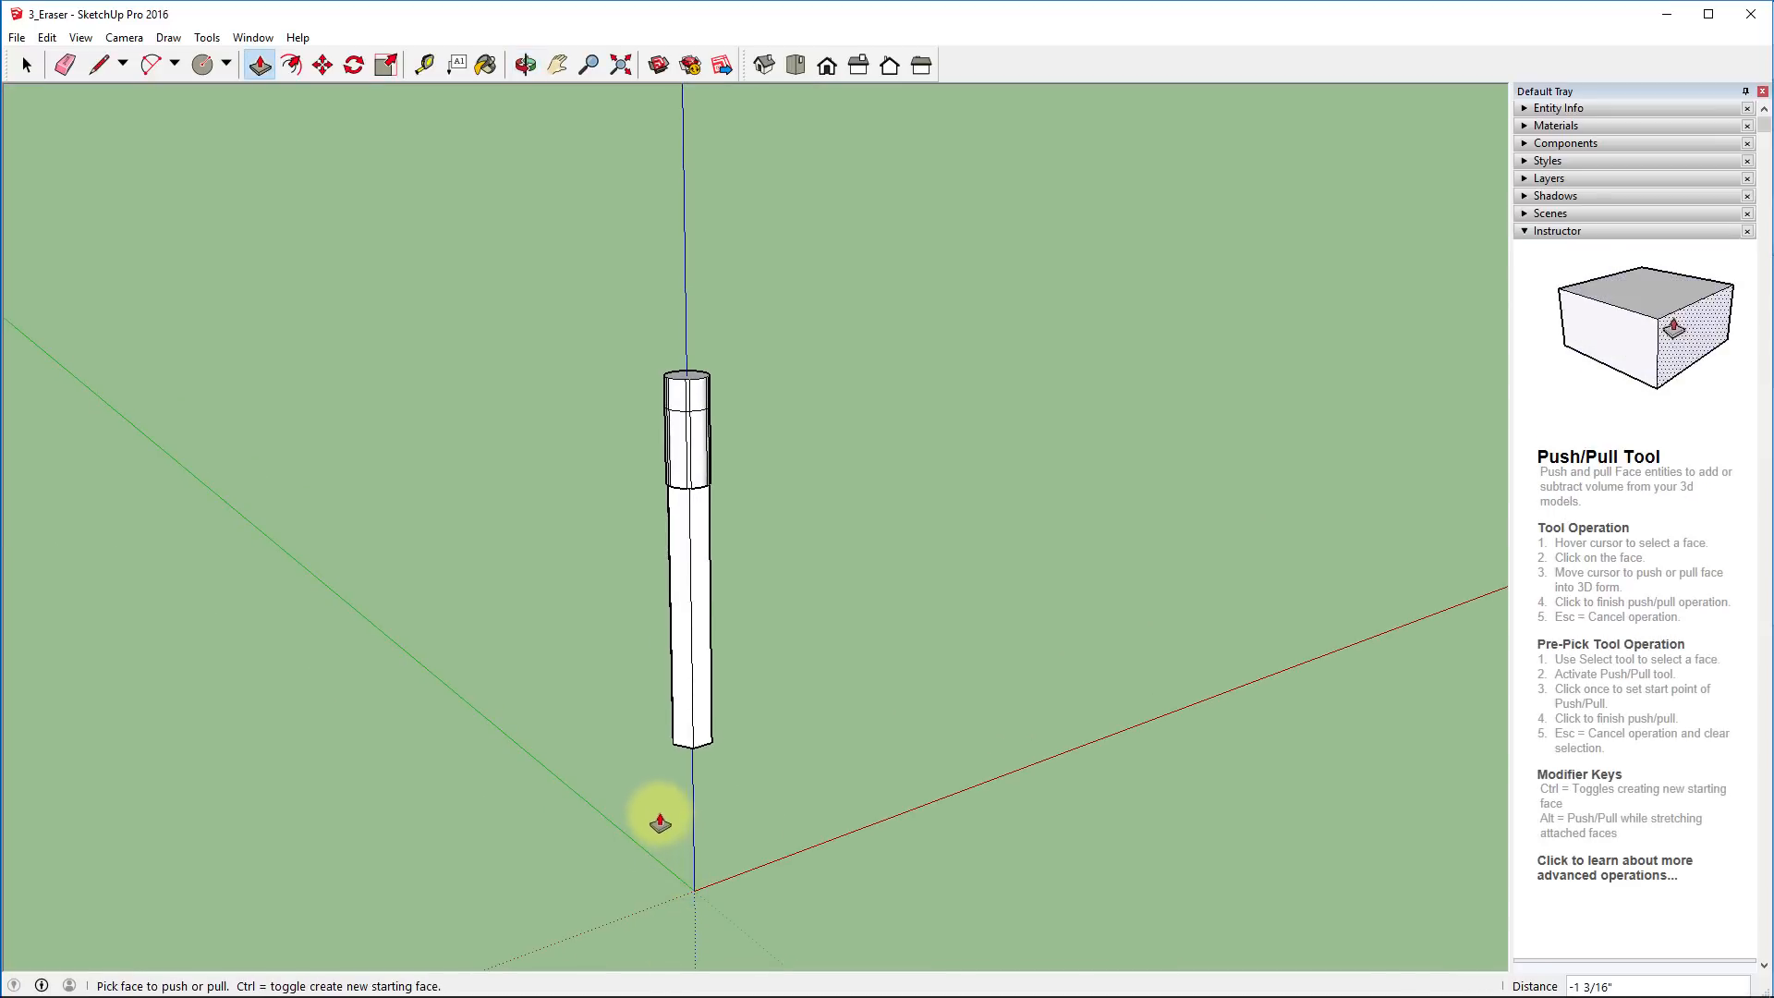
Select the whole pencil, move it up the blue axis by about 2 5/16", and clear the selection
left_click(659, 822)
left_click(26, 65)
left_click_drag(438, 352, 896, 934)
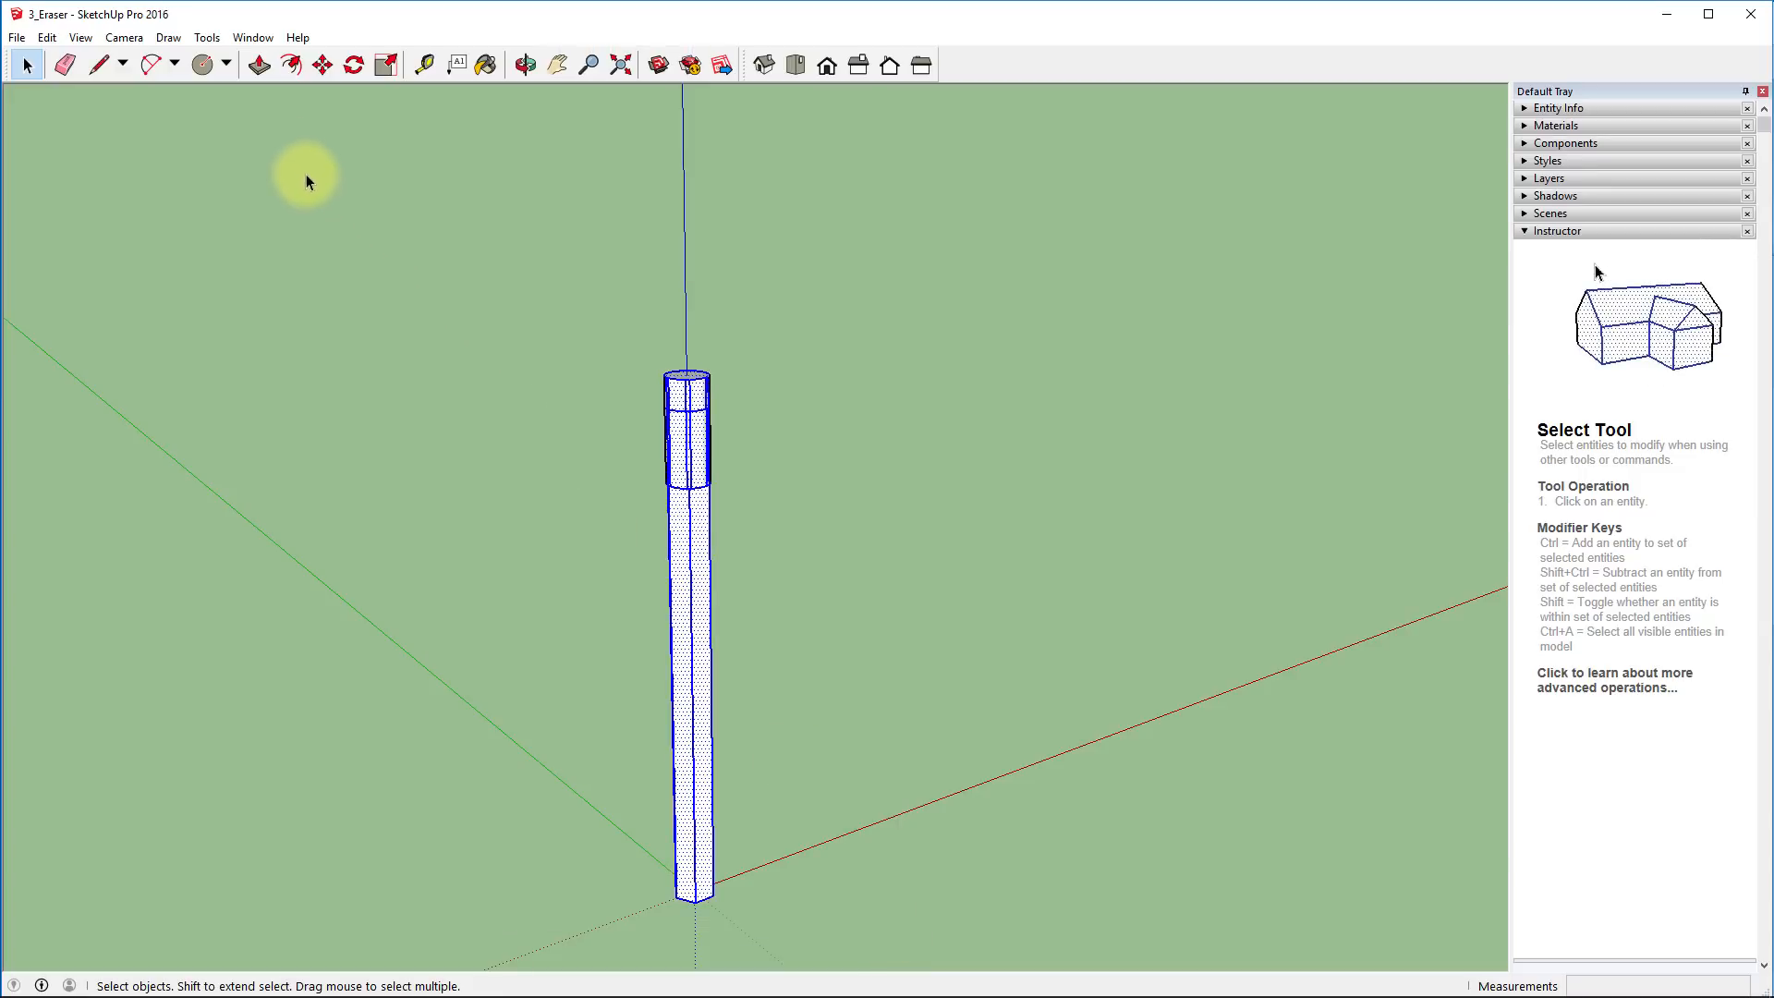
left_click(323, 65)
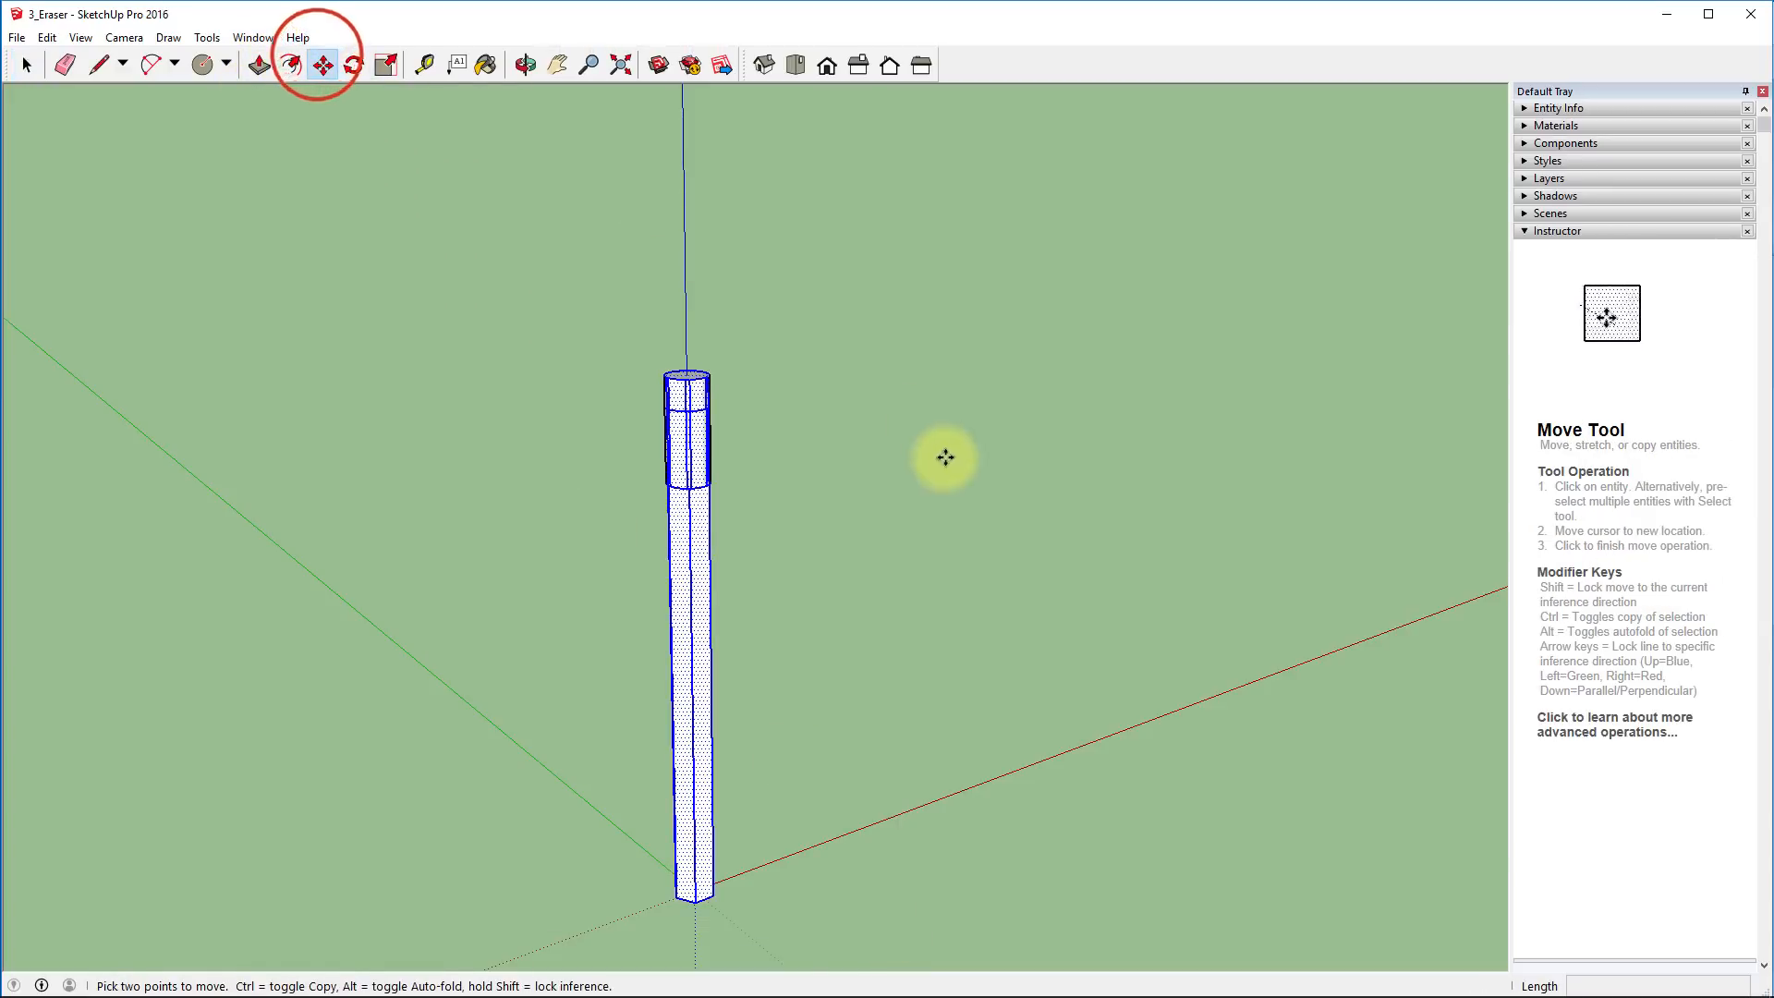
left_click(921, 645)
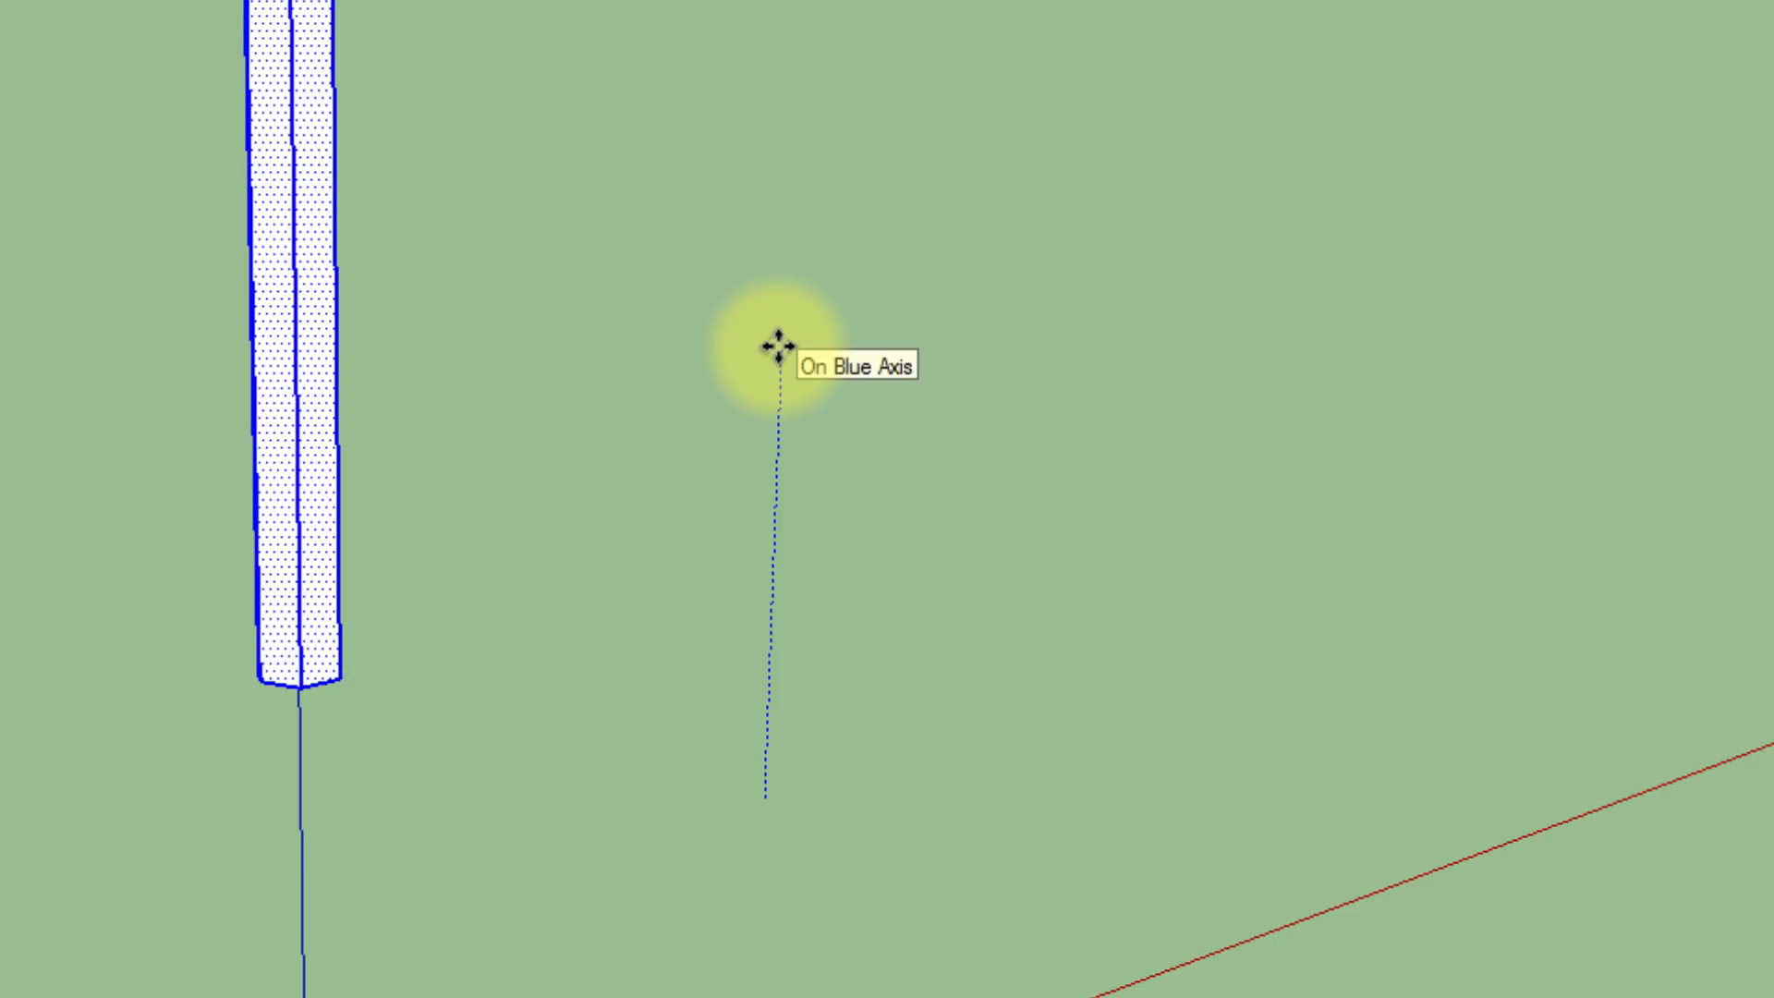
left_click(779, 346)
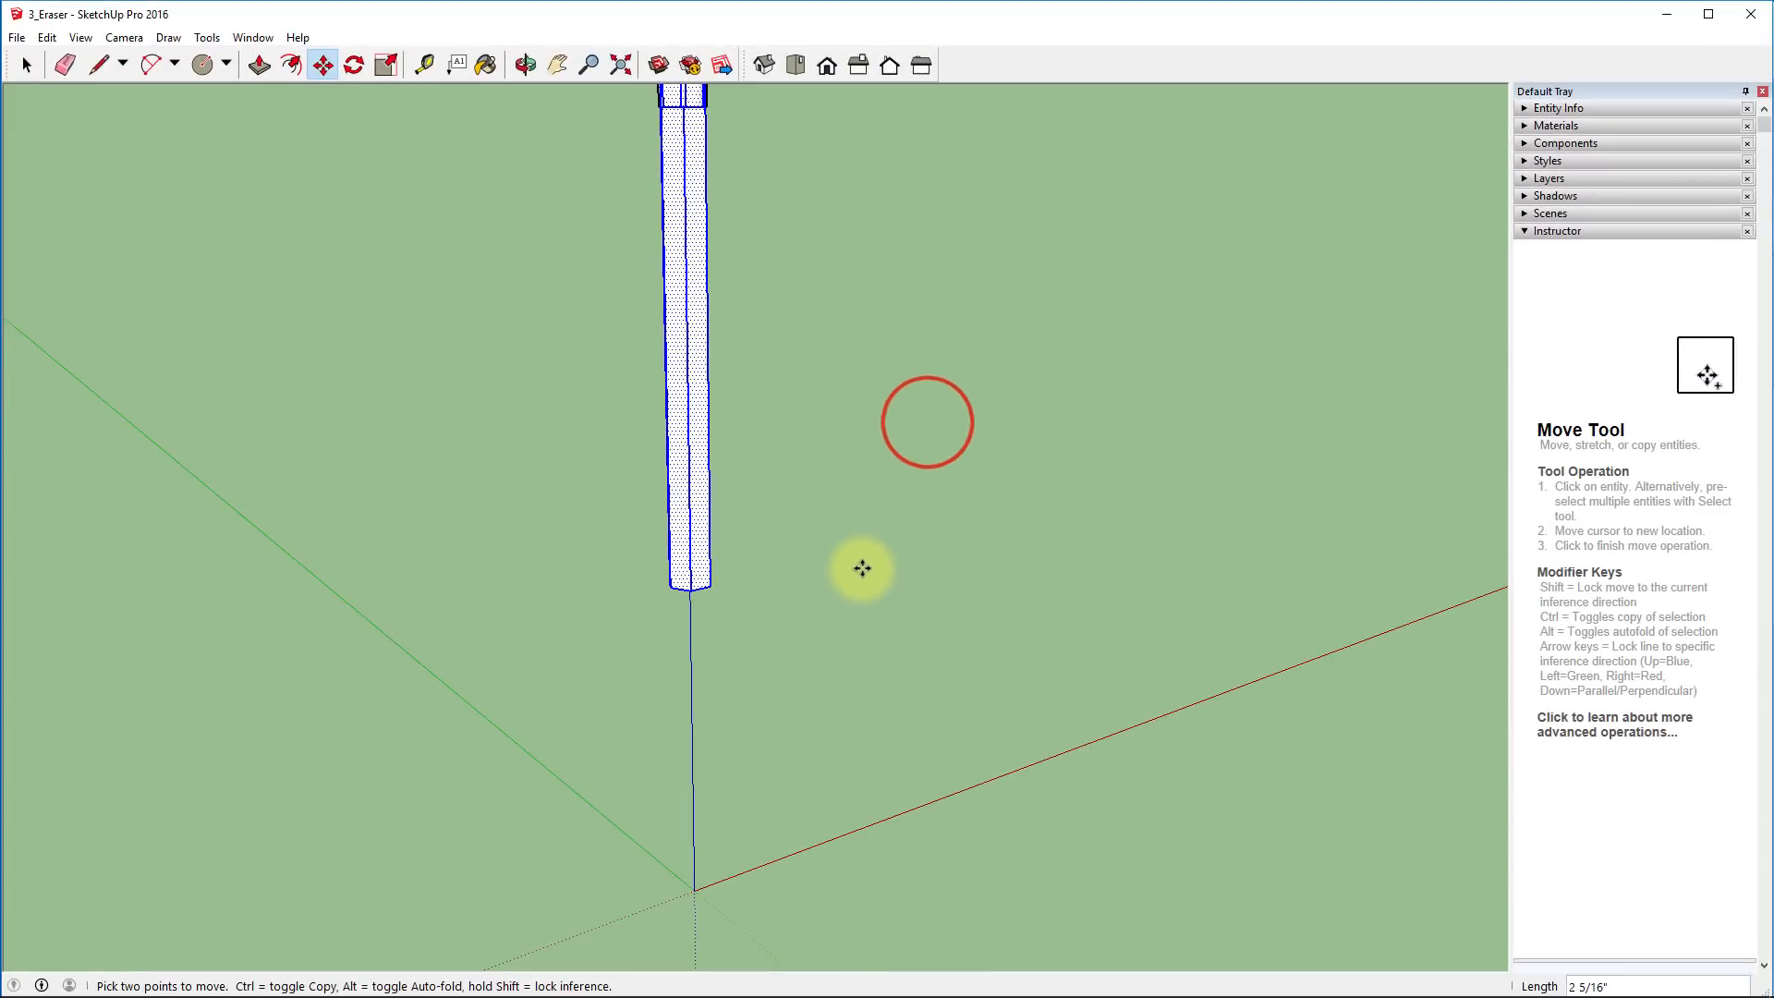
key("space")
left_click(791, 394)
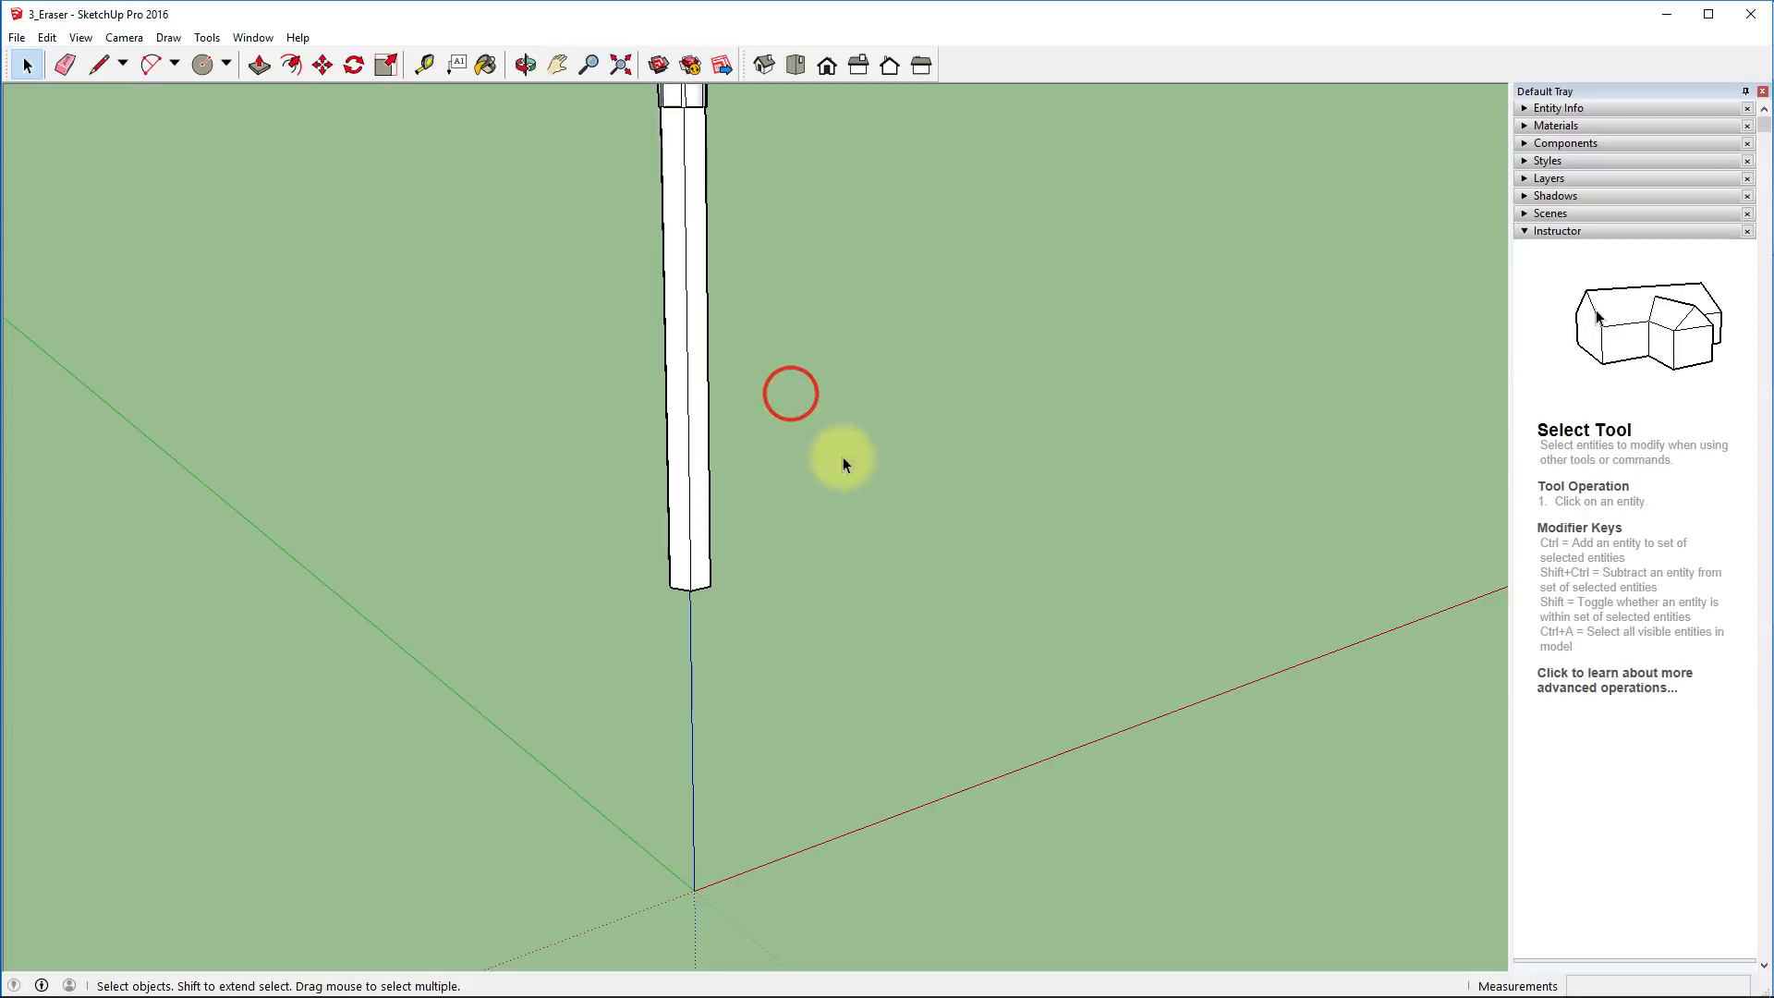
Push/Pull the pencil's hexagonal bottom face down 1" from a new starting face, keeping the original edges
middle_click_drag(900, 783, 915, 247)
middle_click_drag(613, 734, 655, 488)
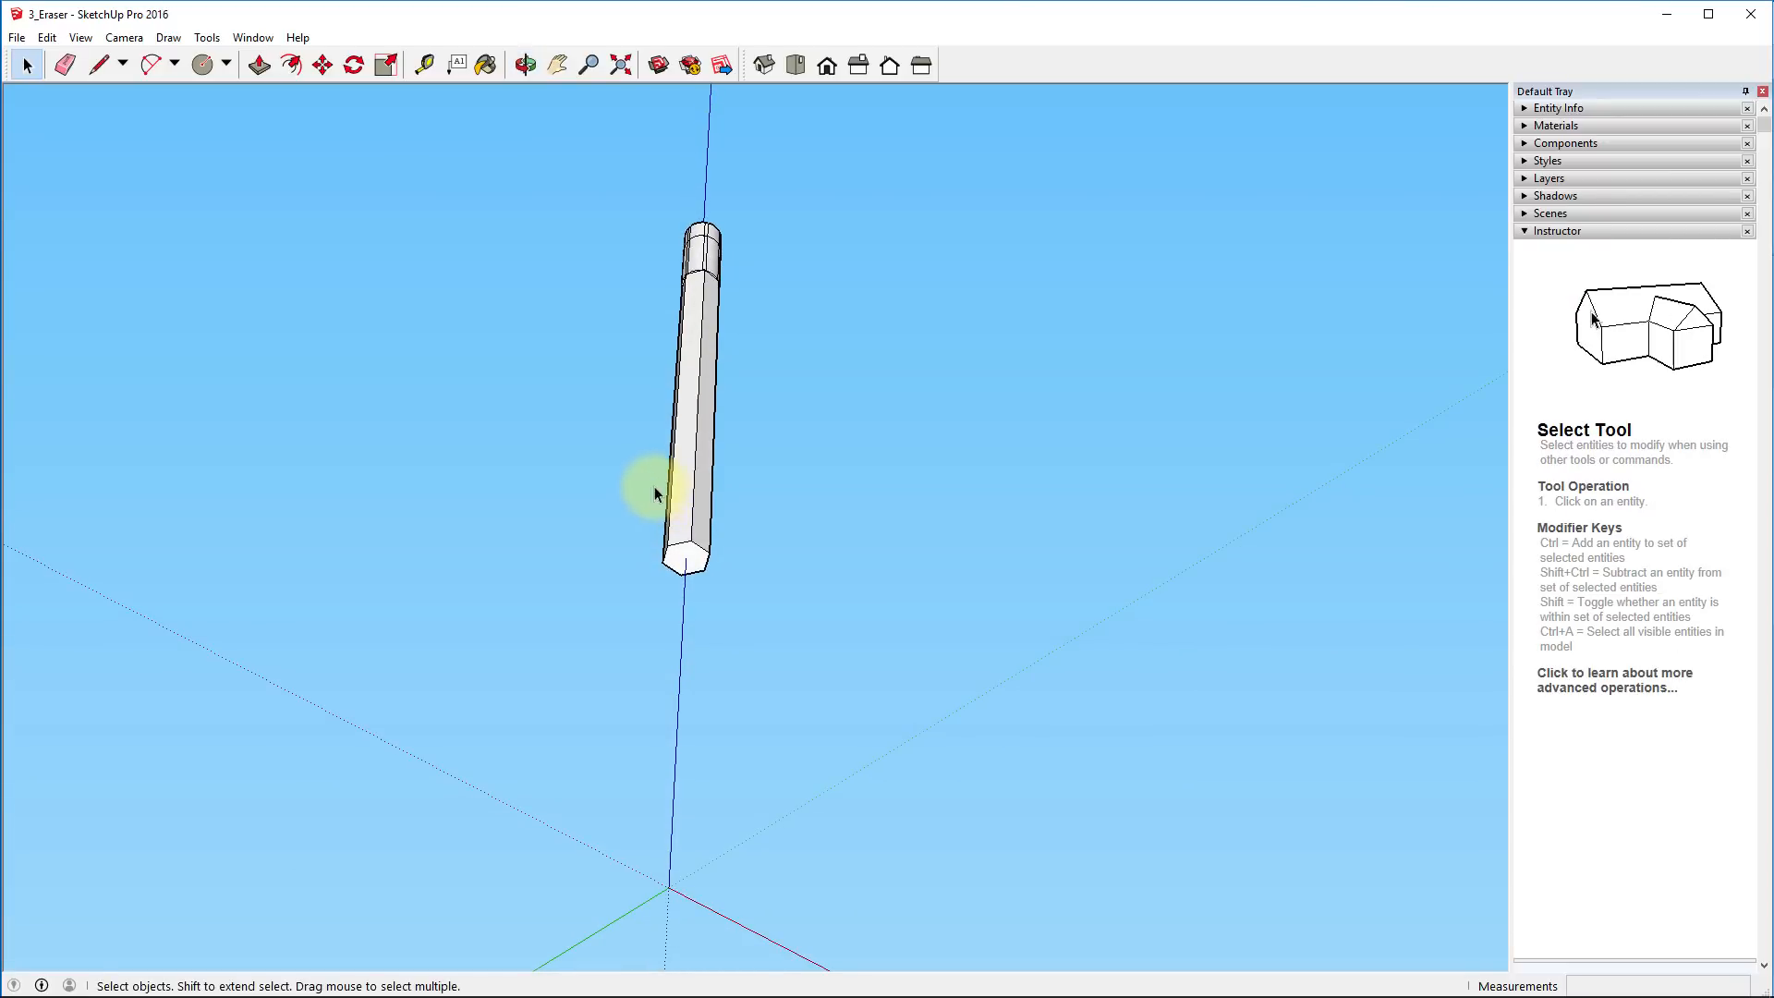
scroll(629, 581, "up", 8)
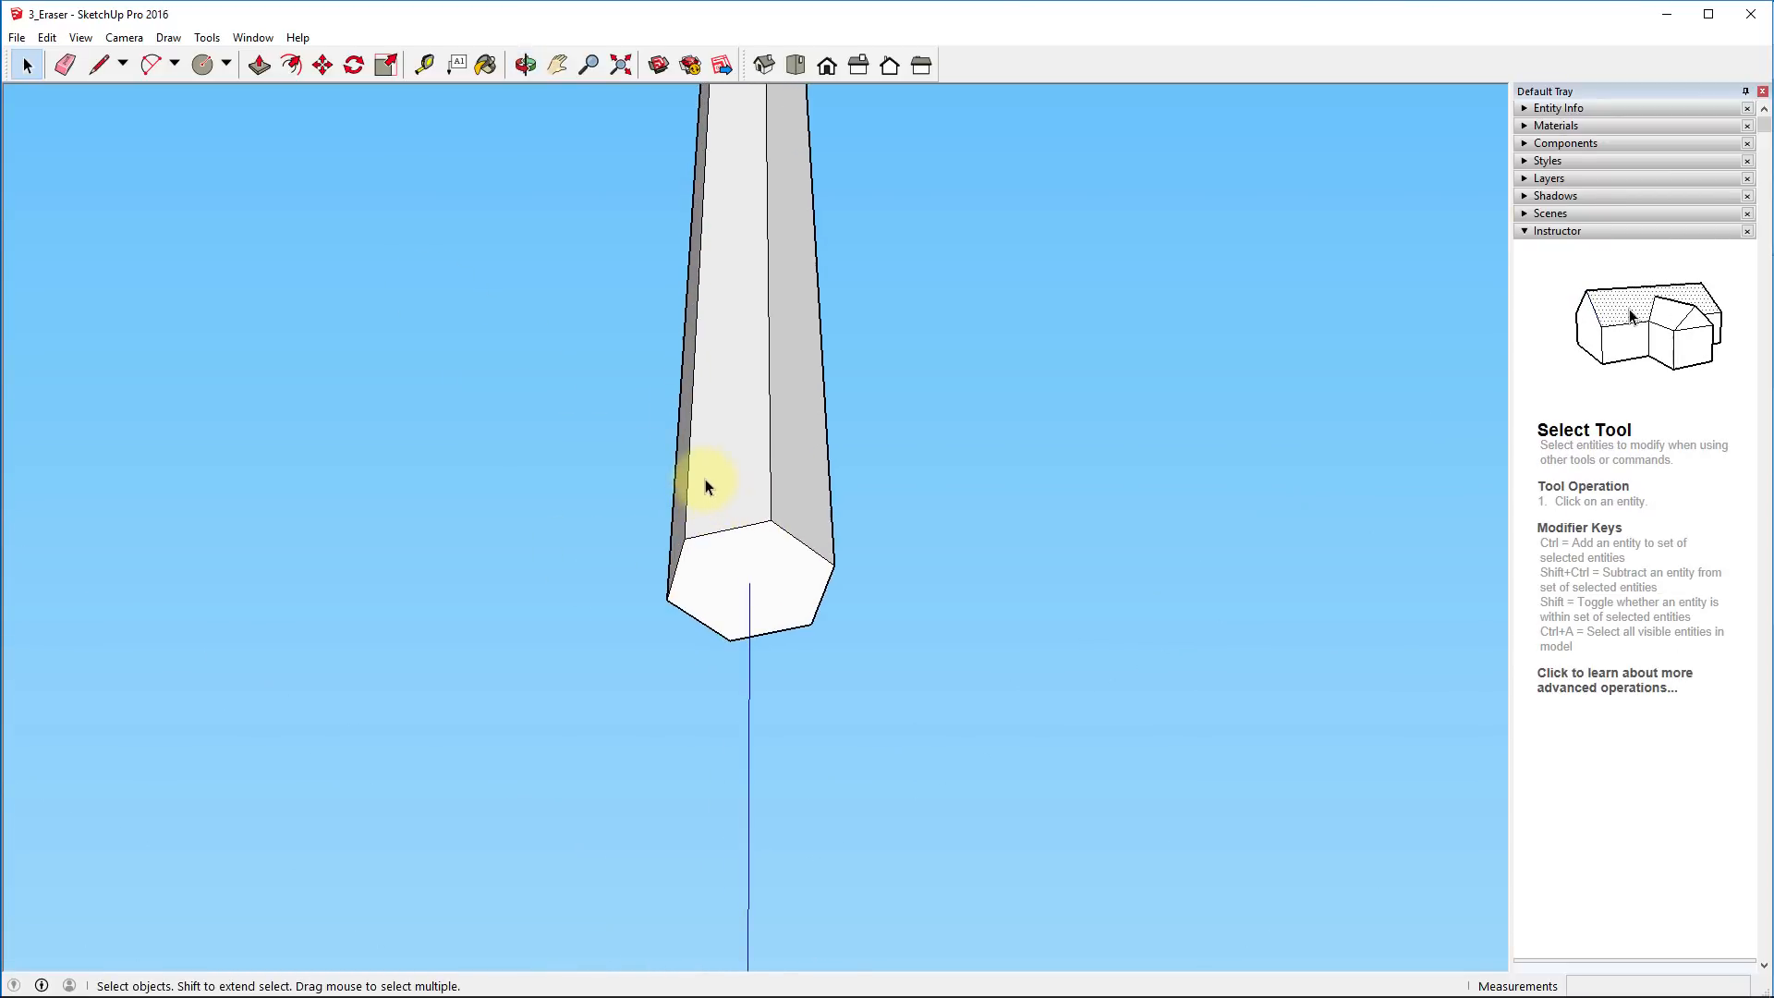
key("p")
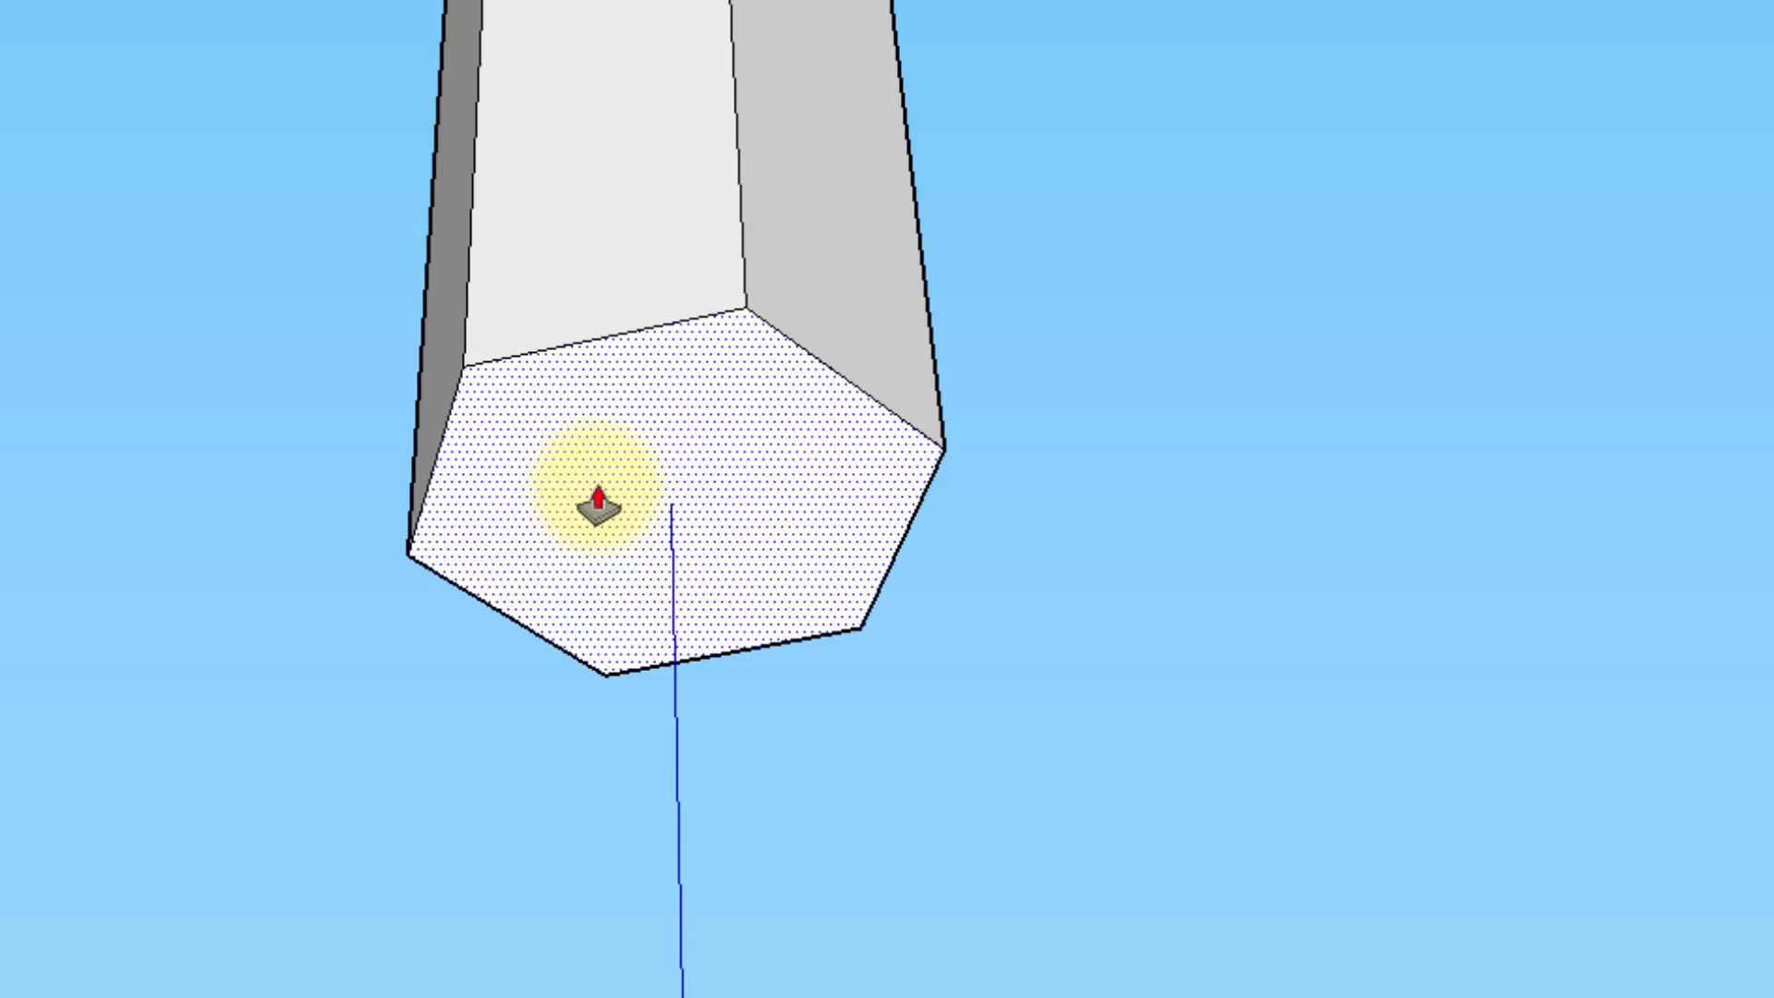
left_click_drag(594, 504, 582, 820)
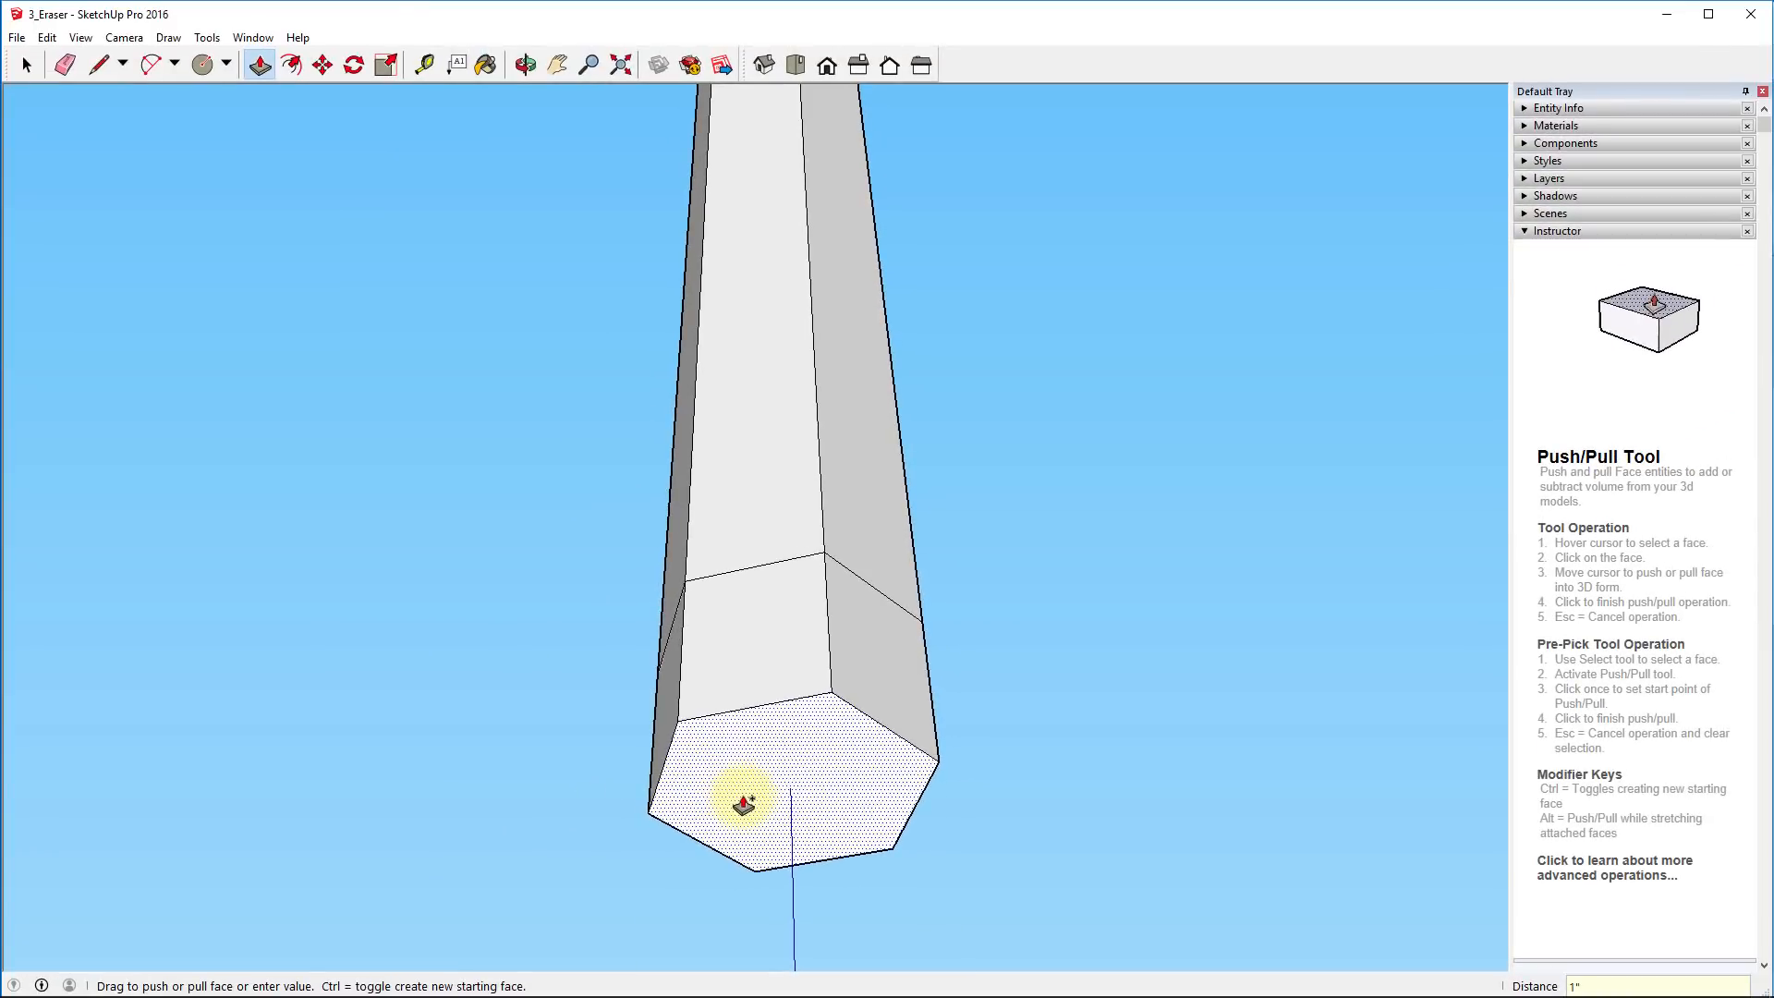
key("Return")
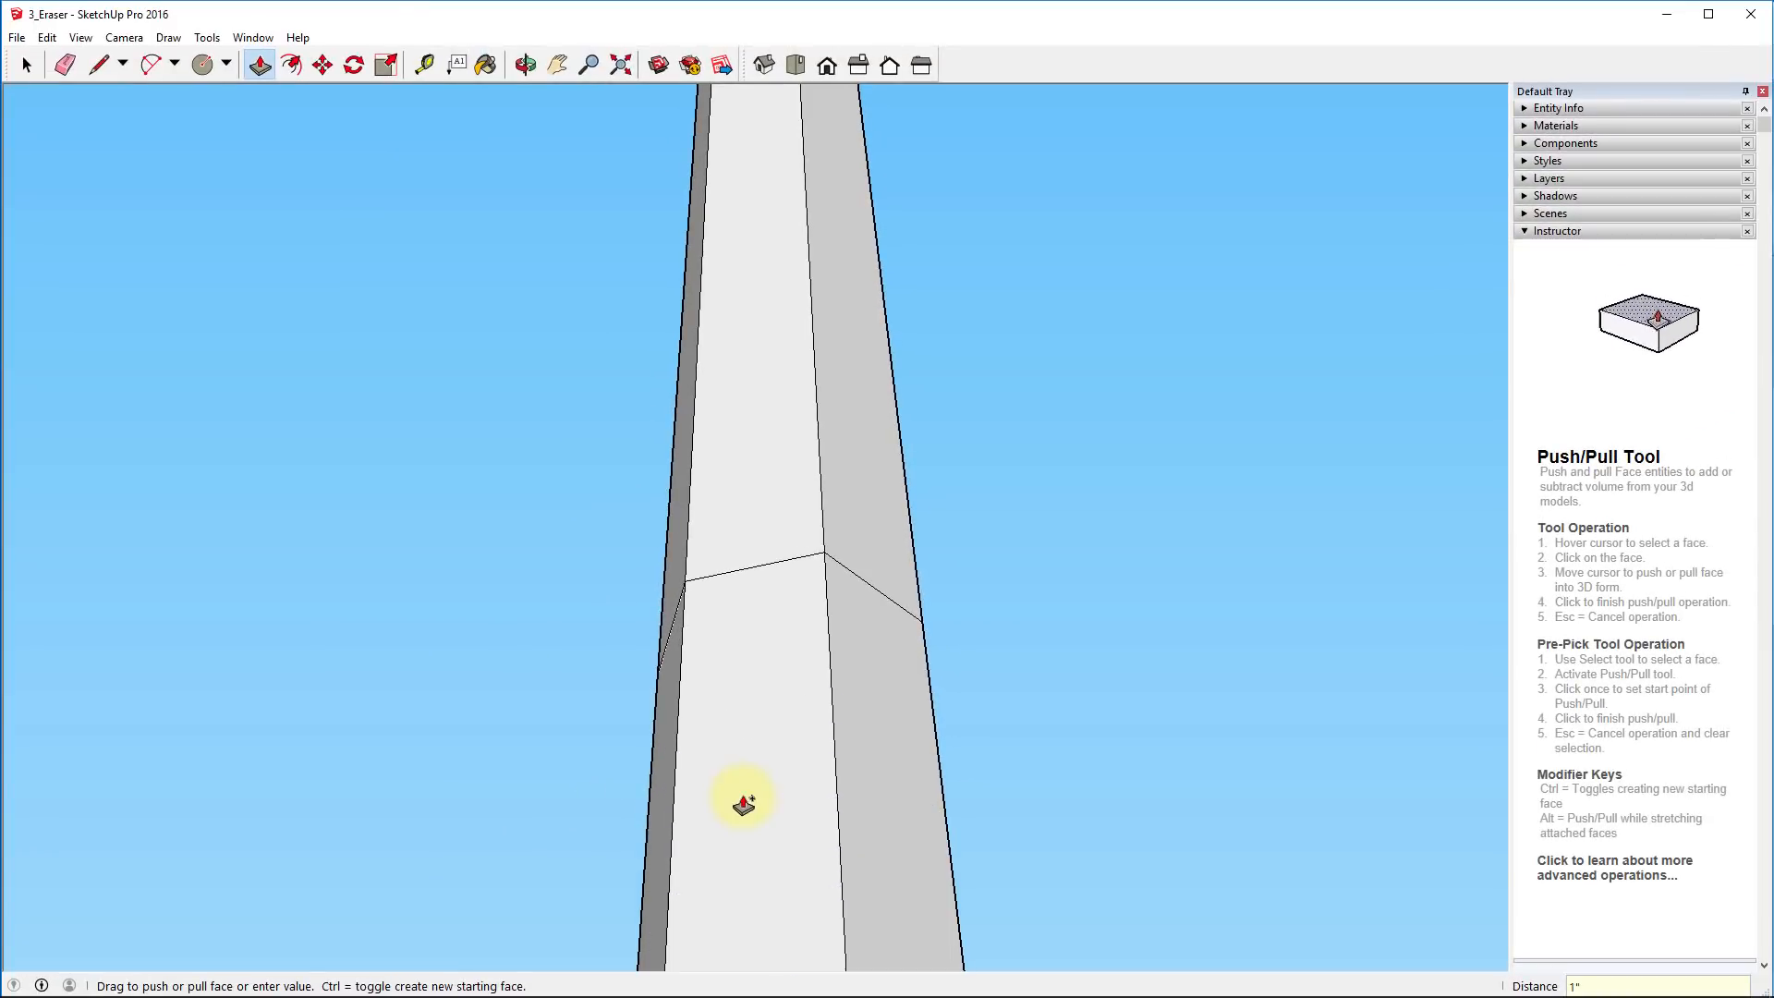
Try to shrink the new bottom face with the Scale tool from a corner towards the opposite corner, and undo the scaling
scroll(768, 835, "down", 3)
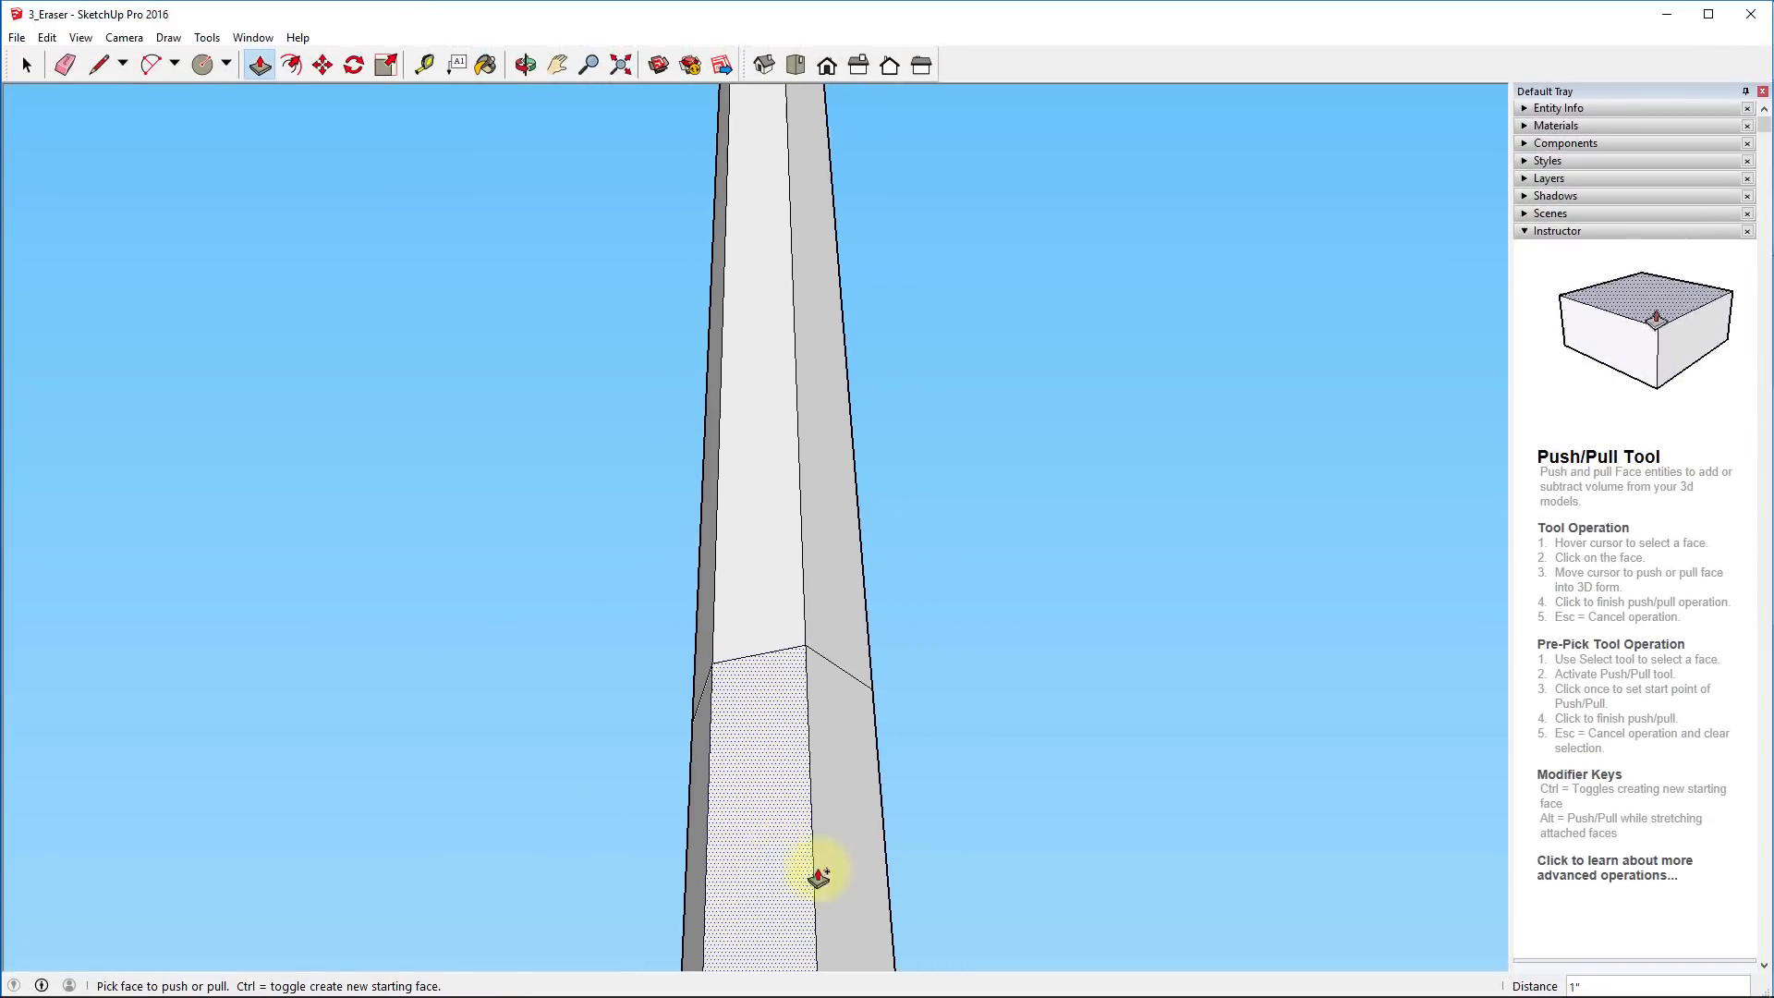
middle_click_drag(896, 915, 936, 379)
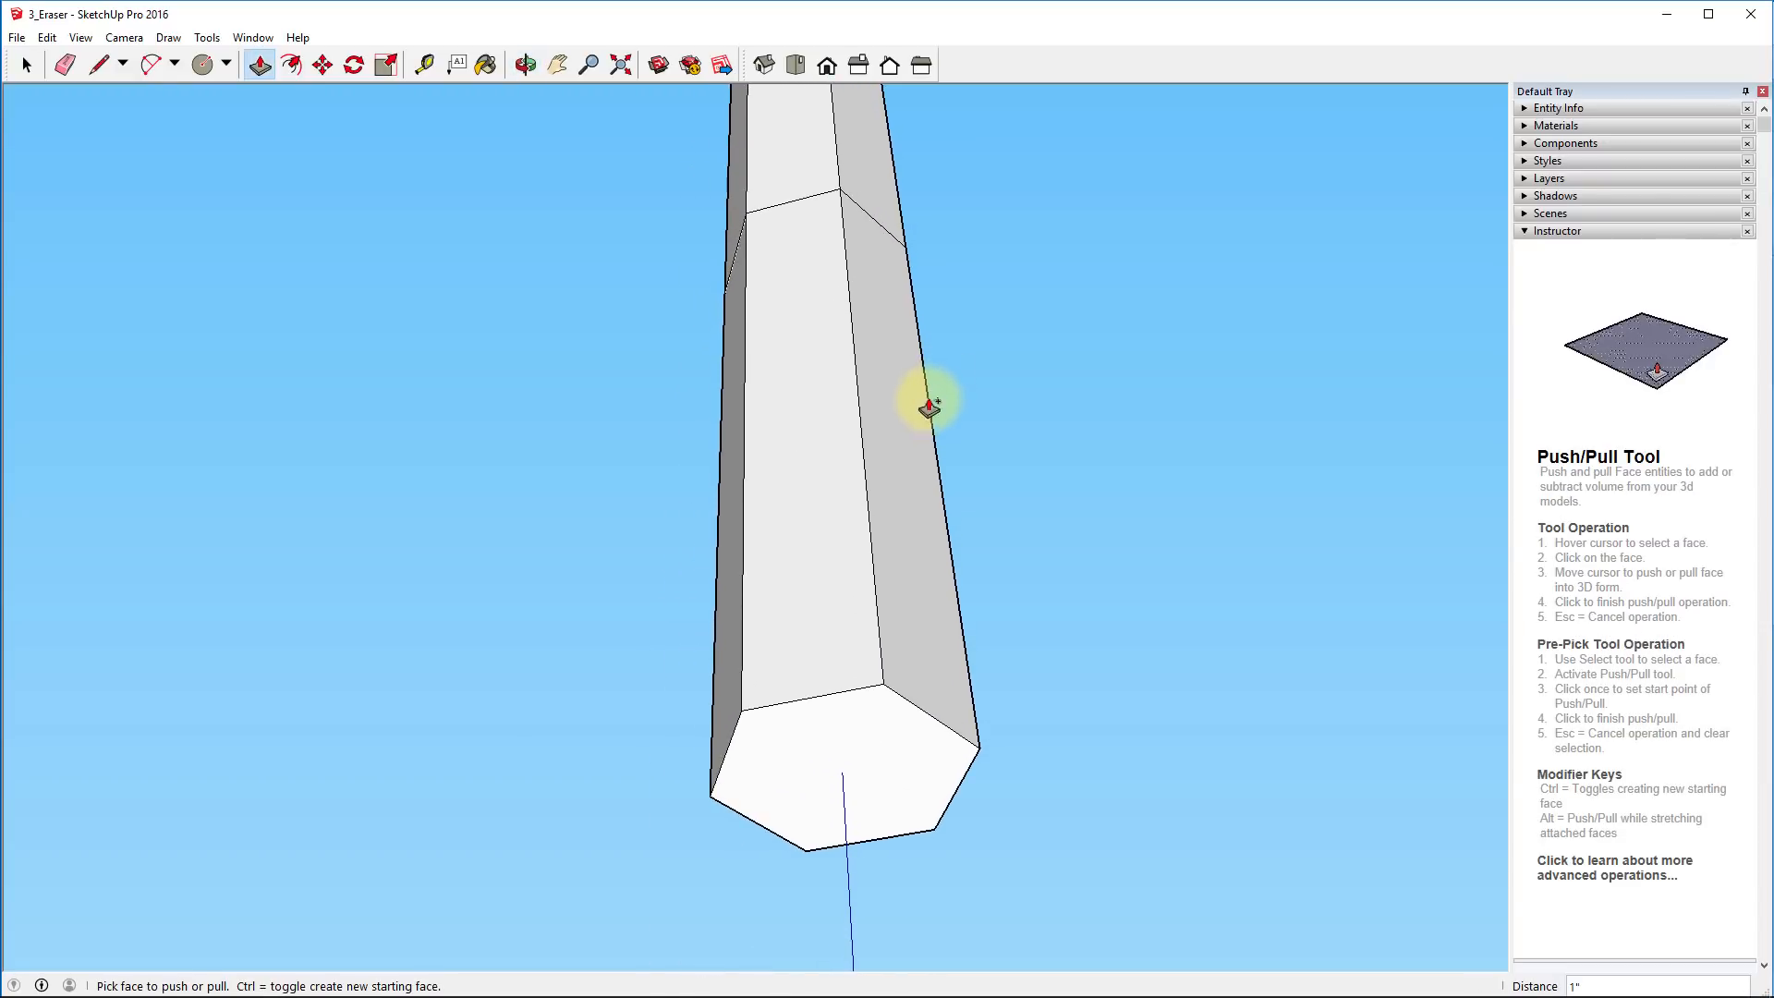
middle_click_drag(883, 732, 1075, 439)
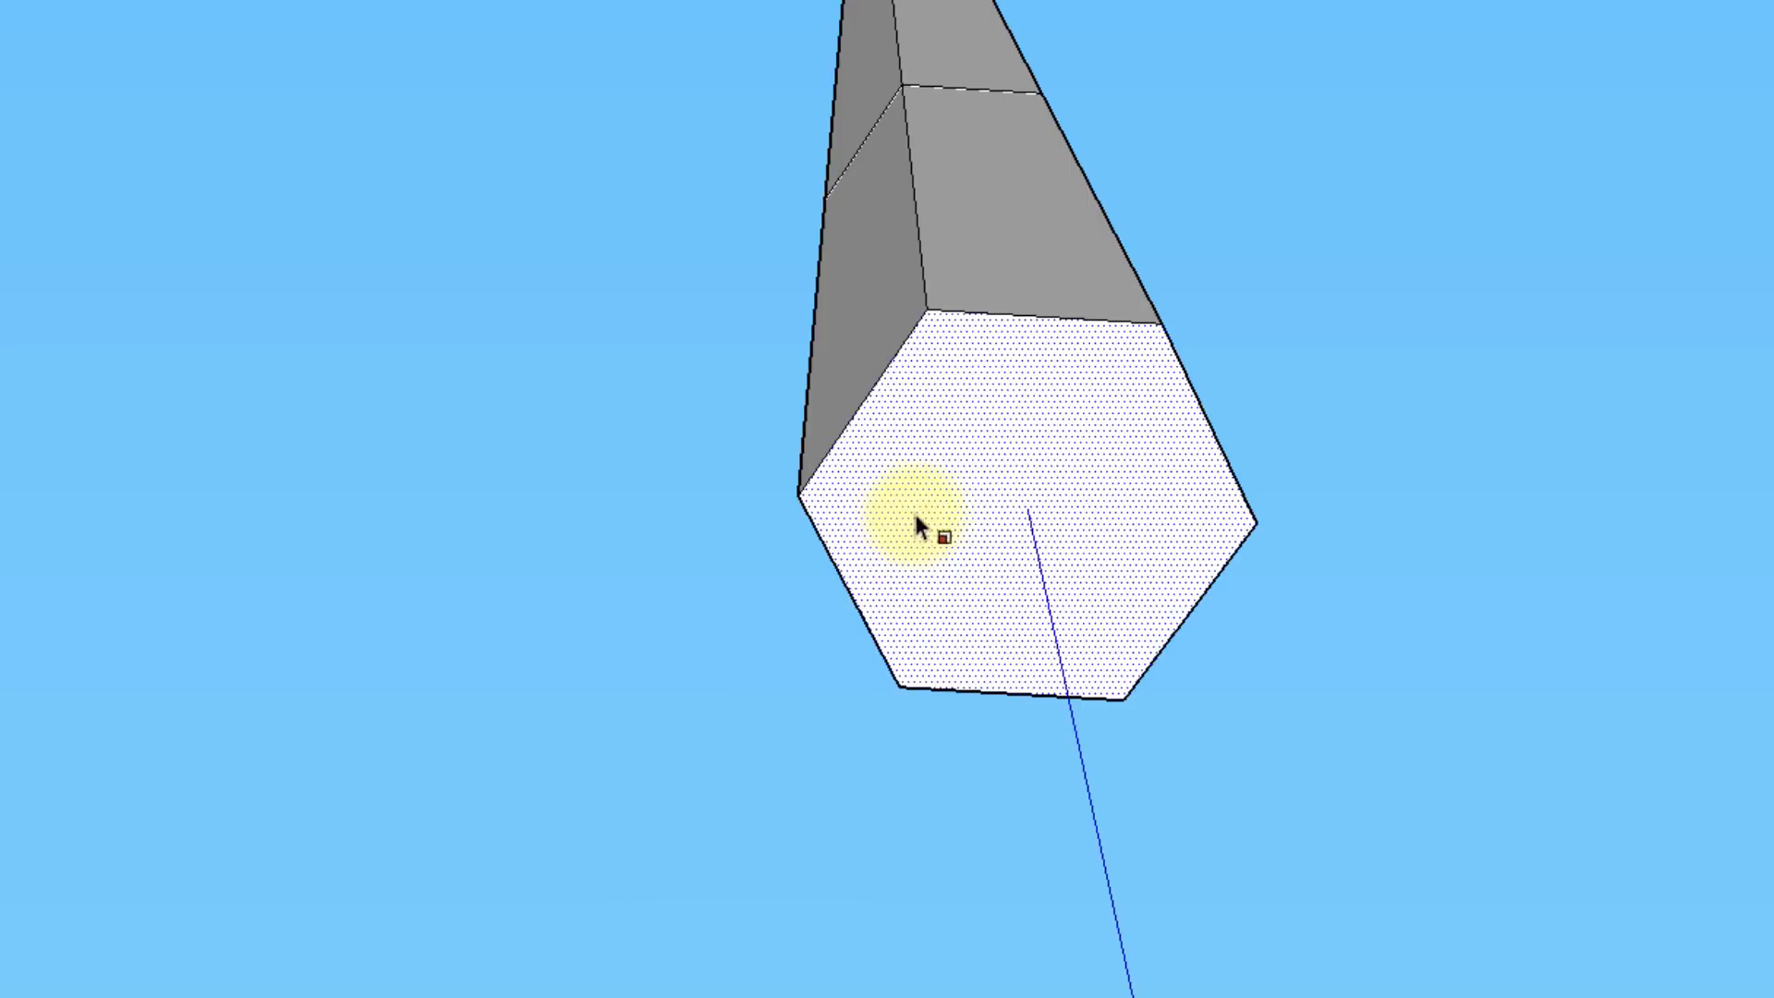
left_click(1010, 444)
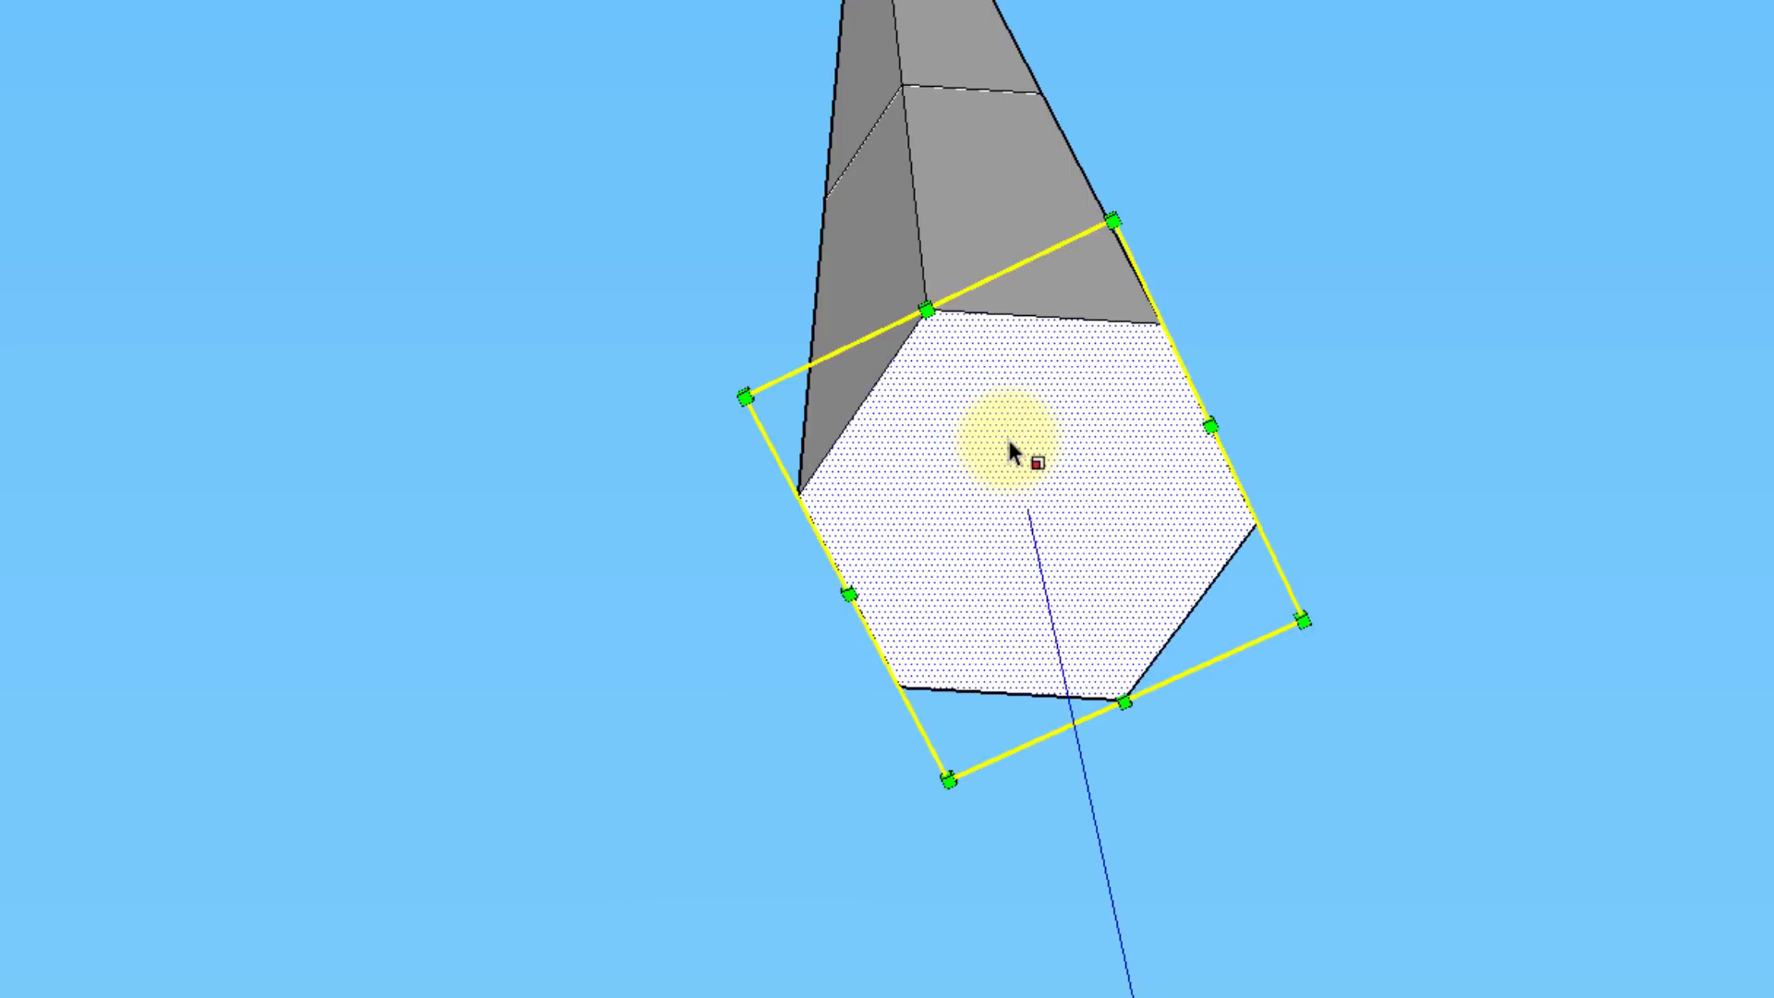
left_click_drag(1109, 222, 1274, 815)
middle_click_drag(441, 667, 758, 665)
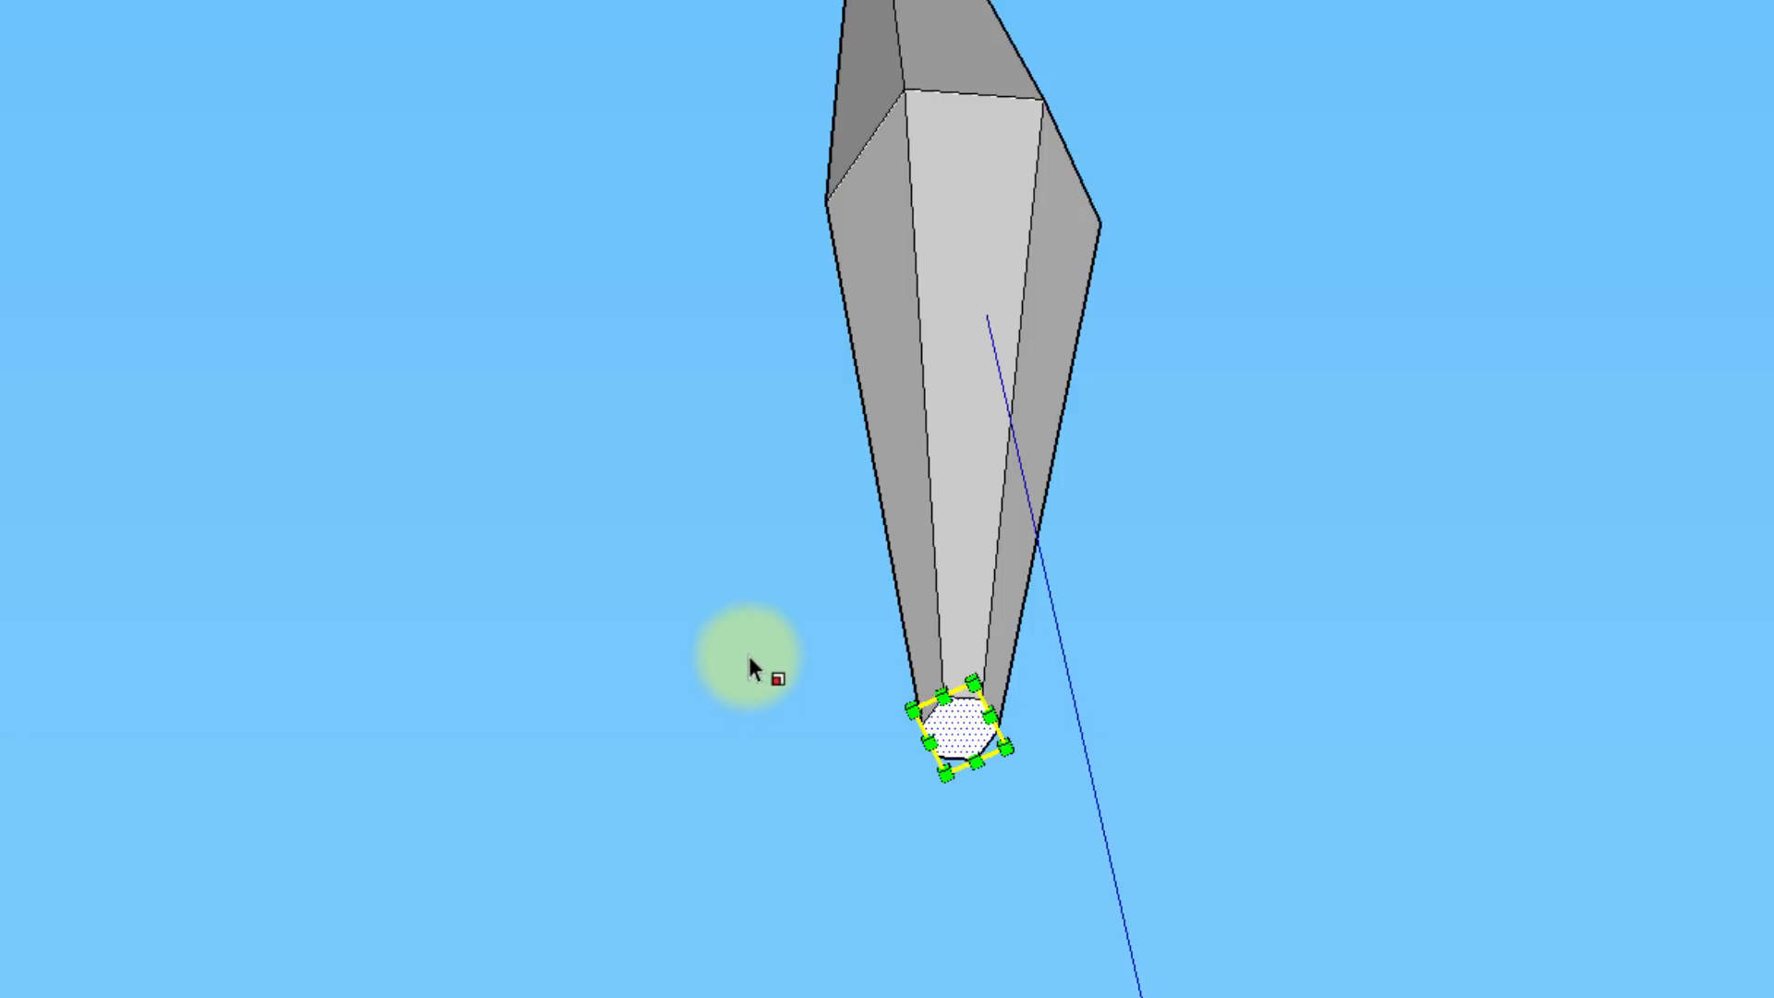
key("ctrl+z")
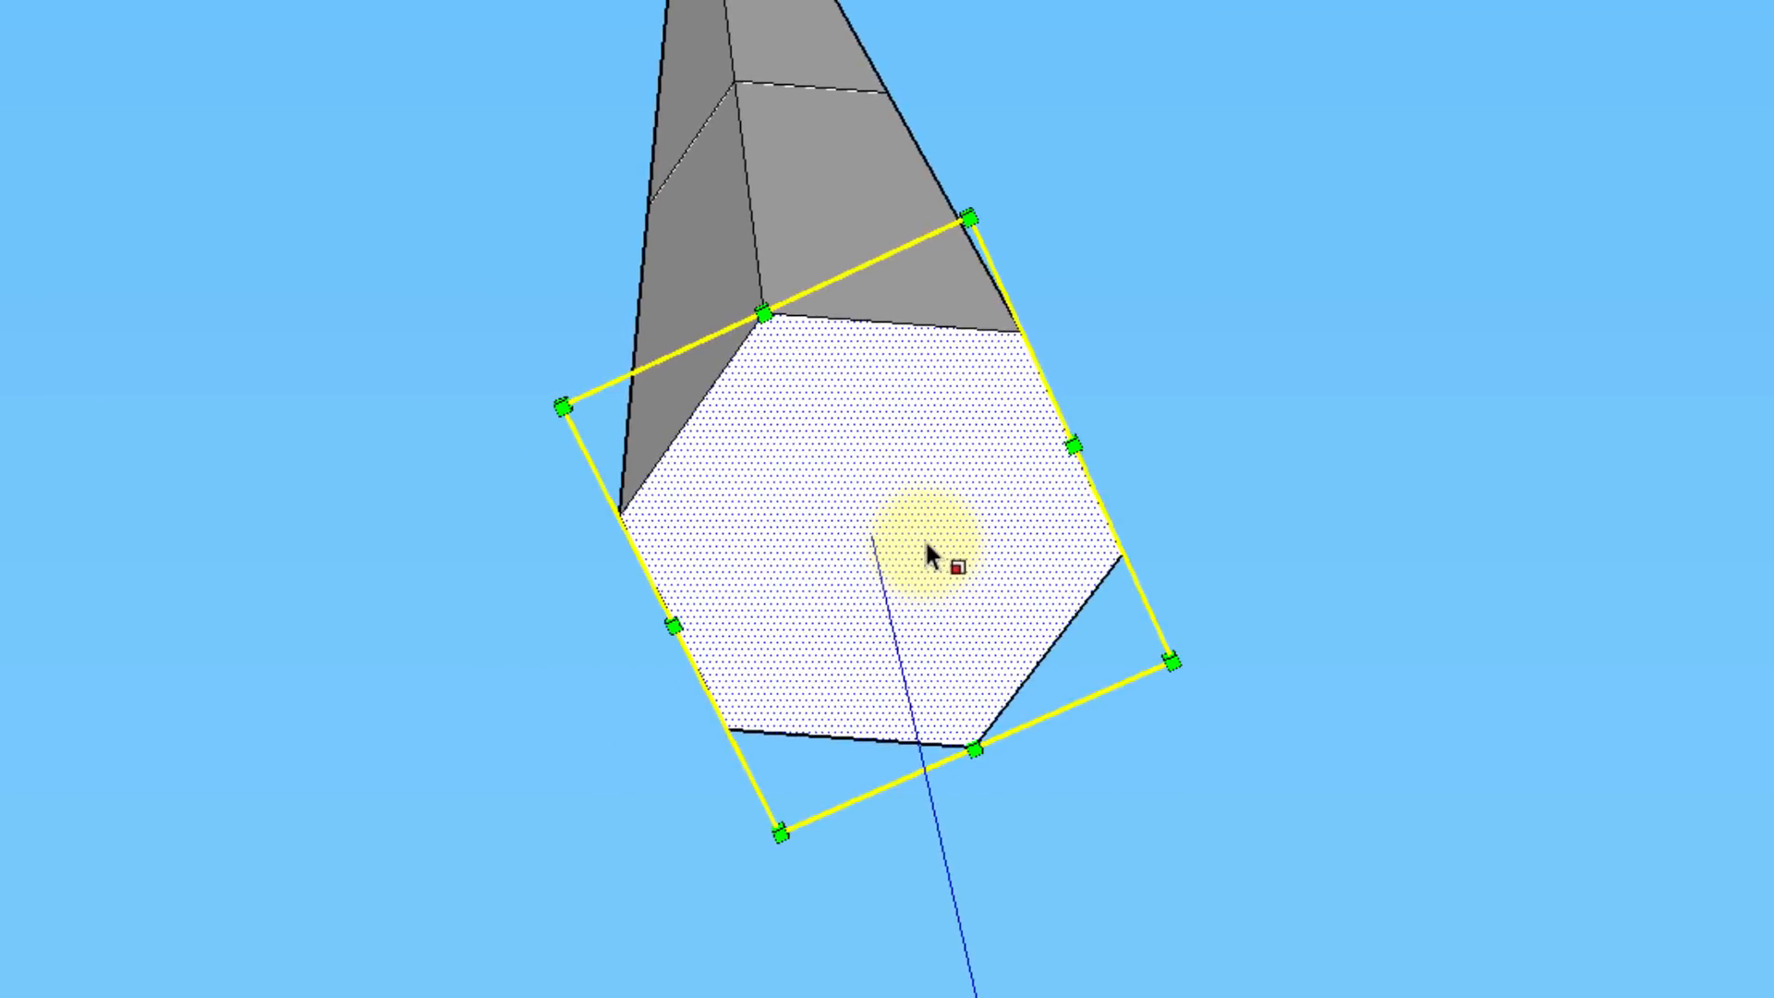
Scale the bottom face about its centre by a factor of .01 to taper the new section into a sharp tip
key("ctrl")
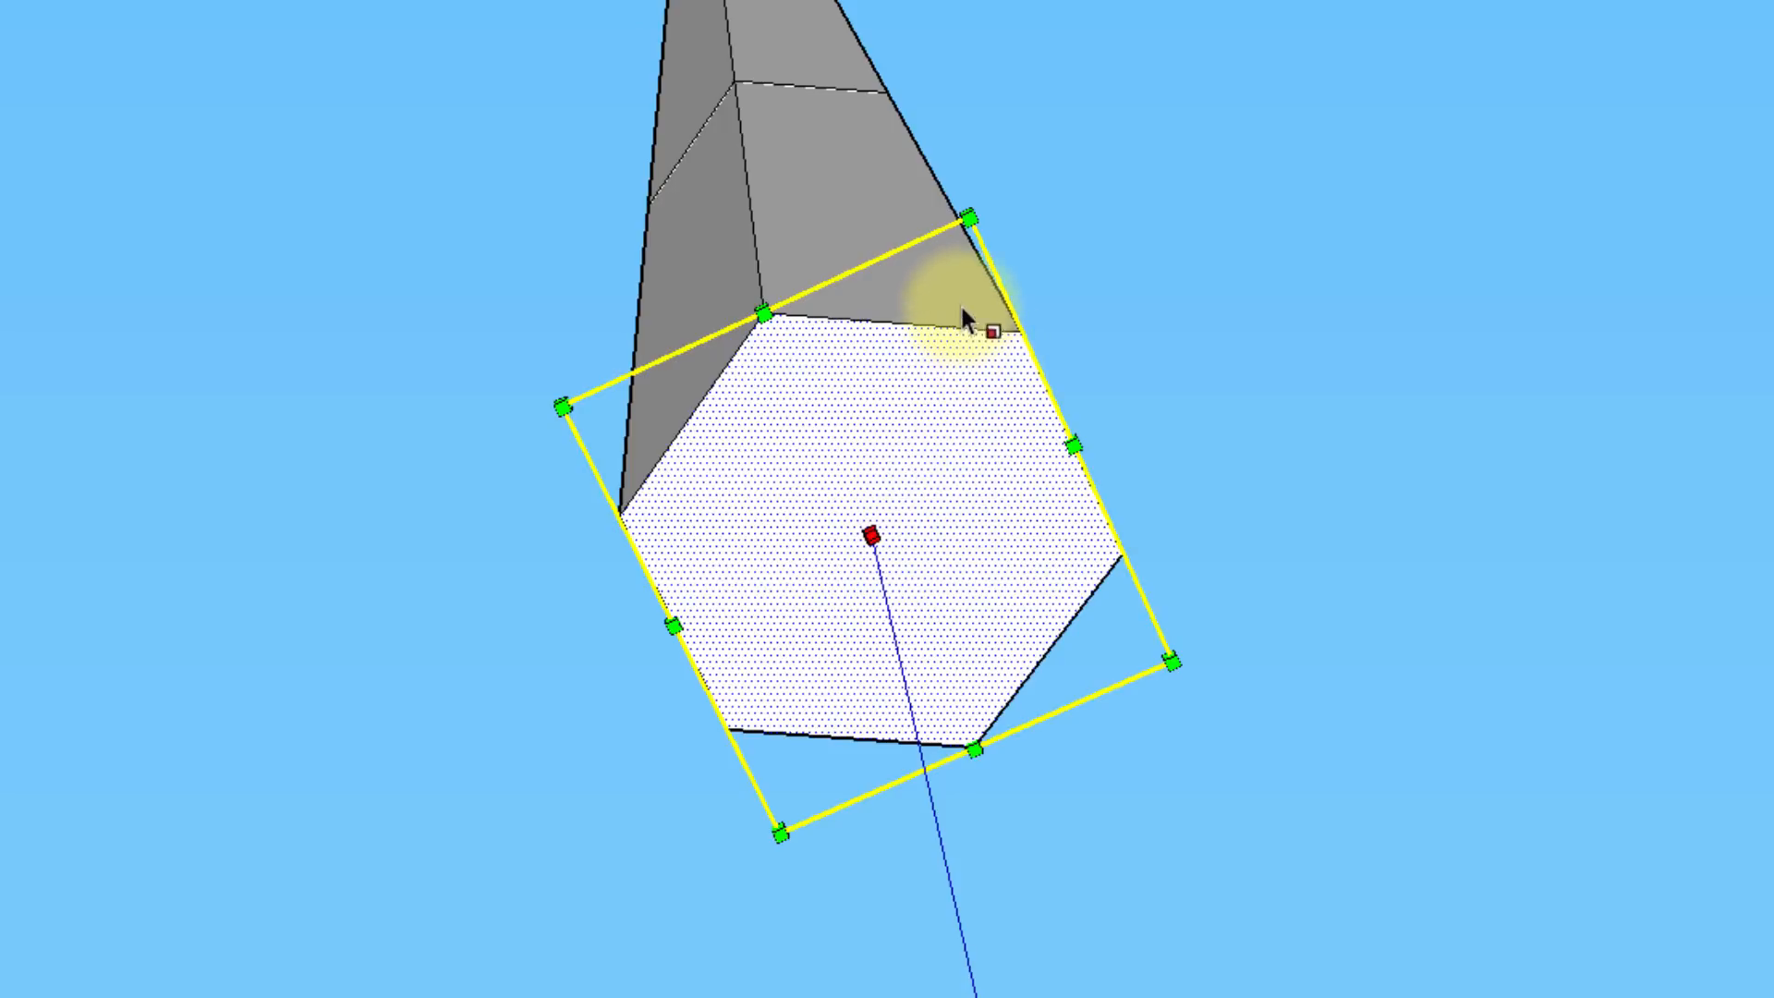
left_click_drag(969, 220, 902, 530)
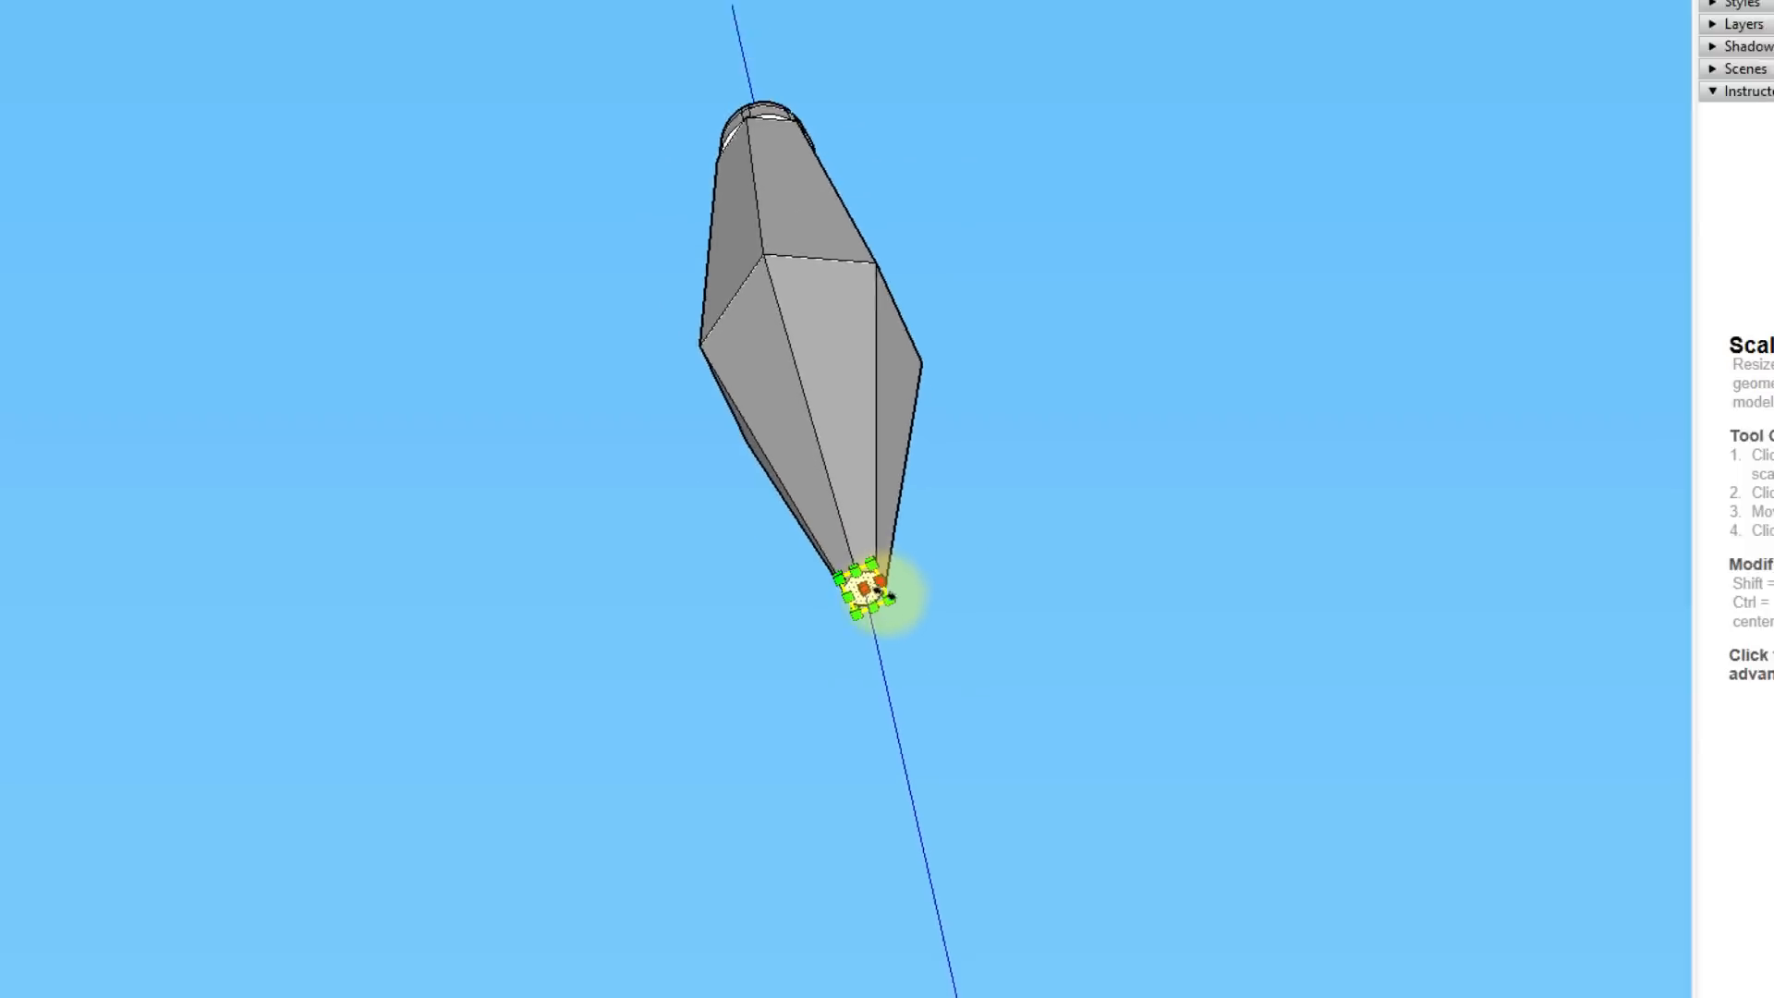
mouse_move(574, 591)
middle_mouse_down()
mouse_move(679, 505)
mouse_move(651, 492)
middle_mouse_up()
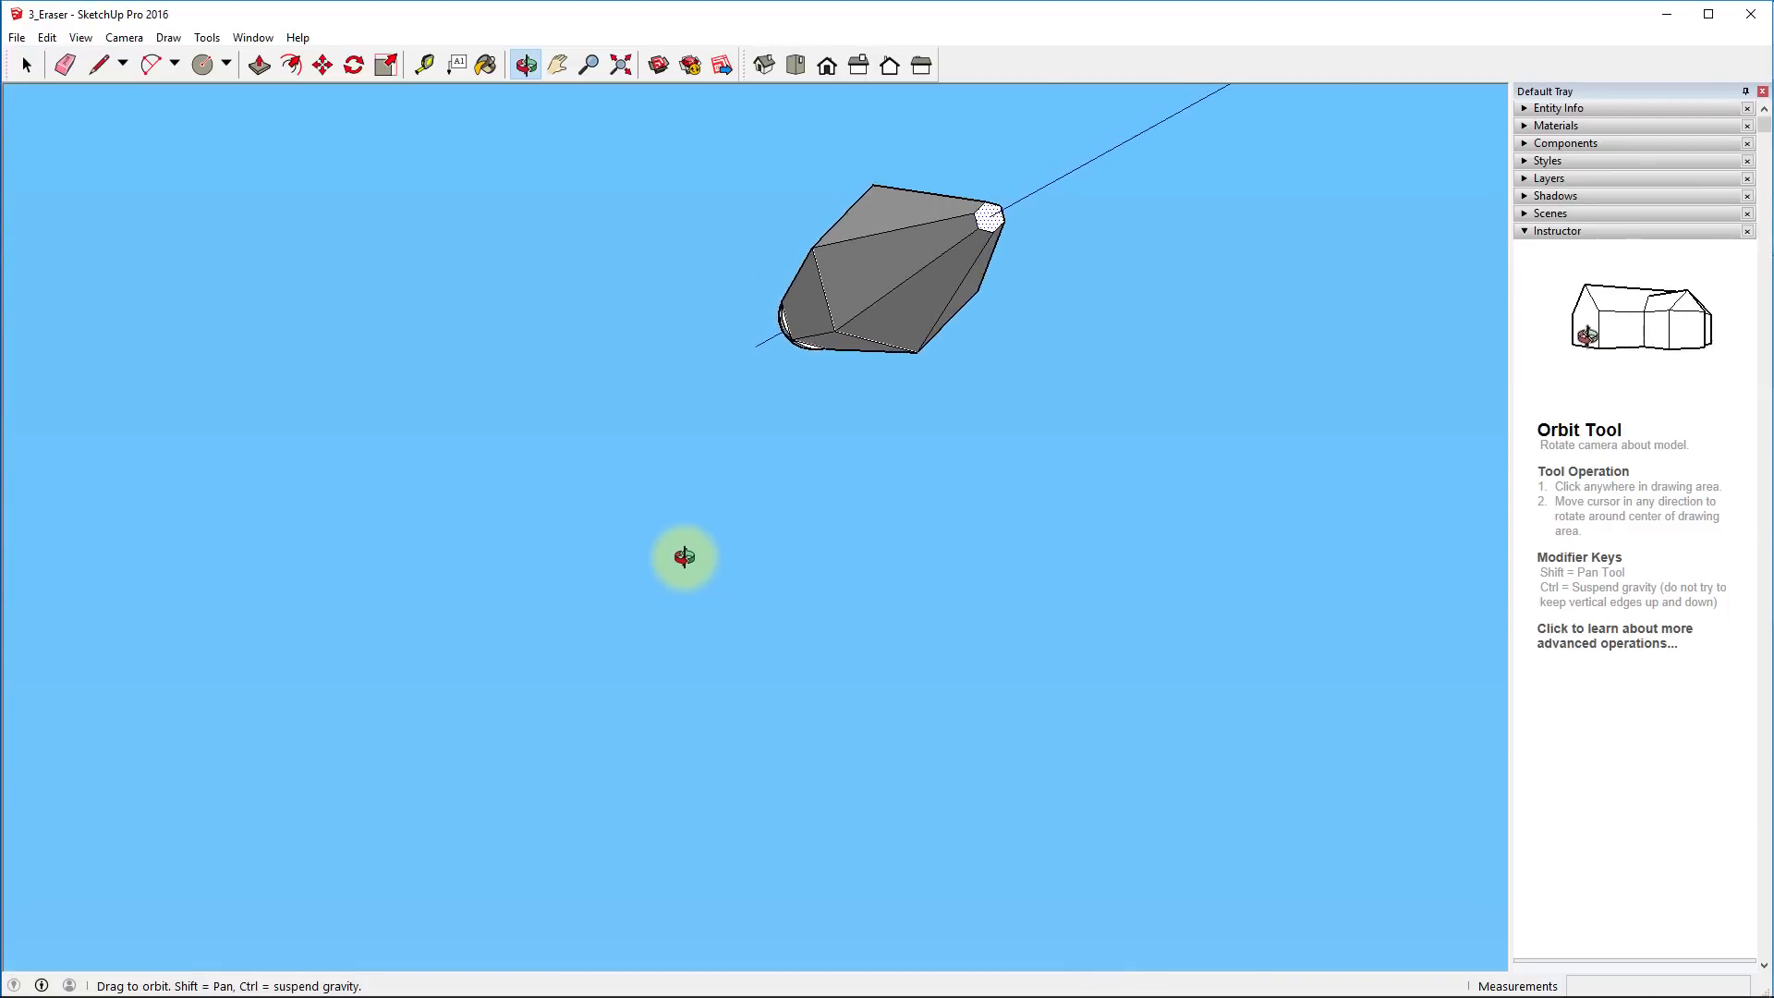
middle_click_drag(684, 556, 610, 631)
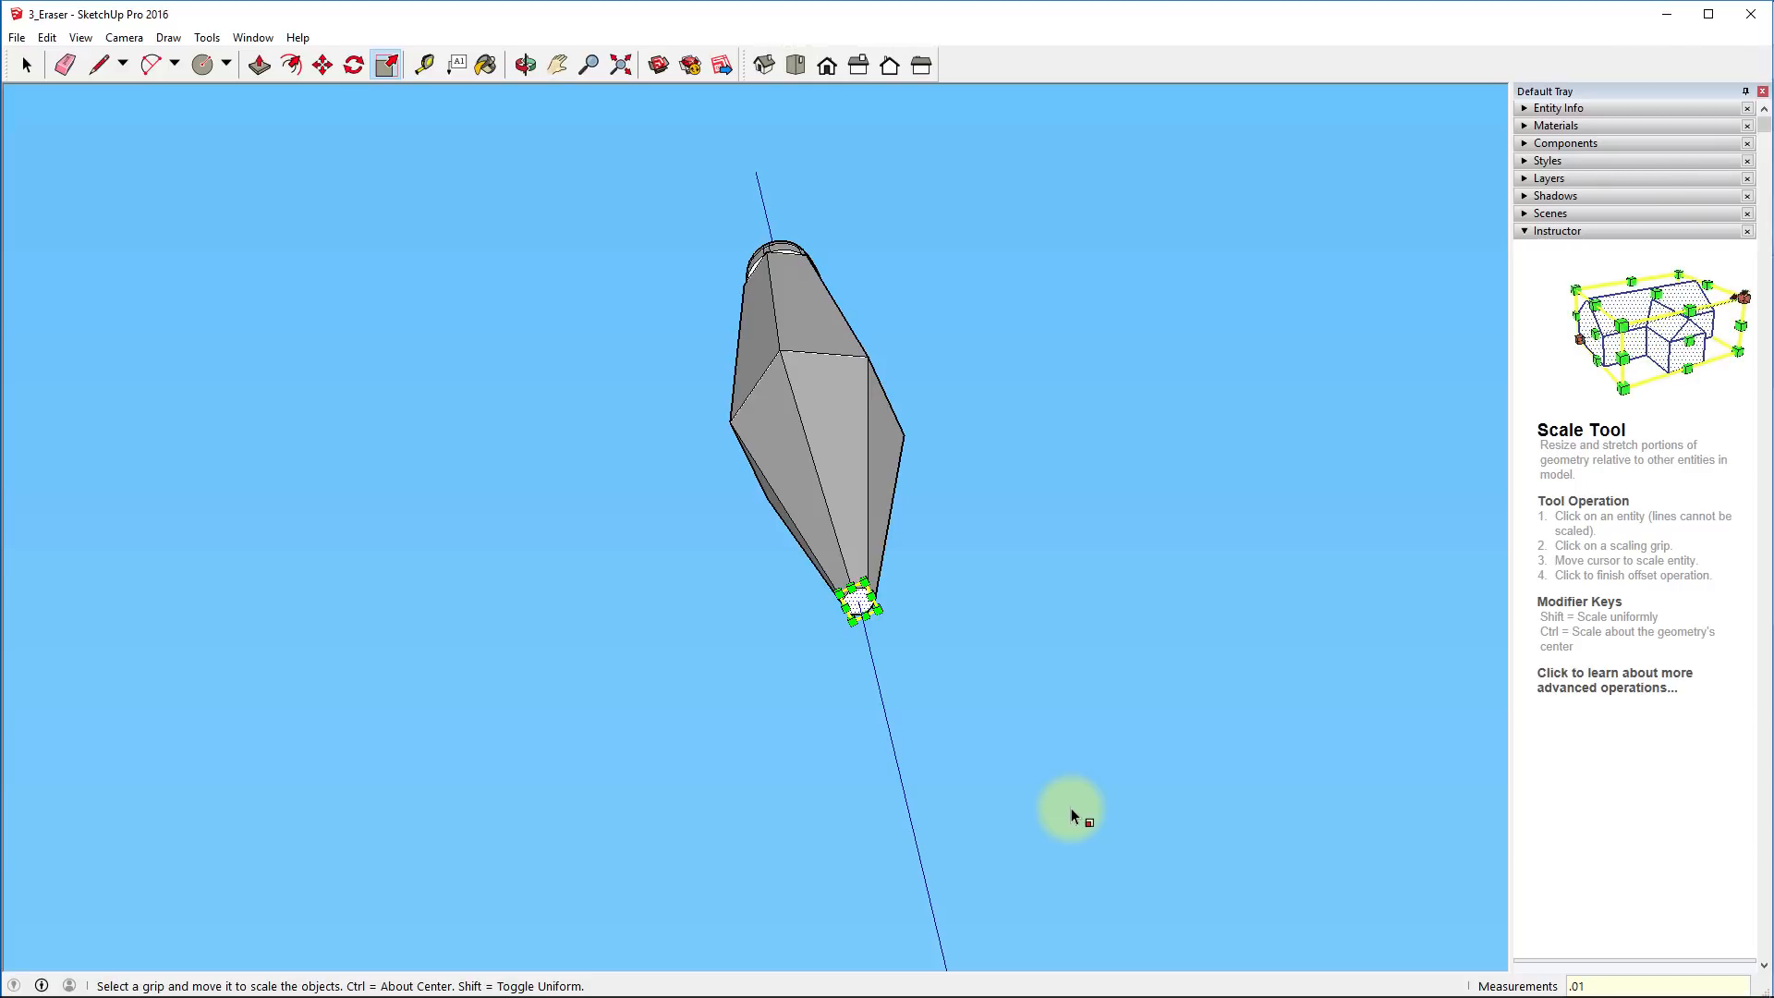
key("Return")
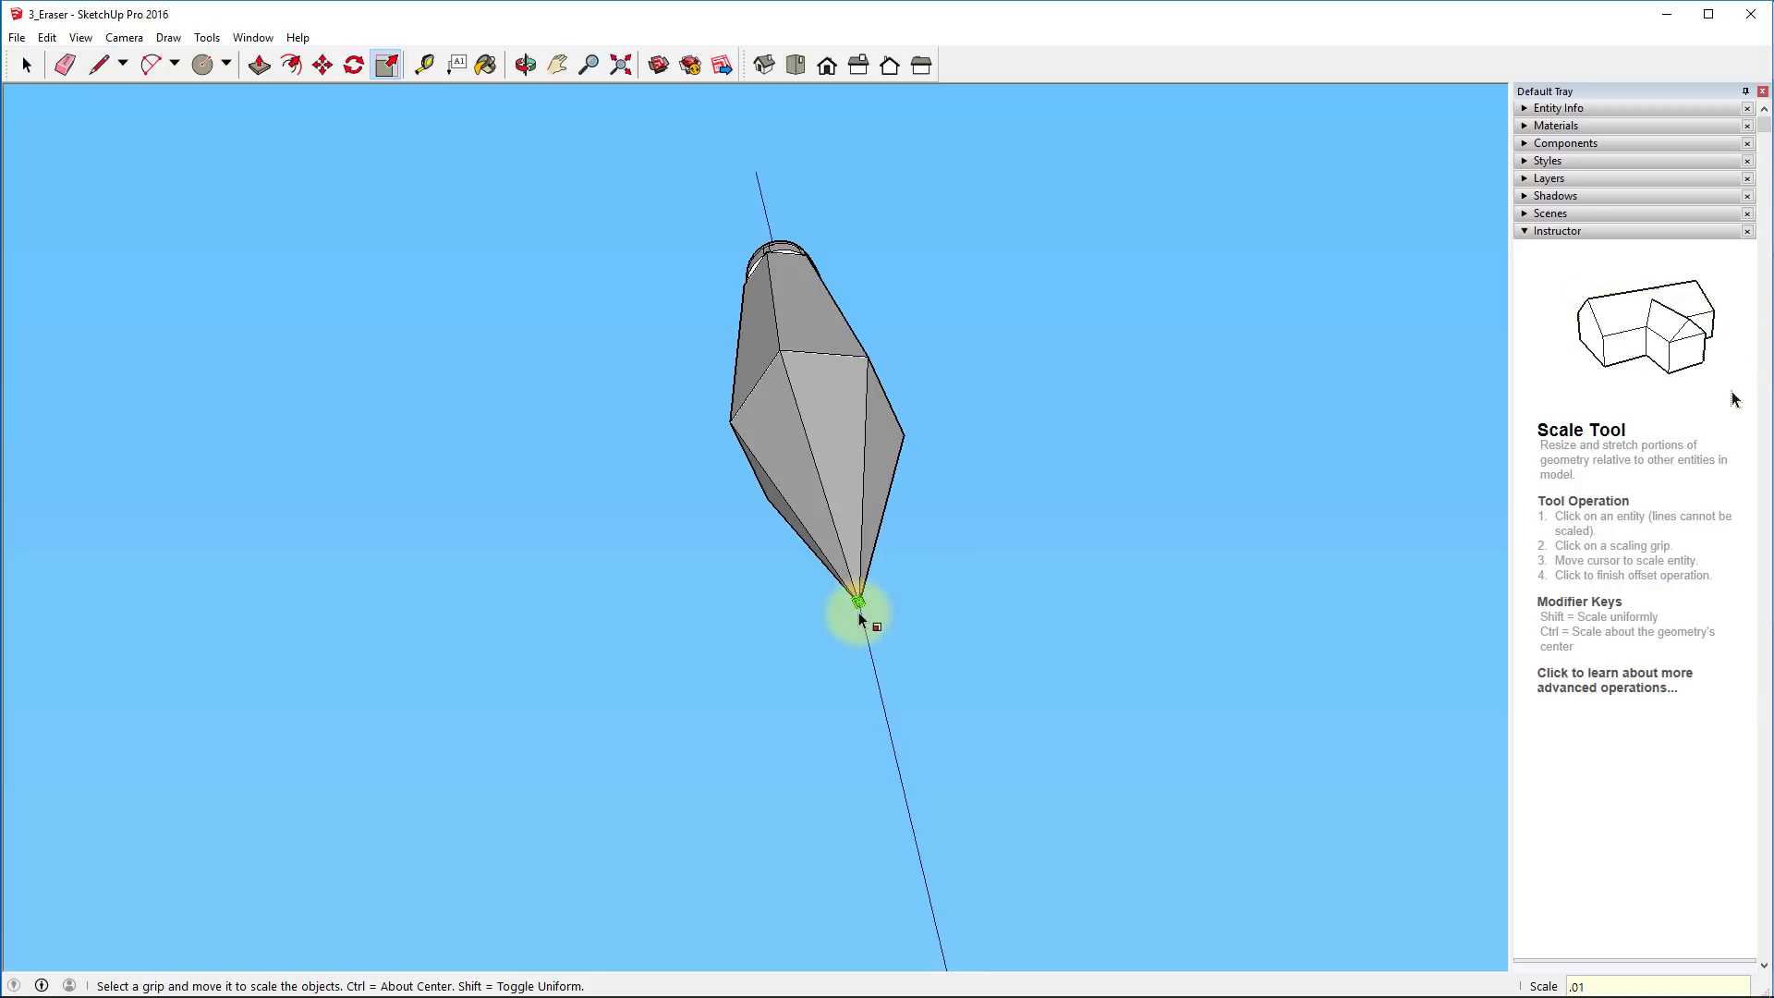
scroll(862, 610, "up", 5)
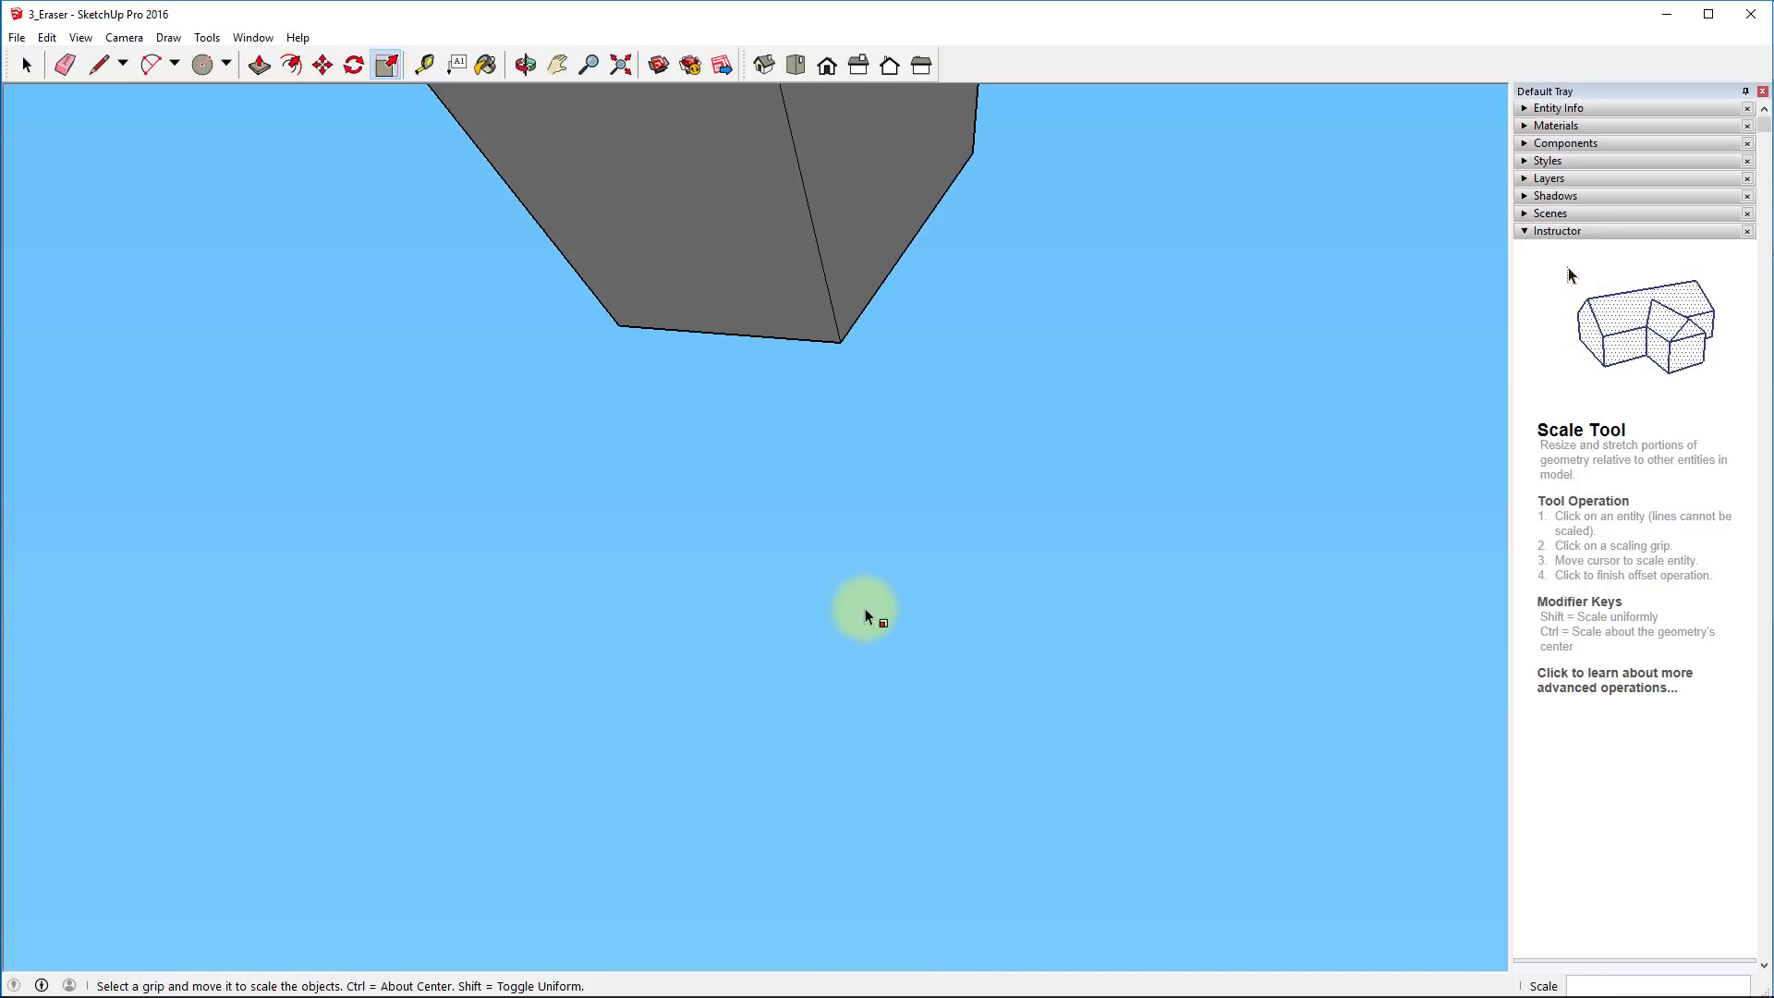
scroll(795, 382, "down", 3)
middle_click_drag(777, 286, 821, 436)
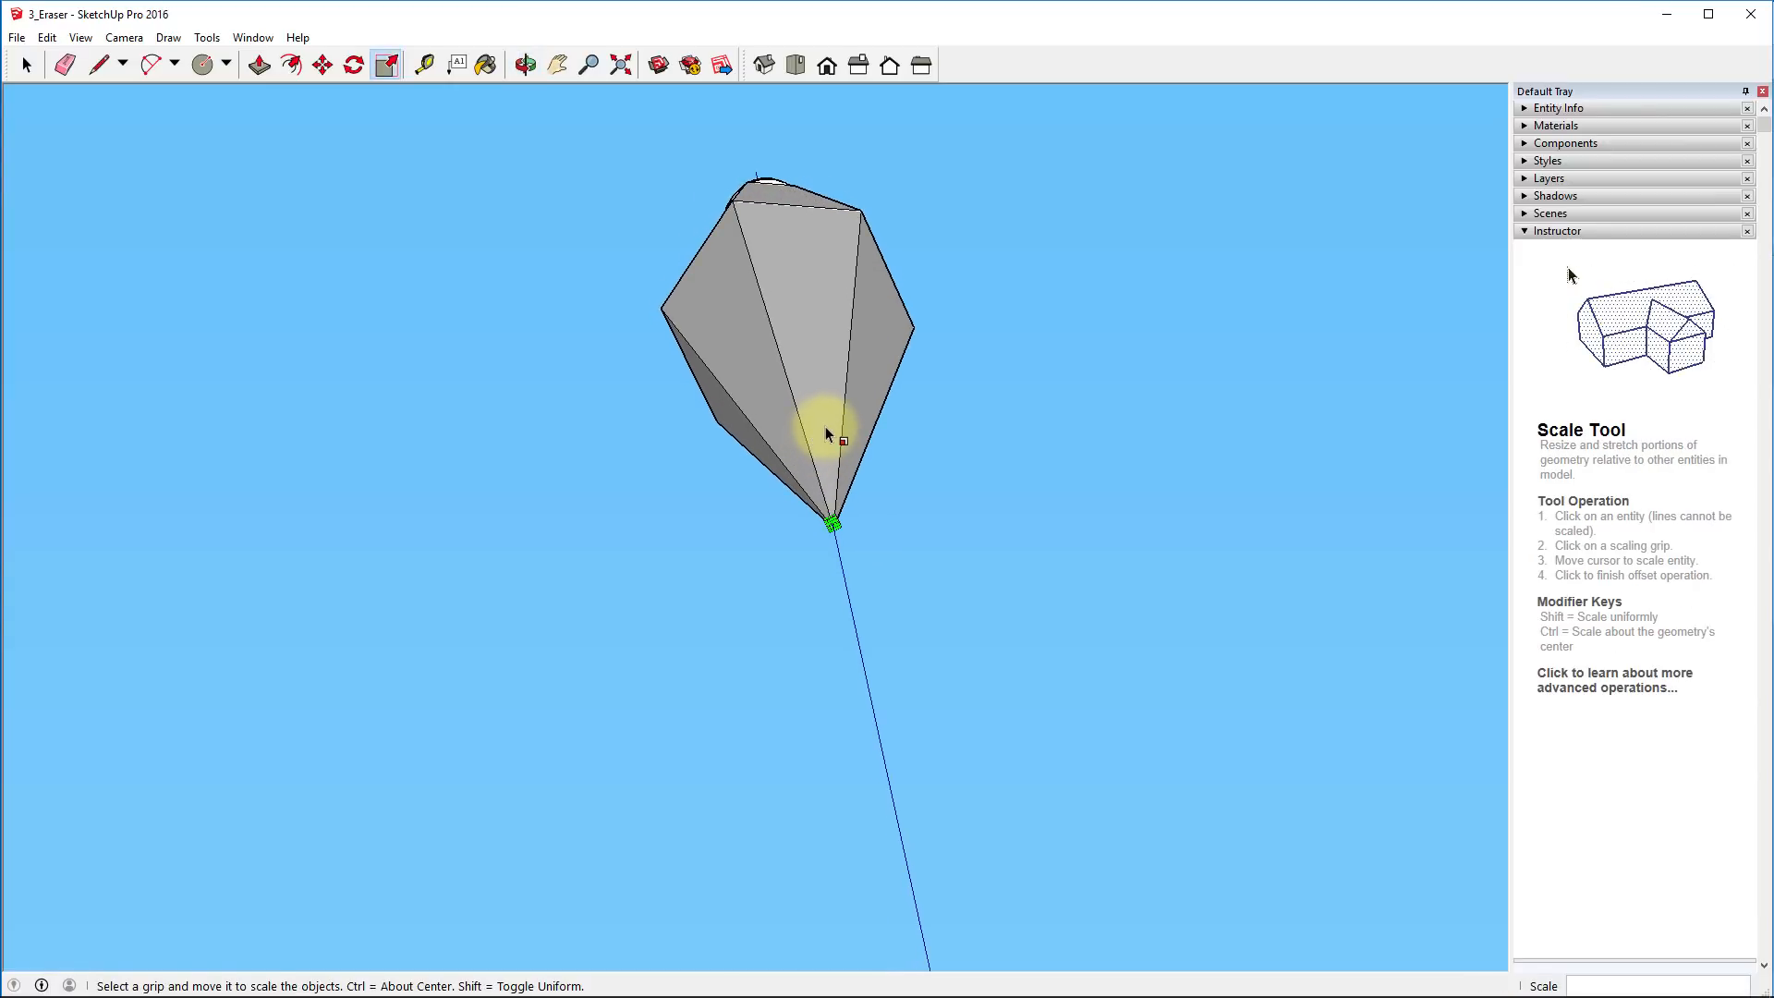
middle_click_drag(989, 424, 820, 460)
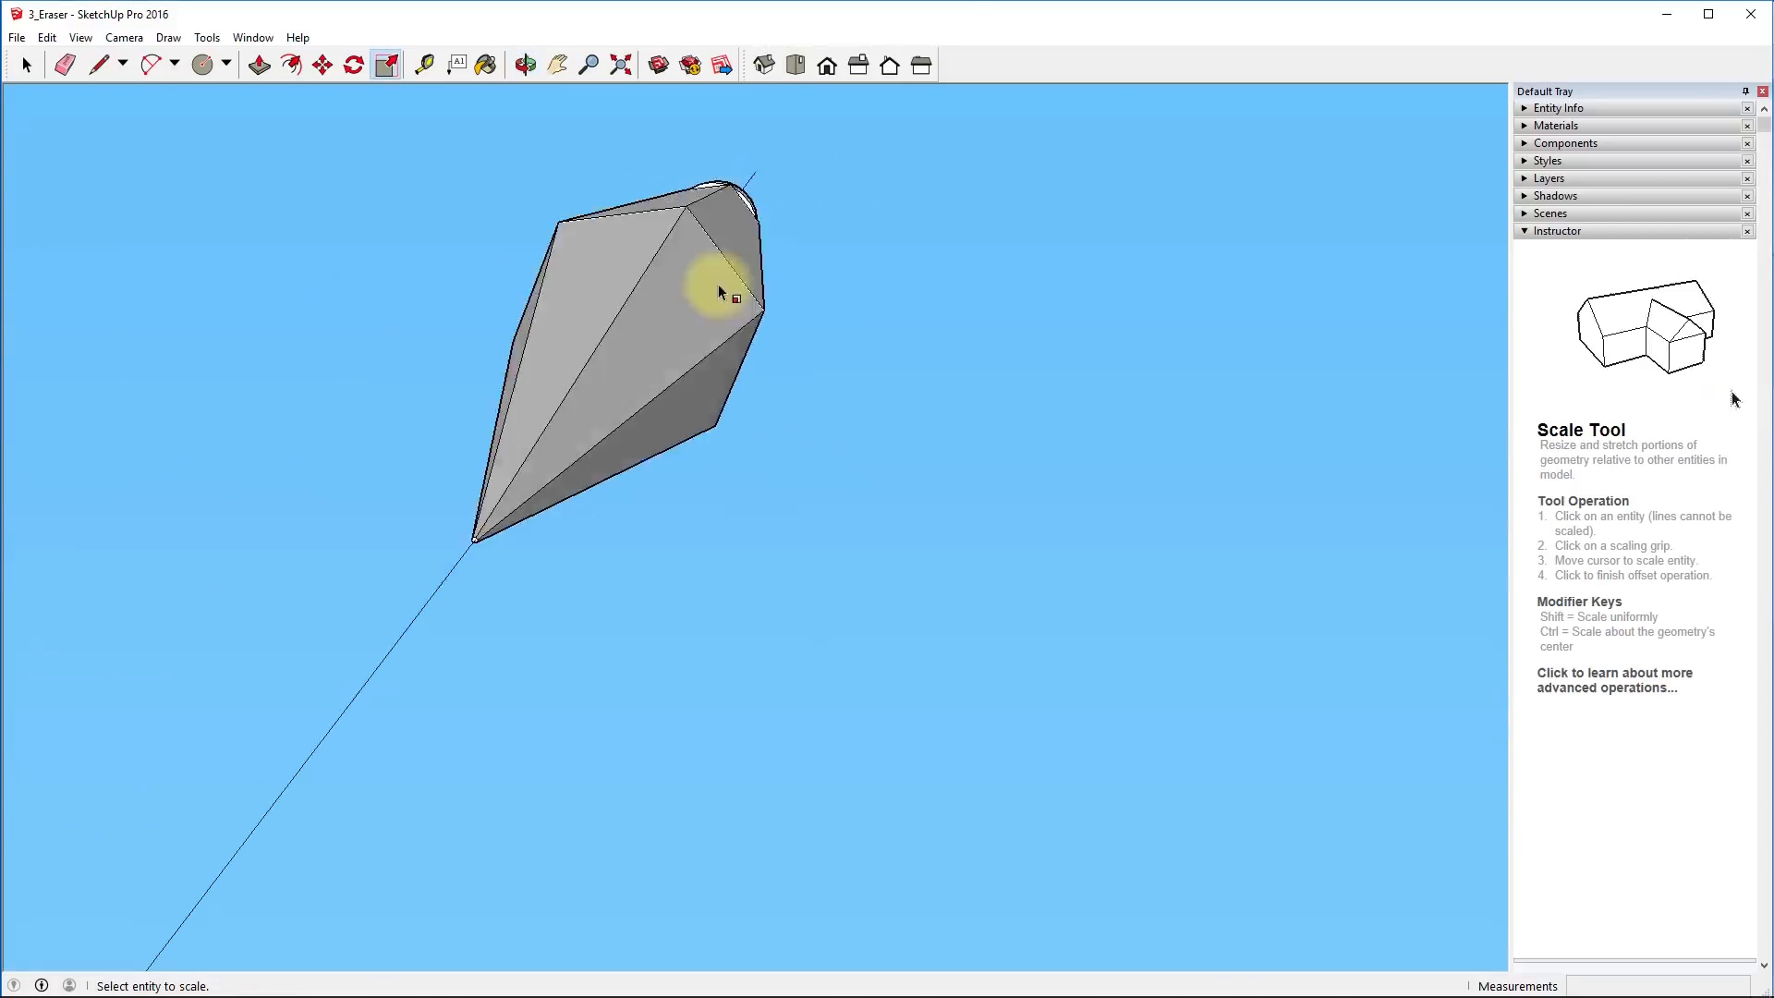
In the front view, create a horizontal Tape Measure guide about 5/8" below the front edge where the taper begins
scroll(796, 906, "up", 5)
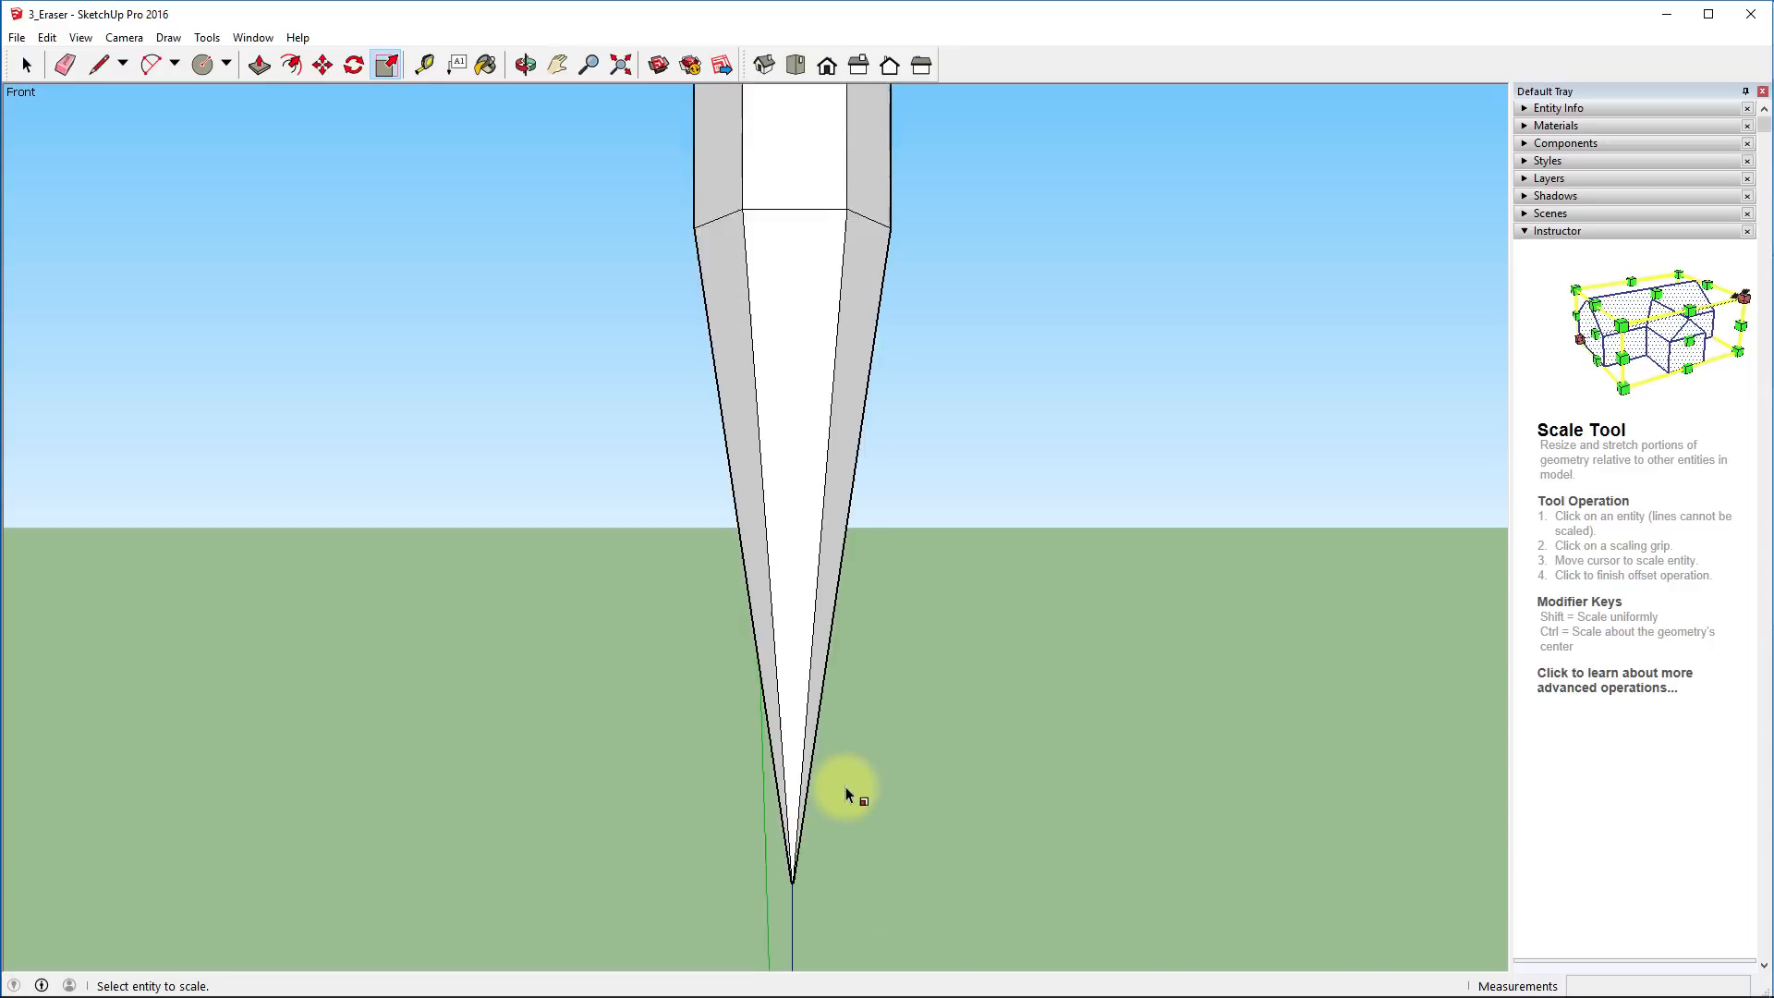
scroll(847, 795, "up", 1)
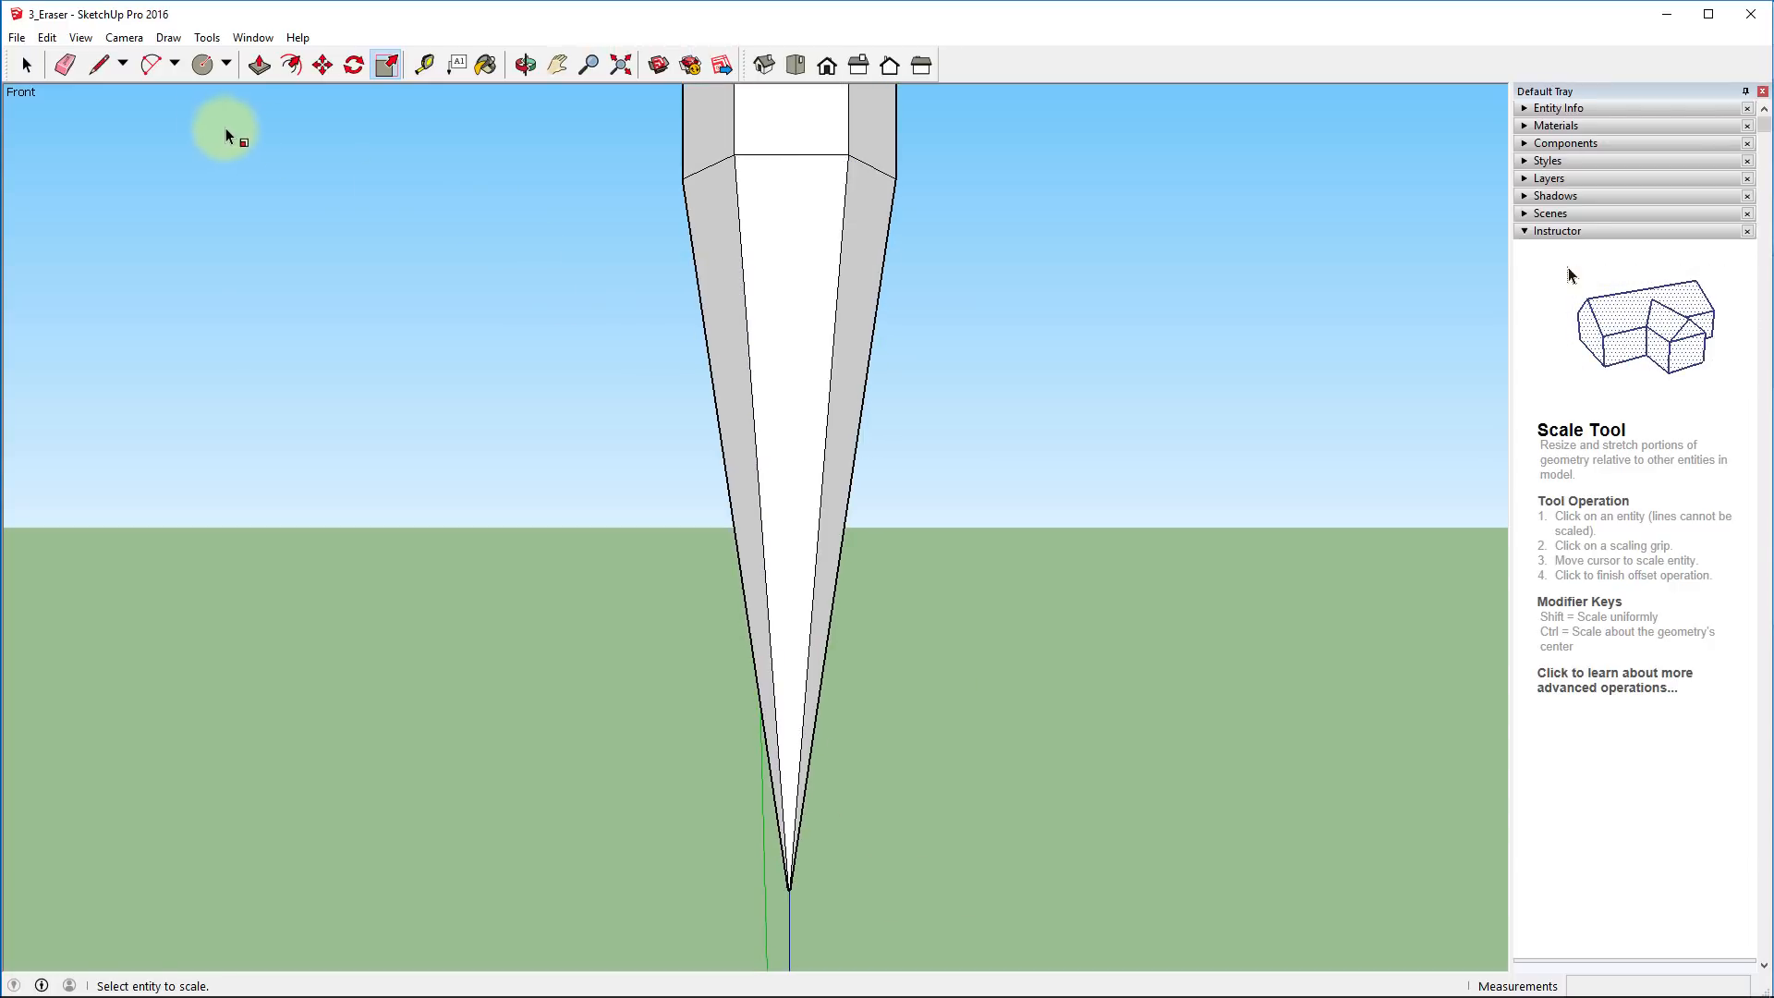
left_click(101, 66)
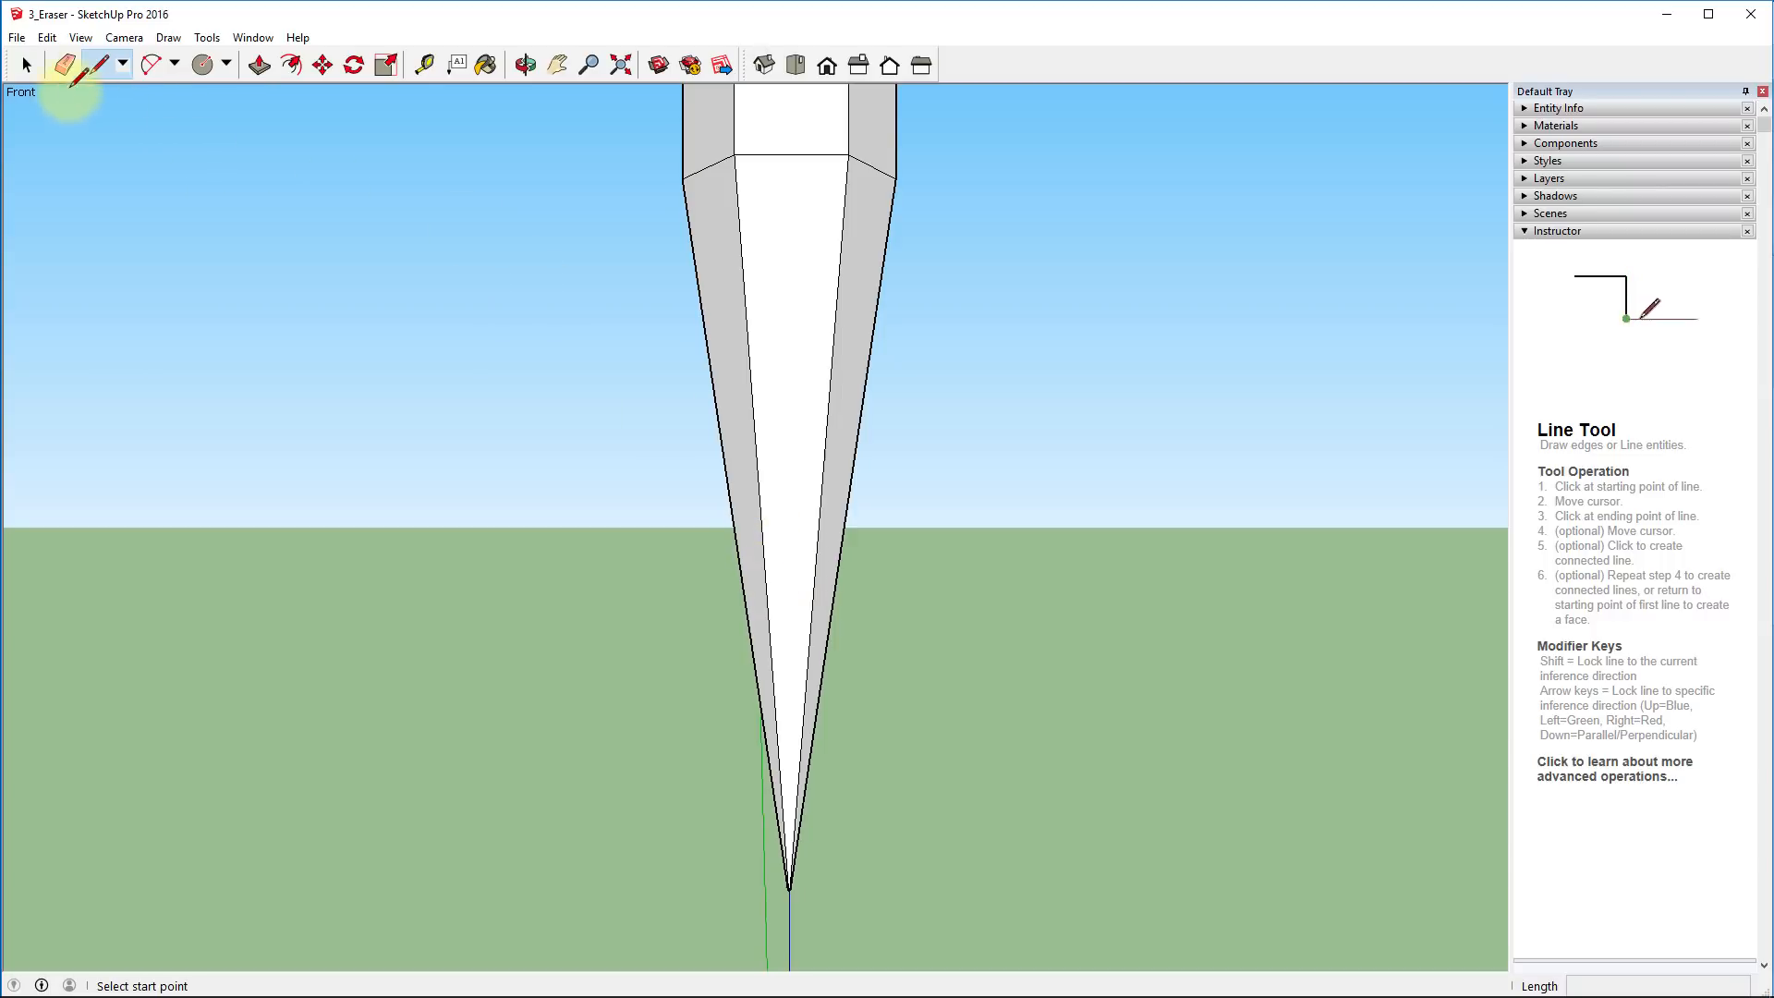
left_click(424, 63)
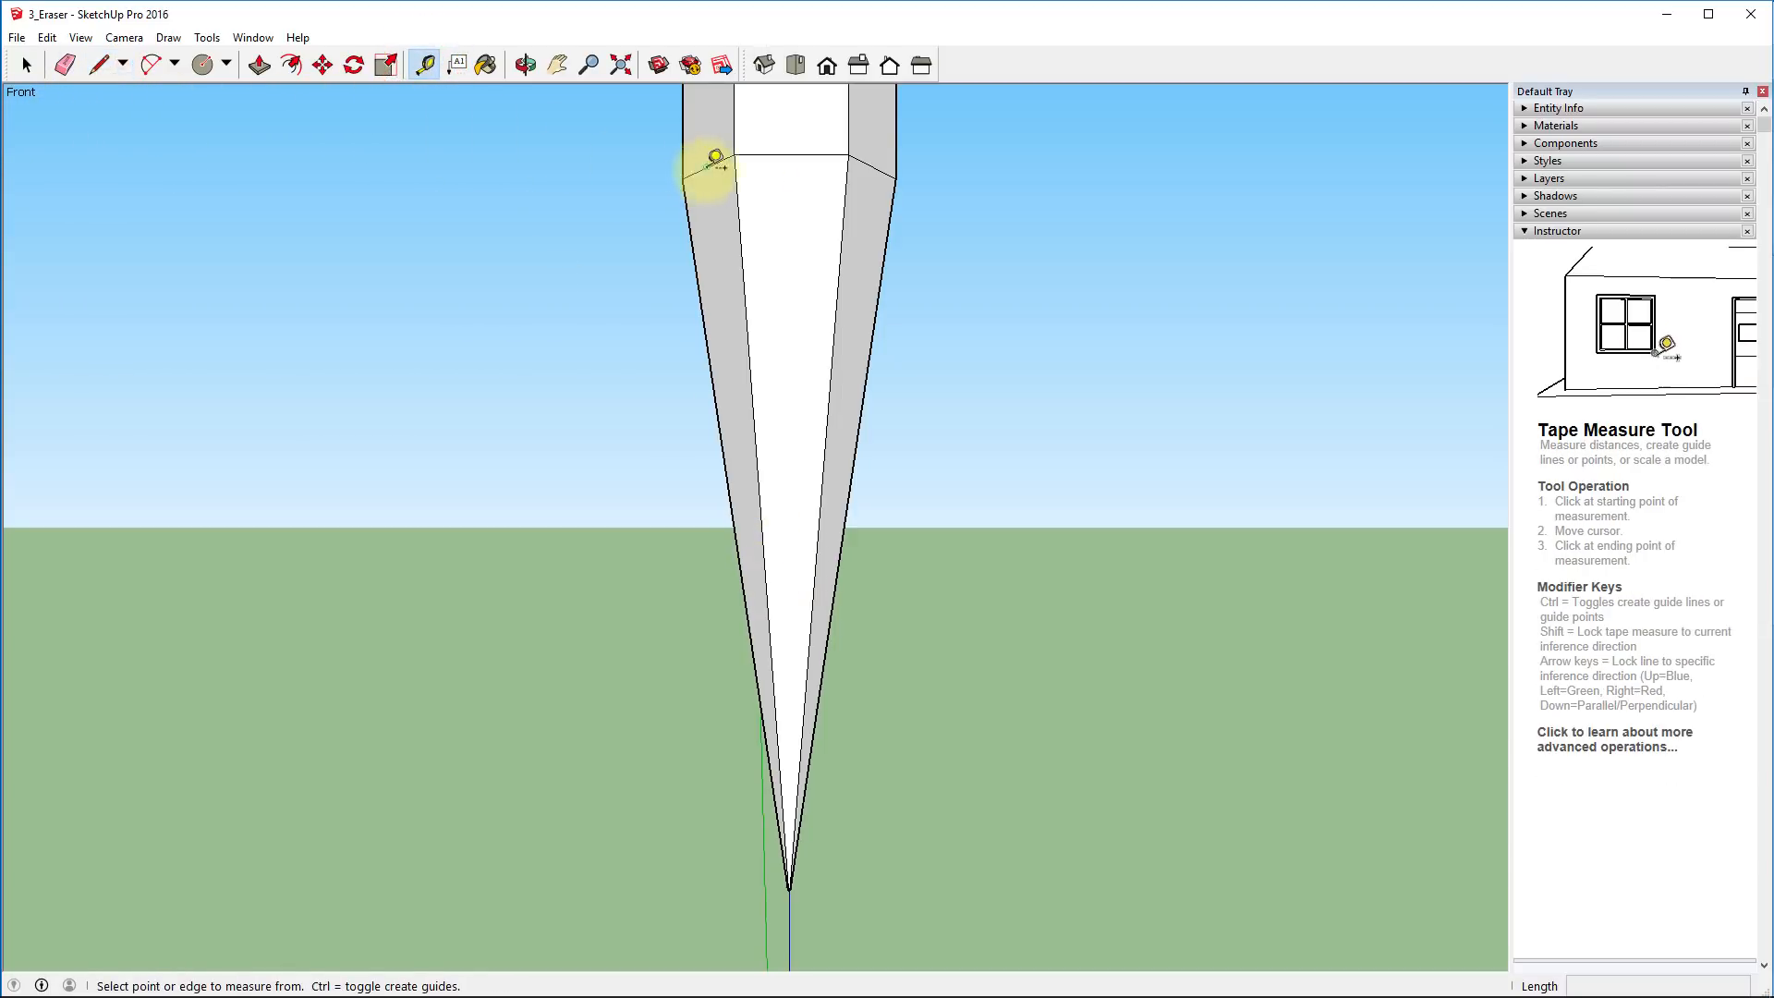
left_click(762, 153)
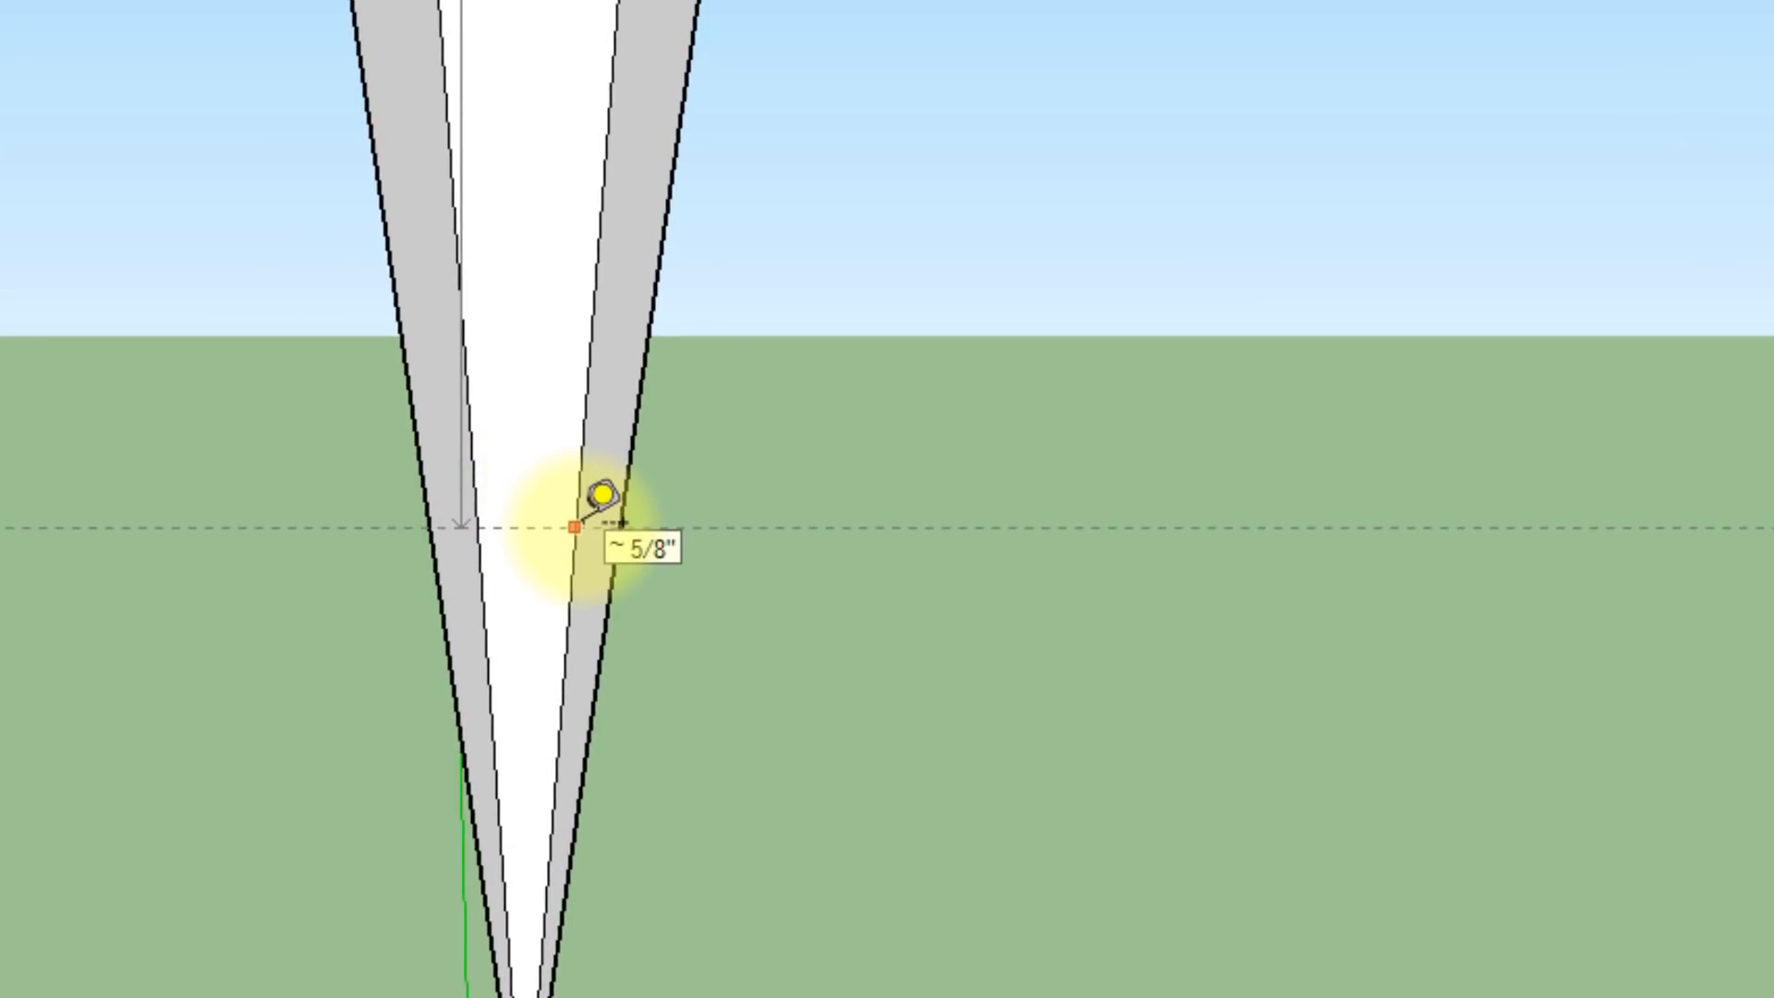
left_click(577, 514)
Draw a line at the guide's height across the tip facet right of the front one, and select both parts to check the split
middle_click_drag(5, 721, 681, 939)
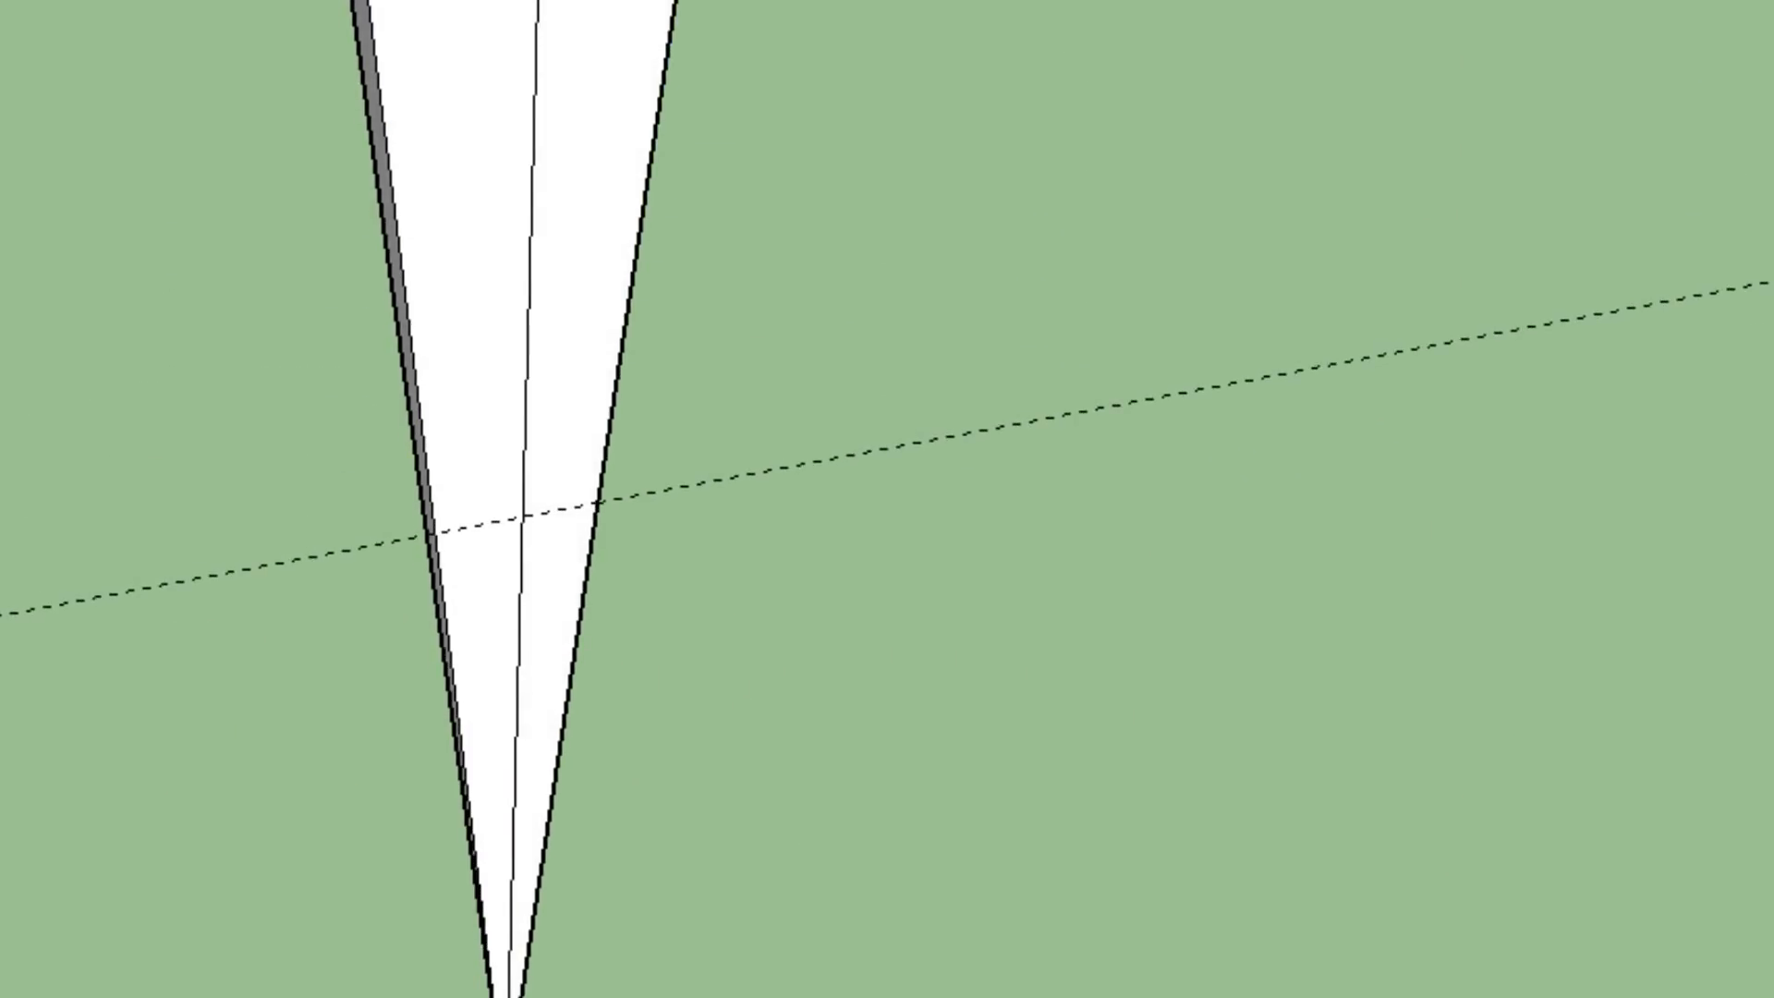
scroll(662, 519, "up", 3)
left_click(439, 496)
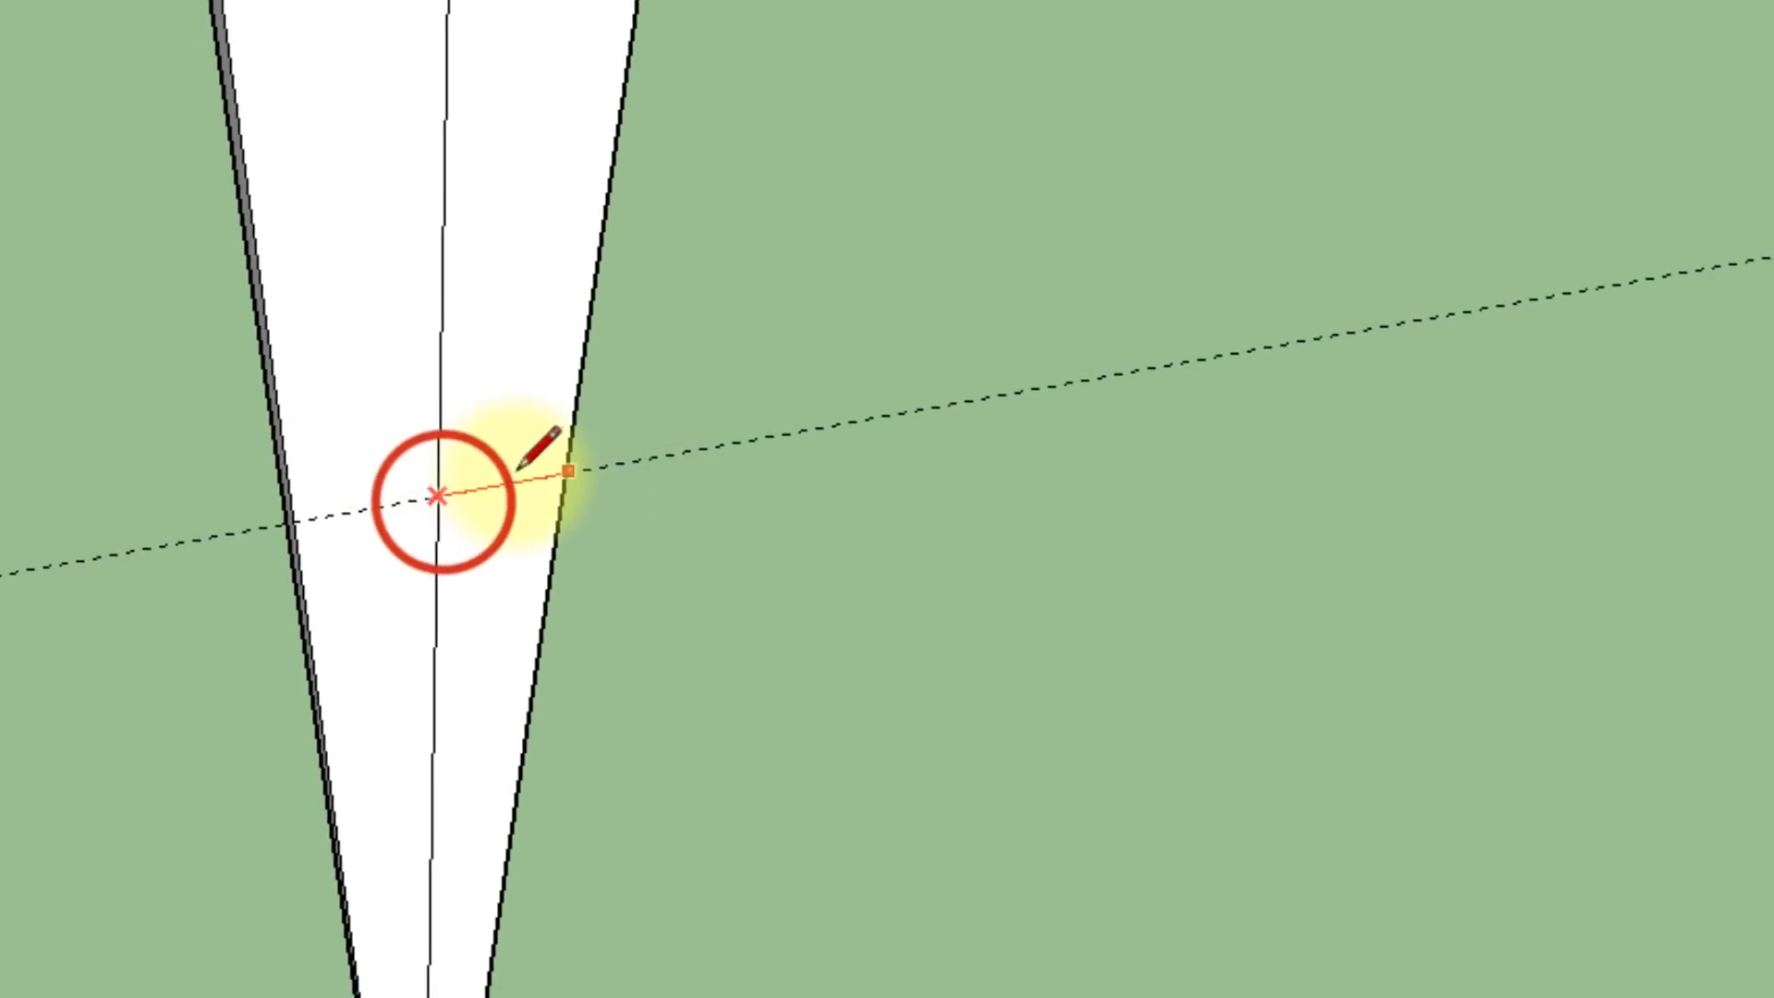
left_click(564, 473)
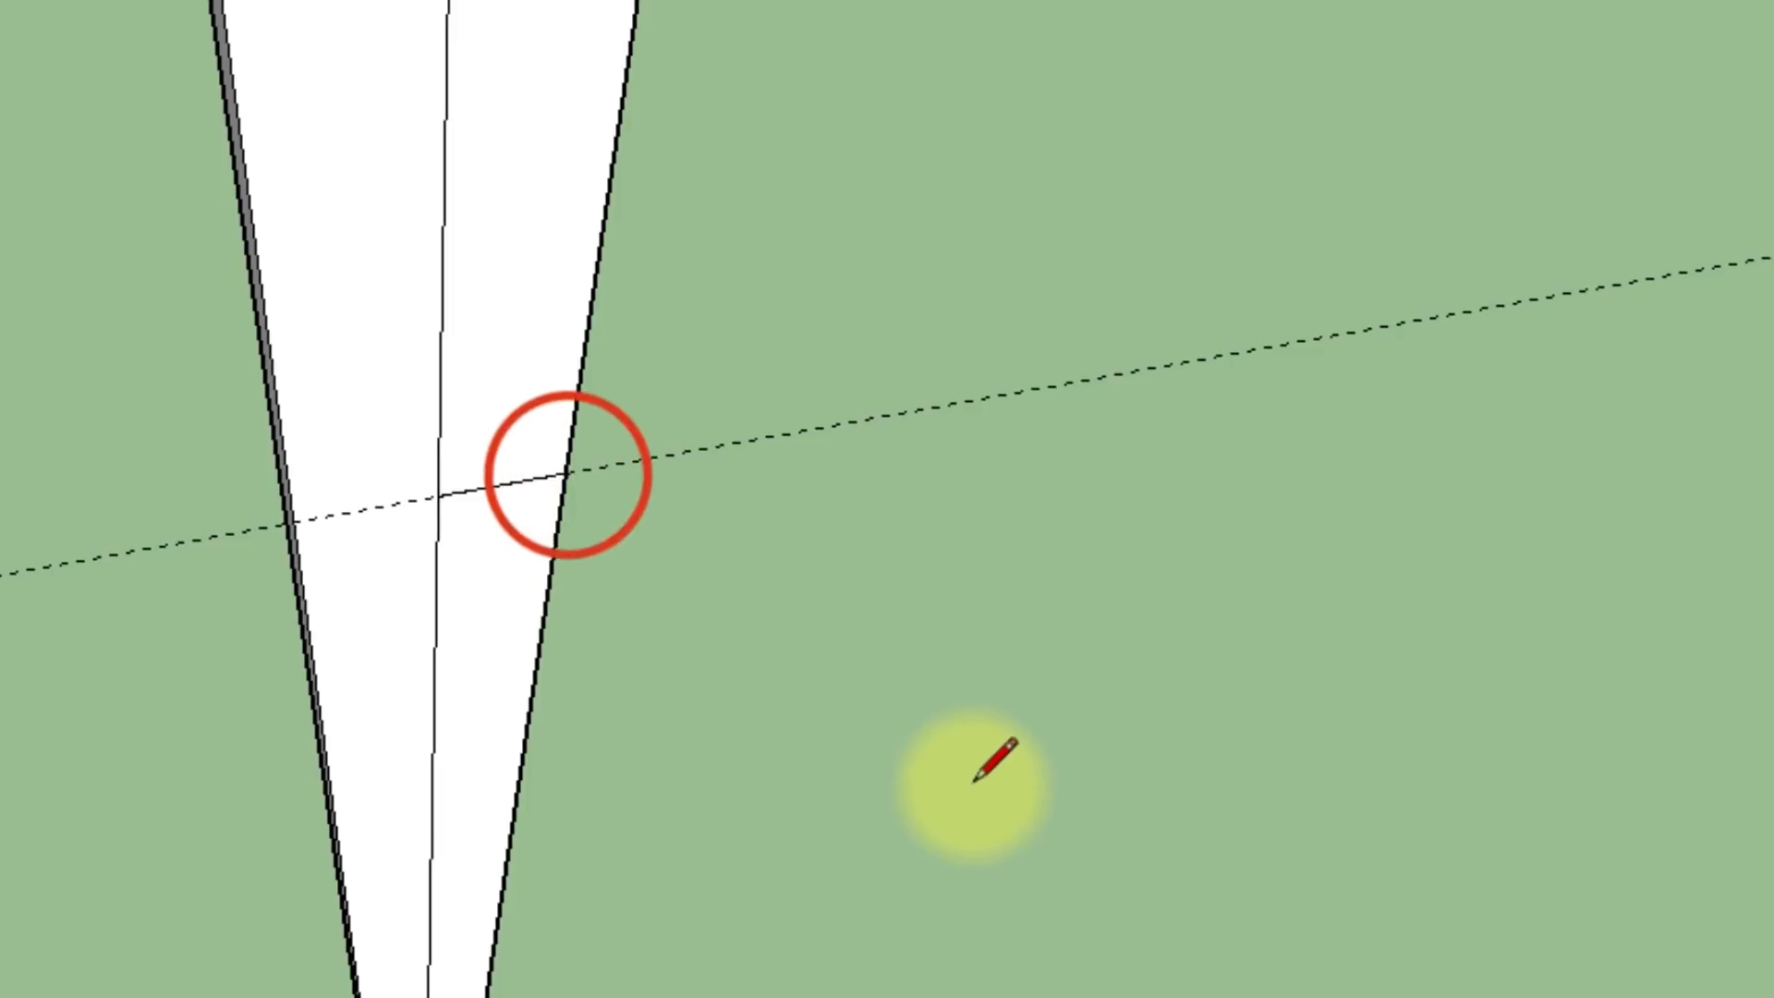
key("space")
left_click(514, 617)
left_click(517, 137)
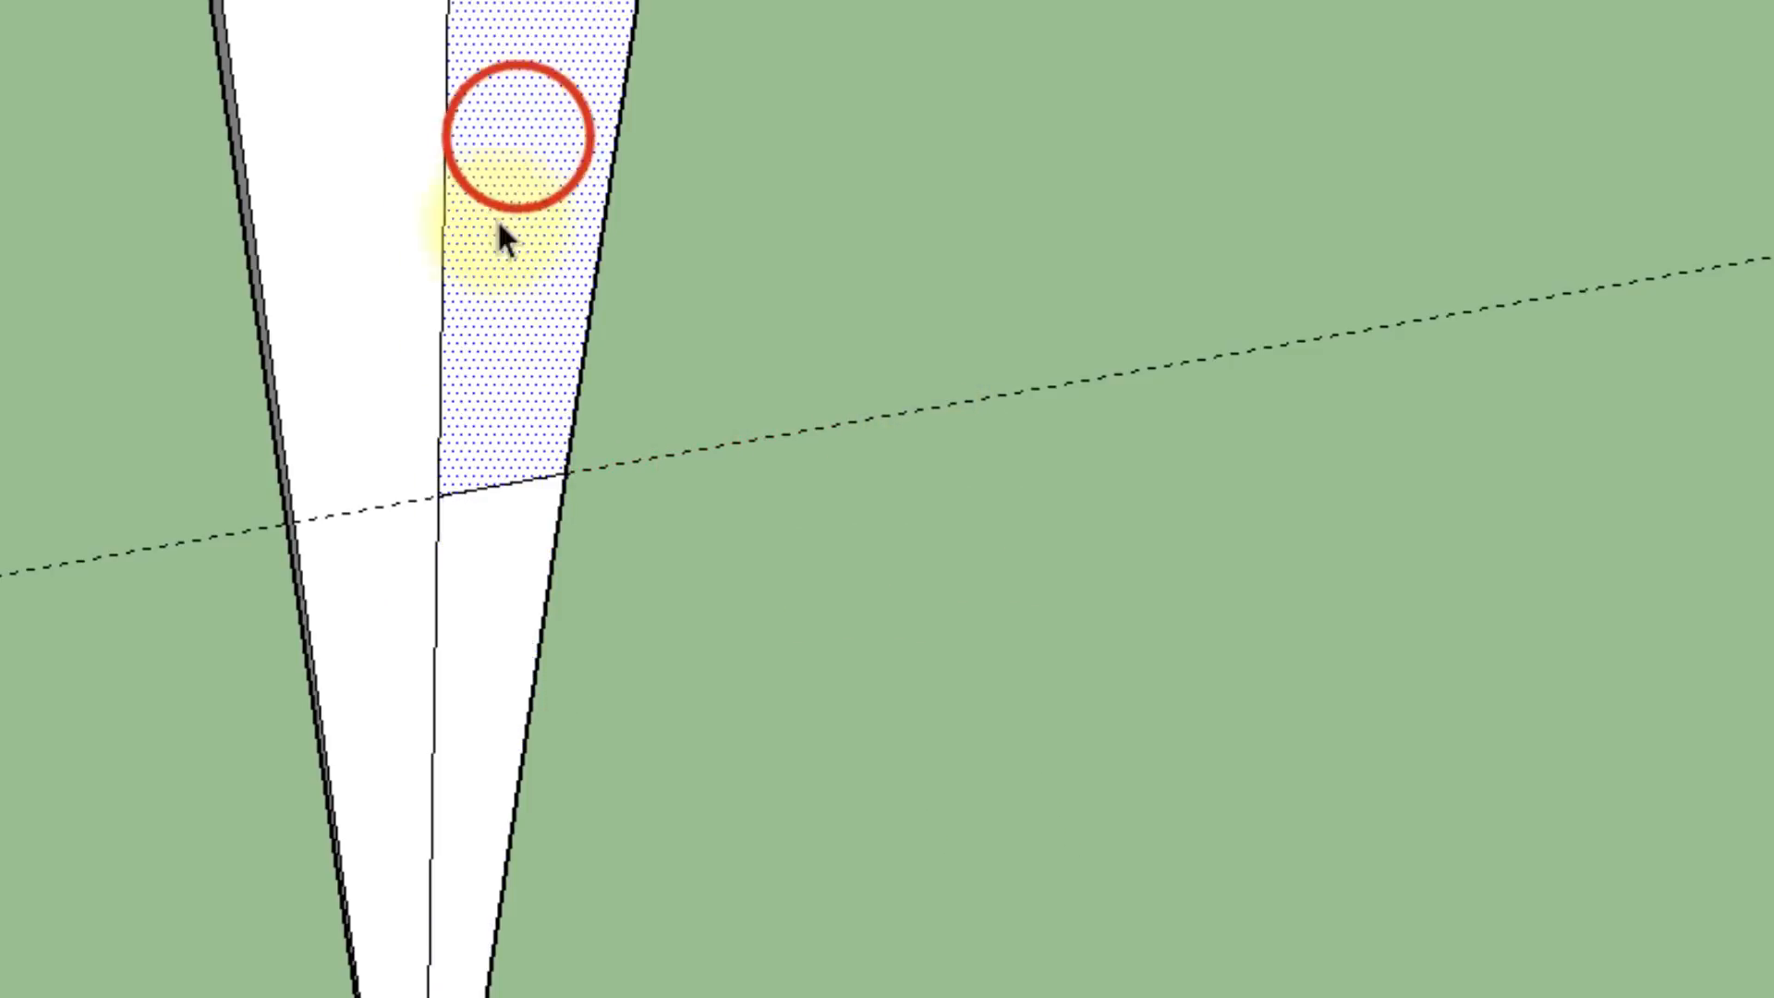
left_click(498, 584)
Continue the lead boundary with lines across the next two tip facets, starting from the end of the existing line
middle_click_drag(20, 613, 651, 809)
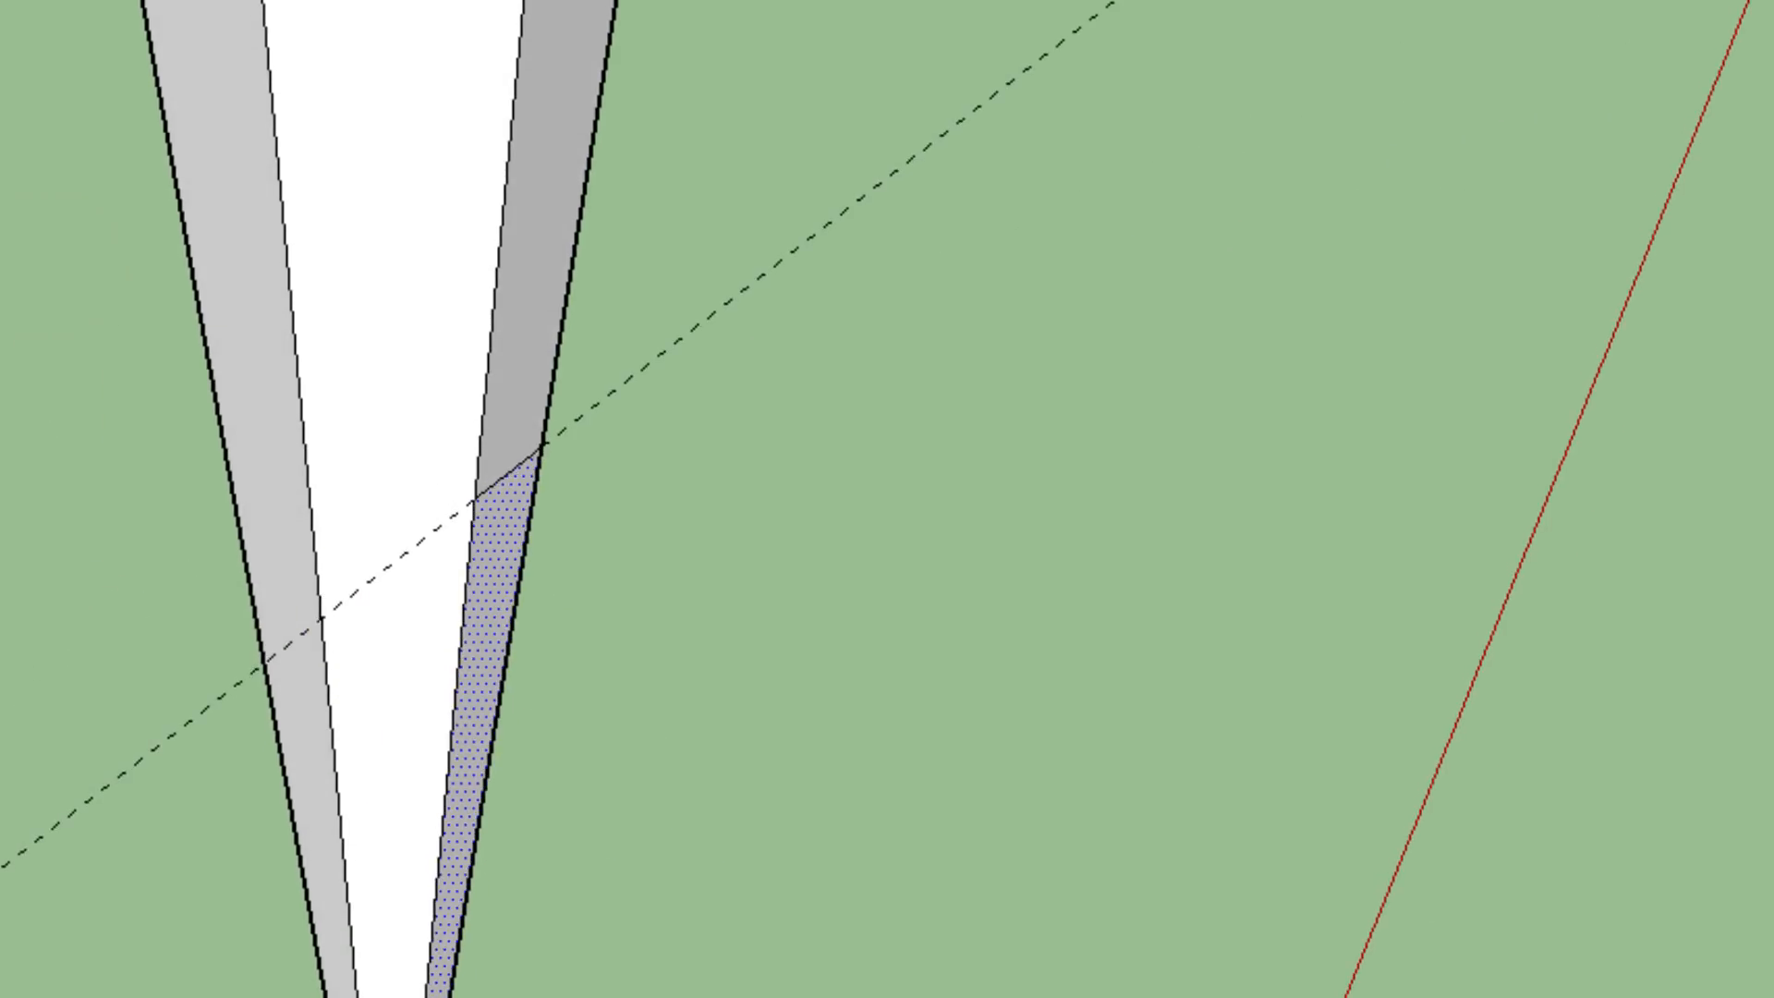
key("l")
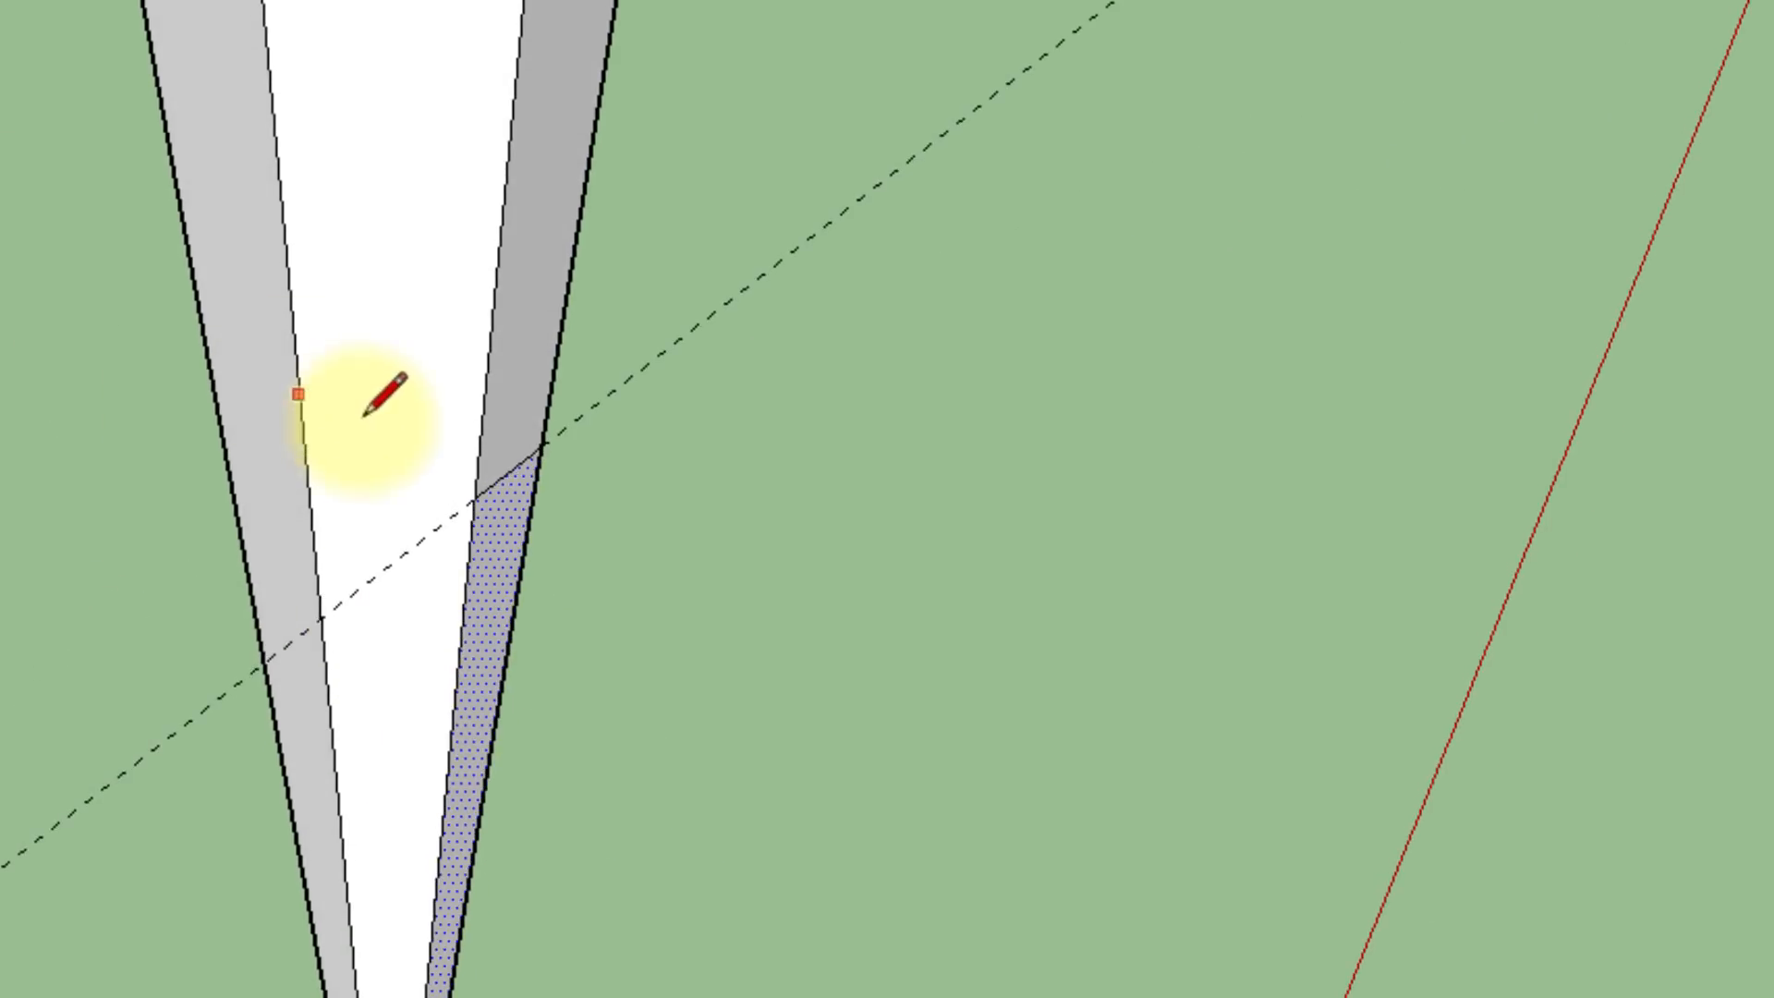
left_click(474, 497)
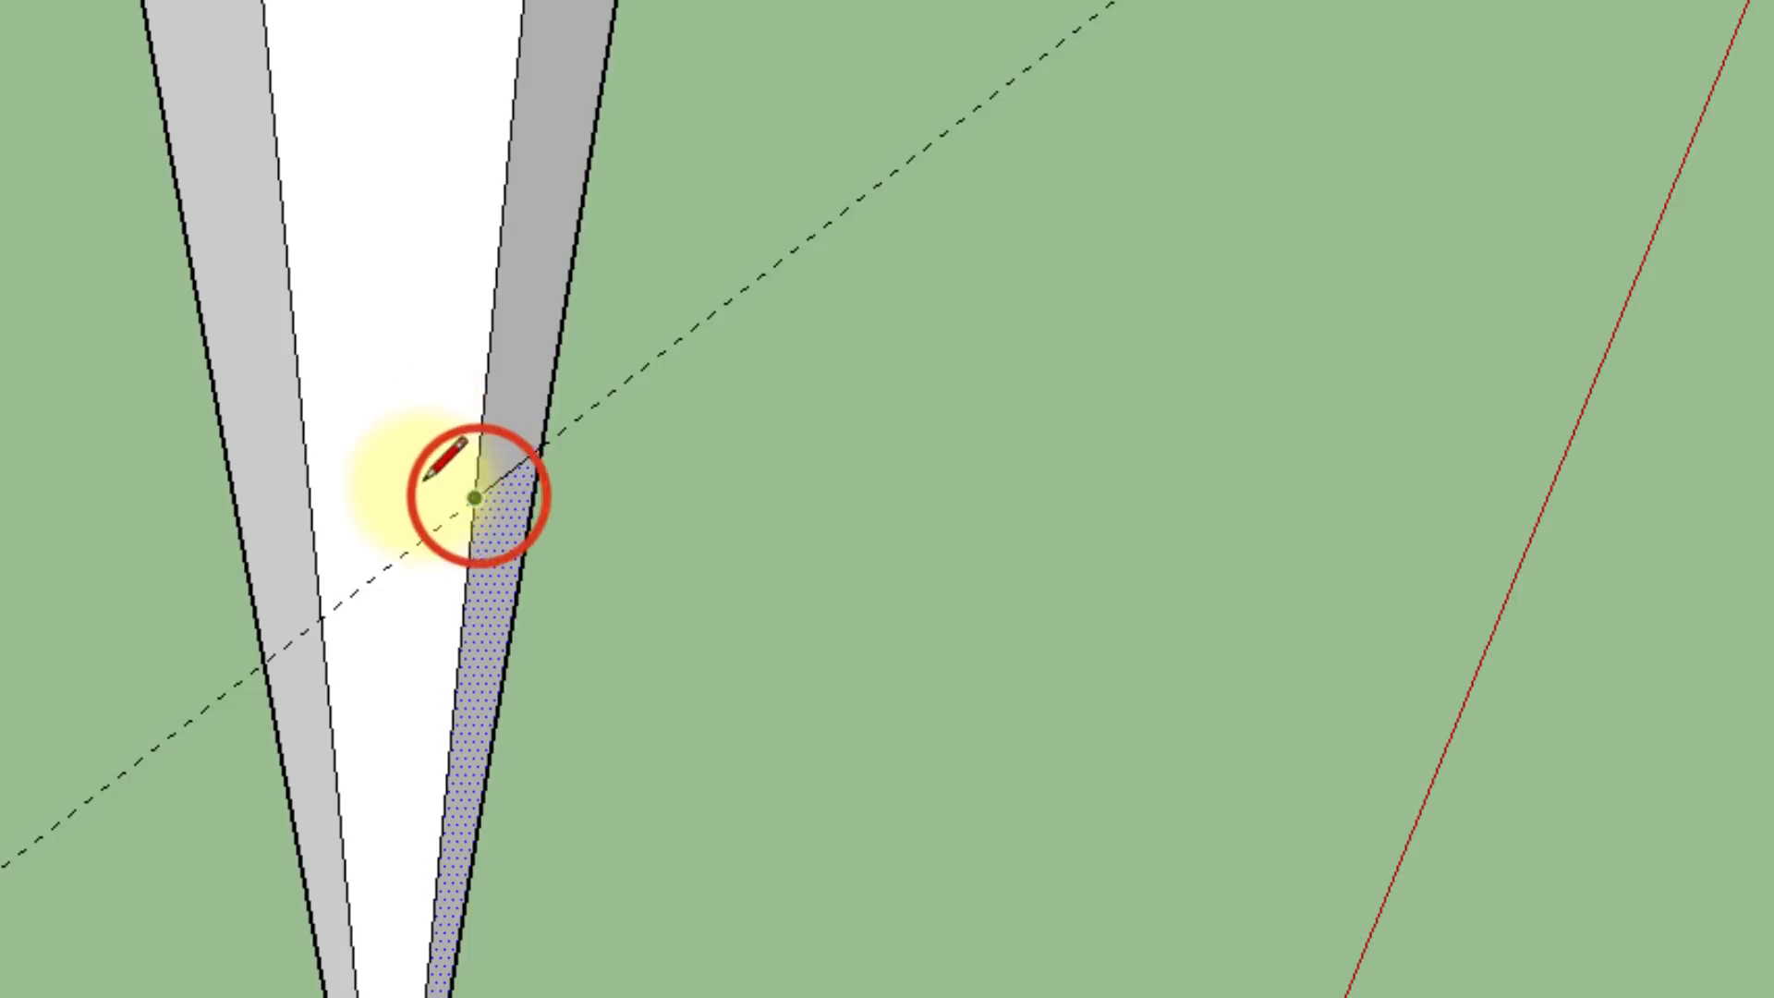
left_click(311, 514)
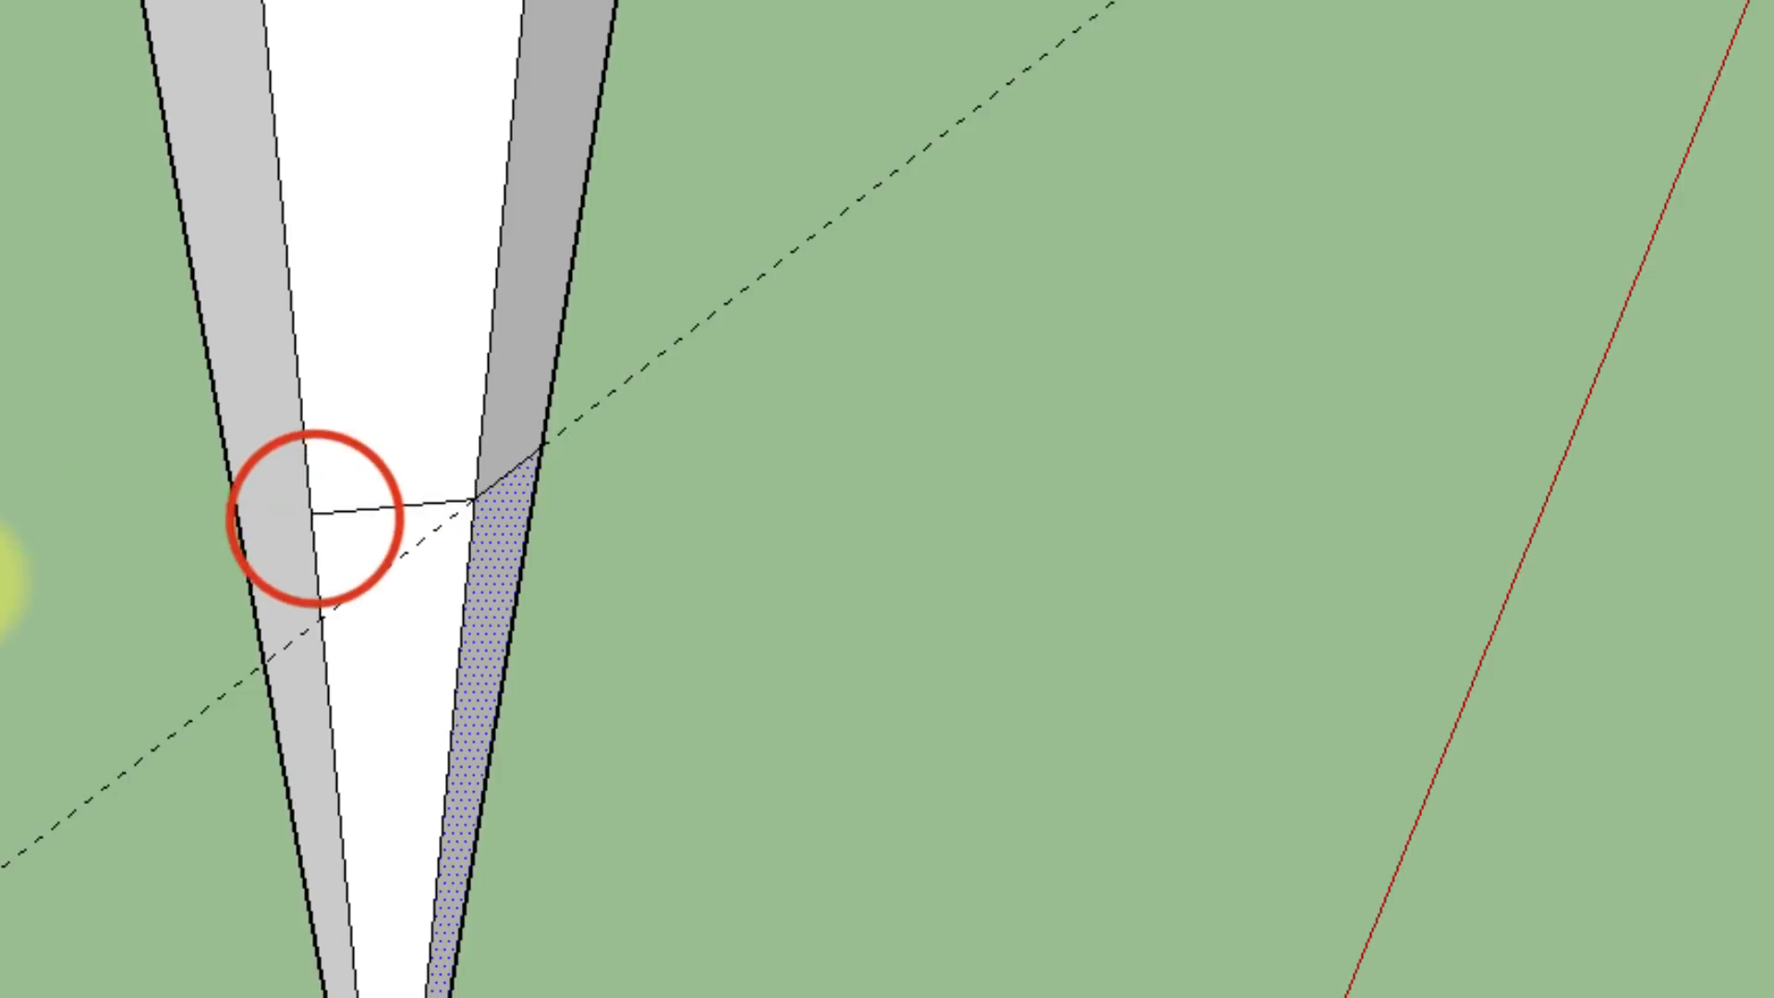
mouse_move(47, 610)
middle_mouse_down()
mouse_move(323, 644)
mouse_move(966, 666)
middle_mouse_up()
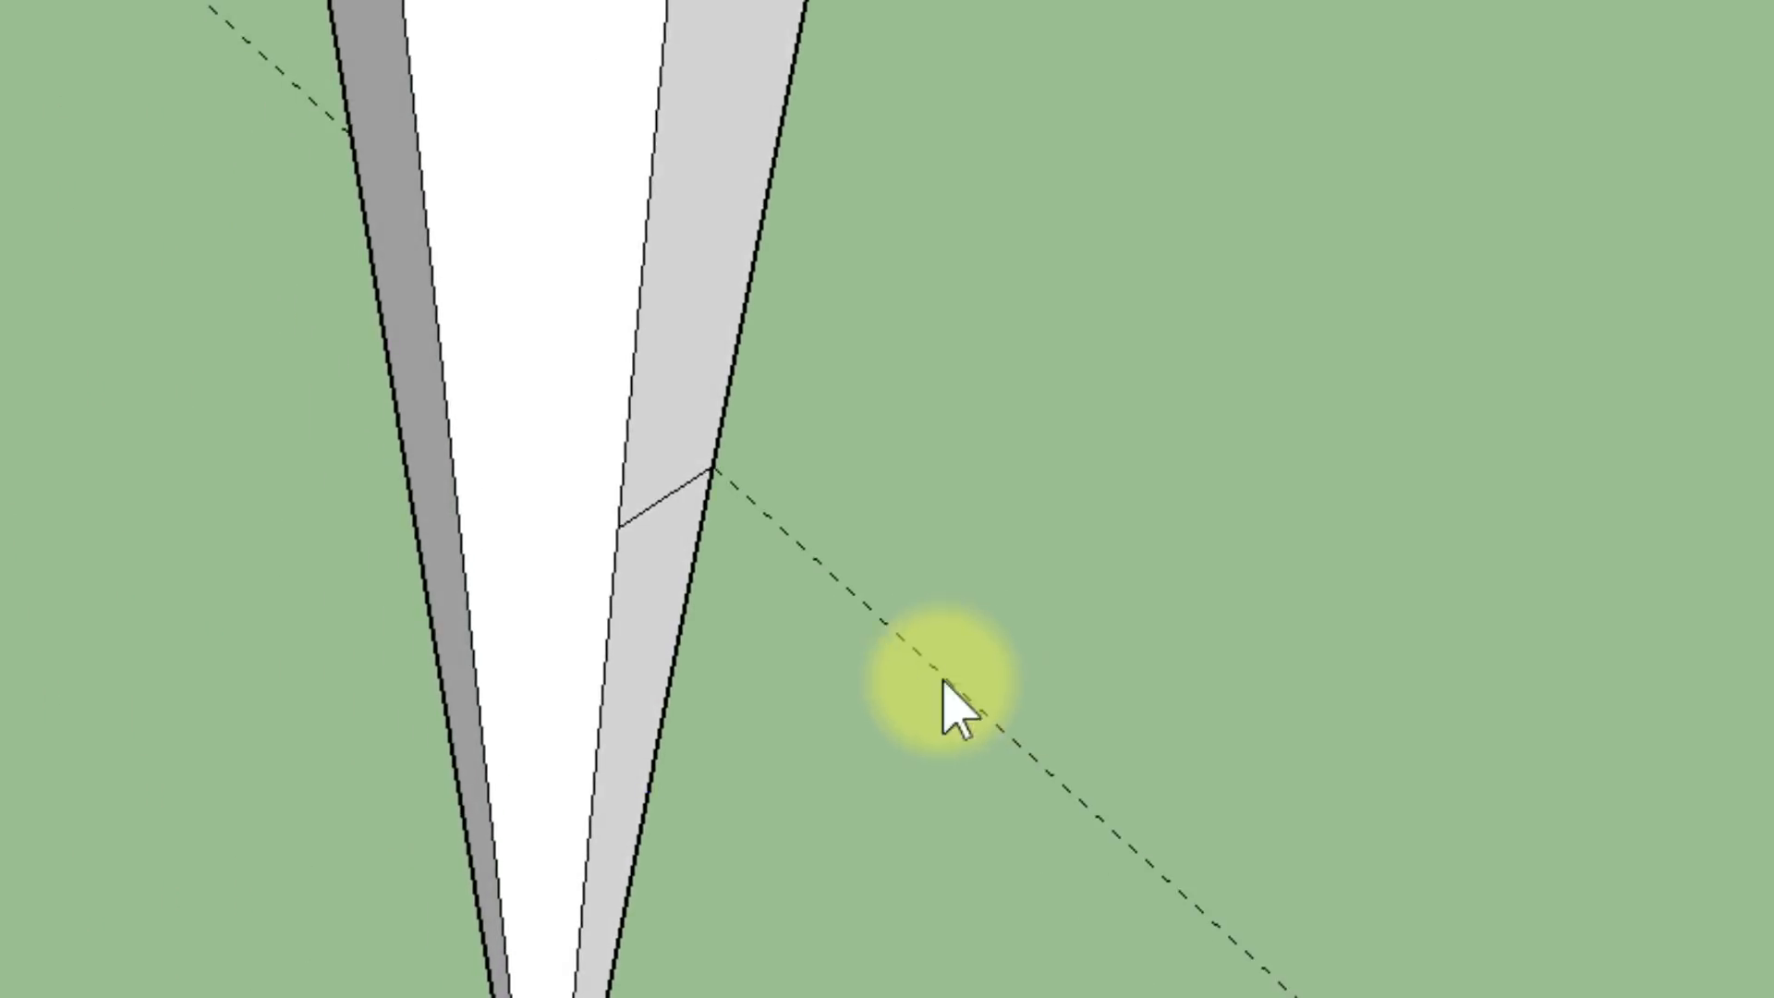
left_click(616, 529)
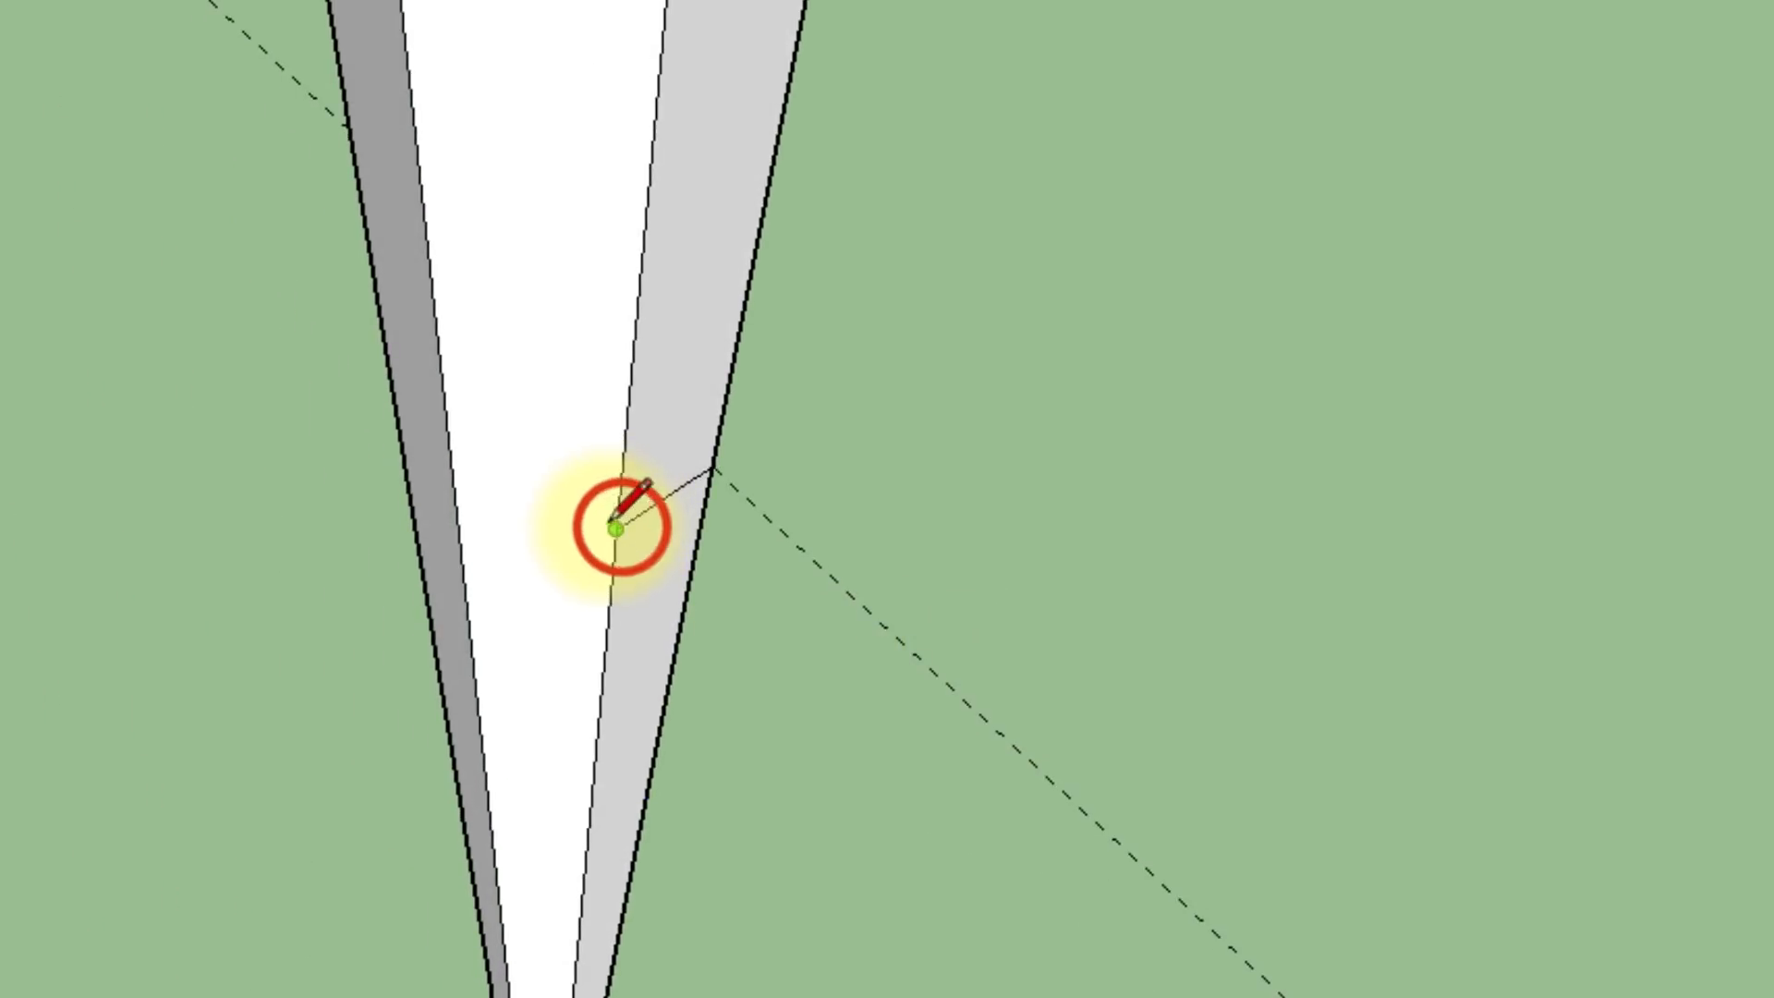
left_click(458, 539)
Draw lines across the remaining three tip facets to close the lead boundary at the first line's start
mouse_move(268, 647)
middle_mouse_down()
mouse_move(765, 781)
mouse_move(1328, 898)
mouse_move(1308, 889)
middle_mouse_up()
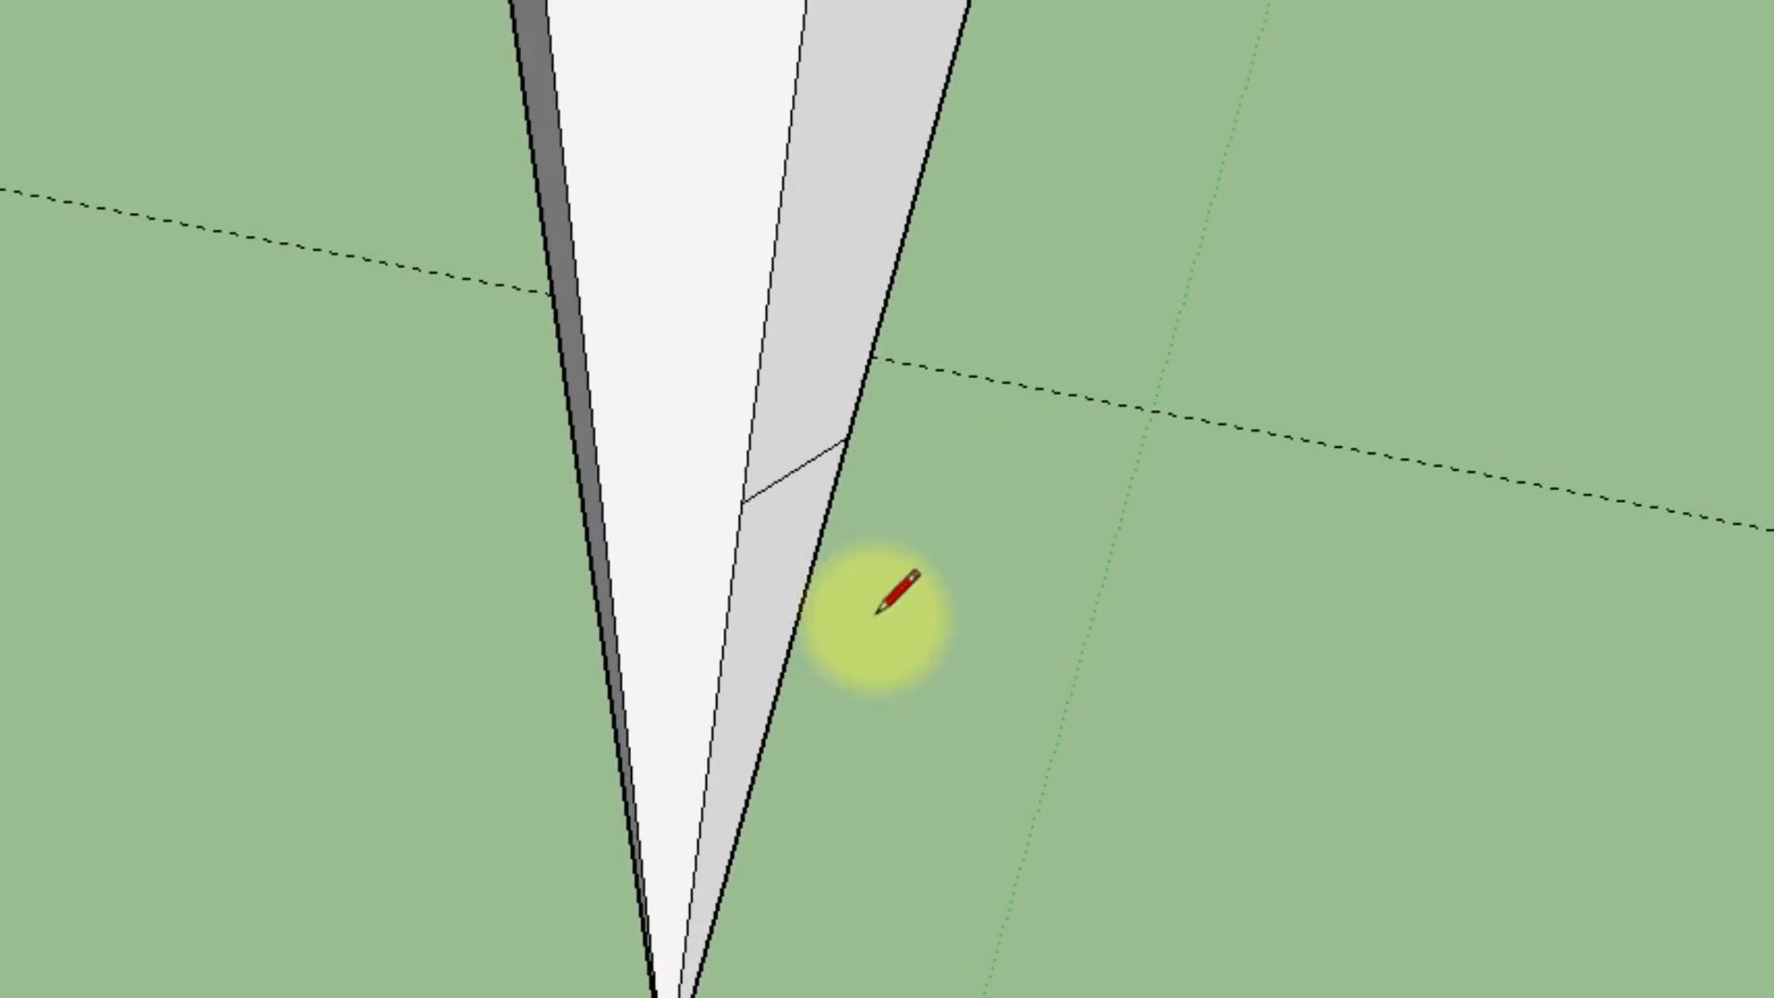
left_click(740, 503)
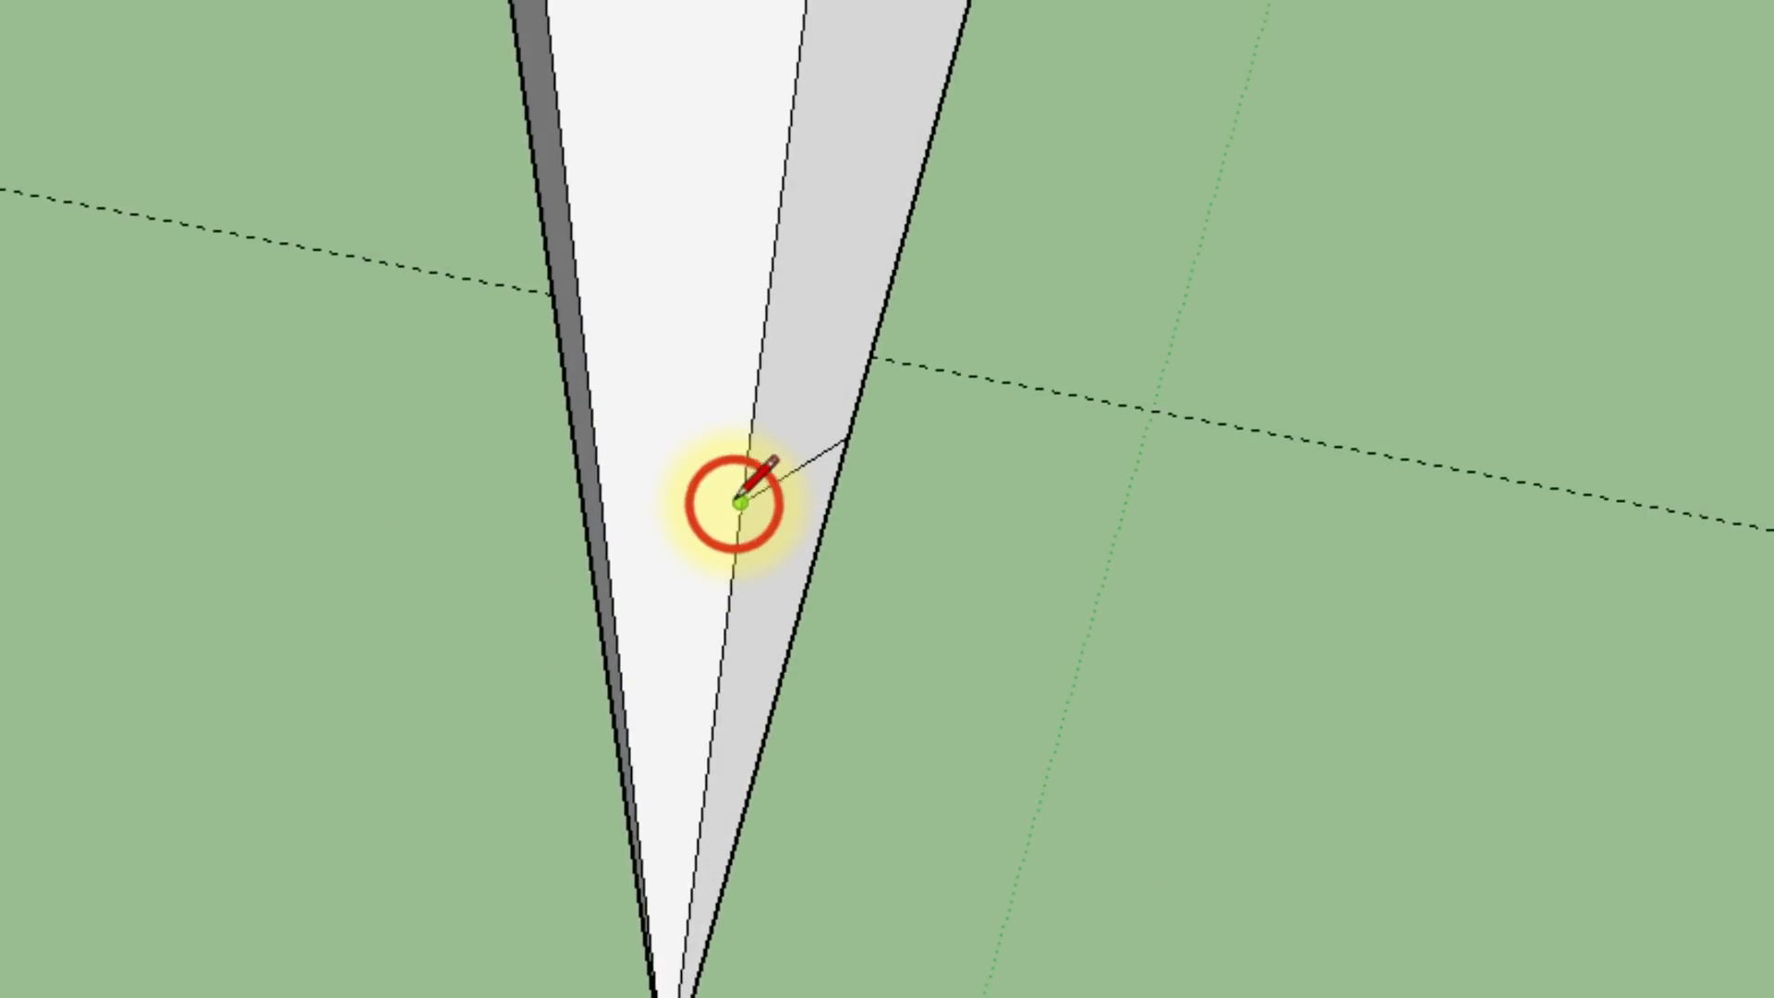
left_click(596, 480)
mouse_move(475, 515)
middle_mouse_down()
mouse_move(851, 681)
mouse_move(1460, 814)
mouse_move(1609, 786)
middle_mouse_up()
left_click(832, 362)
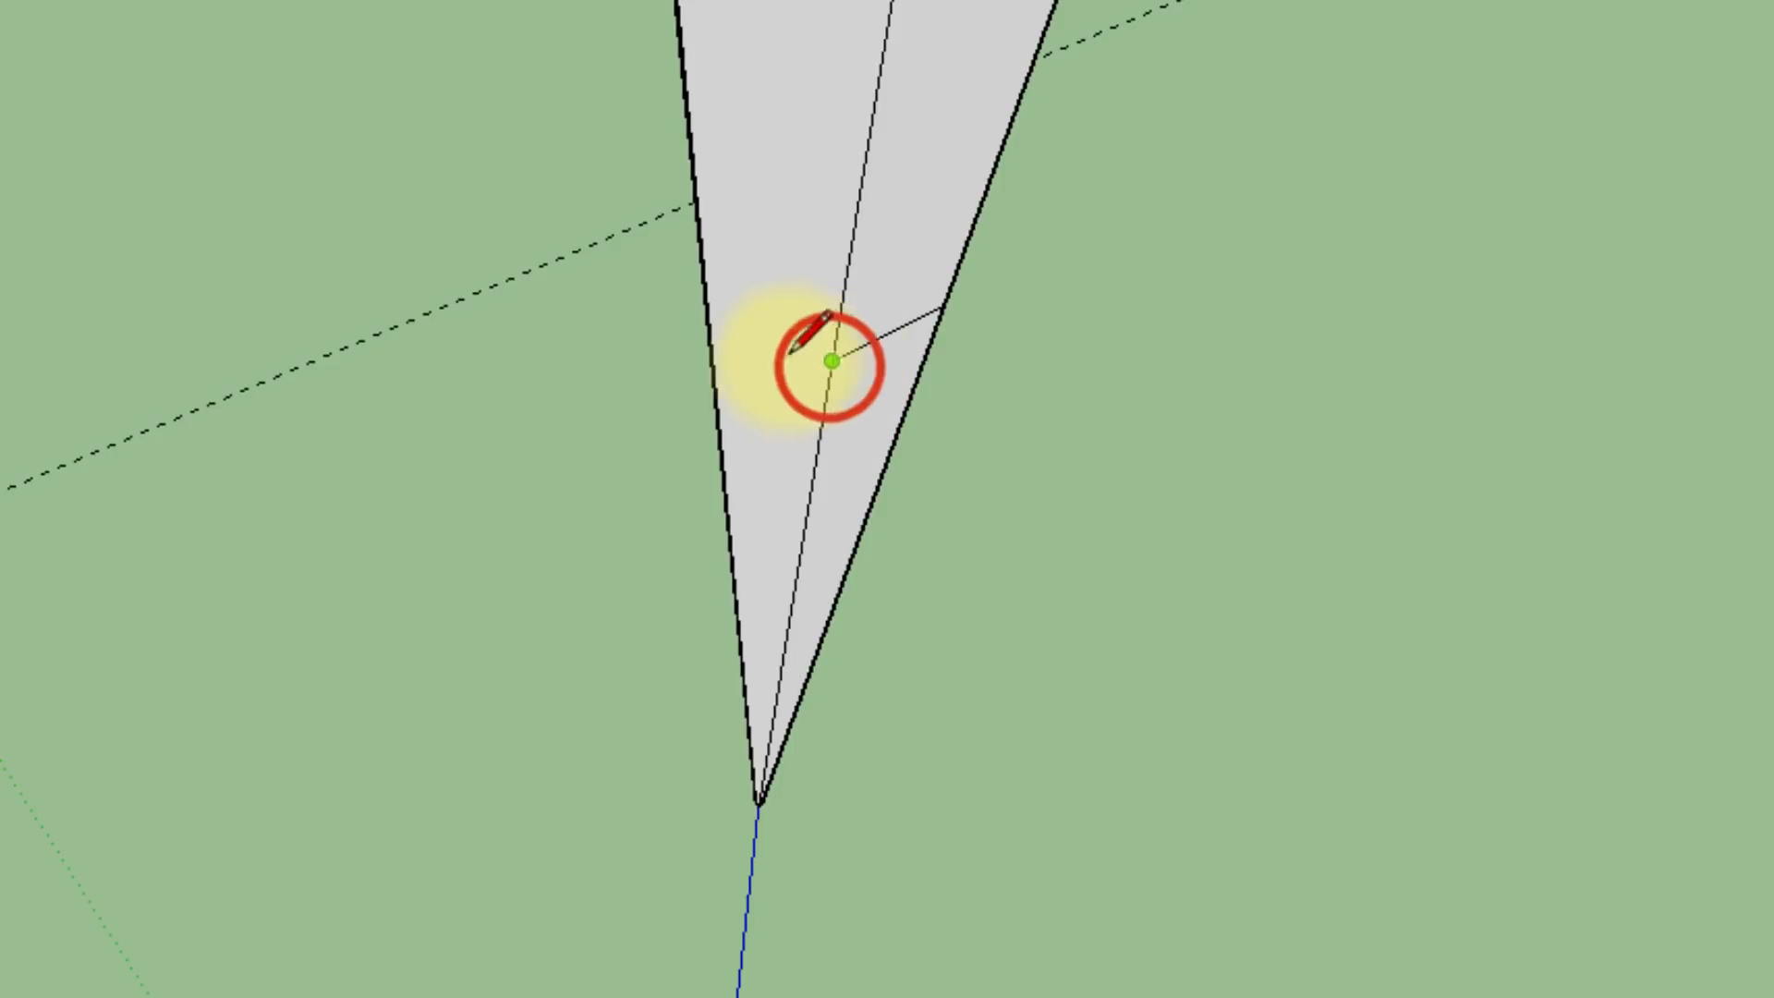
left_click(714, 340)
mouse_move(518, 332)
middle_mouse_down()
mouse_move(696, 463)
mouse_move(1222, 590)
mouse_move(1773, 495)
middle_mouse_up()
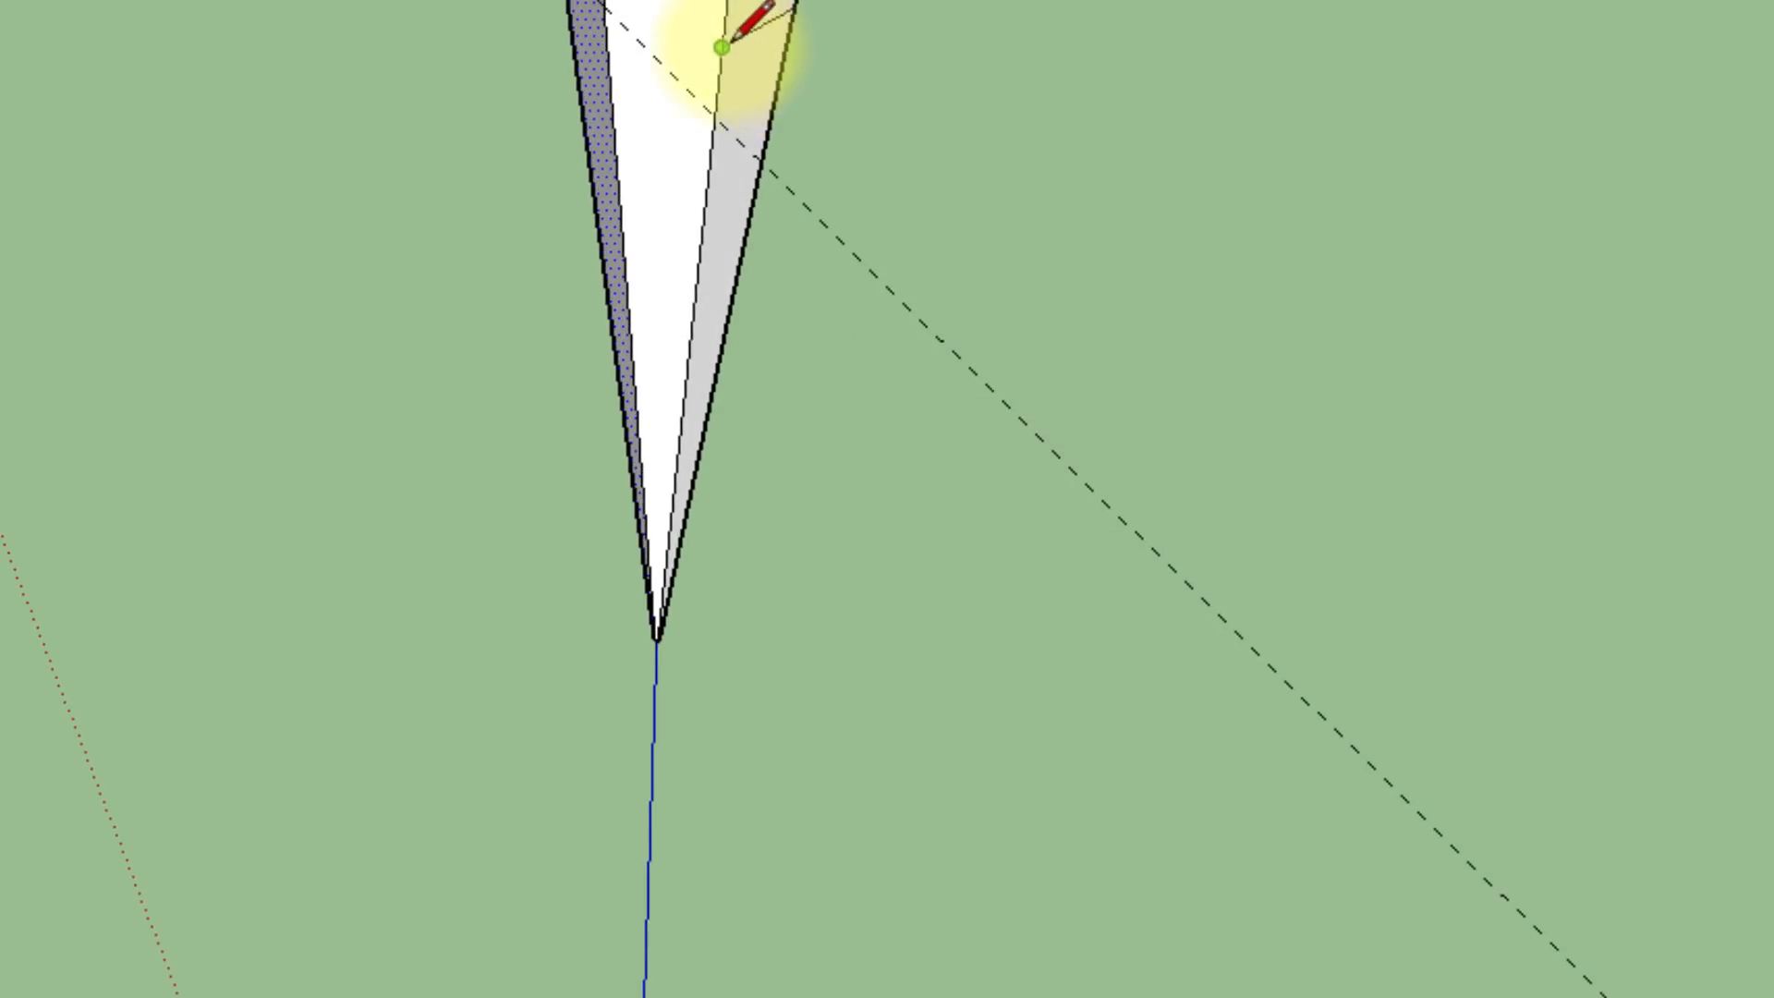
left_click(763, 113)
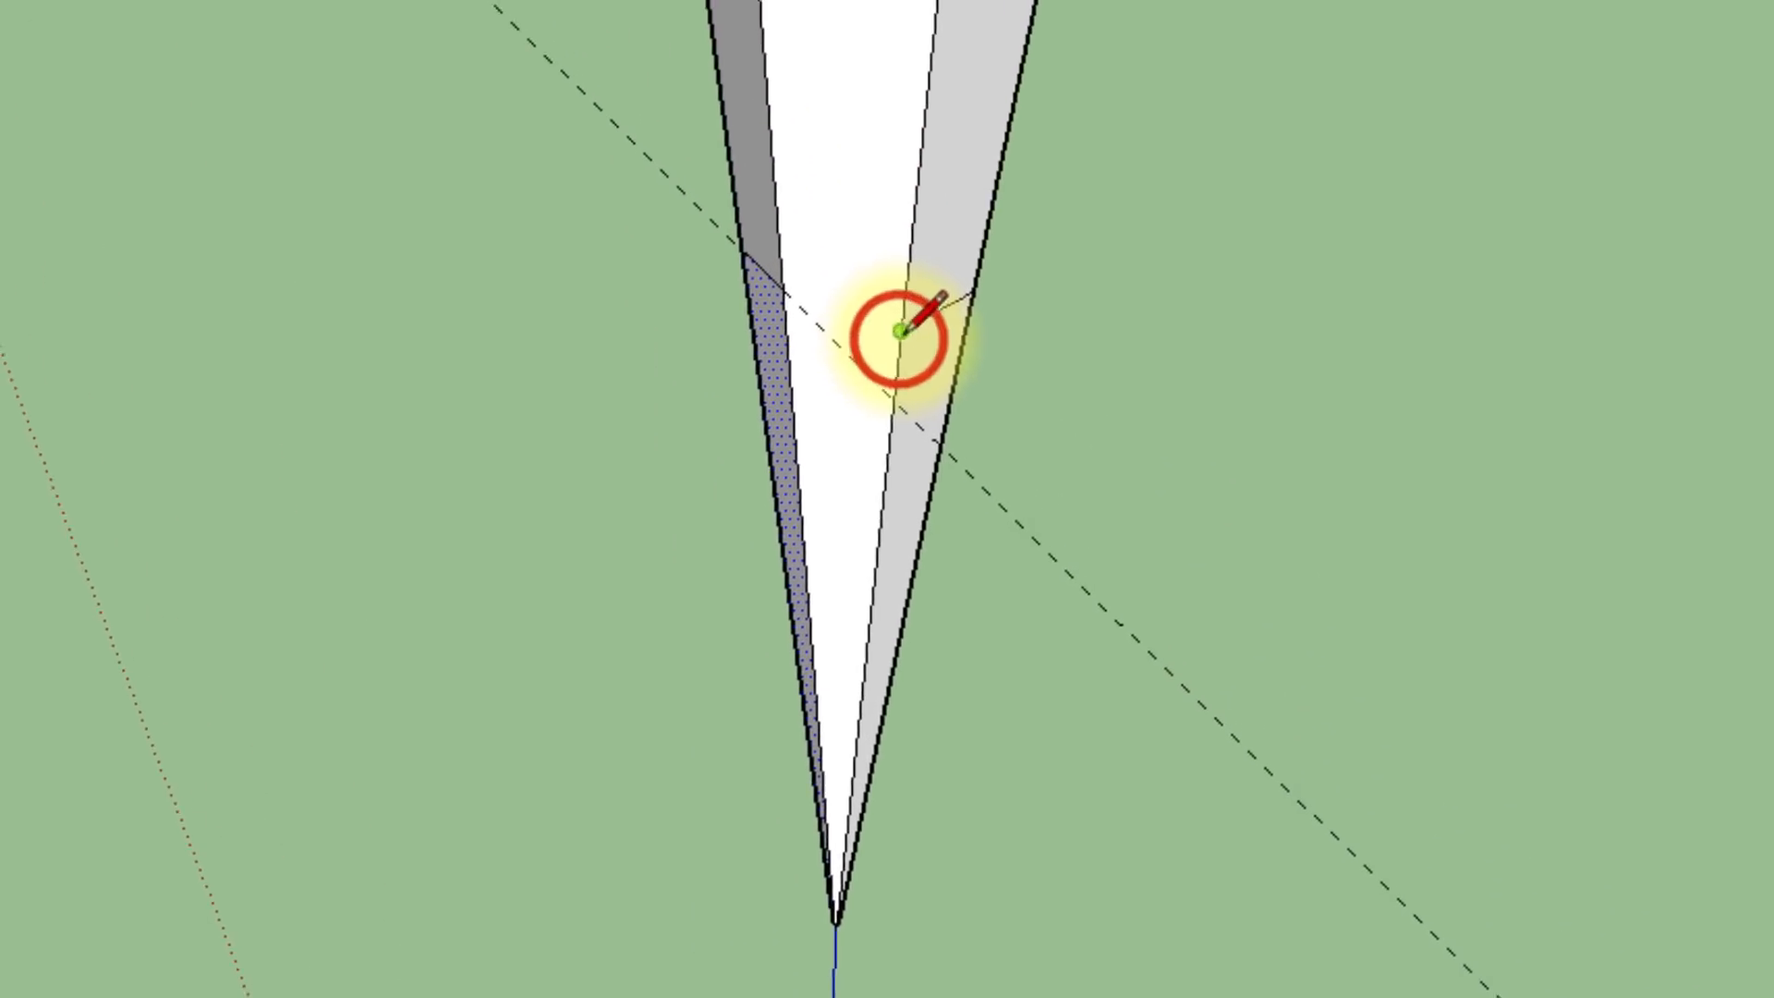
left_click(793, 305)
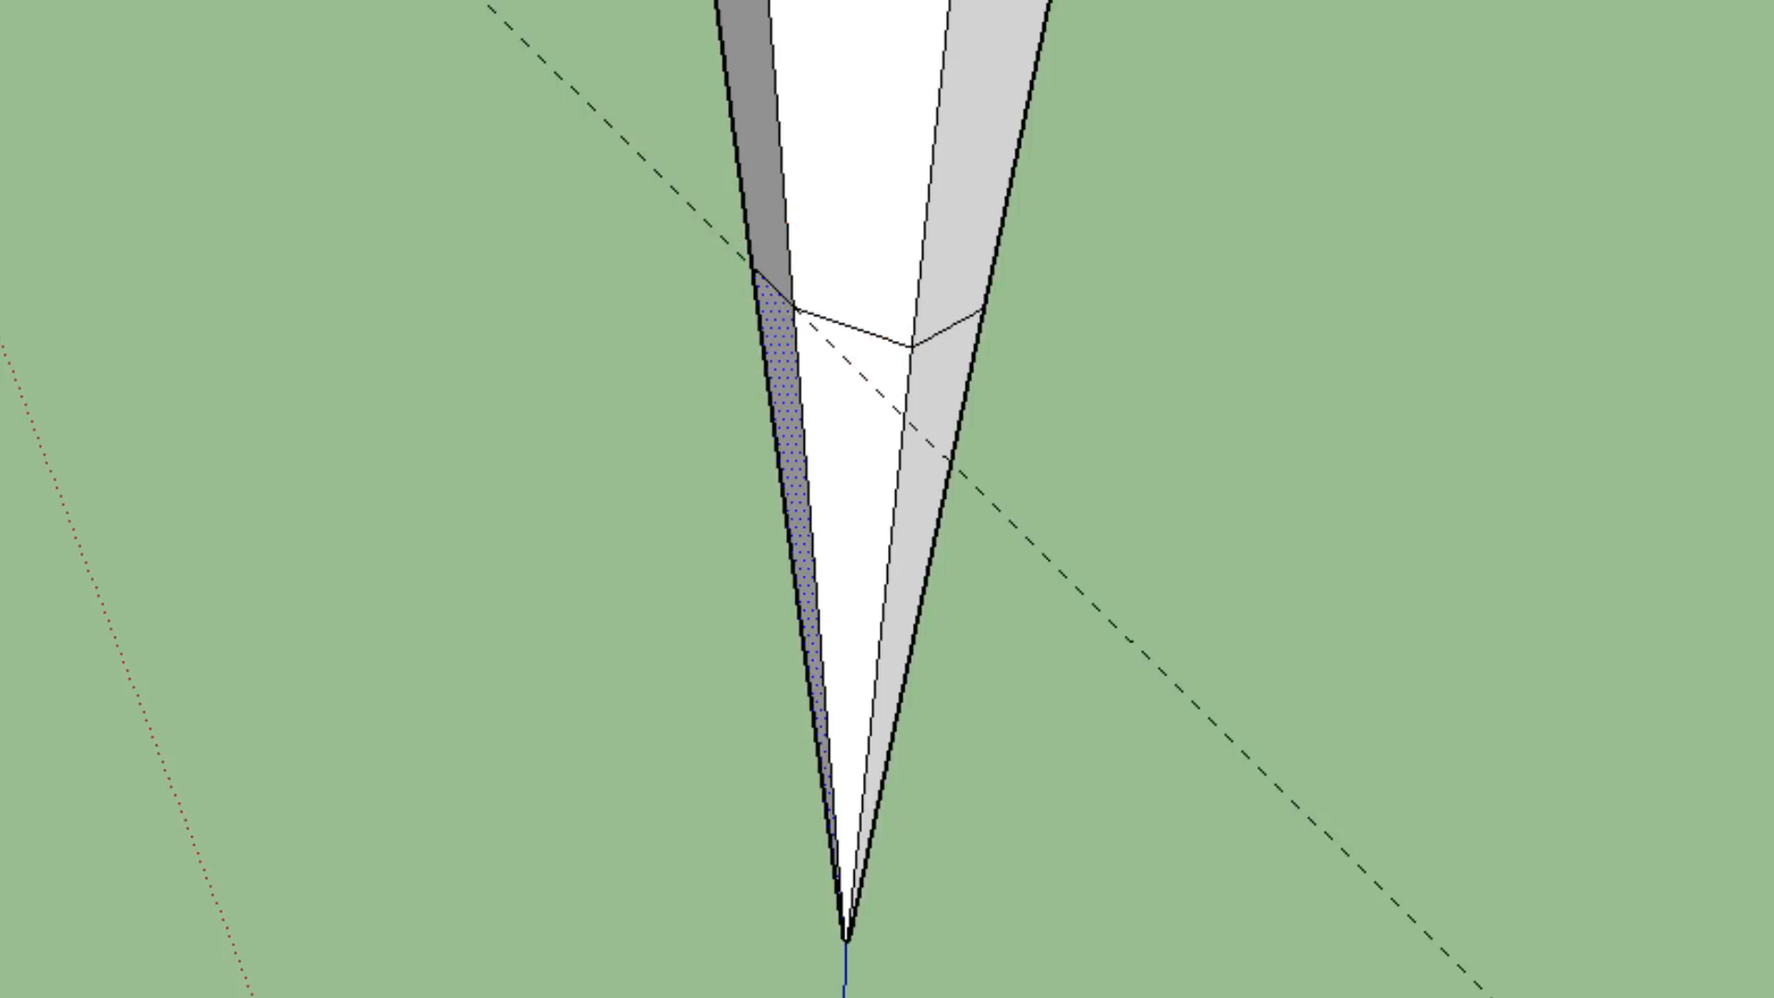
Select the parts above and below the boundary on the tip facets in turn to check that each is split
left_click(863, 187)
left_click(840, 435)
left_click(939, 389)
left_click(952, 182)
mouse_move(1438, 493)
middle_mouse_down()
mouse_move(915, 393)
mouse_move(20, 286)
mouse_move(919, 129)
middle_mouse_up()
left_click(823, 107)
left_click(780, 394)
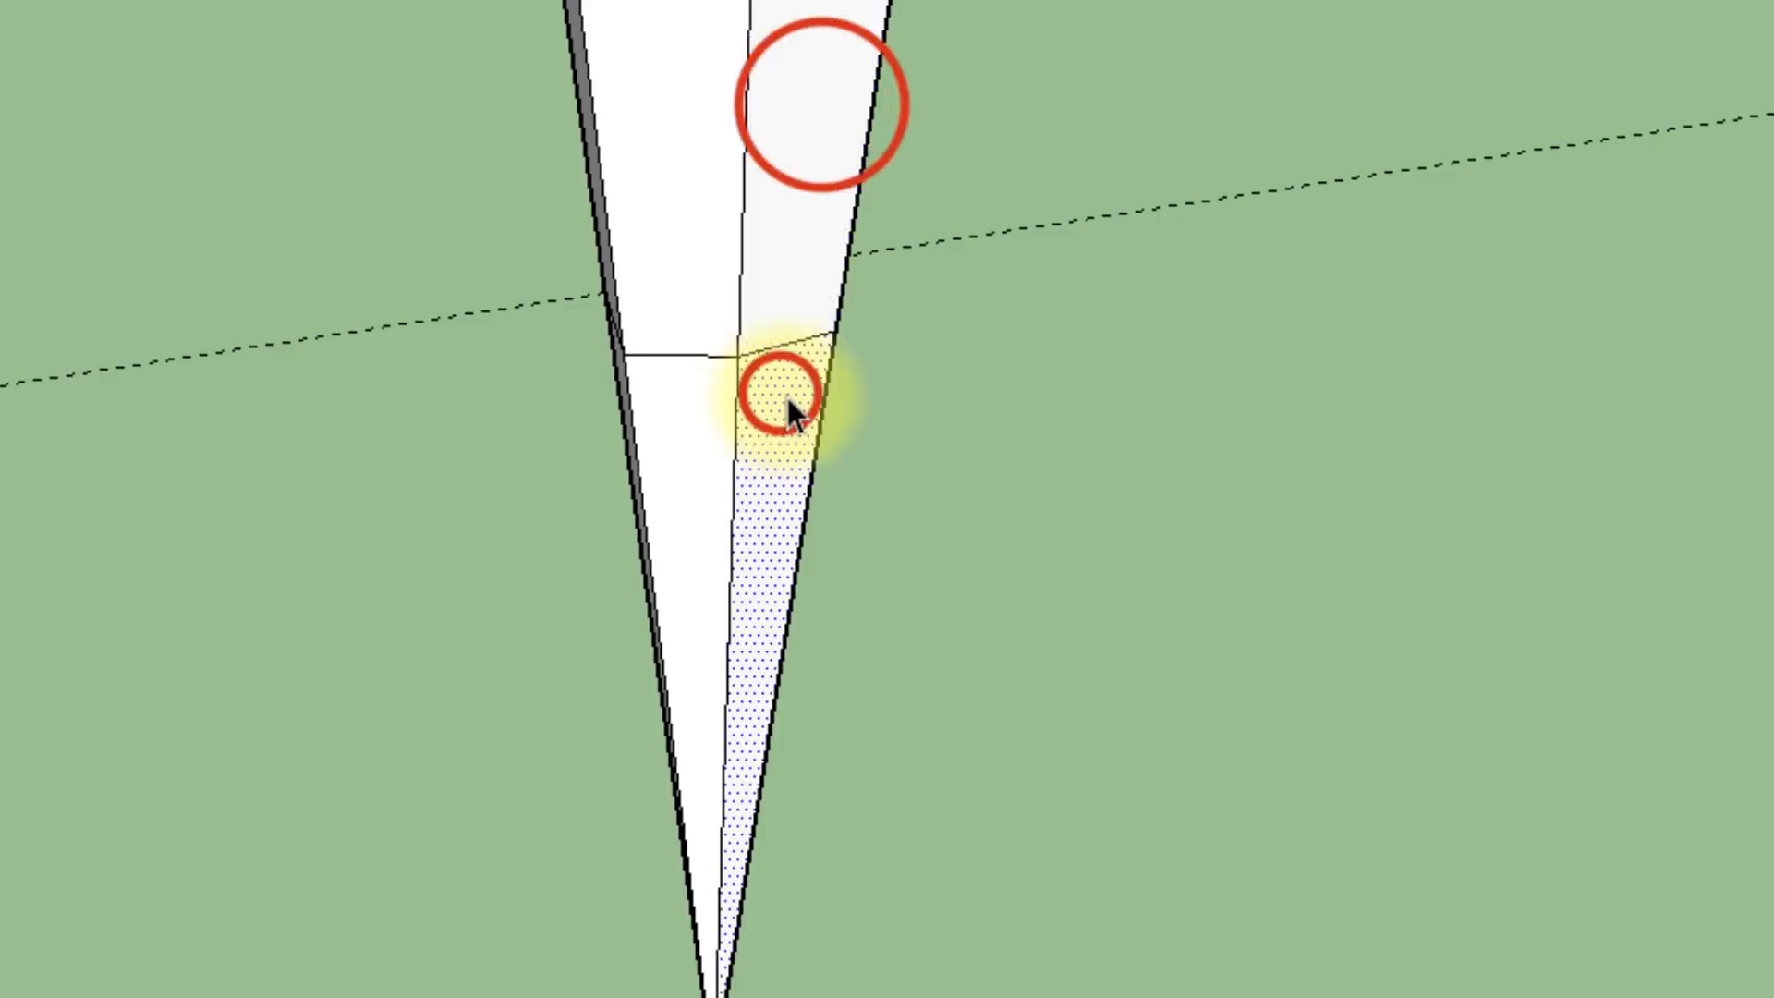
middle_click_drag(1215, 531, 675, 186)
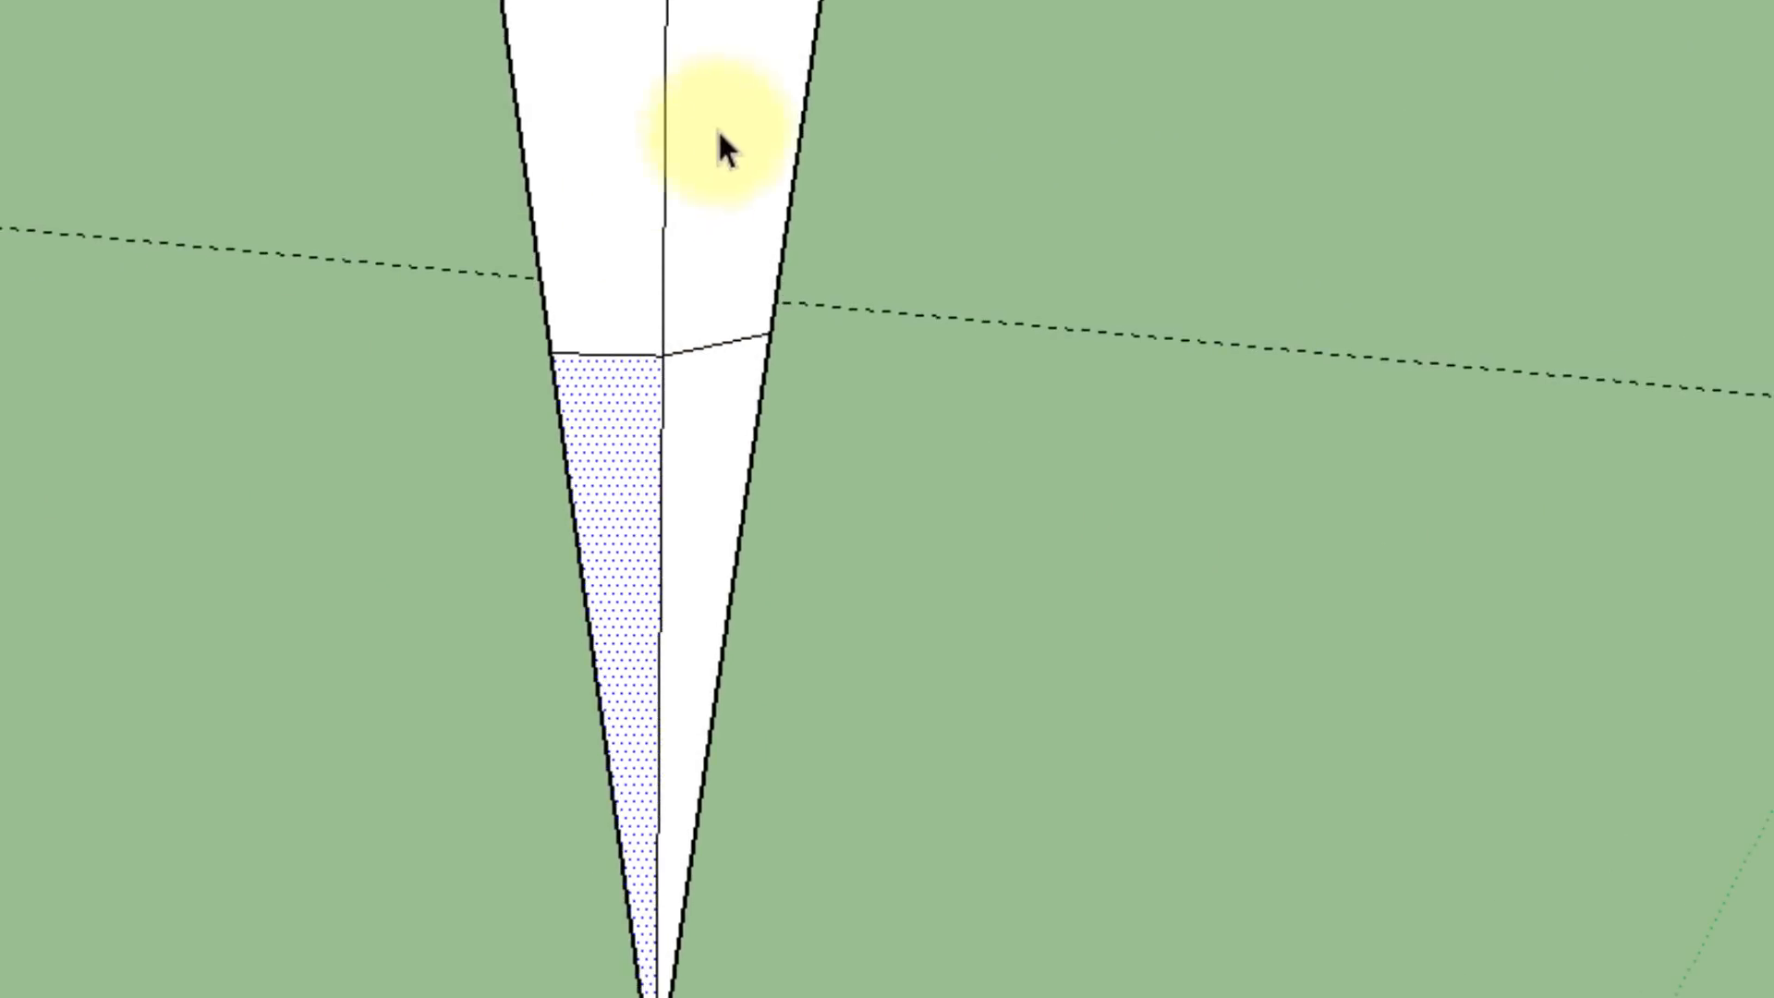
left_click(695, 423)
middle_click_drag(1150, 567, 161, 203)
left_click(720, 3)
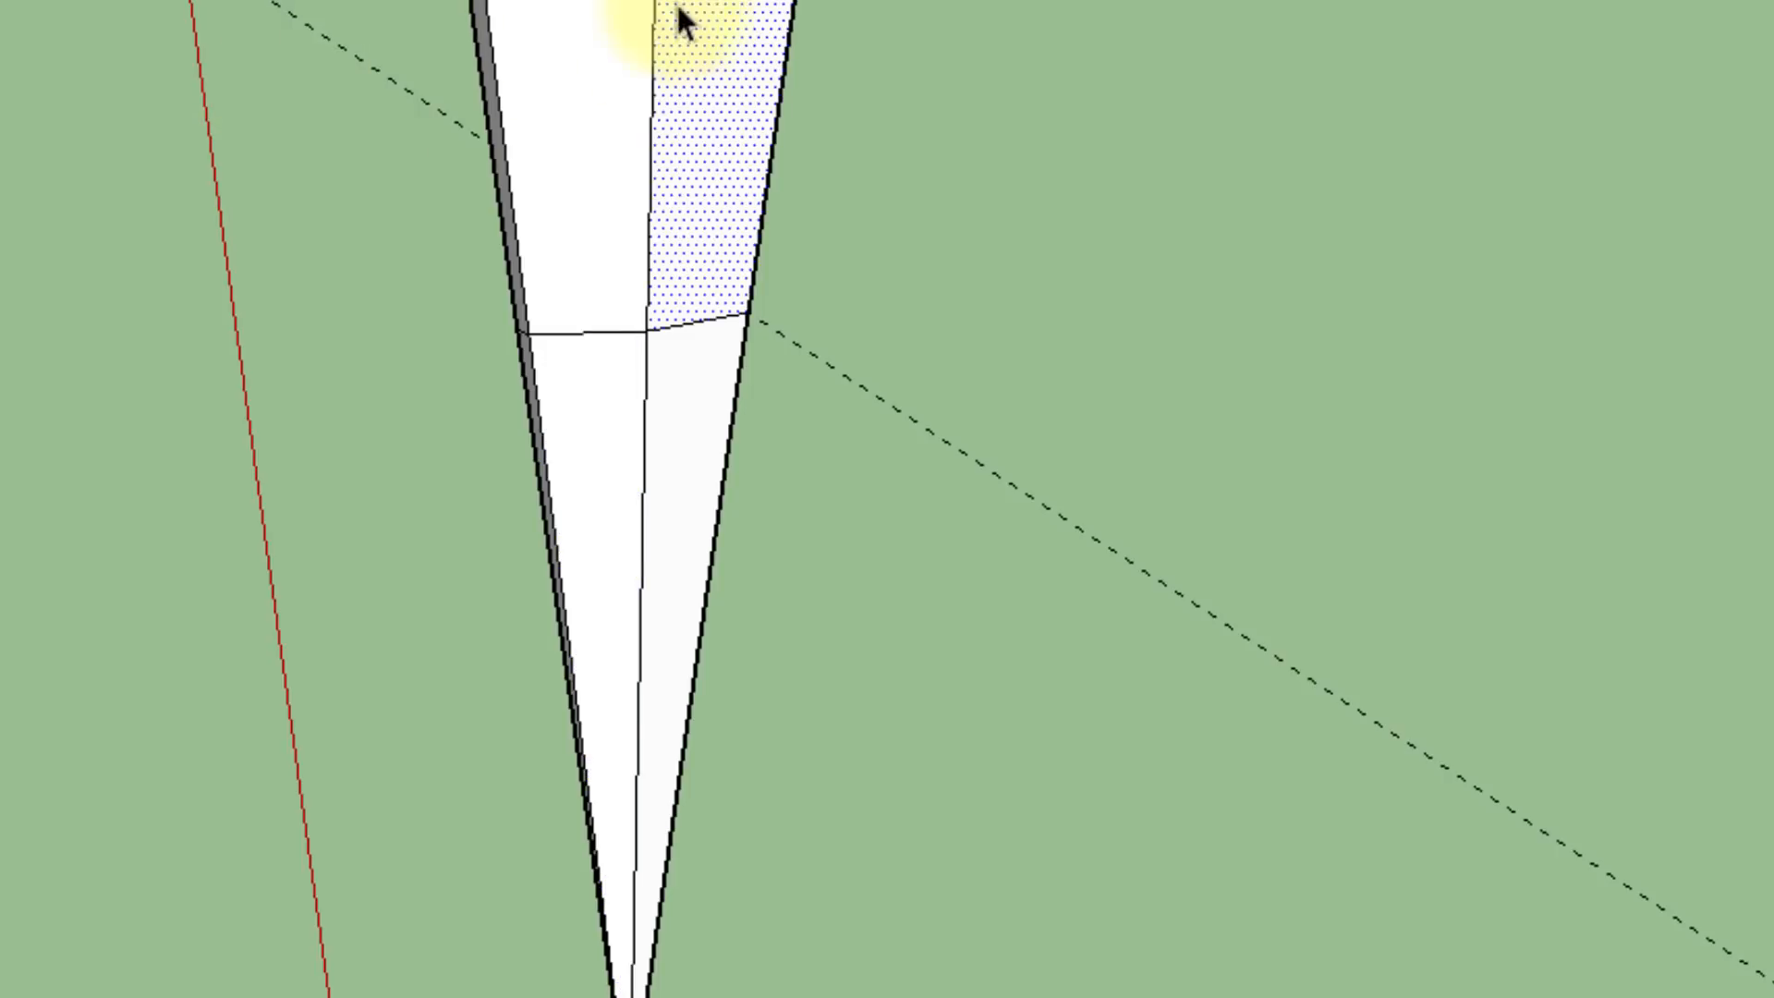
left_click(652, 414)
middle_click_drag(1208, 595, 0, 638)
left_click(748, 2)
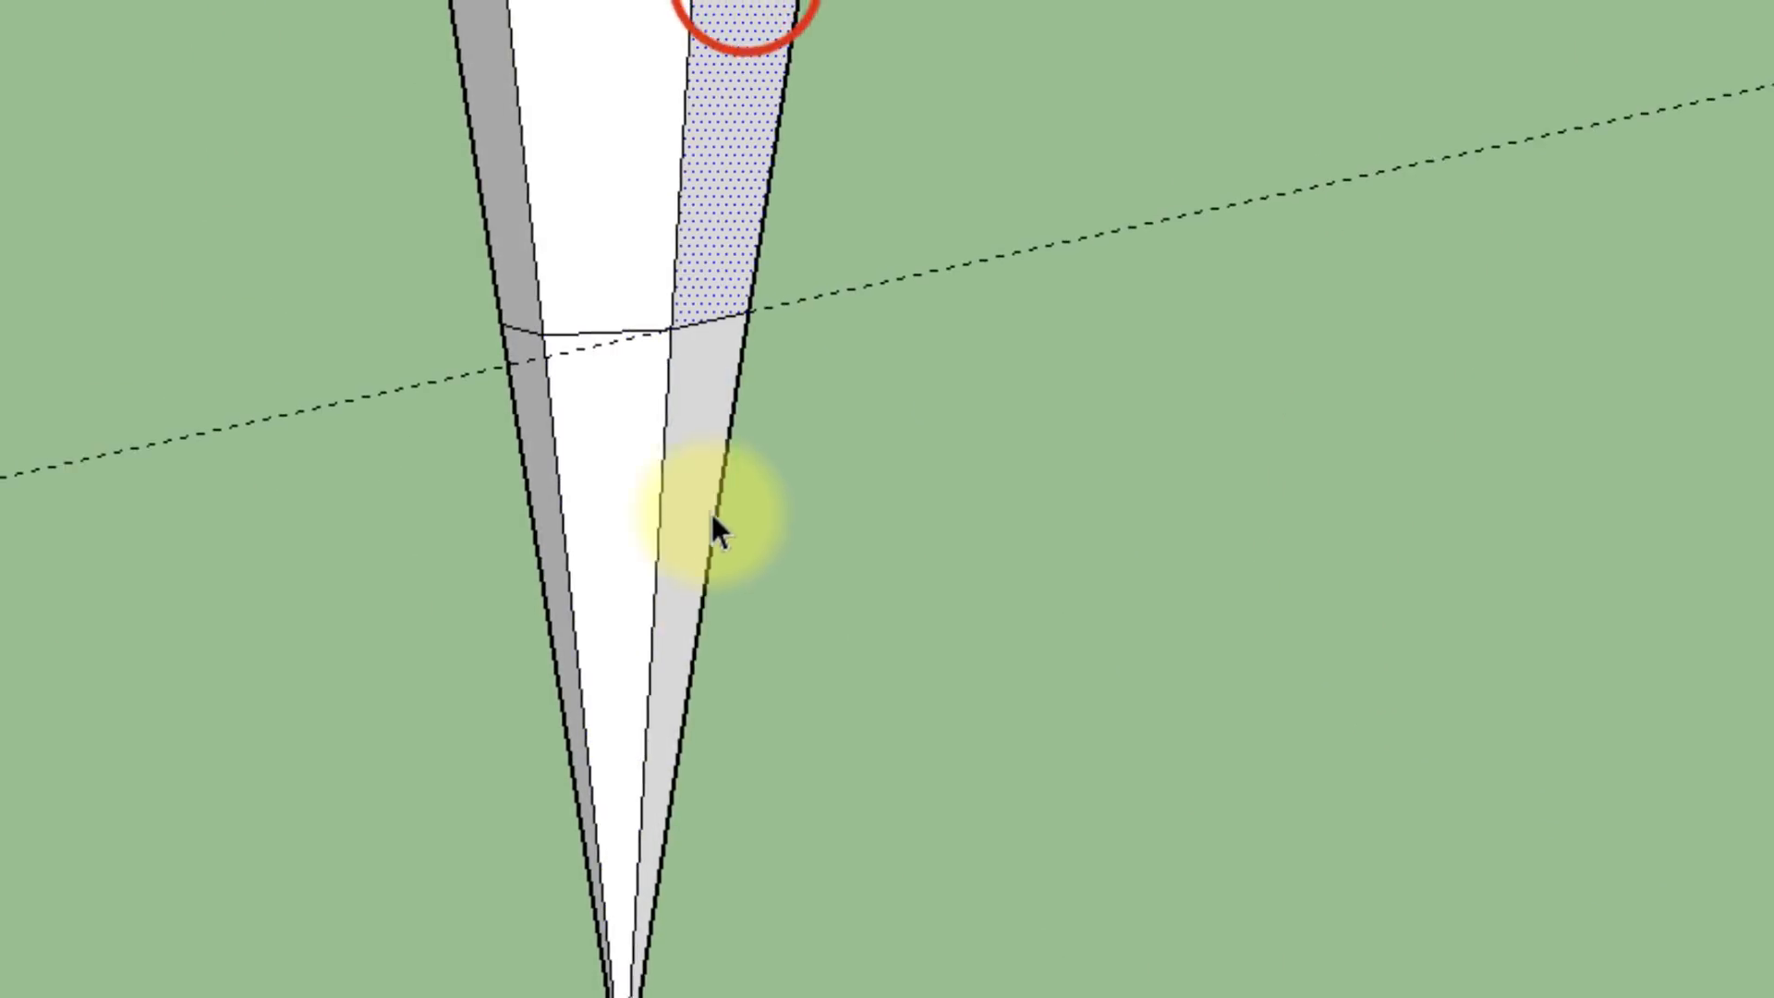
left_click(683, 420)
middle_click_drag(1174, 407, 594, 490)
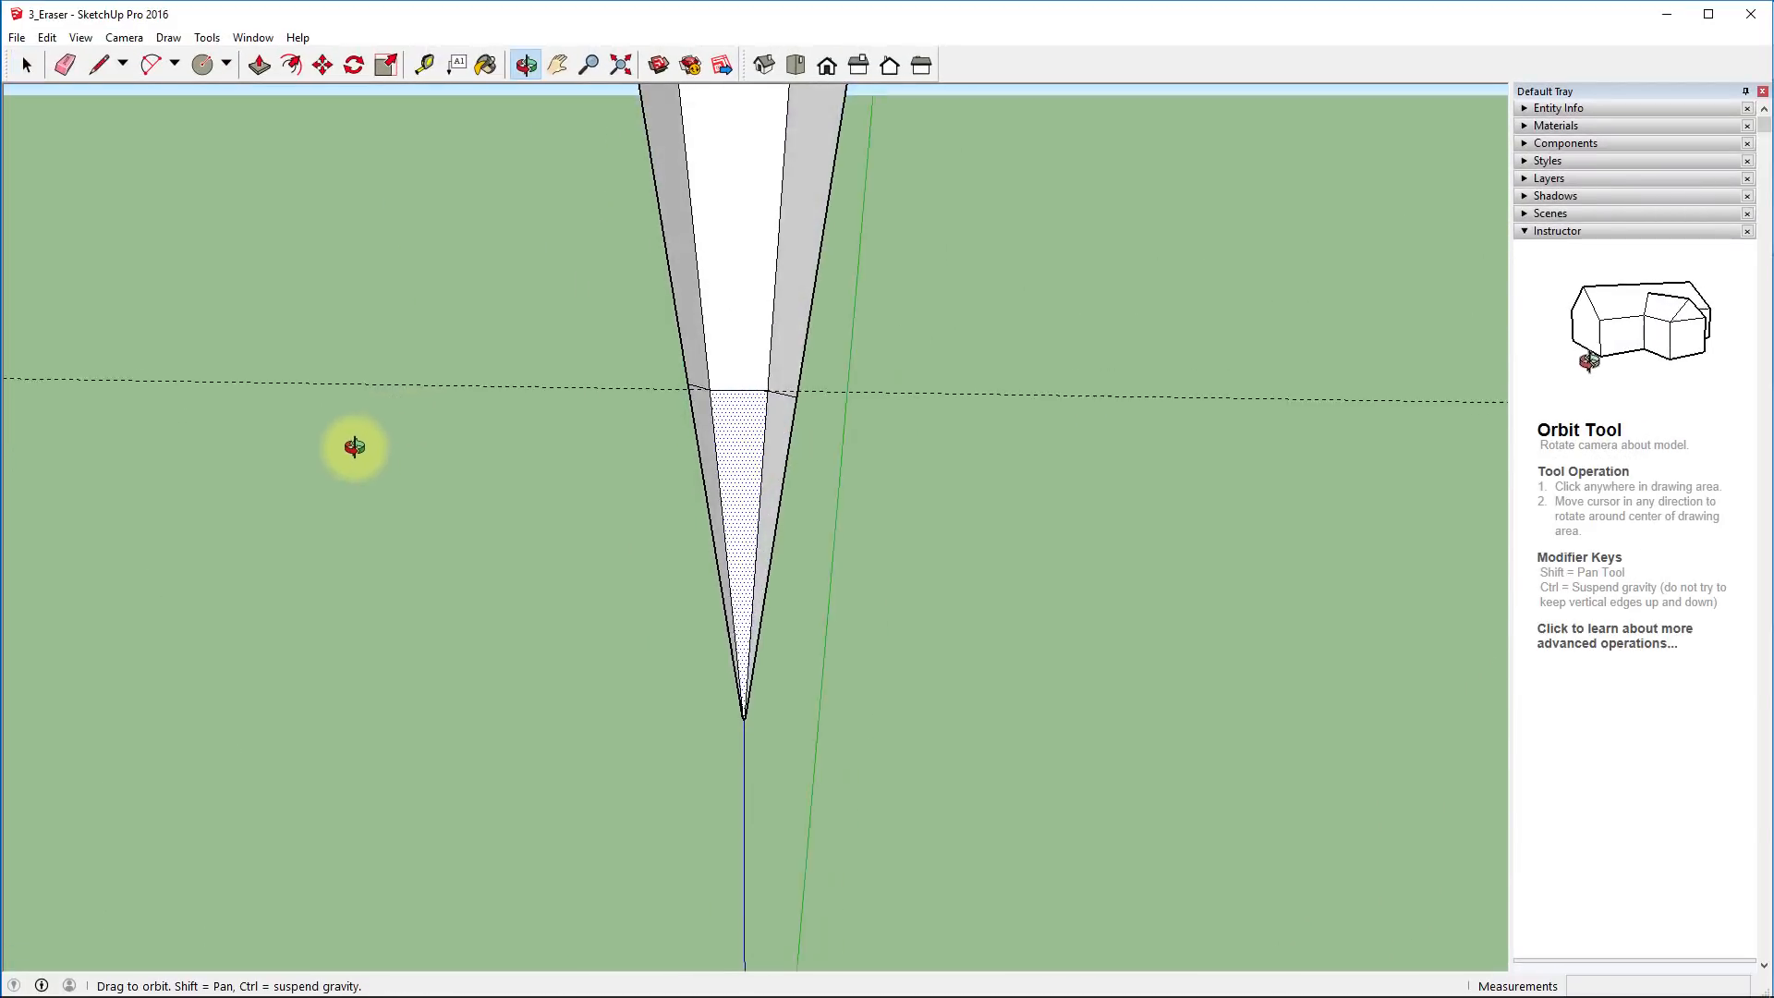
left_click(796, 303)
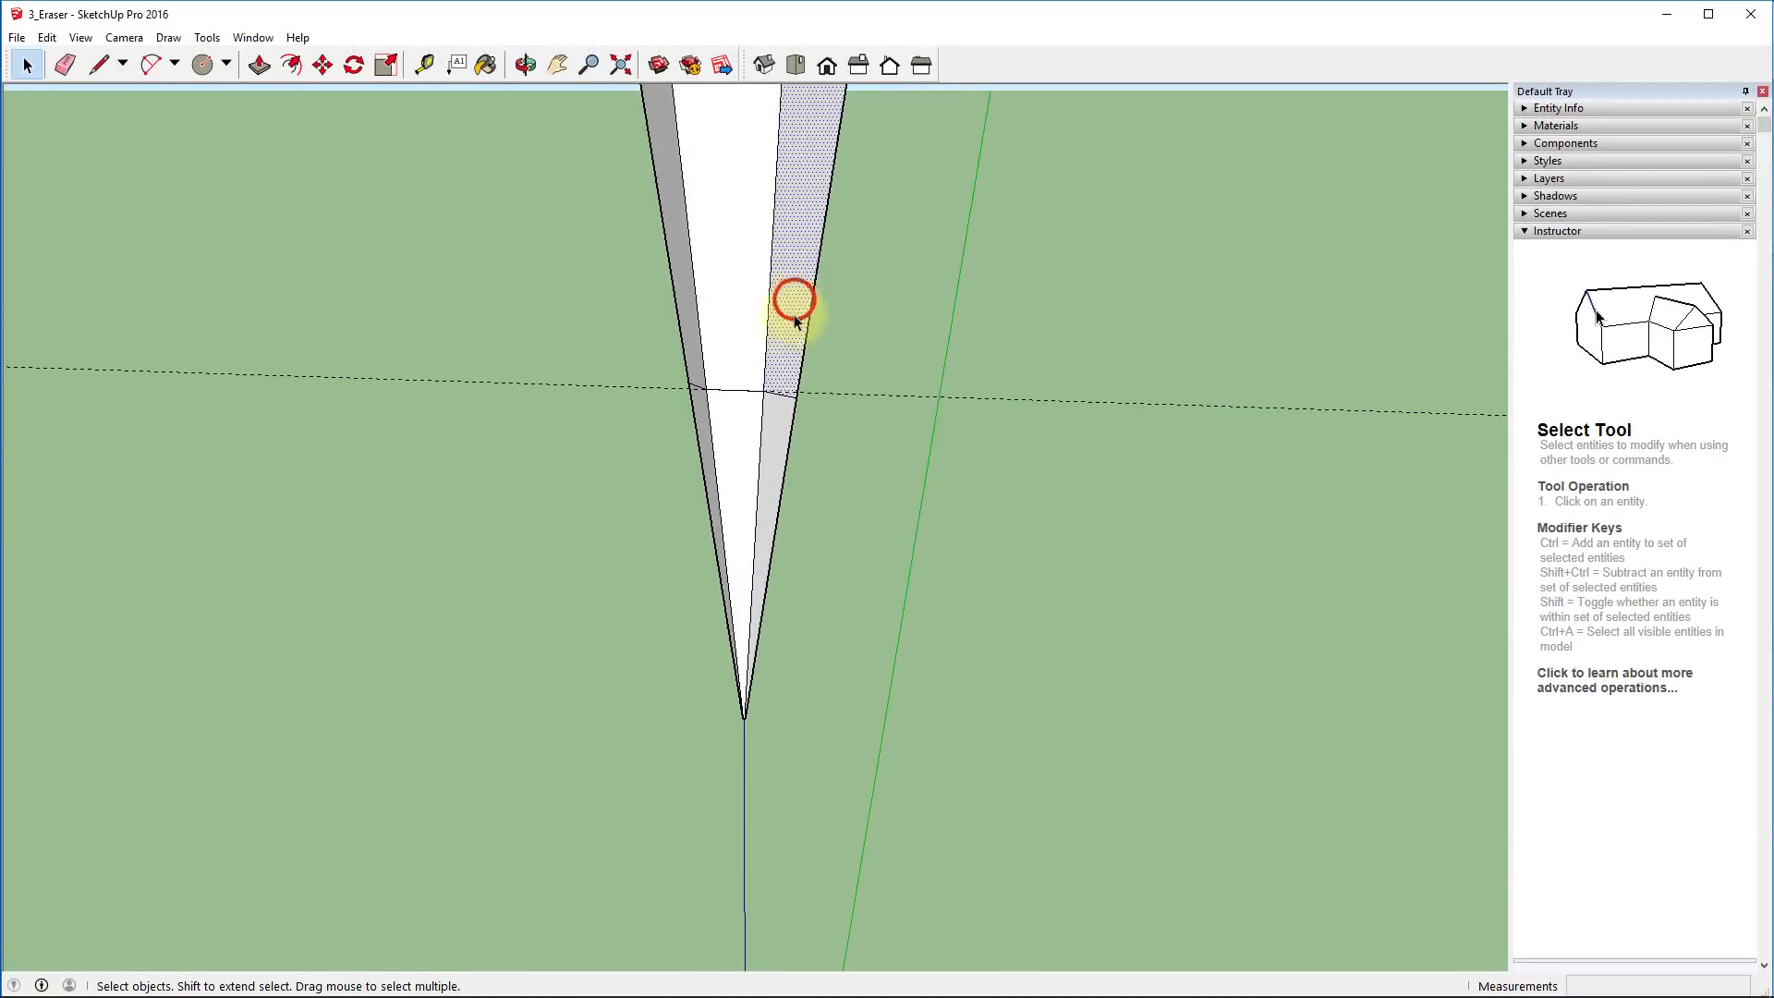
left_click(779, 421)
middle_click_drag(1054, 515, 348, 428)
middle_click_drag(975, 557, 625, 518)
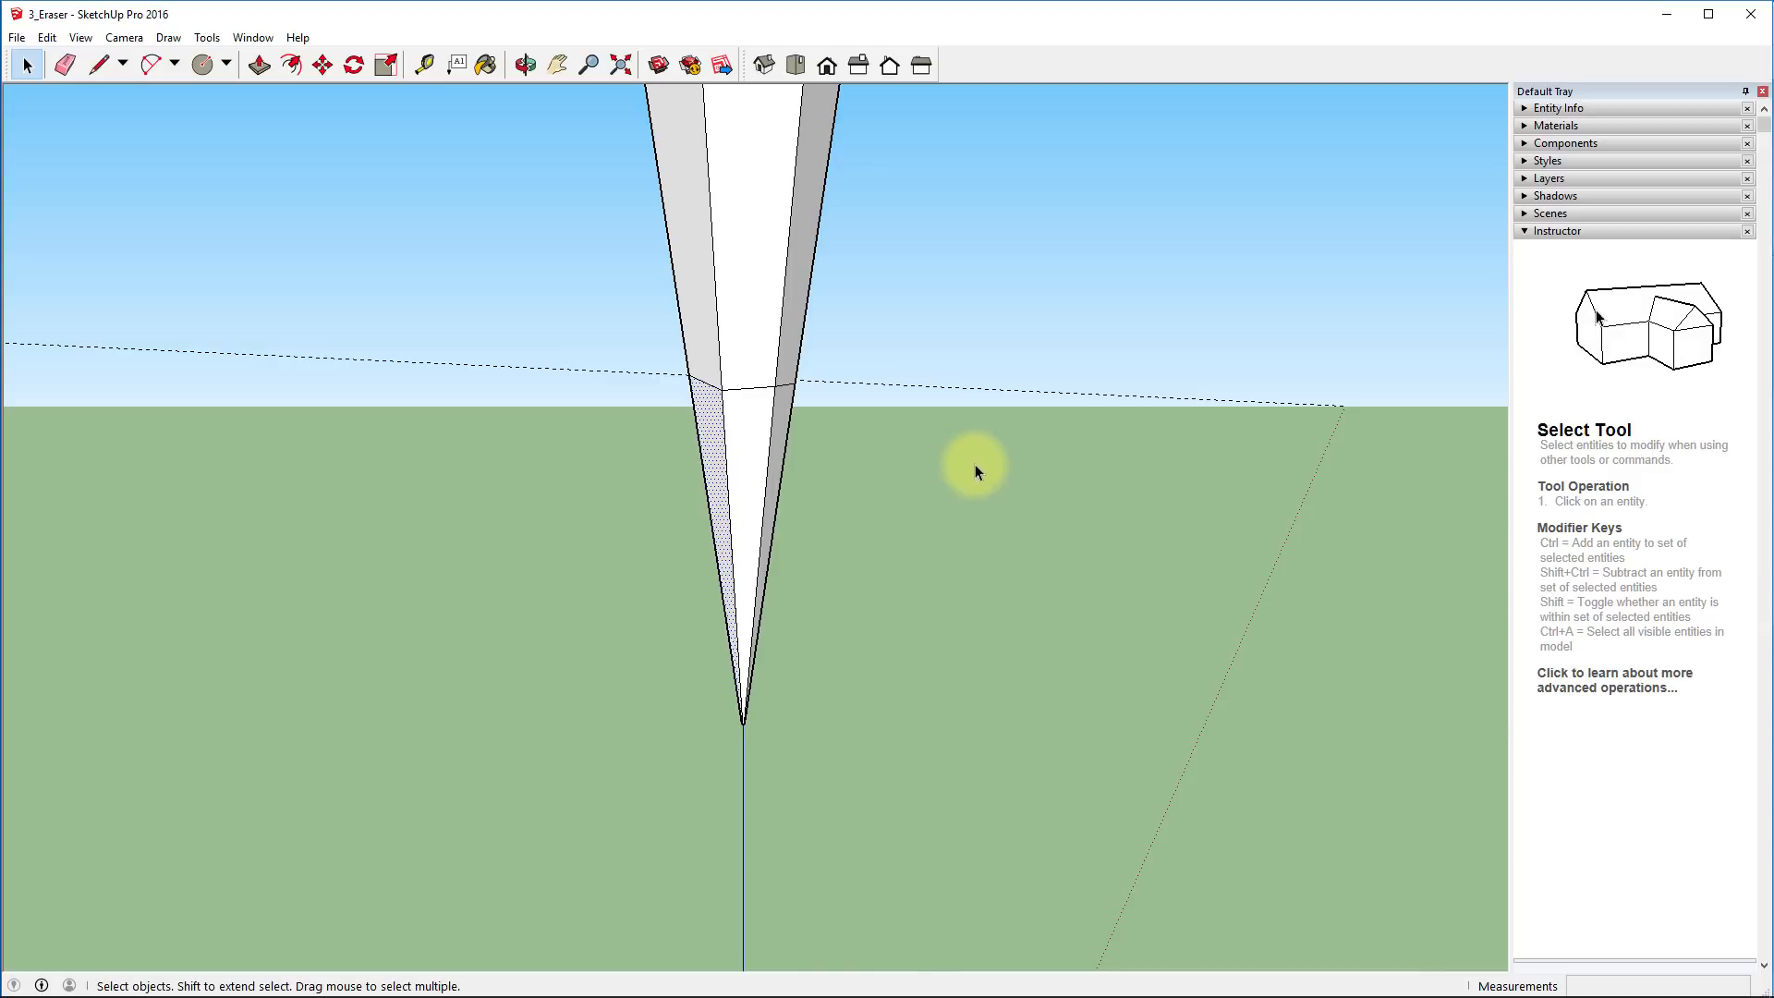
middle_click_drag(1089, 475, 851, 418)
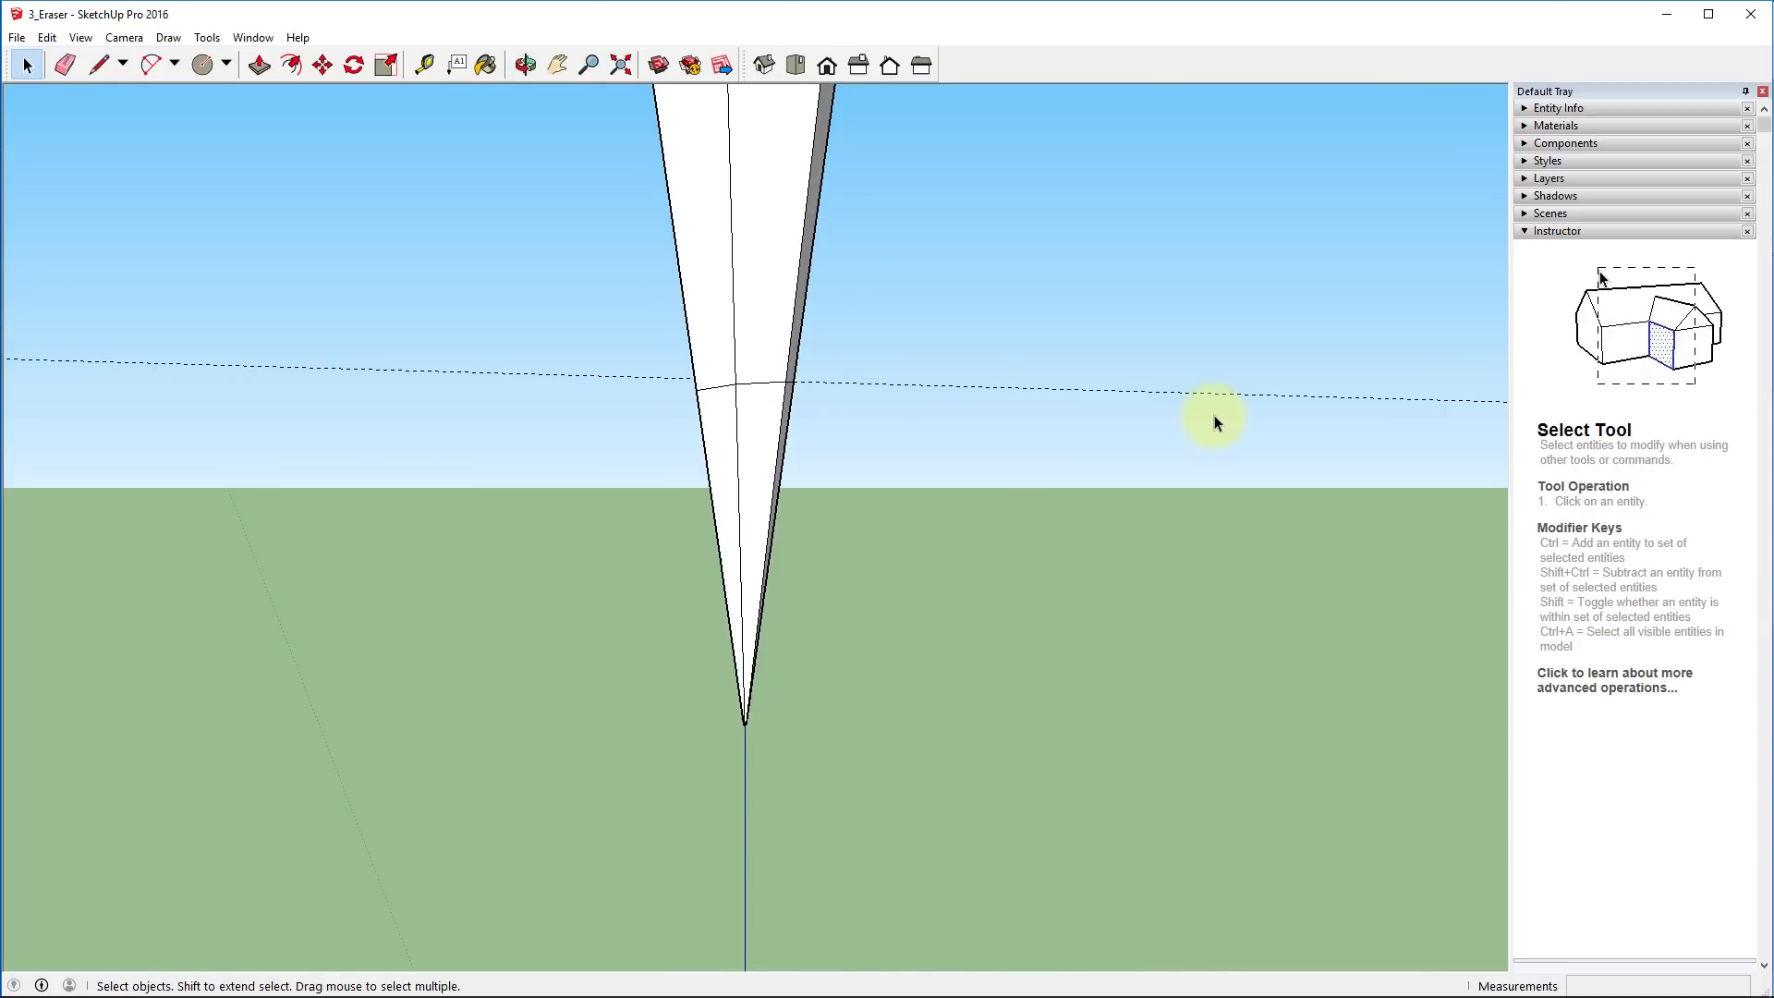
middle_click_drag(962, 222, 1255, 558)
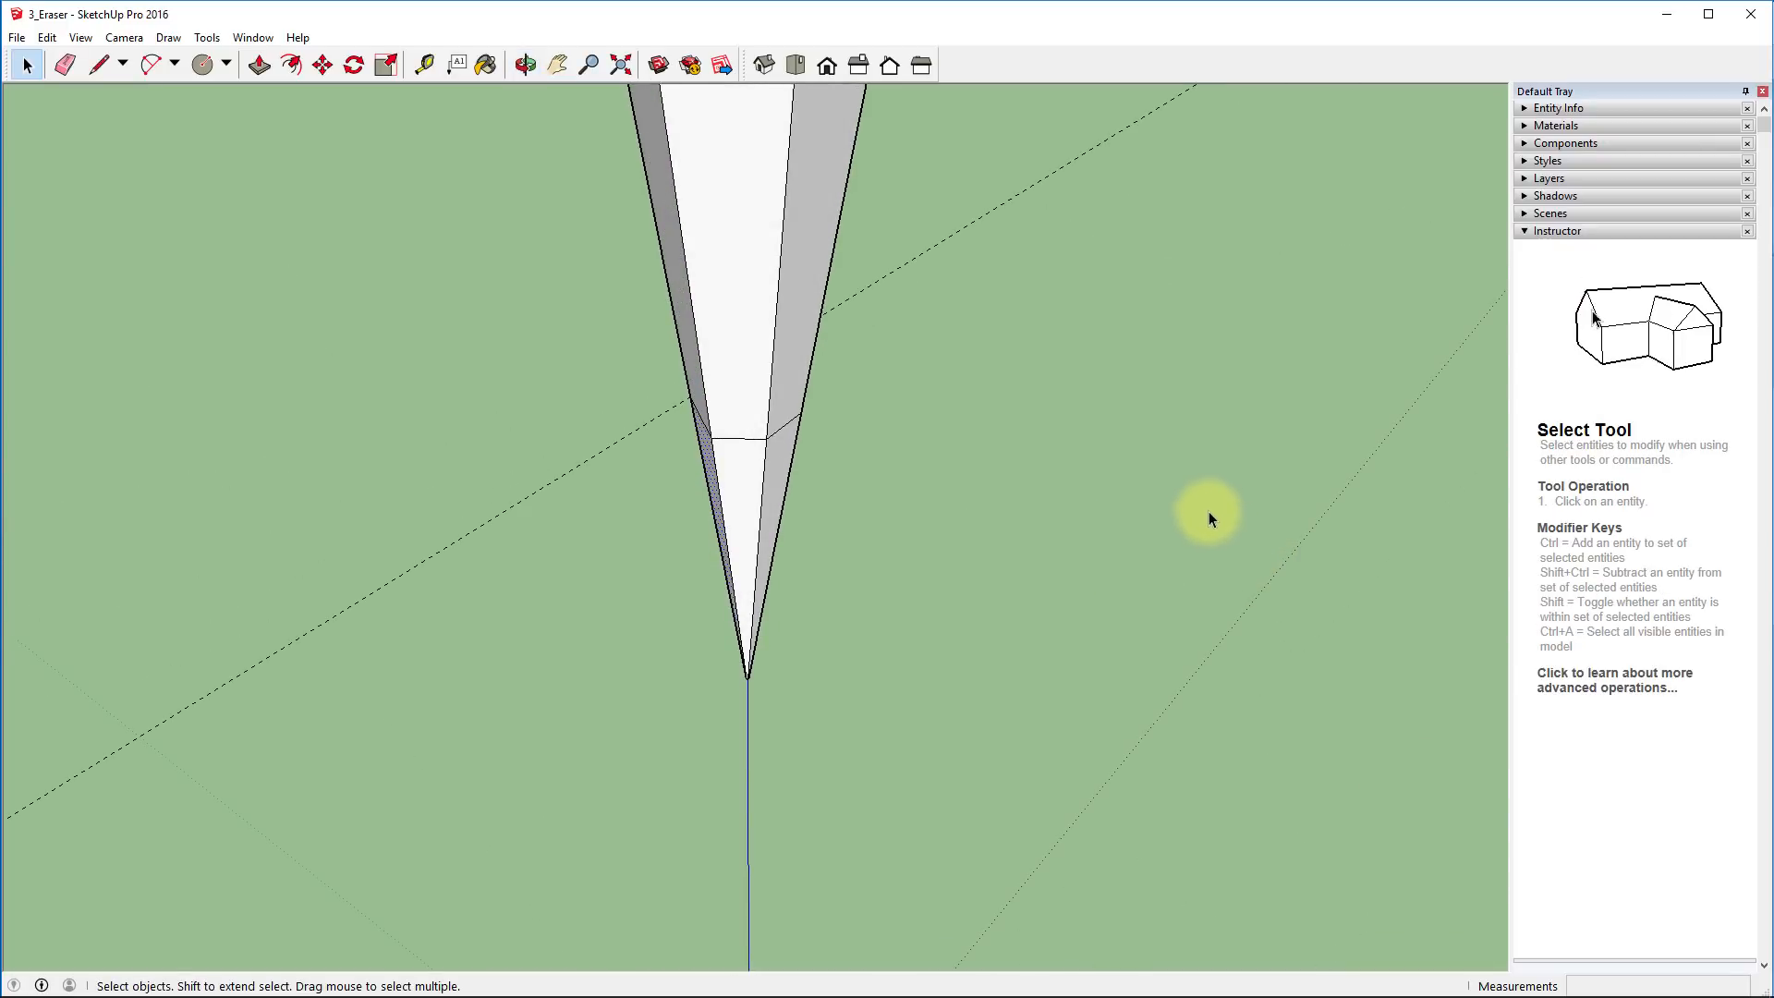
scroll(892, 174, "down", 3)
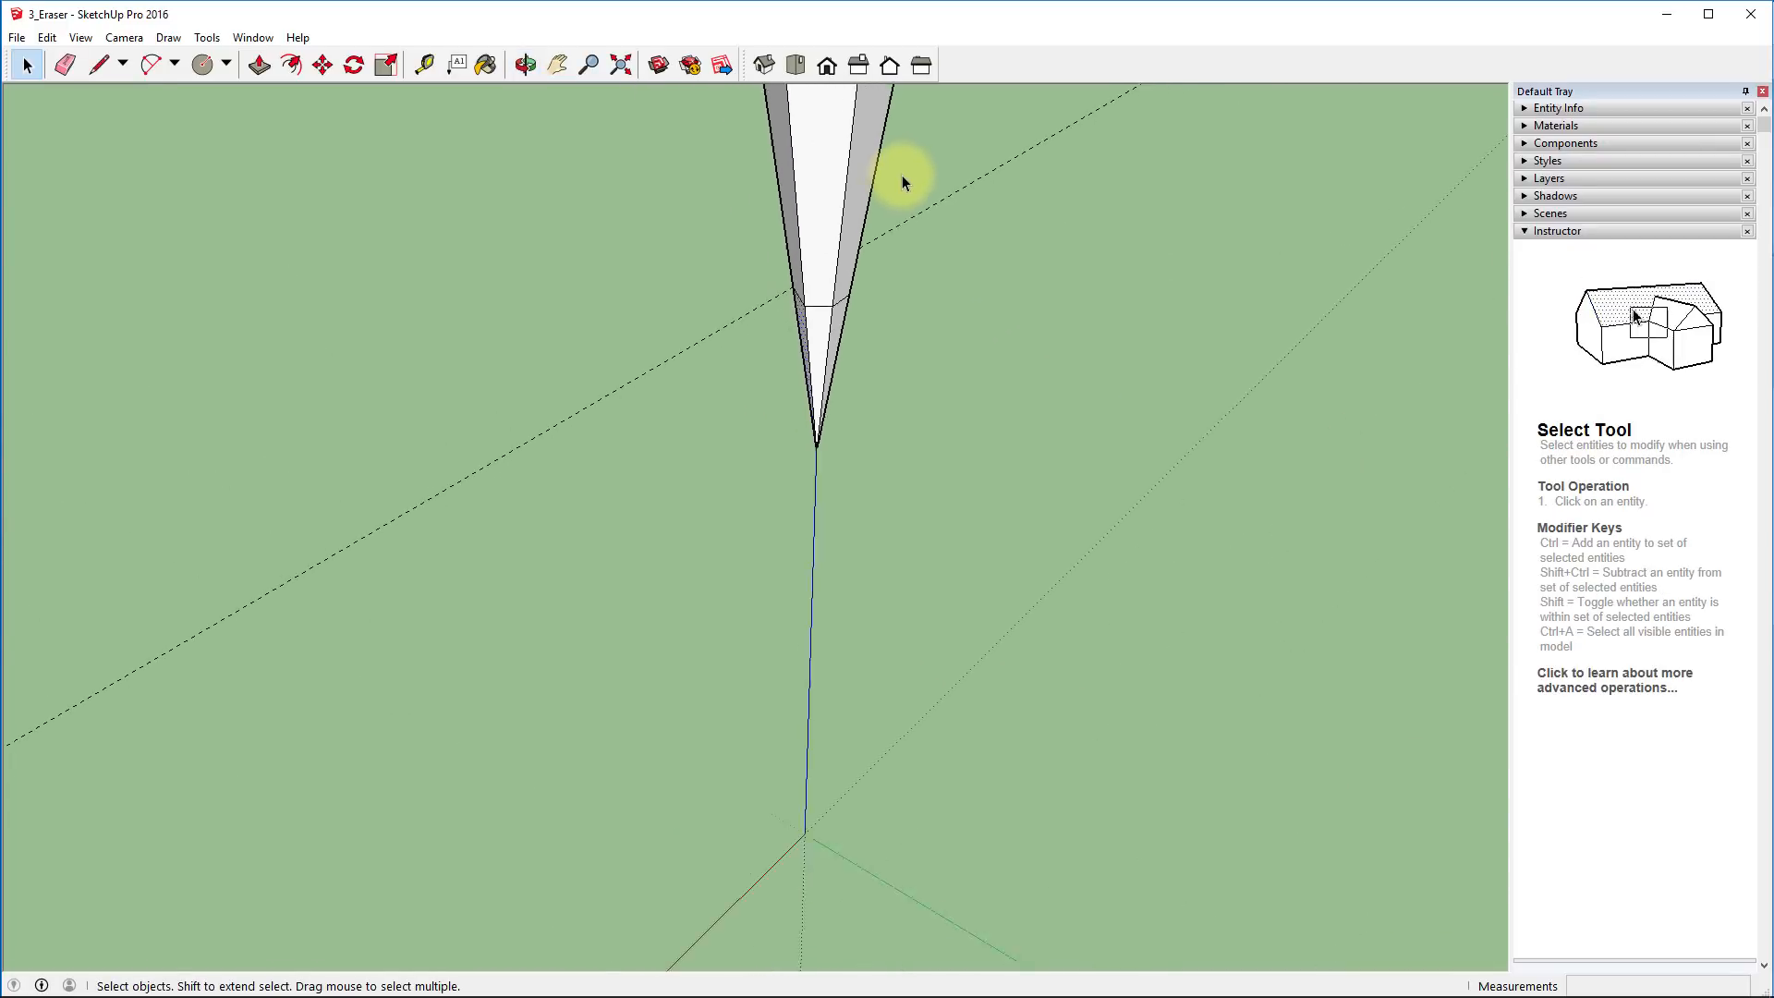
In the back view, select the whole pencil, rotate it 90° about a point on its body to lie horizontally, and deselect it
left_click(621, 64)
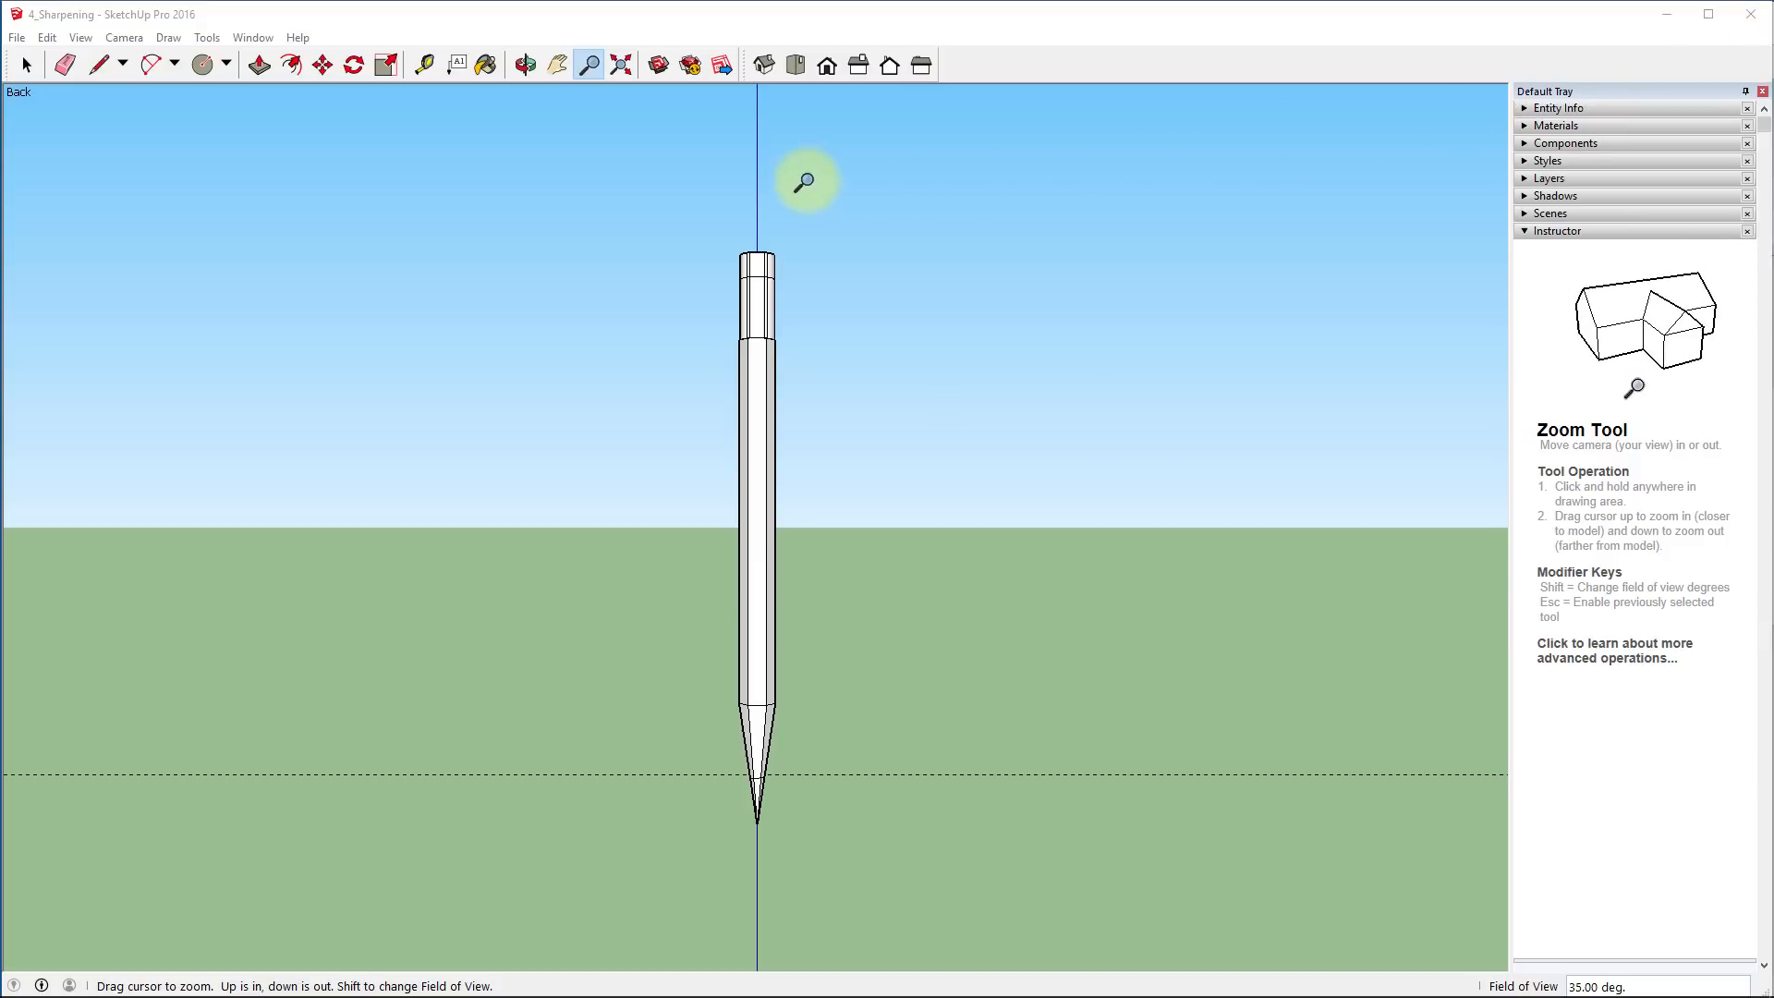
left_click(25, 65)
mouse_move(583, 192)
left_mouse_down()
mouse_move(578, 377)
mouse_move(768, 705)
mouse_move(984, 913)
left_mouse_up()
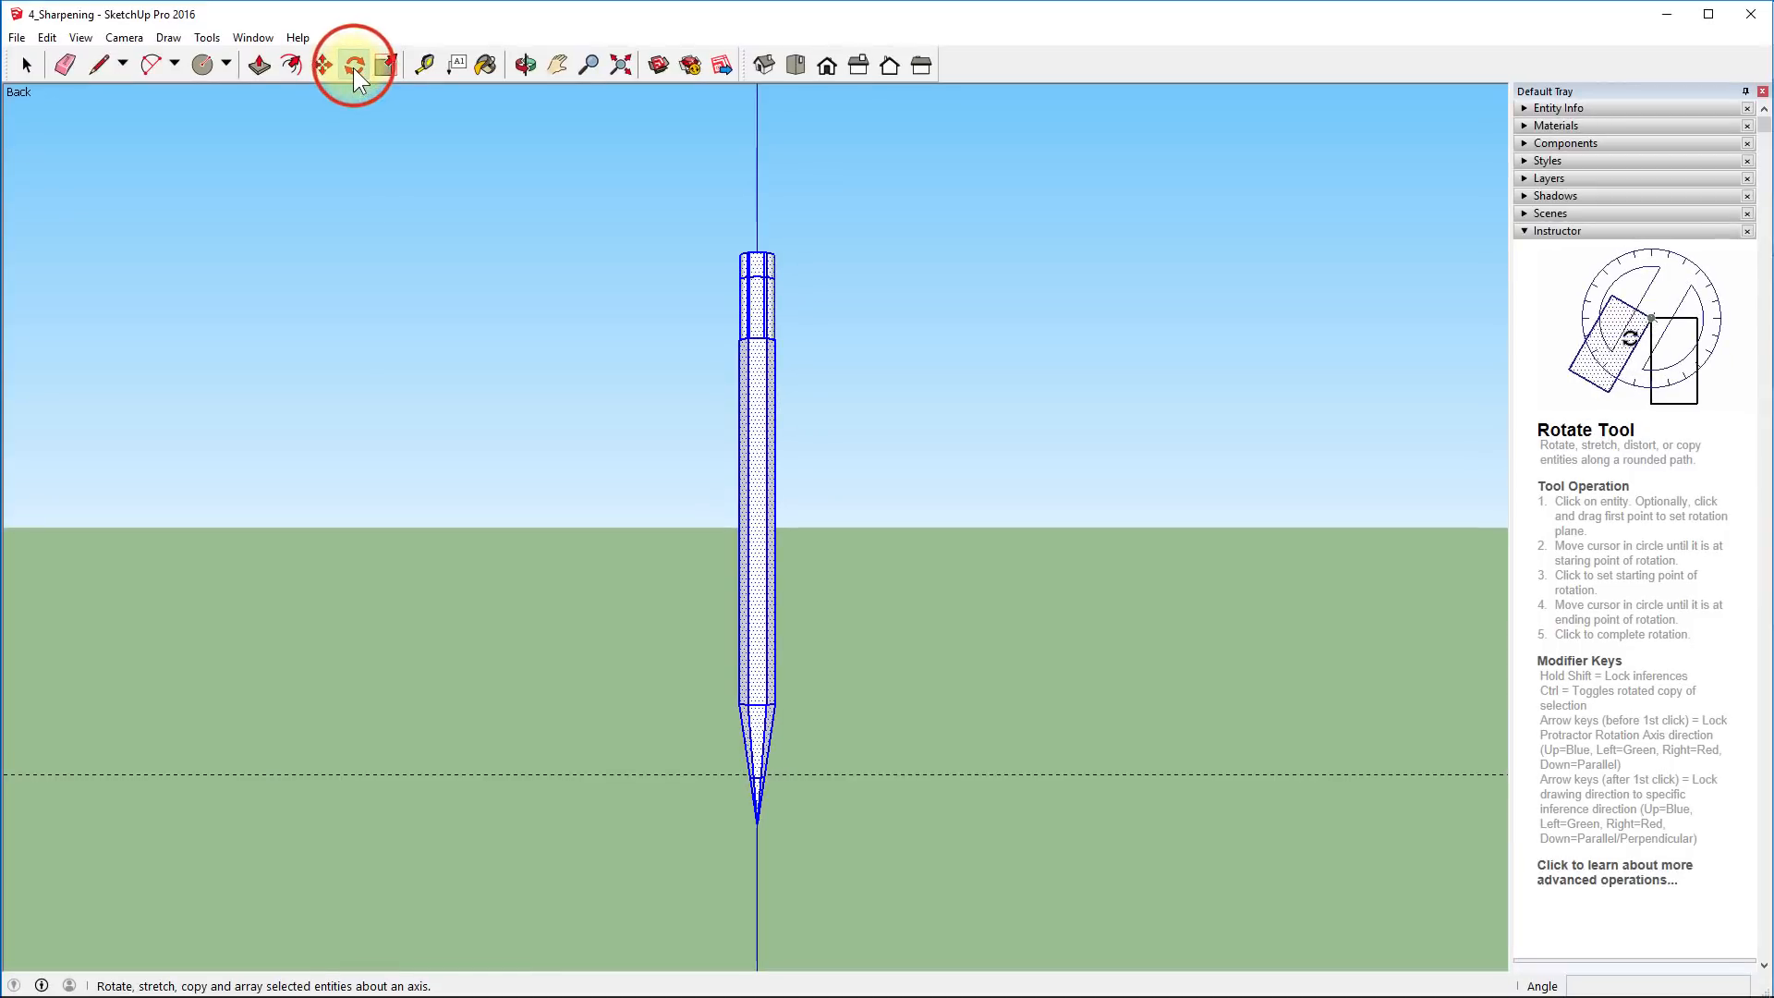
left_click(793, 145)
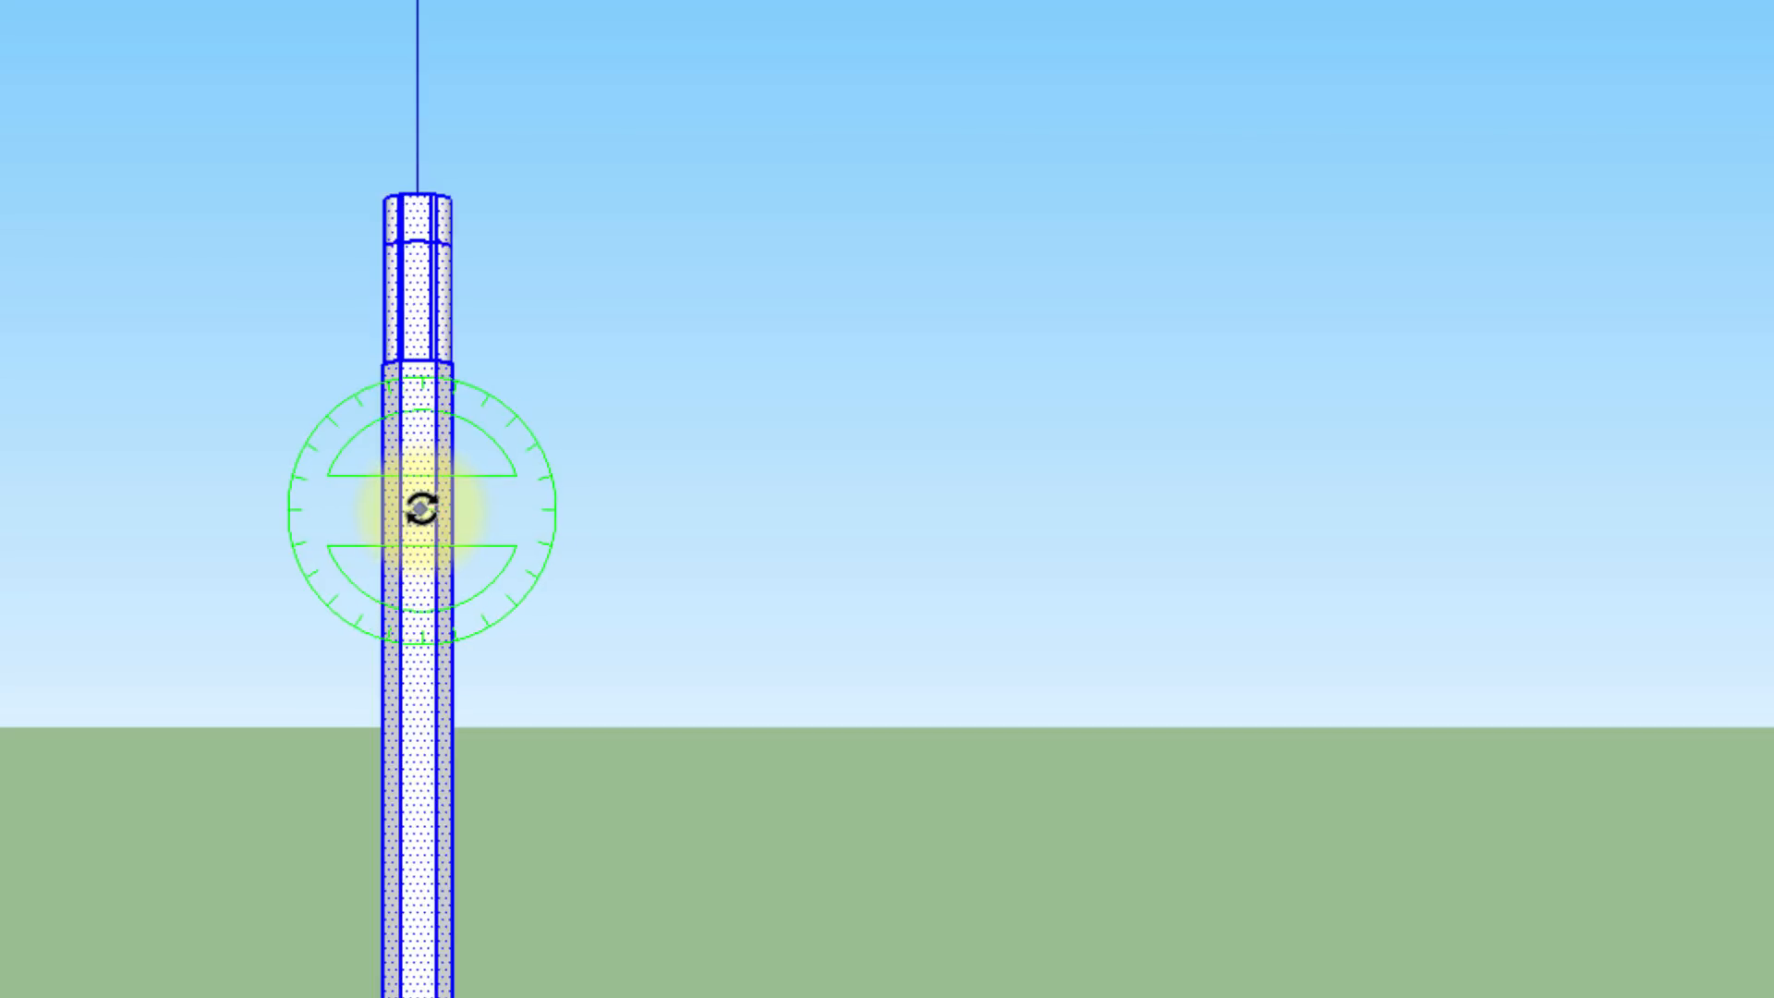
left_click(421, 508)
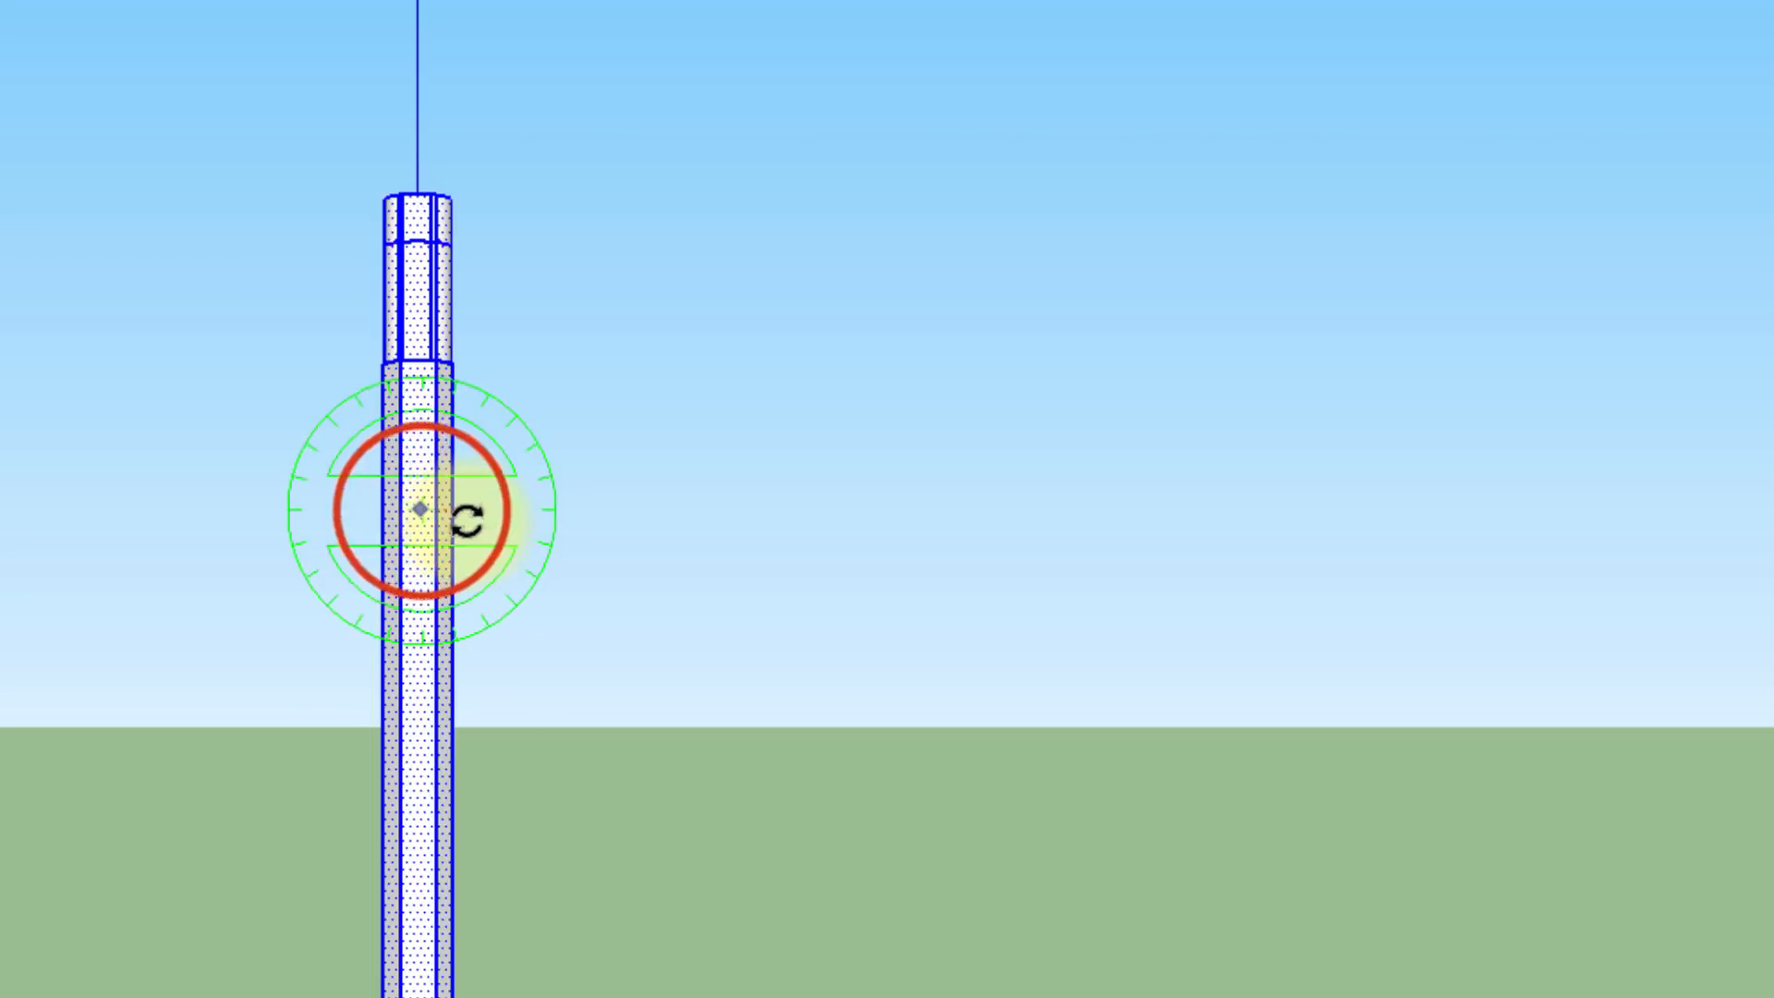
scroll(467, 503, "up", 3)
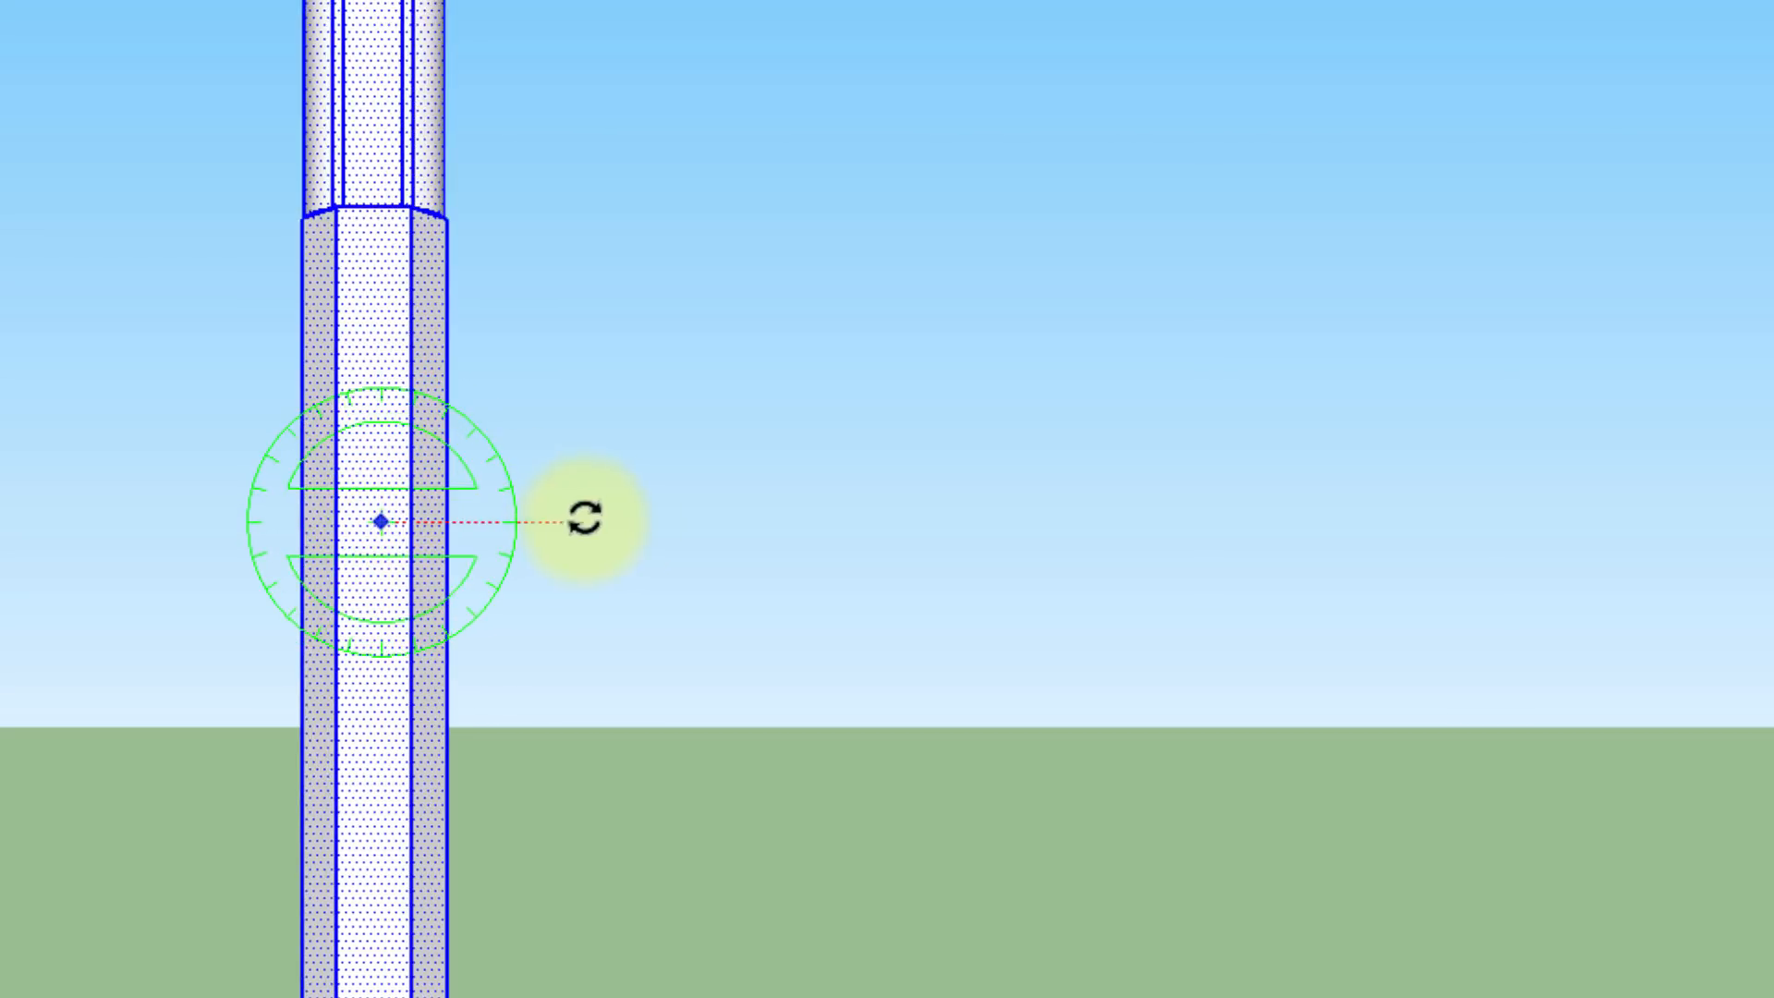
left_click(1291, 515)
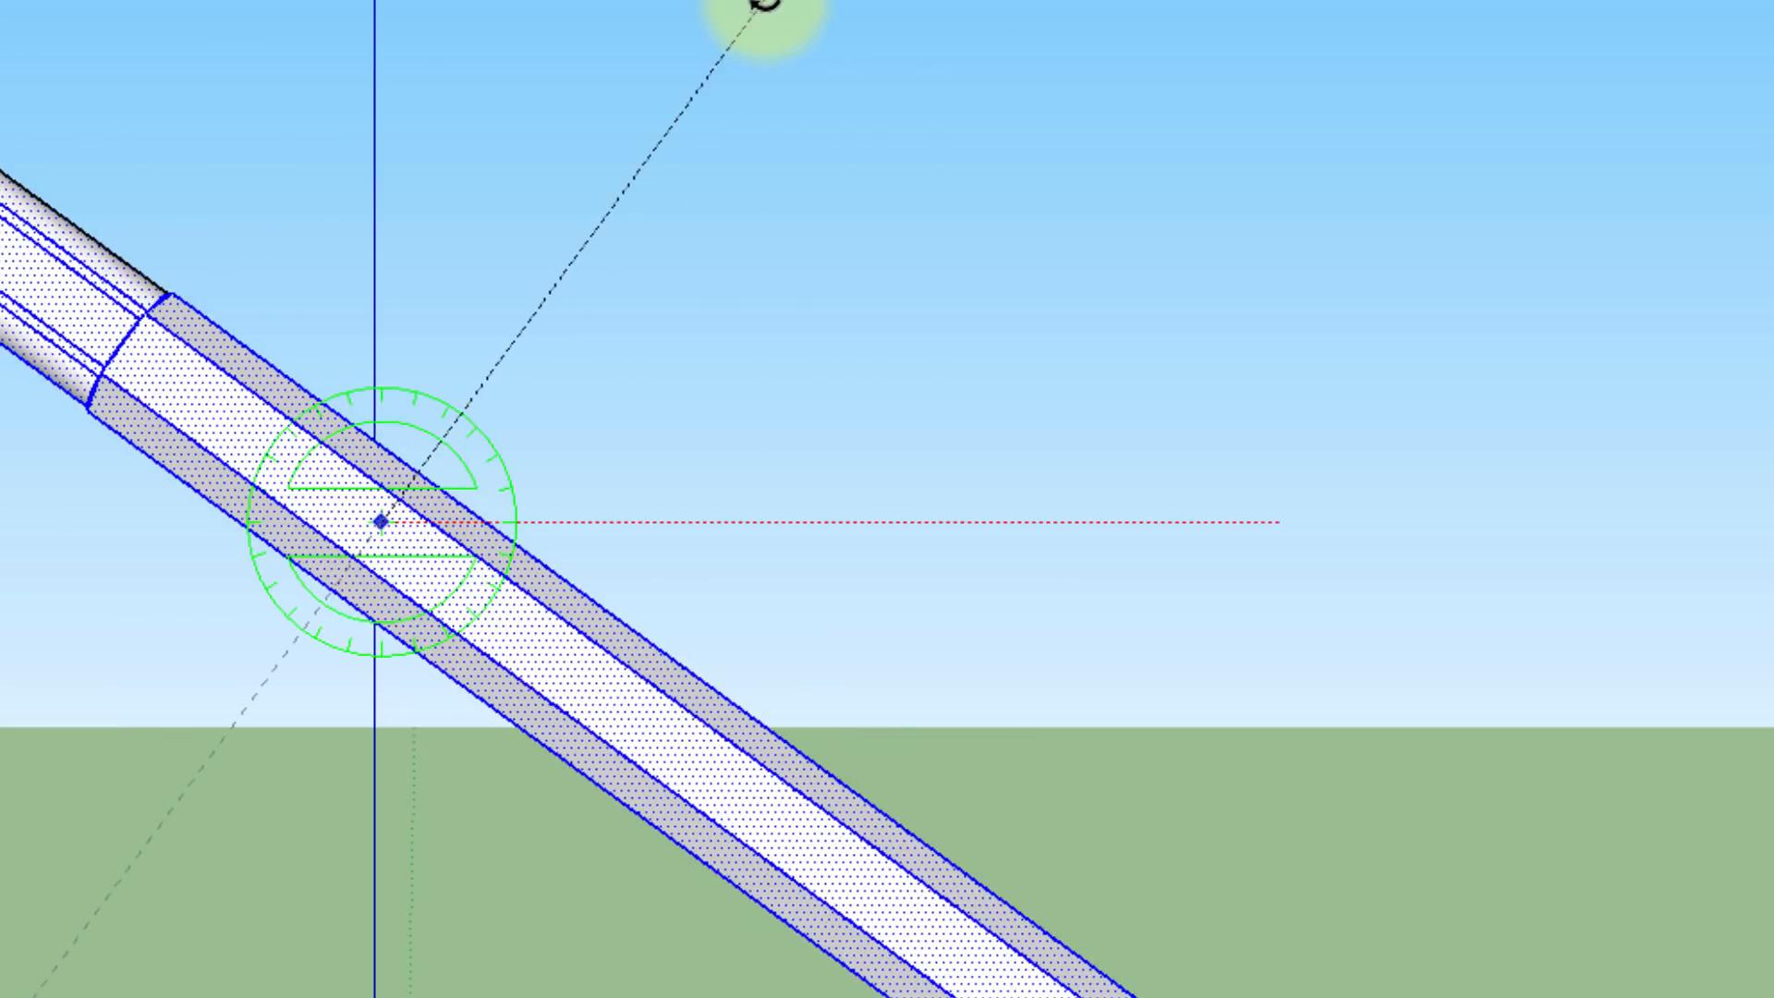
type("90")
key("Return")
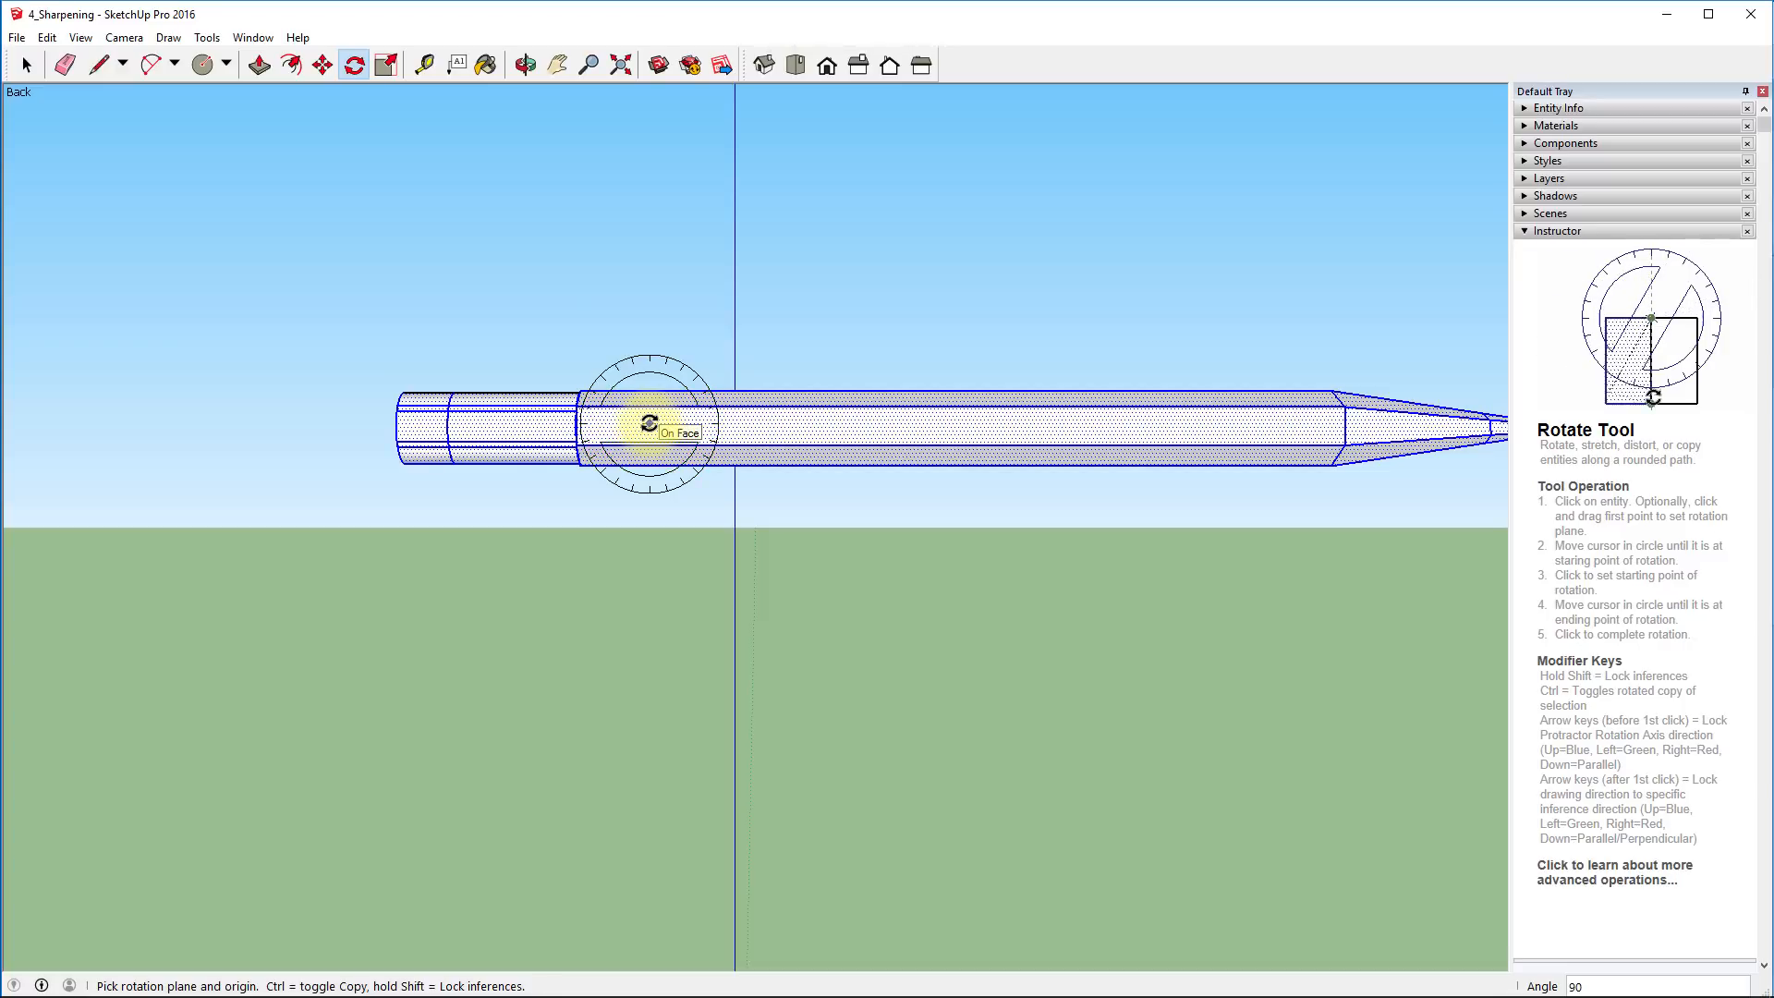
left_click(27, 65)
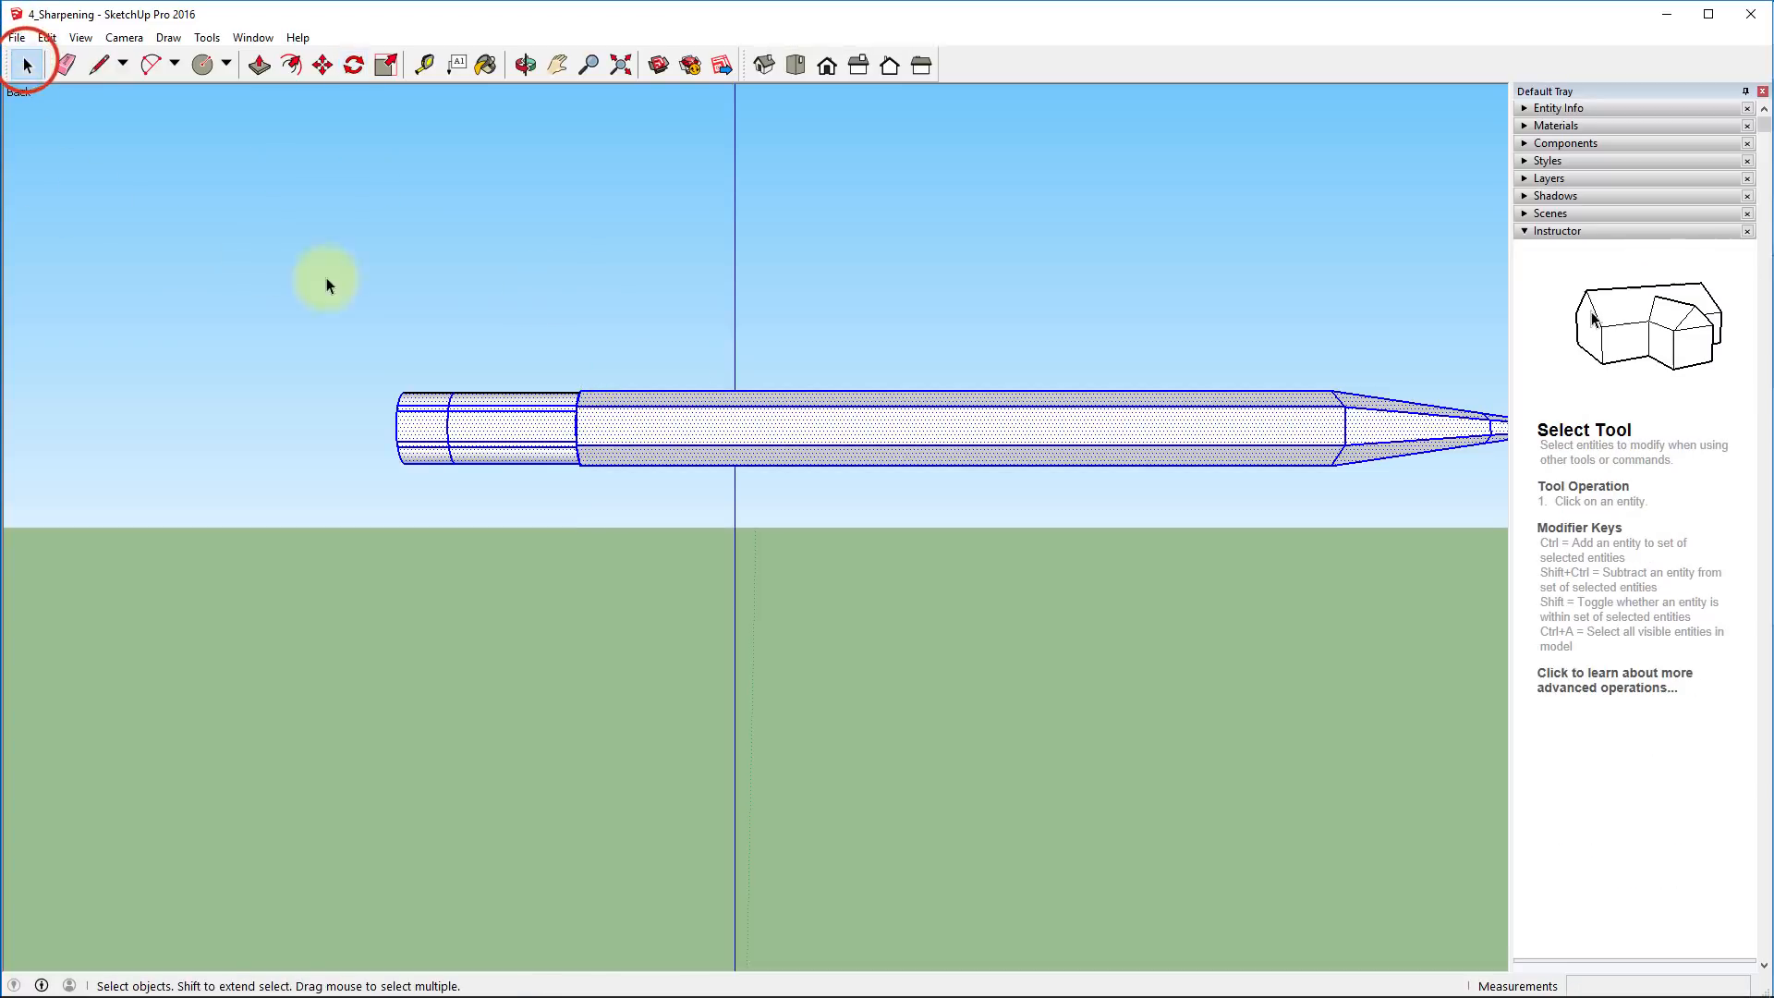
left_click(574, 223)
Measure the width of the pencil body's middle facet between its two long edges near the ferrule with the Tape Measure
scroll(827, 440, "up", 4)
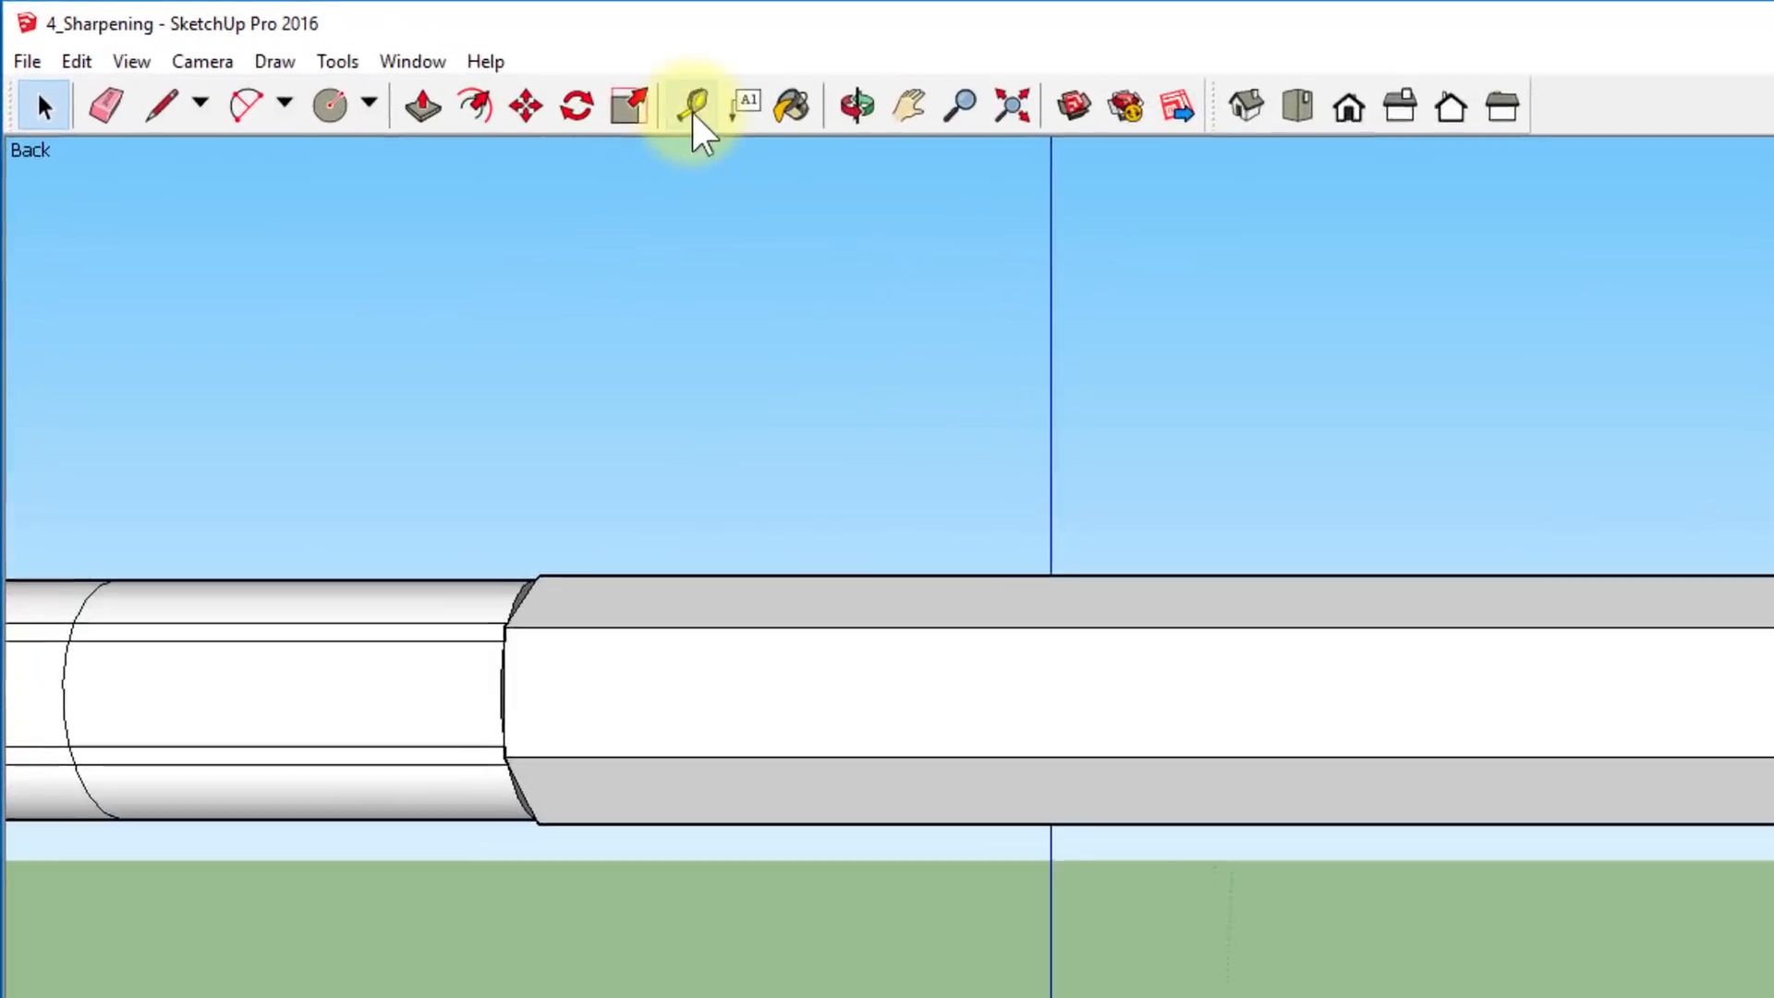
left_click(424, 65)
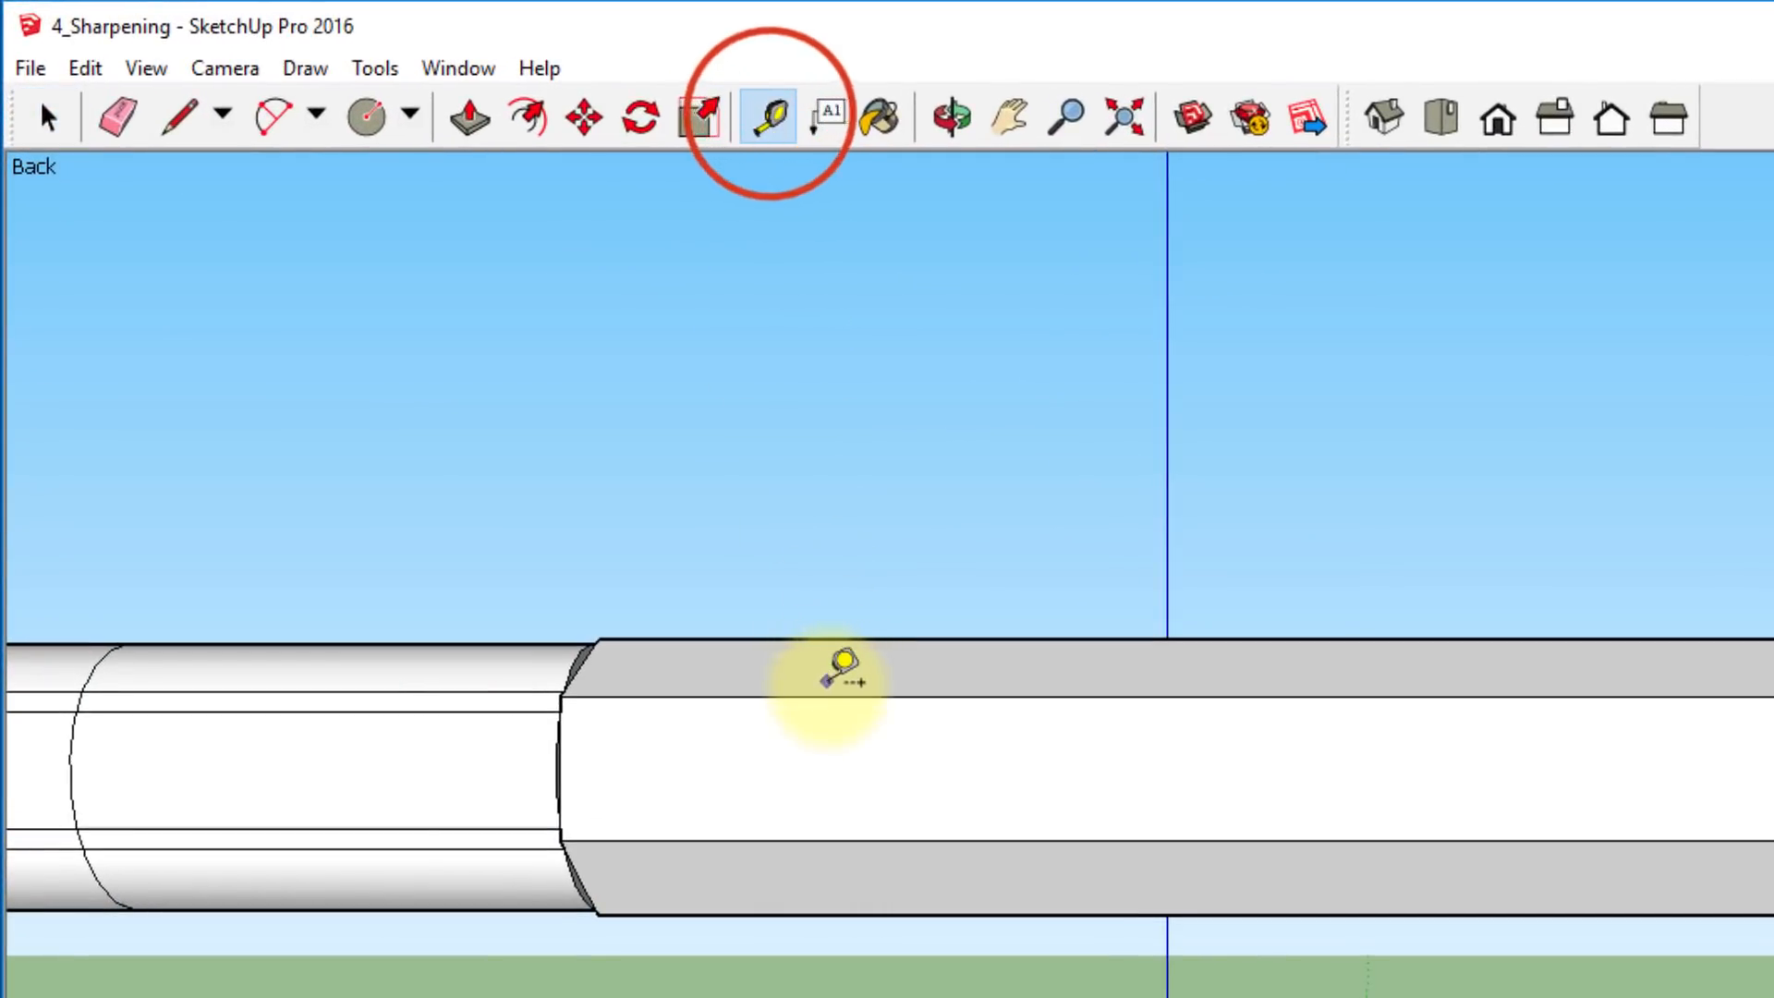
left_click(825, 695)
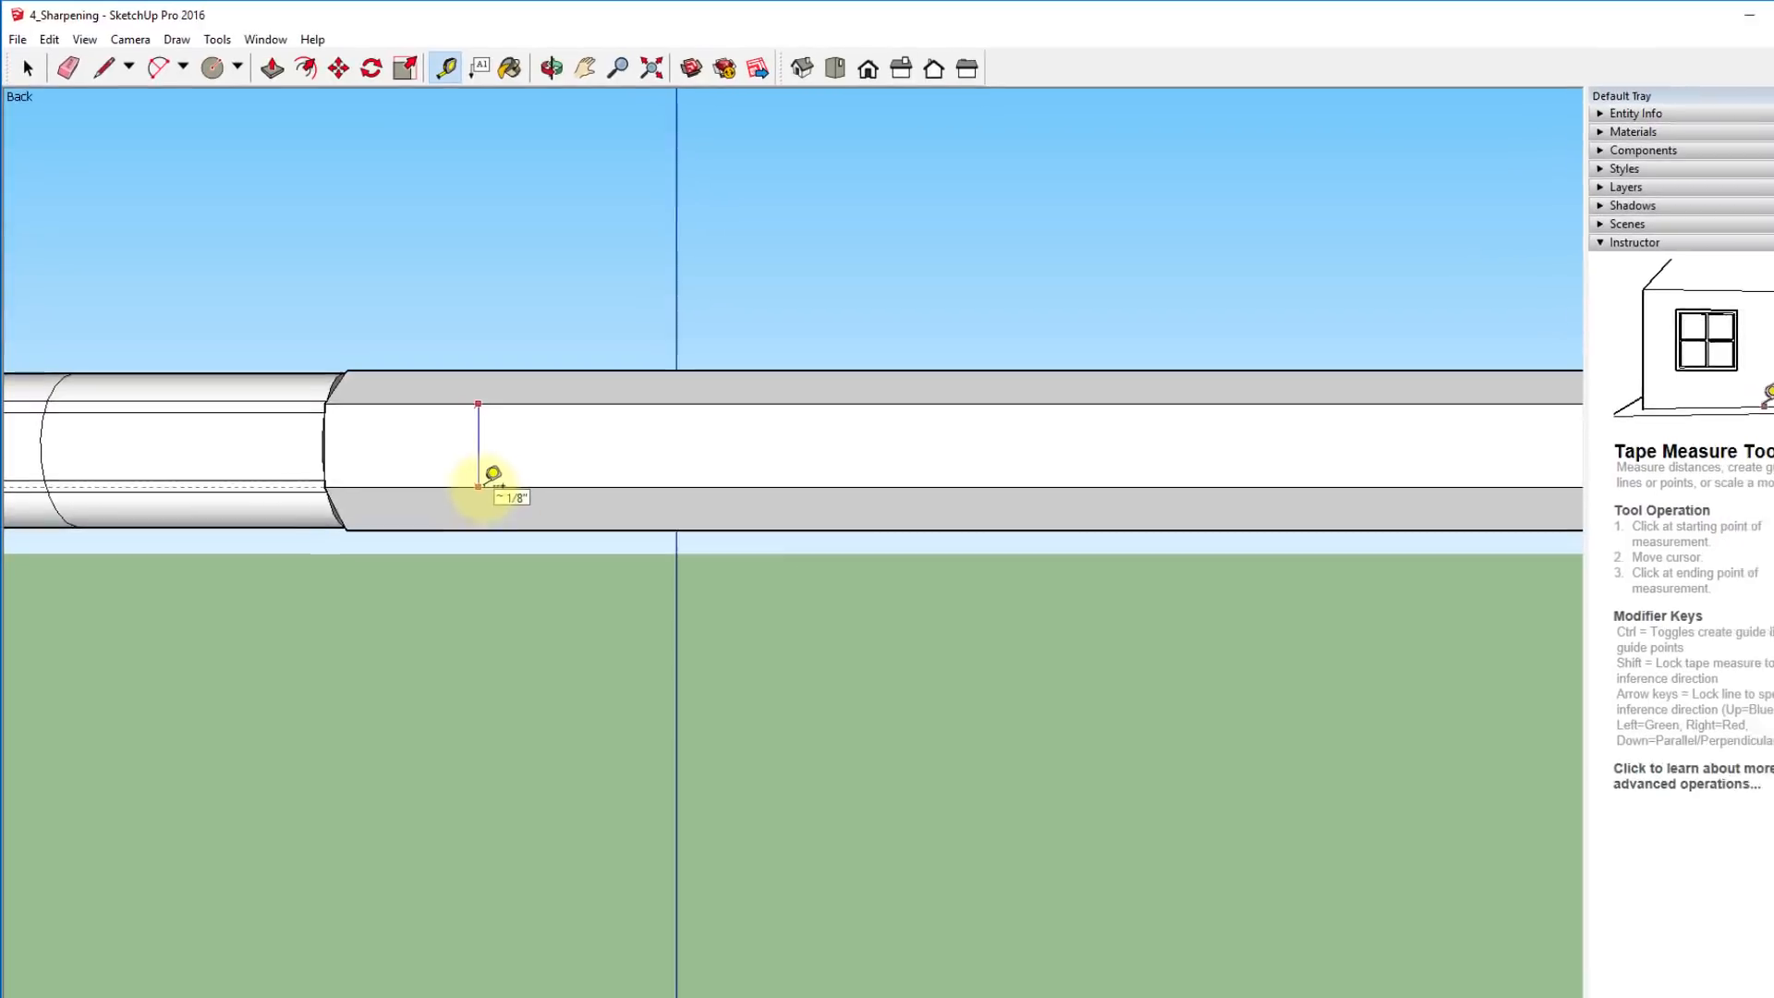
key("Escape")
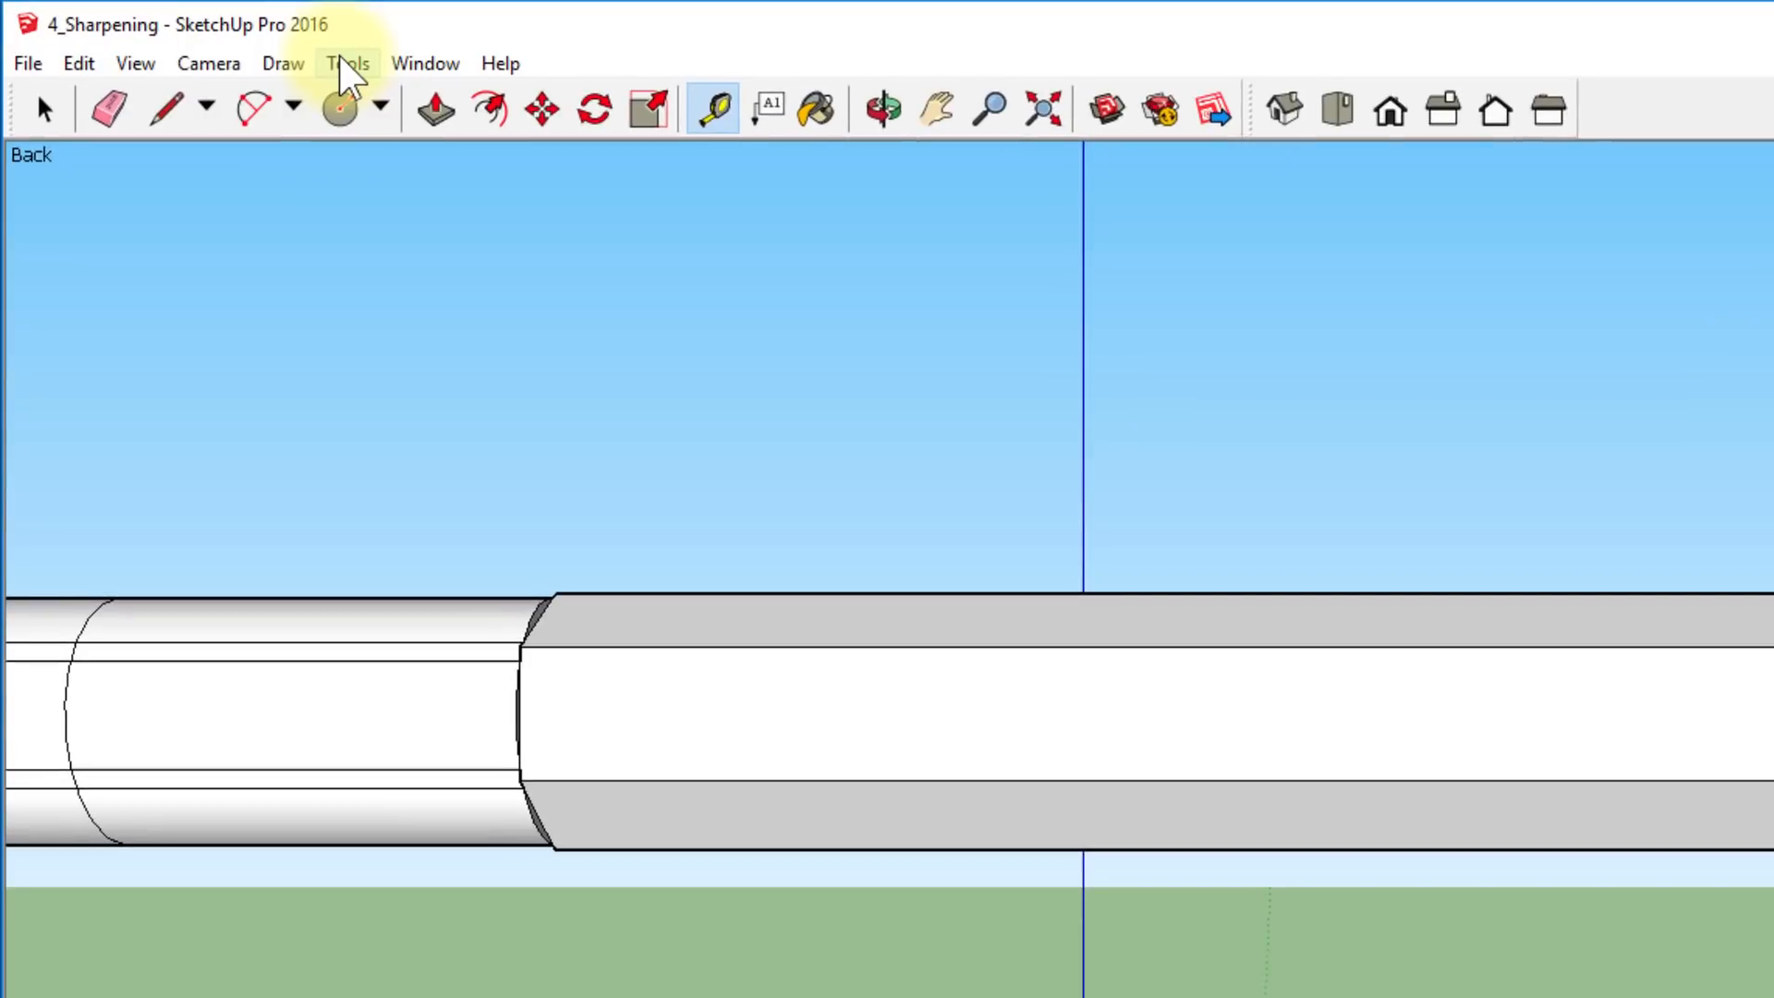
Start a new 3D text object and enter the wording "Mr. W Pencil Company"
left_click(348, 62)
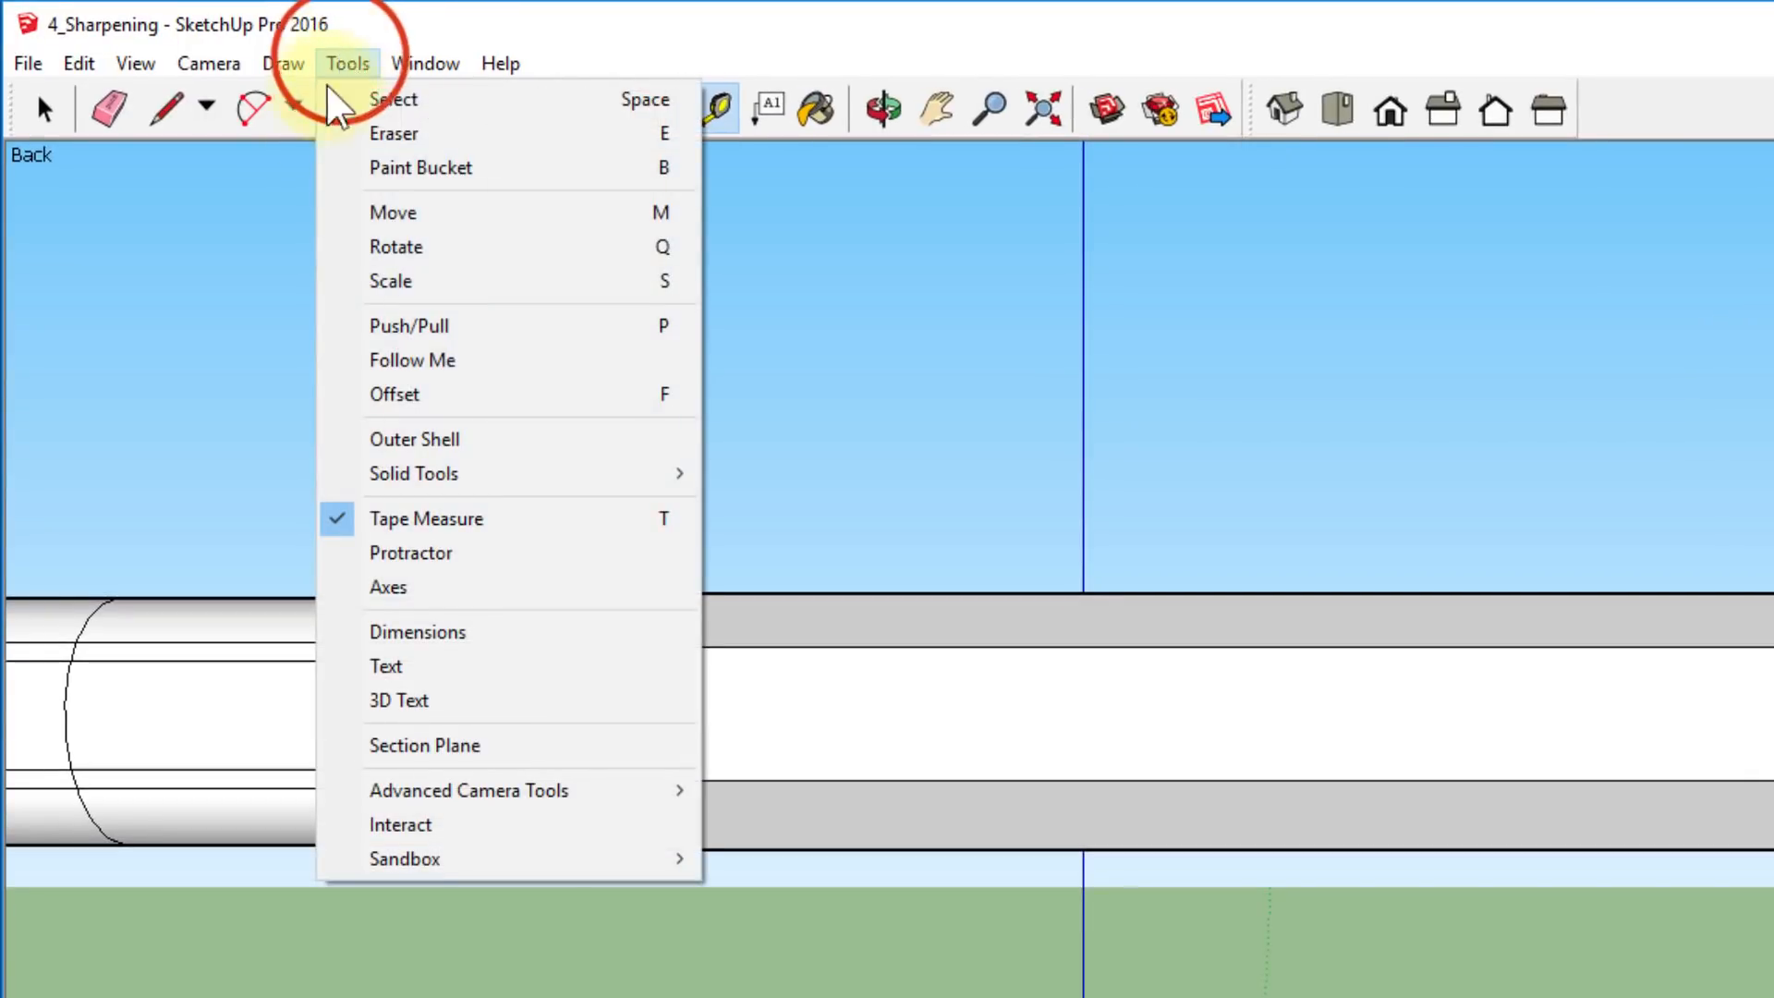
left_click(412, 700)
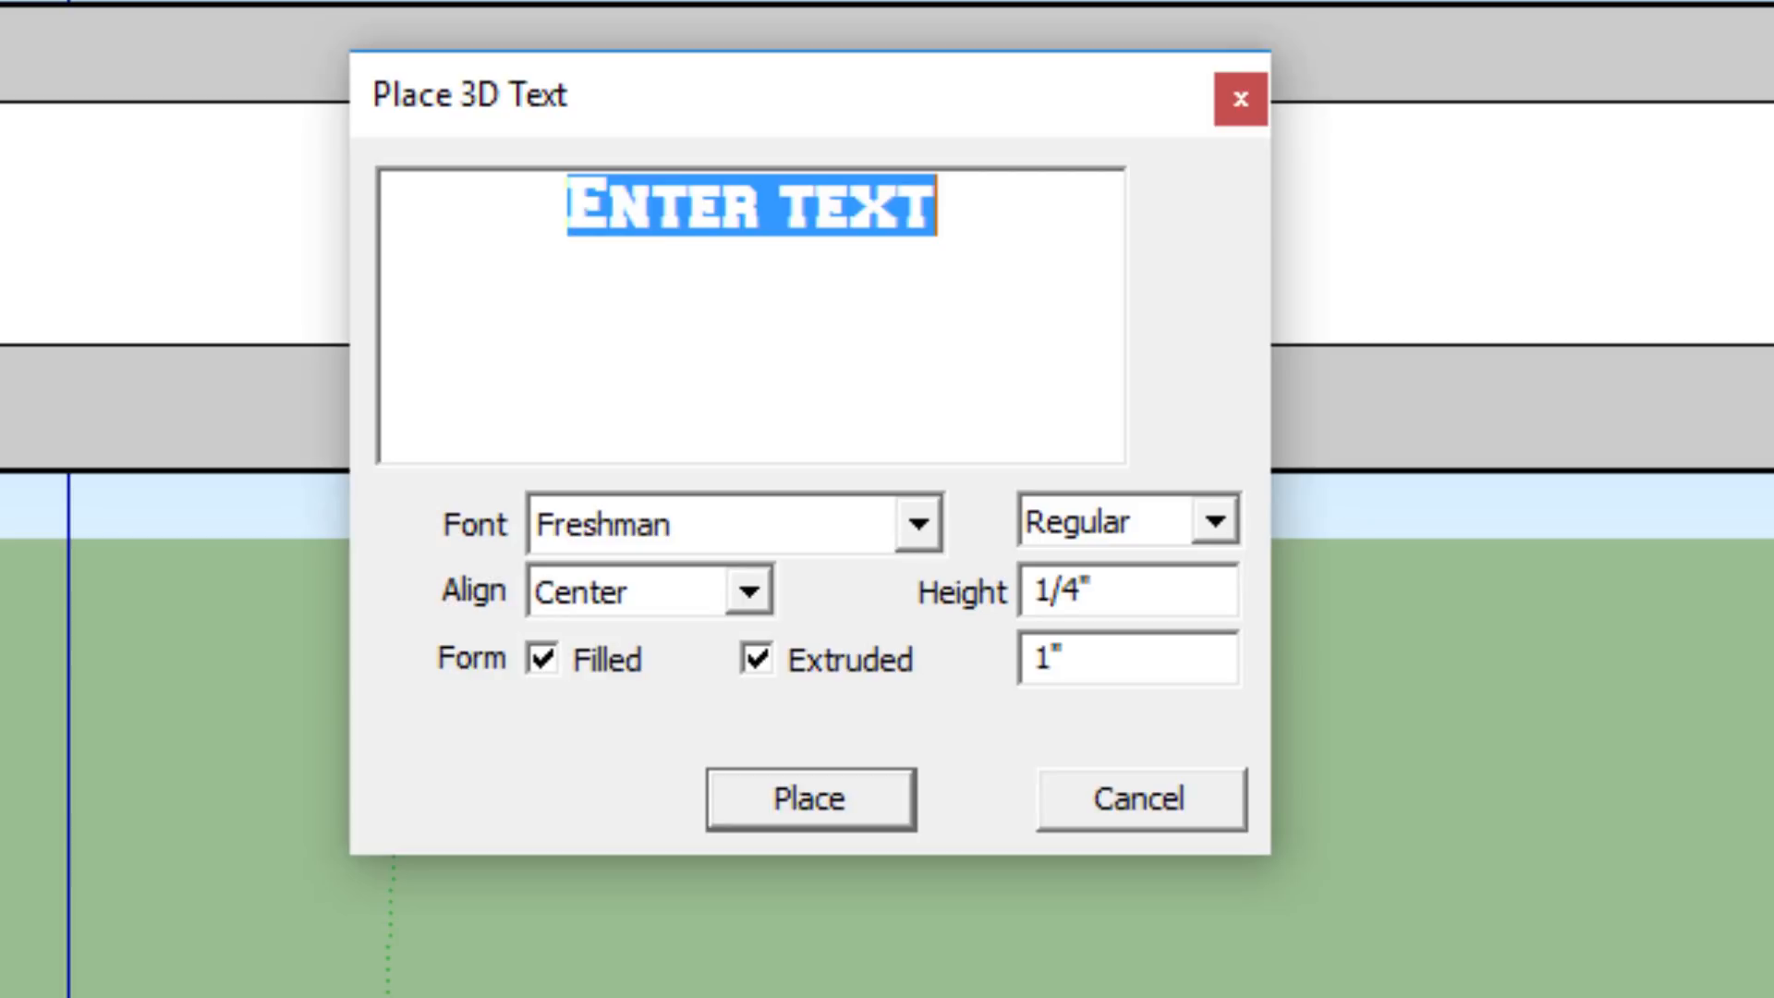
type("M")
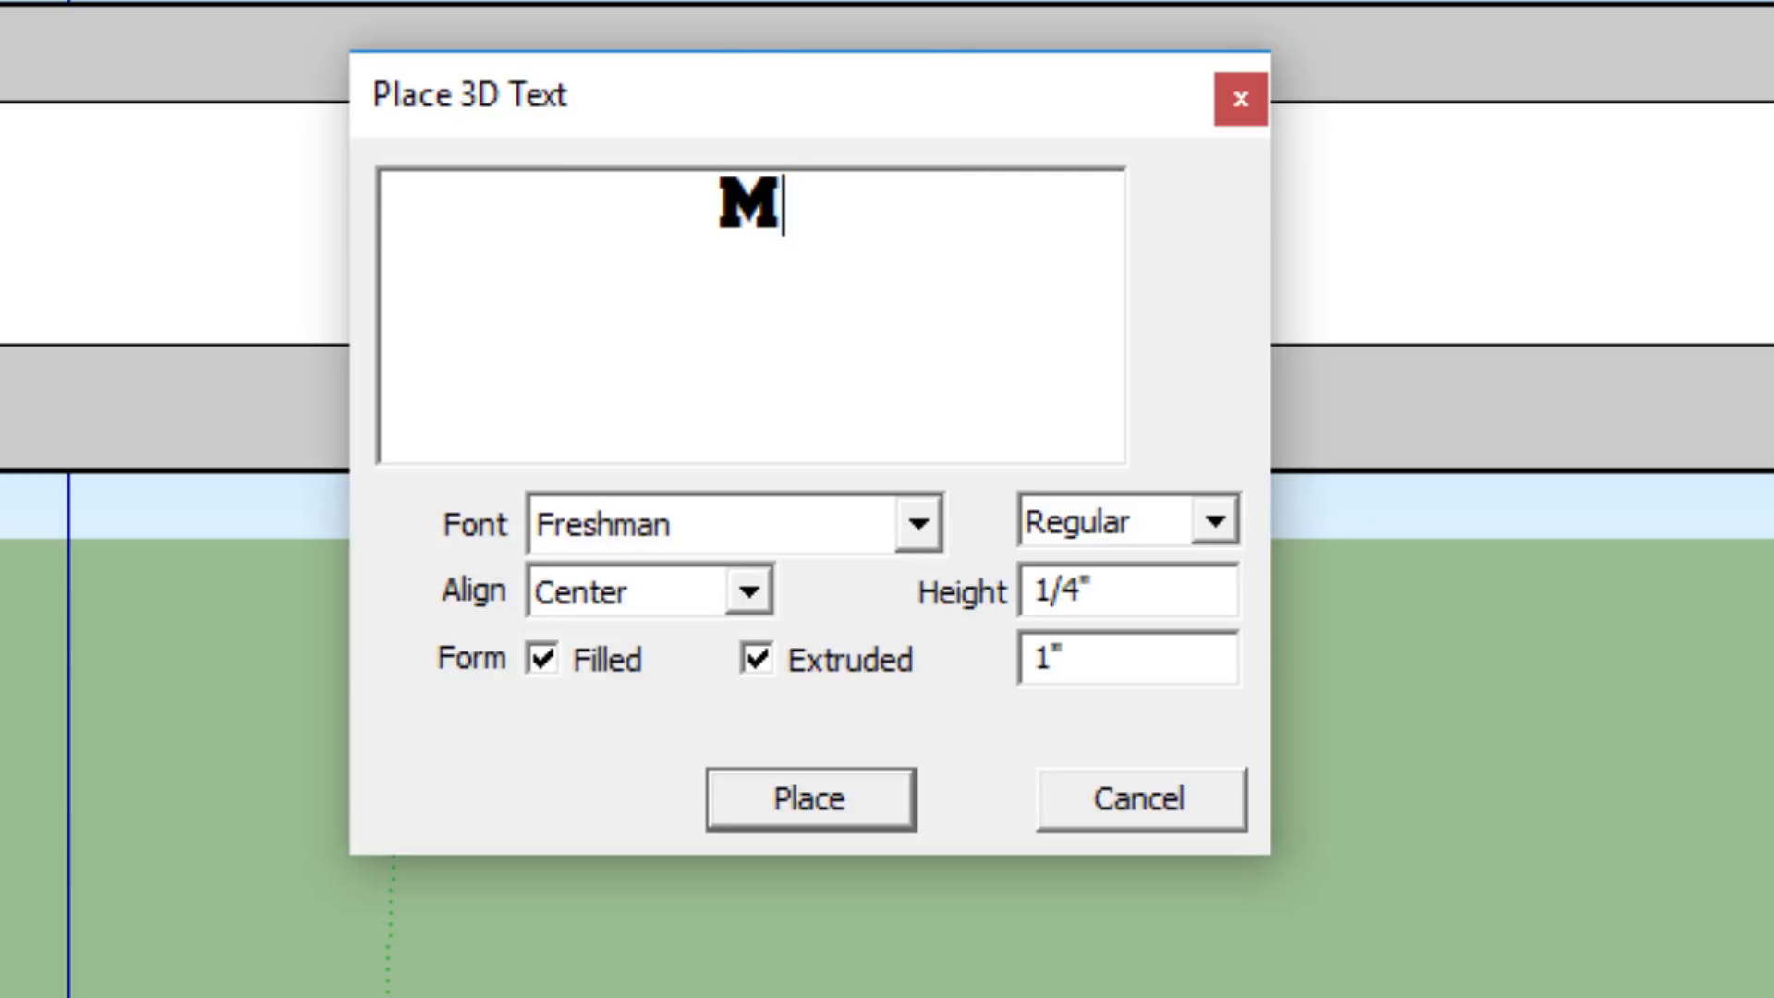
type("r. W")
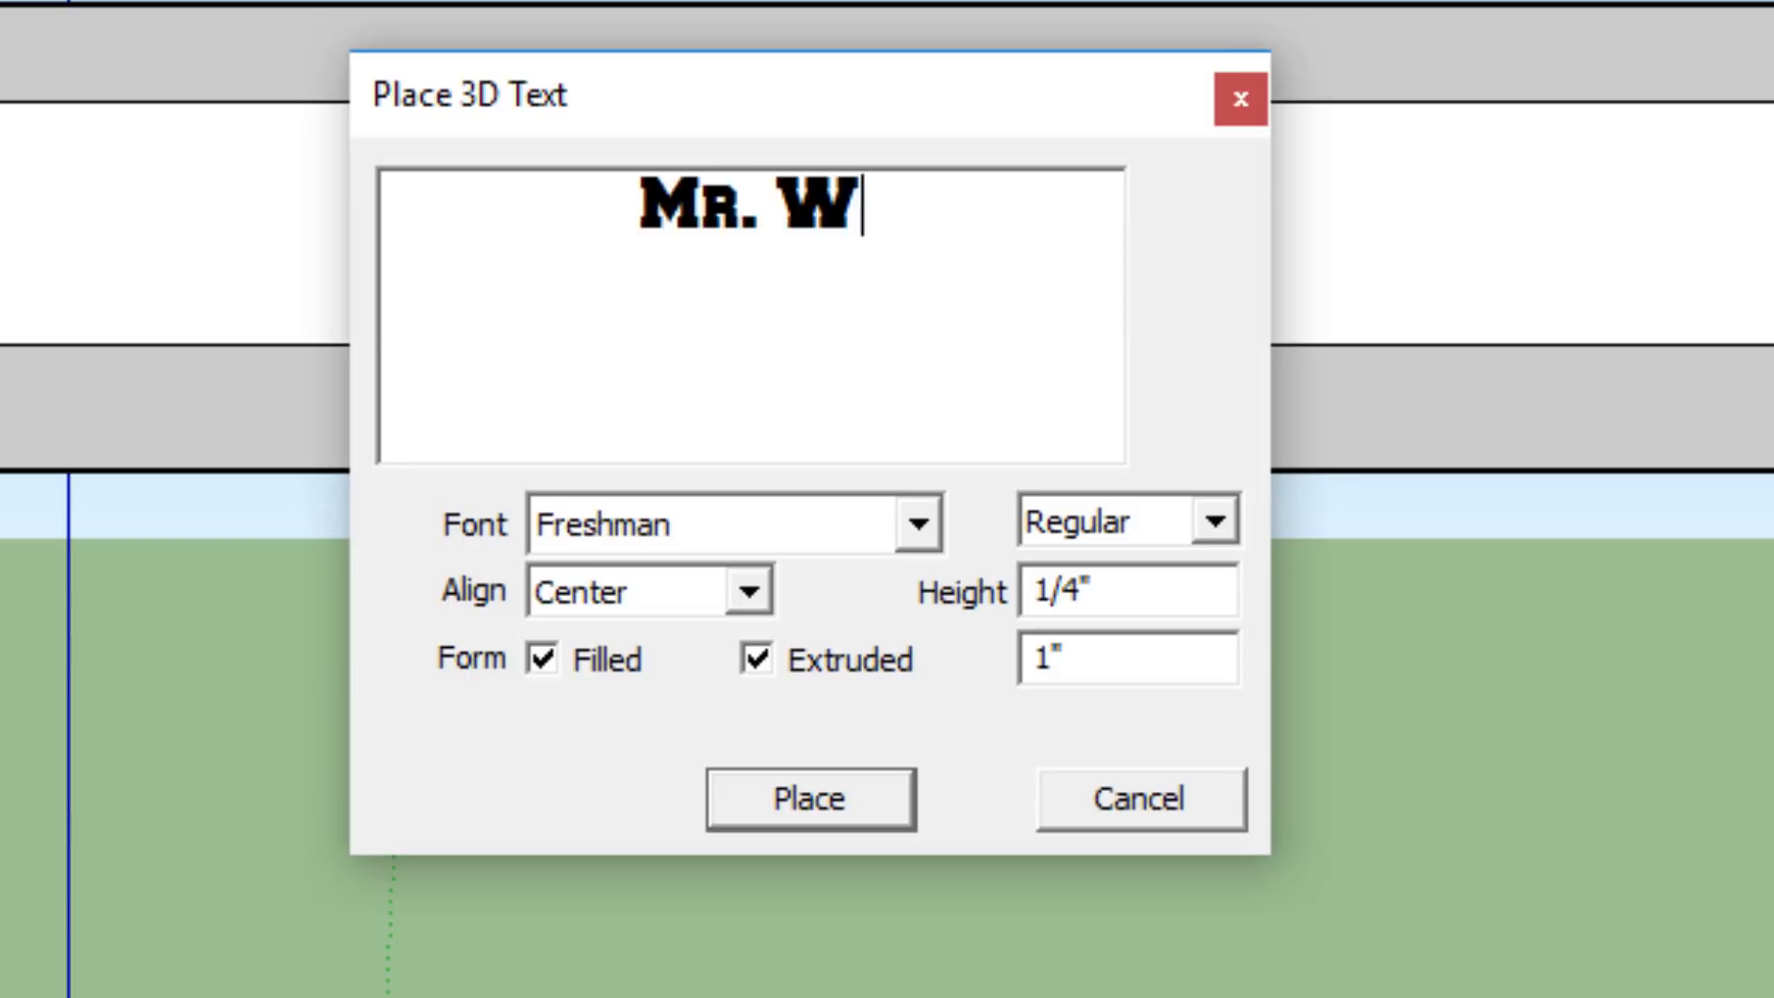
type(" Pen")
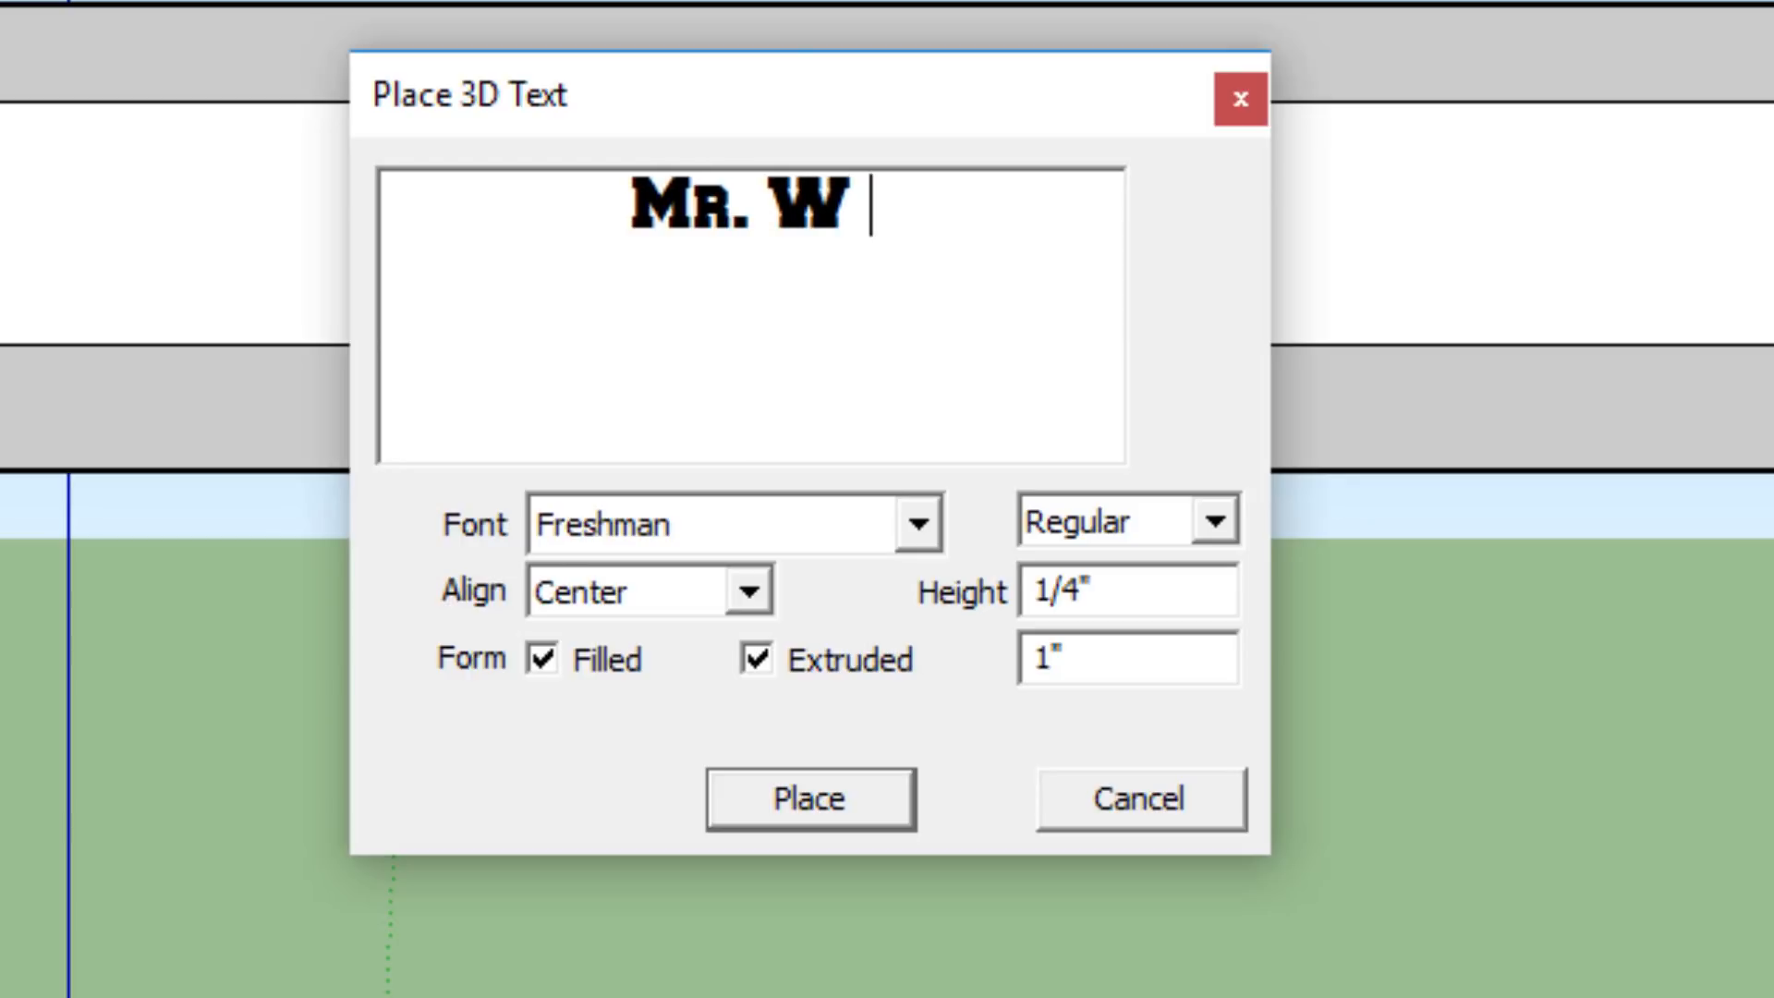
type("c")
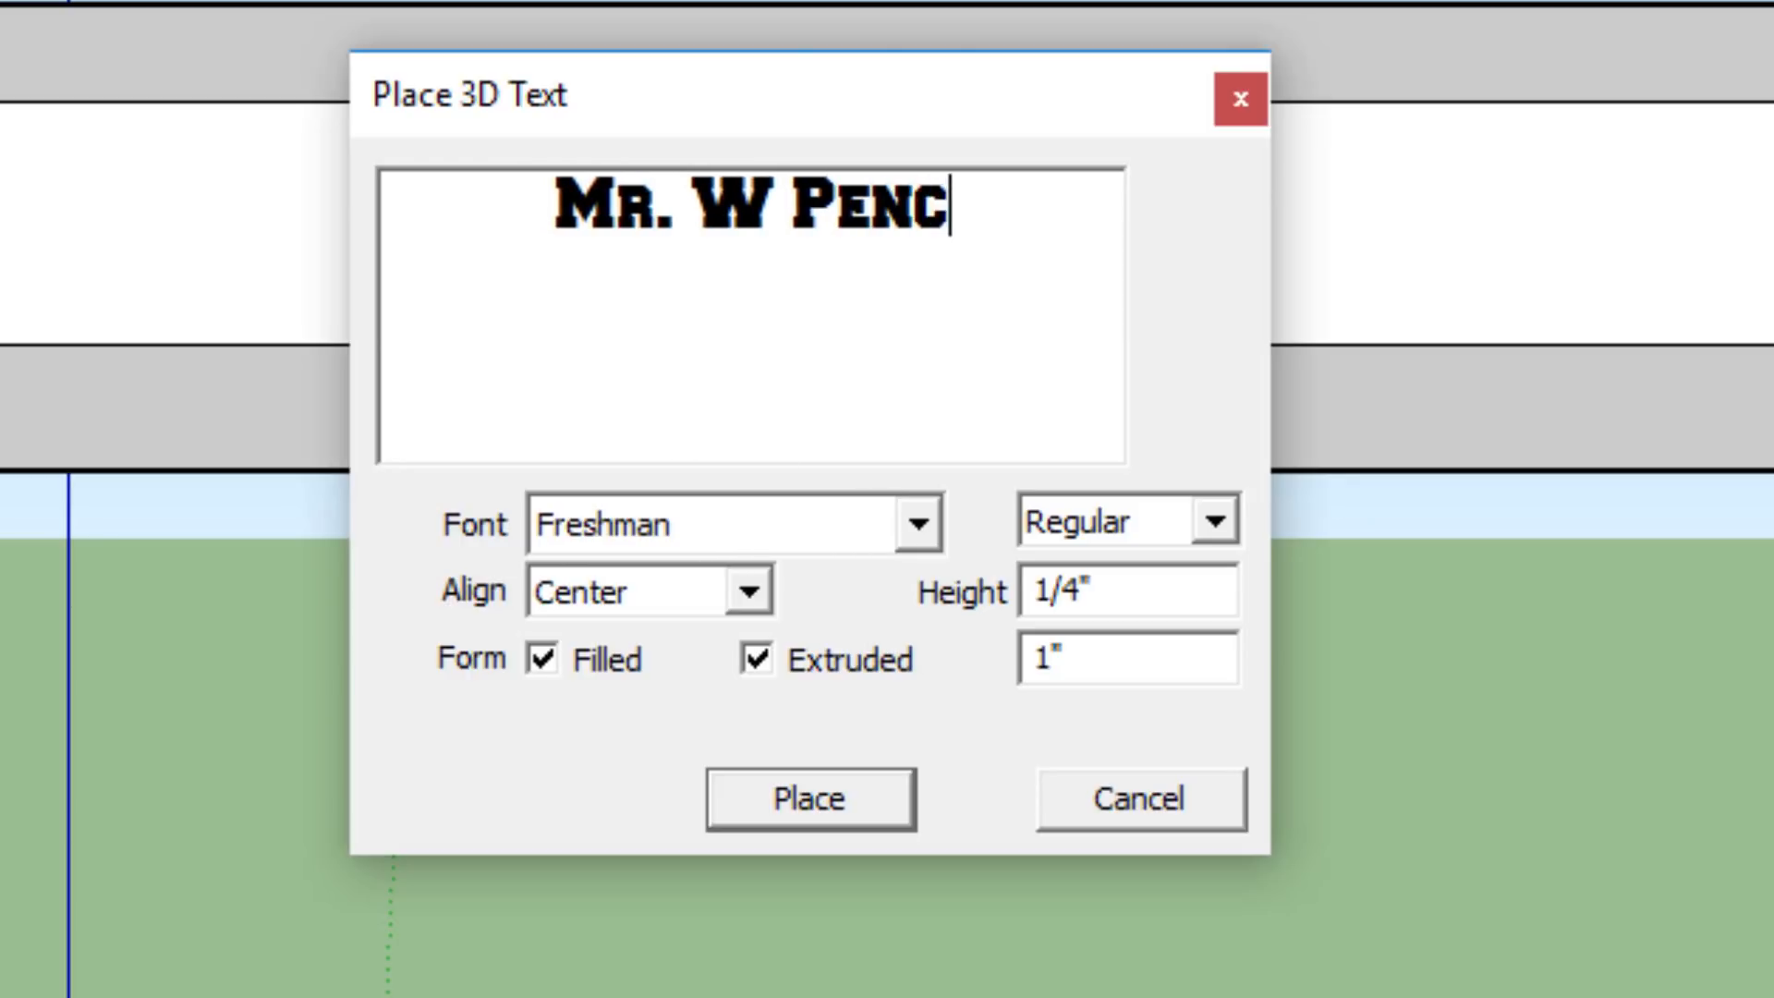
type("il Company")
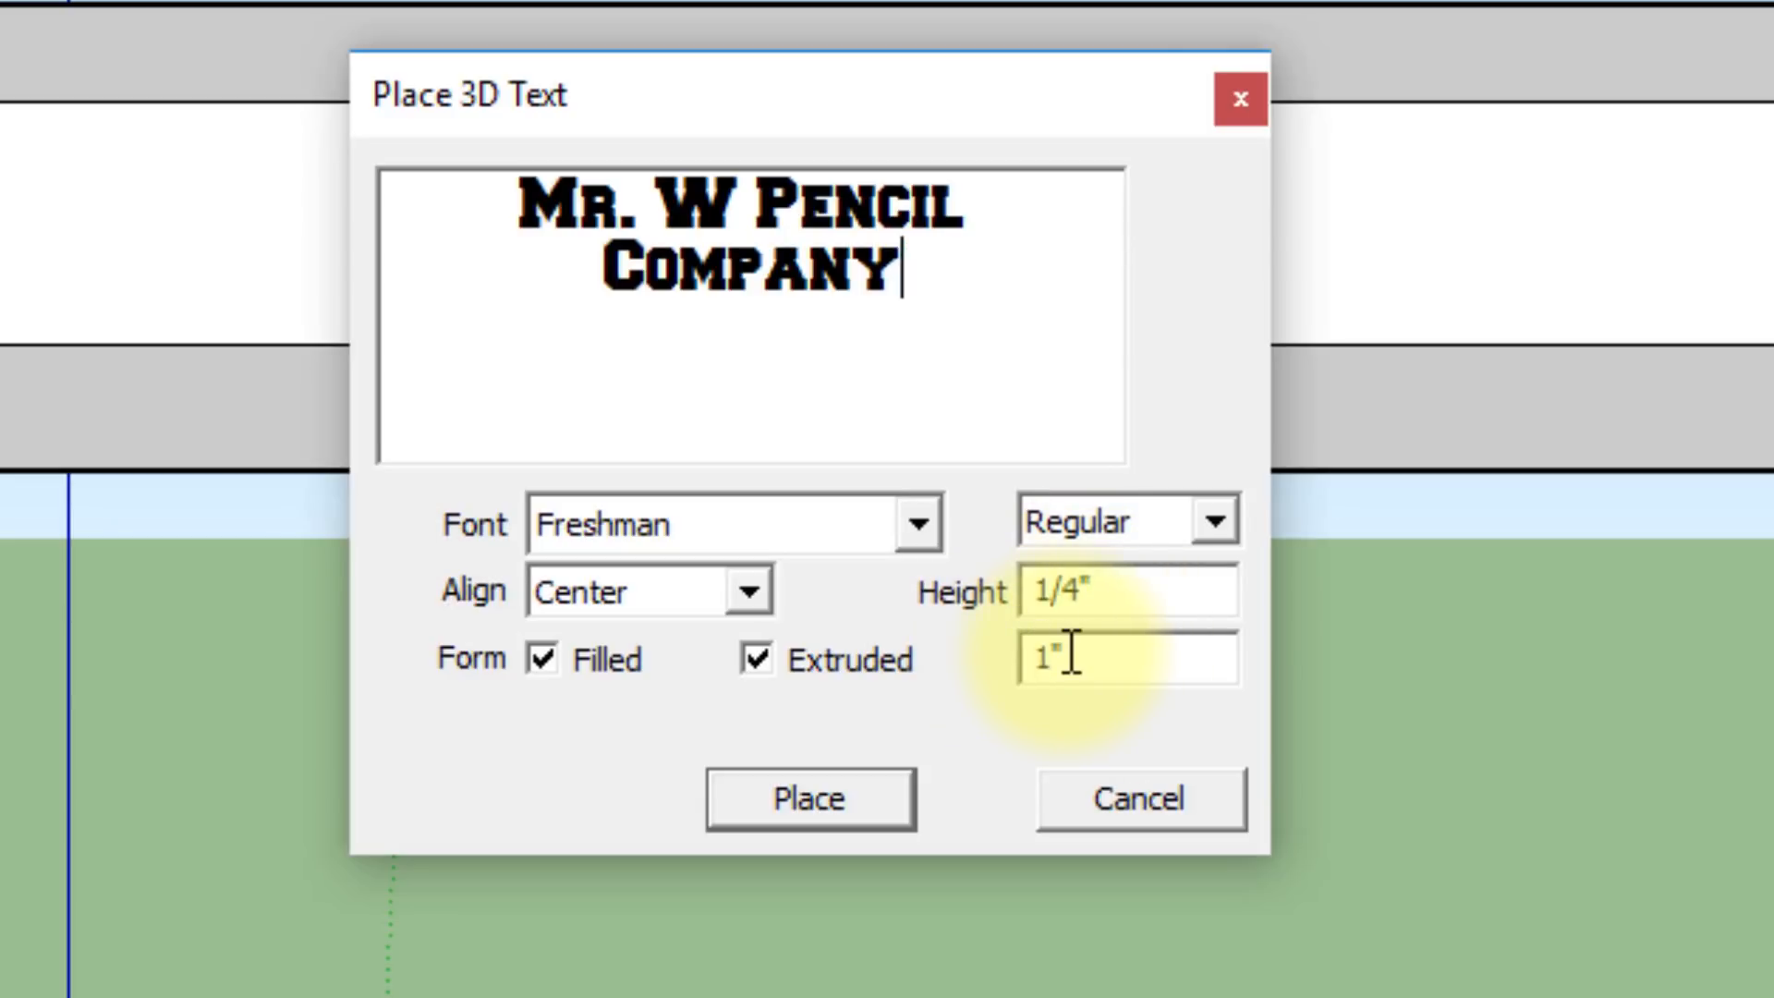
Set the 3D text's extrusion depth to .25 and its font to Garamond
left_click_drag(1070, 654, 1029, 657)
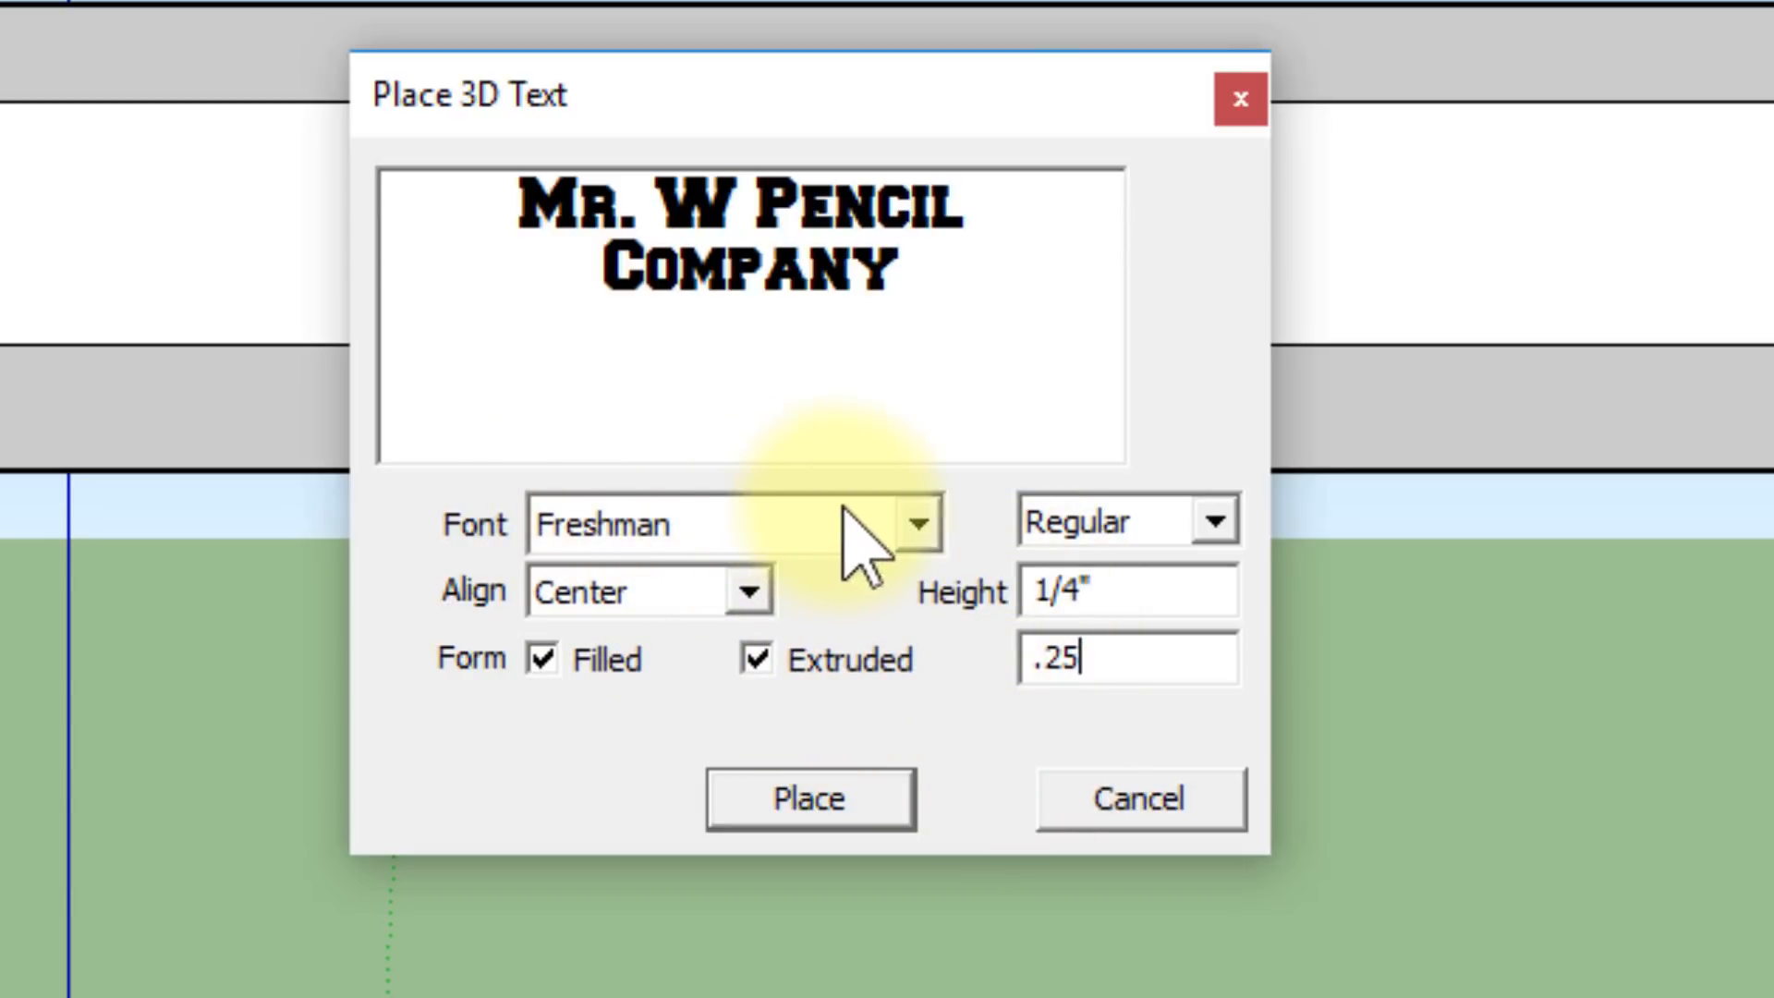
left_click_drag(908, 277, 519, 131)
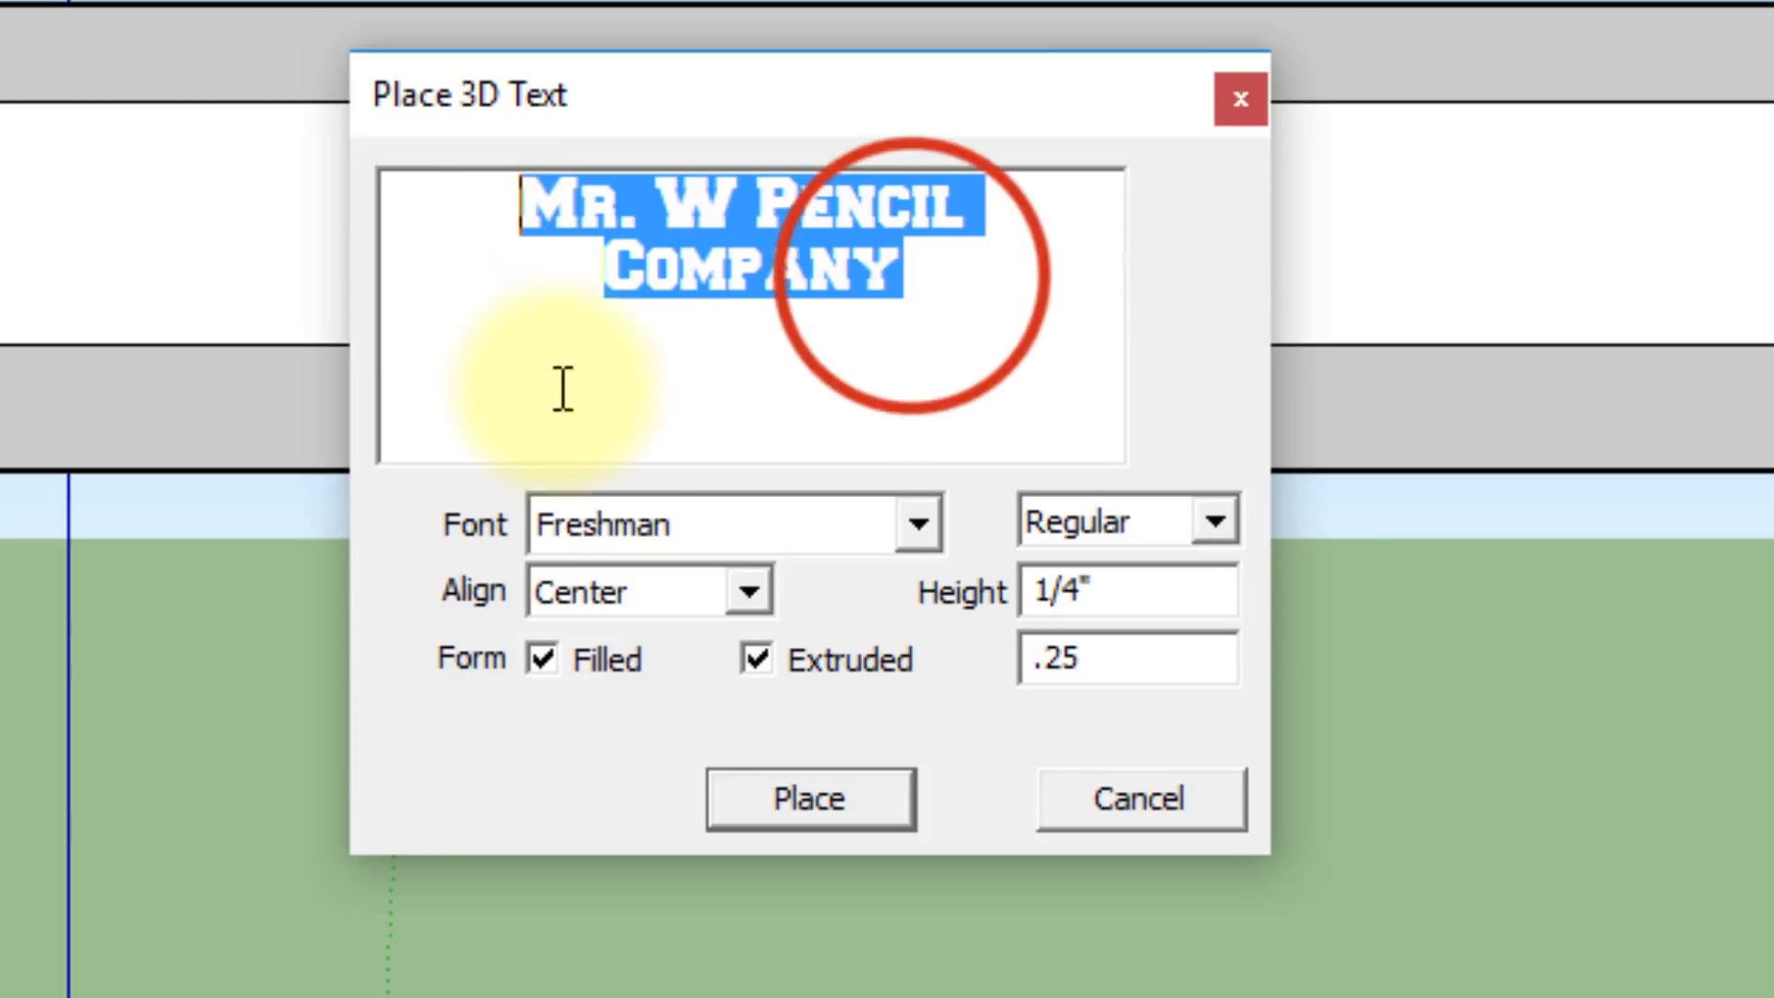
left_click(920, 525)
left_click(691, 795)
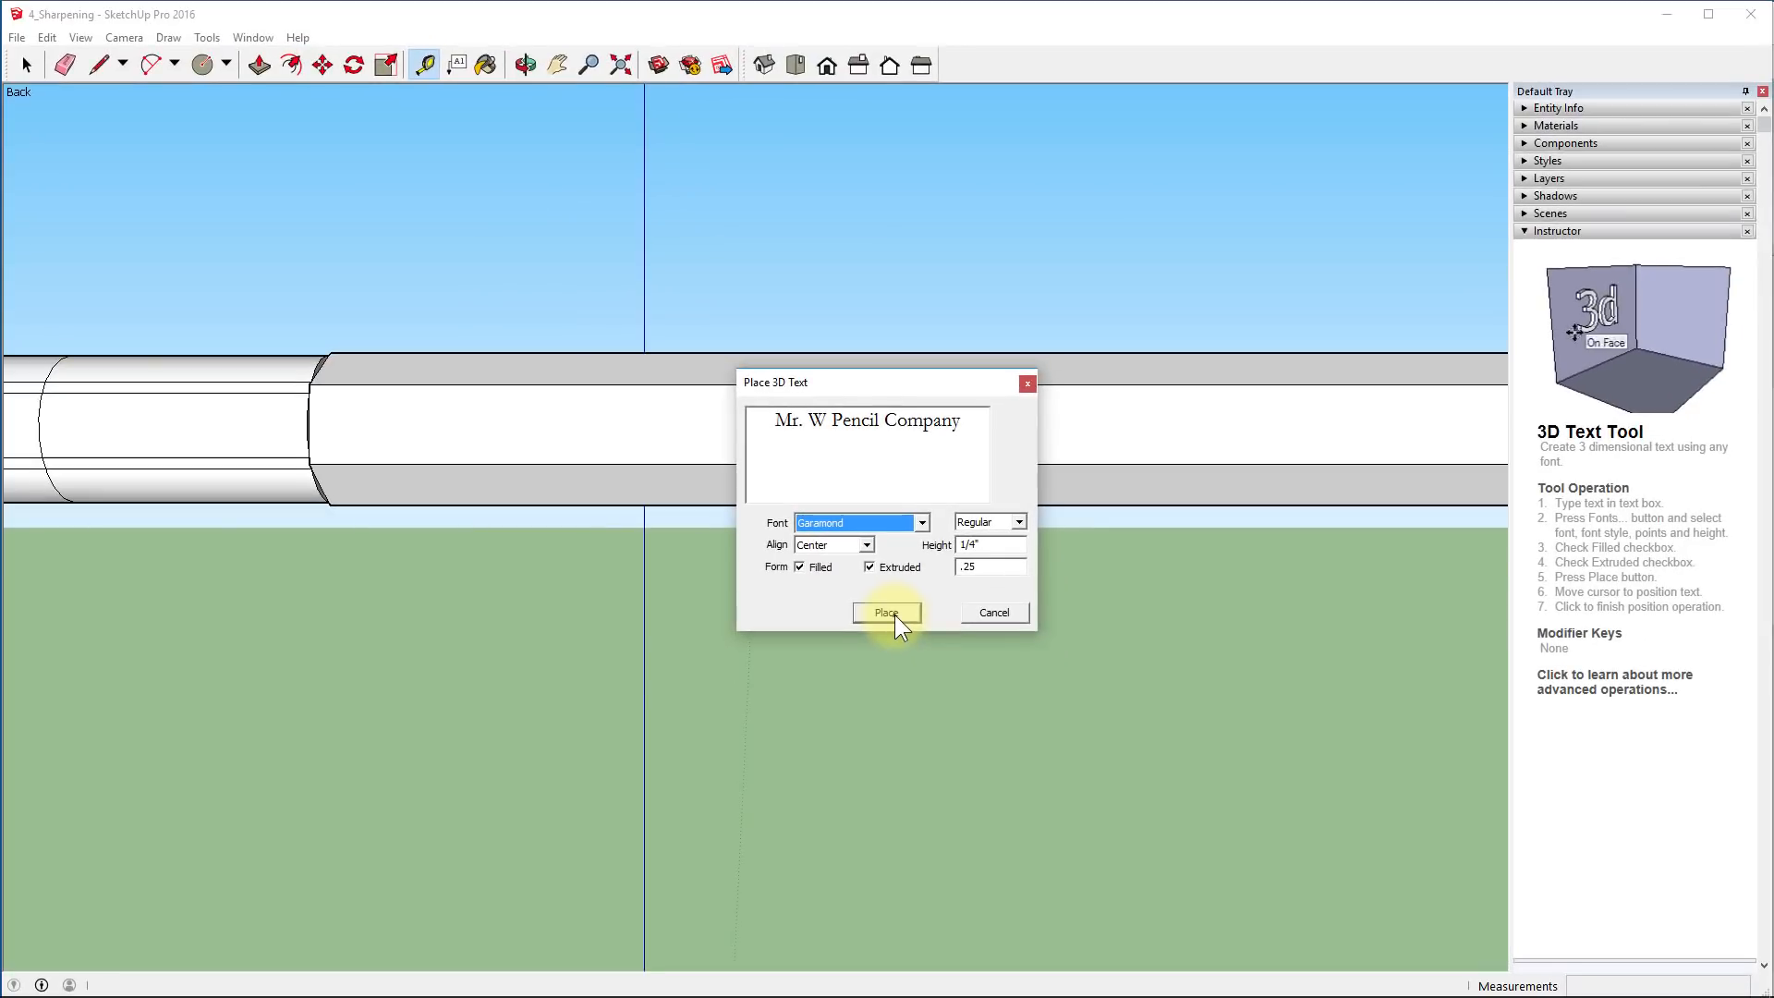
Place the 3D text on the middle facet of the pencil's body
left_click(835, 810)
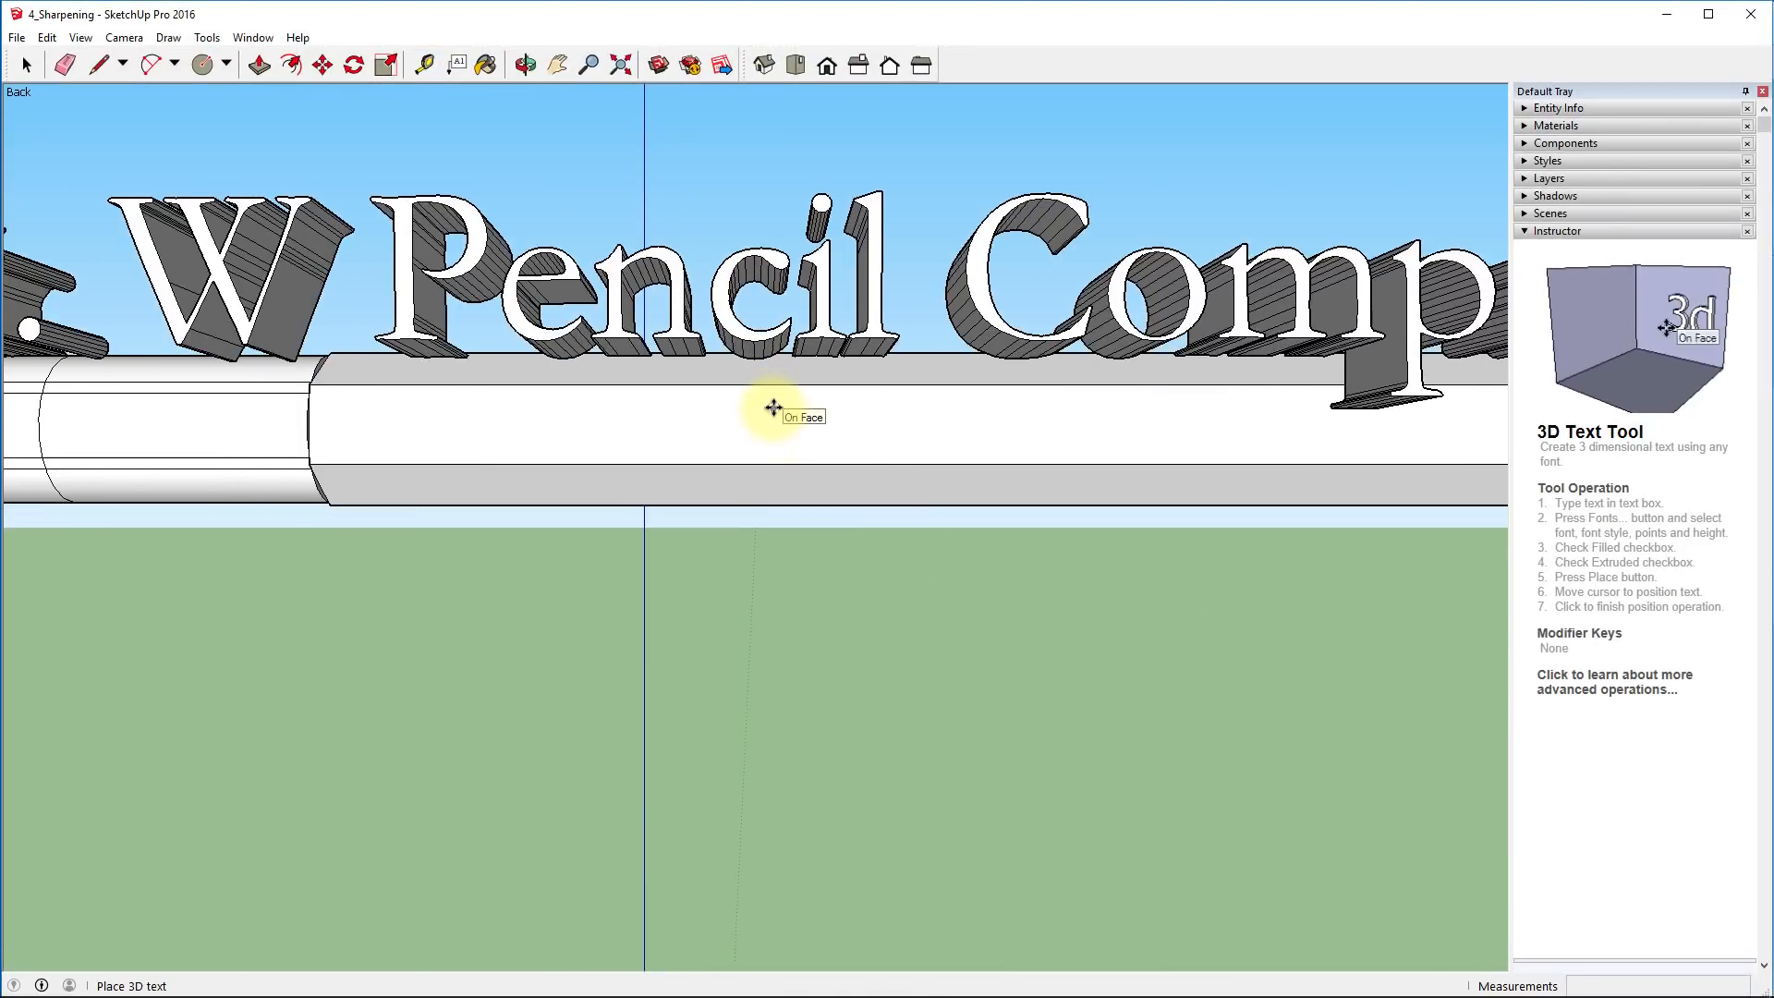
scroll(975, 466, "down", 2)
scroll(971, 462, "down", 2)
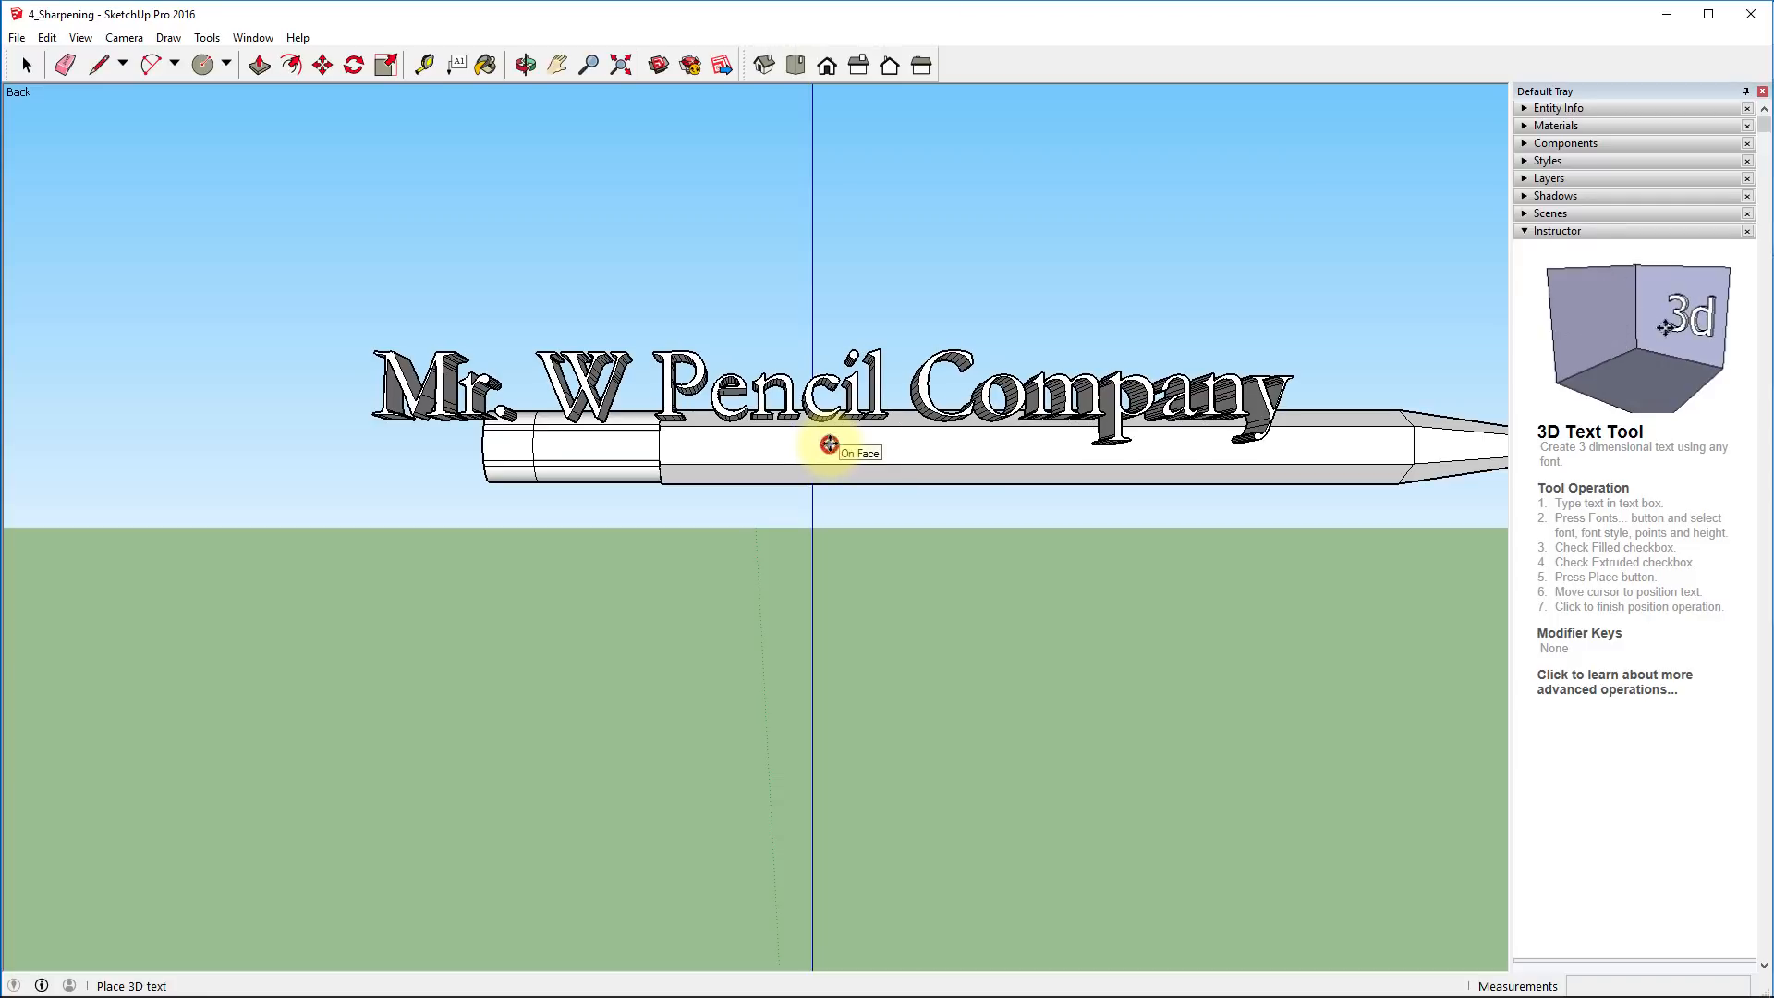
left_click(830, 444)
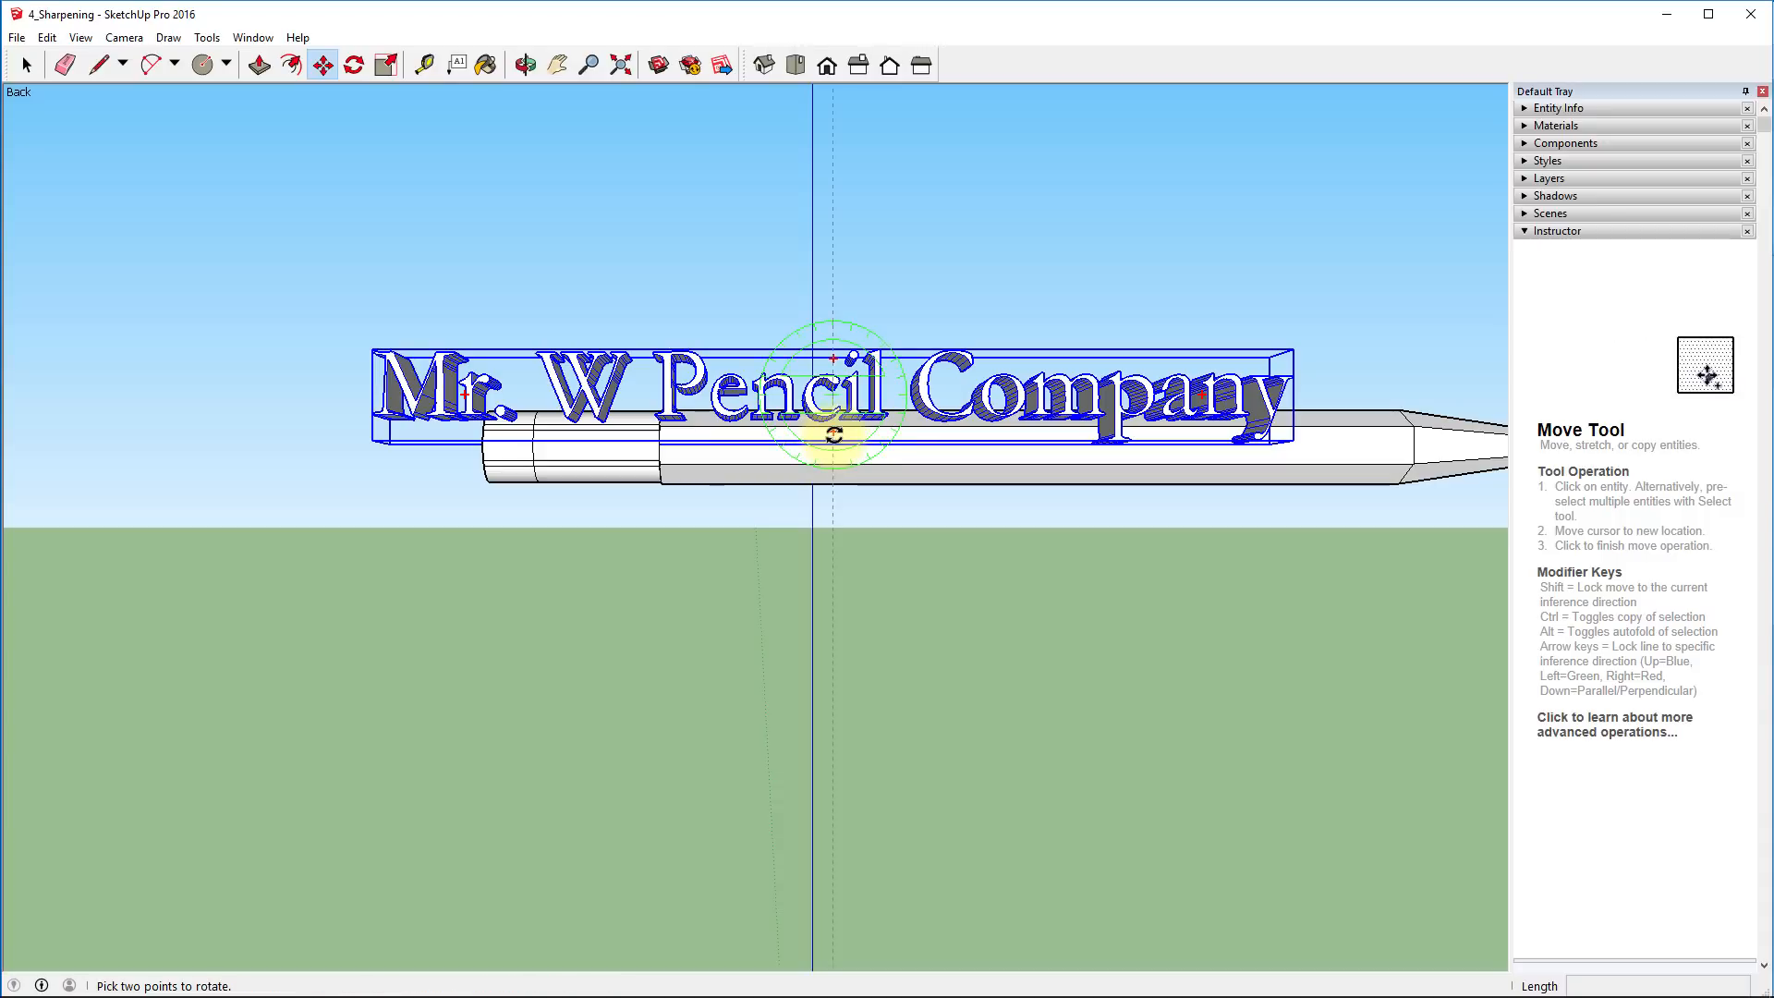
Scale the 3D text uniformly from a corner to about a quarter of its size so it fits within the pencil facet
left_click(382, 62)
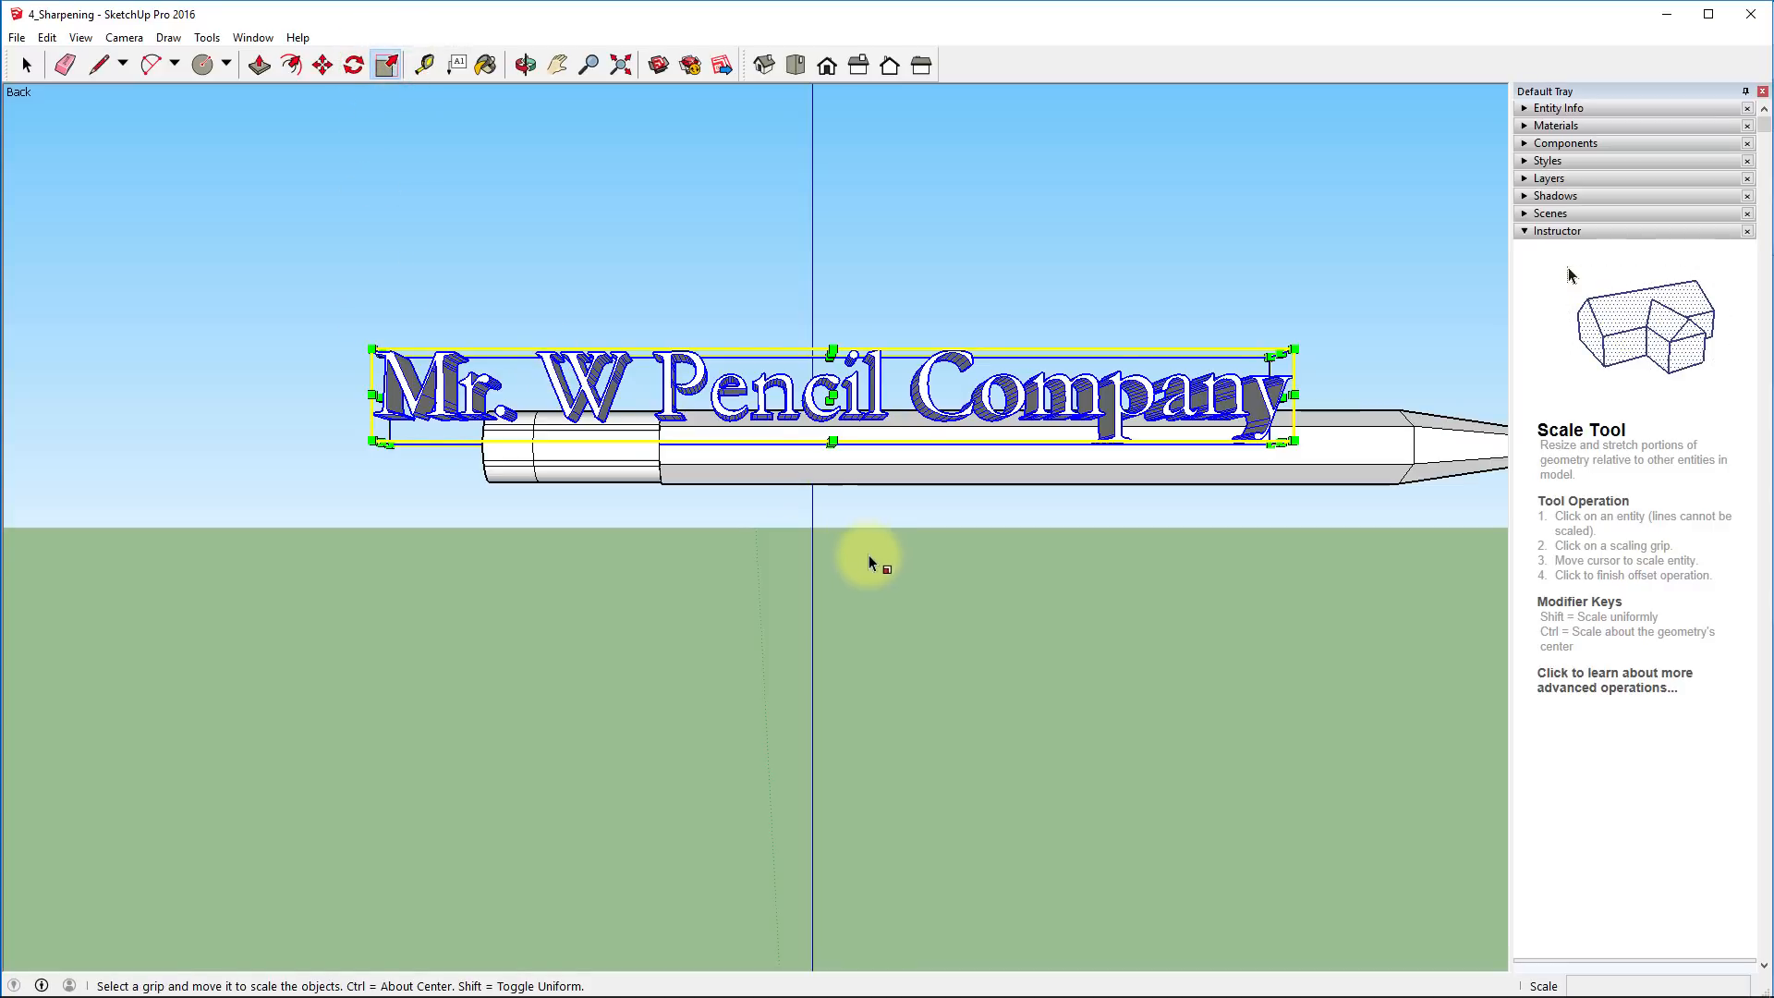
middle_click_drag(958, 580, 773, 792)
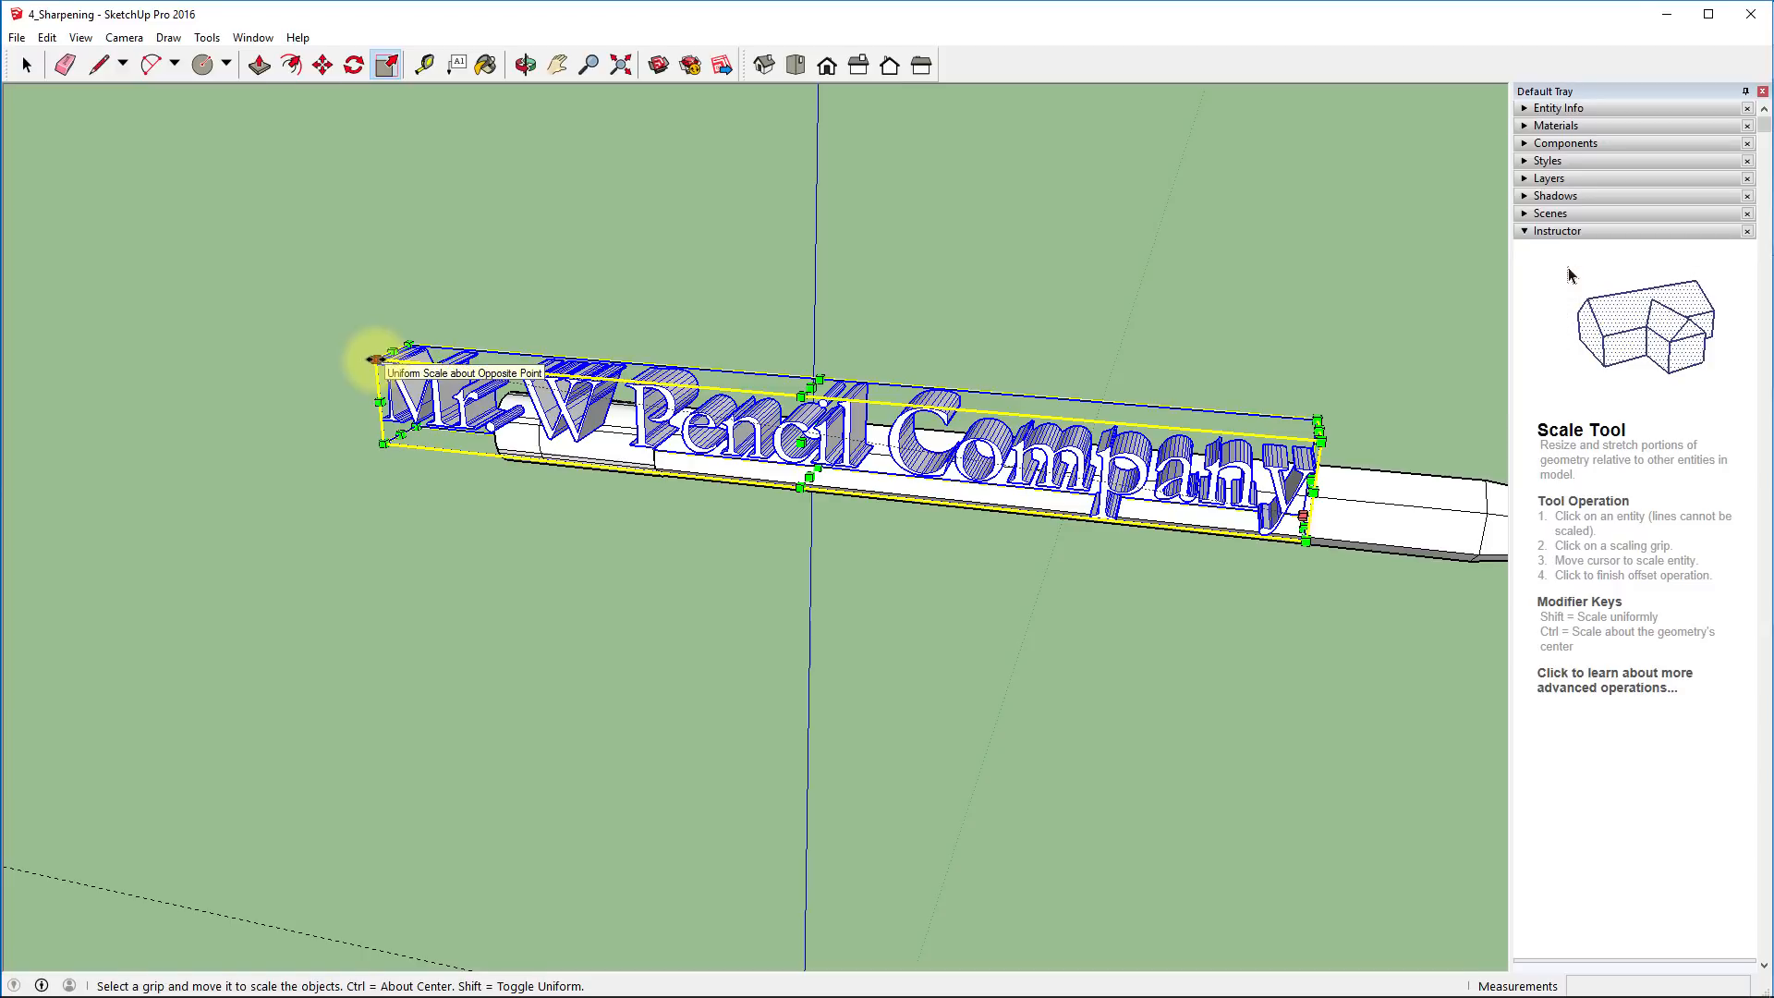
left_click(374, 358)
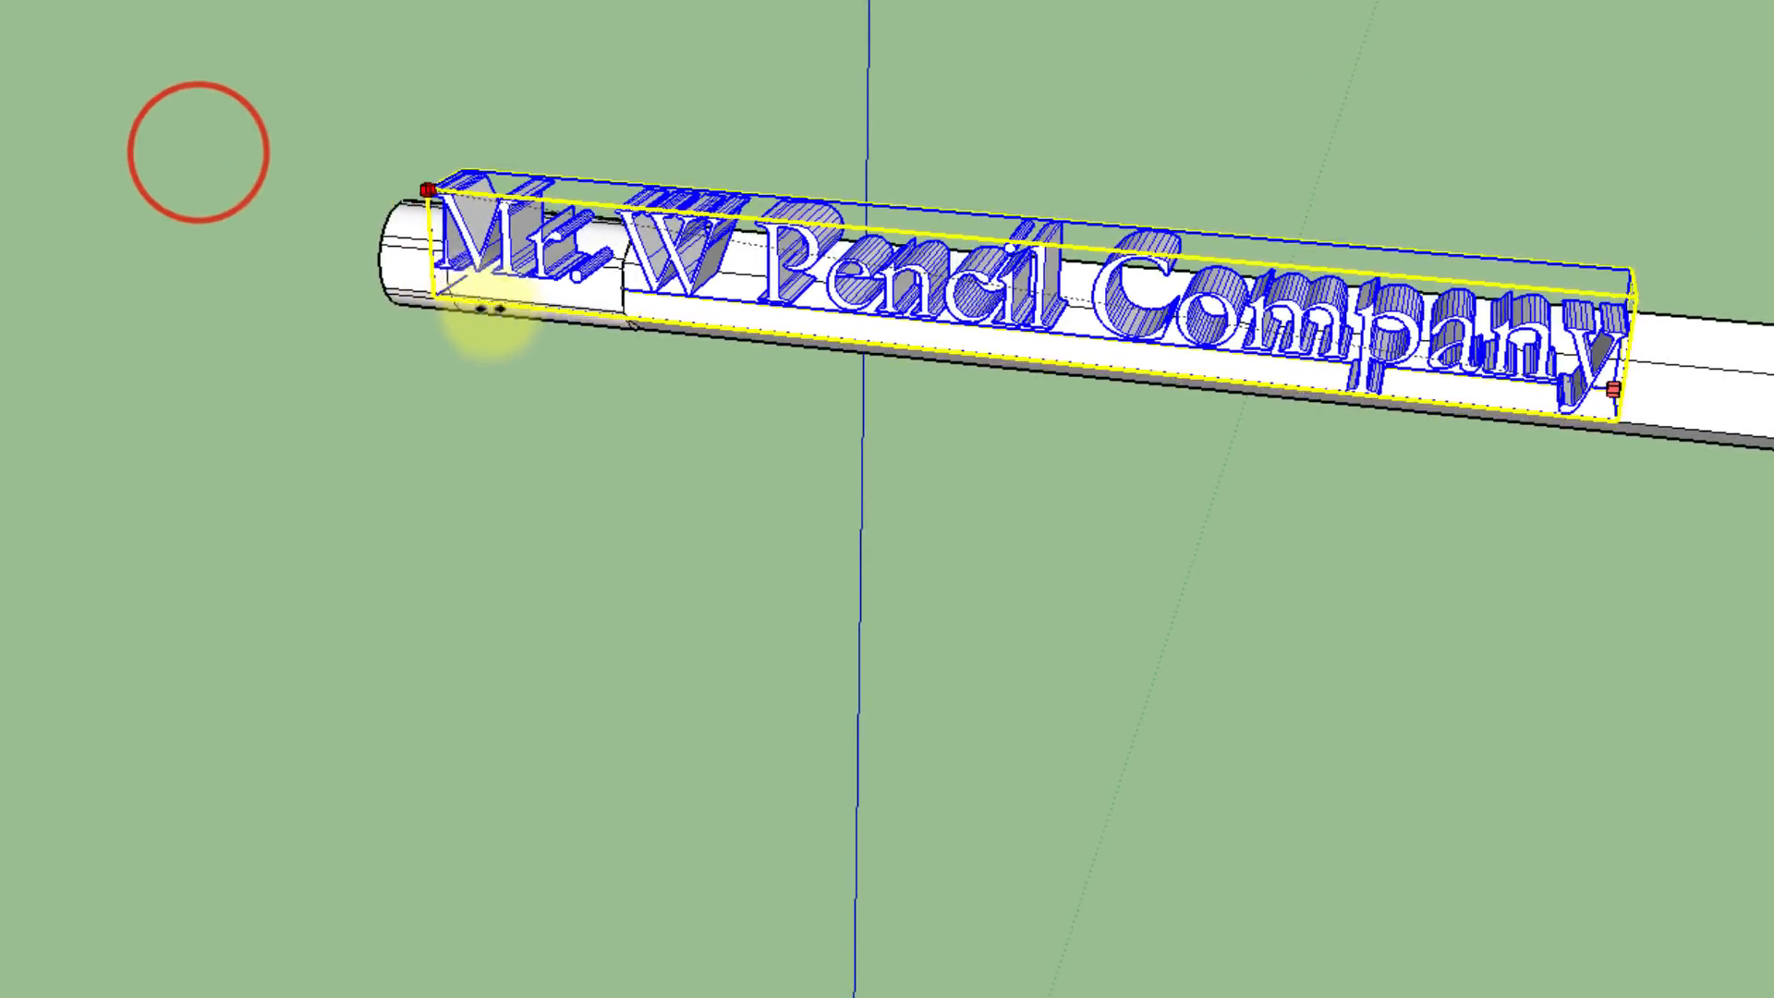
mouse_move(1116, 434)
left_mouse_down()
mouse_move(1359, 428)
mouse_move(1303, 435)
left_mouse_up()
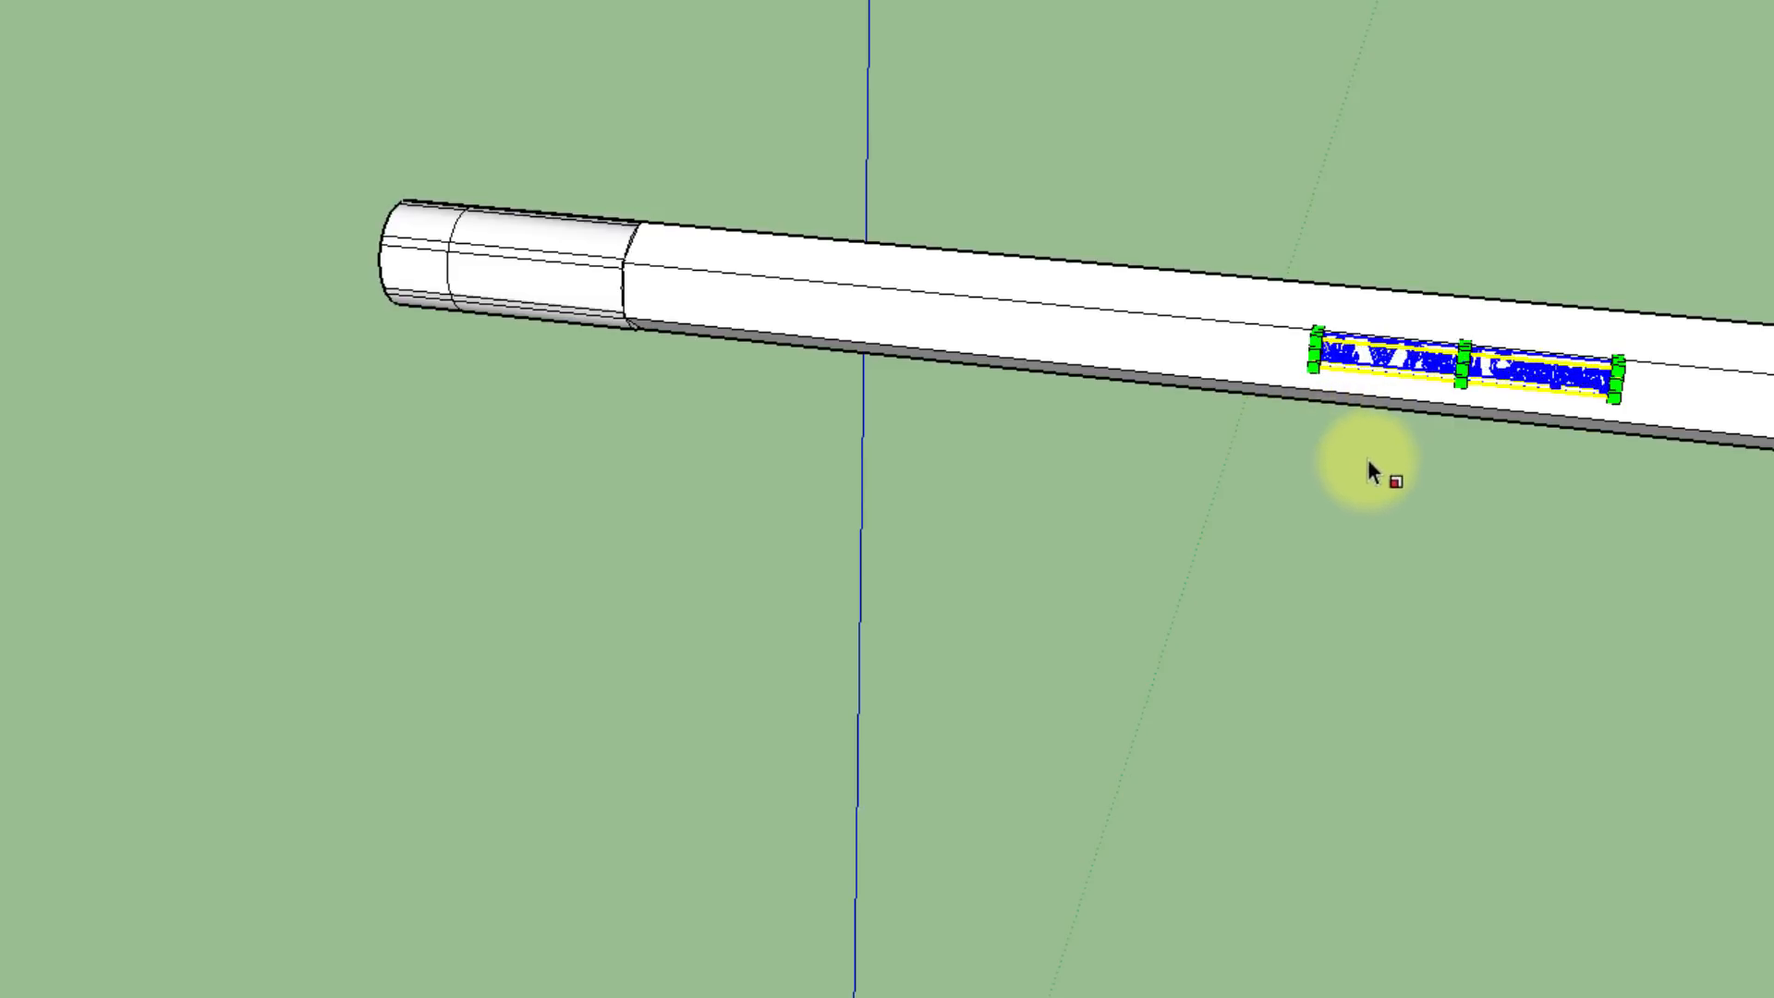
Move the text along the pencil's facet towards the eraser end, just beyond the ferrule
middle_click_drag(1458, 491, 1654, 309)
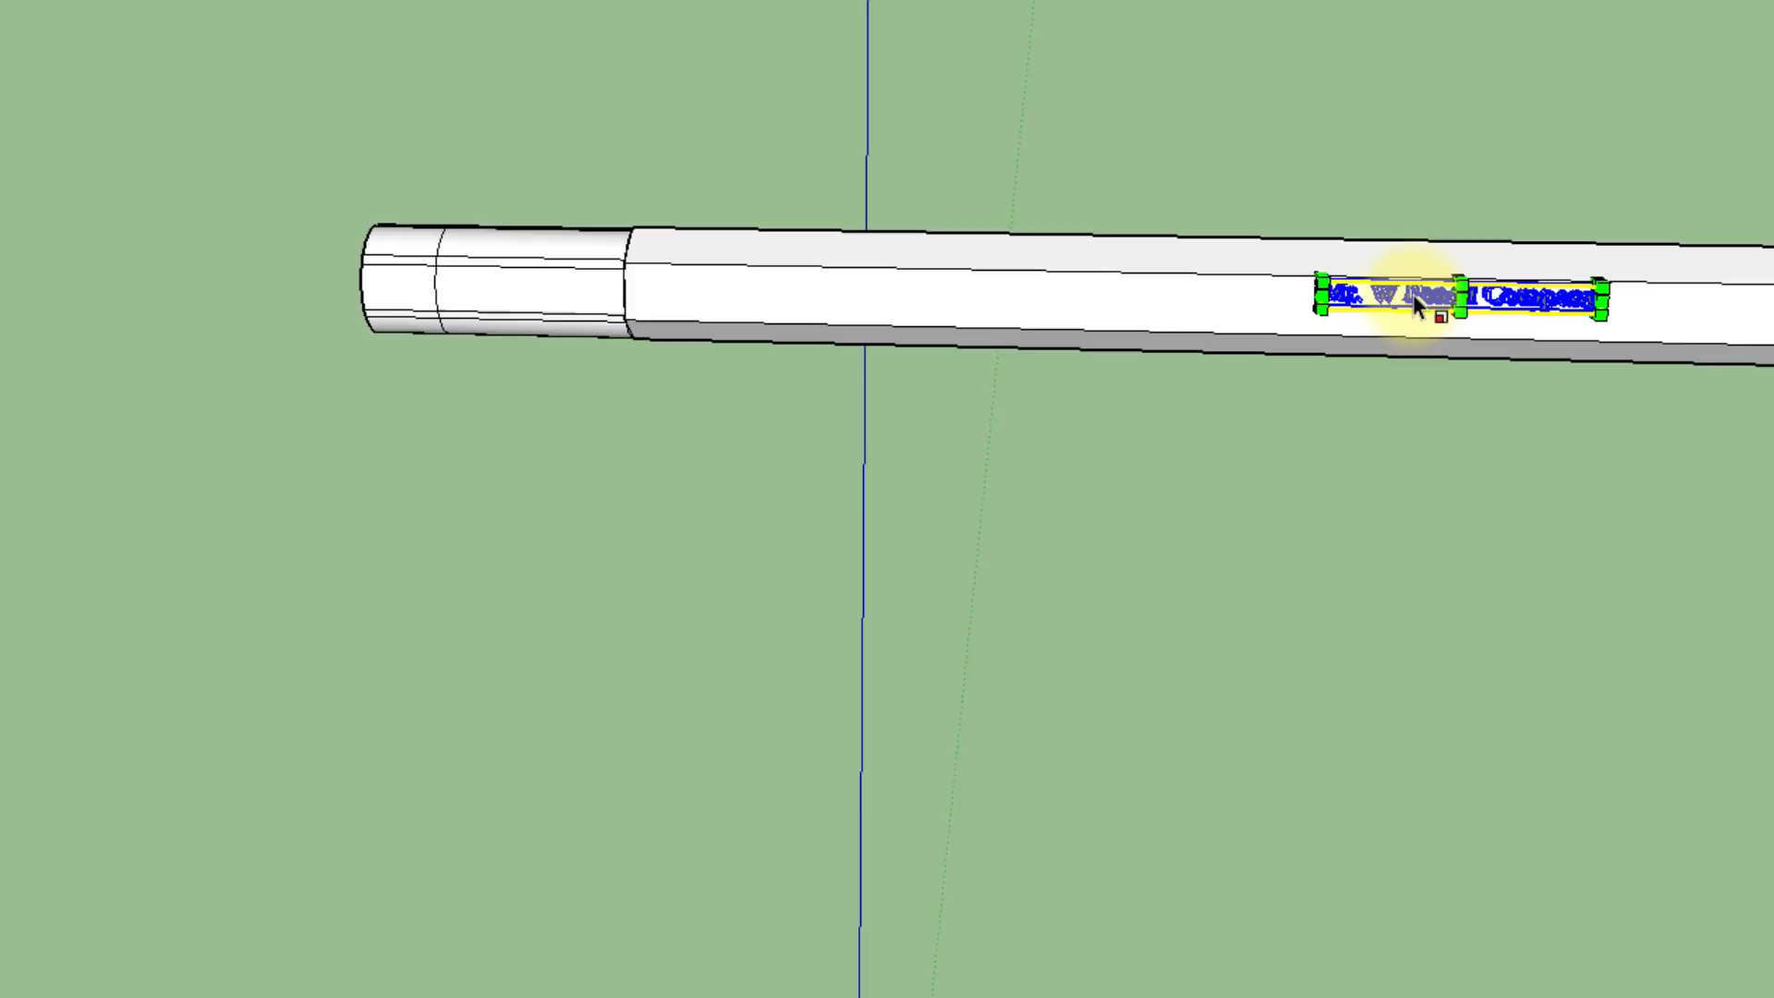
key("m")
left_click_drag(1406, 158, 1300, 145)
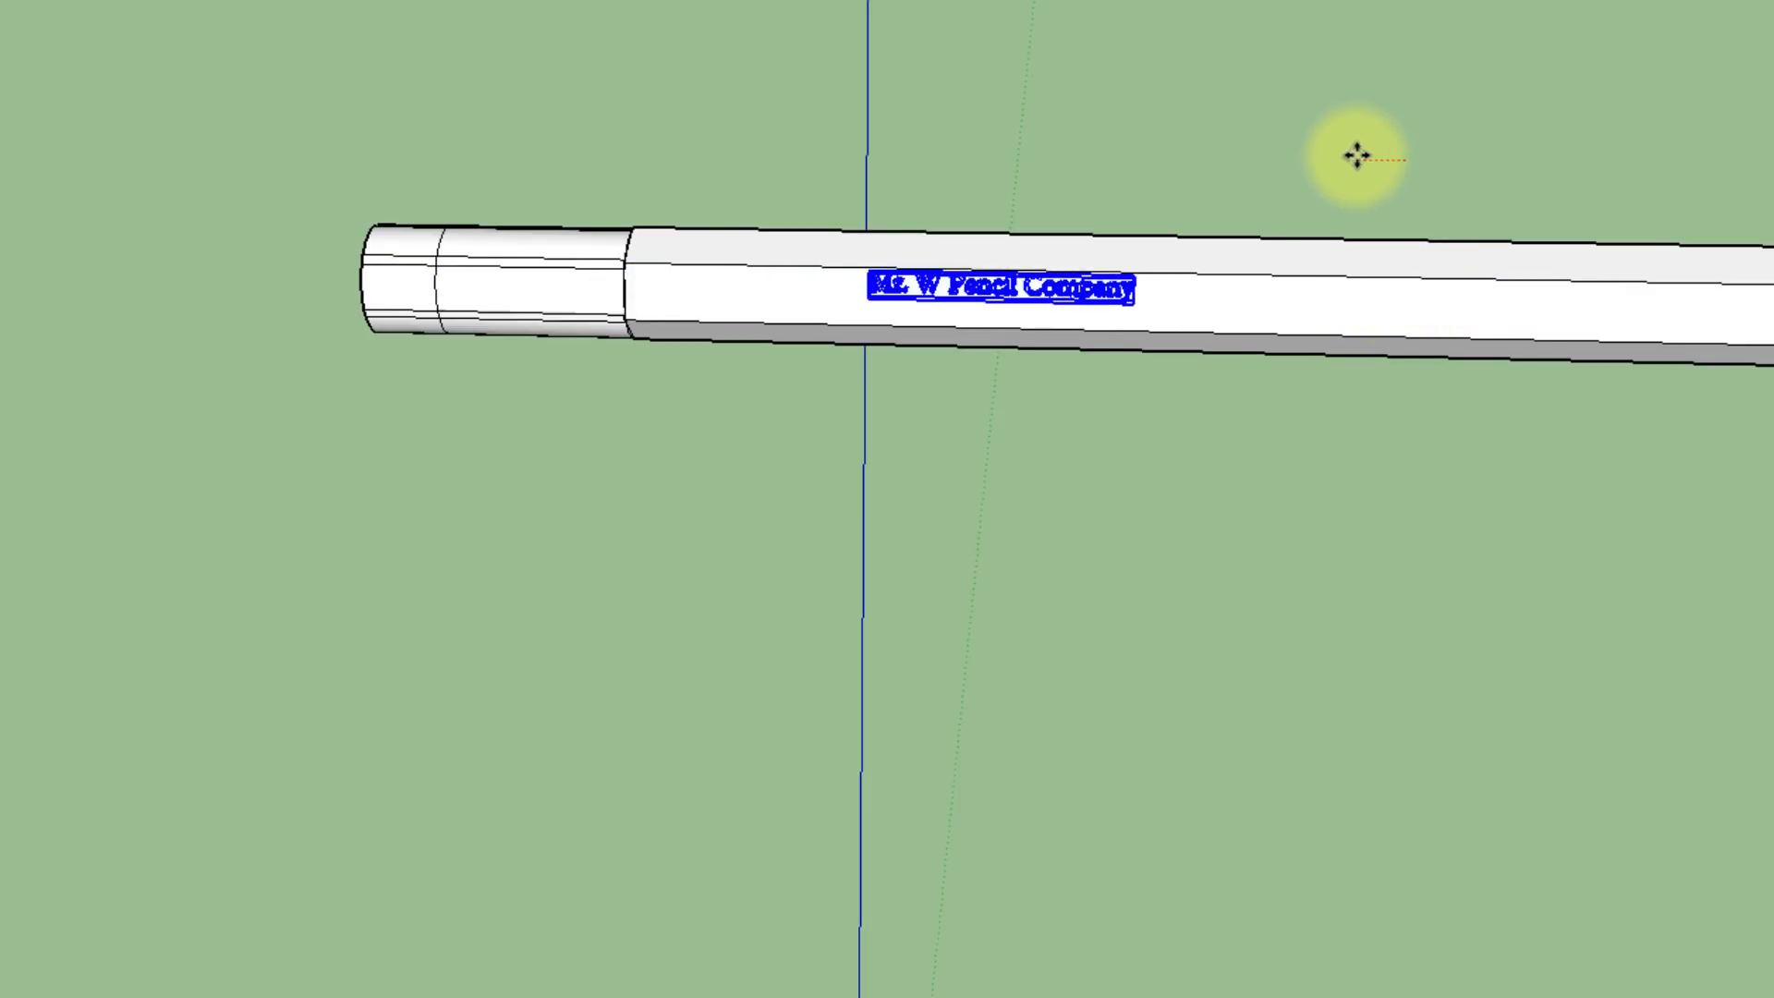
left_click(1339, 162)
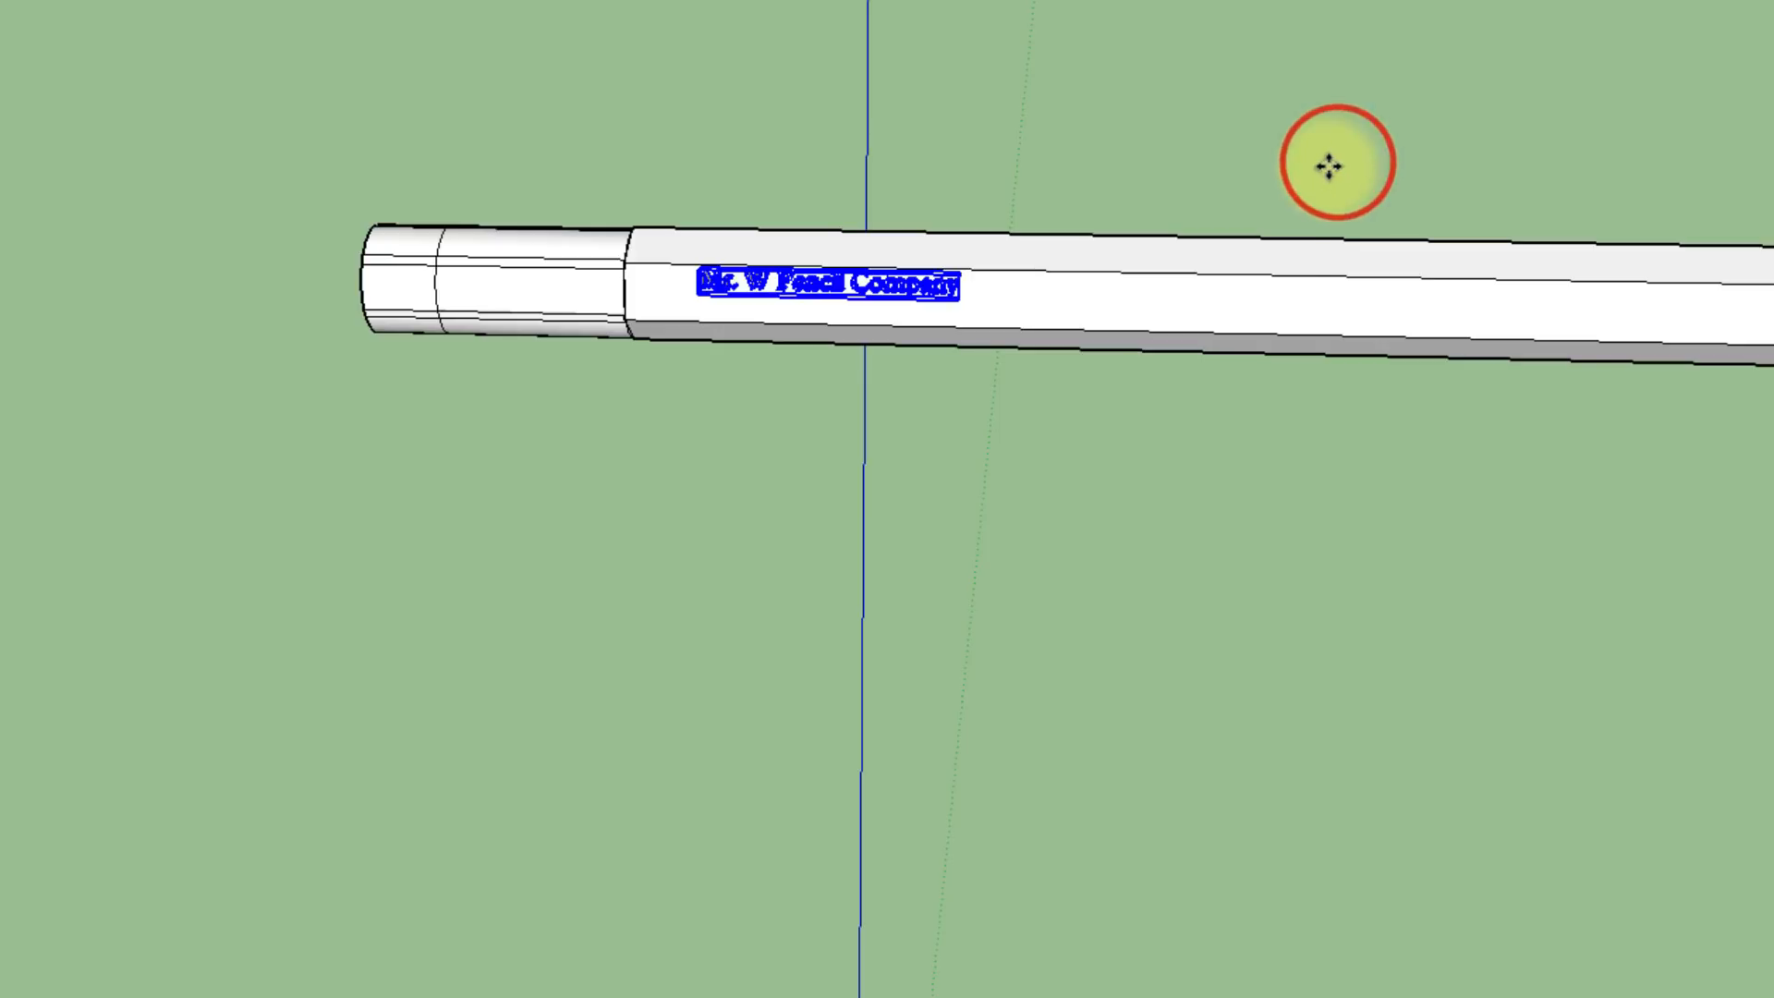
Try to scale only the lettering's thickness down flat against the facet, and undo it
middle_click_drag(1017, 315, 927, 586)
scroll(755, 143, "up", 8)
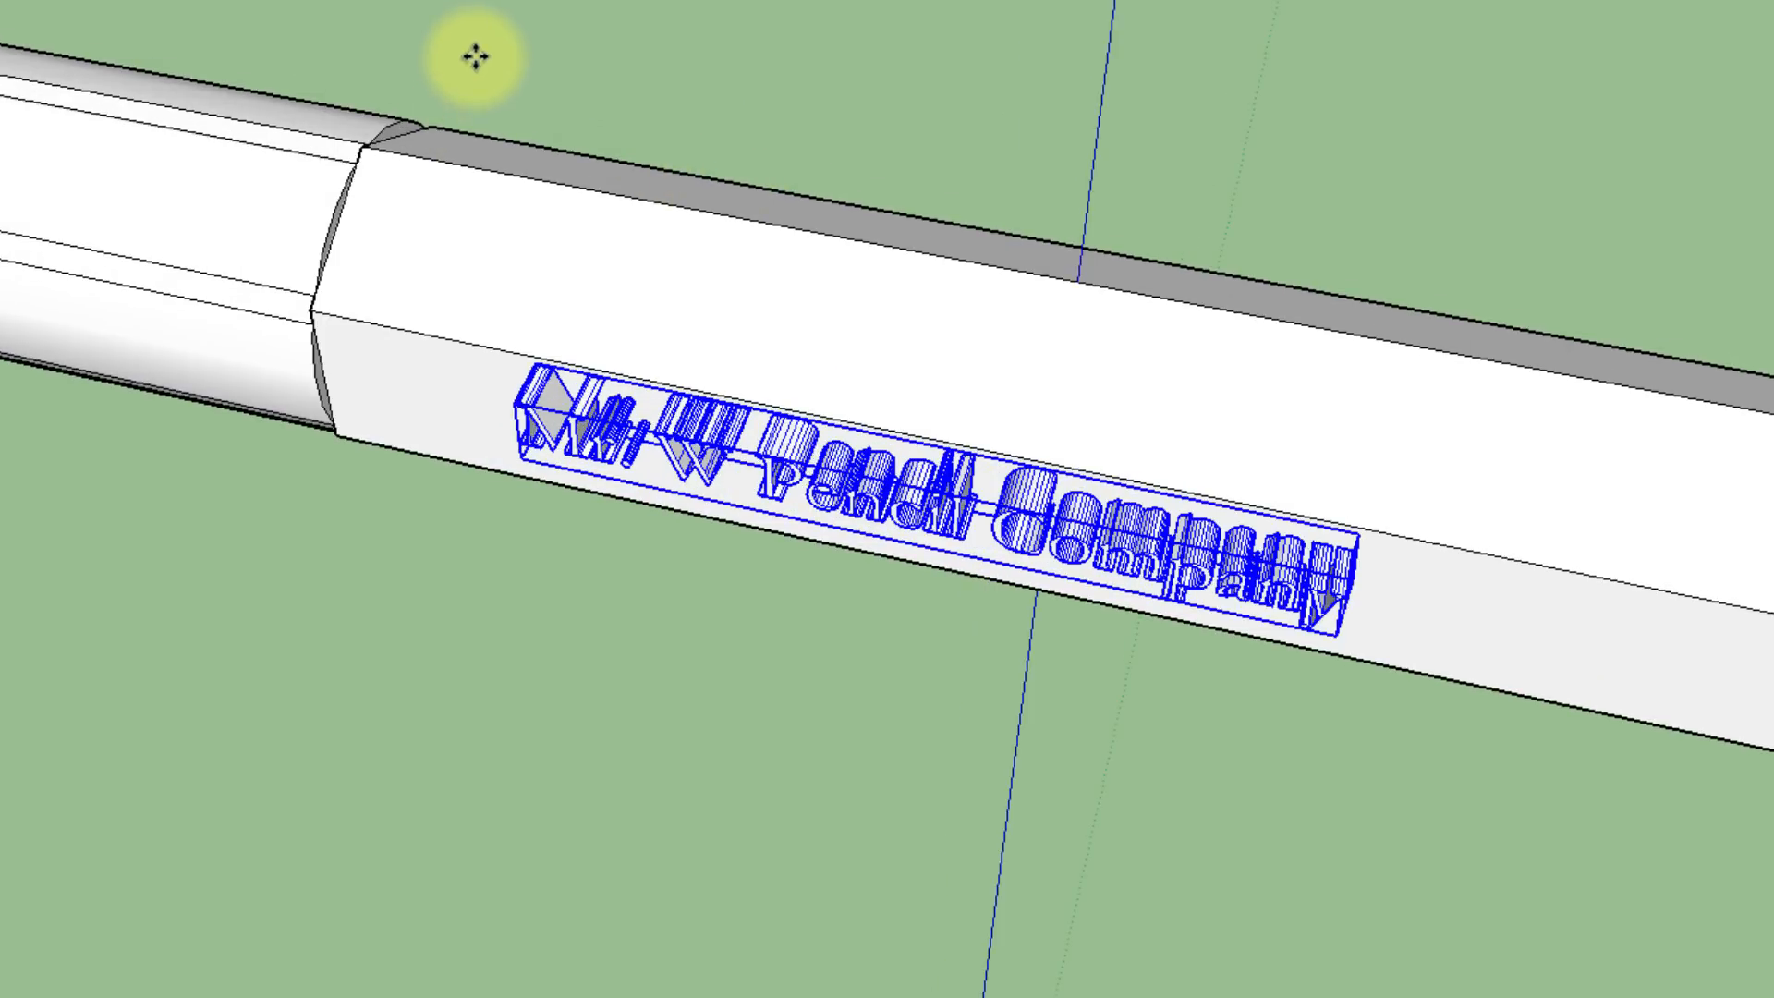
key("s")
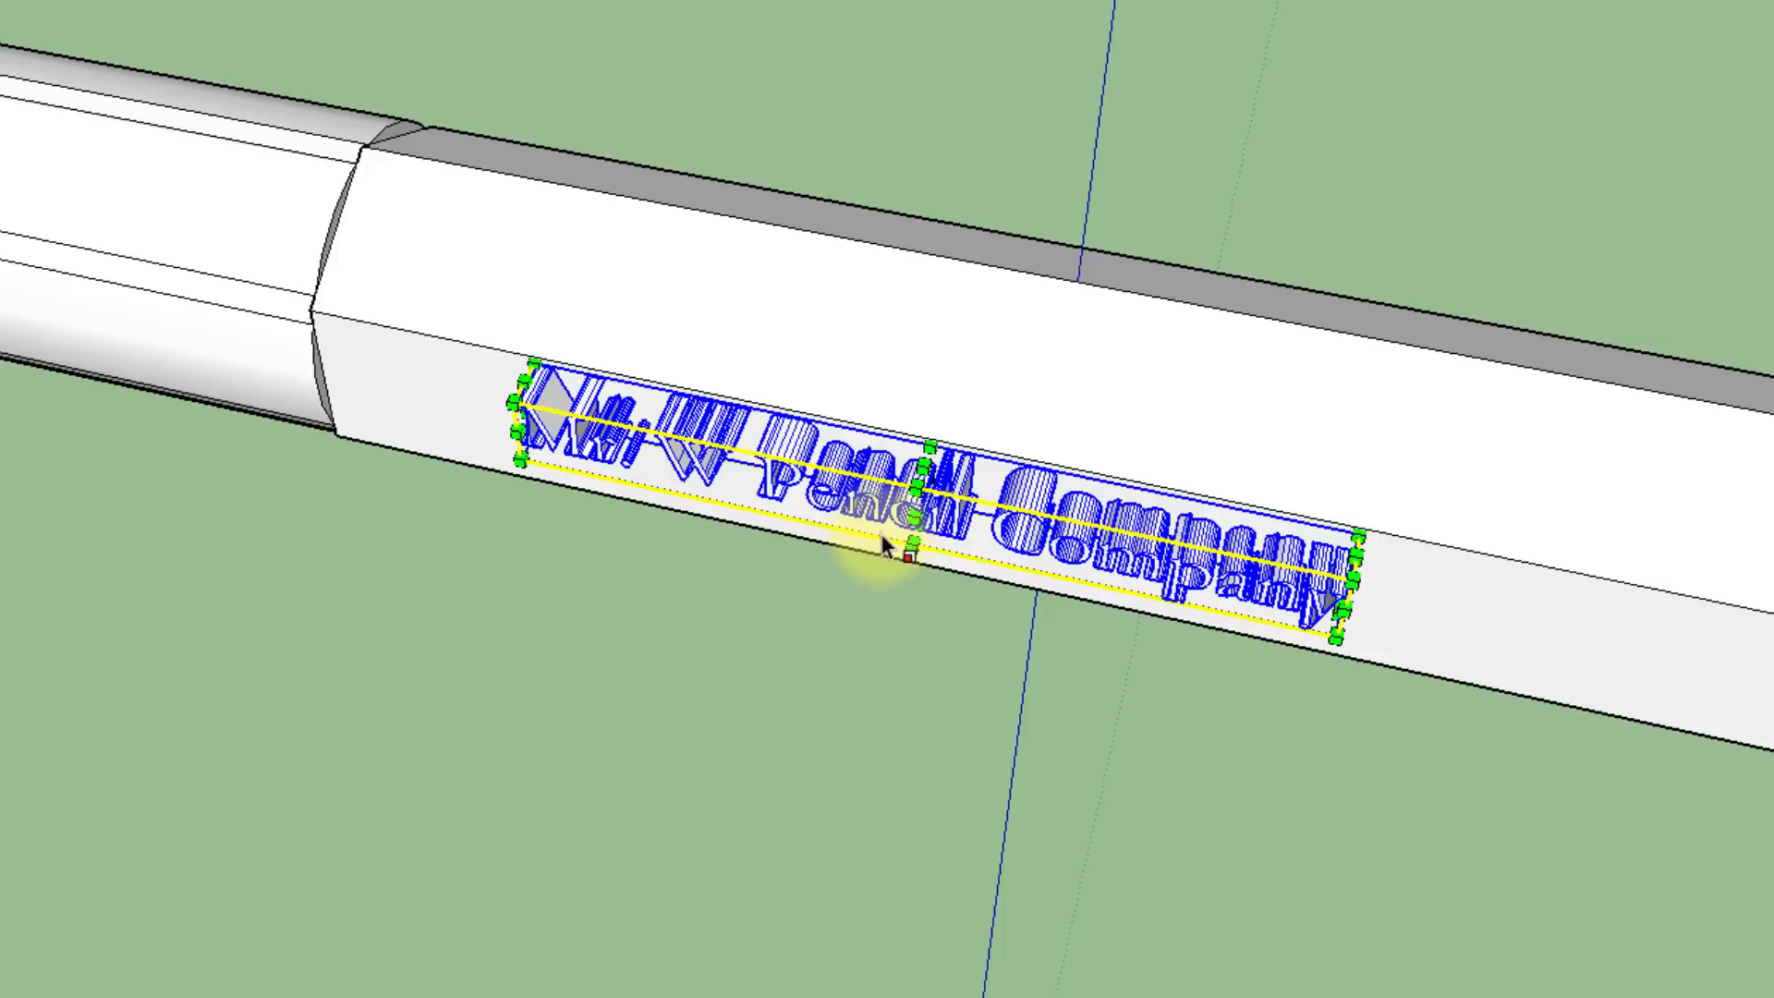
scroll(883, 546, "up", 3)
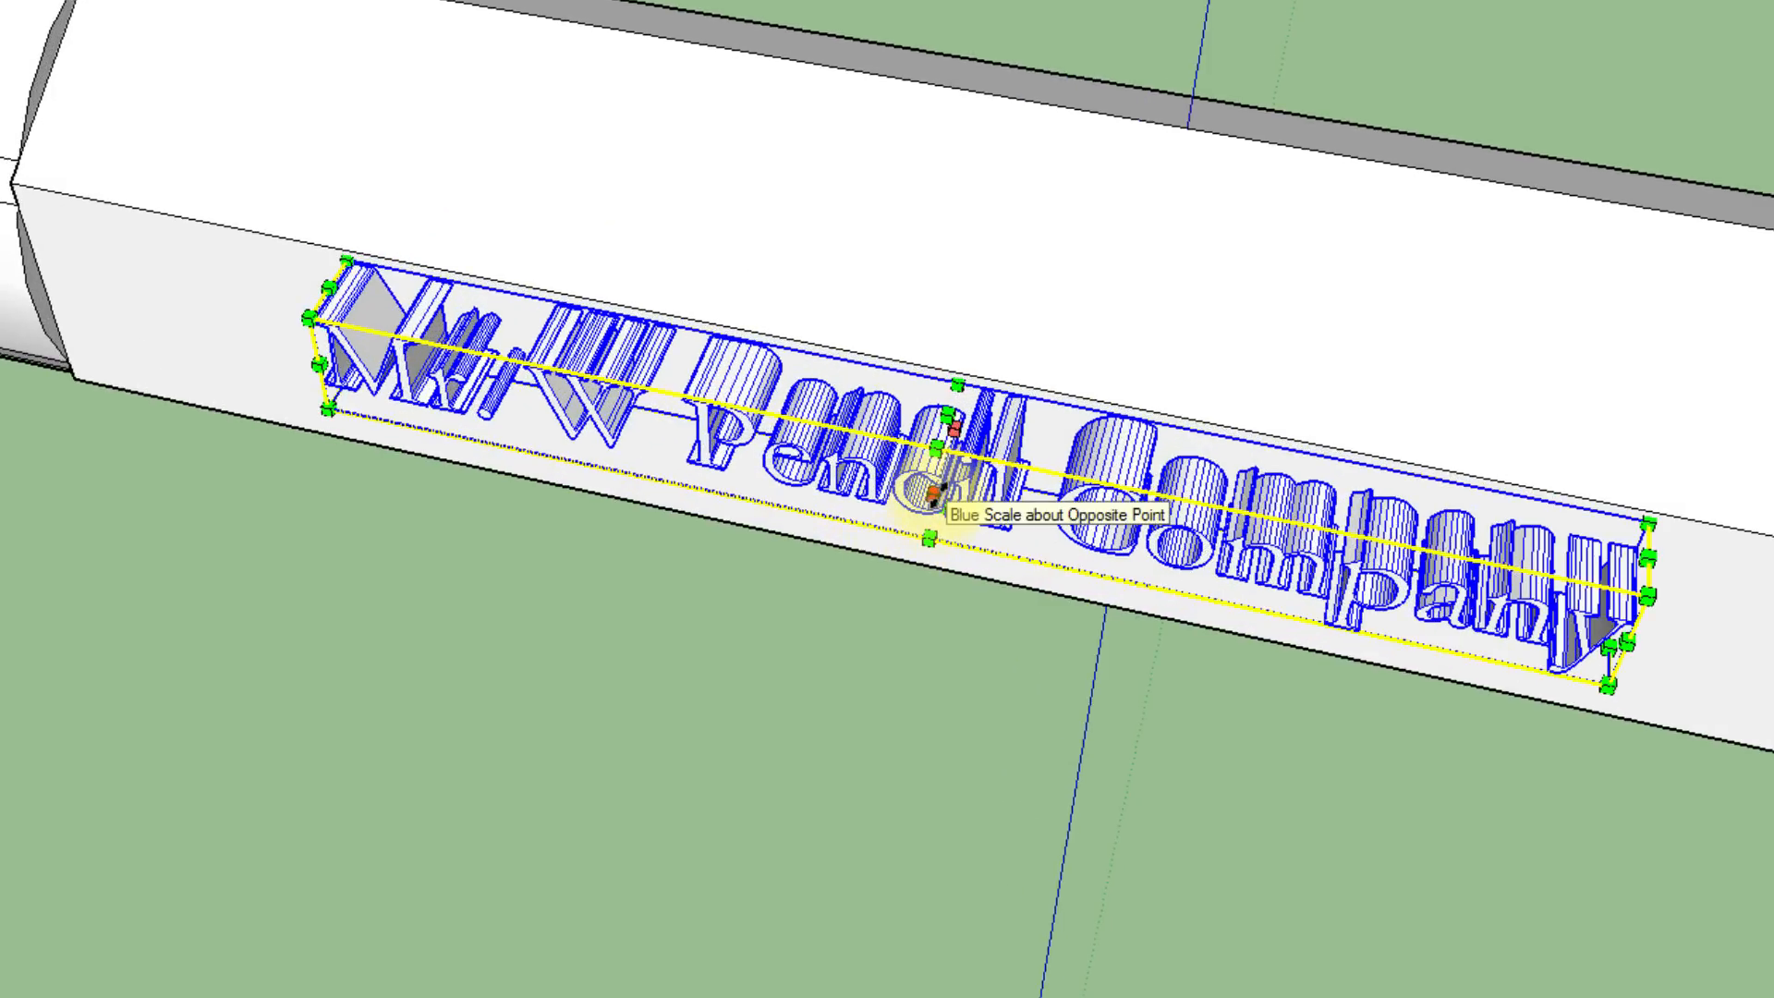
mouse_move(934, 496)
left_mouse_down()
mouse_move(943, 445)
mouse_move(1020, 342)
mouse_move(941, 470)
left_mouse_up()
left_click(955, 431)
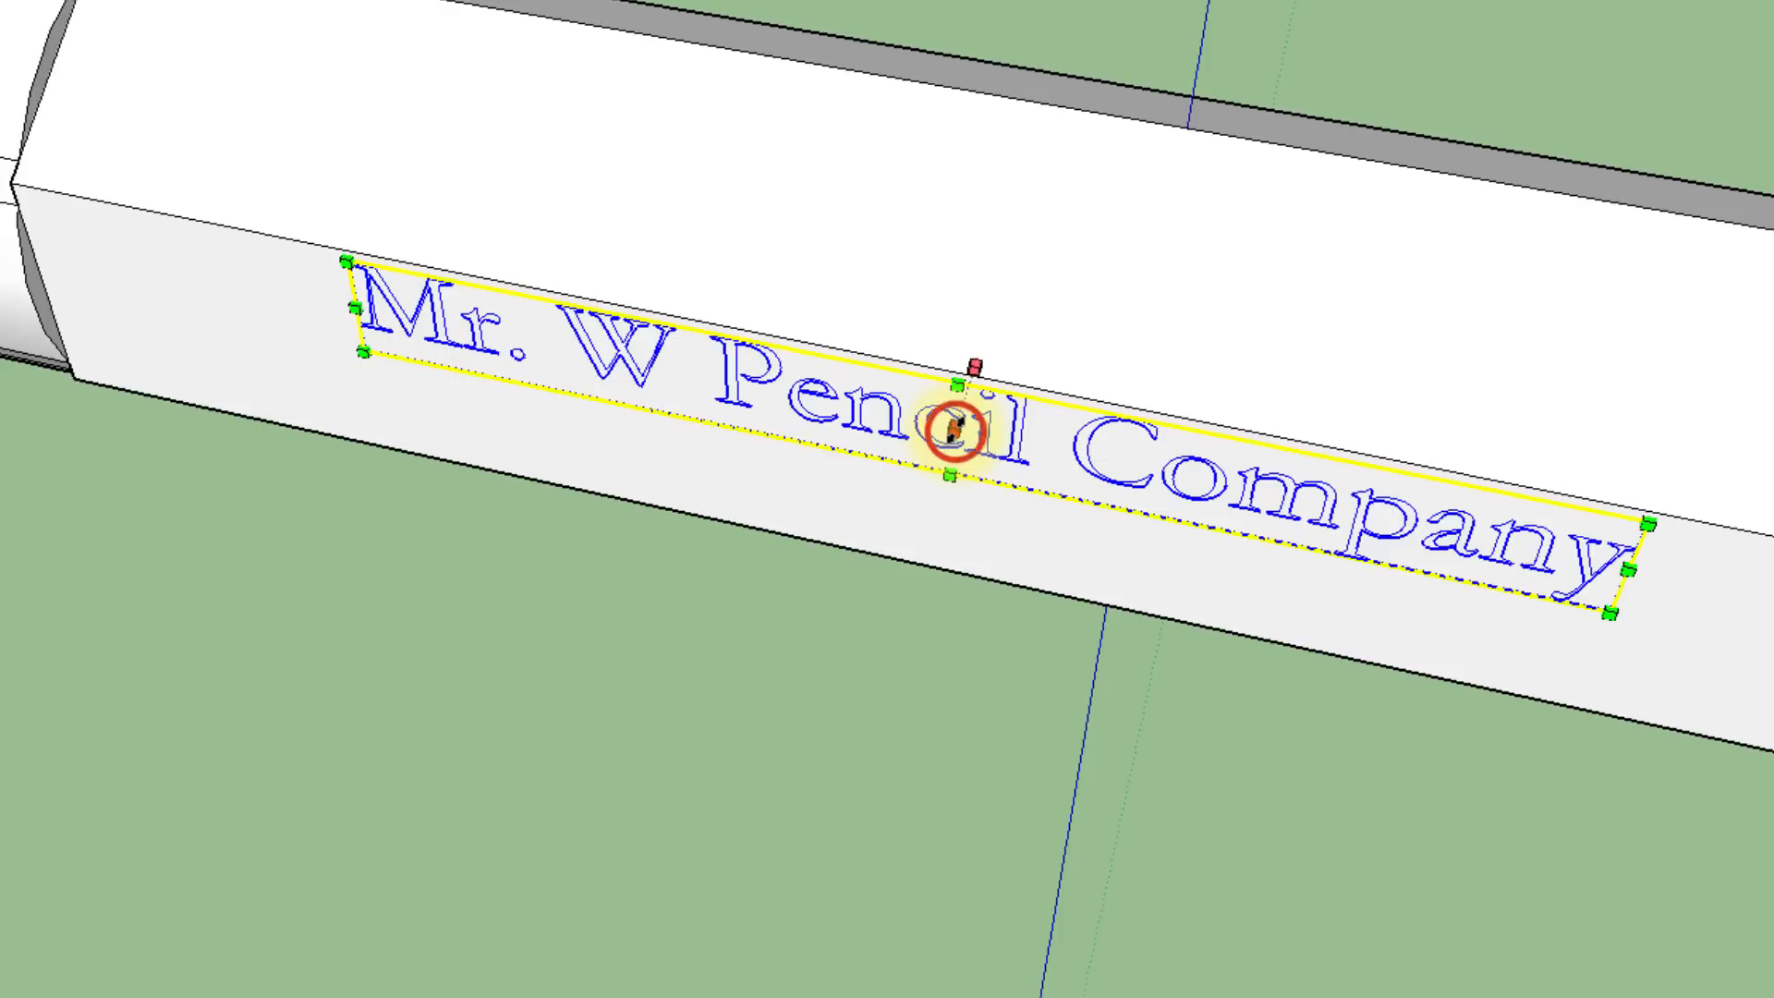
left_click(957, 428)
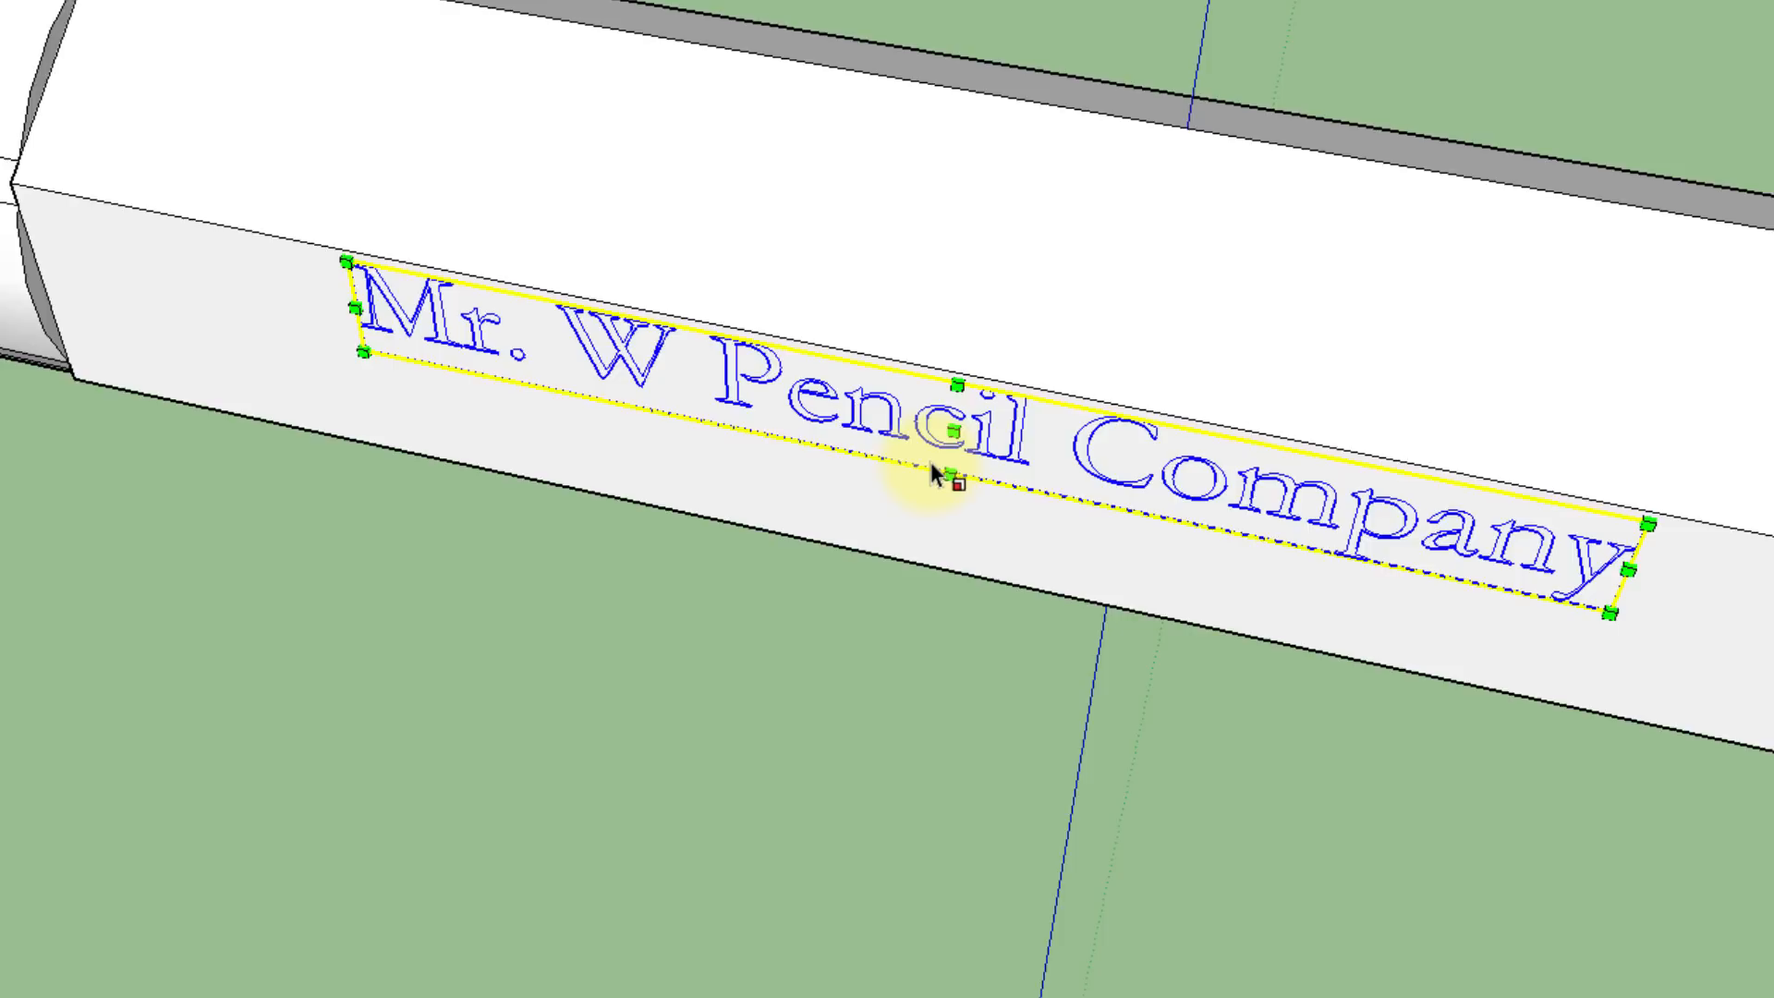
key("ctrl+z")
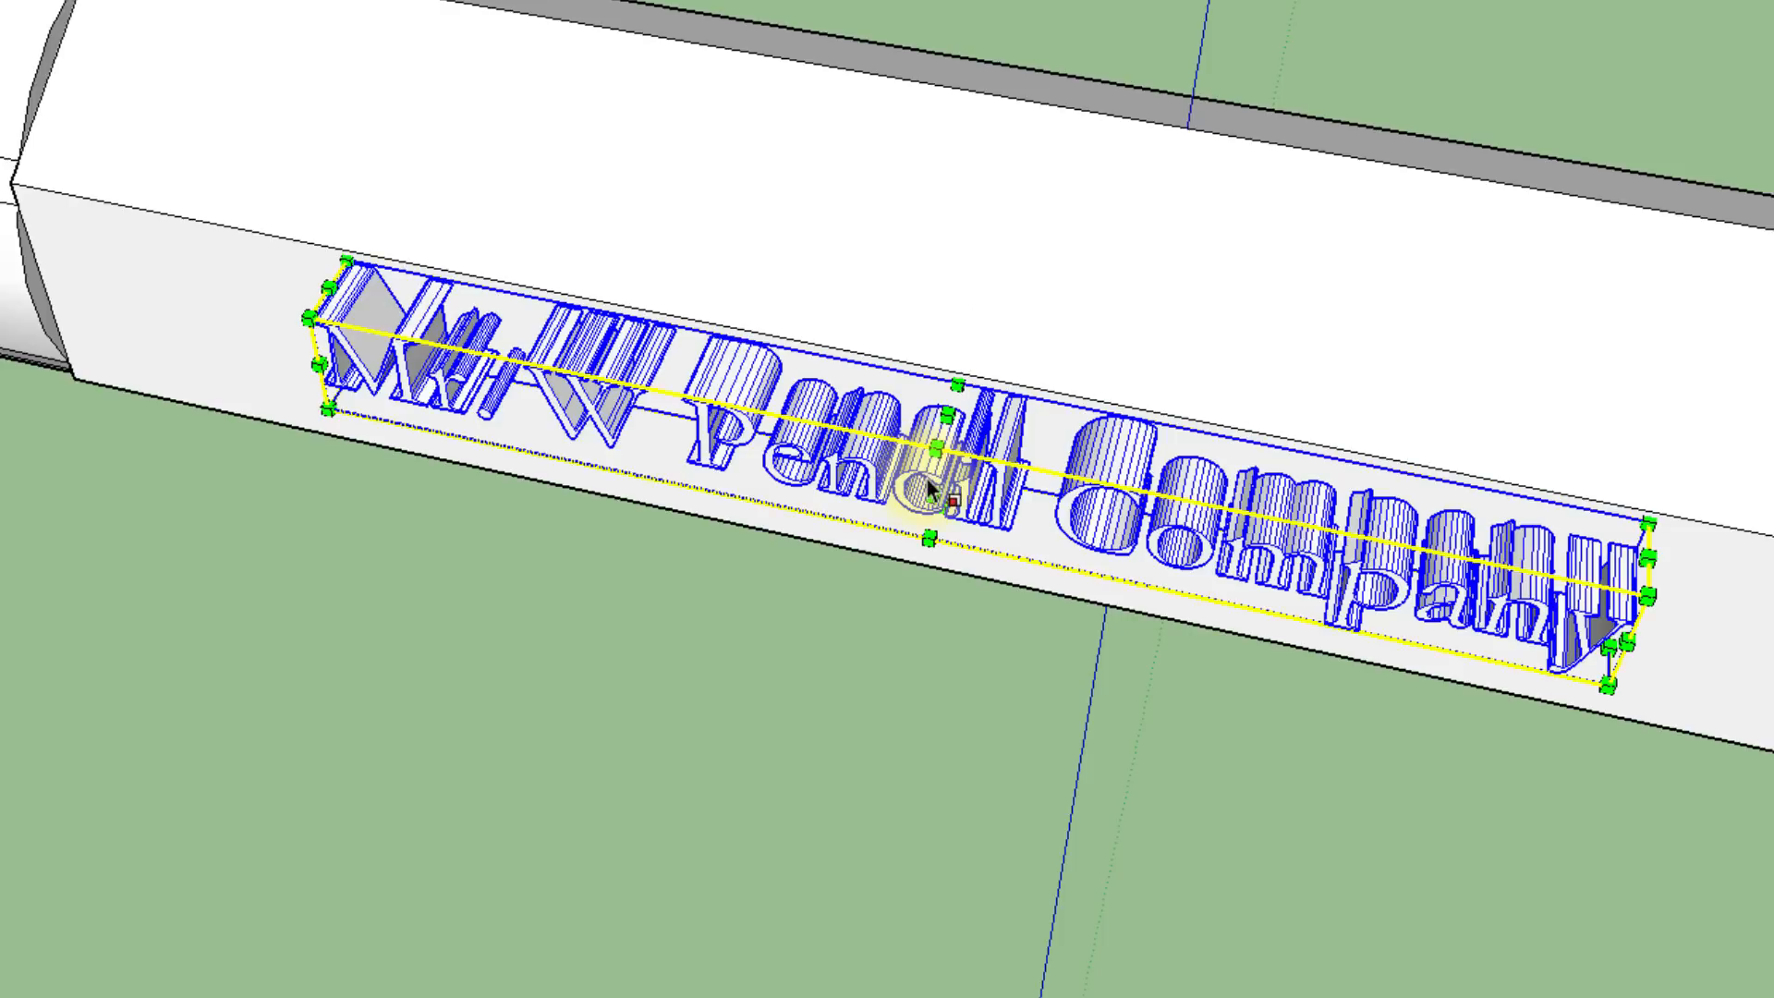
Scale the lettering's thickness down in stages towards the facet, leaving its height and length unscaled
left_click_drag(927, 483, 952, 431)
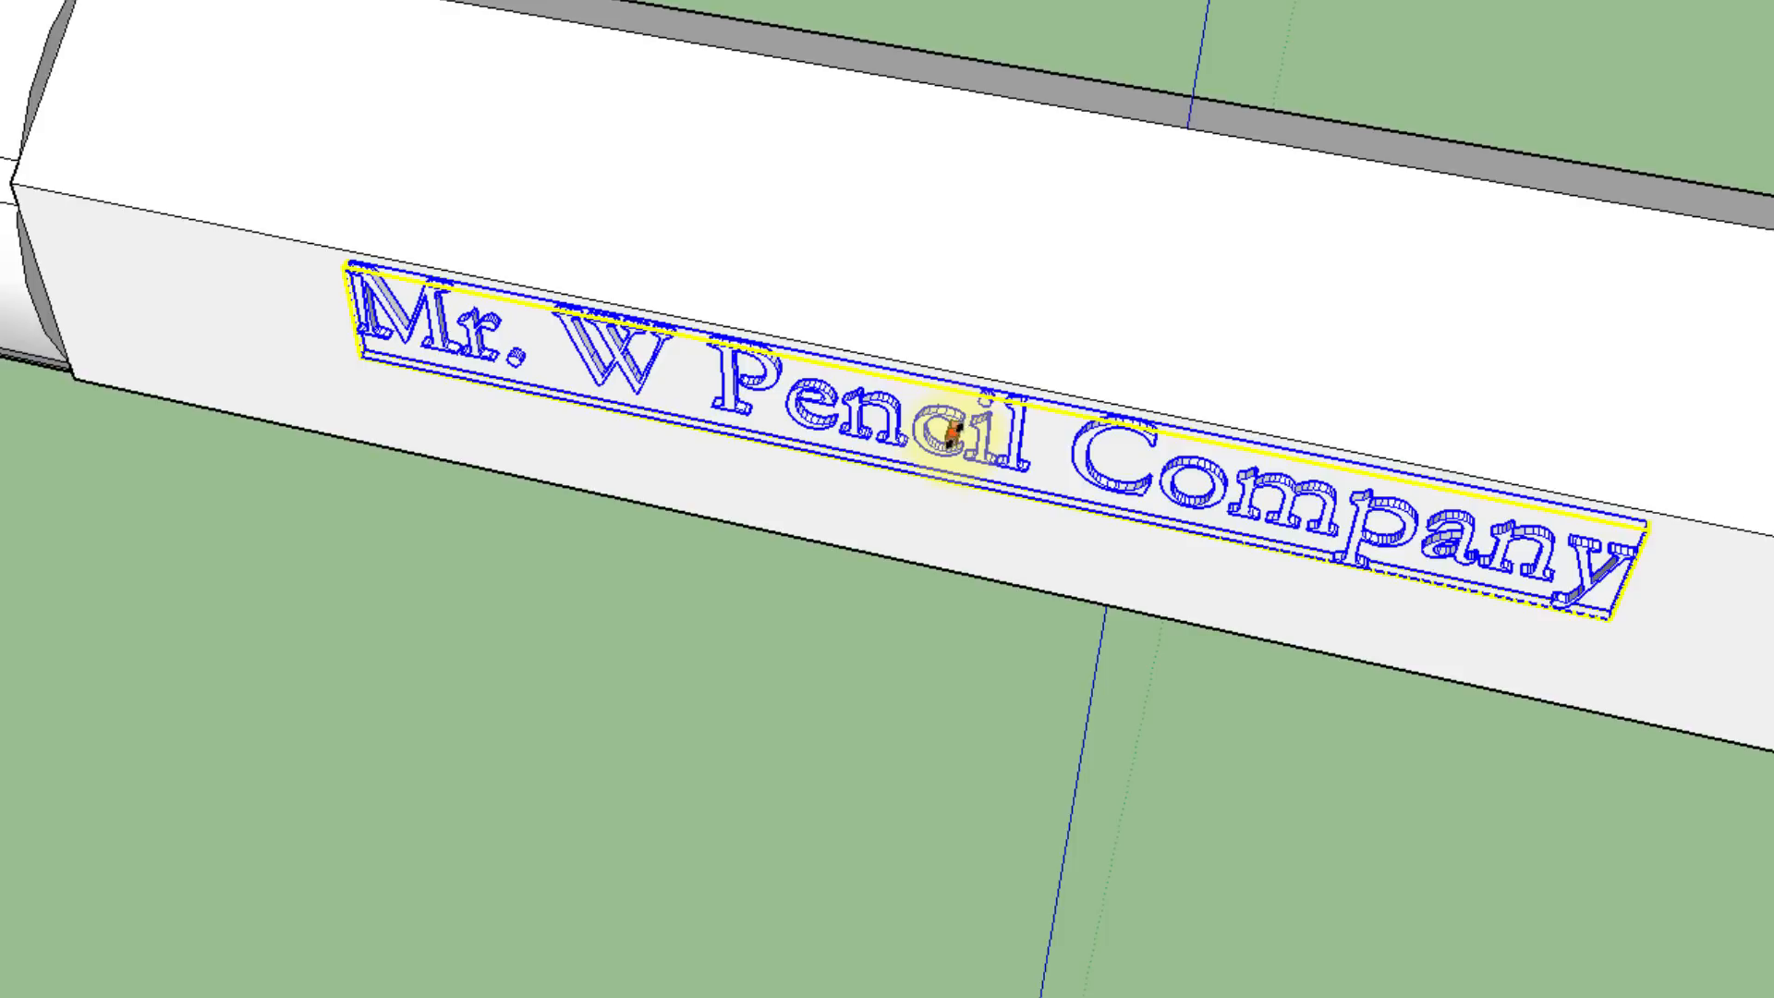
key("Escape")
left_click(948, 446)
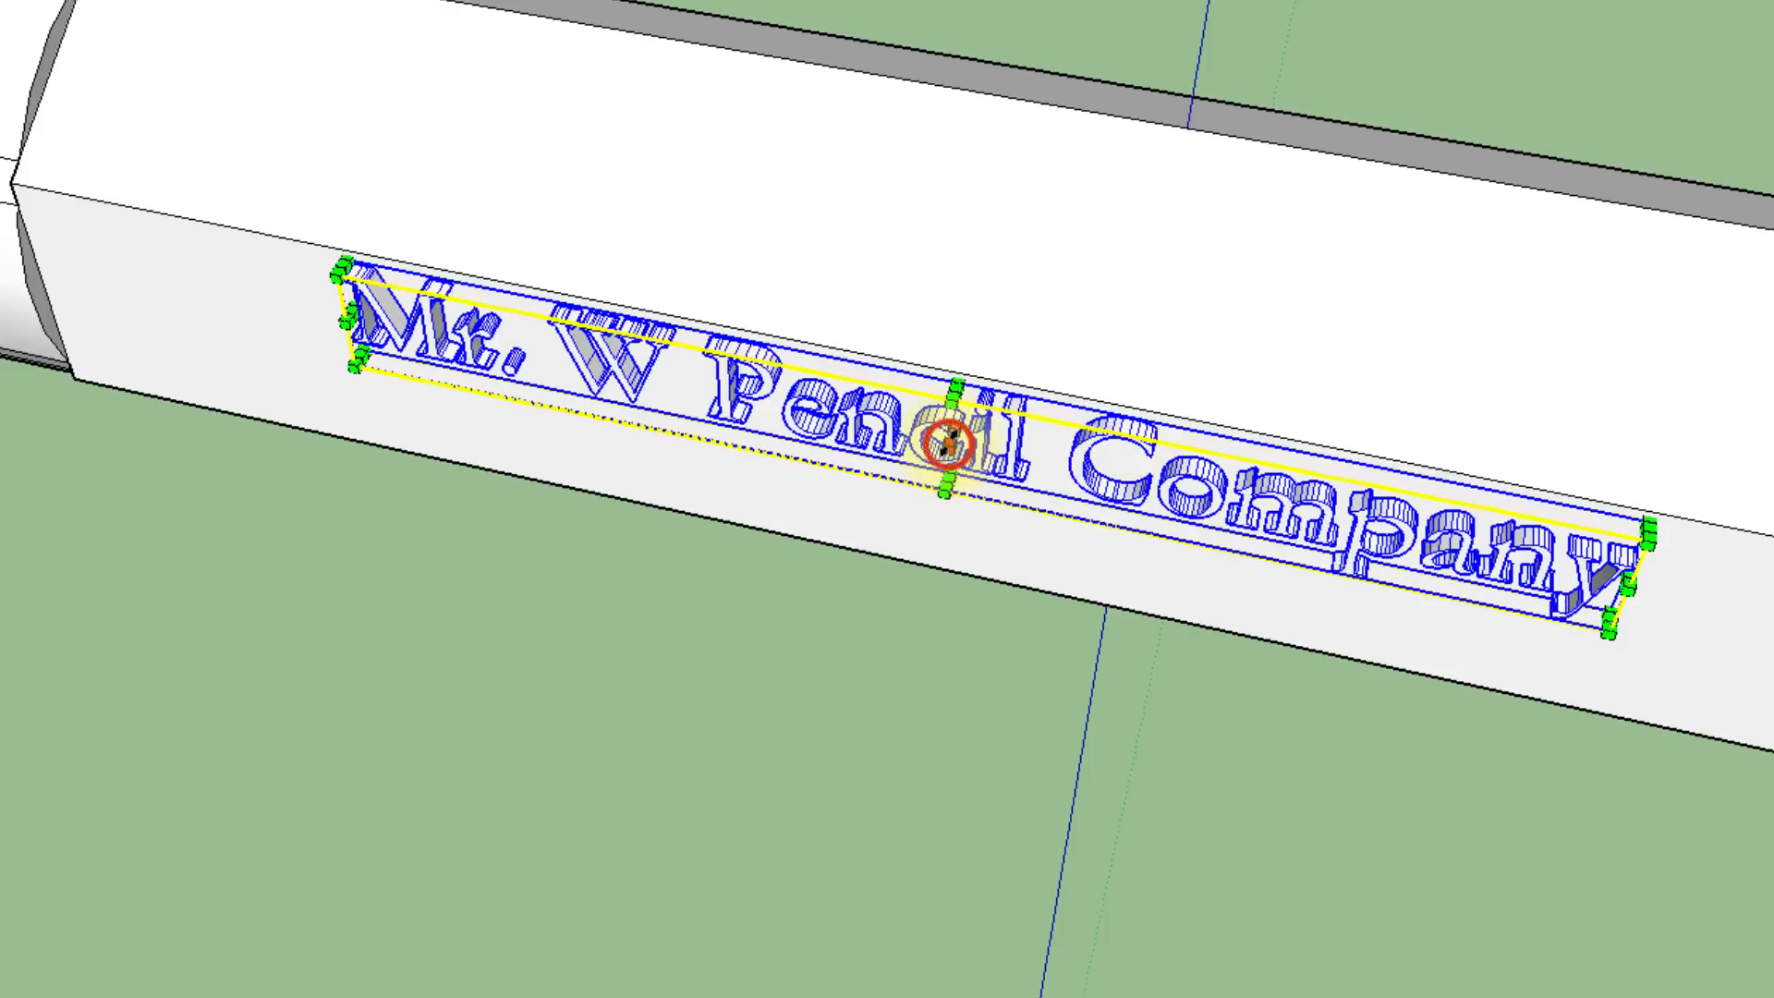
scroll(946, 453, "up", 5)
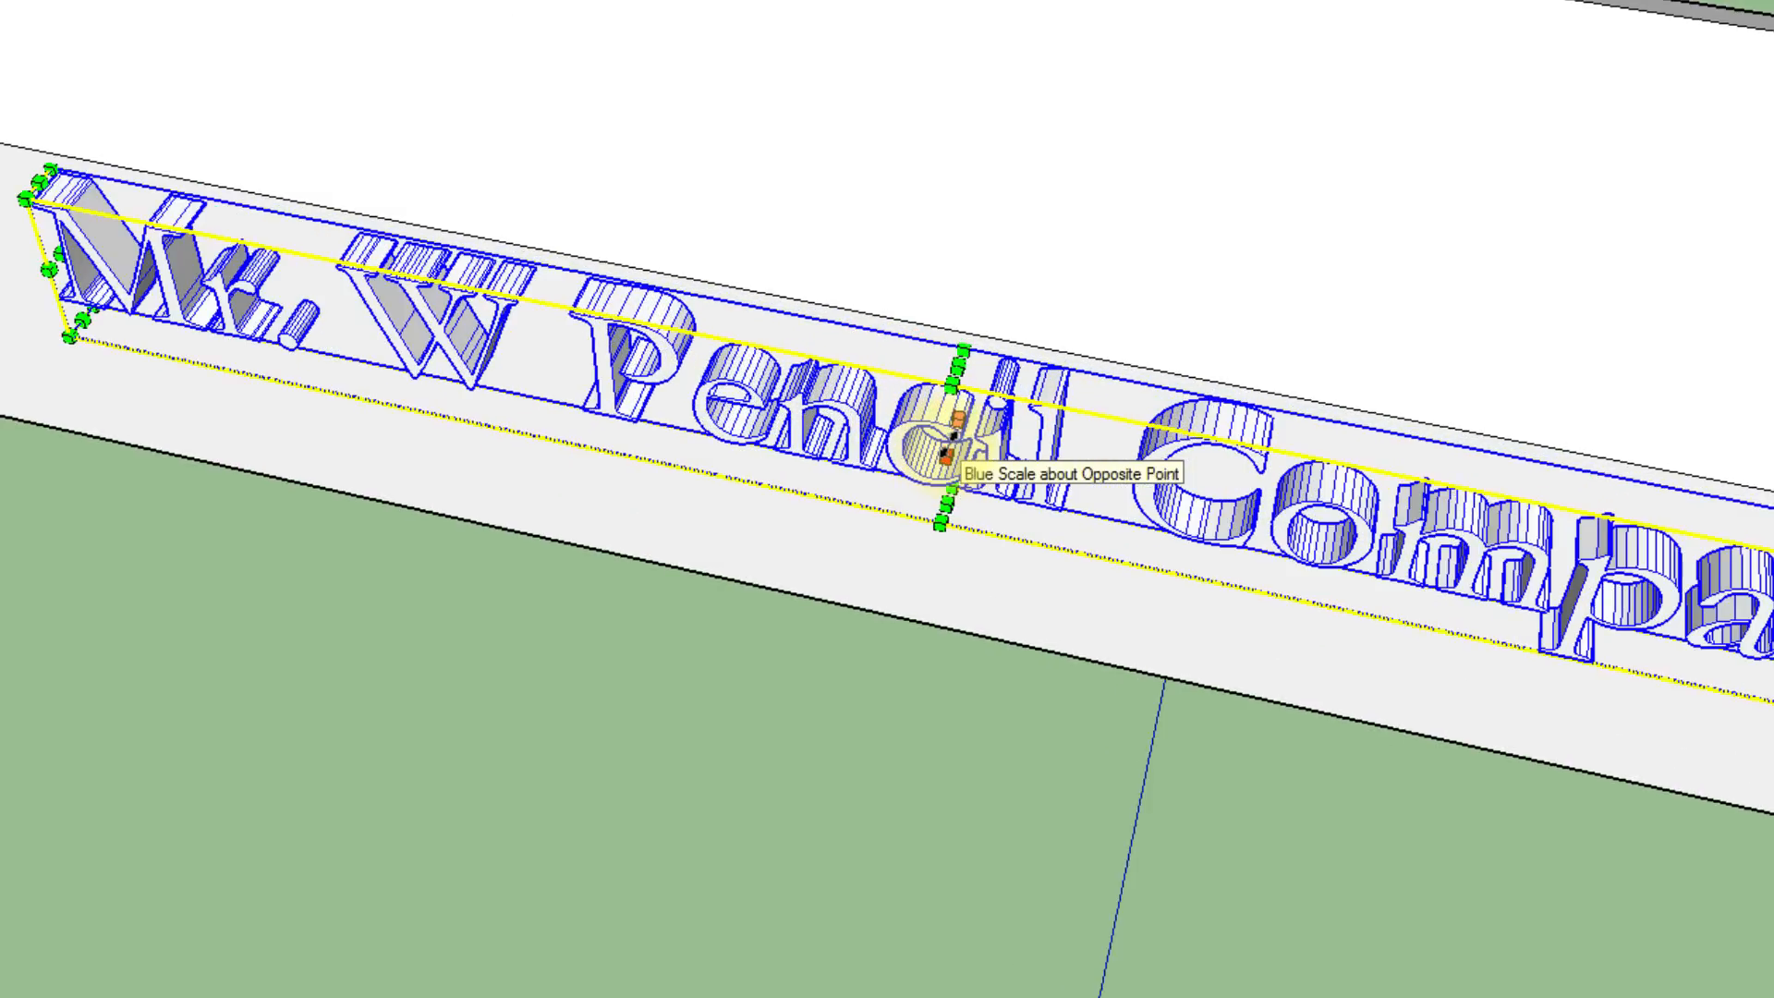
left_click_drag(952, 453, 959, 421)
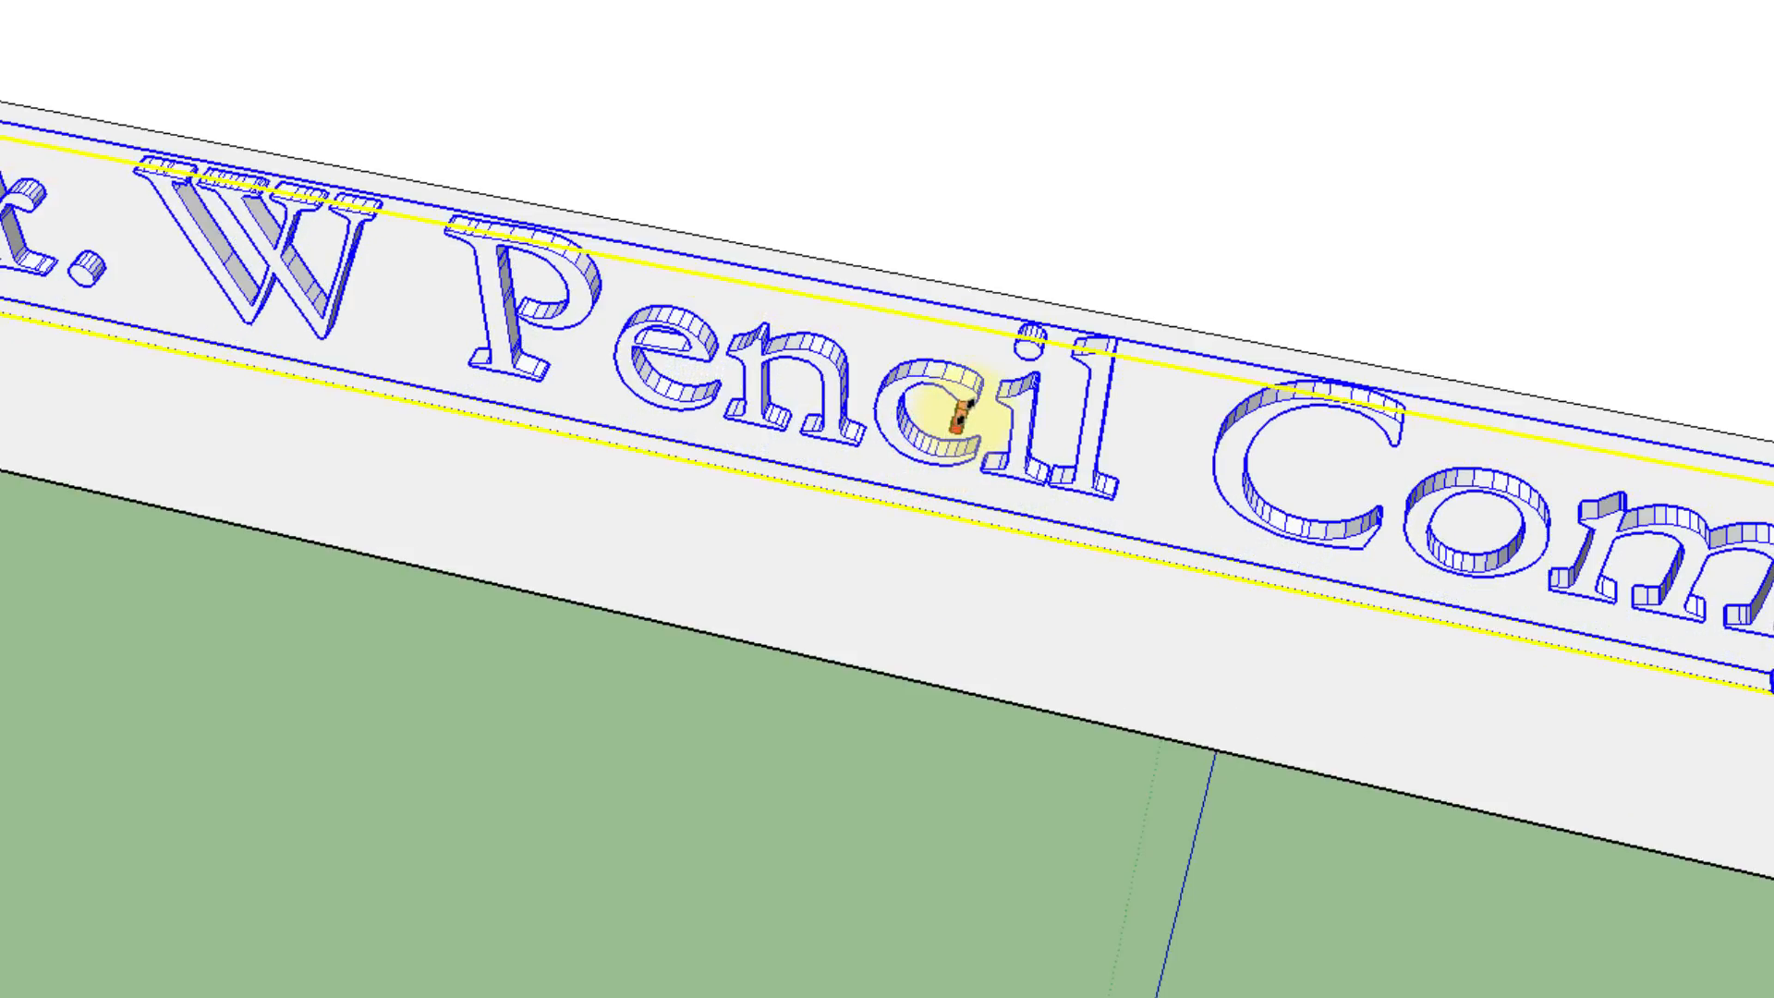
scroll(955, 416, "up", 4)
left_click(952, 427)
Try to collapse the remaining thickness of the lettering completely, and undo that last scaling
left_click_drag(952, 427, 982, 388)
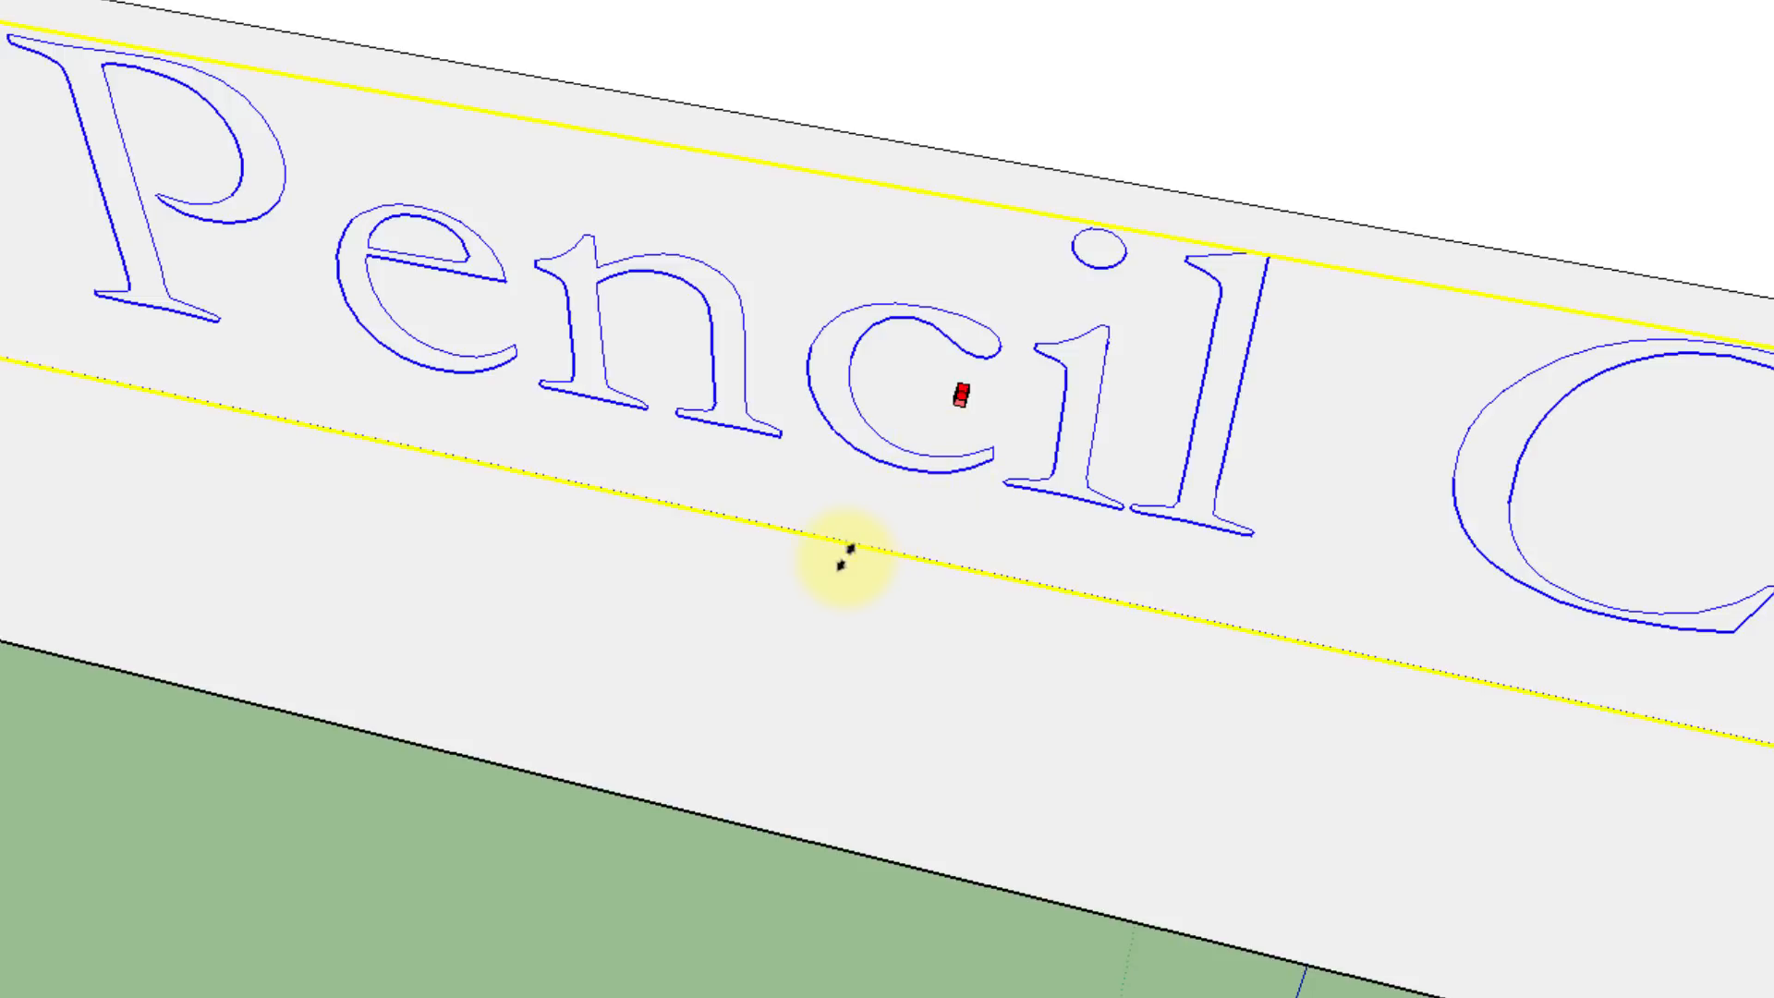
key("Return")
key("ctrl+z")
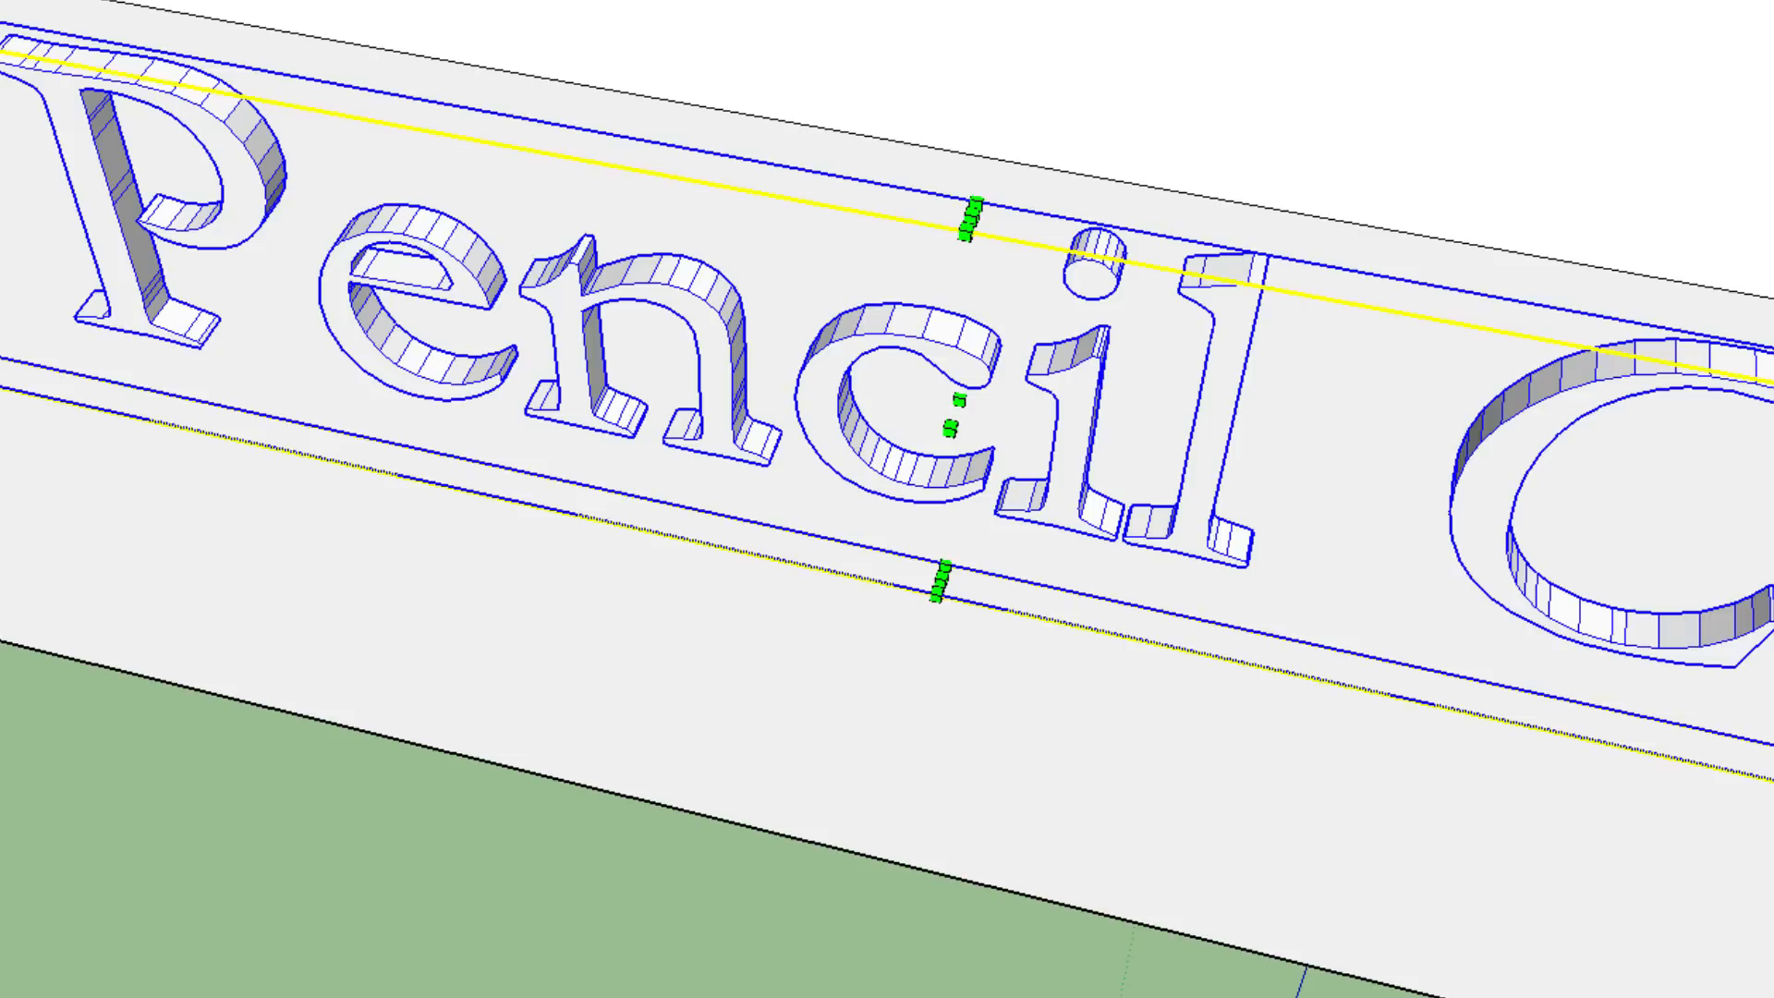
Scale the lettering's remaining thickness down to a very thin layer raised just above the facet
left_click(945, 419)
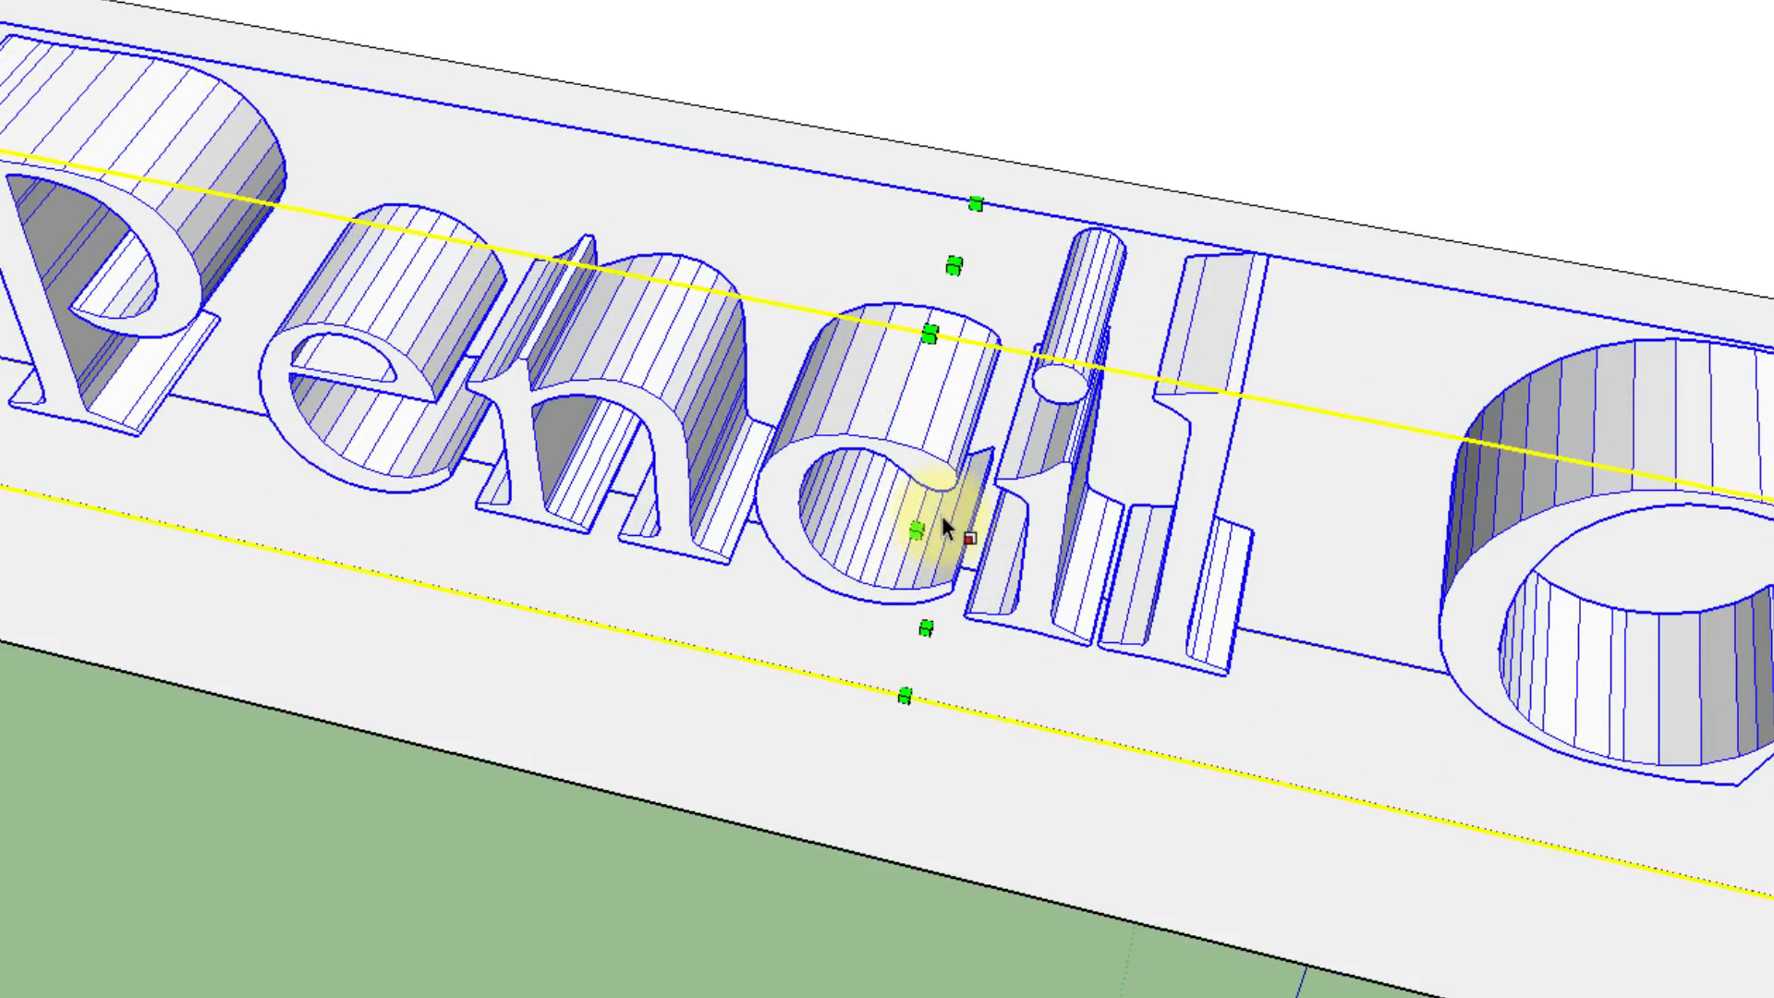
key("Escape")
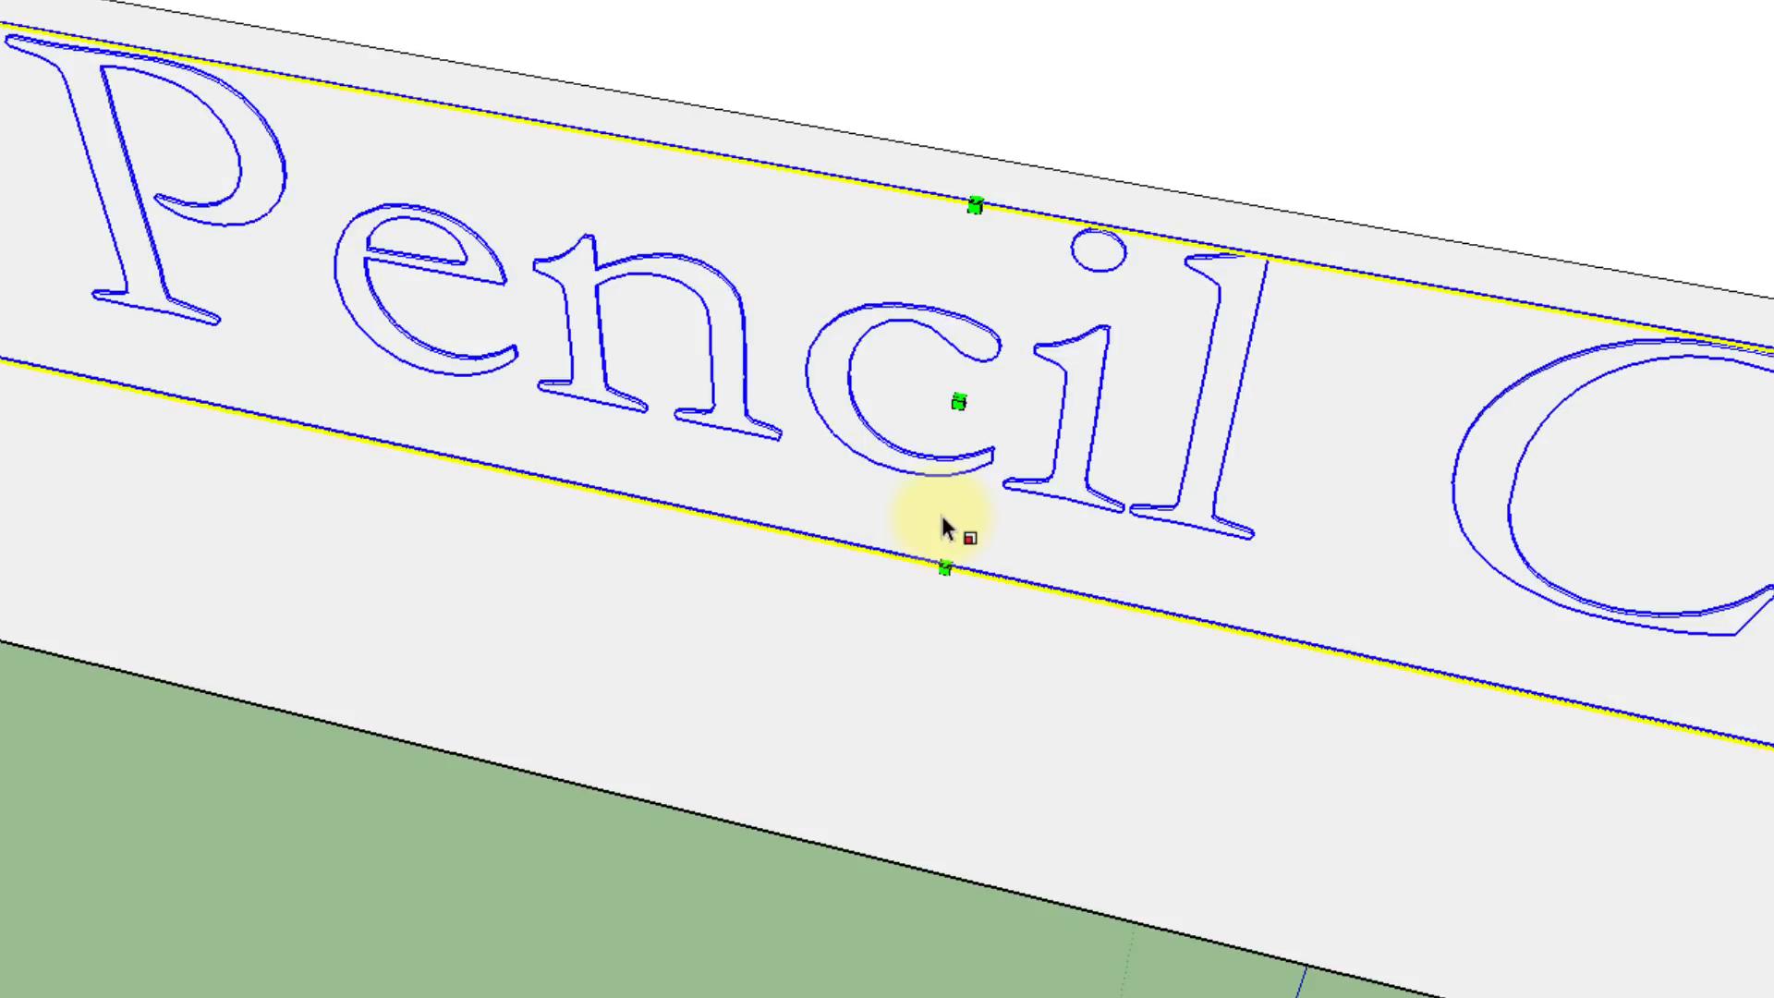
scroll(753, 157, "down", 2)
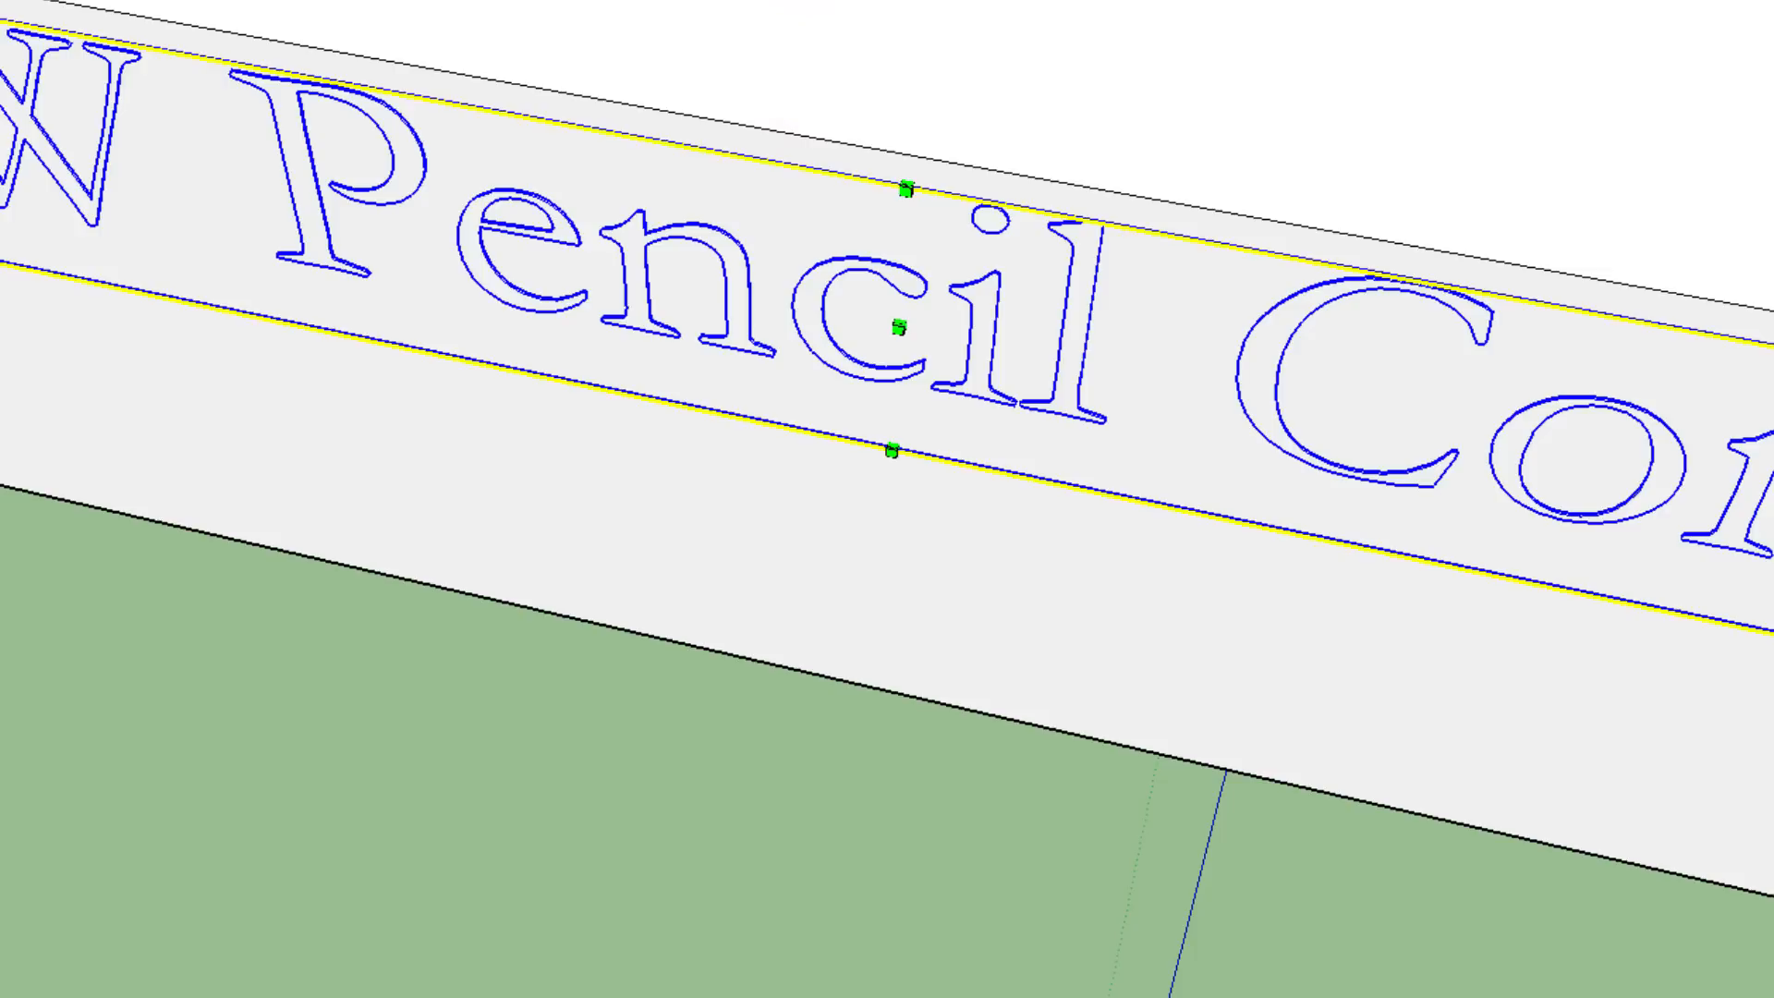
Move the lettering in the back view closer to the eraser end, centred on the facet's height, and deselect it
left_click(827, 64)
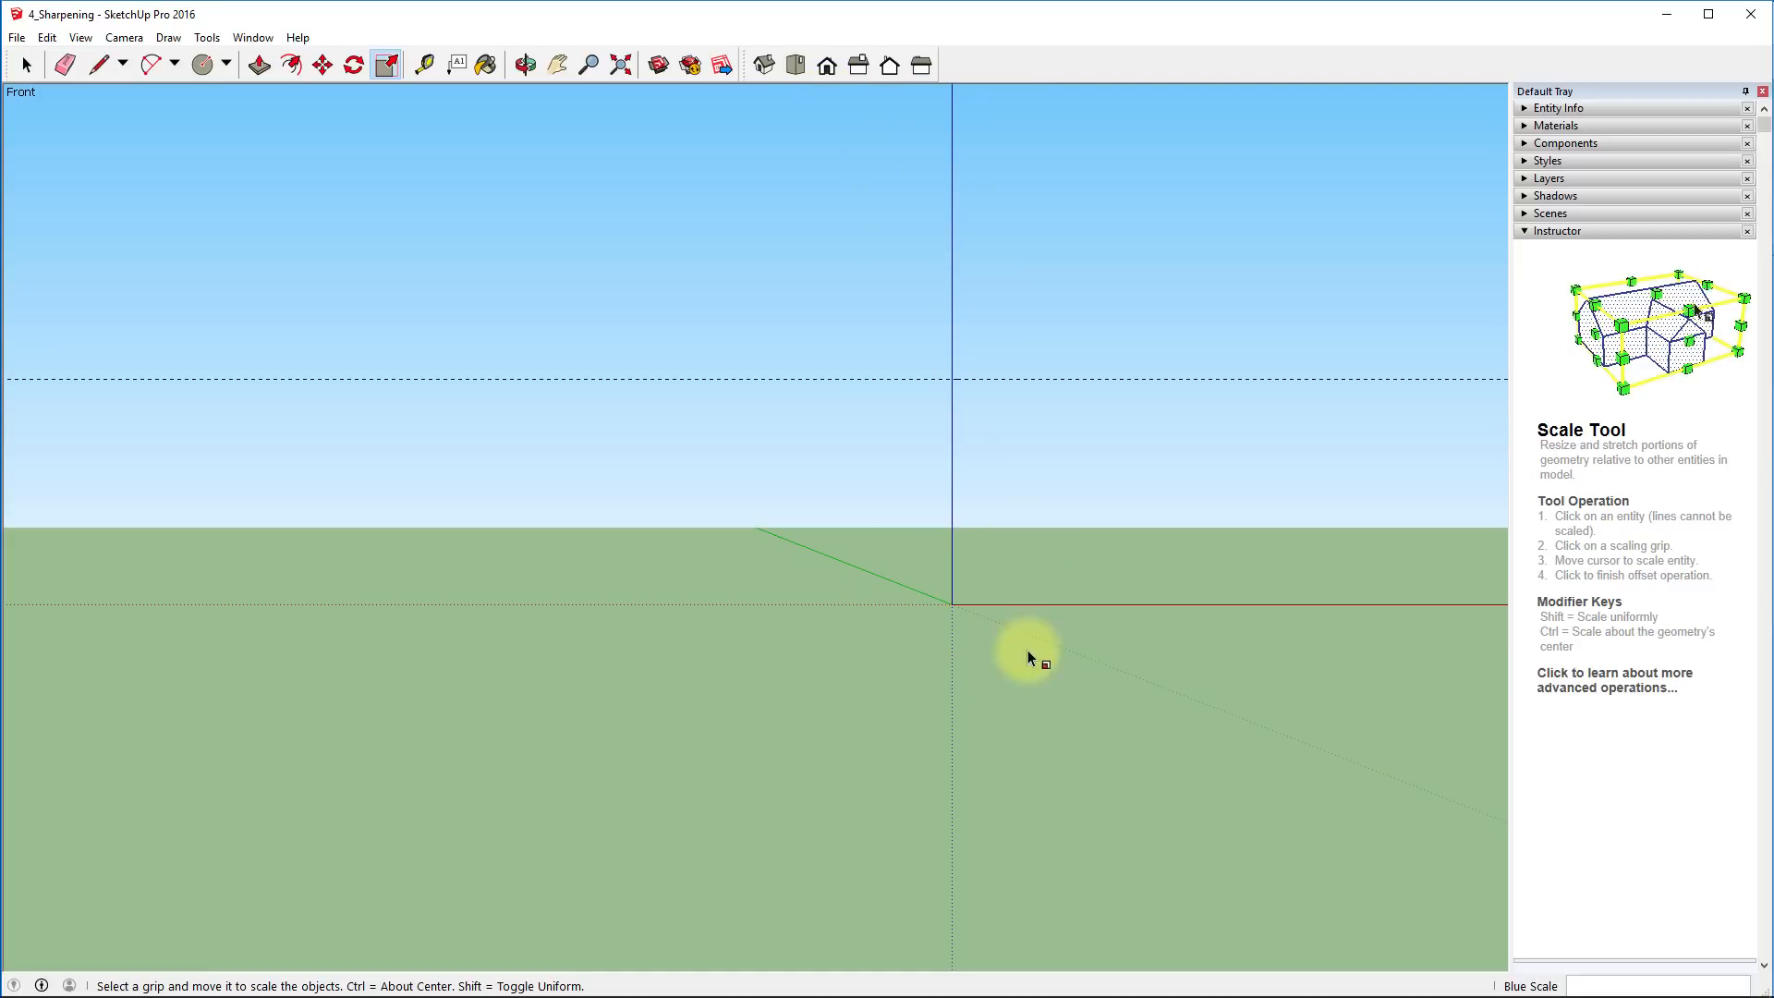
left_click(617, 66)
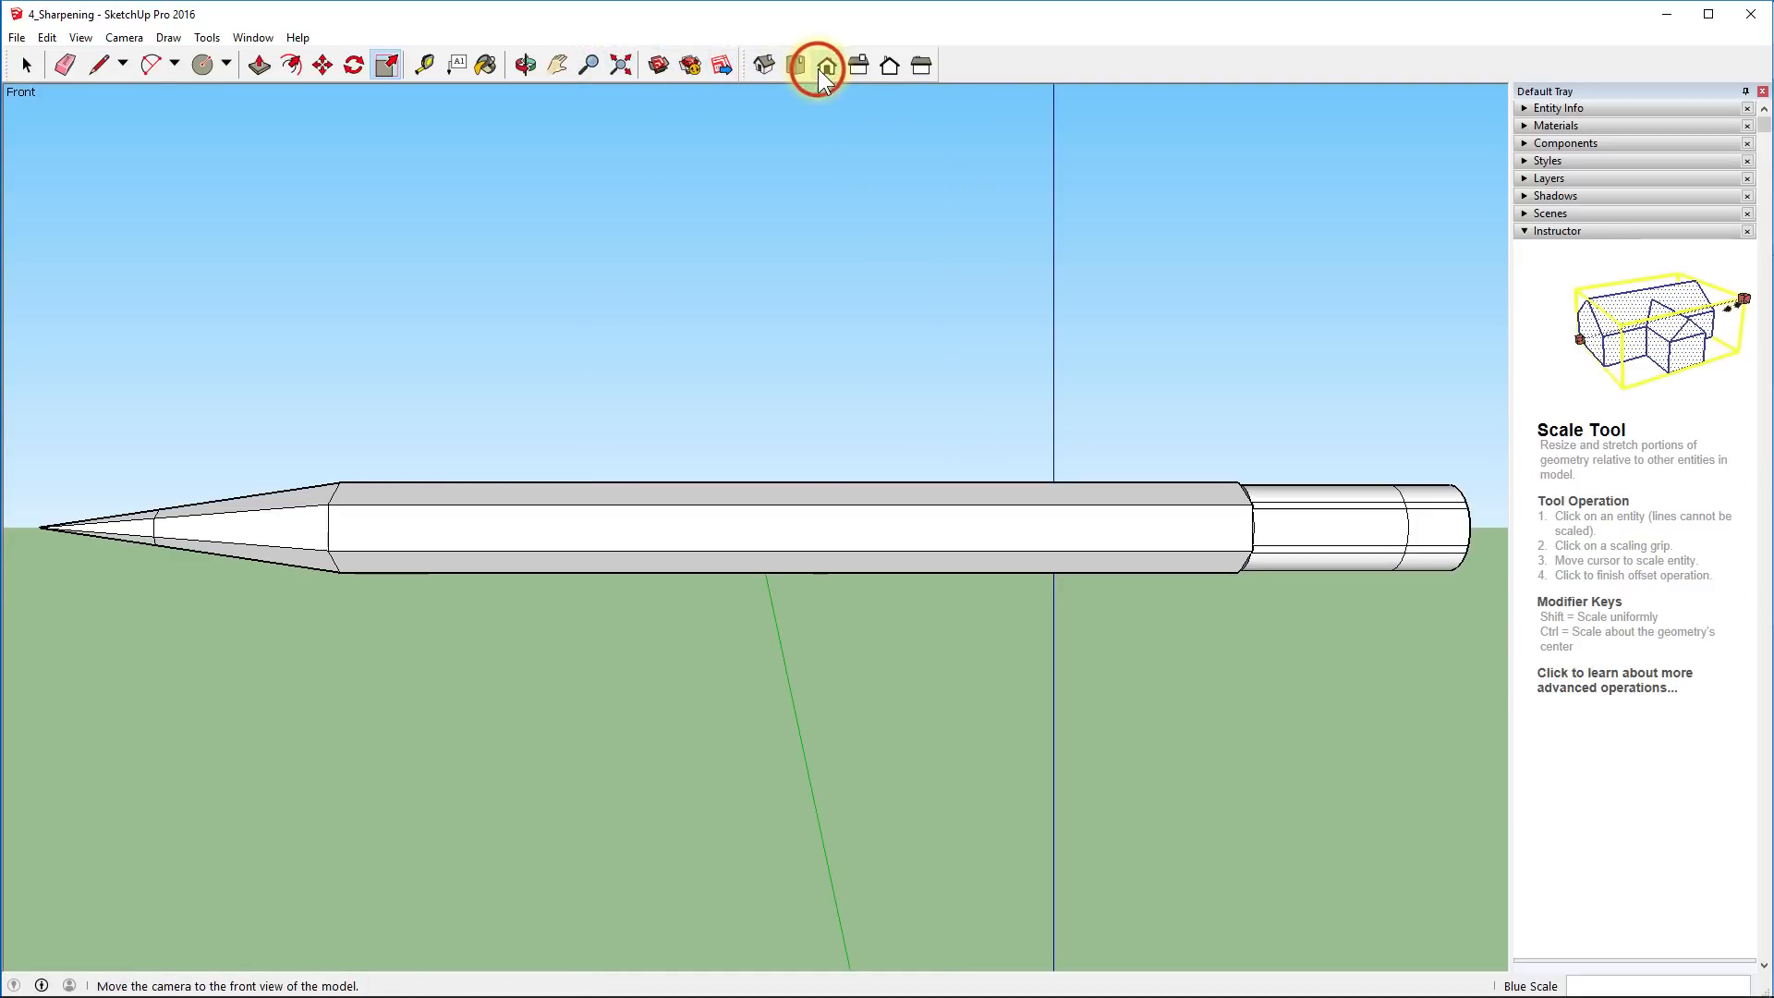
left_click(856, 65)
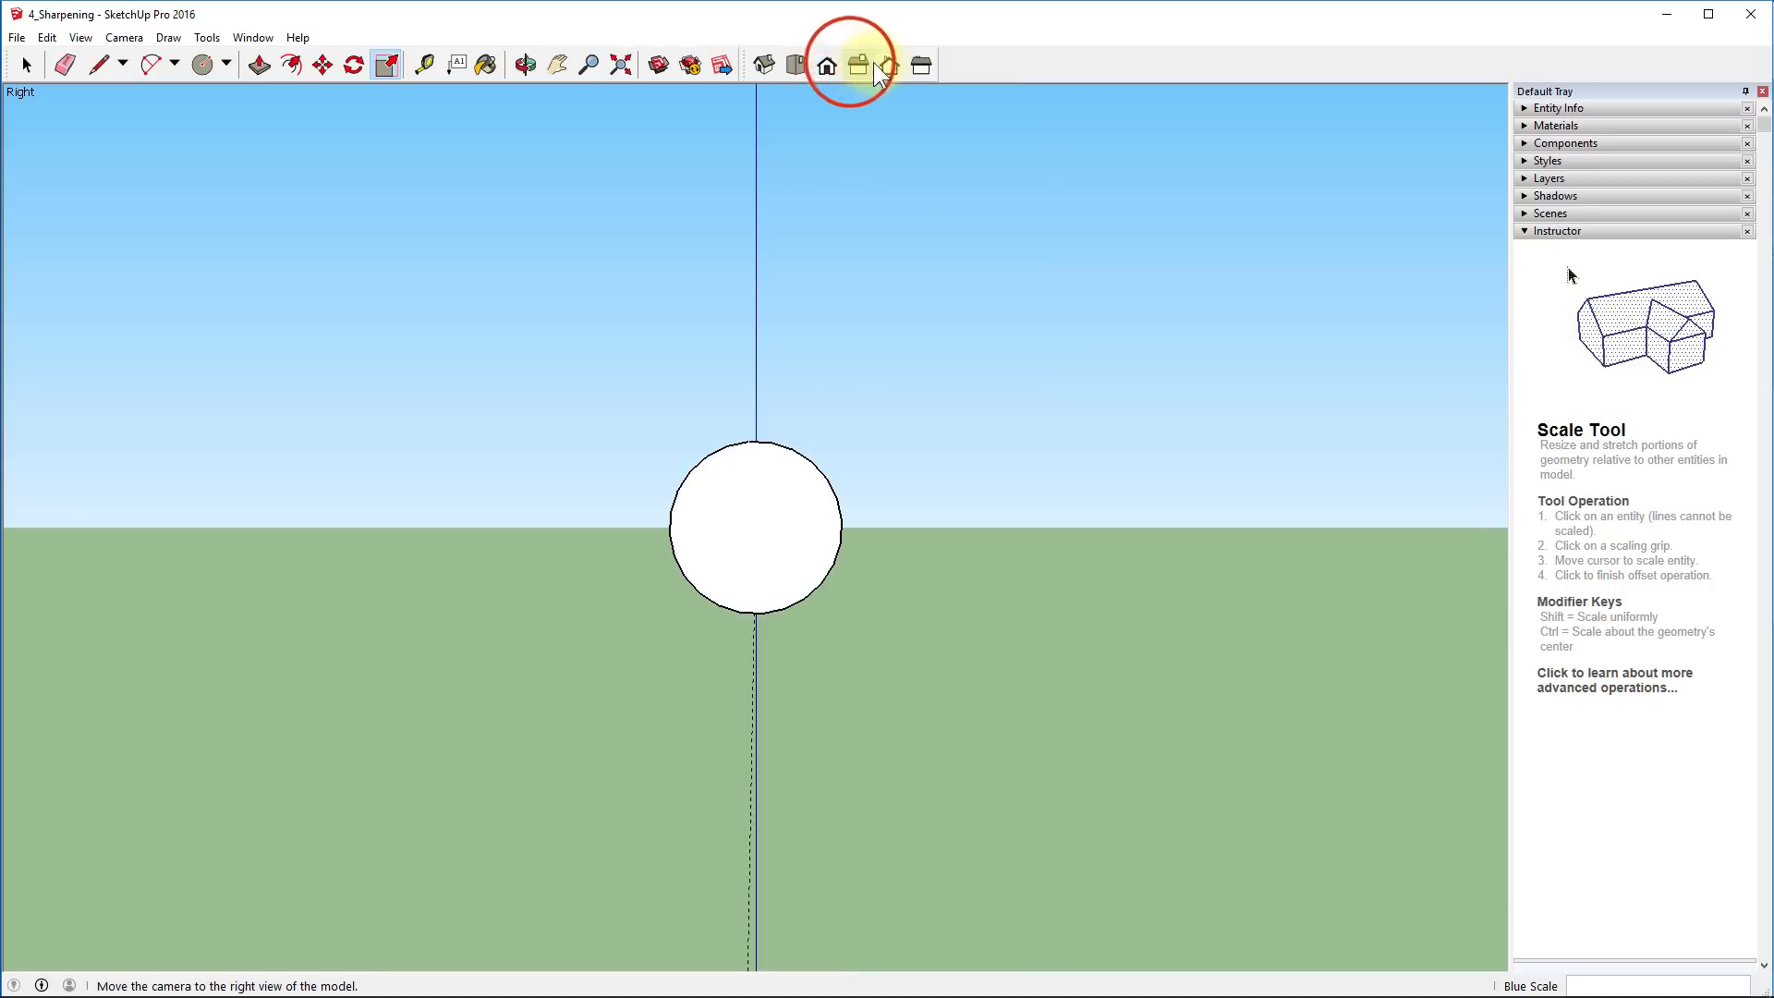
left_click(889, 65)
scroll(342, 506, "up", 5)
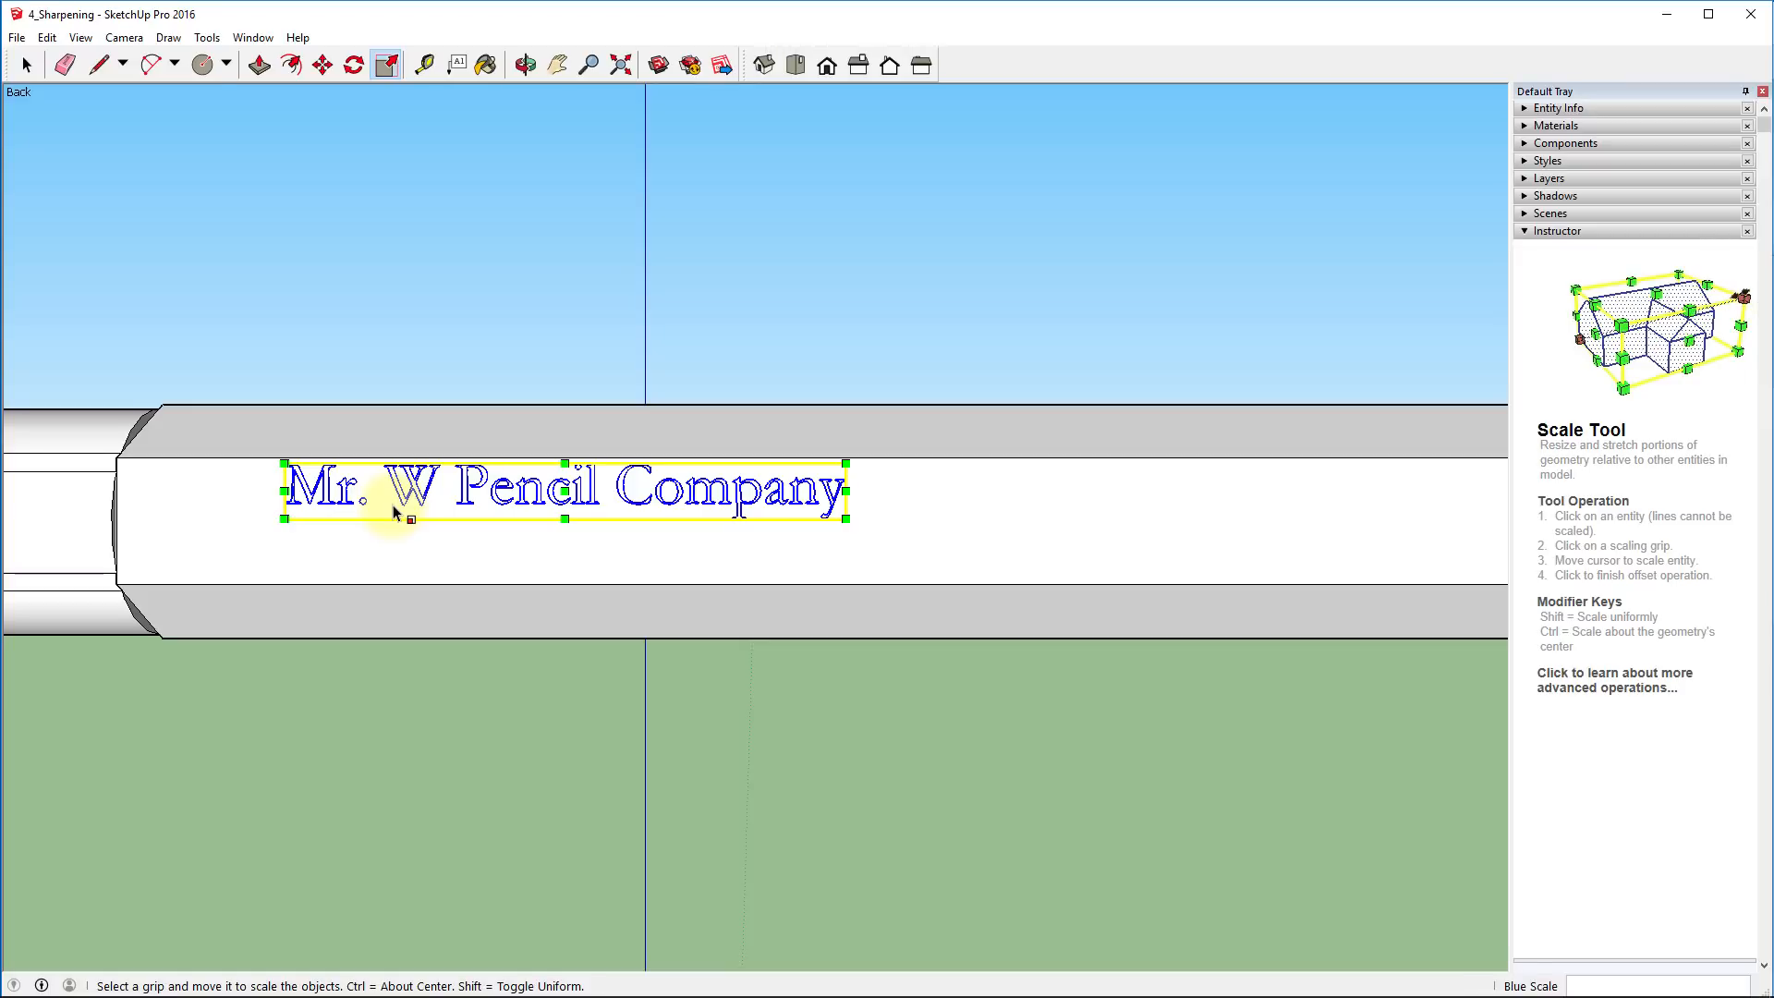
key("m")
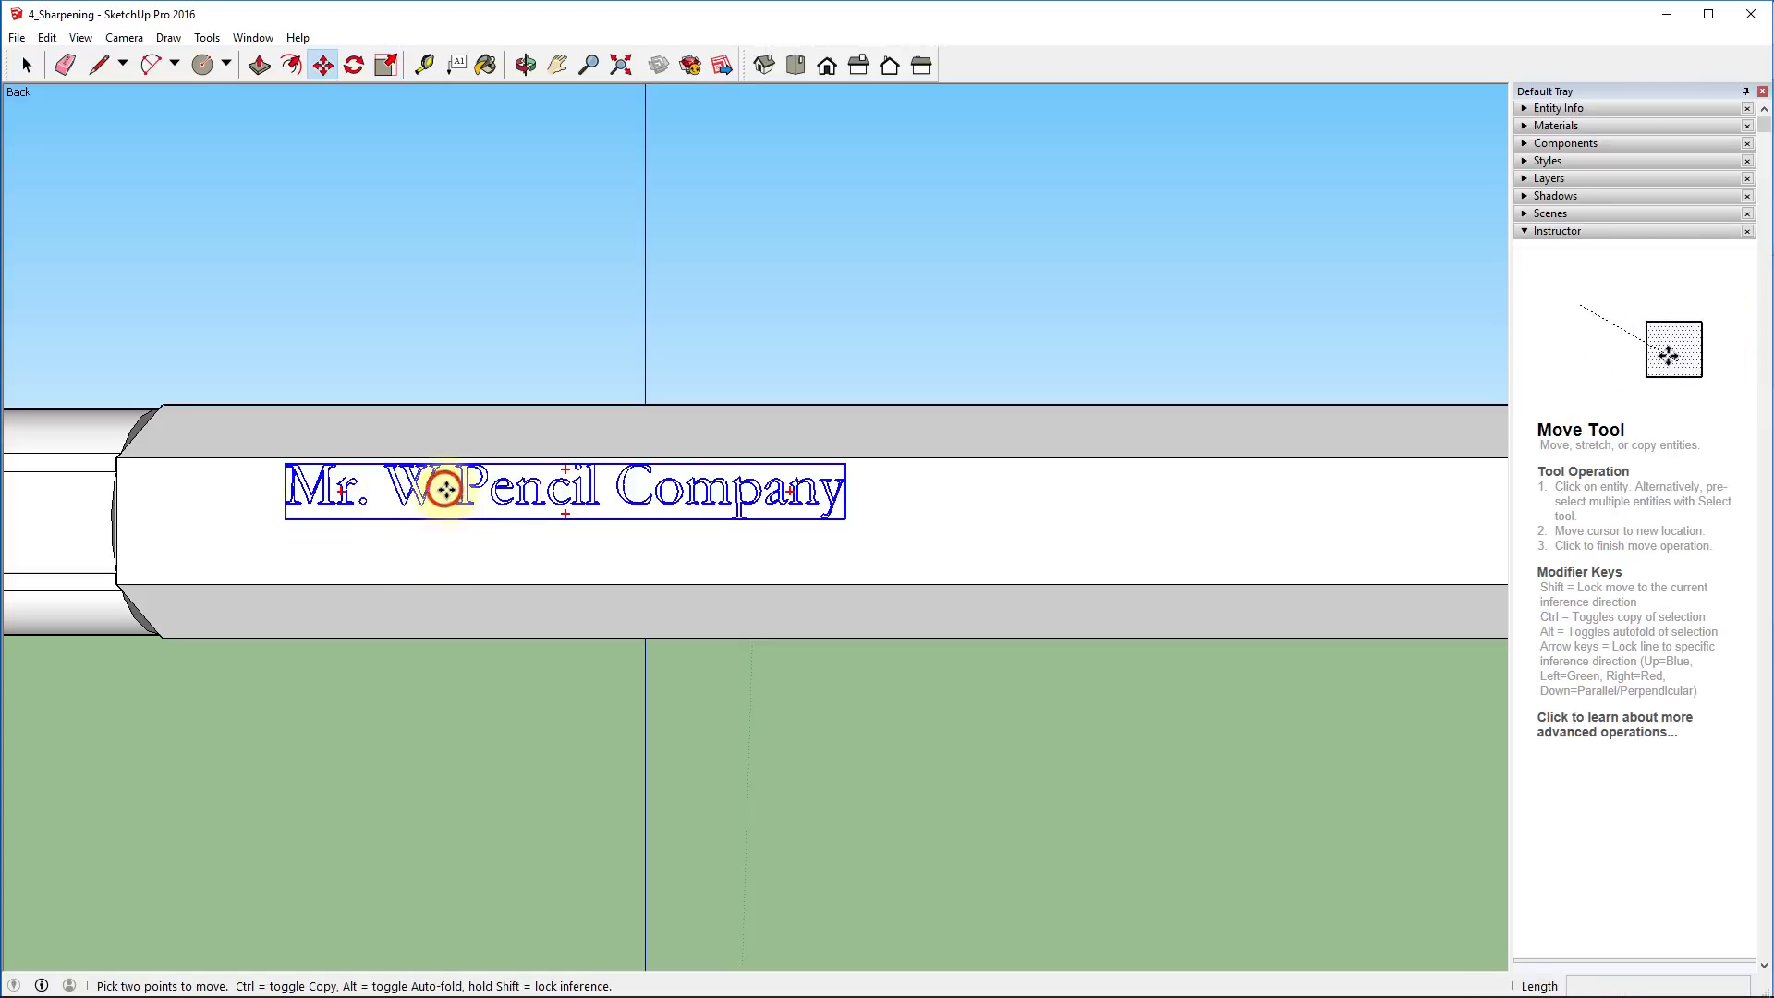
left_click(446, 489)
key("Escape")
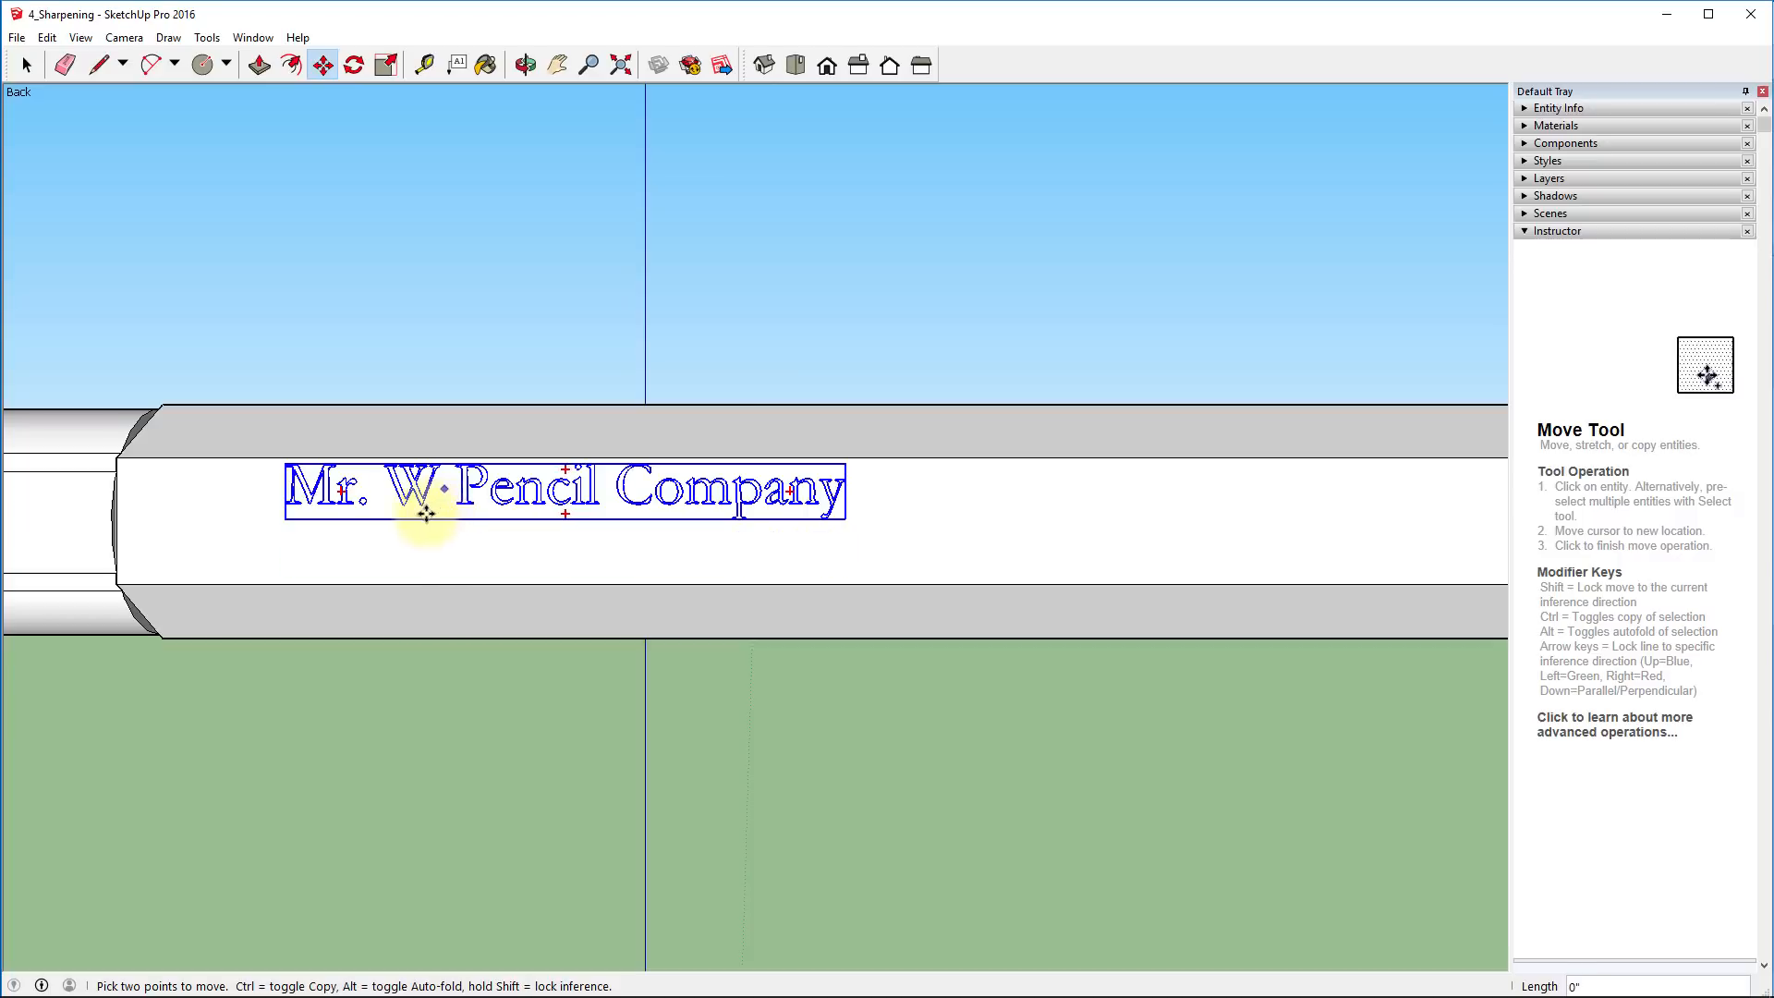
left_click(430, 513)
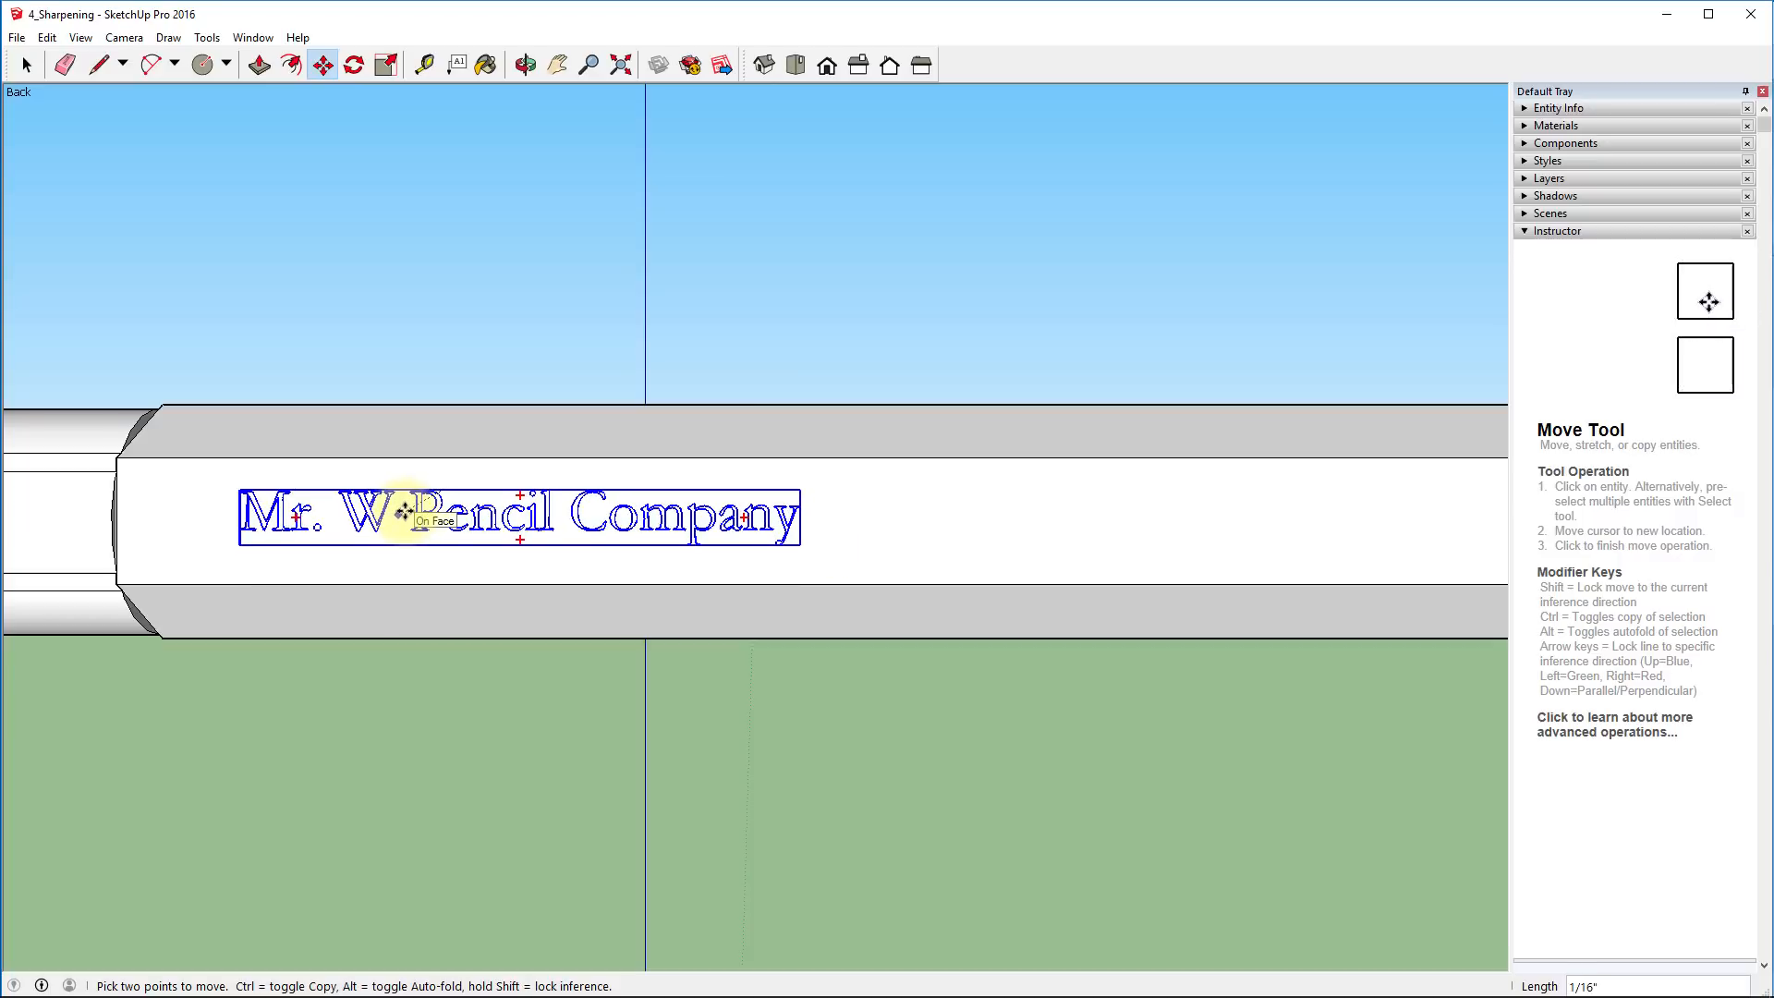
left_click(404, 511)
middle_click(811, 661)
mouse_move(811, 661)
middle_mouse_down()
mouse_move(586, 760)
mouse_move(491, 832)
middle_mouse_up()
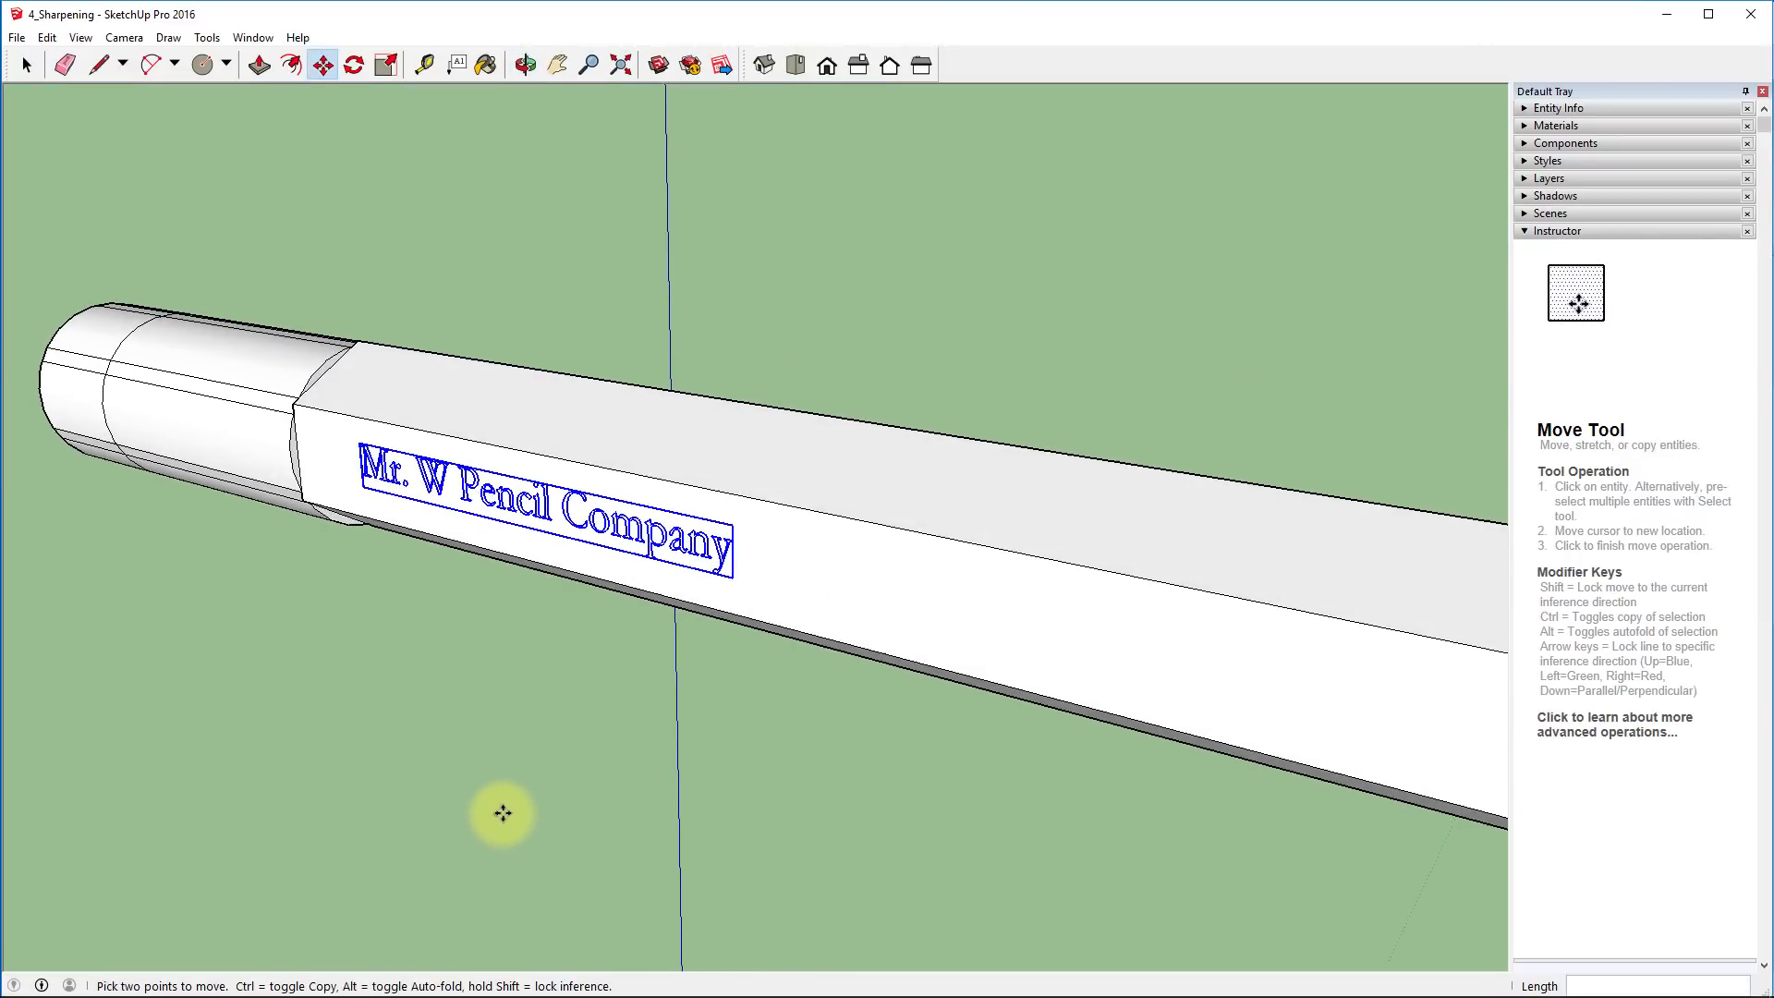
left_click(27, 65)
left_click(407, 245)
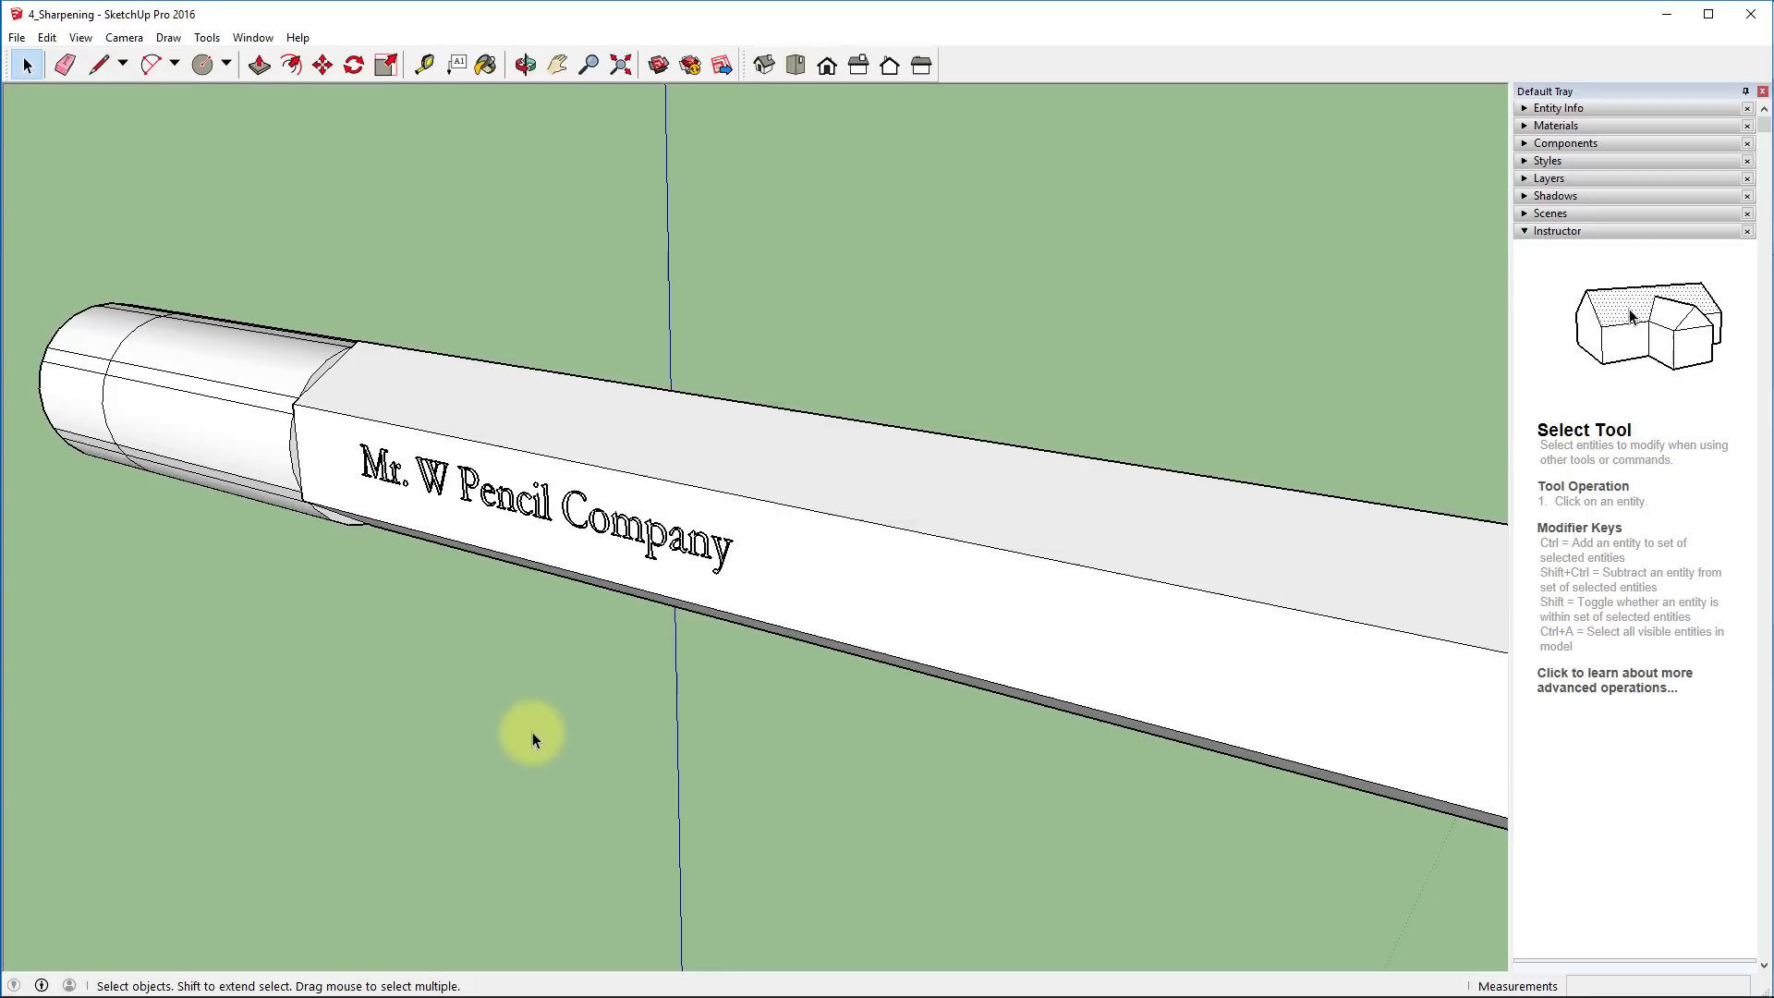
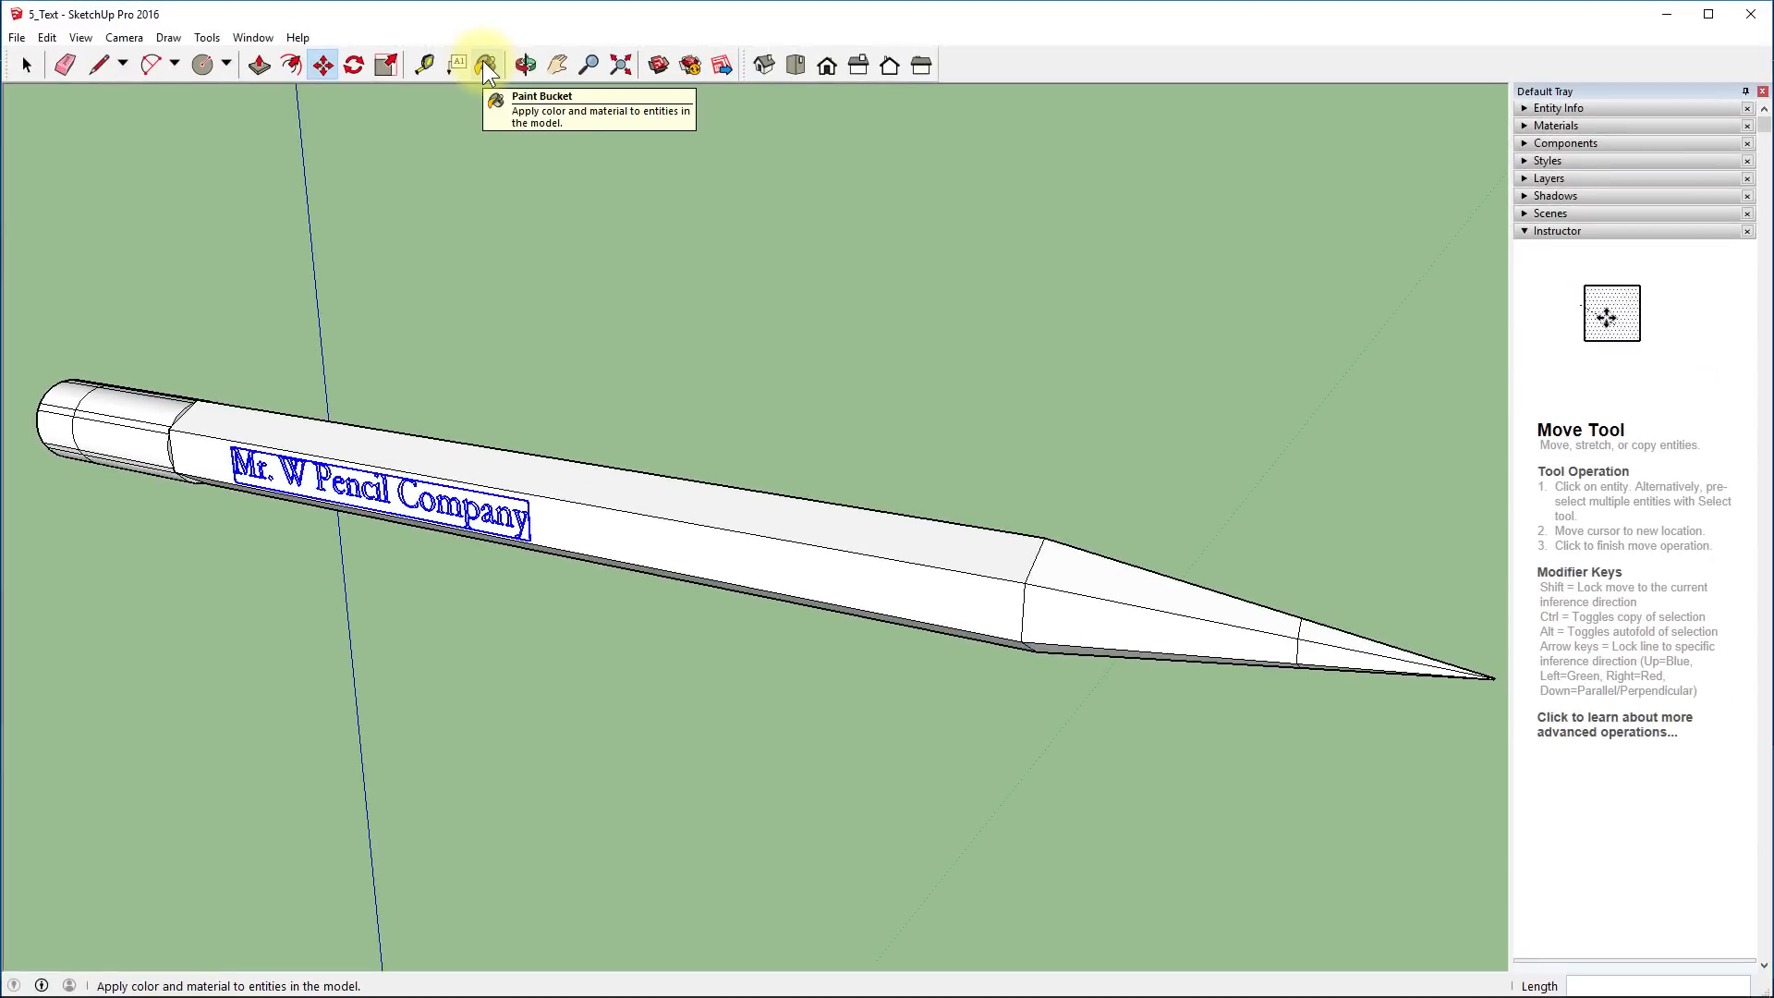
Activate the Paint Bucket and enlarge the material collection thumbnails to large, then extra large
left_click(487, 67)
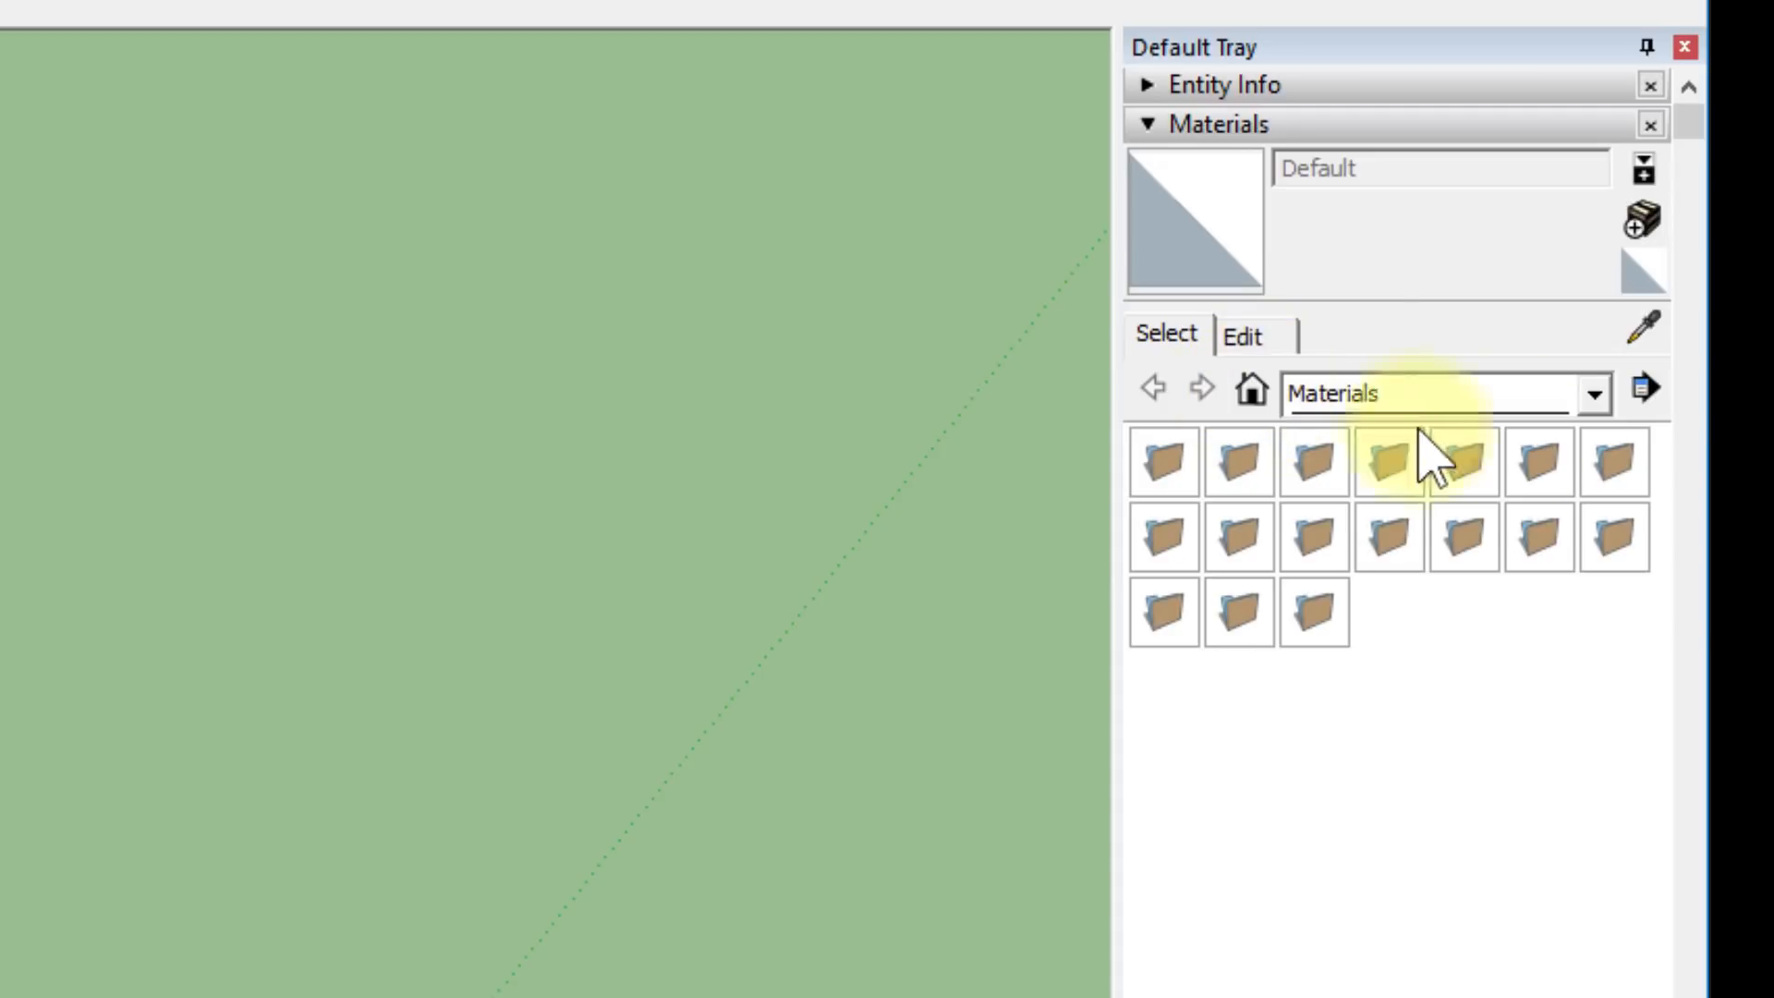
left_click(1652, 392)
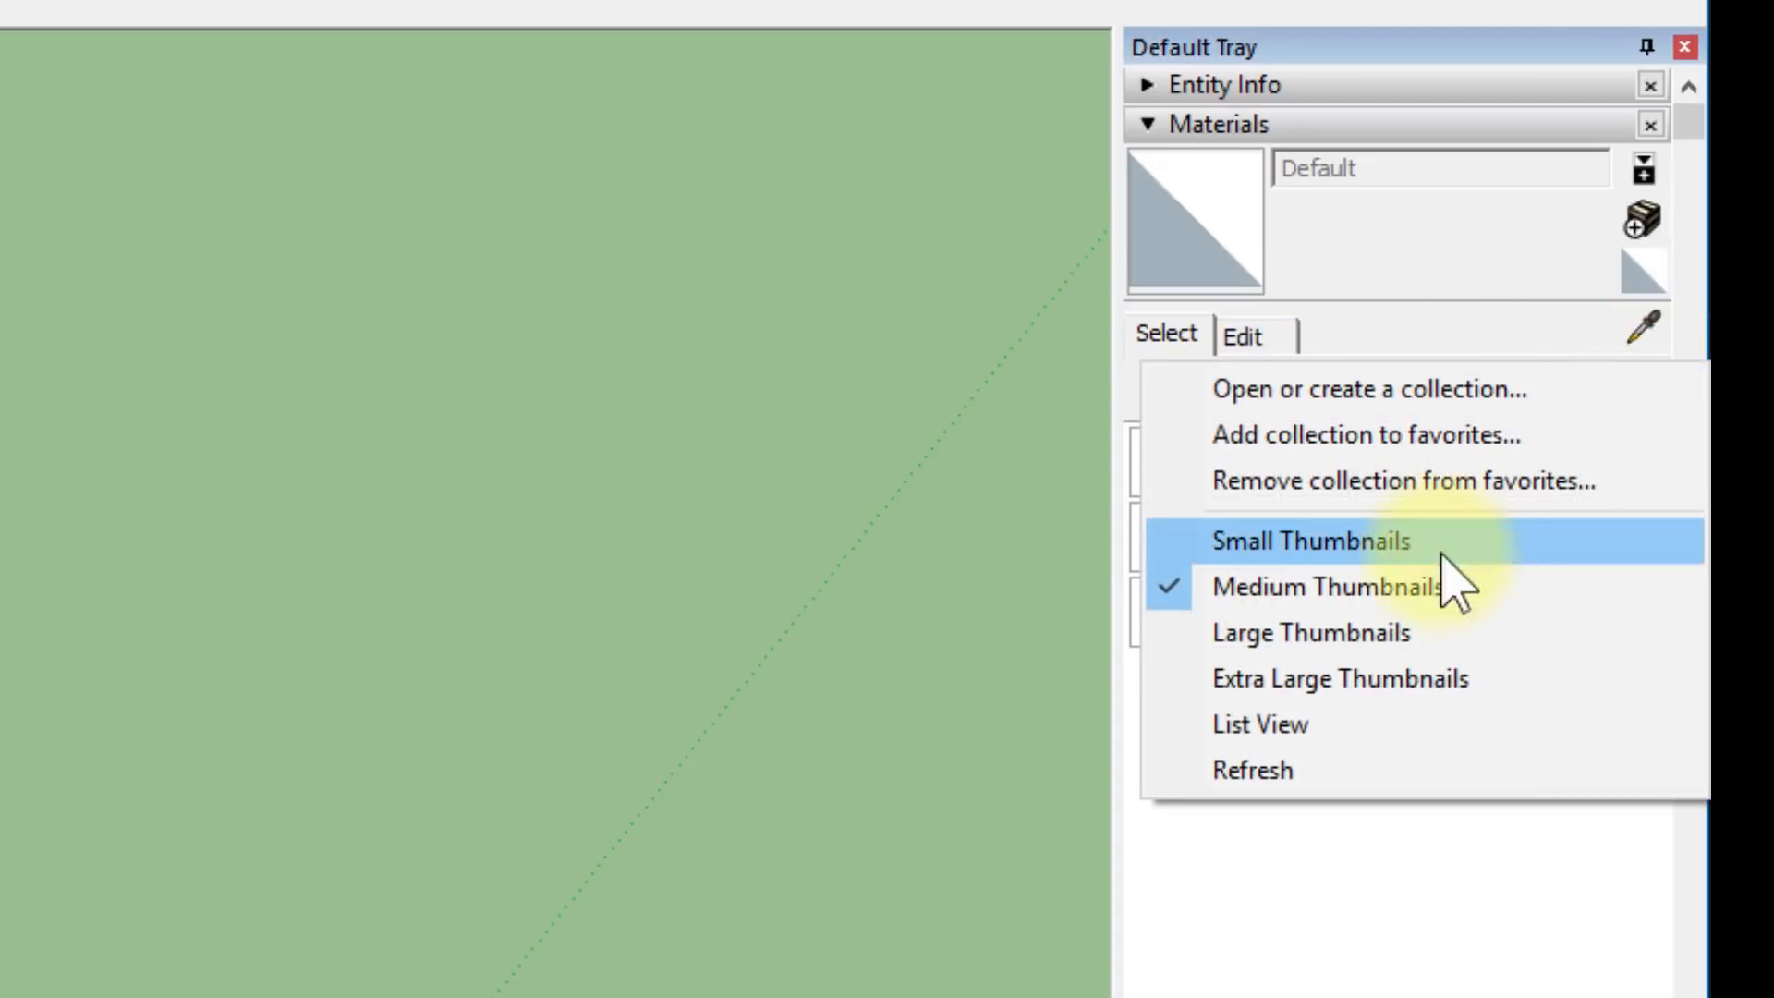
left_click(1379, 636)
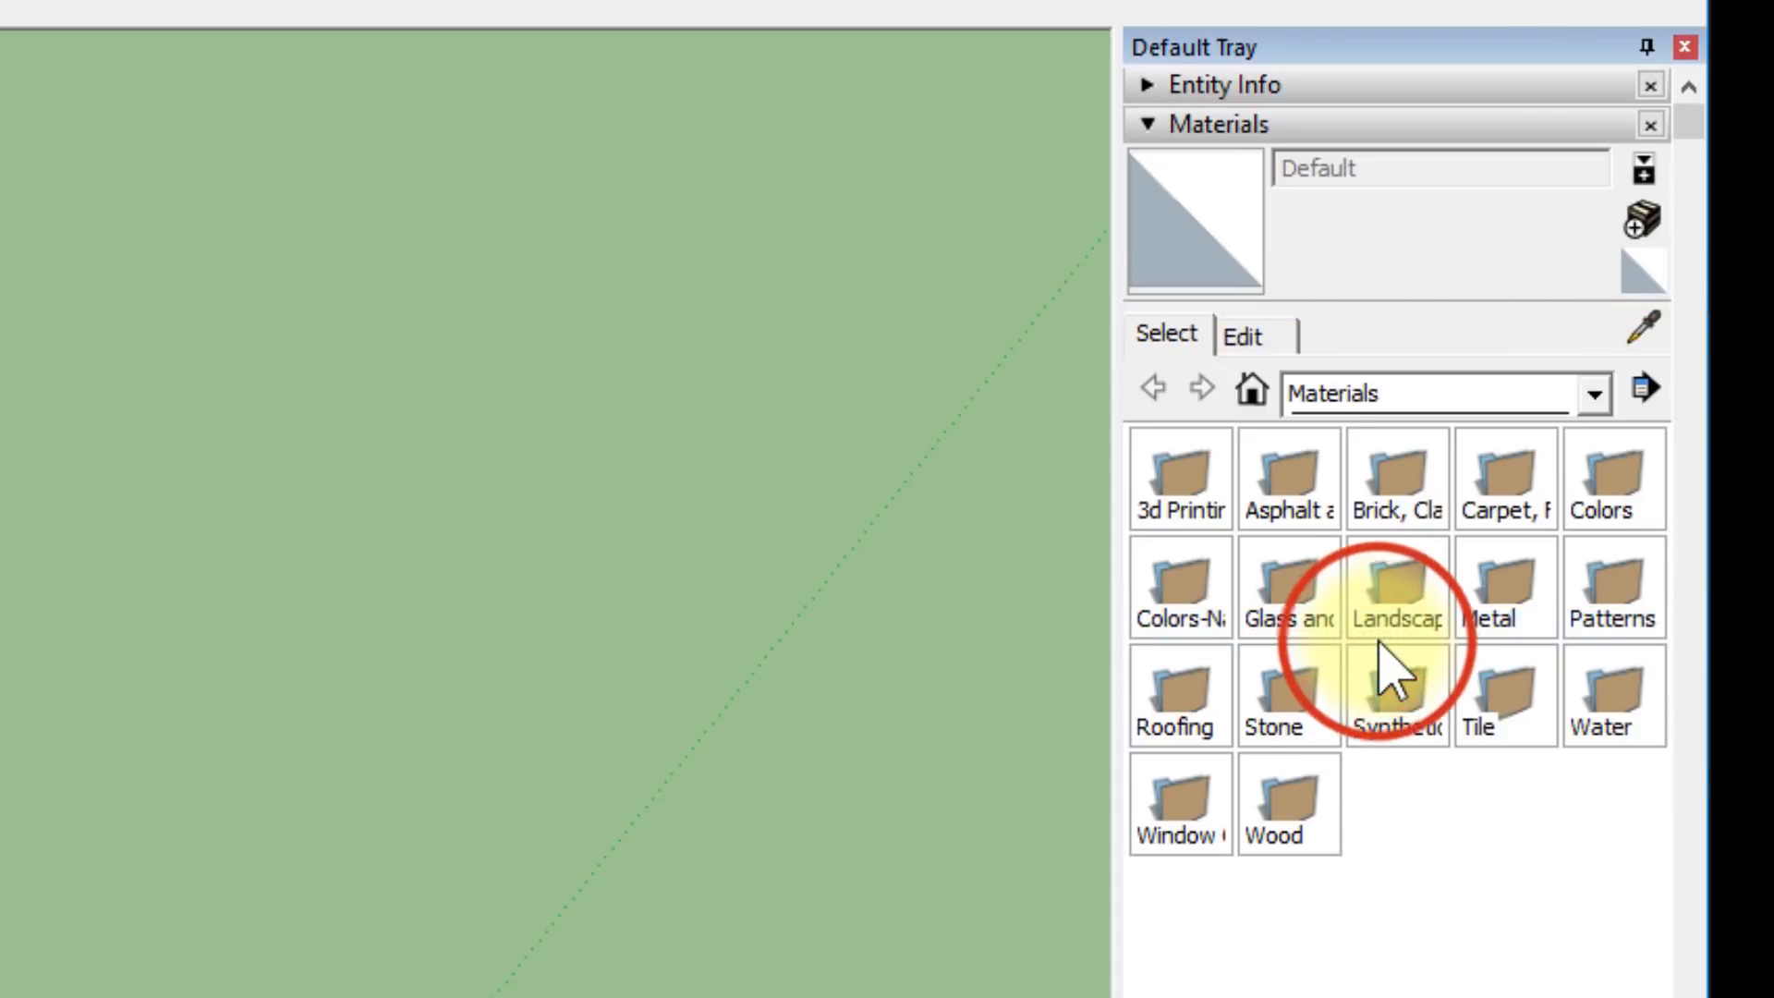
left_click(1643, 393)
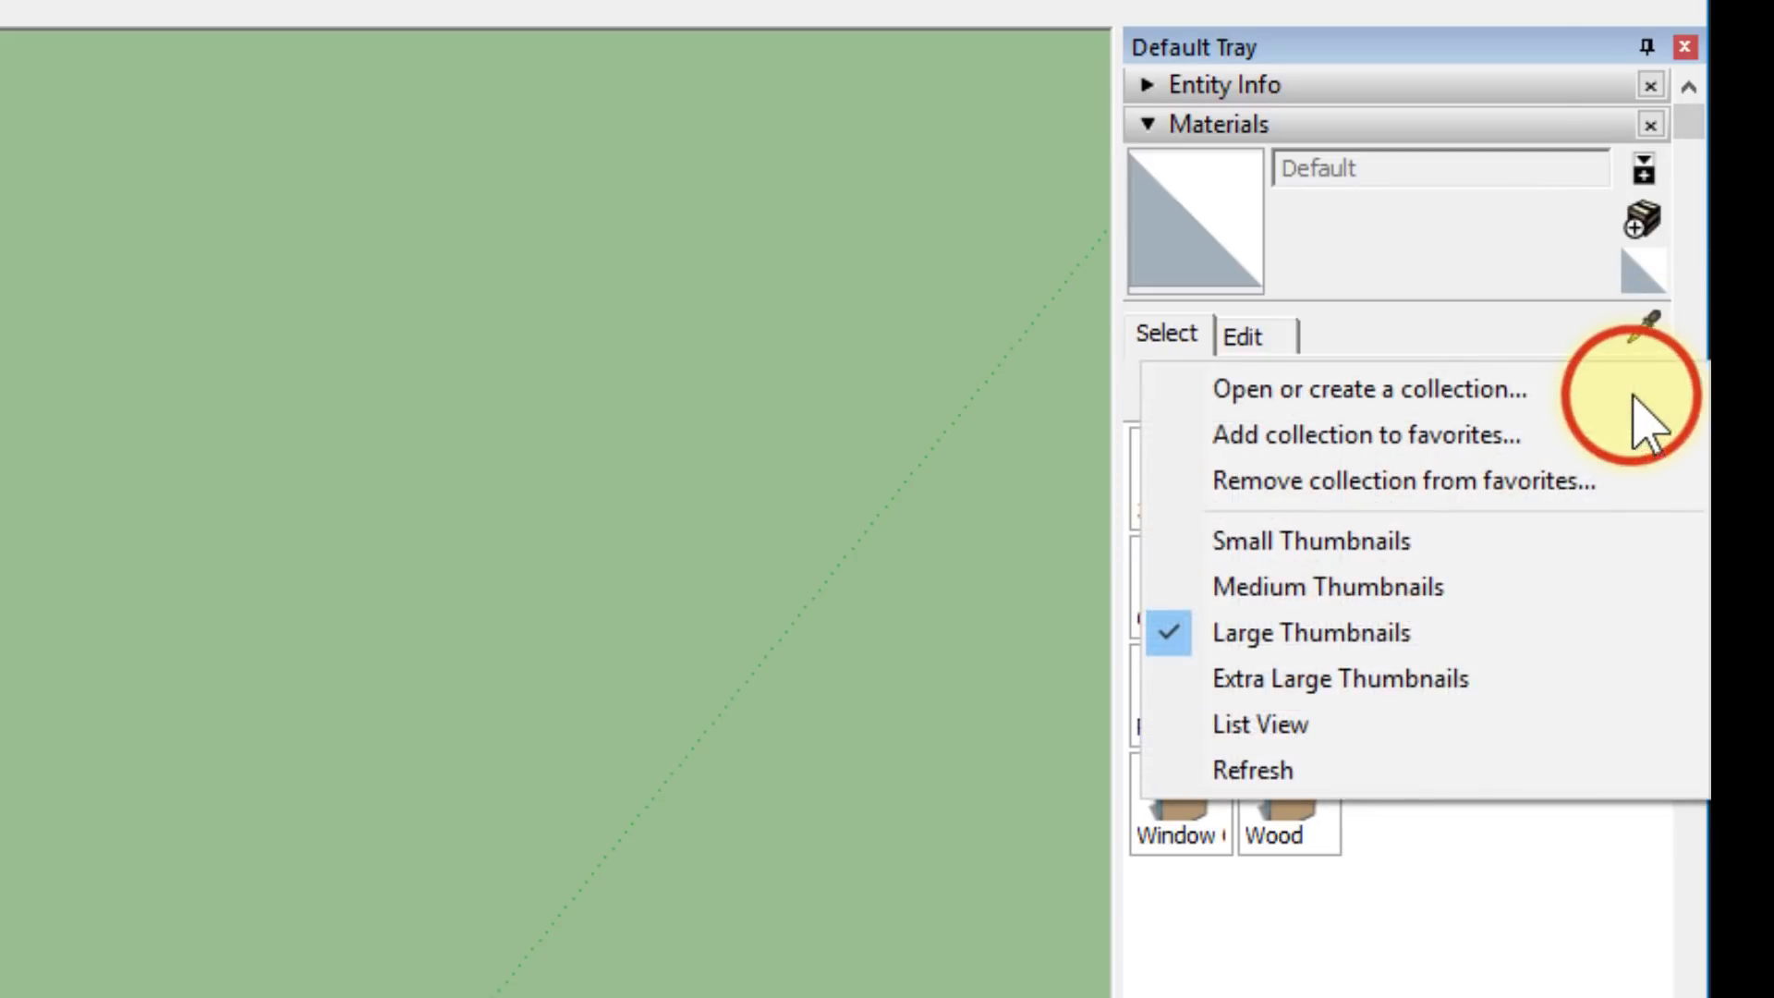
left_click(1374, 686)
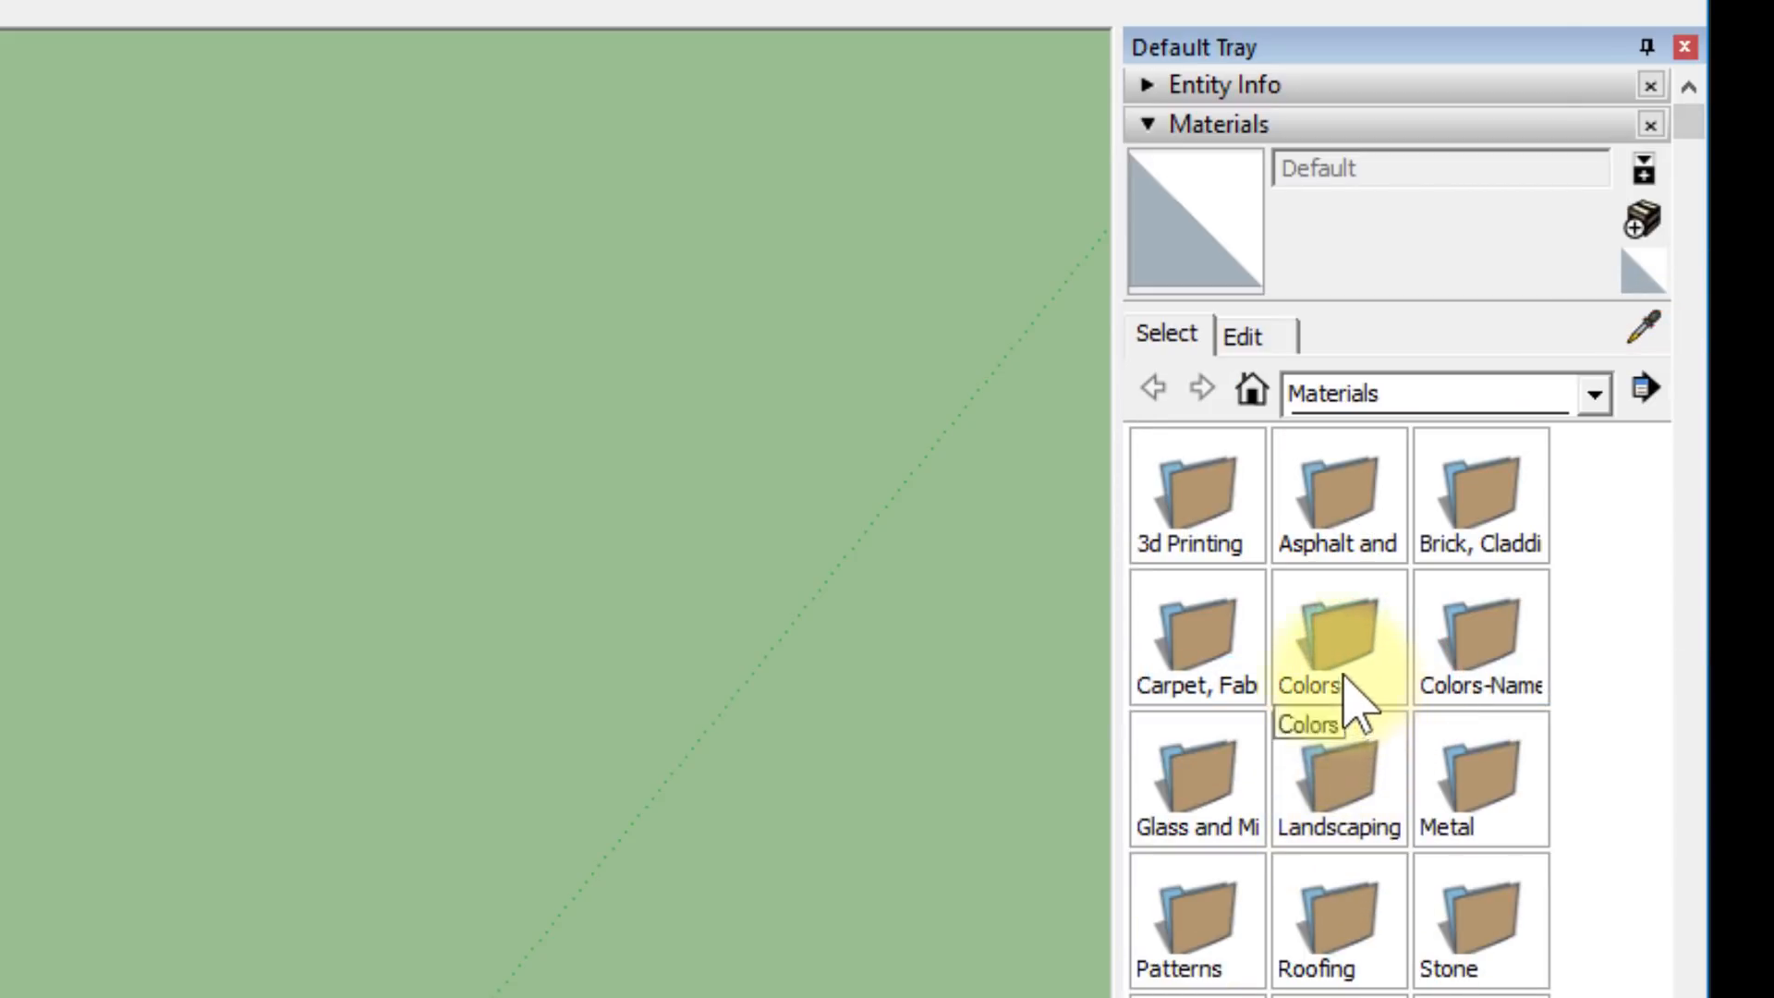
Open the Colors material collection and show its swatches as medium thumbnails
double_click(1346, 640)
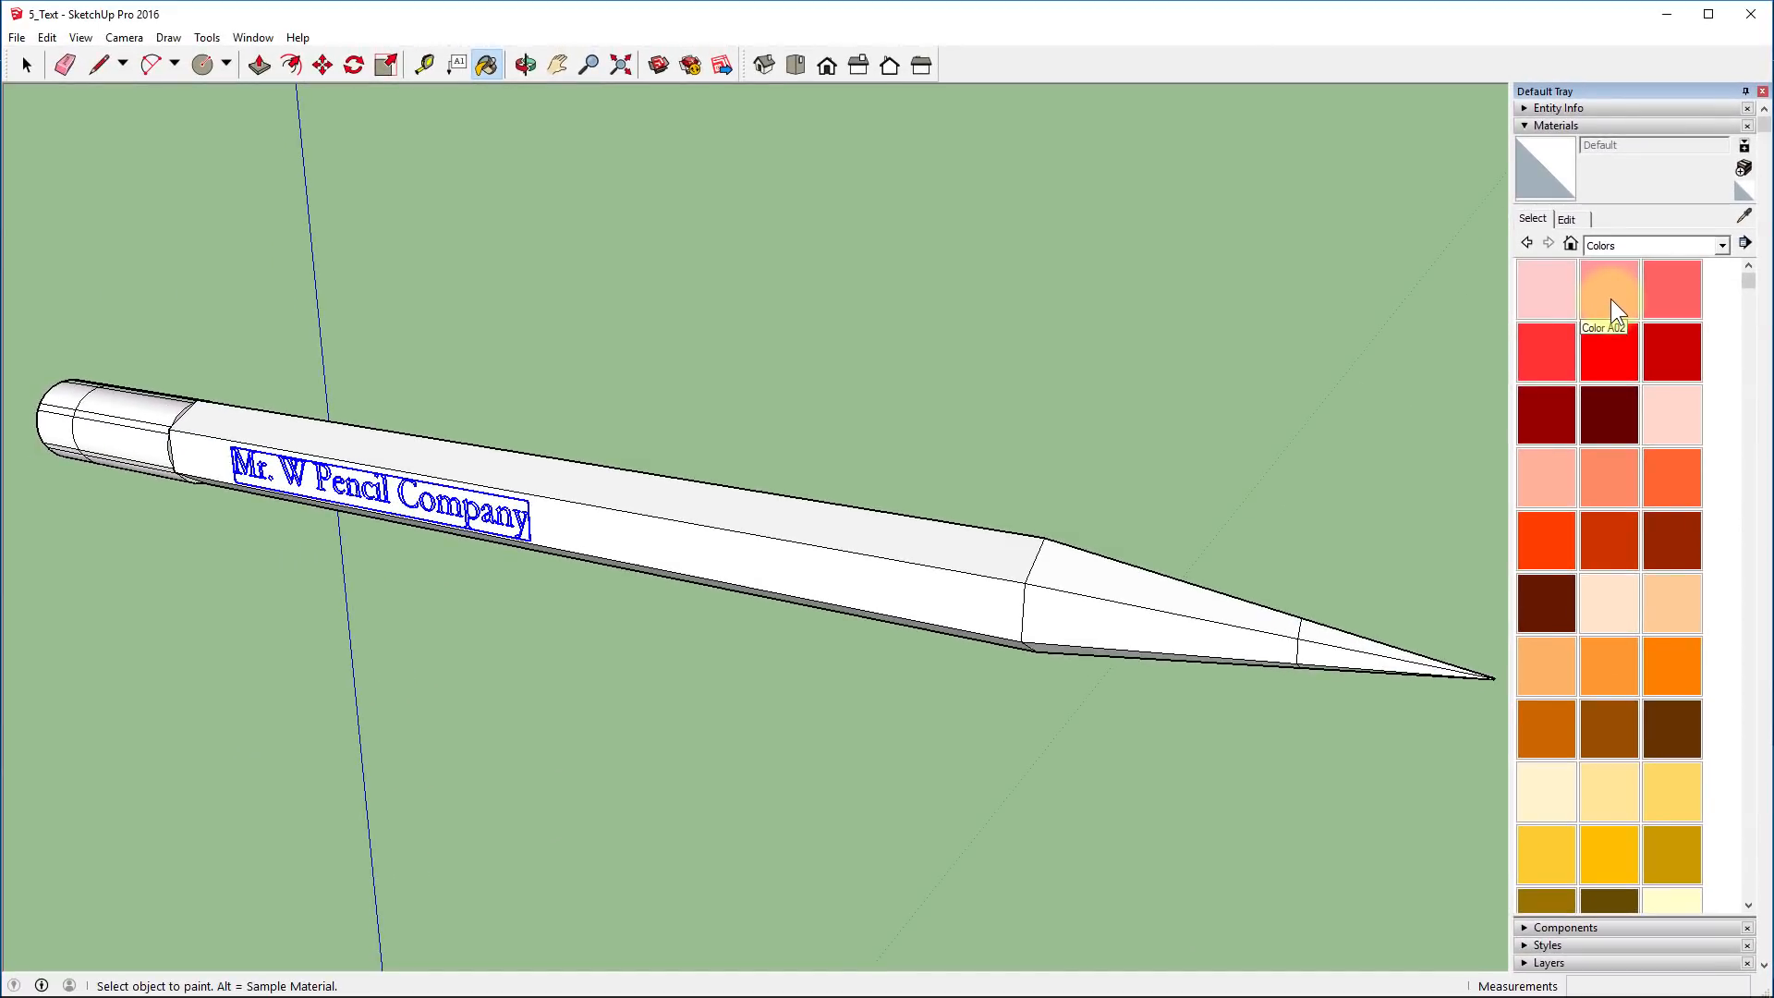
left_click(1745, 243)
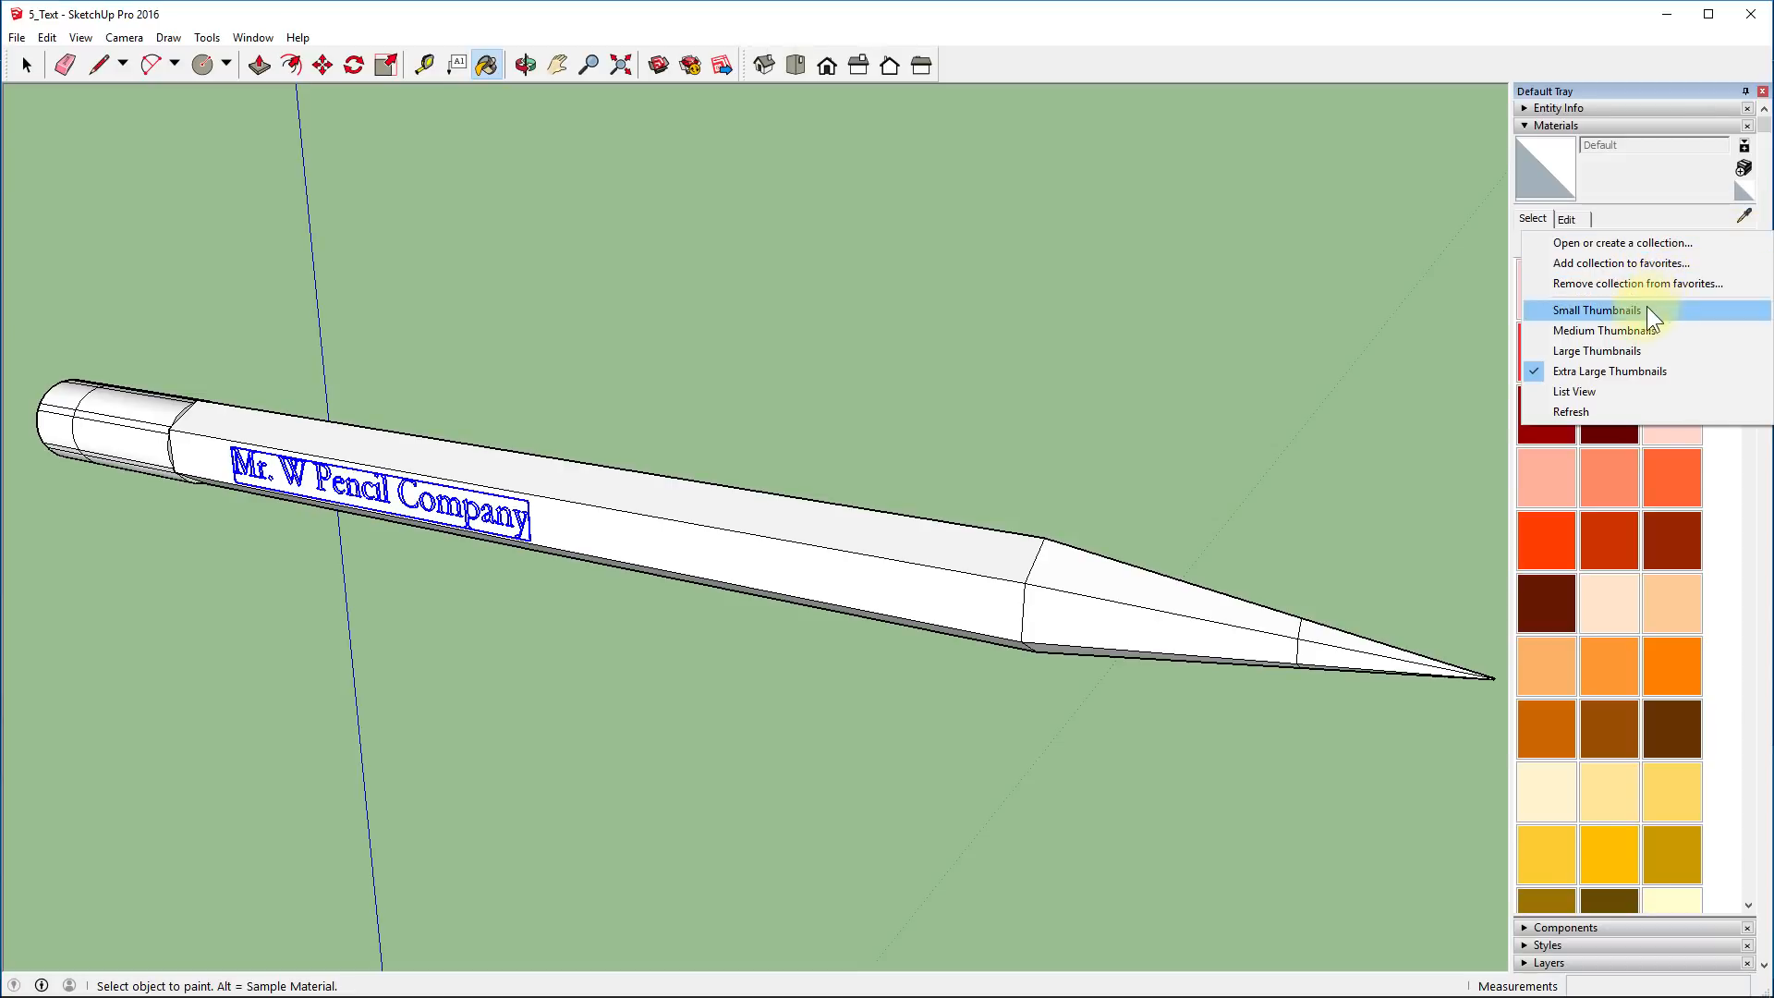
left_click(1629, 330)
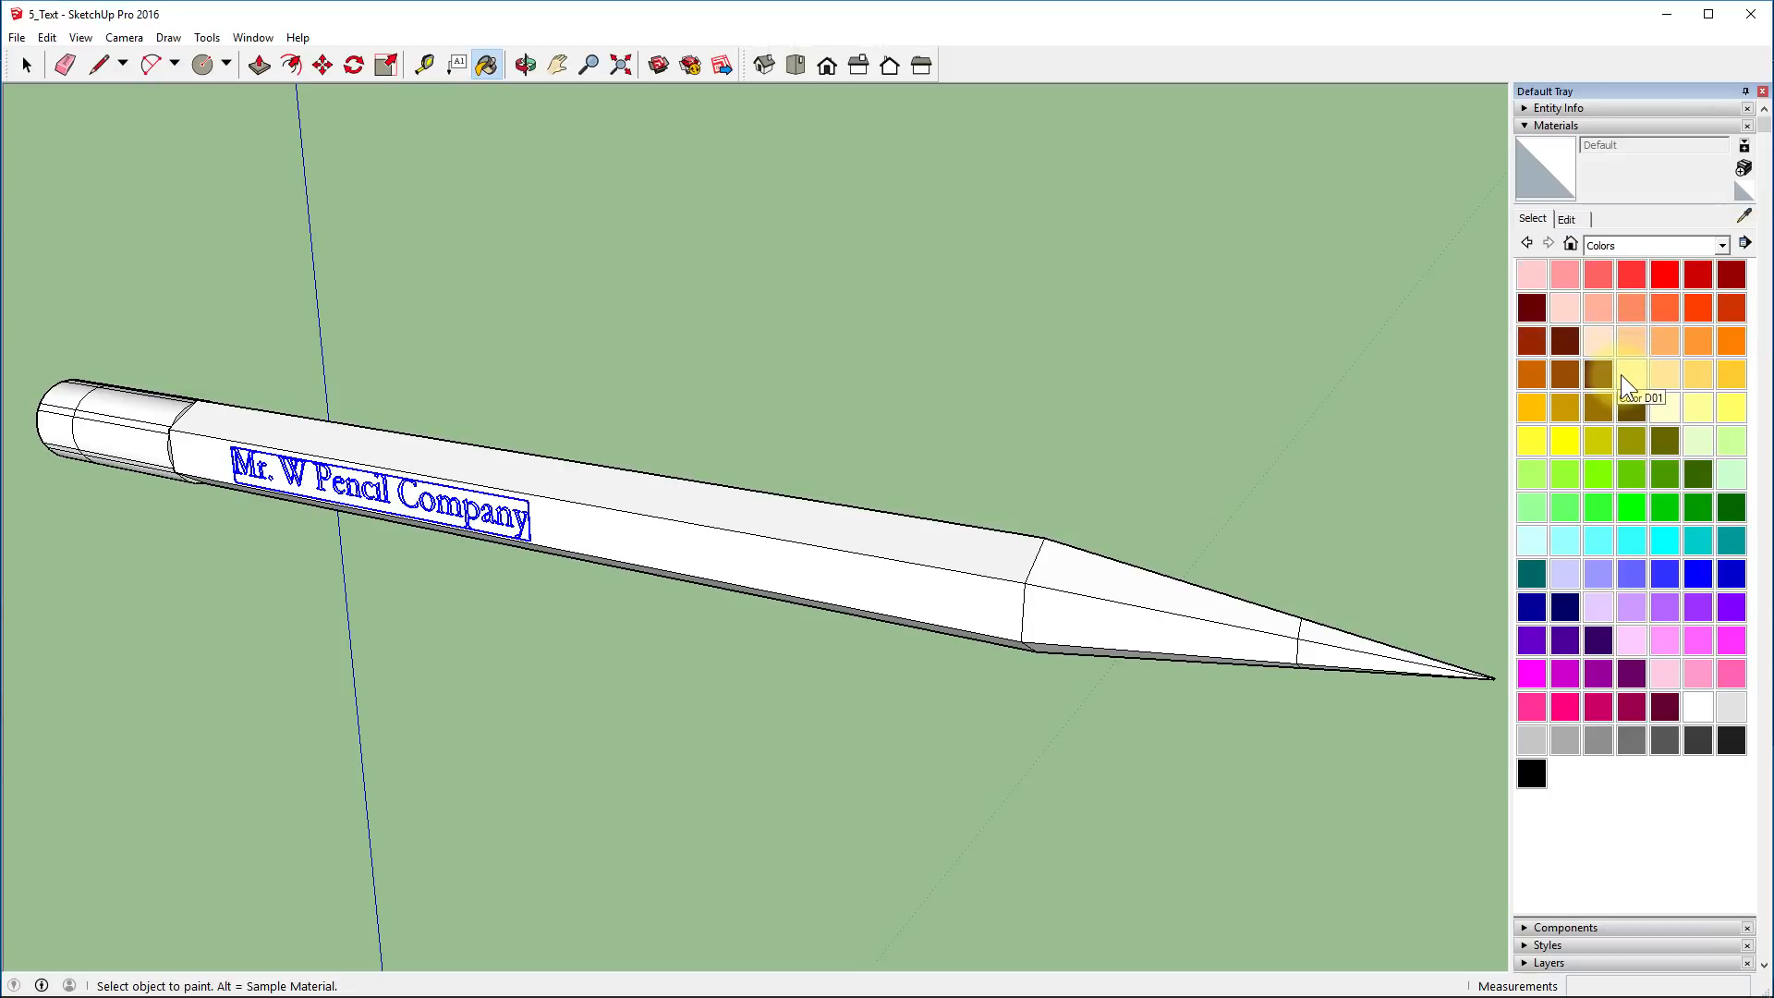
Paint all six long facets of the pencil body with the yellow Color E04 and deselect the lettering
left_click(1532, 436)
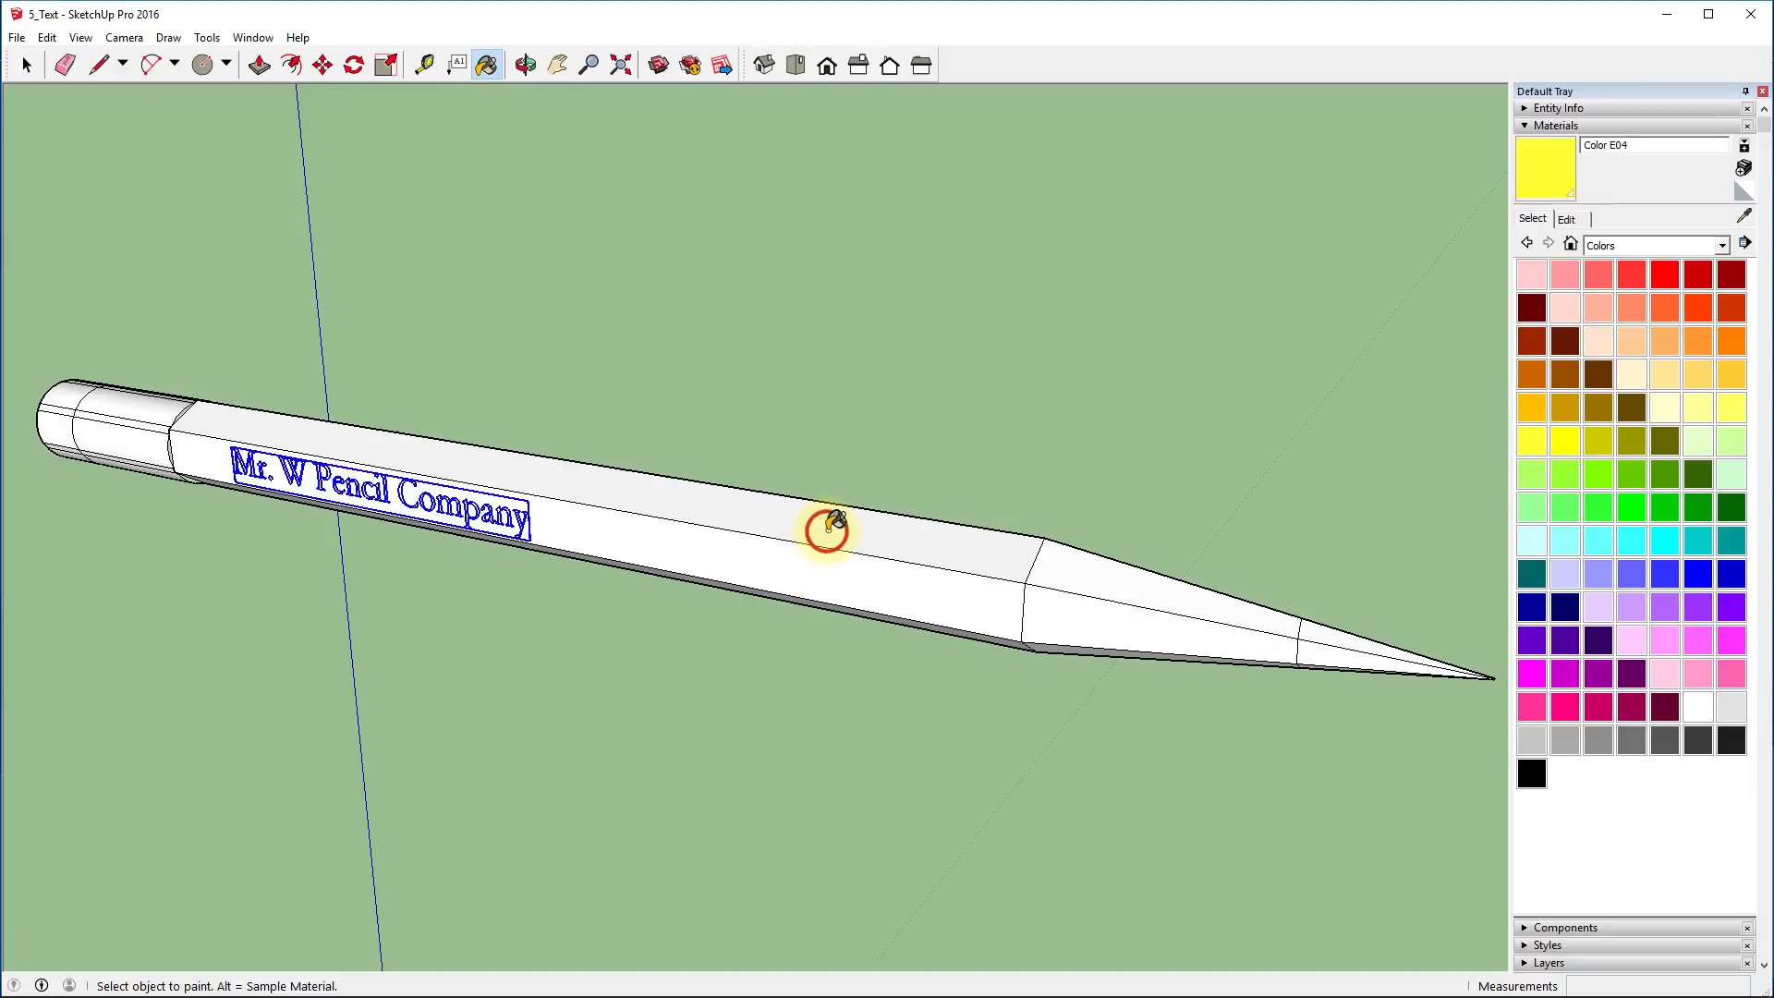
left_click(826, 533)
left_click(819, 568)
middle_click_drag(800, 665, 837, 421)
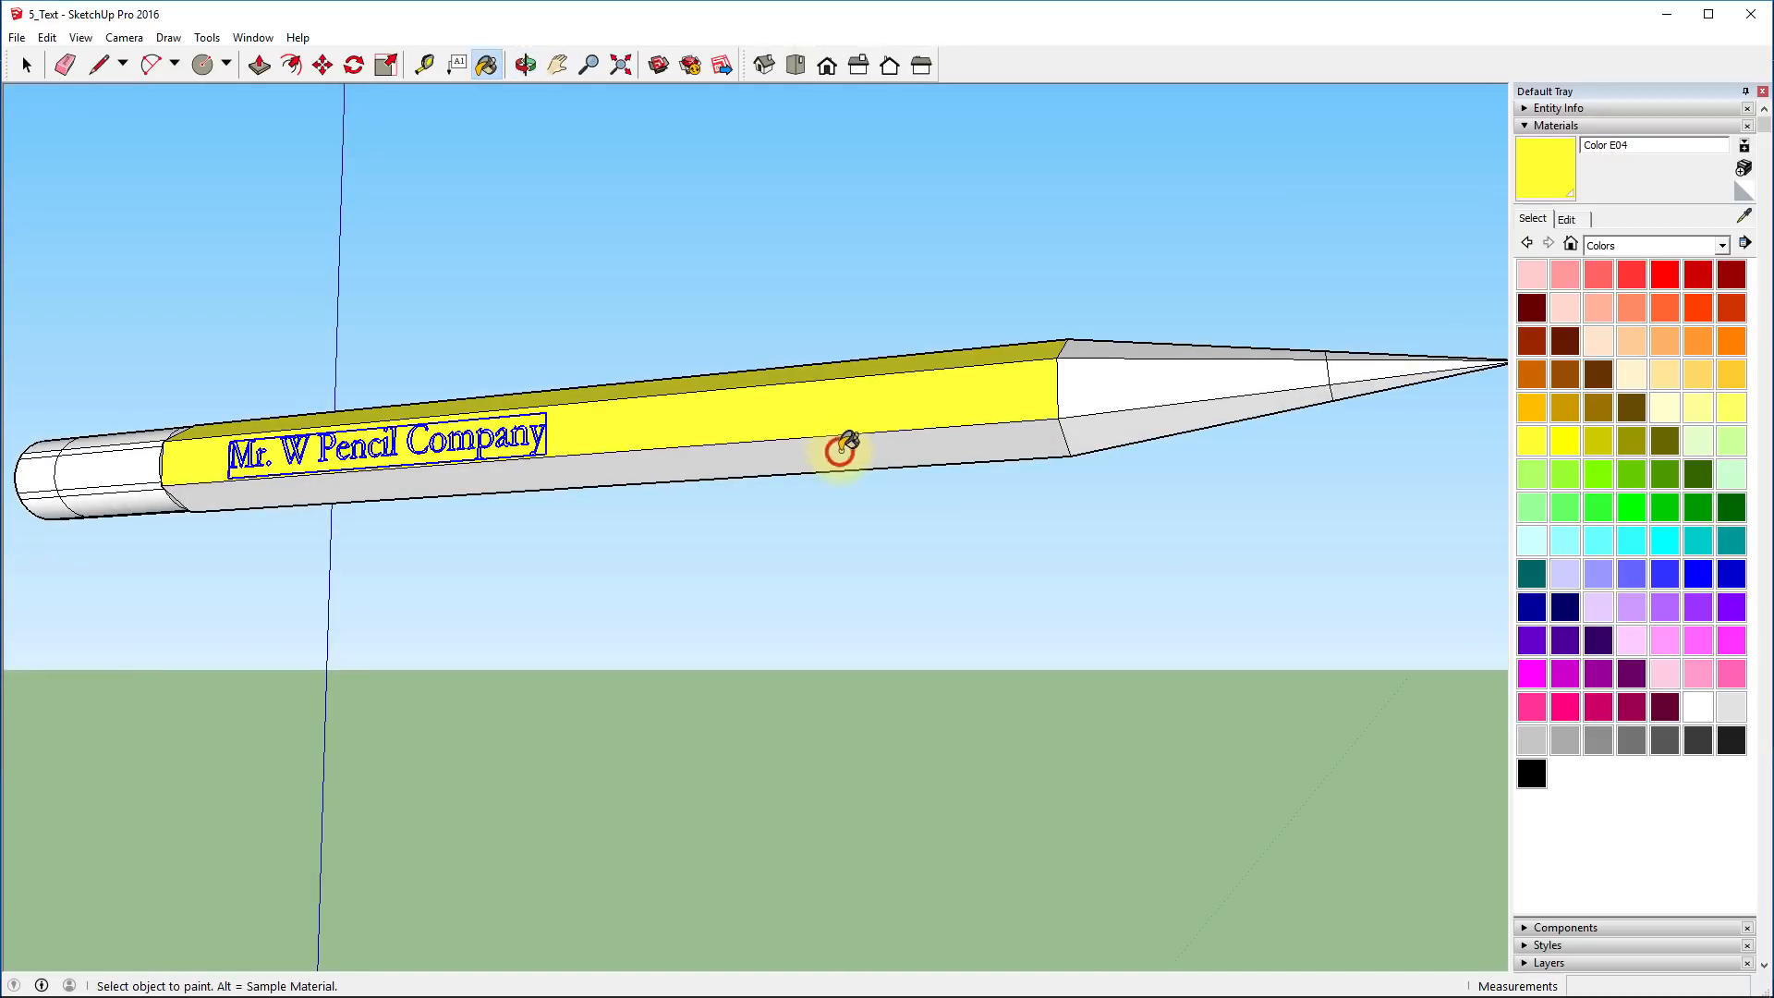
left_click(839, 451)
mouse_move(1116, 509)
middle_mouse_down()
mouse_move(785, 460)
mouse_move(281, 468)
mouse_move(95, 515)
middle_mouse_up()
left_click(474, 426)
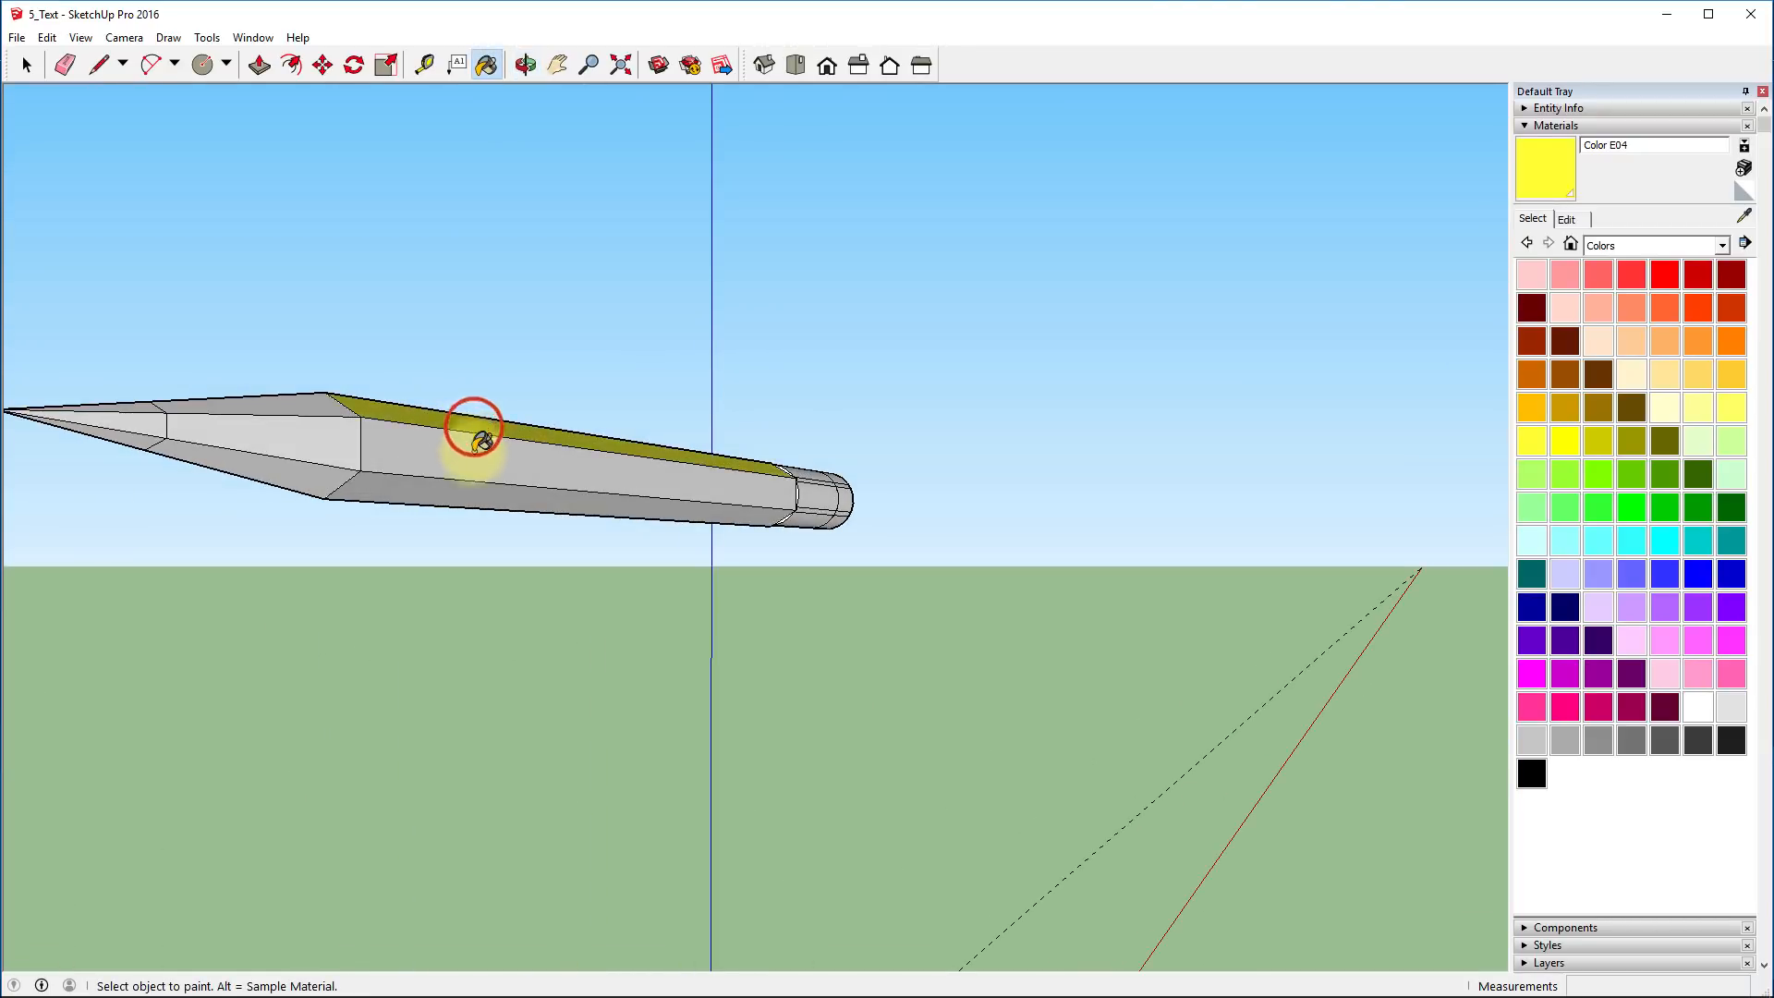
left_click(473, 462)
left_click(475, 495)
mouse_move(396, 579)
middle_mouse_down()
mouse_move(1026, 622)
mouse_move(1054, 785)
mouse_move(1085, 740)
mouse_move(1147, 713)
middle_mouse_up()
left_click(27, 70)
left_click(677, 662)
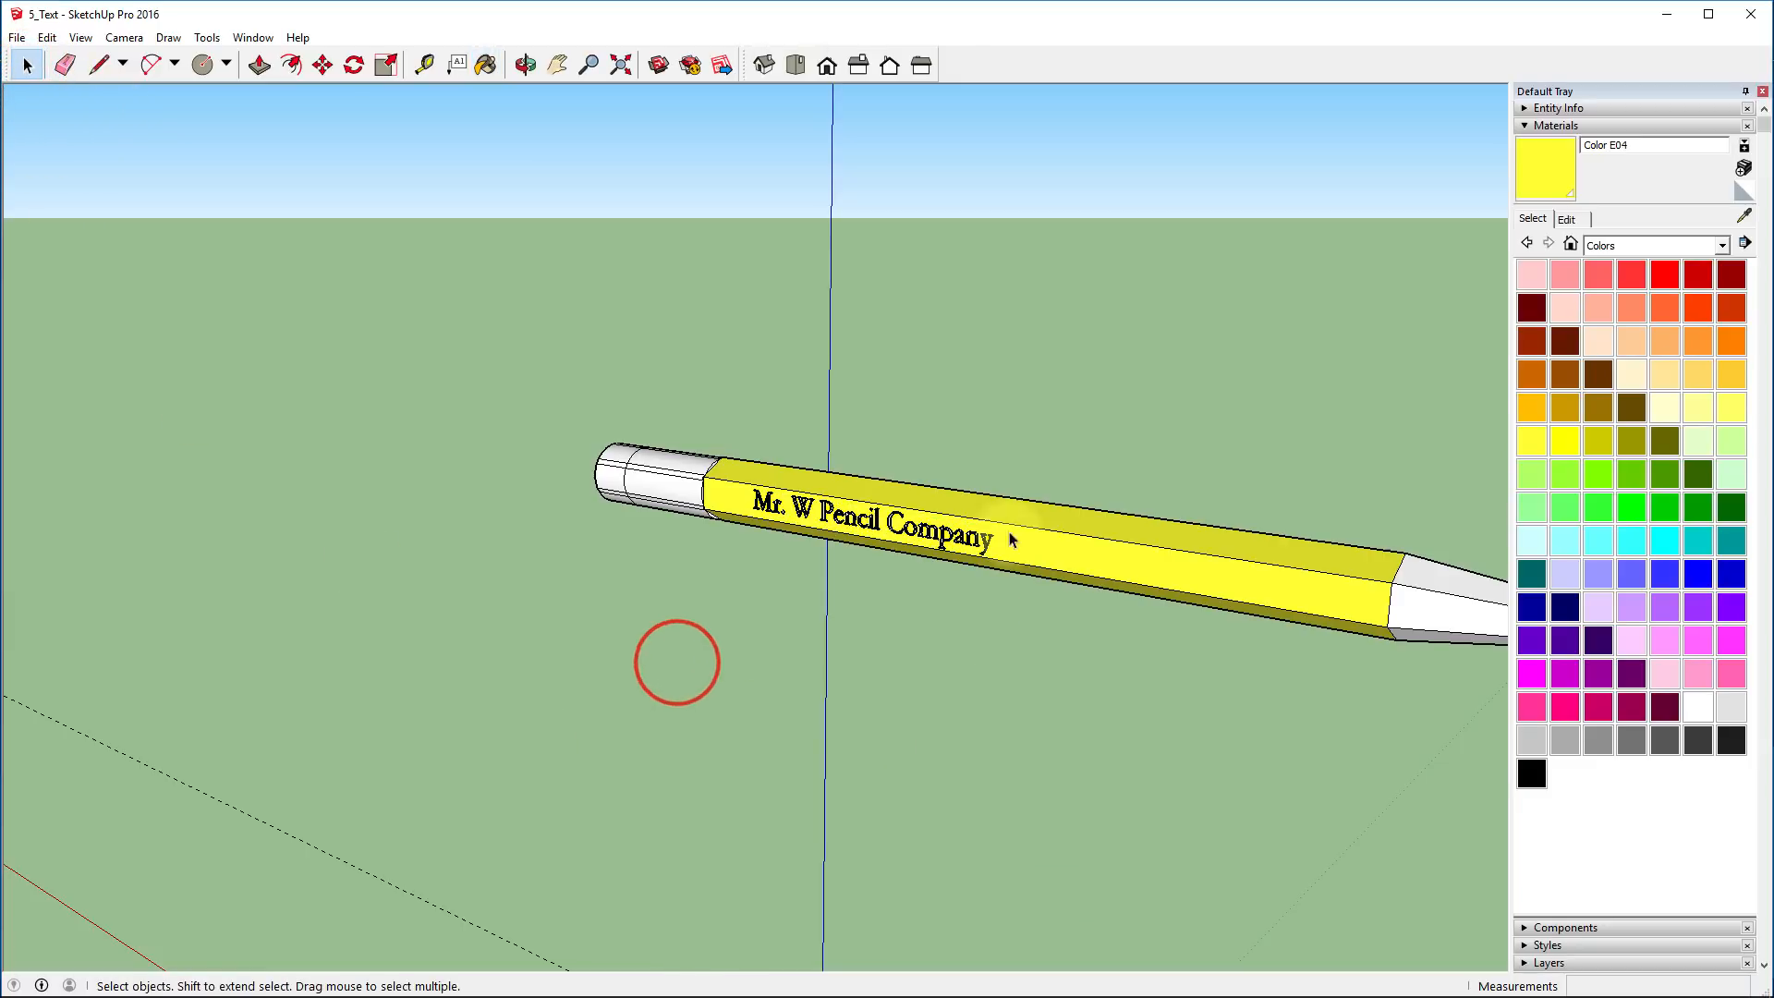
Paint the "Mr. W Pencil Company" lettering with the black Color M09
scroll(951, 484, "up", 2)
scroll(1023, 450, "up", 3)
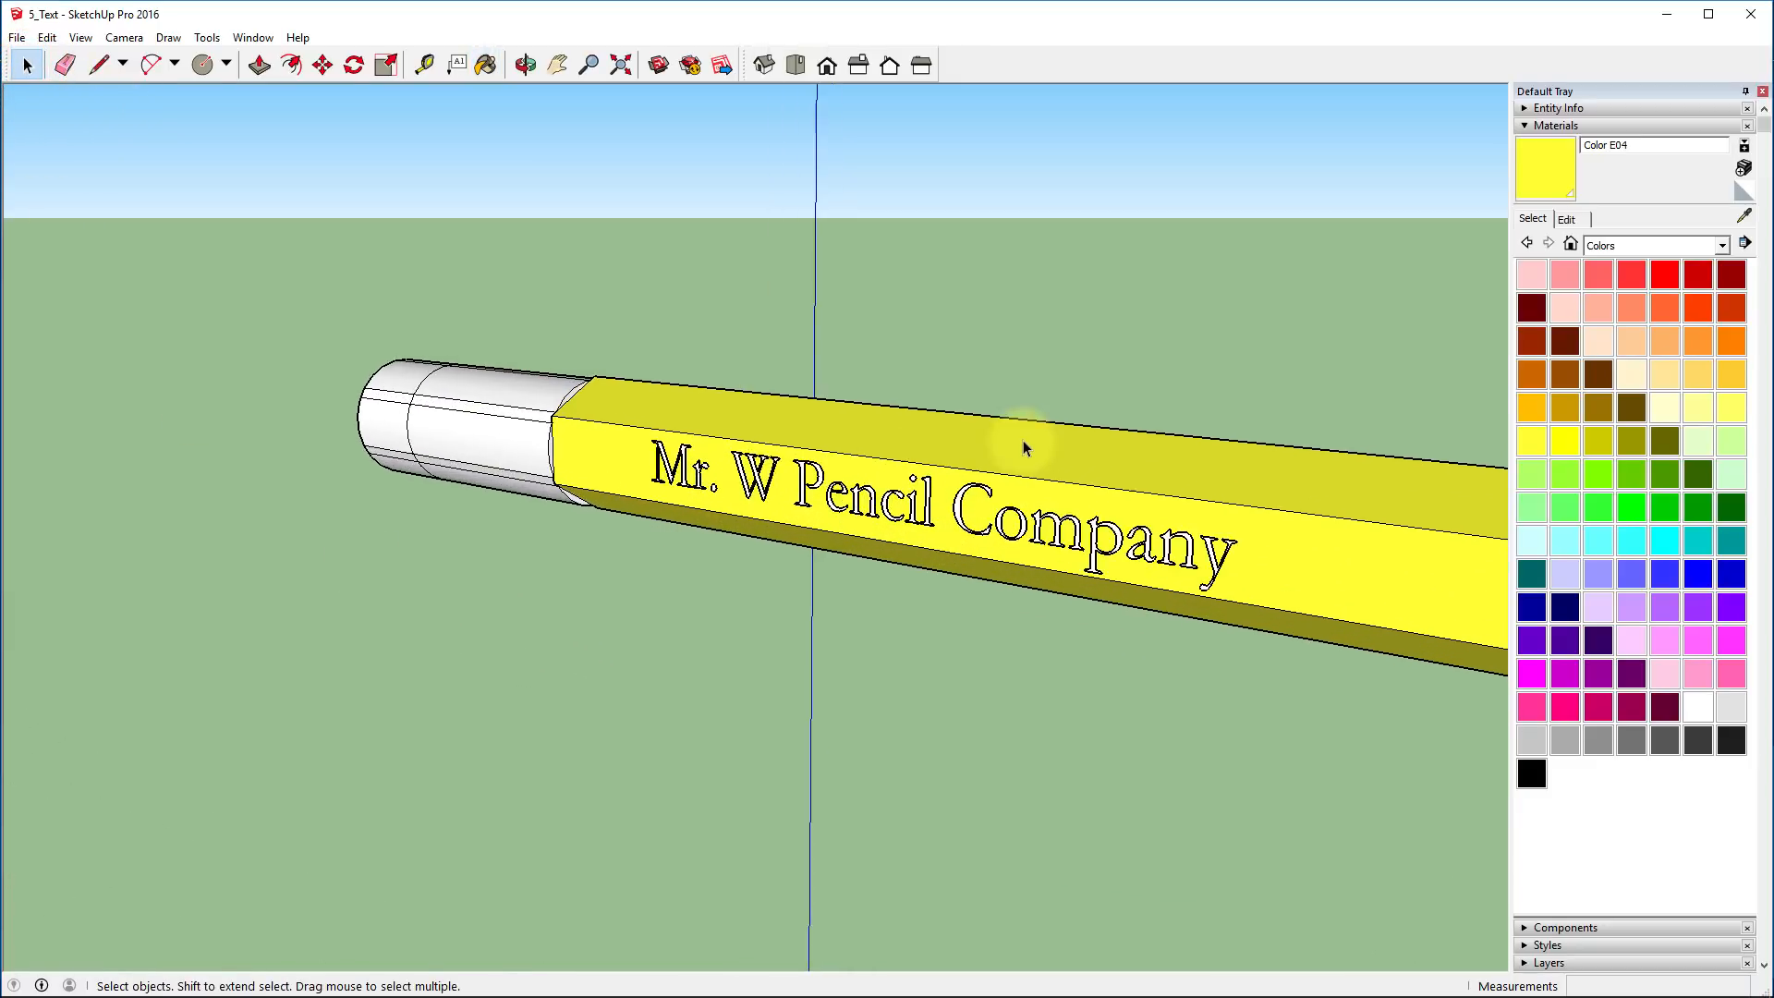
scroll(1022, 434, "up", 1)
scroll(994, 436, "up", 2)
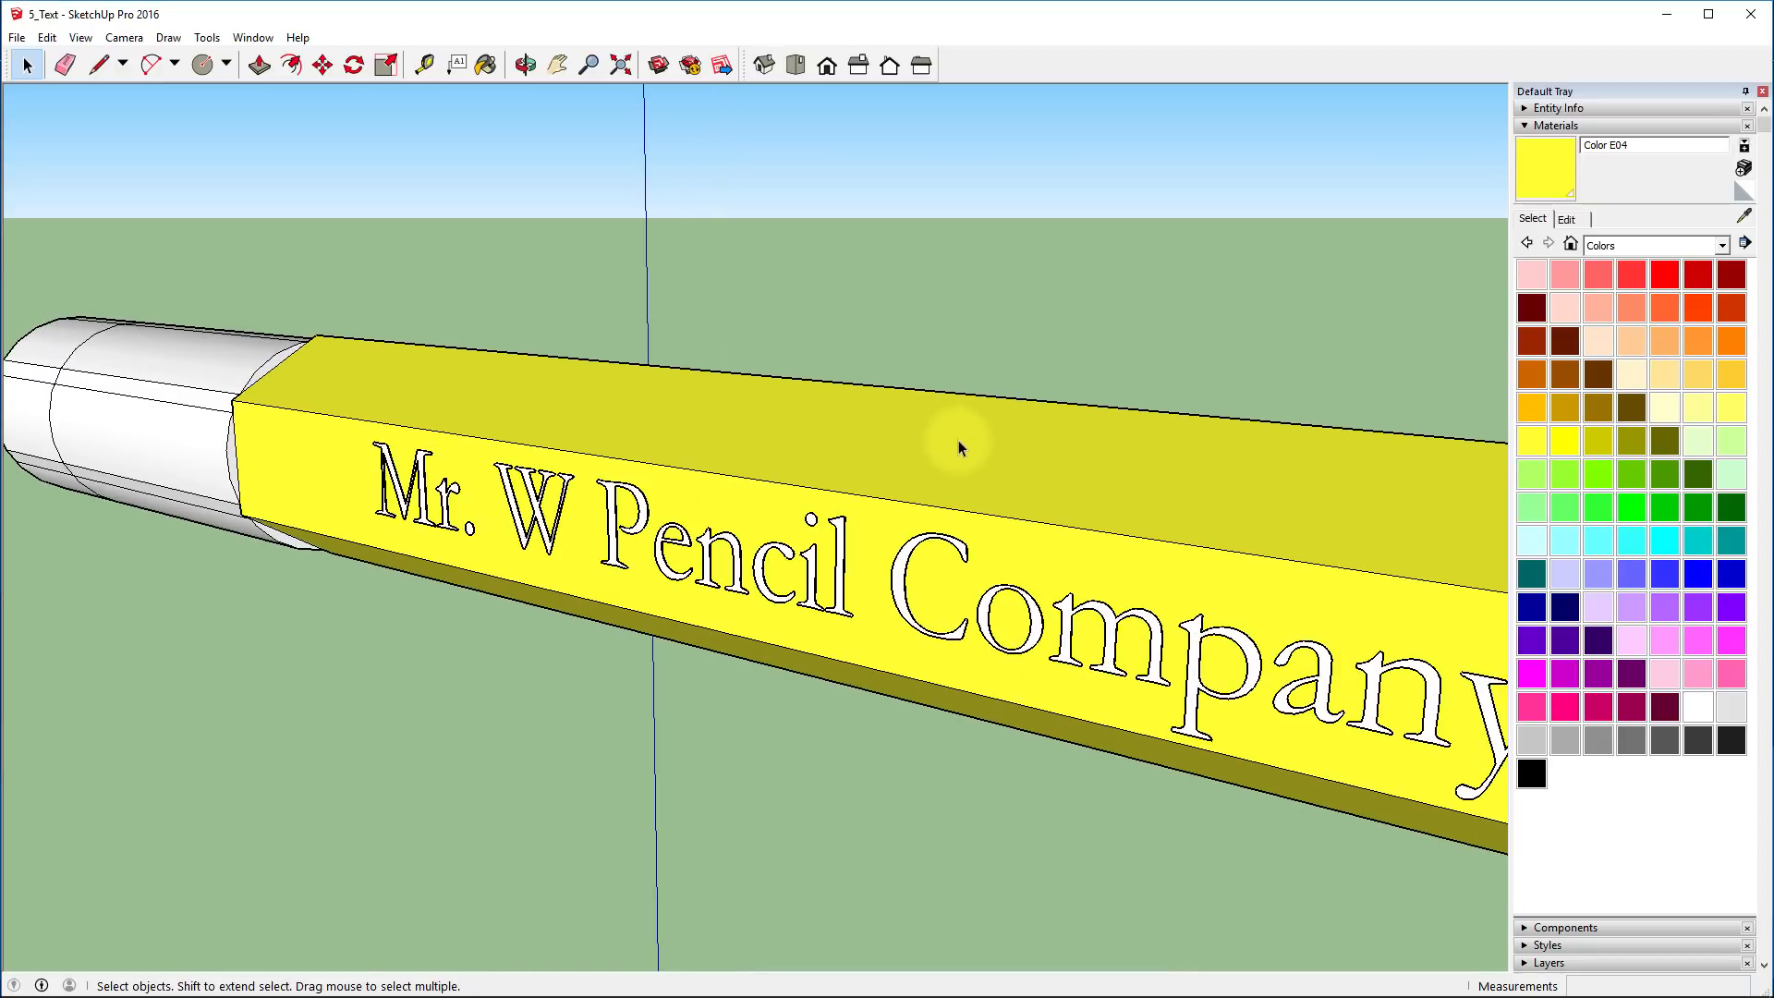
left_click(1534, 773)
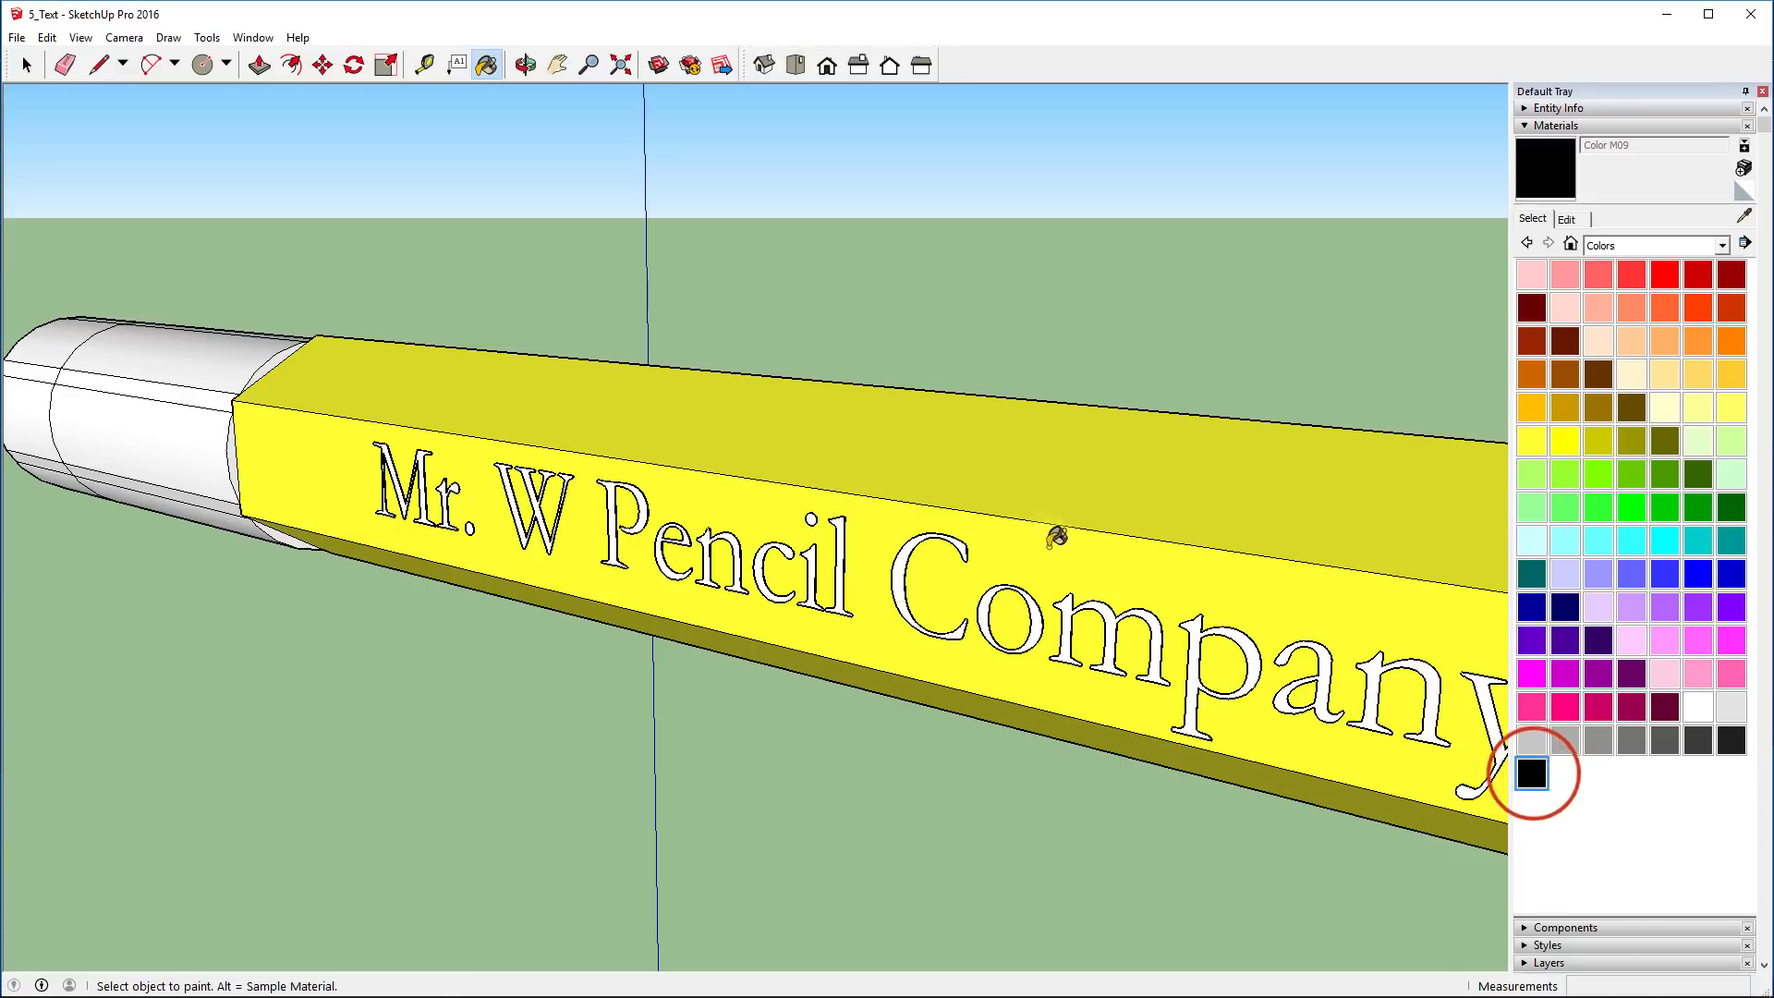
scroll(912, 549, "up", 3)
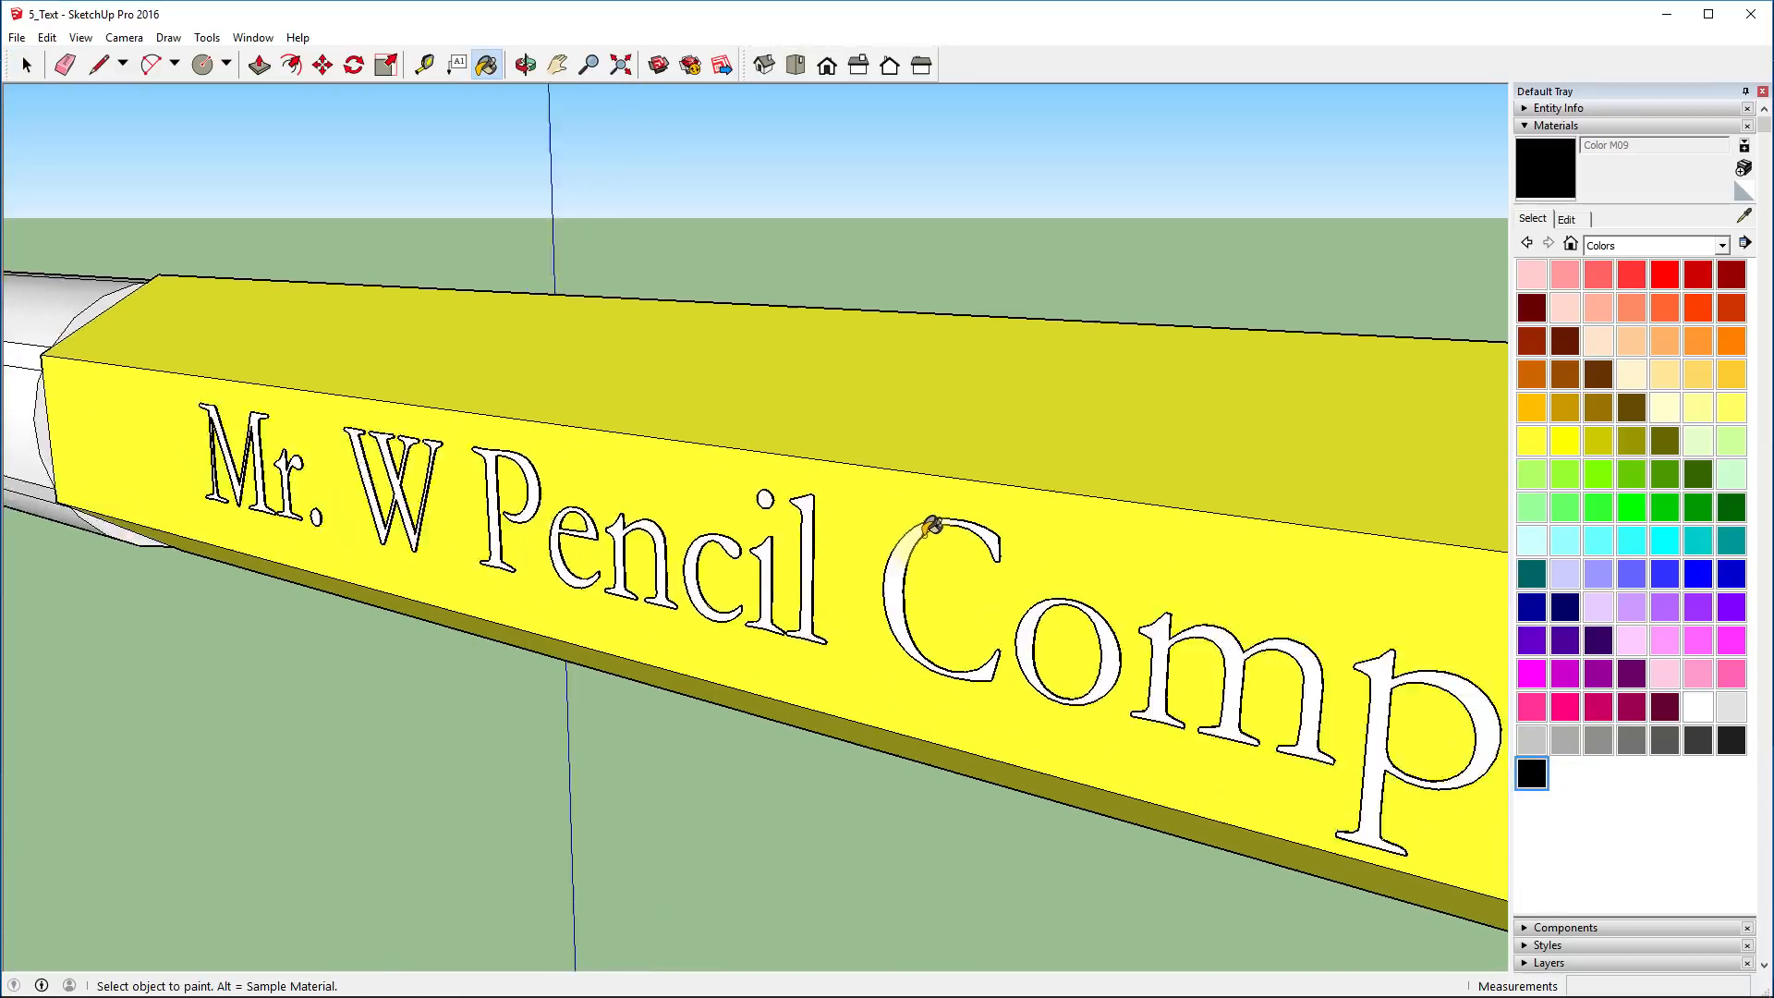
left_click(892, 573)
scroll(897, 564, "down", 6)
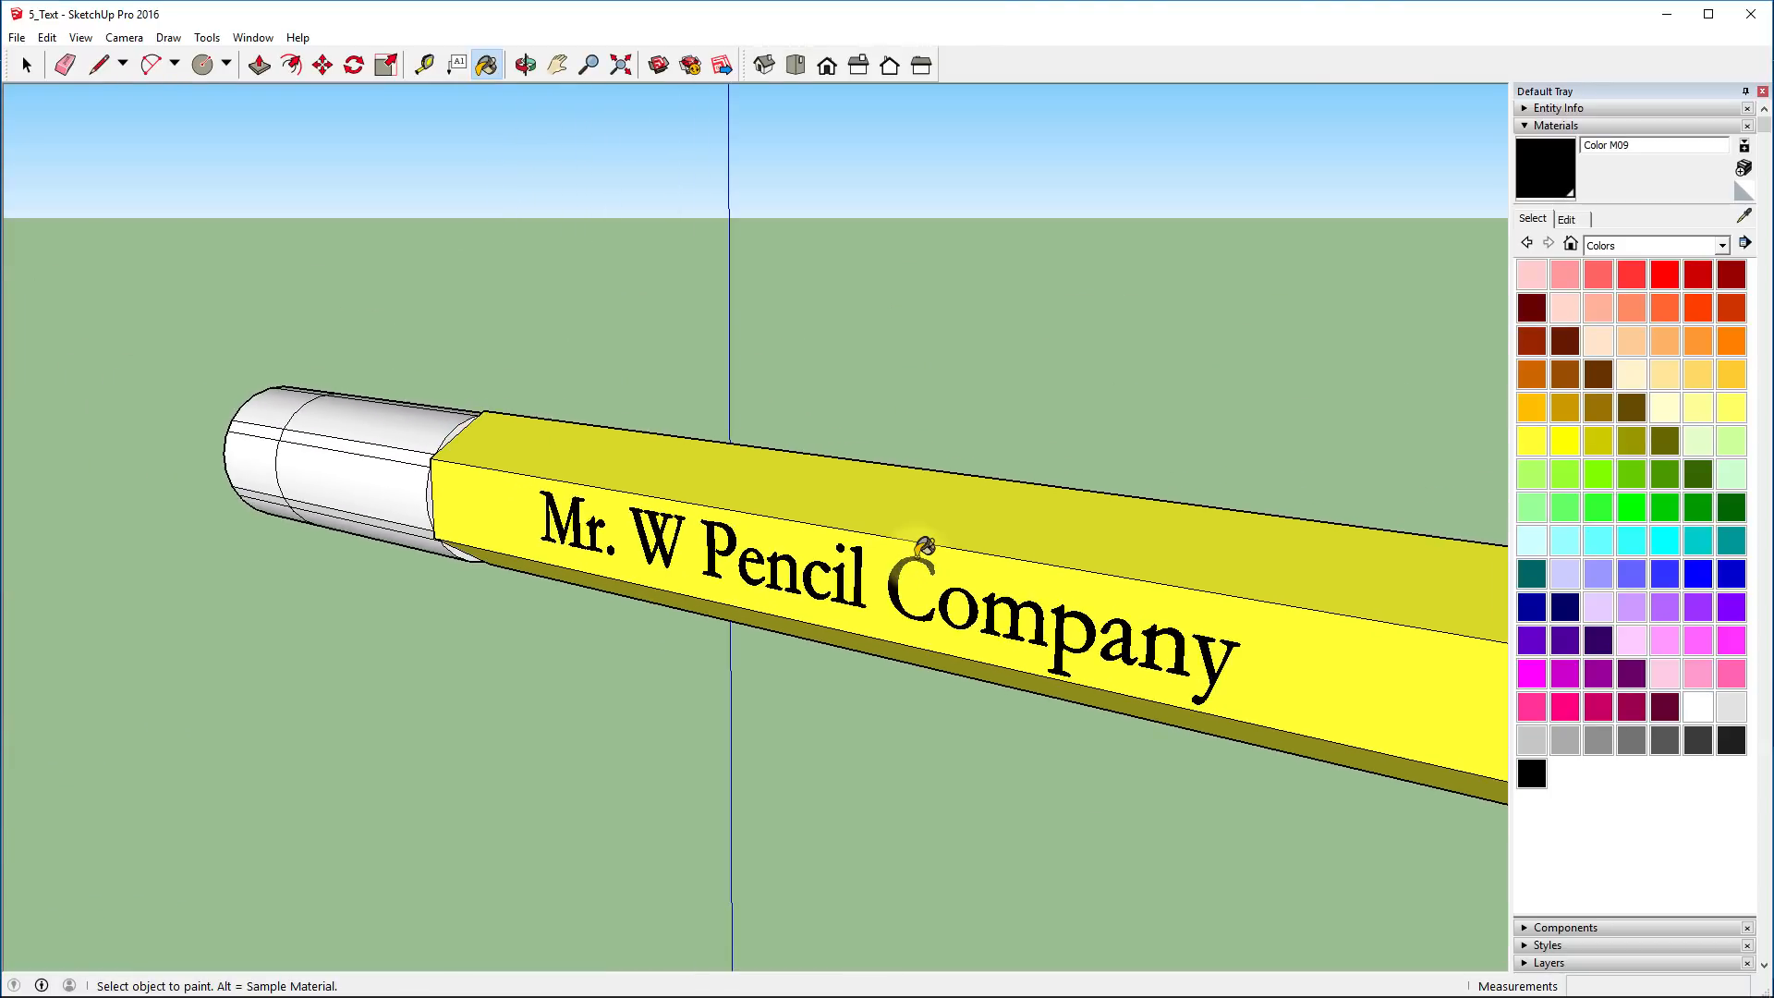
Open the Metal material collection and choose Metal Steel Textured White for the ferrule
mouse_move(1137, 753)
middle_mouse_down()
mouse_move(839, 769)
mouse_move(1180, 752)
mouse_move(1272, 773)
mouse_move(903, 666)
mouse_move(1003, 745)
mouse_move(1544, 832)
mouse_move(1491, 812)
middle_mouse_up()
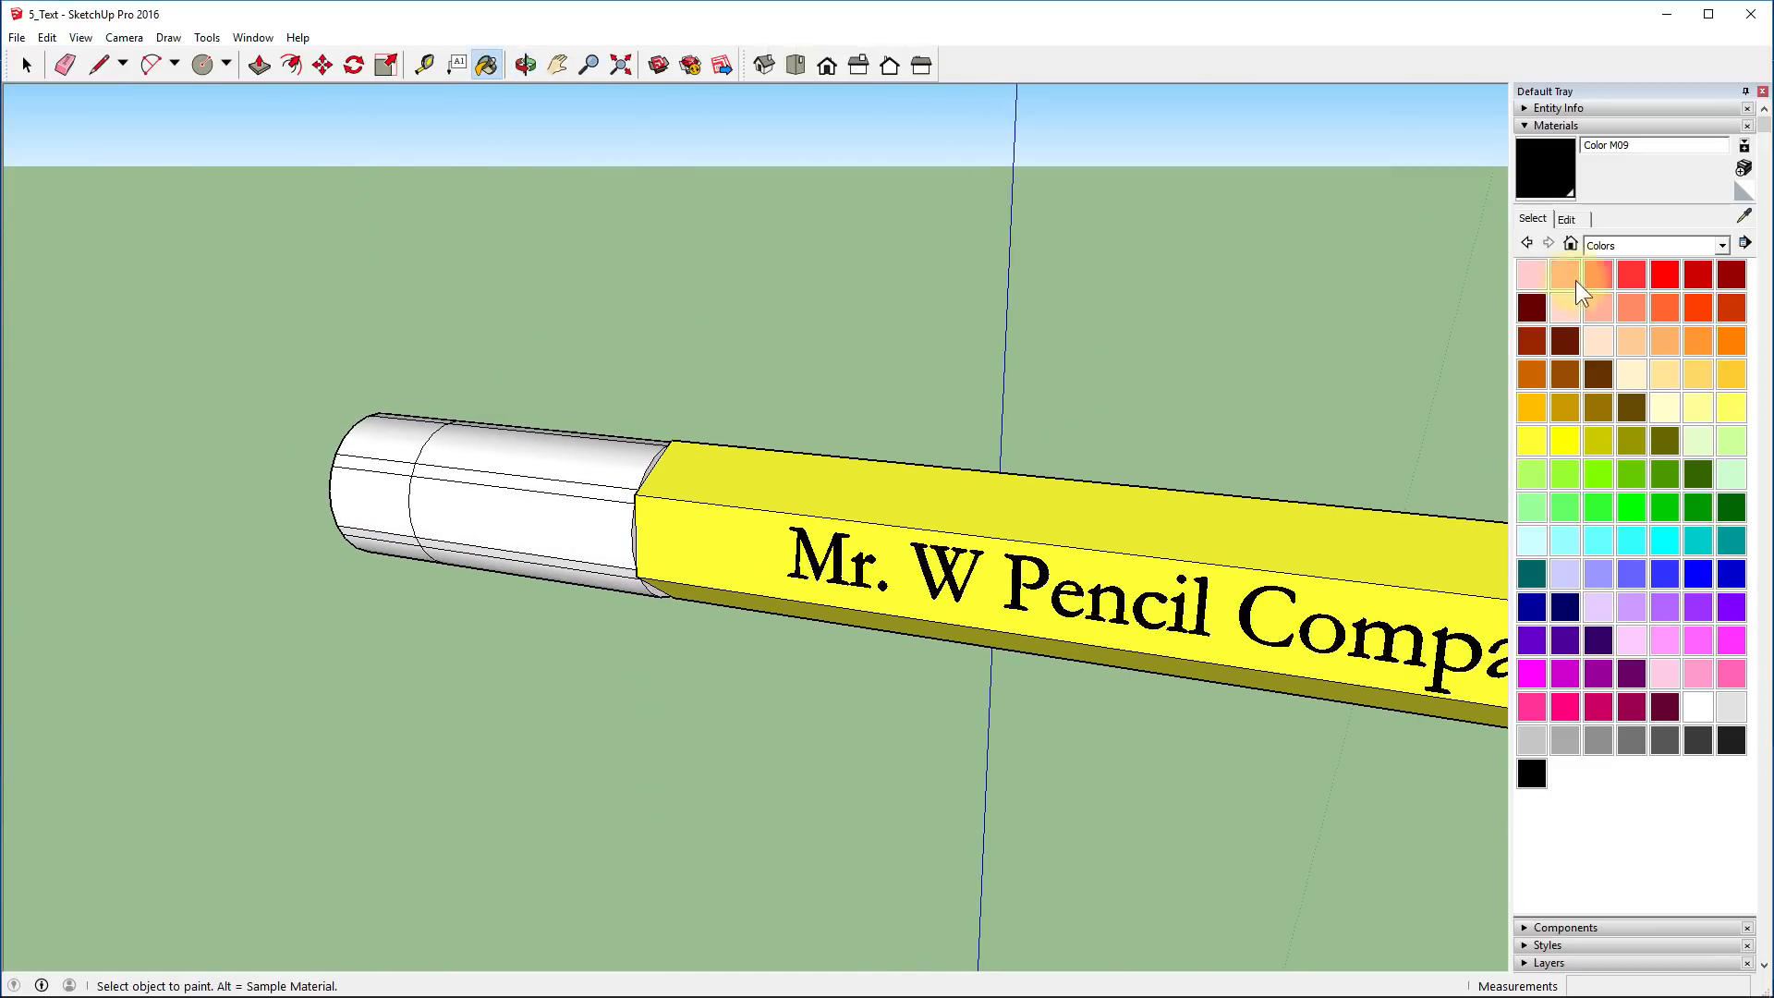
left_click(1721, 246)
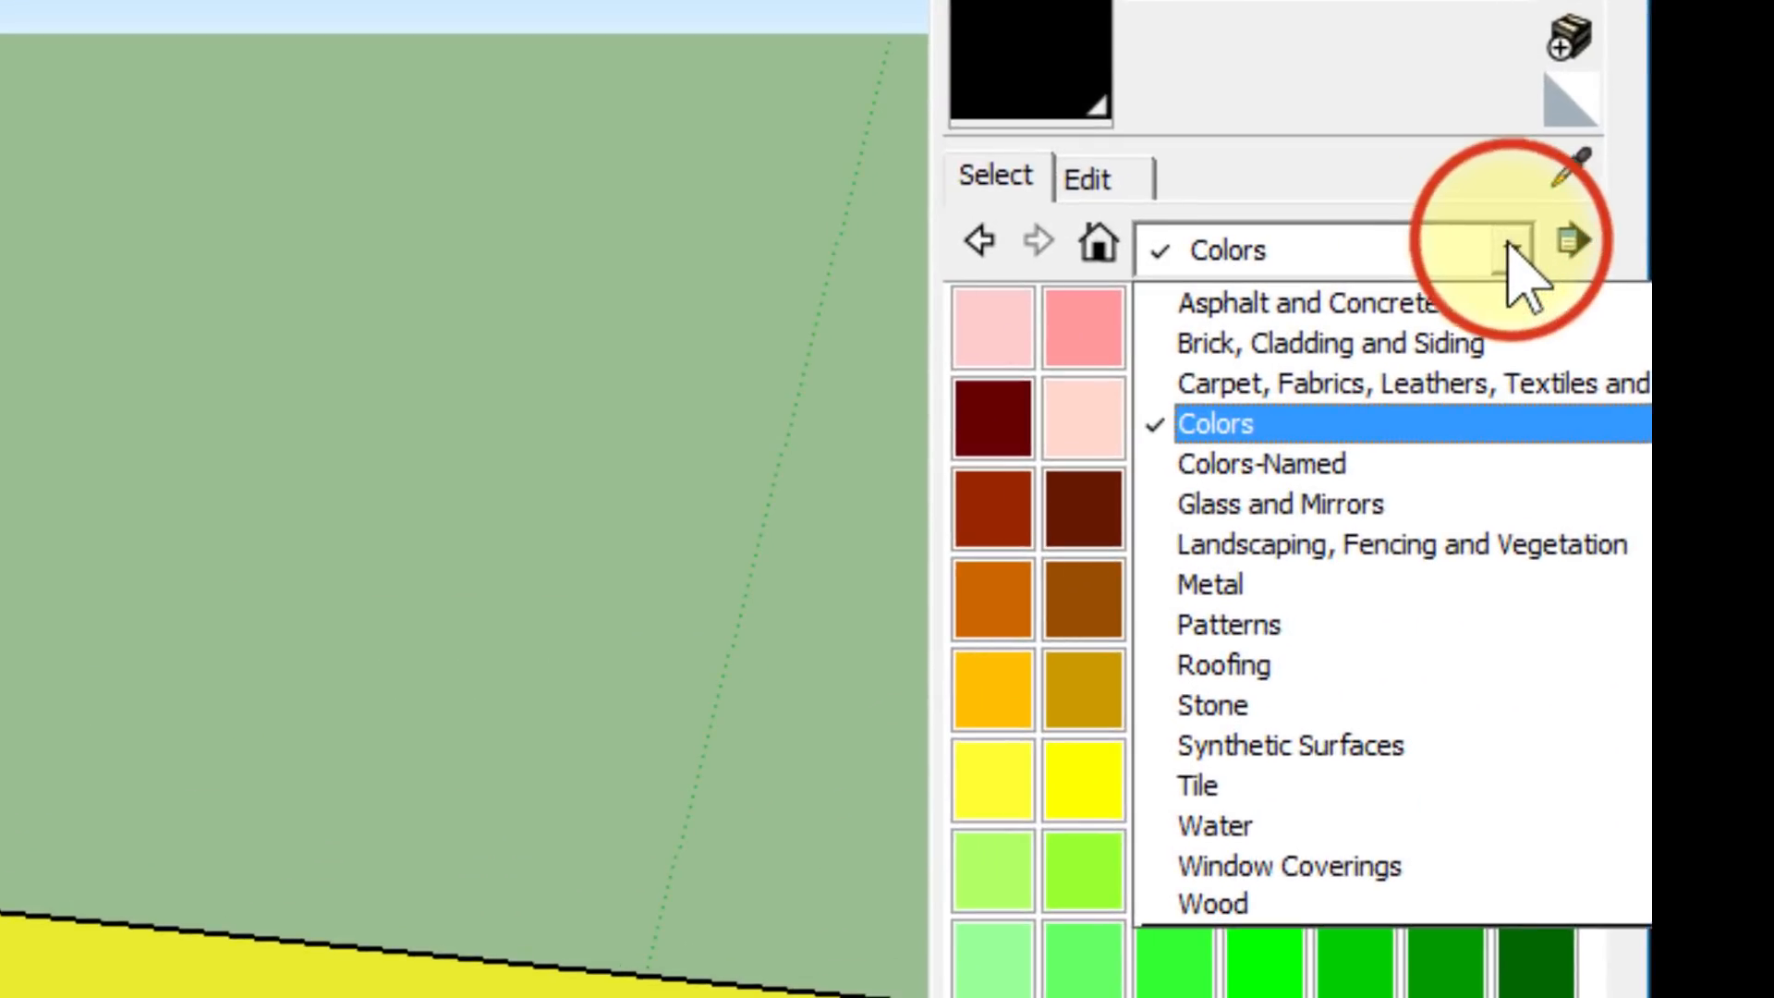
left_click(1259, 592)
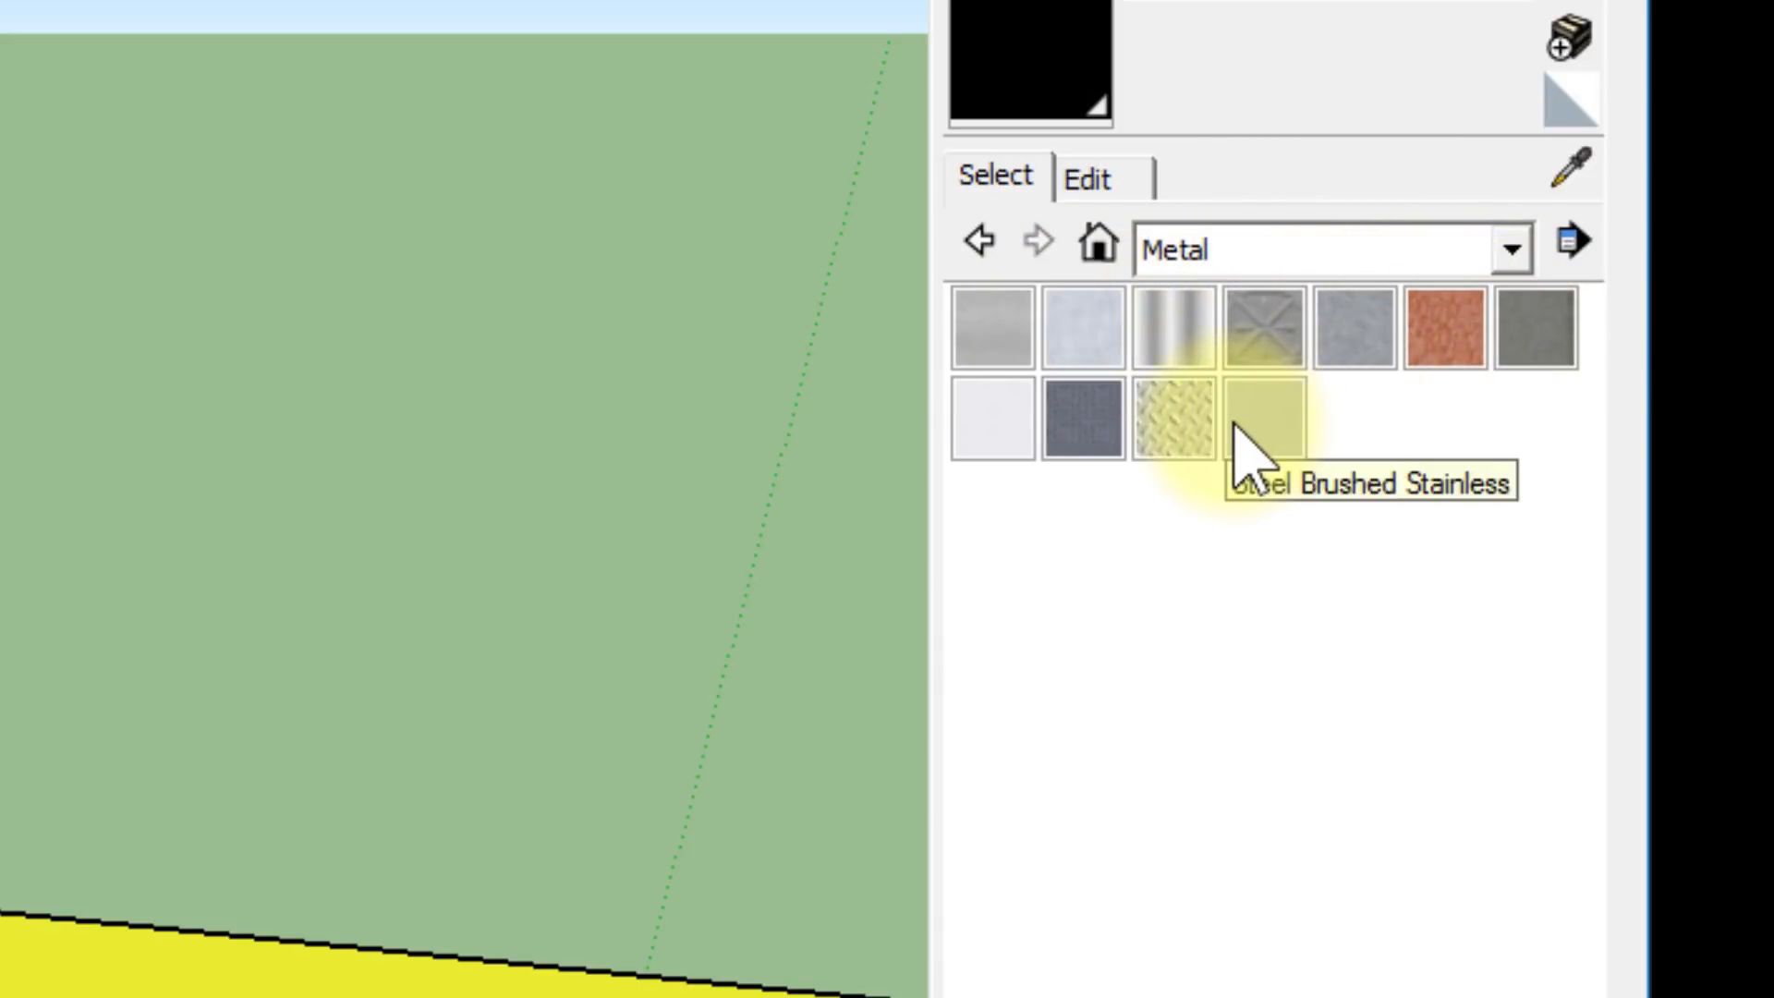
left_click(1172, 436)
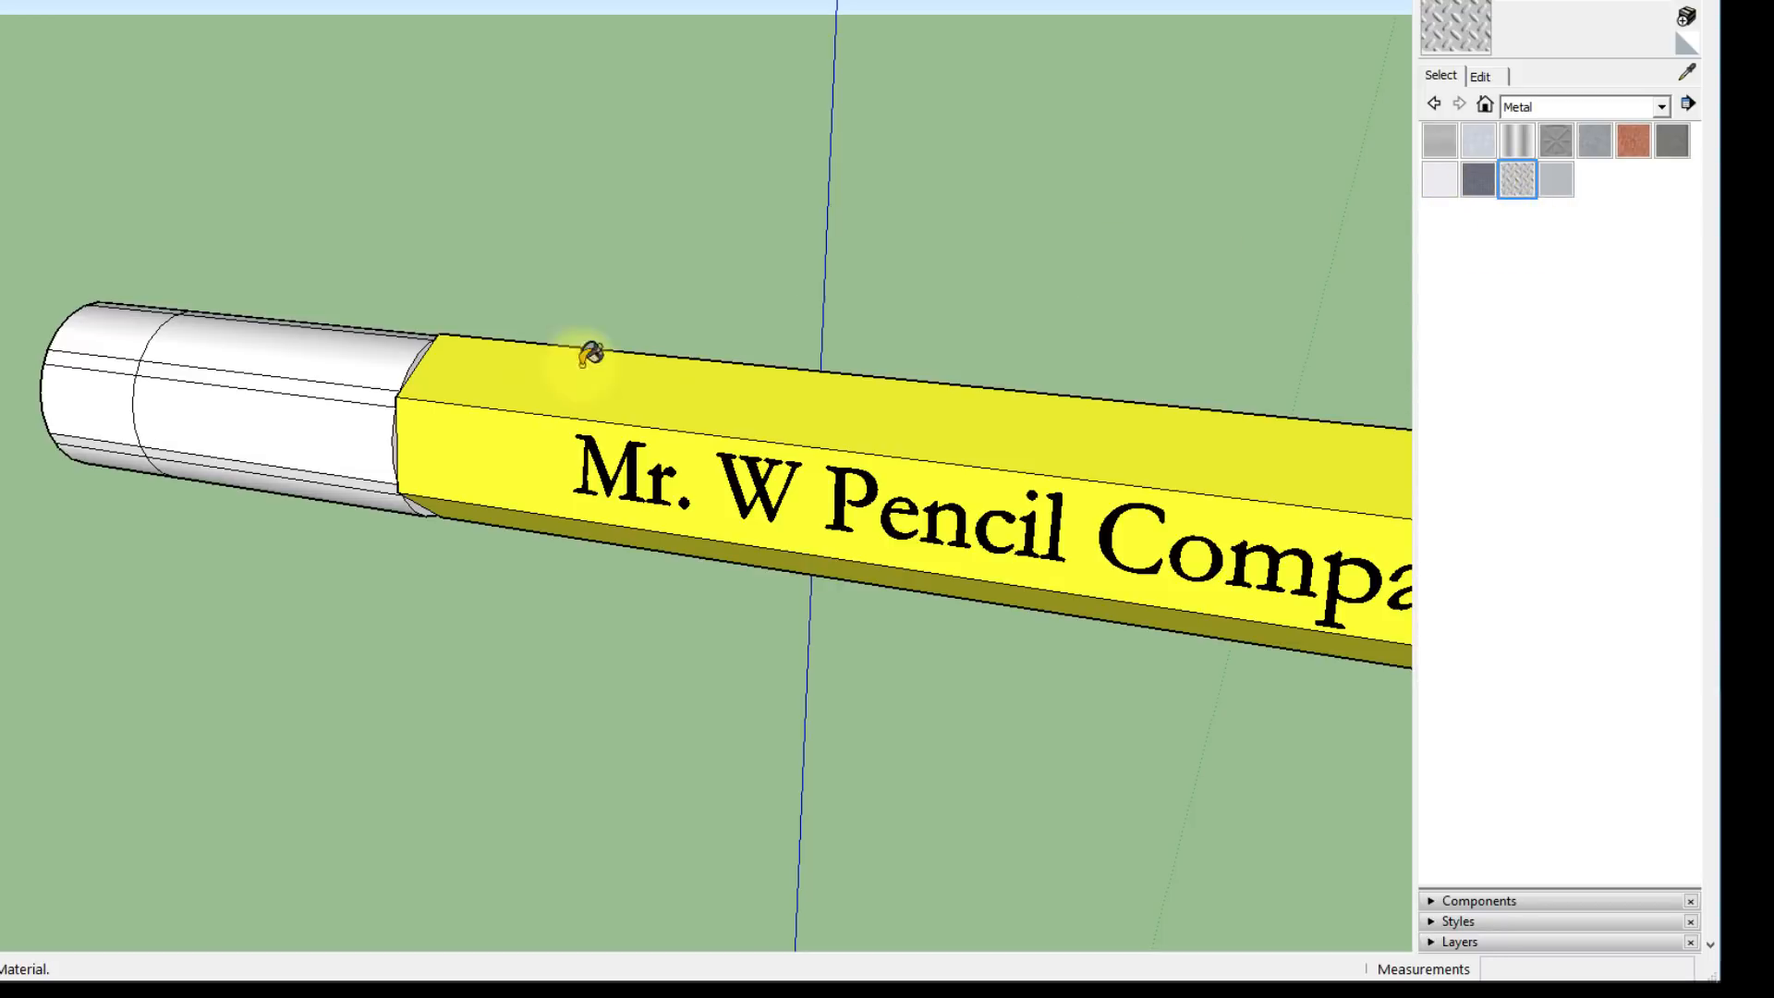
Paint the ferrule's faces and narrow strips on the lettering side and the underside with Metal Steel Textured White
left_click(294, 436)
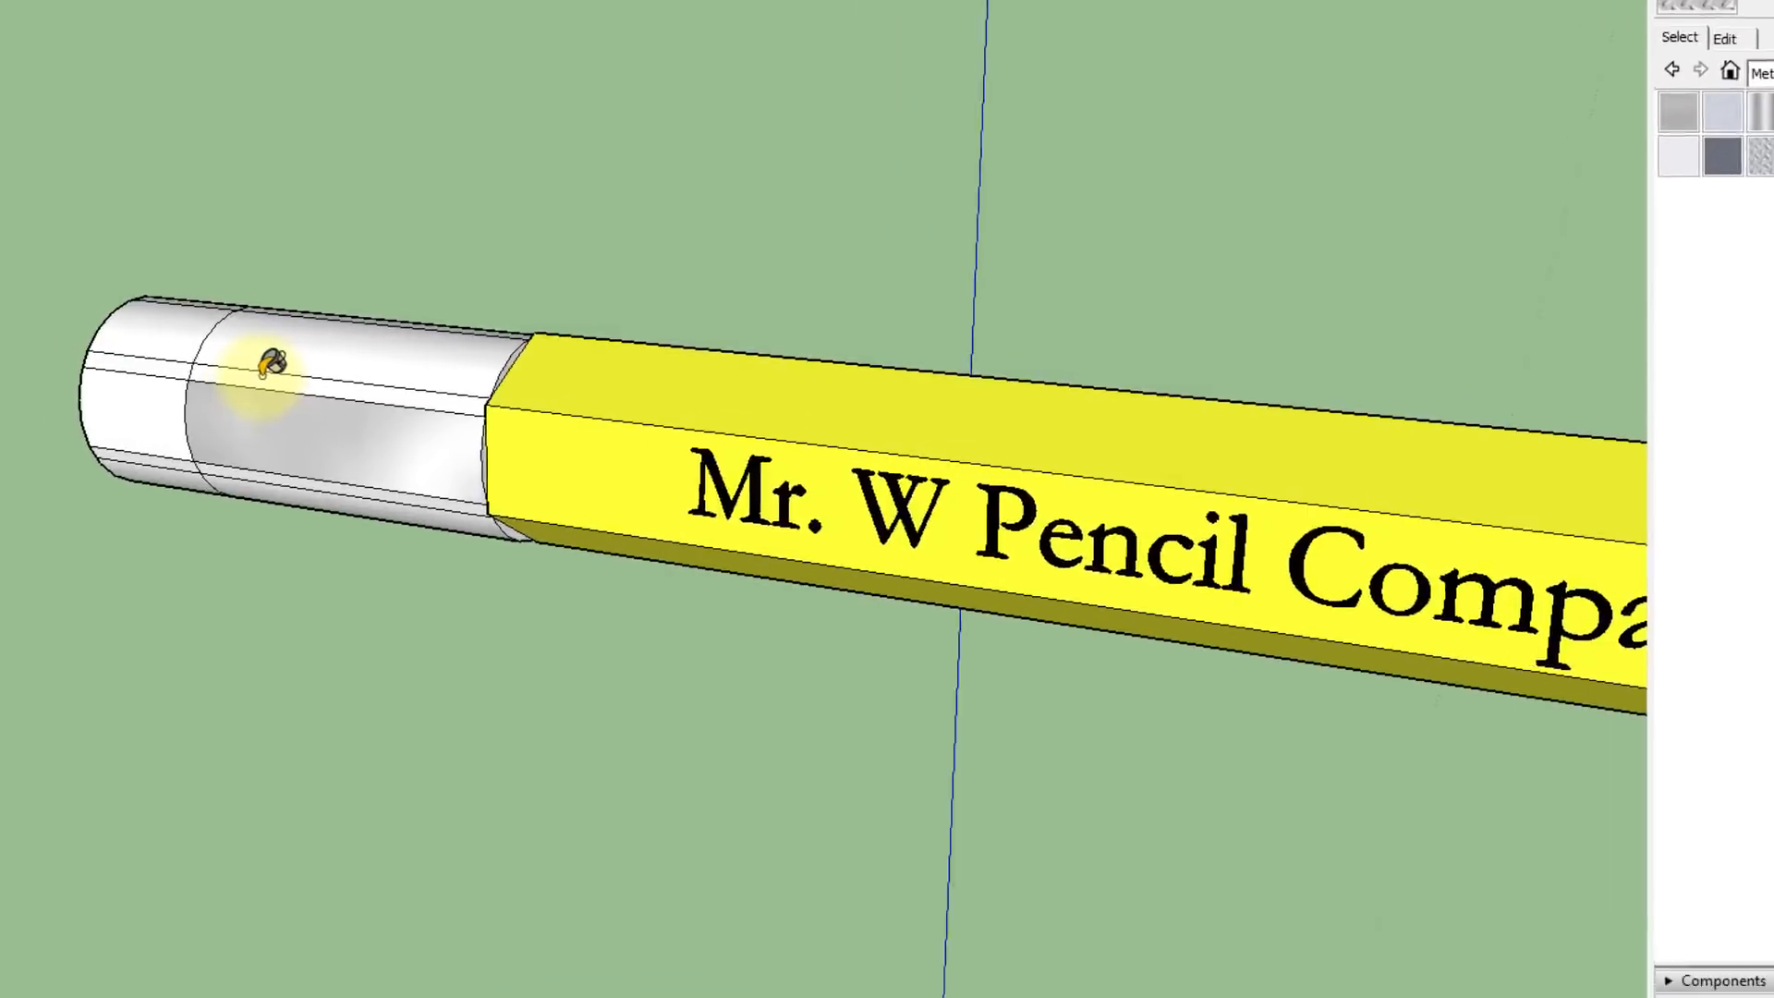
left_click(211, 361)
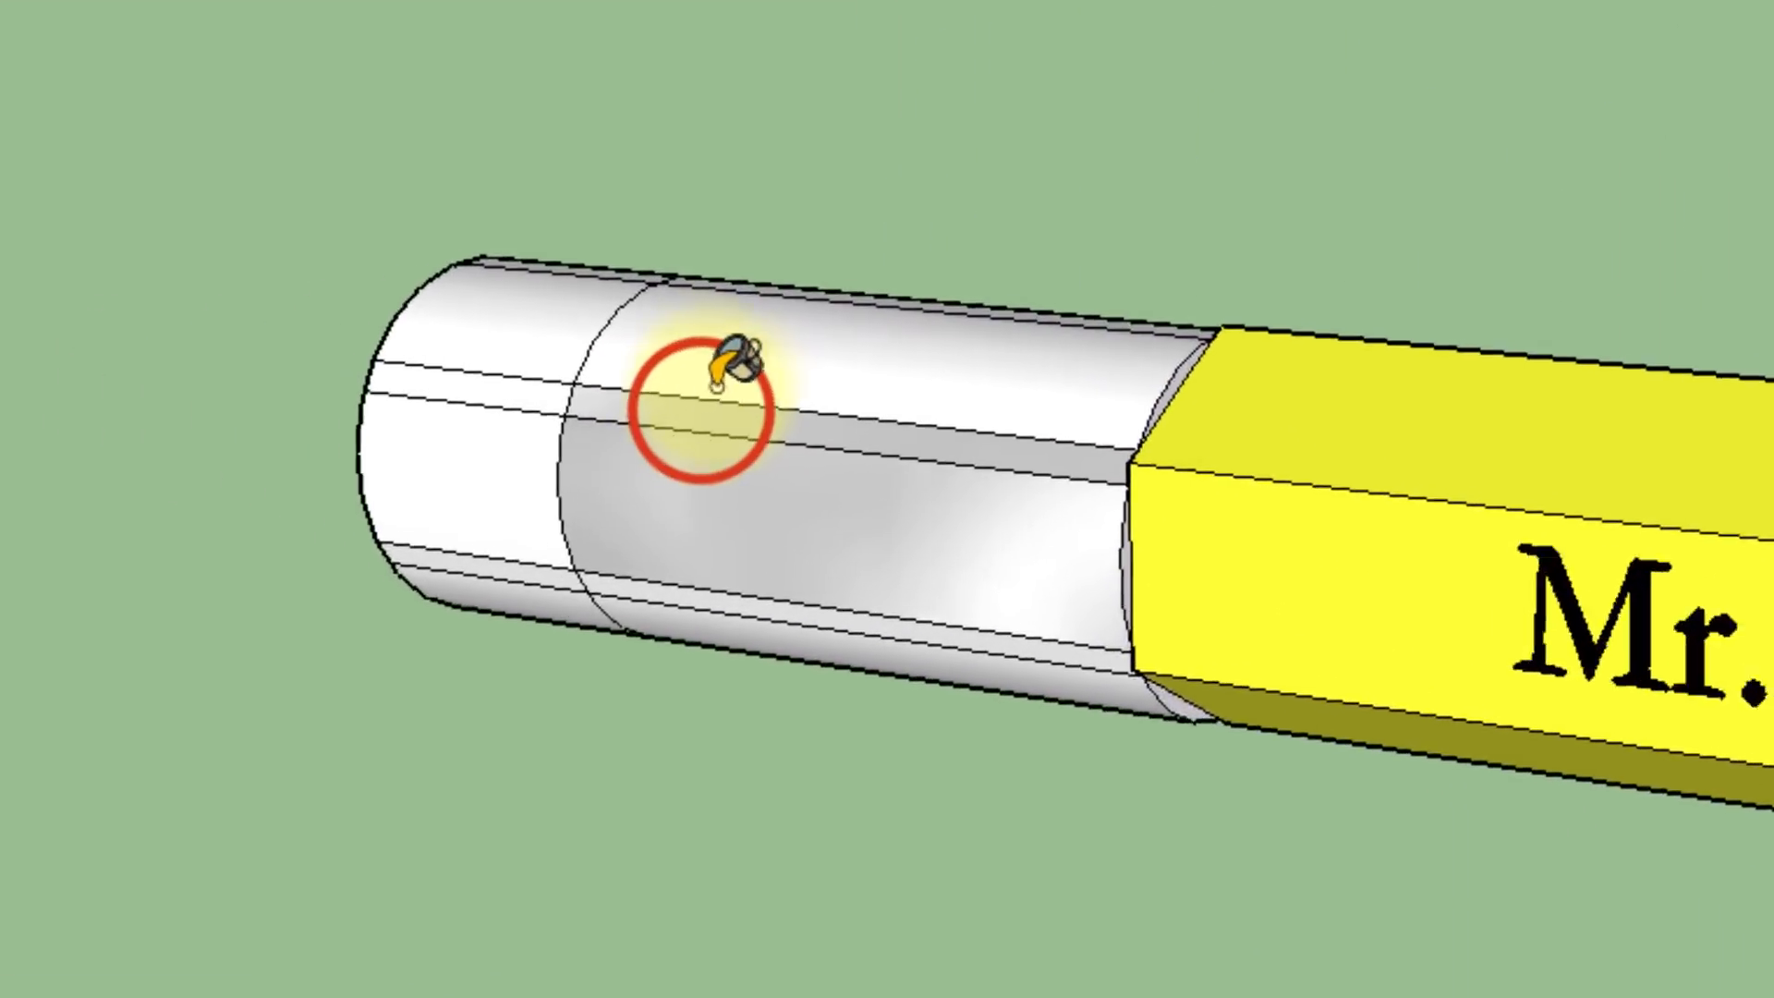
left_click(878, 630)
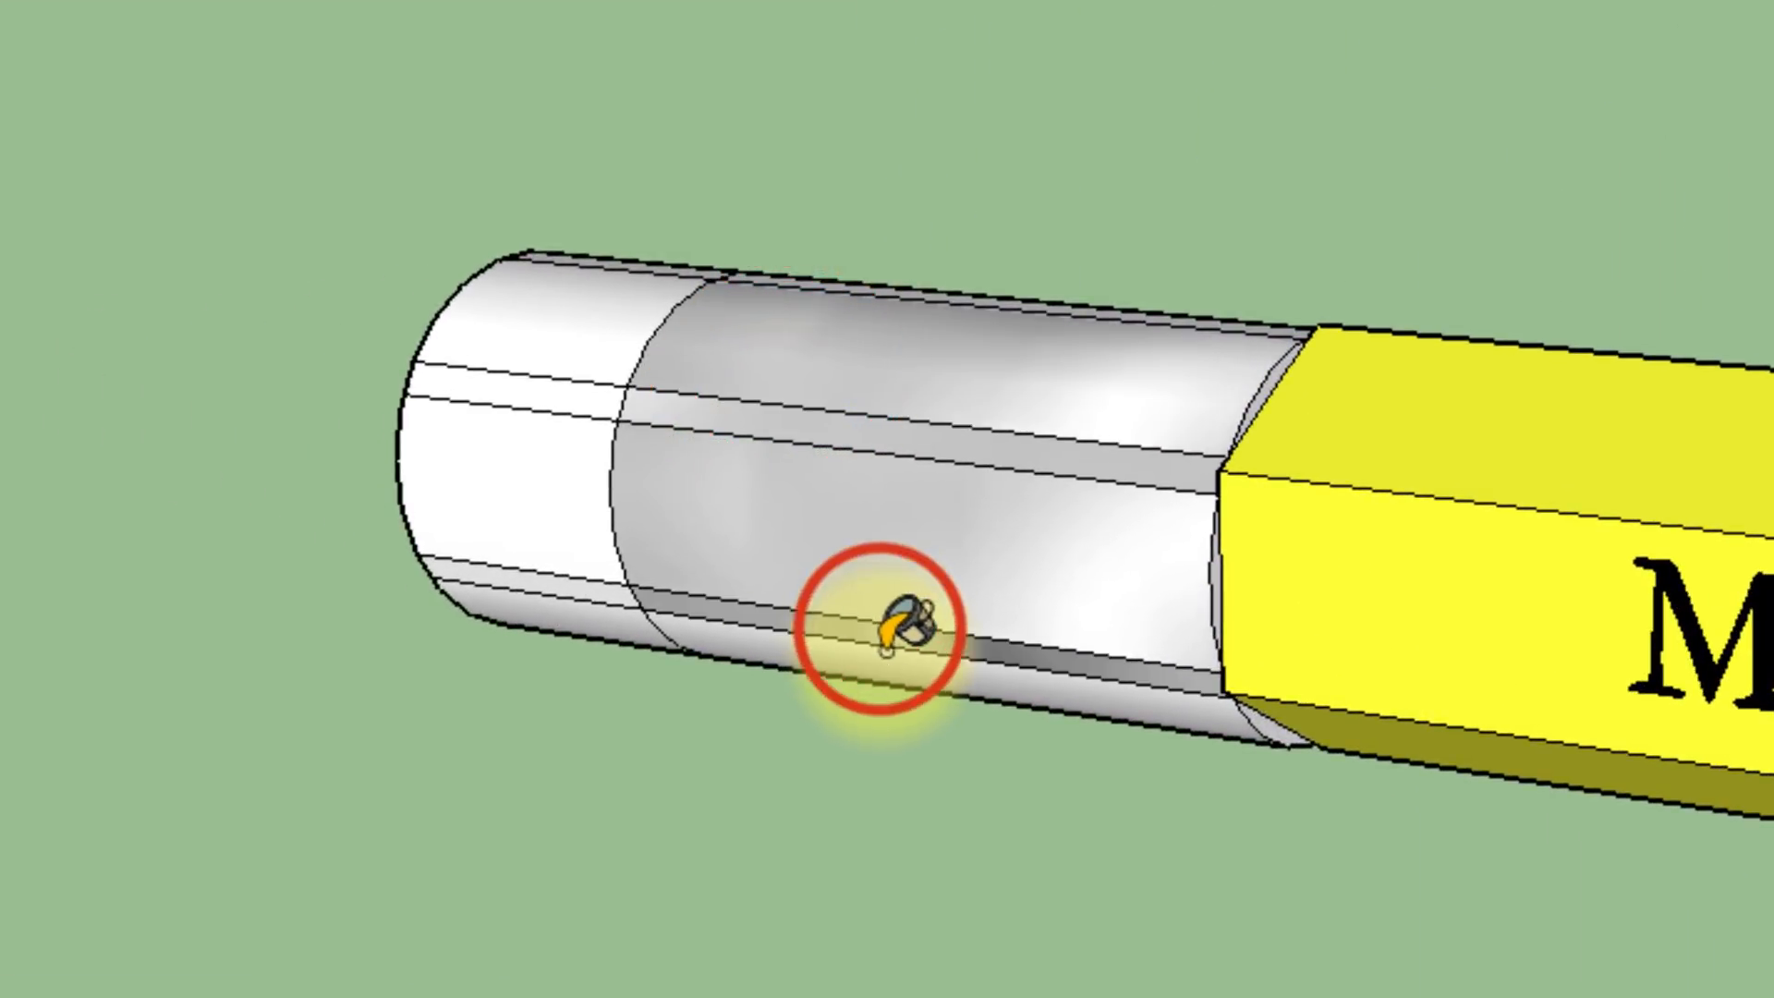
middle_click_drag(872, 594, 1129, 580)
mouse_move(962, 351)
middle_mouse_down()
mouse_move(935, 298)
mouse_move(1202, 518)
mouse_move(1299, 564)
middle_mouse_up()
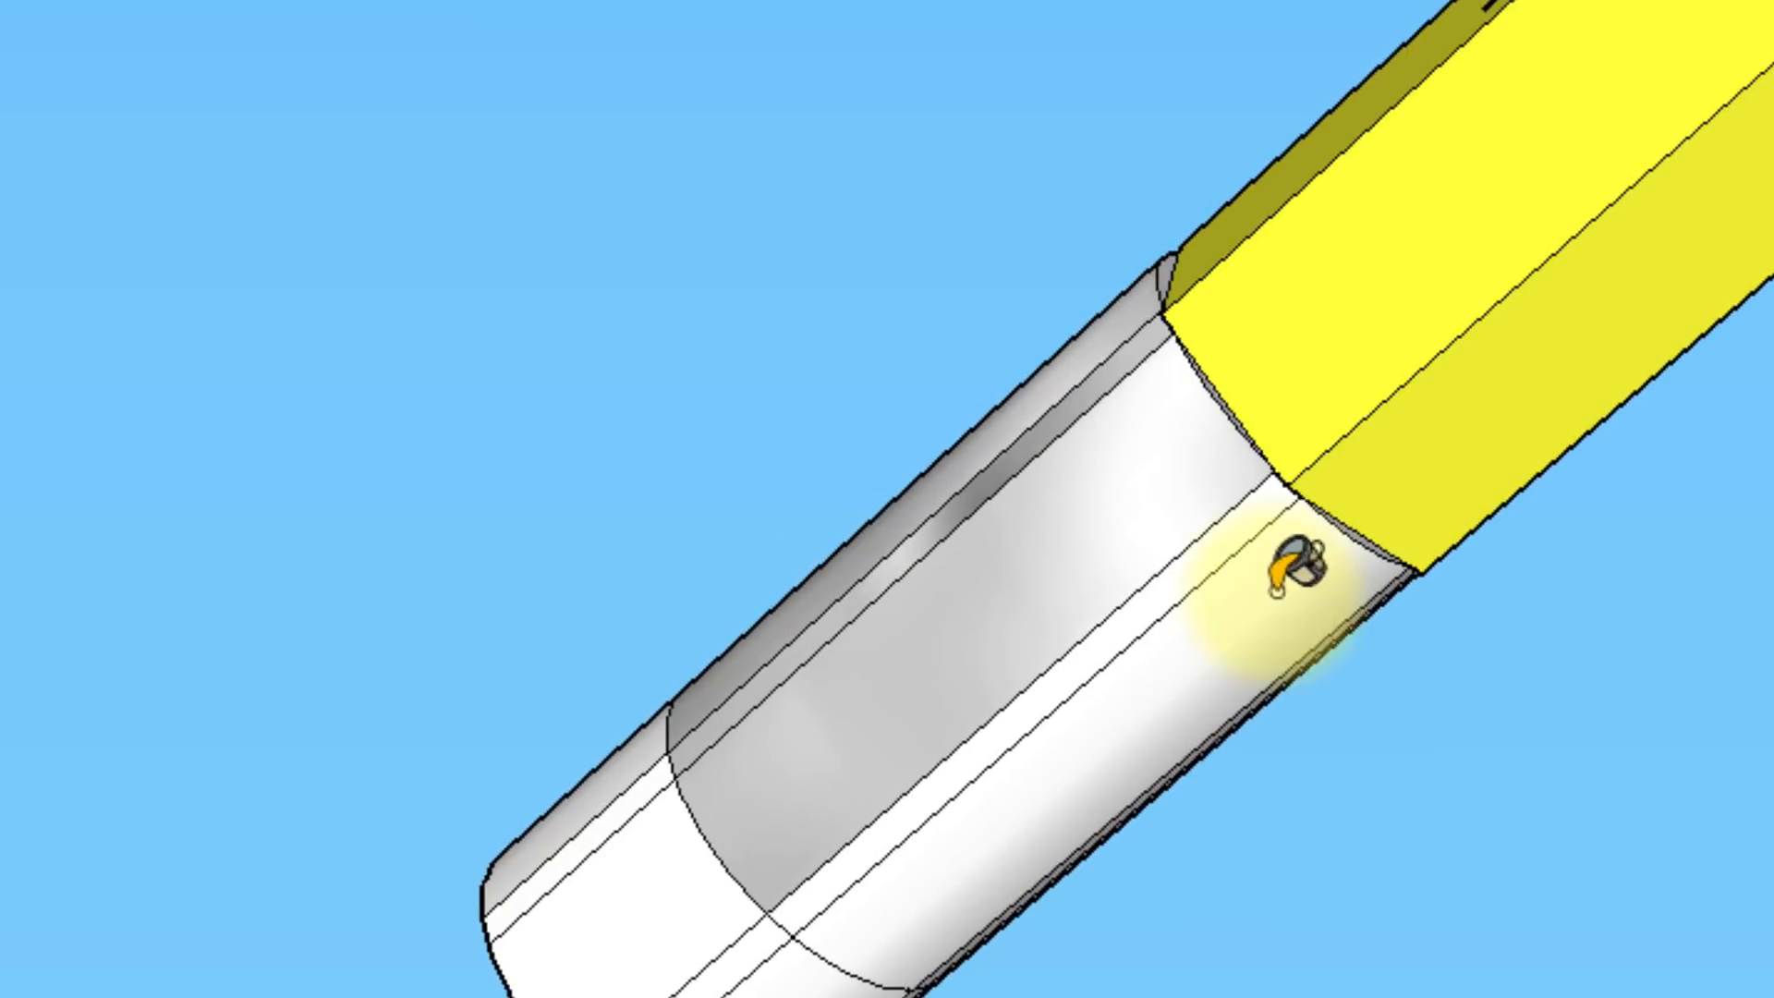
left_click(1208, 558)
left_click(1239, 614)
Paint the remaining ferrule faces and narrow strips around the far side and top with Metal Steel Textured White
mouse_move(1426, 816)
middle_mouse_down()
mouse_move(413, 459)
mouse_move(1723, 752)
mouse_move(1766, 586)
mouse_move(1251, 369)
mouse_move(691, 677)
mouse_move(1062, 997)
middle_mouse_up()
mouse_move(1716, 412)
middle_mouse_down()
mouse_move(1010, 915)
mouse_move(813, 997)
middle_mouse_up()
left_click(1773, 975)
left_click(1759, 912)
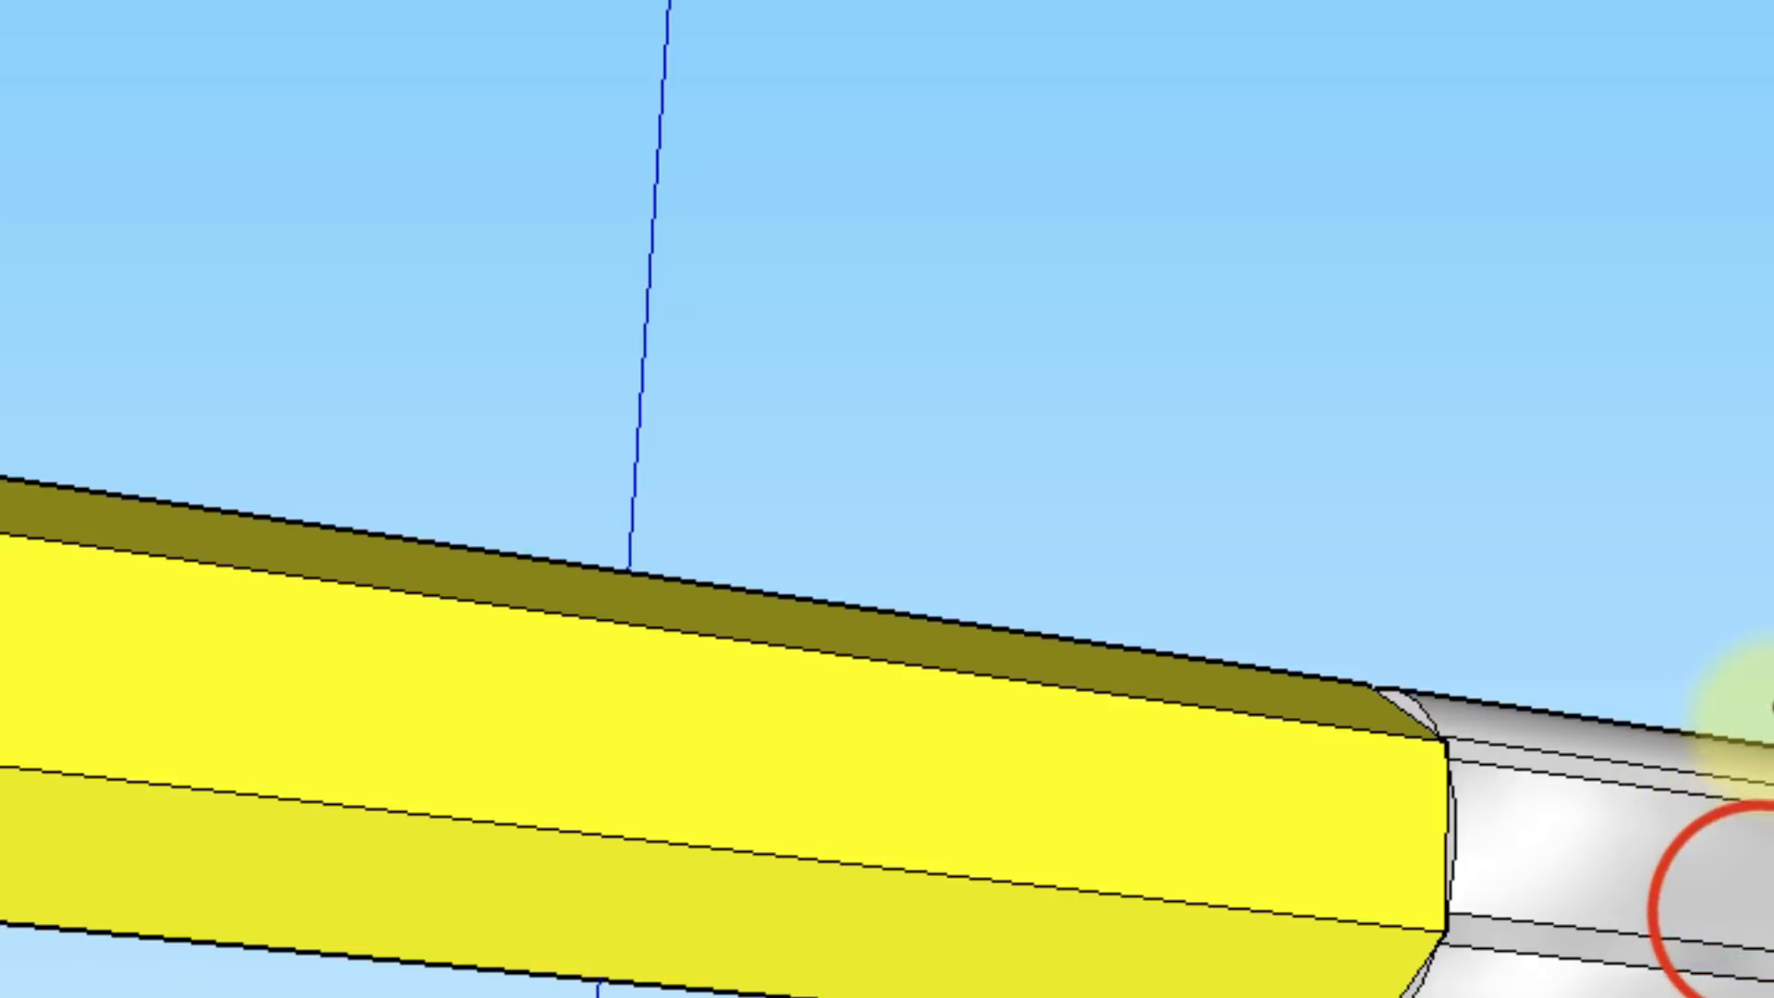
mouse_move(1656, 860)
middle_mouse_down()
mouse_move(1618, 997)
mouse_move(1571, 997)
middle_mouse_up()
left_click(1626, 824)
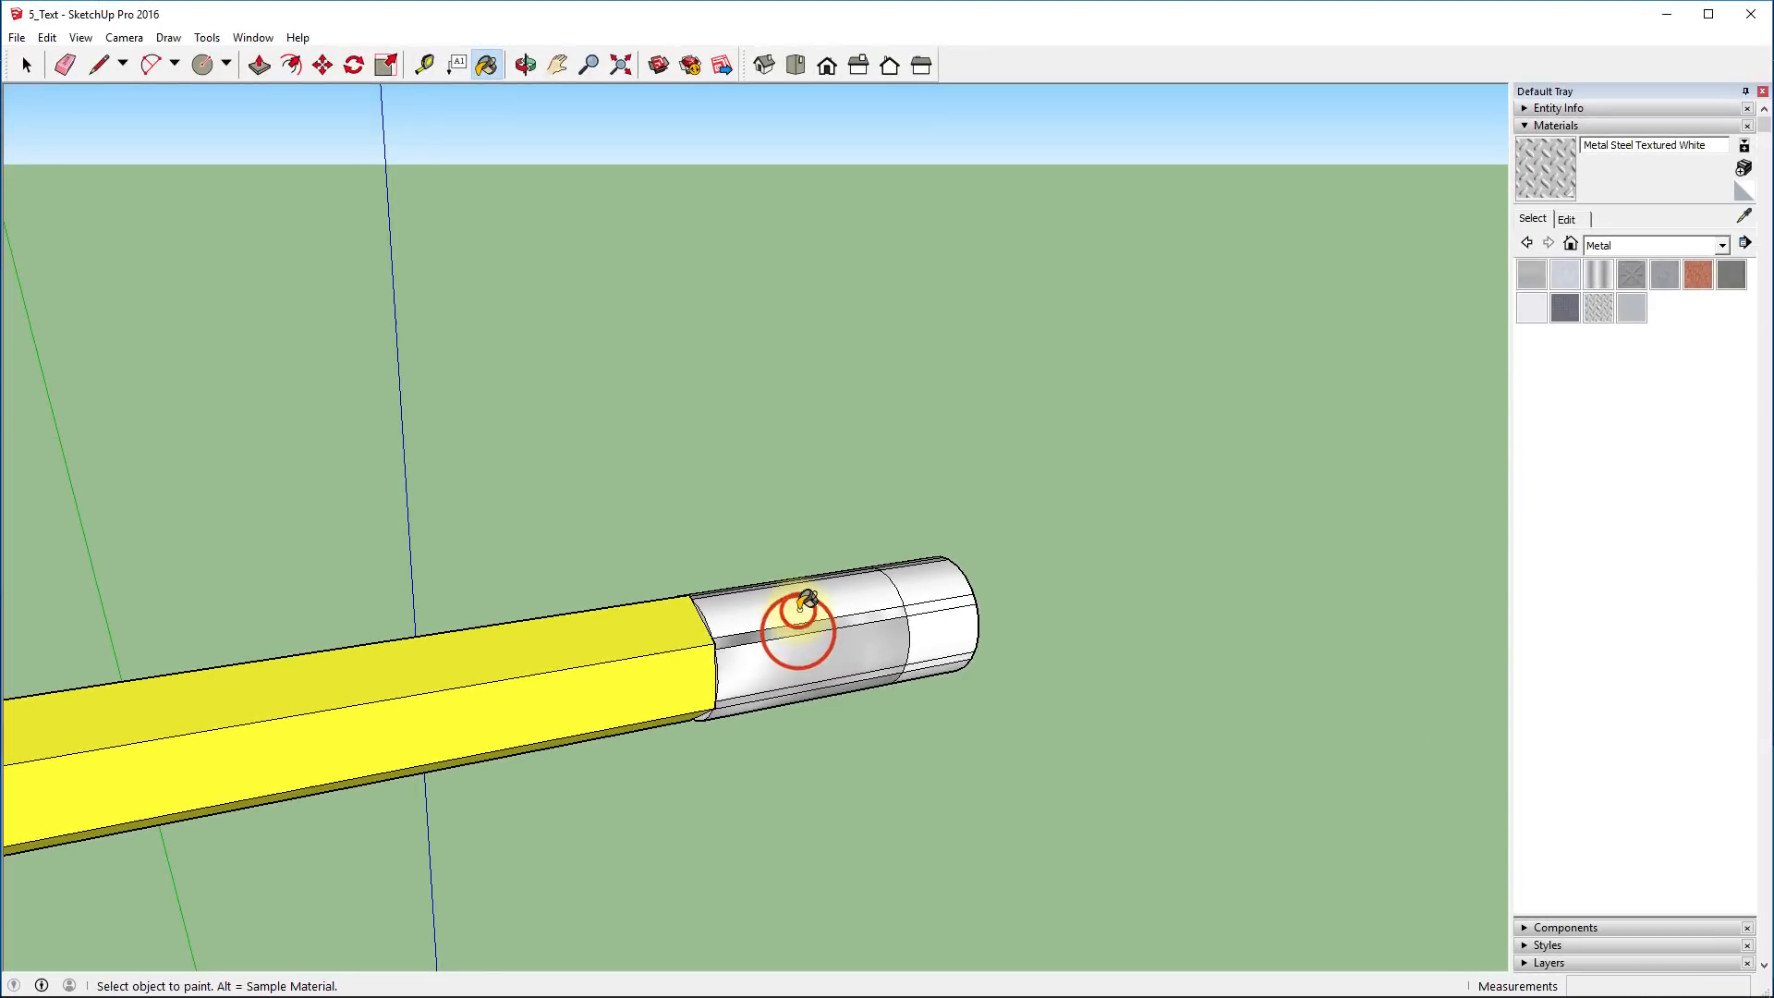
mouse_move(733, 496)
middle_mouse_down()
mouse_move(792, 745)
mouse_move(786, 631)
middle_mouse_up()
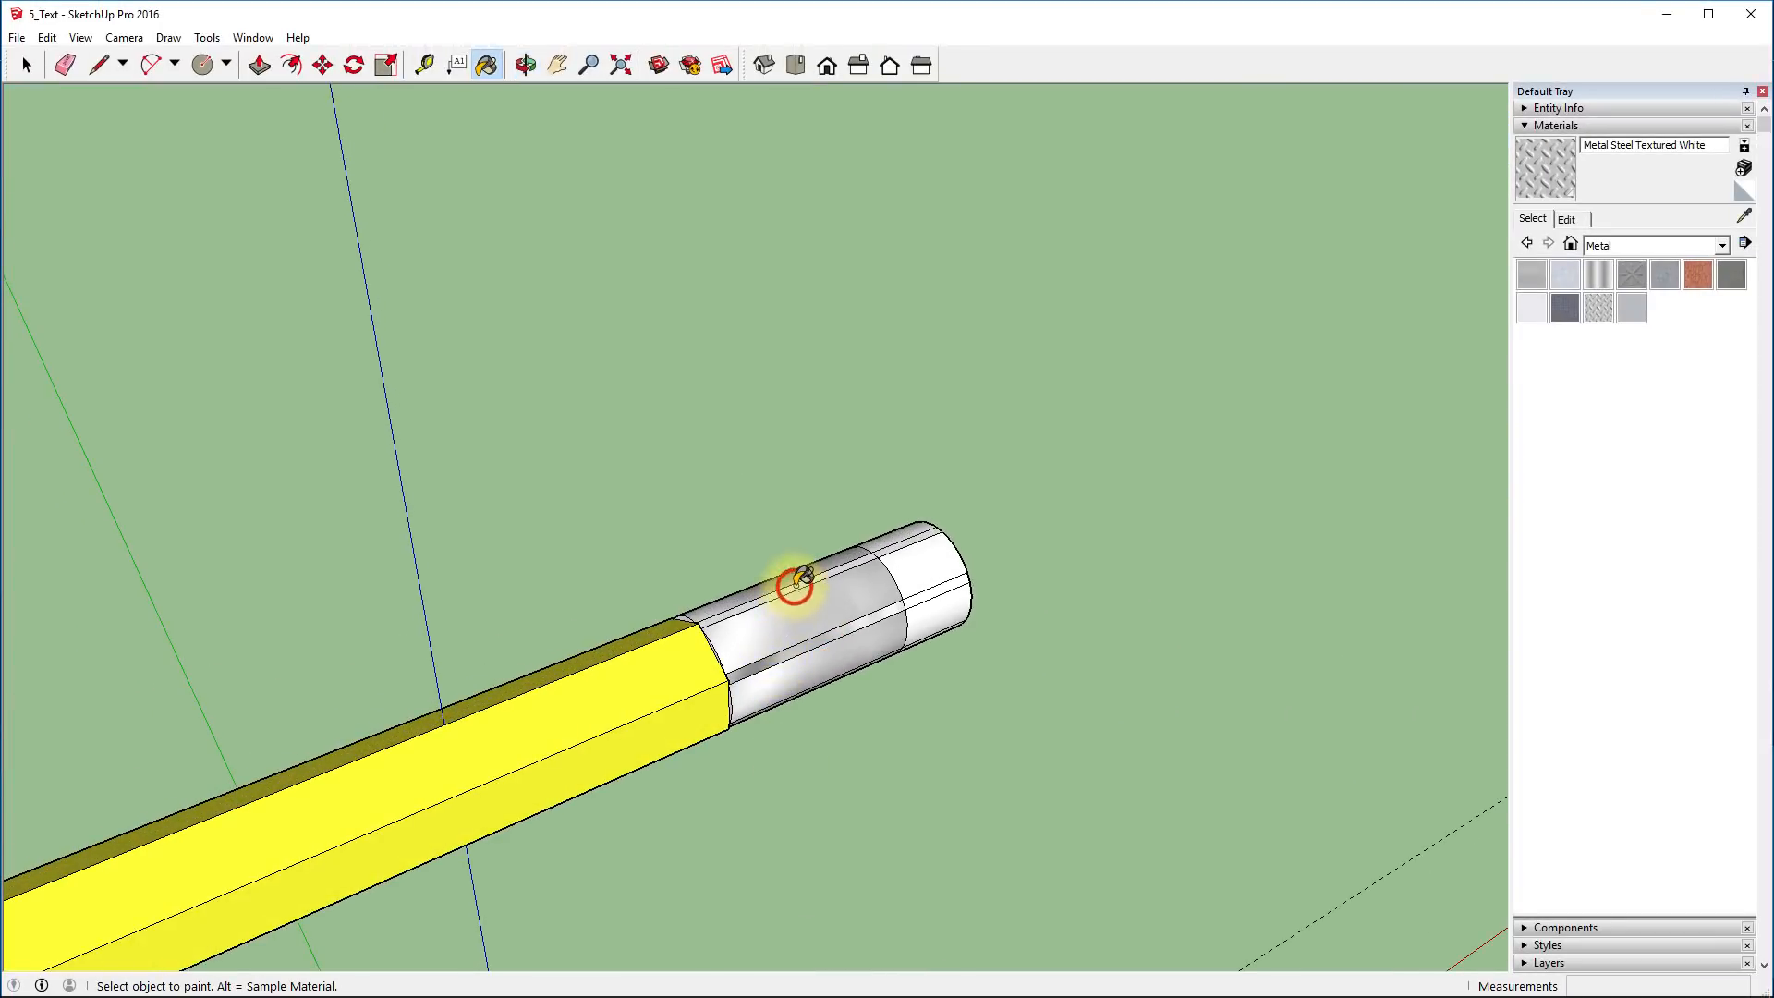
mouse_move(717, 496)
middle_mouse_down()
mouse_move(835, 804)
mouse_move(1017, 932)
mouse_move(844, 764)
mouse_move(657, 646)
mouse_move(362, 670)
middle_mouse_up()
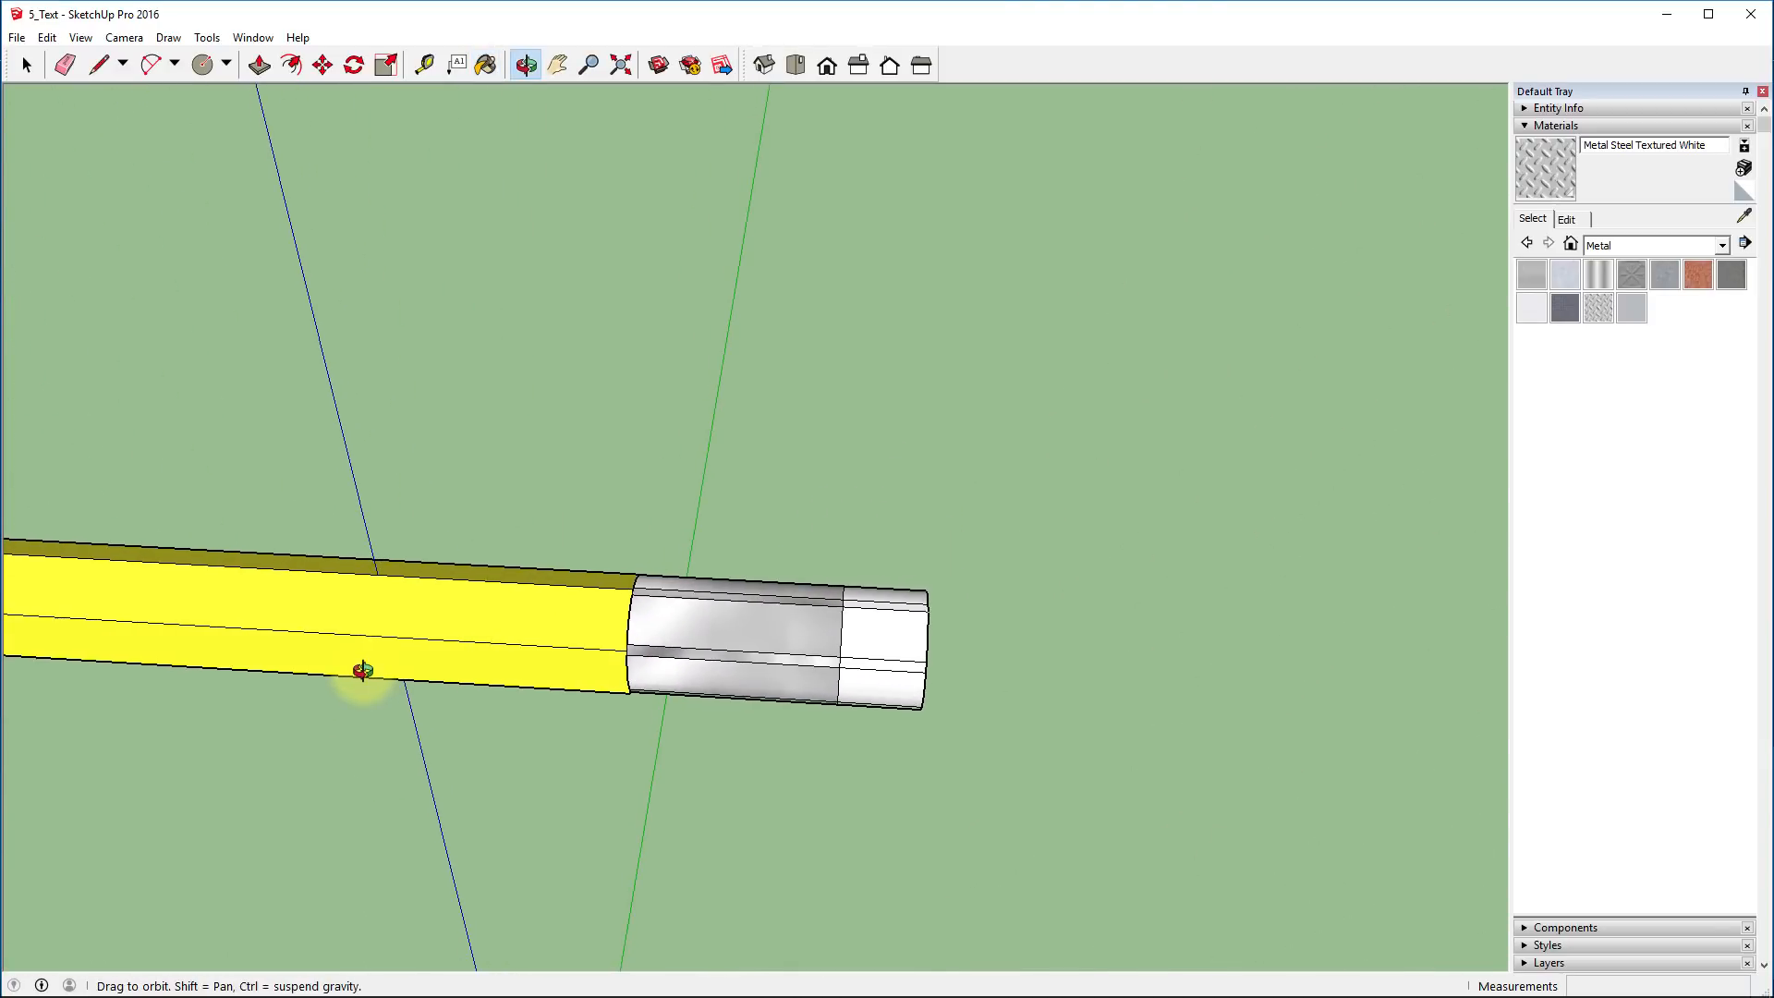
Erase one long edge of a narrow strip on the ferrule, try erasing the strip's other edge, and undo that second erasure
middle_click_drag(828, 777, 351, 569)
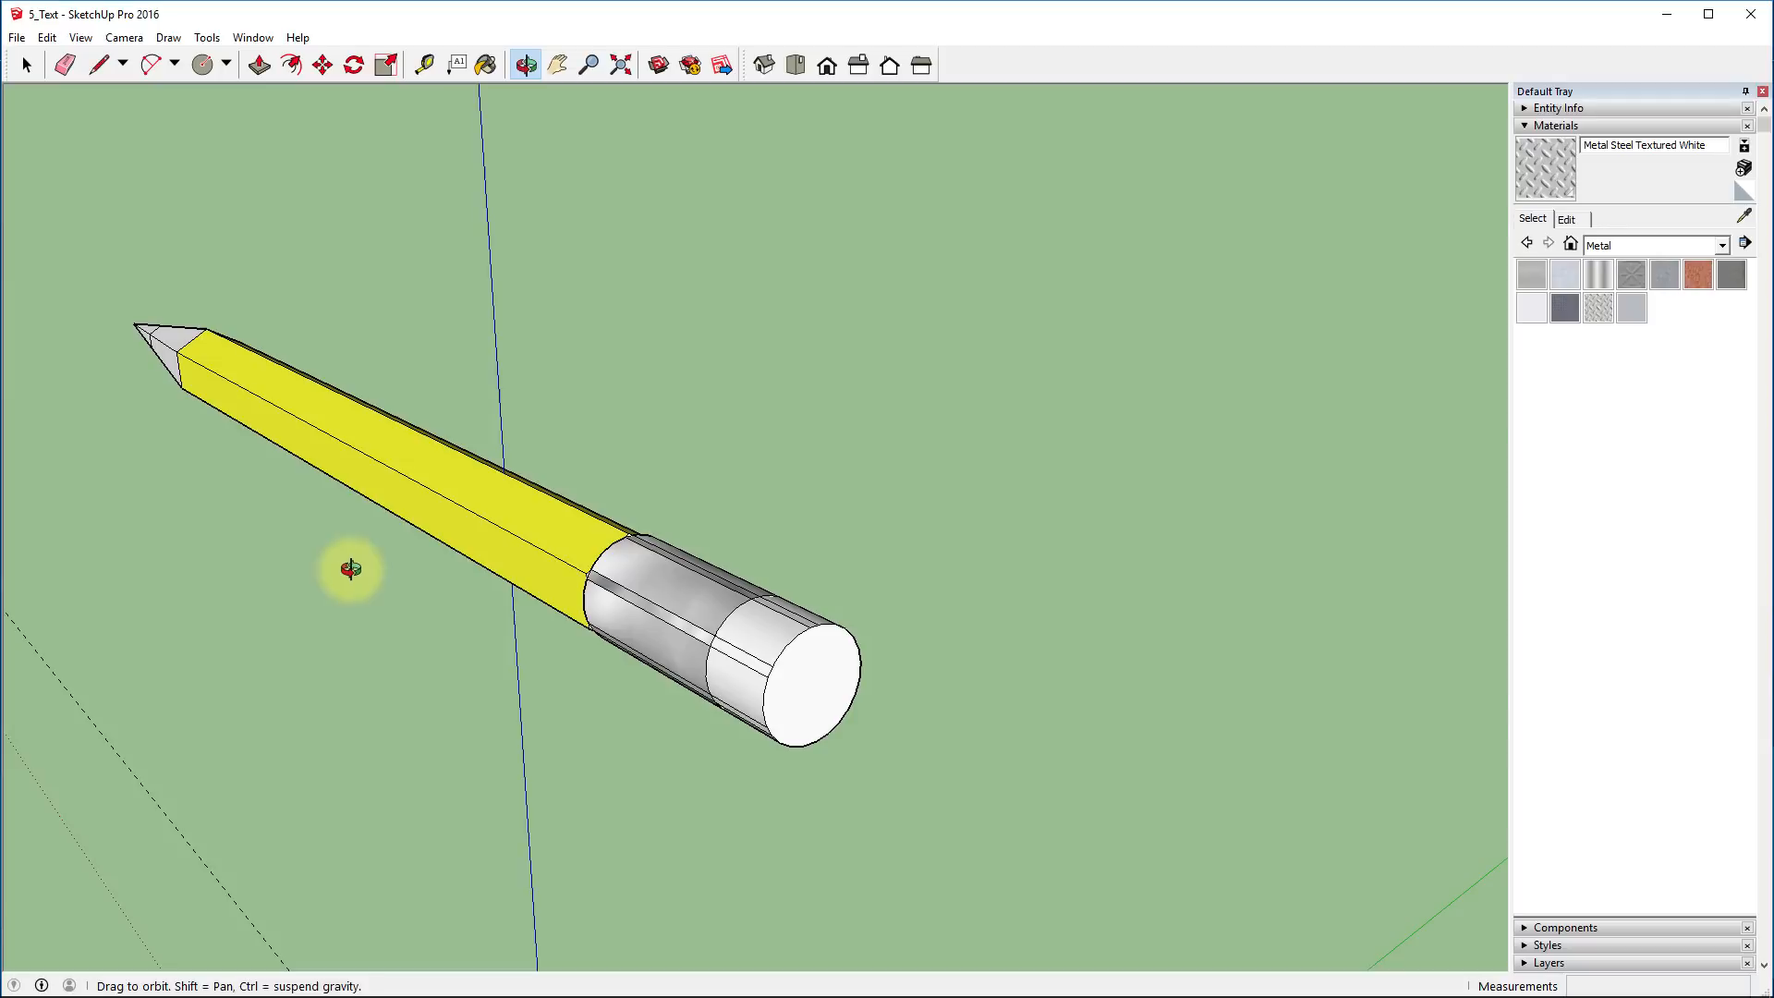
scroll(822, 629, "up", 5)
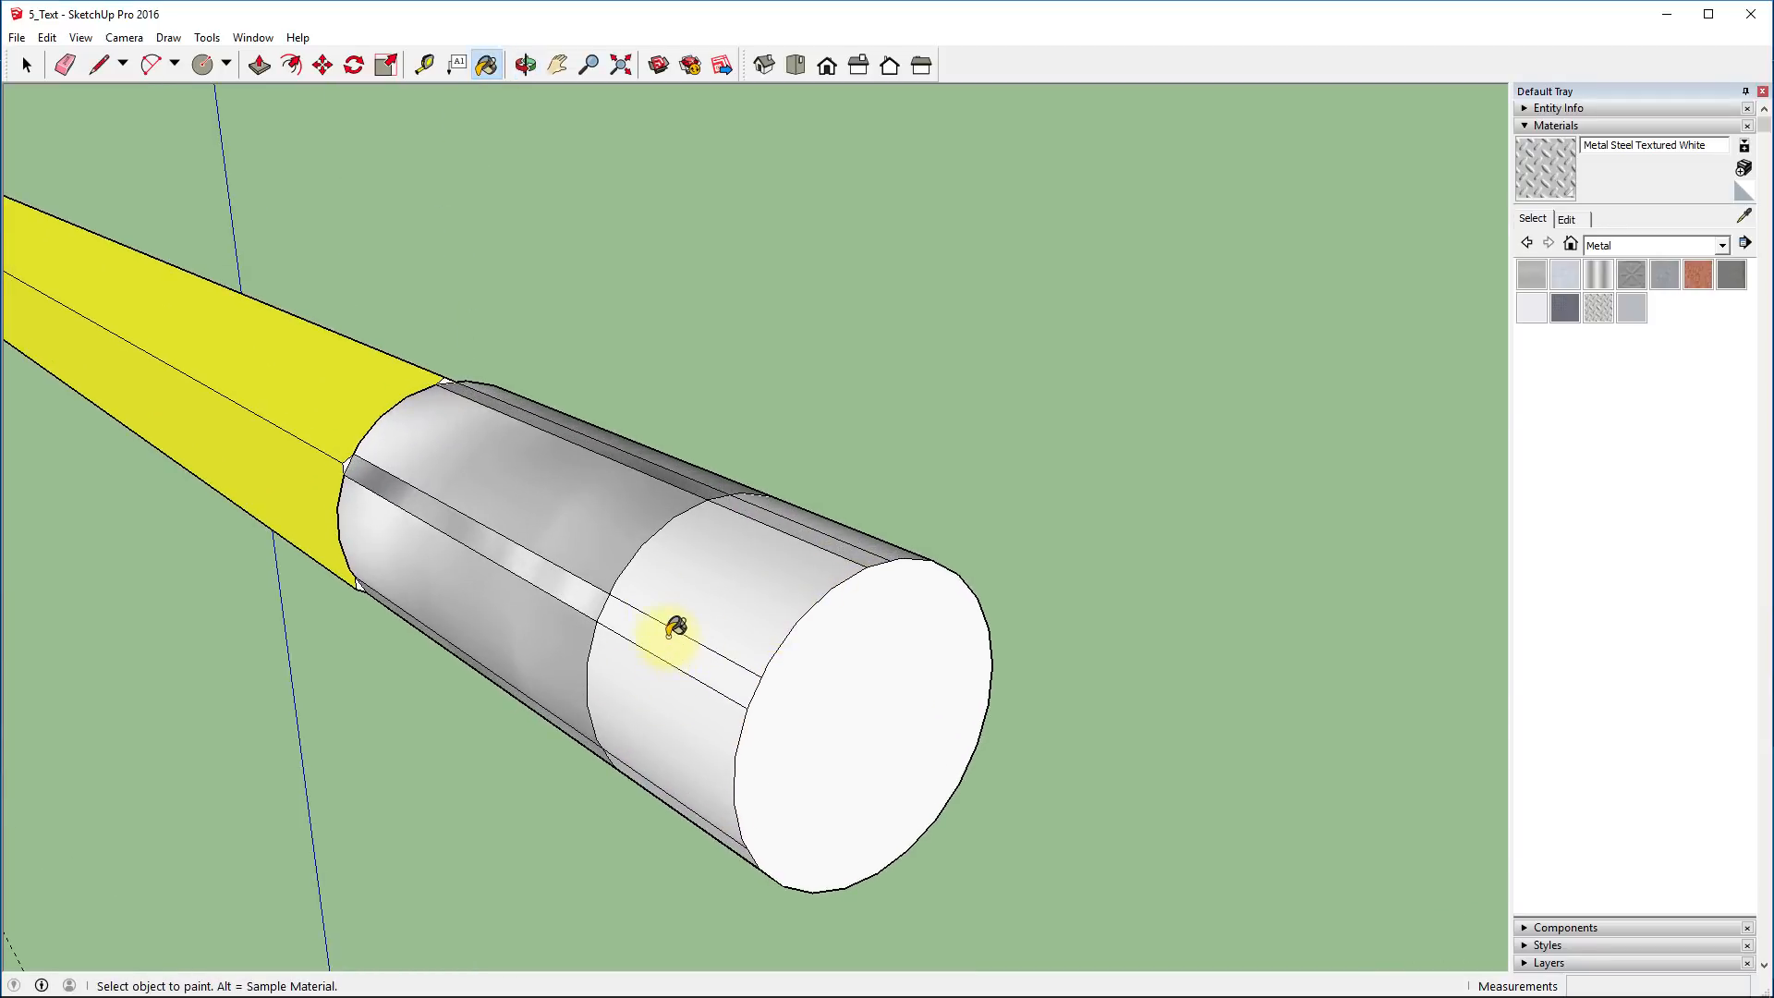
left_click(64, 64)
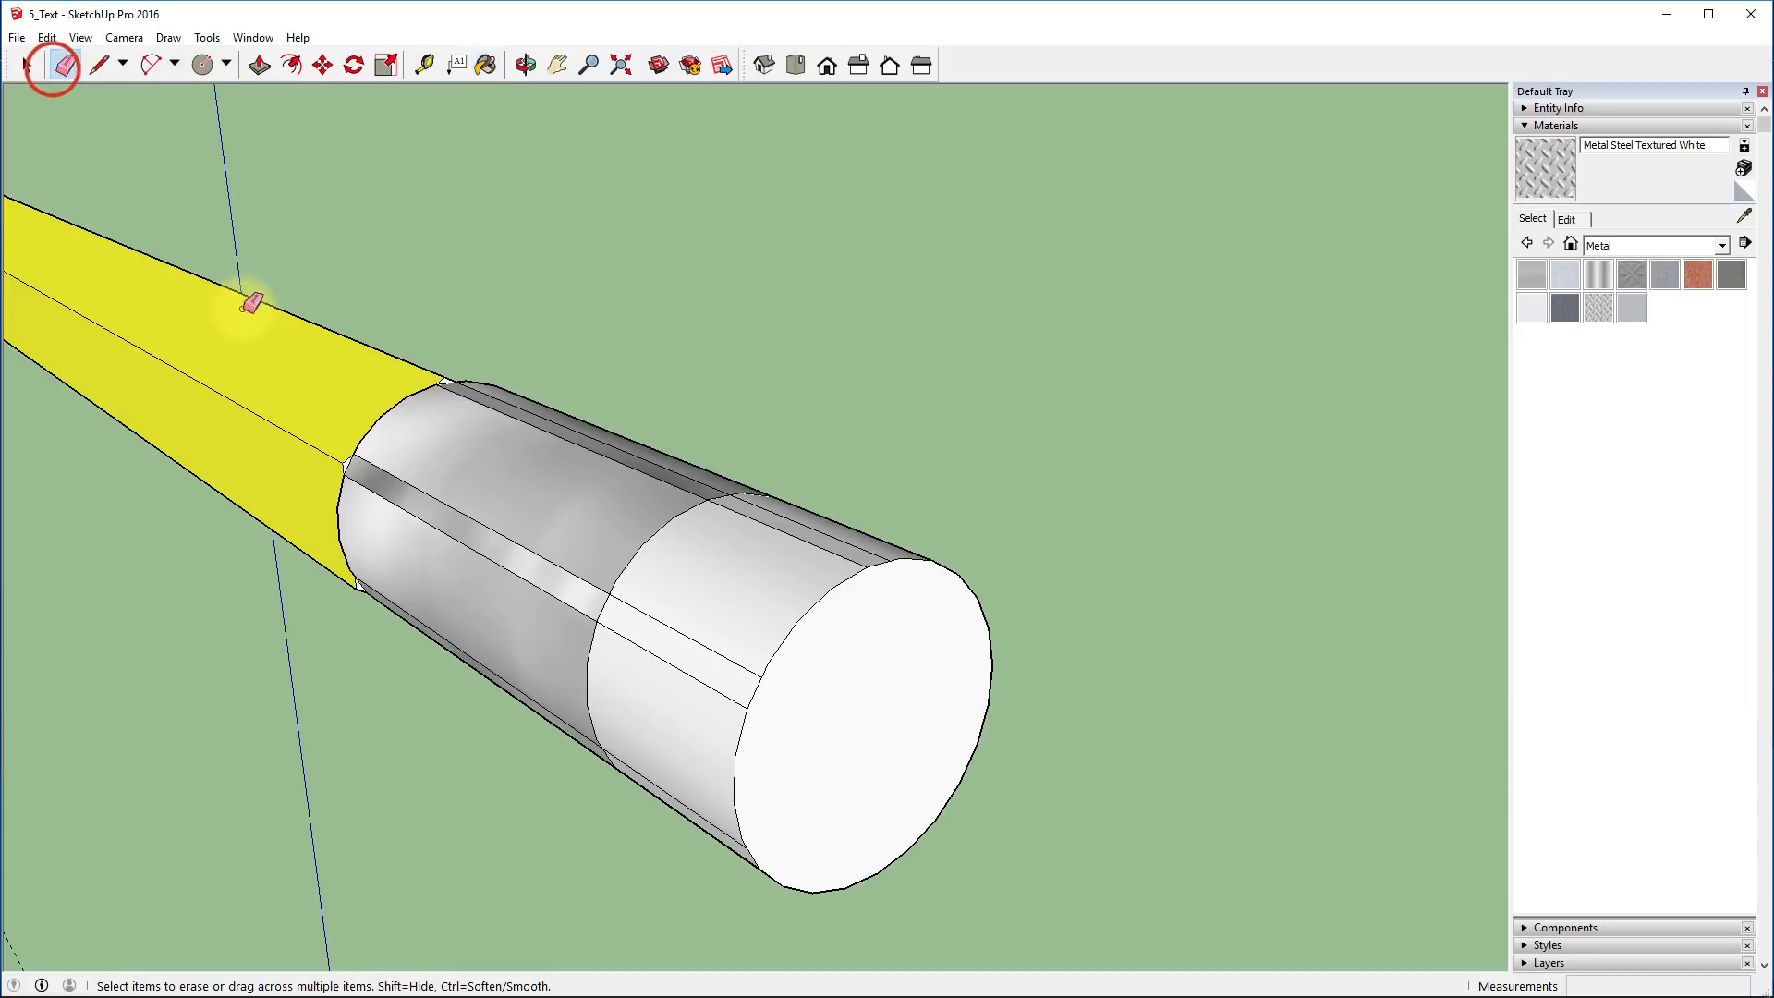
left_click(462, 512)
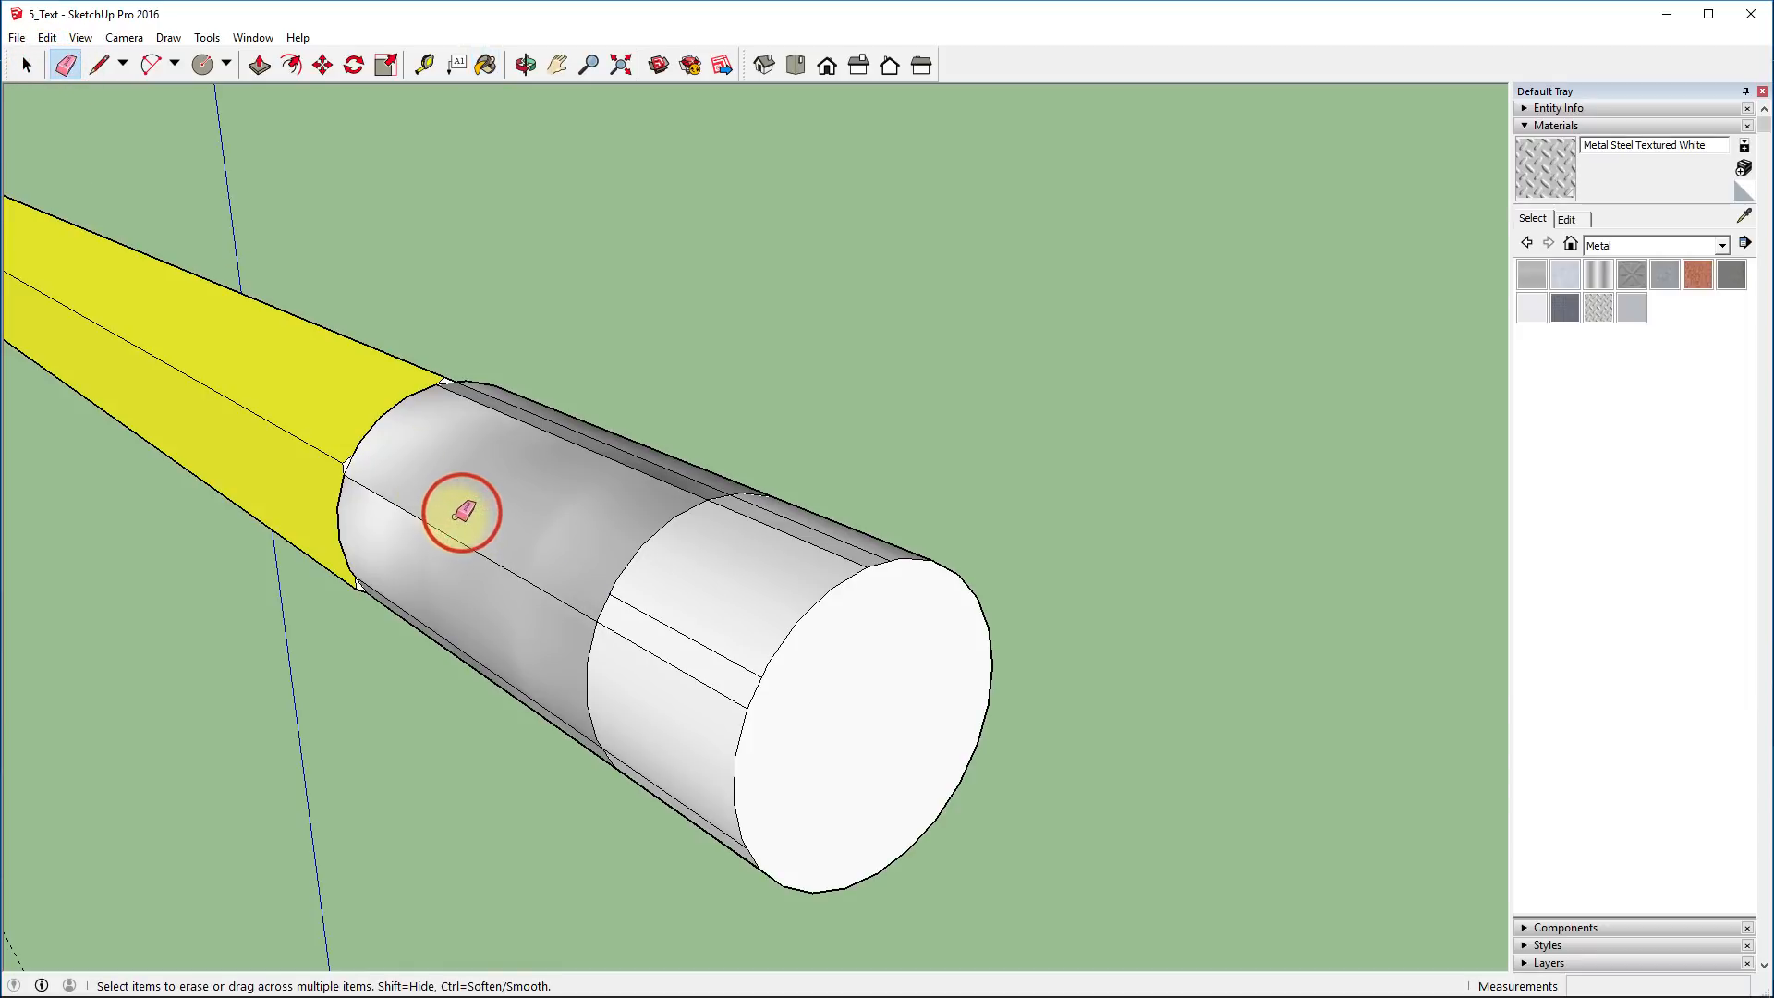
left_click(449, 534)
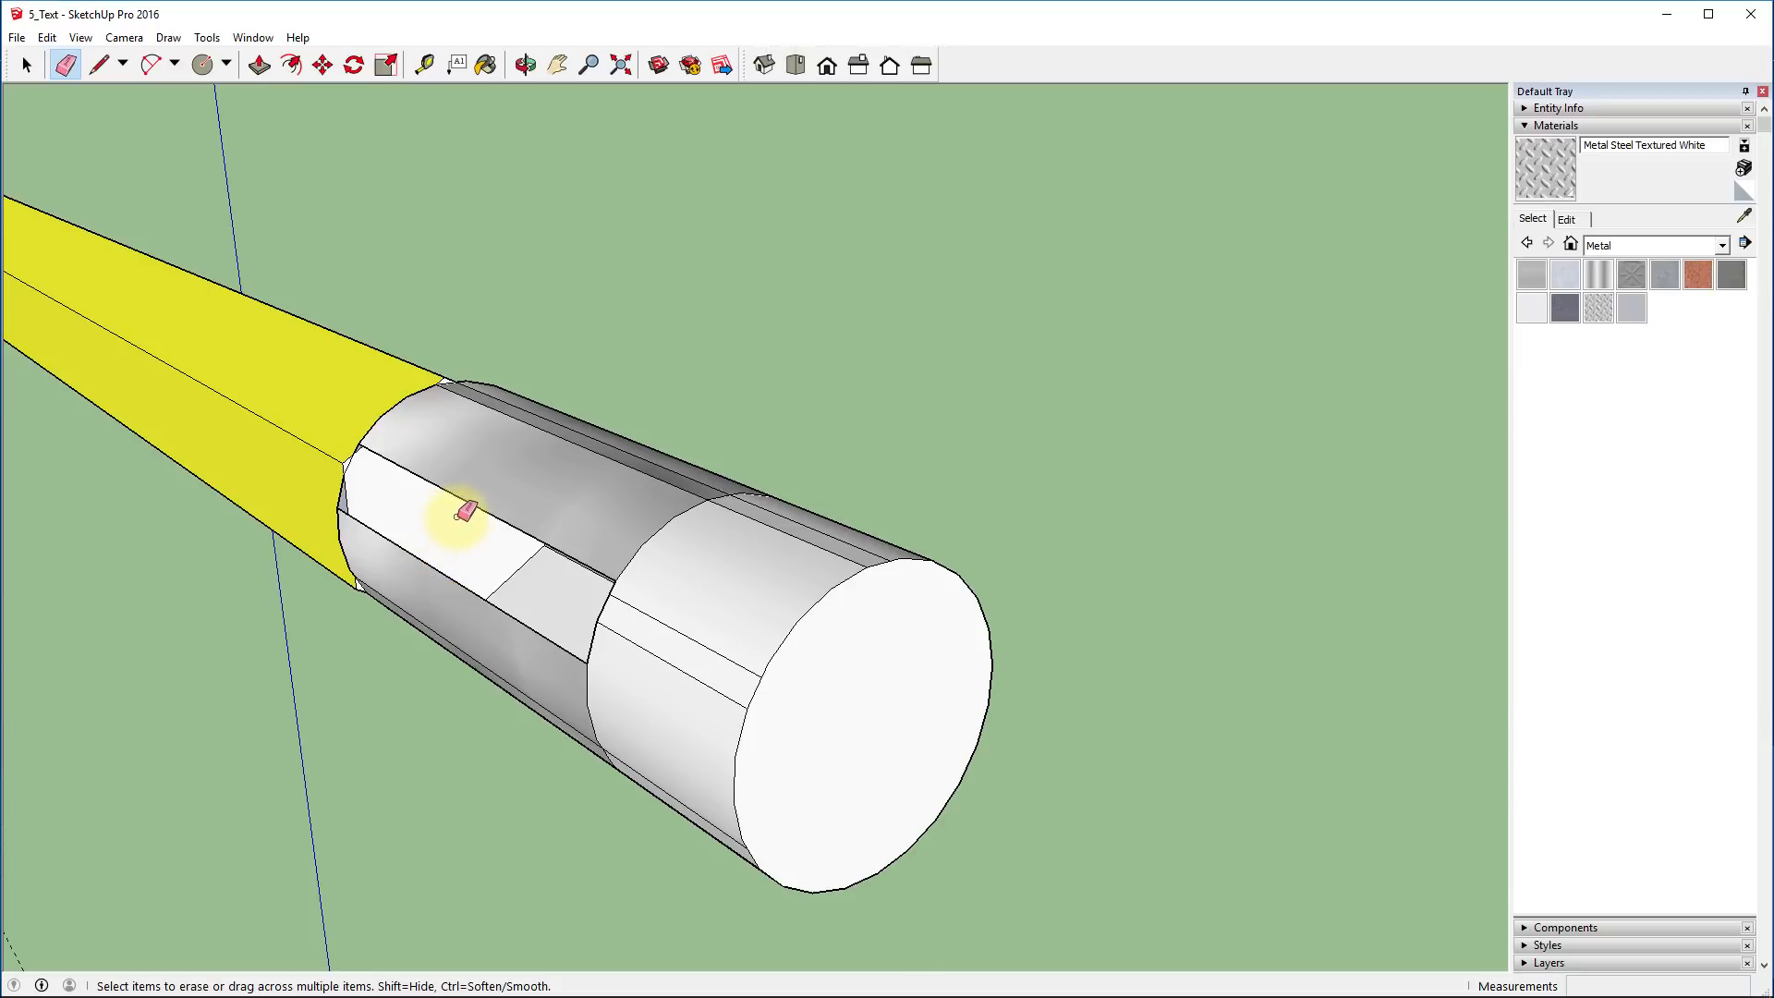
left_click(465, 510)
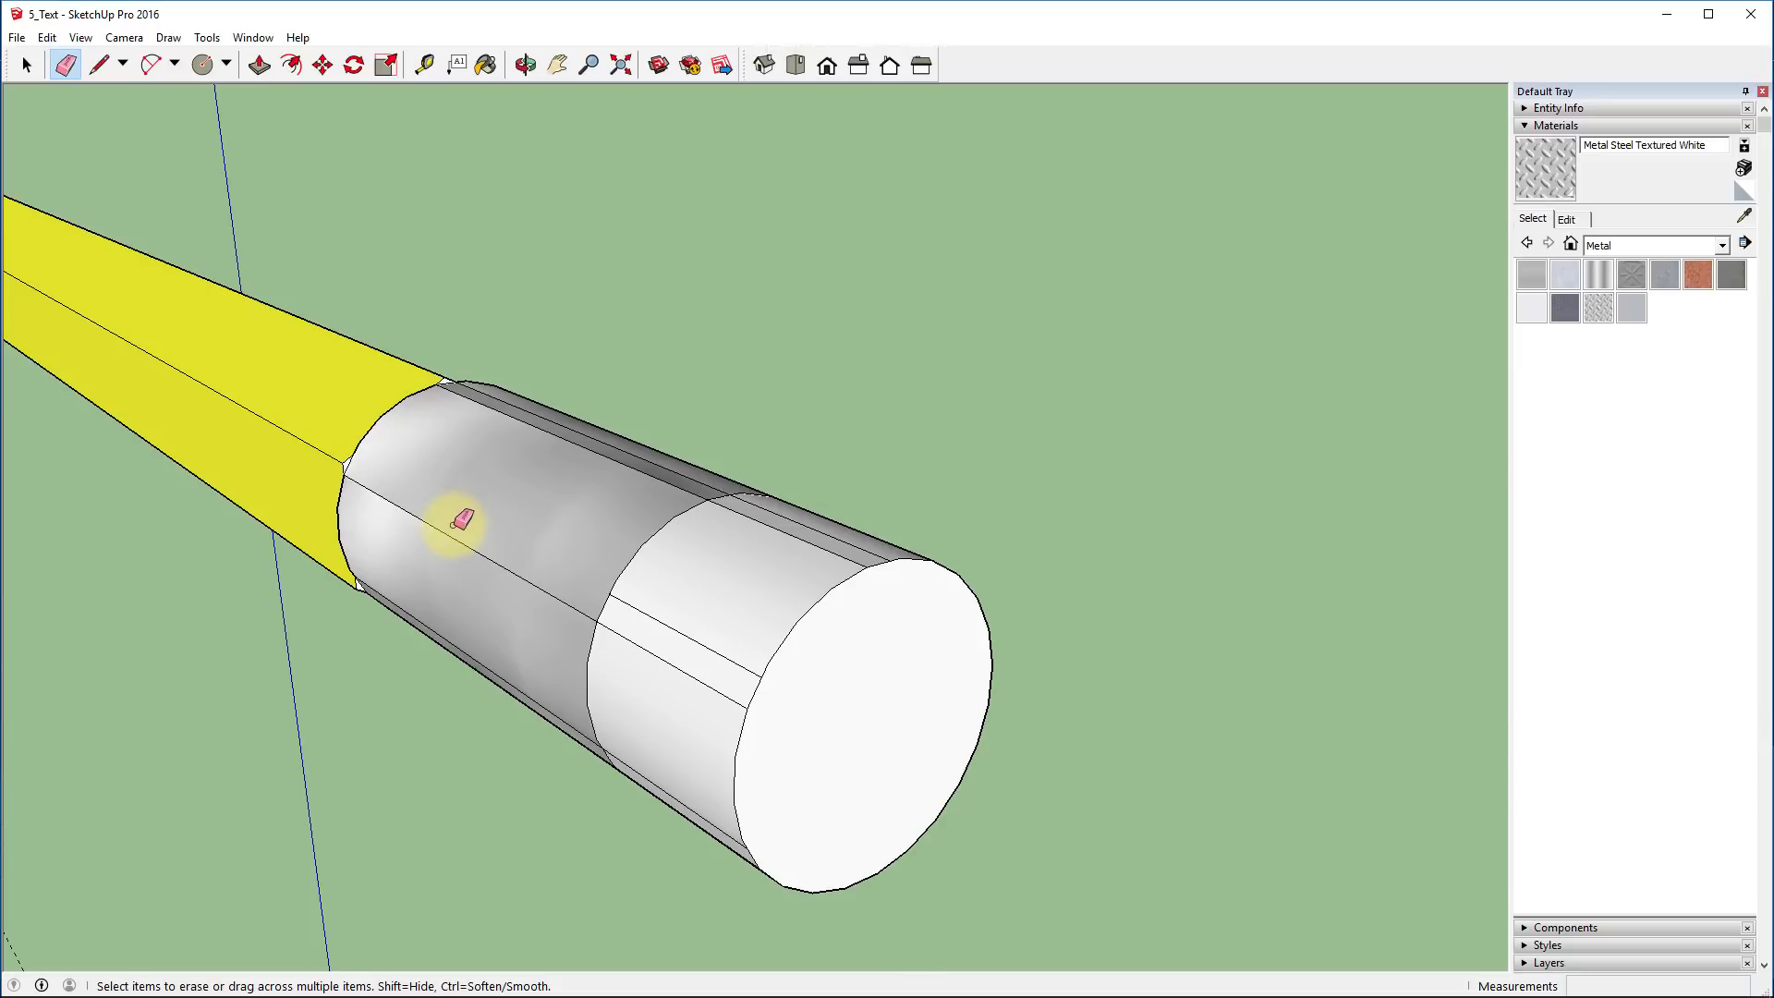
Erase one long edge of the neighbouring narrow strip on the ferrule and try erasing its other edge too
middle_click_drag(483, 475, 407, 625)
left_click(548, 378)
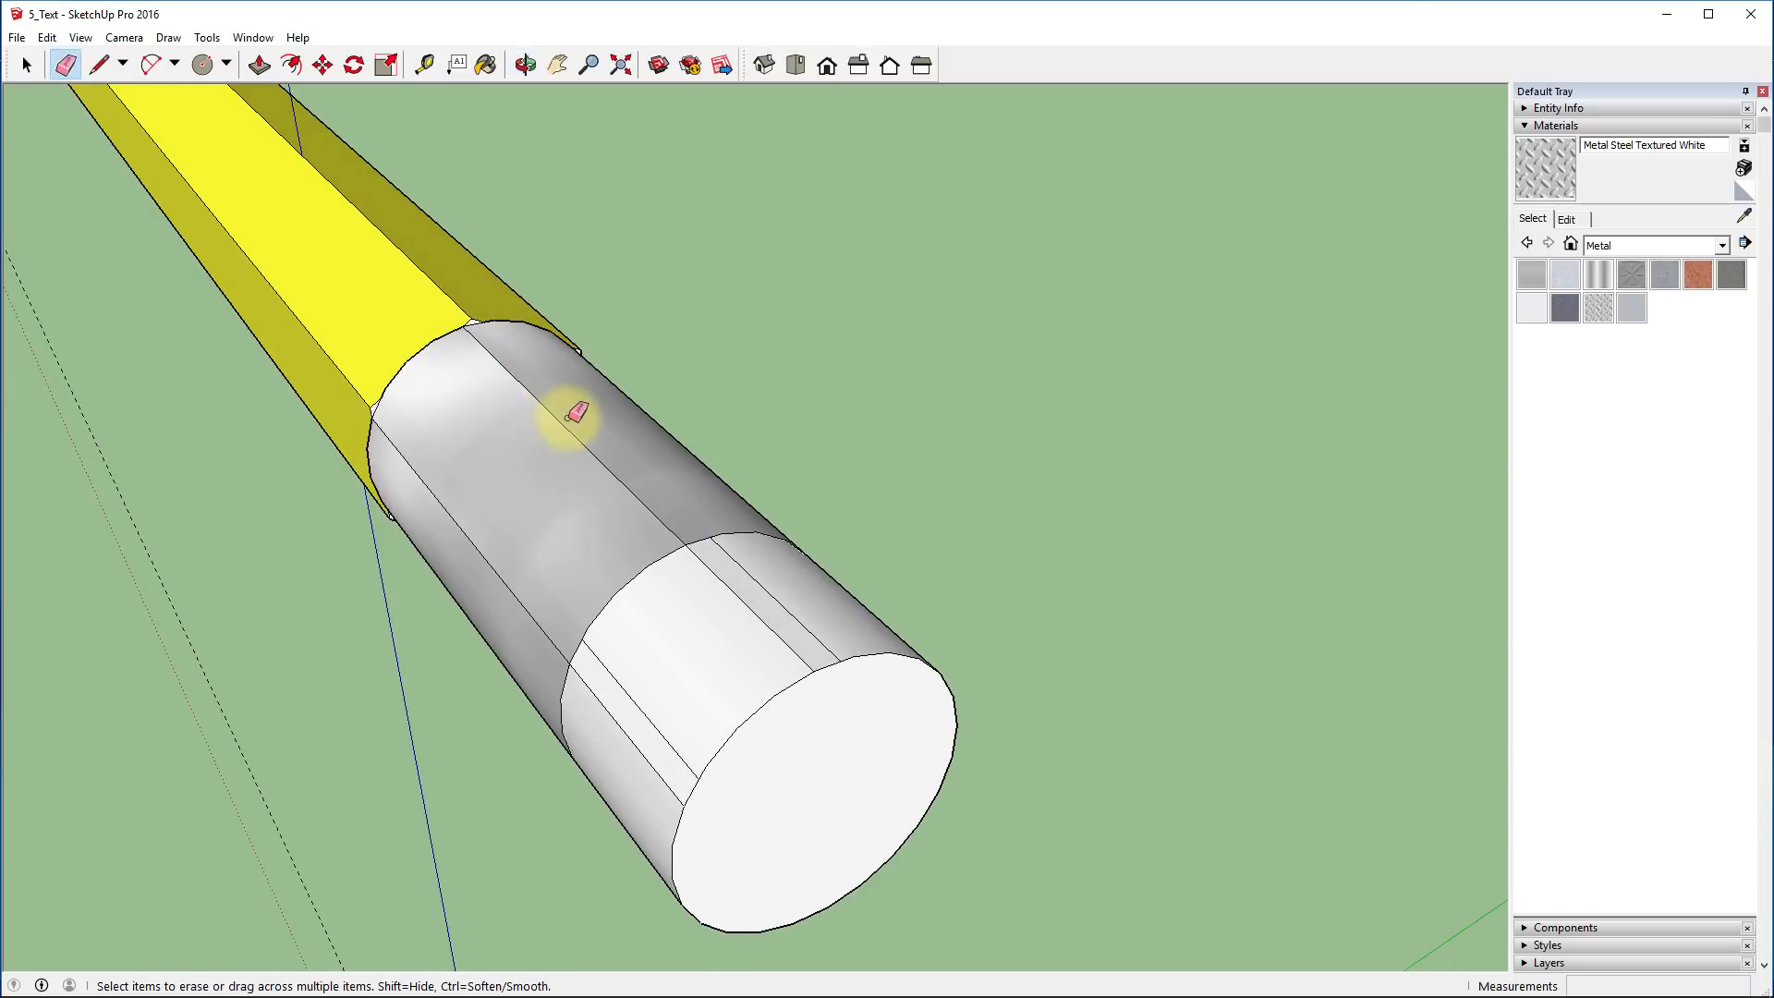
left_click(560, 420)
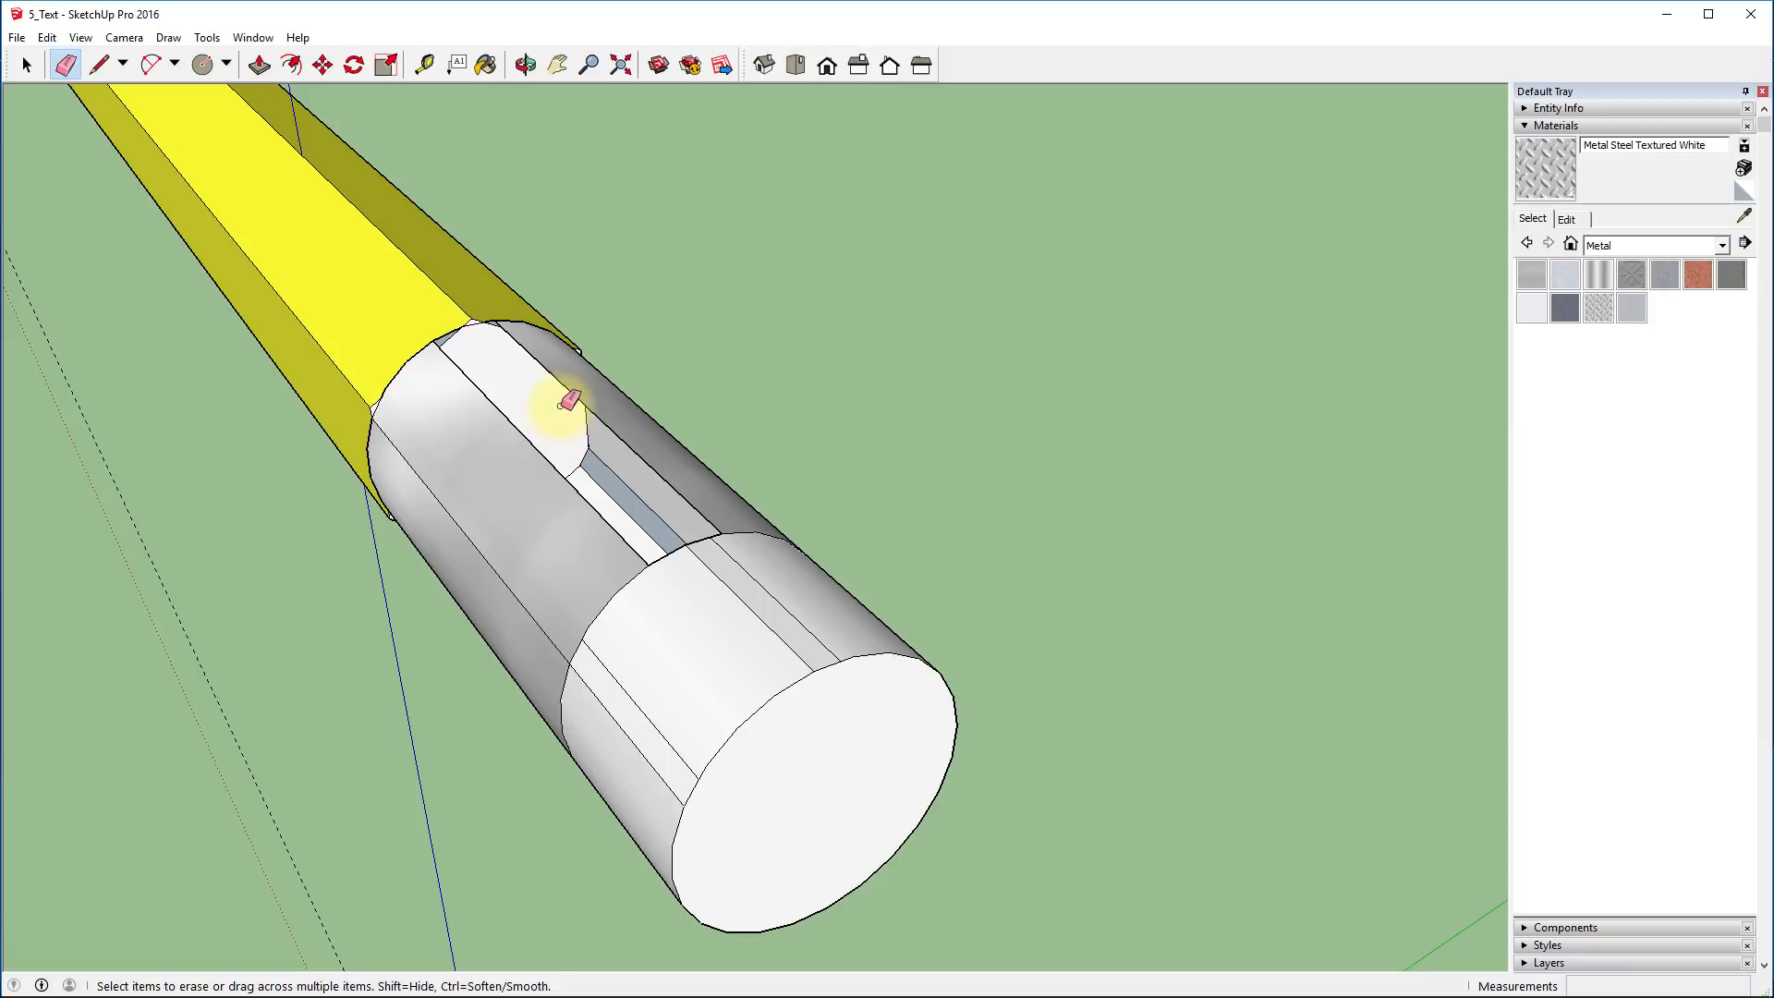
Look through the Colors and Colors-Named material collections and choose 0006_Pink for the eraser
middle_click_drag(602, 380, 269, 508)
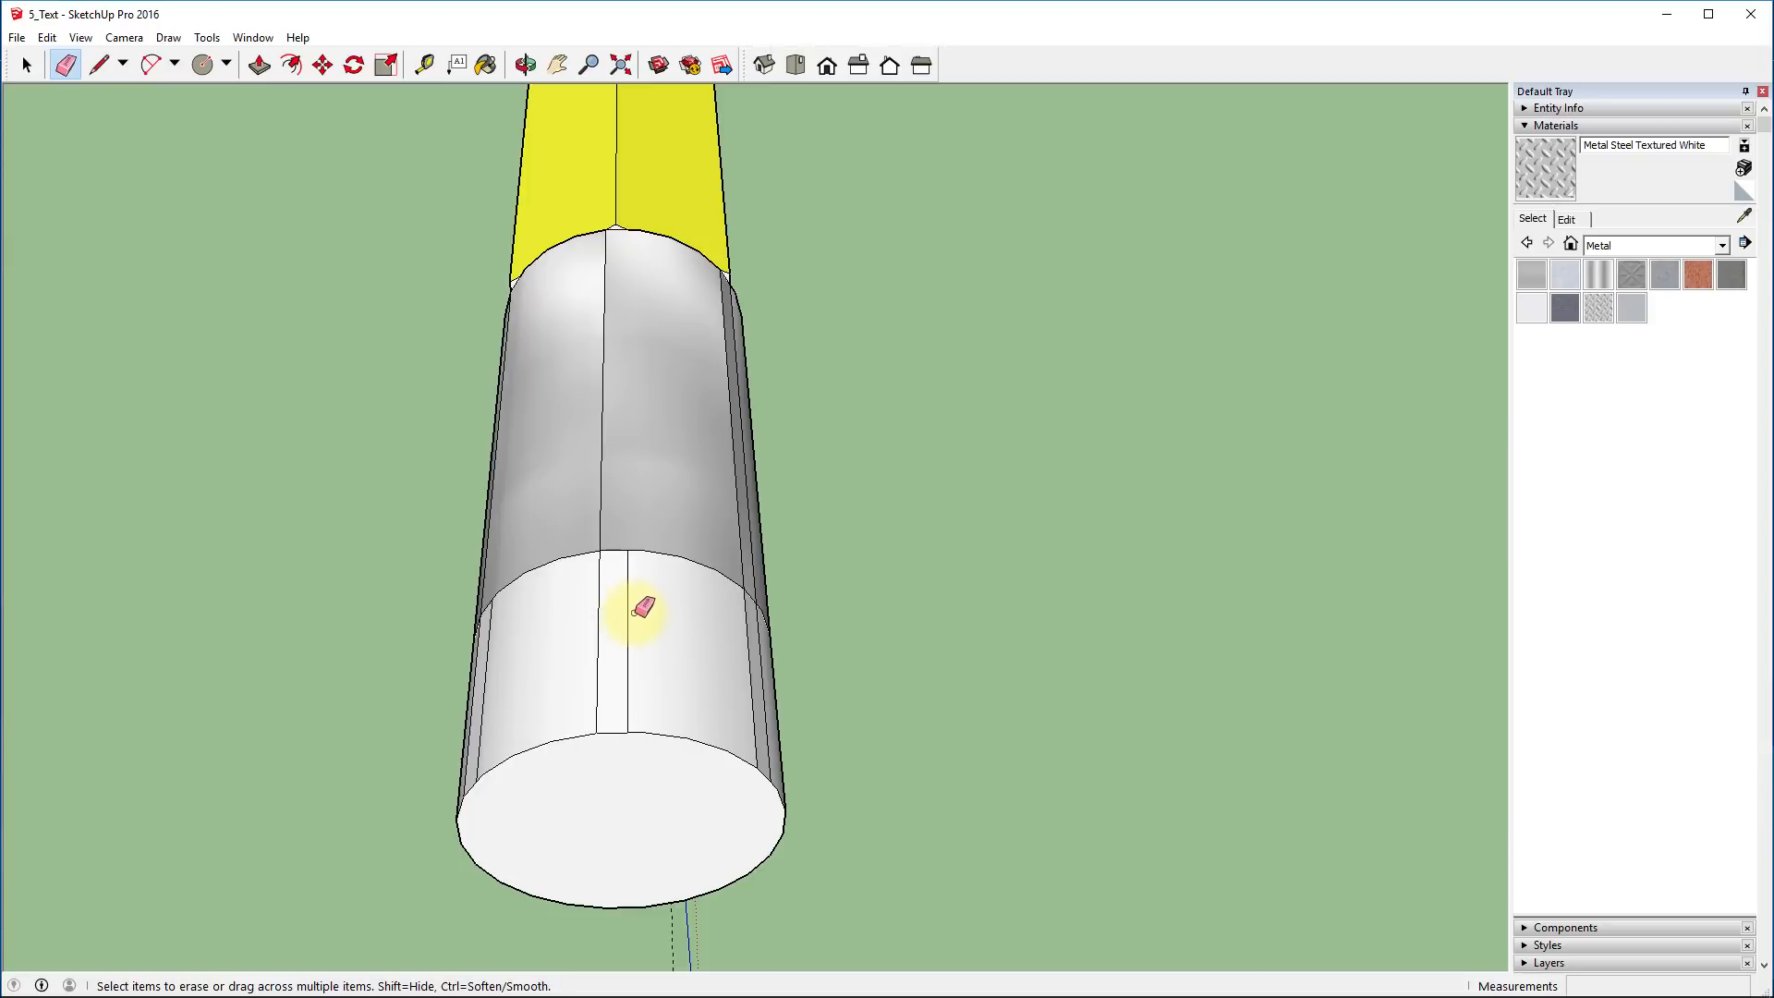
mouse_move(804, 673)
middle_mouse_down()
mouse_move(617, 574)
mouse_move(433, 396)
mouse_move(528, 451)
middle_mouse_up()
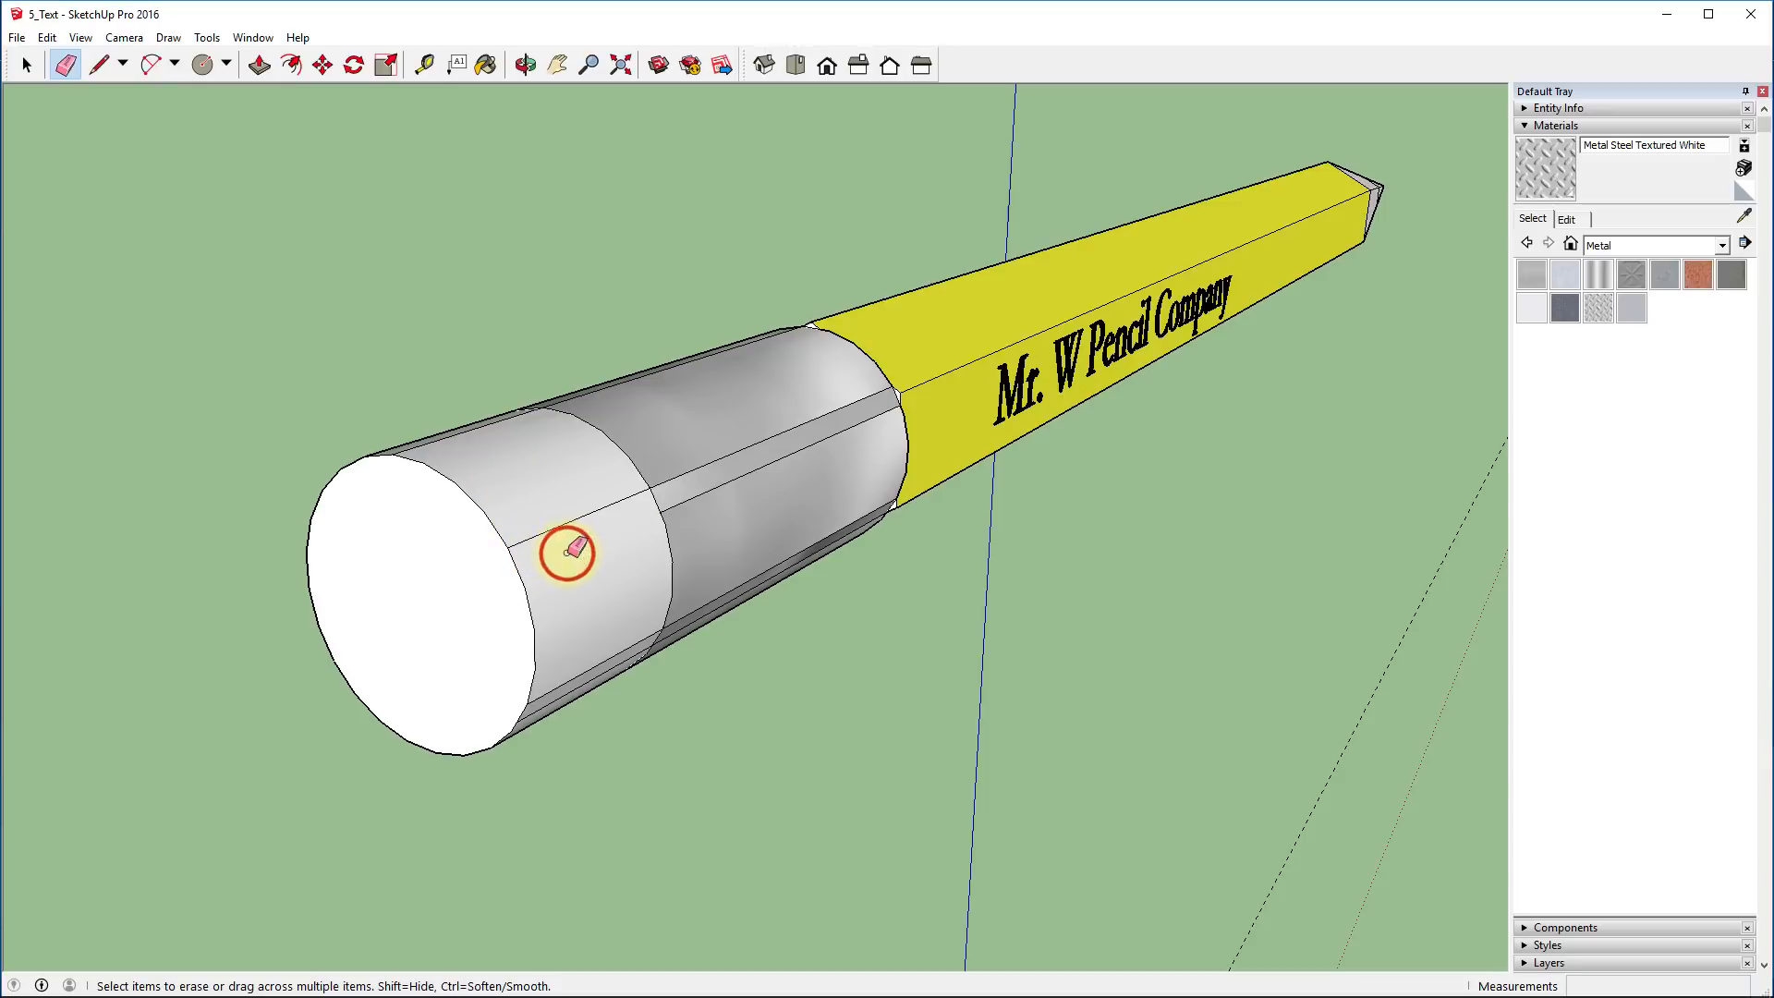
middle_click_drag(634, 653, 601, 467)
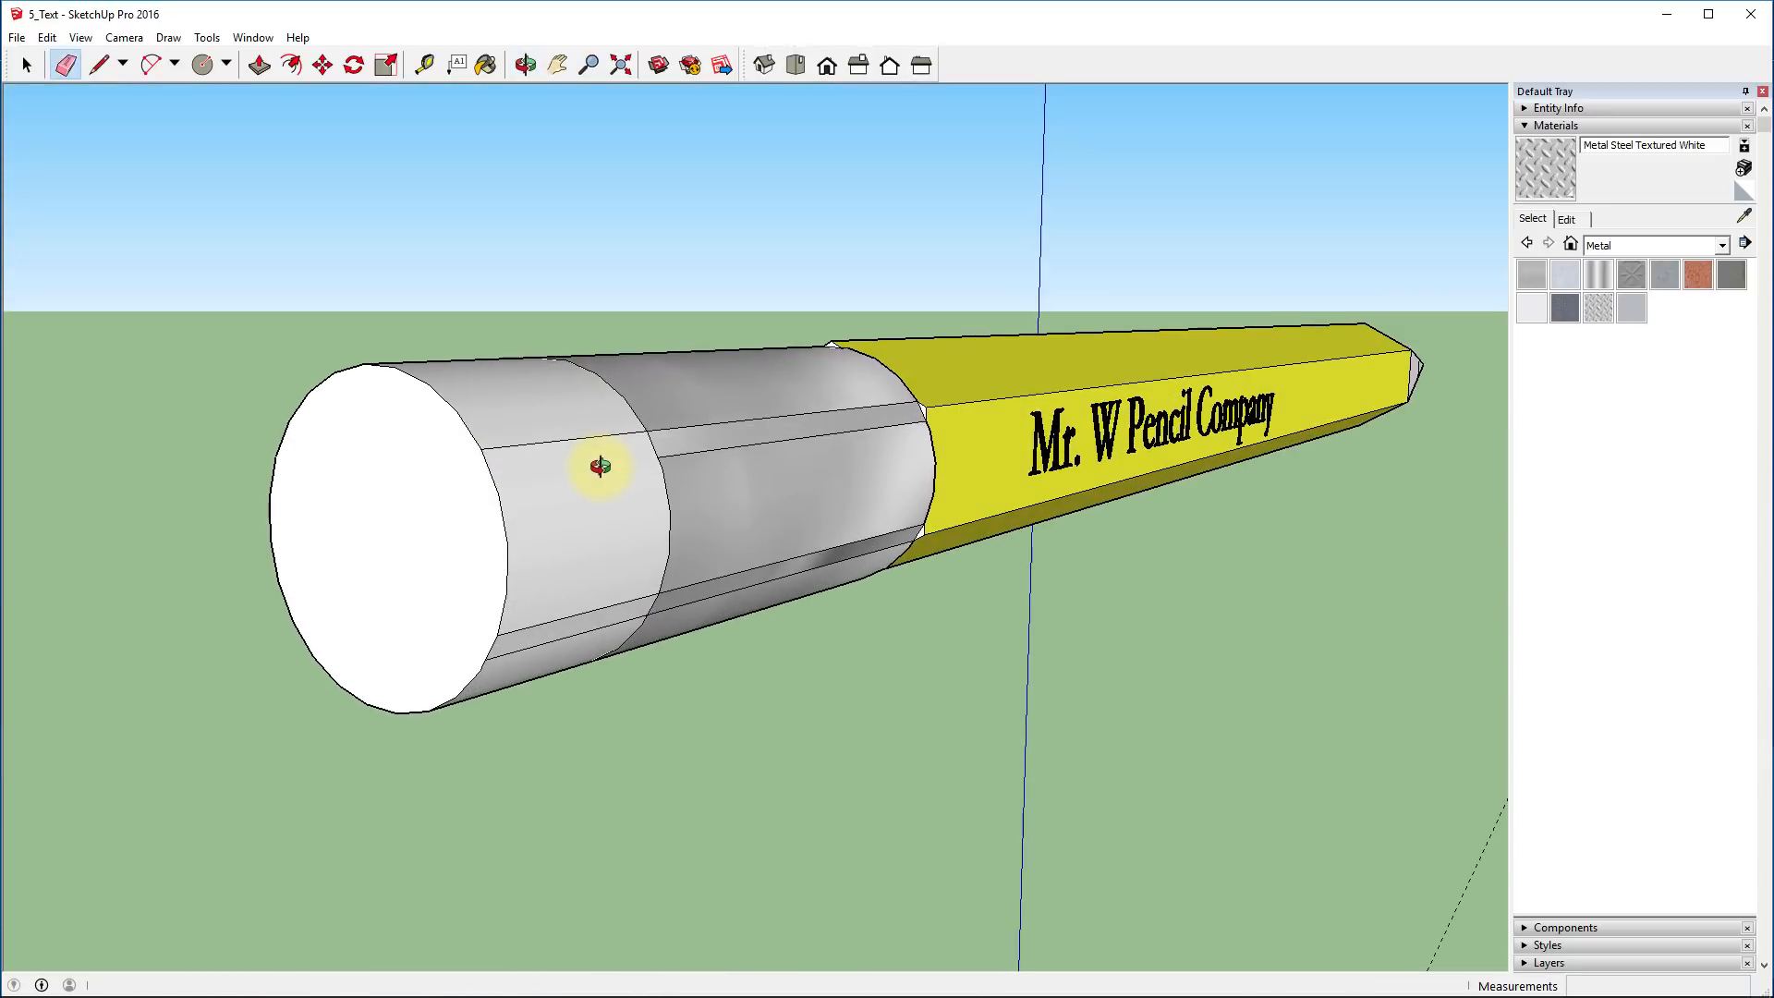
left_click(1634, 245)
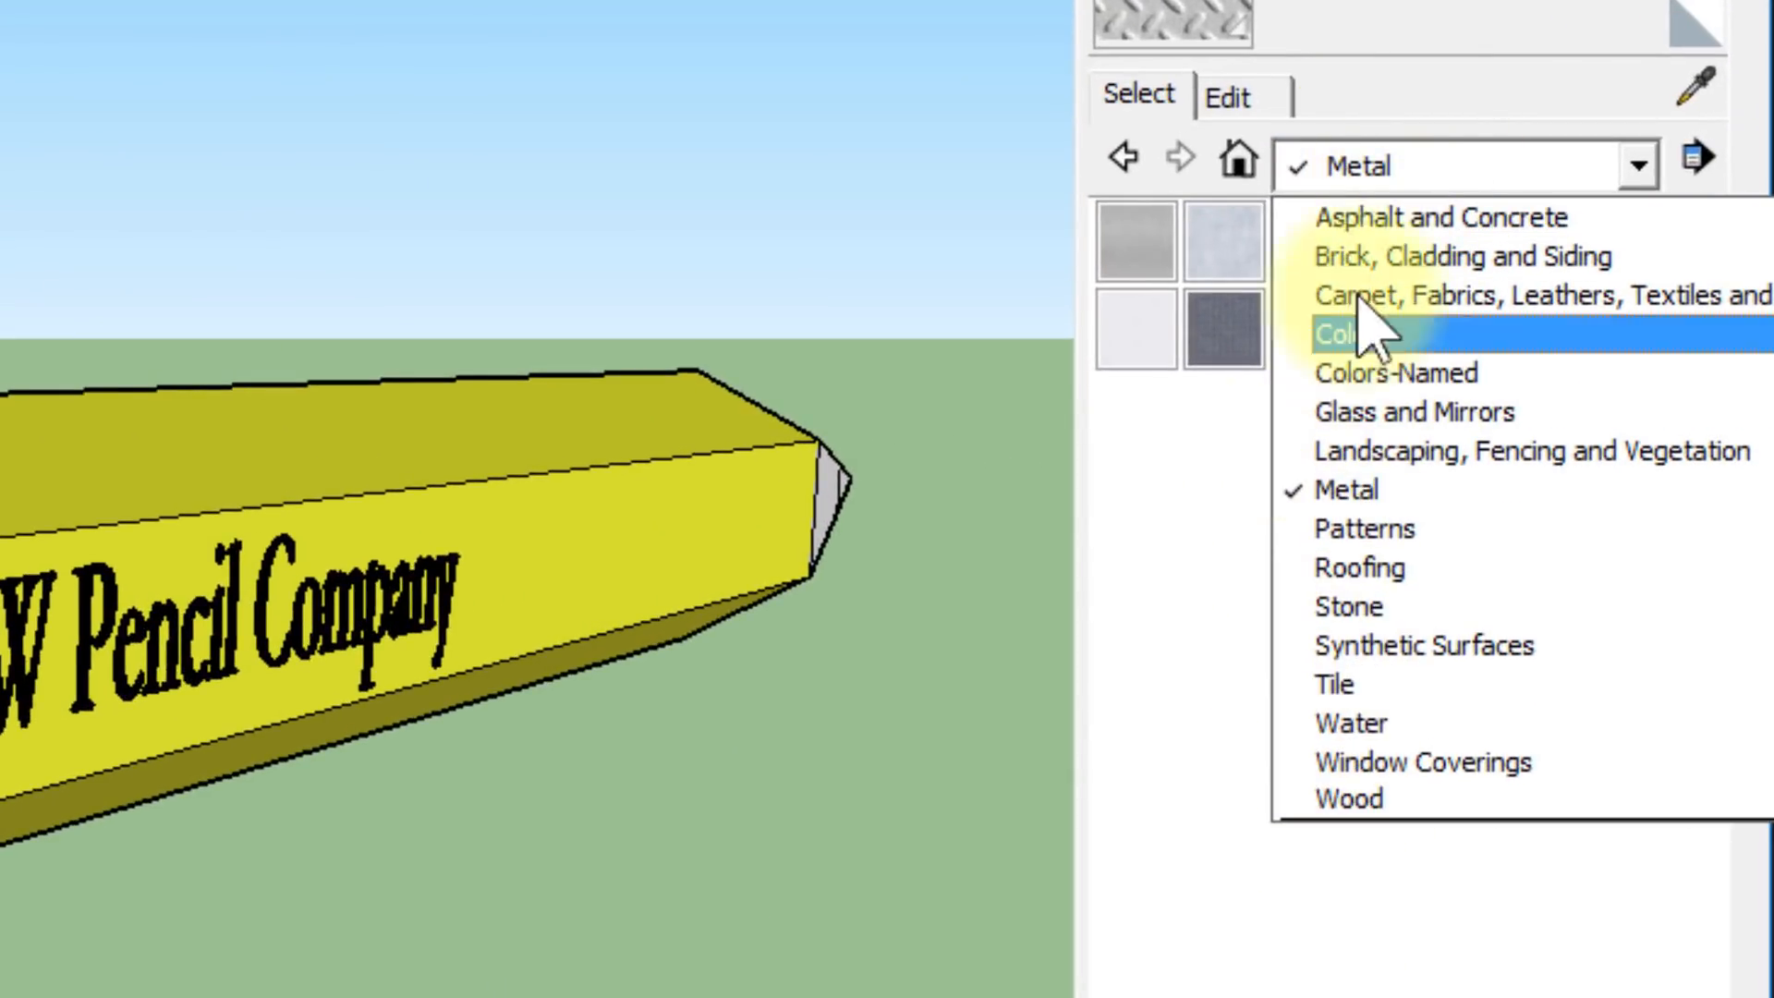
left_click(1363, 334)
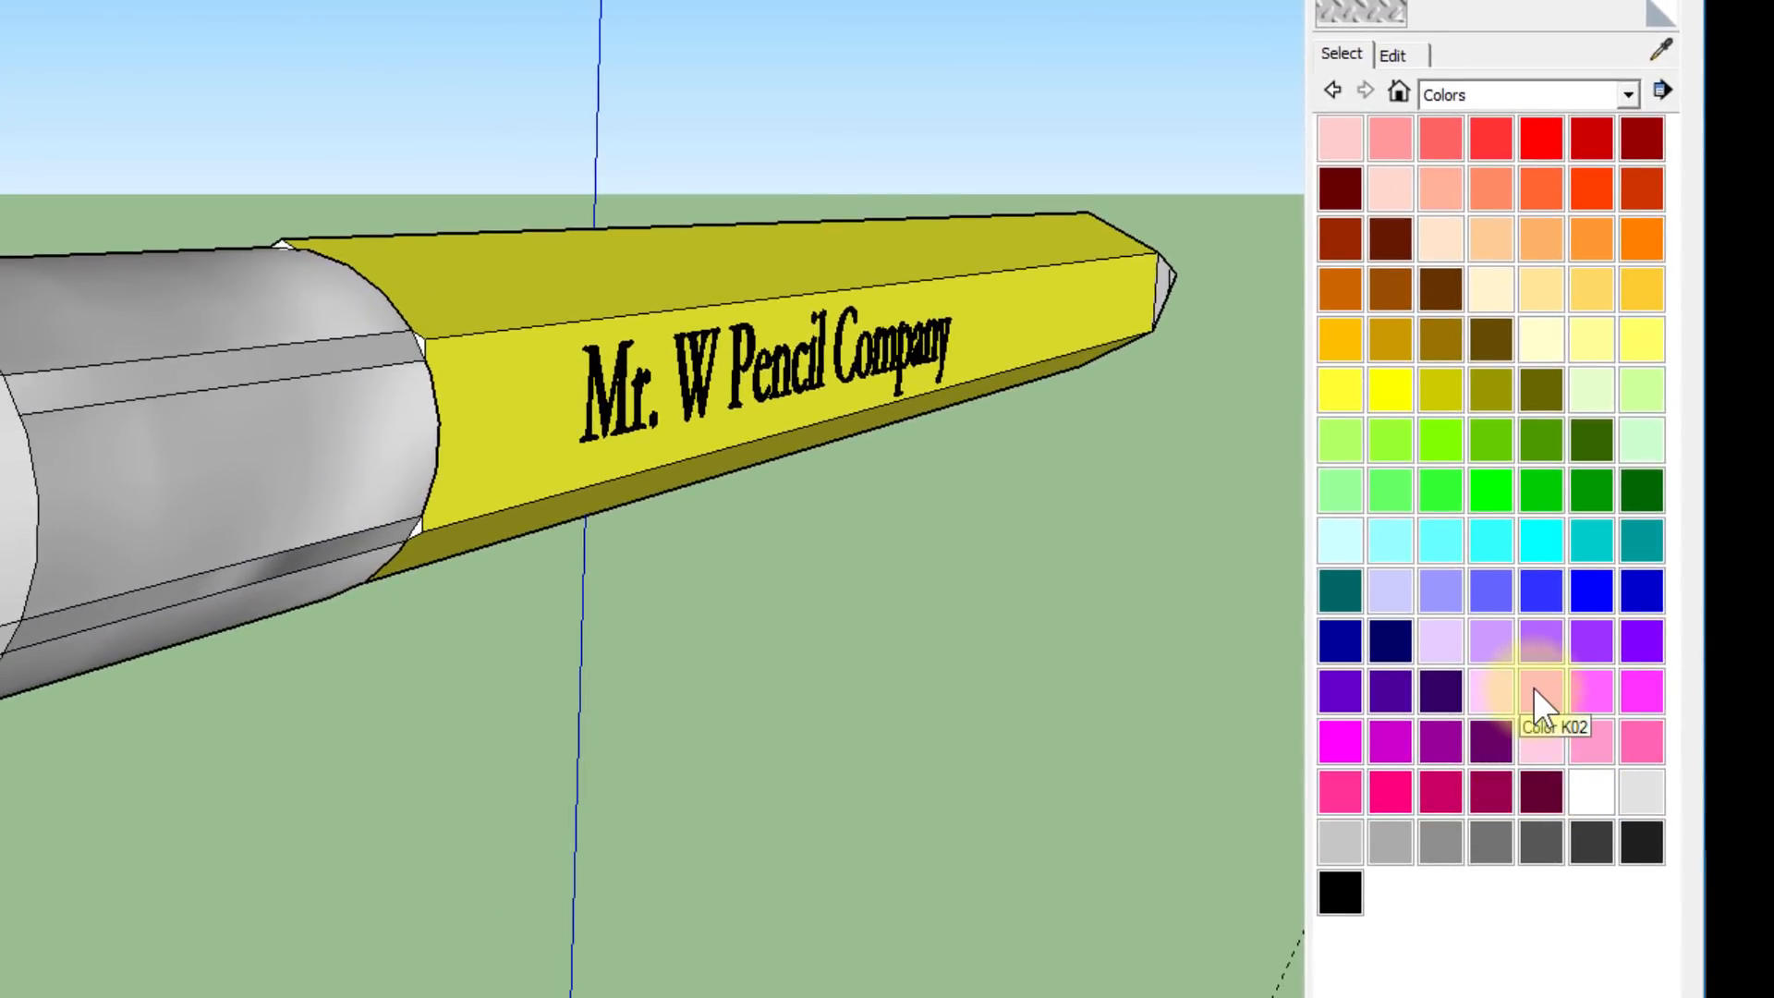
left_click(1626, 93)
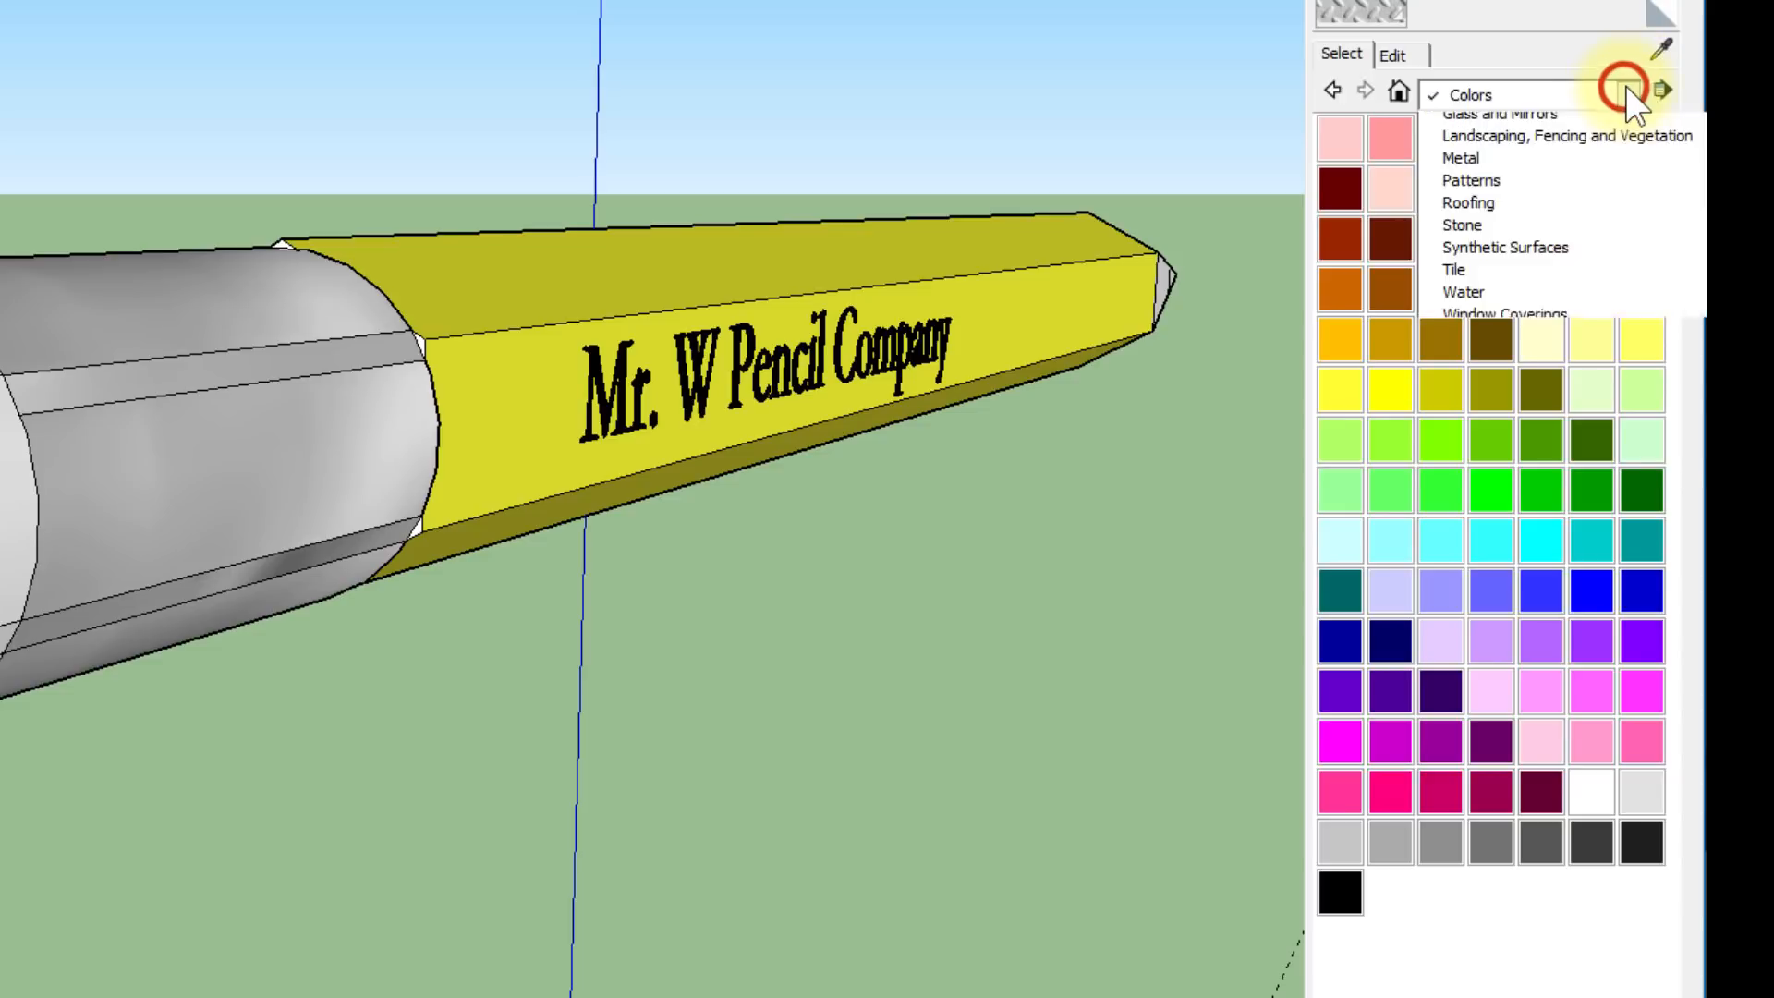
left_click(1583, 212)
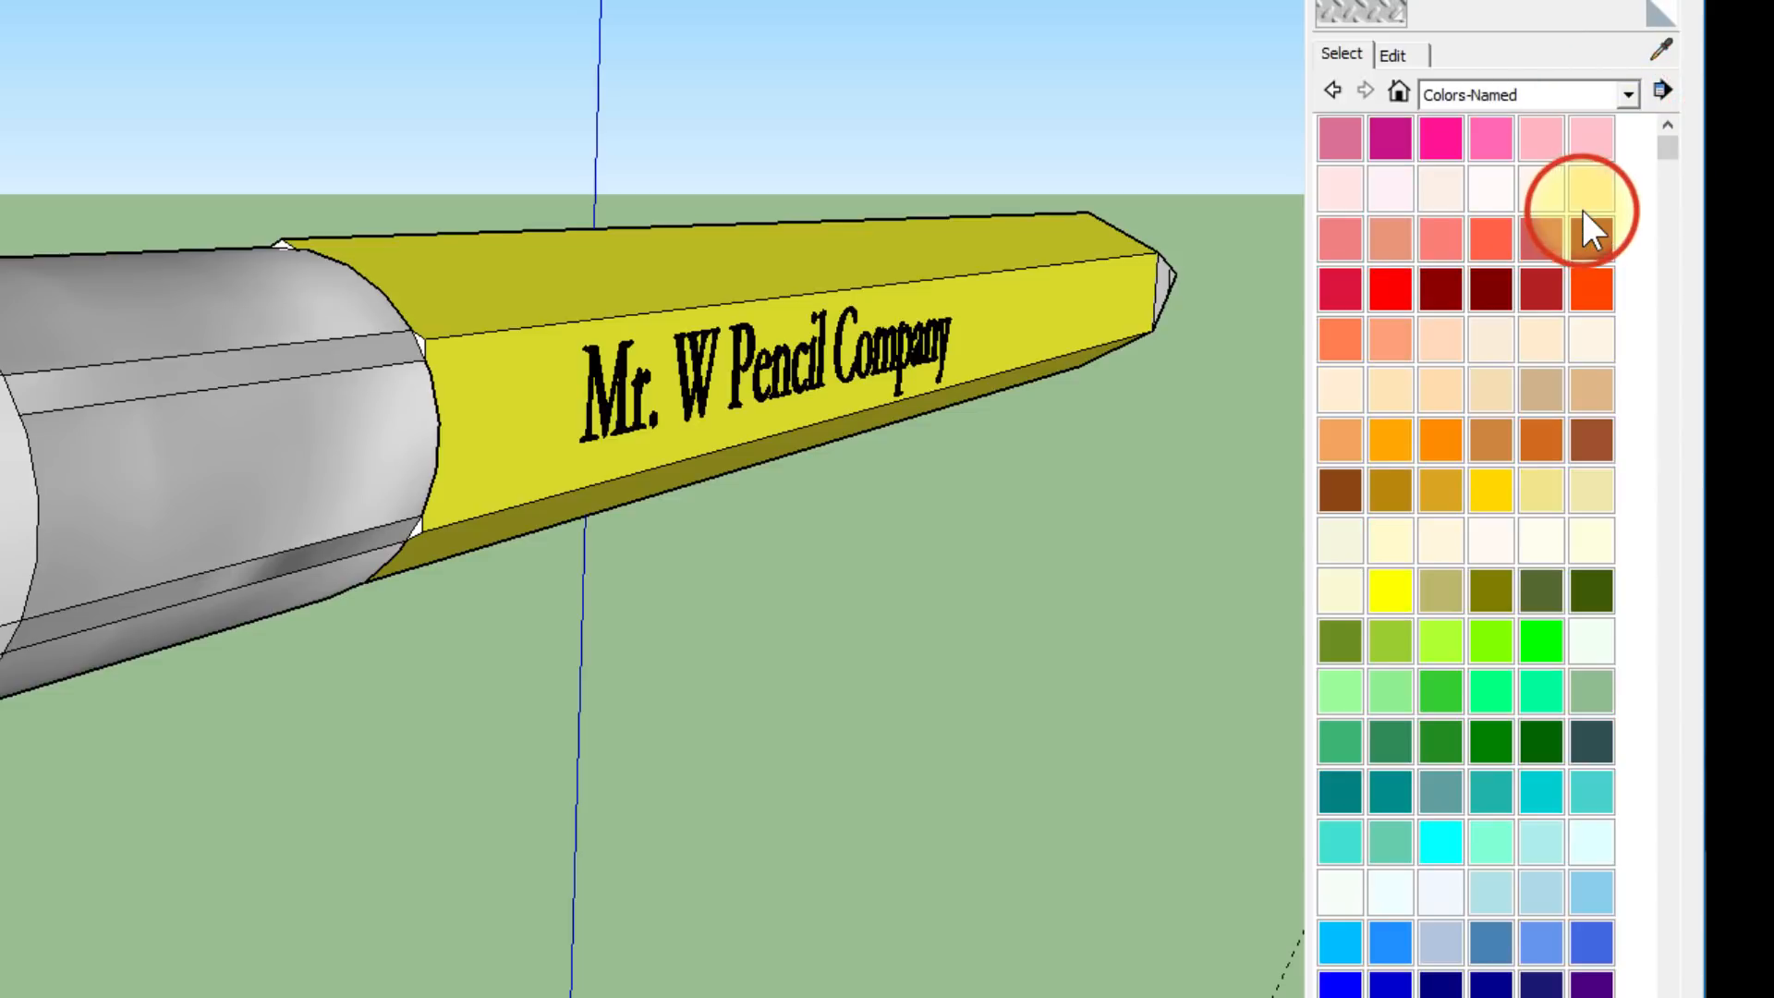
scroll(1451, 386, "down", 5)
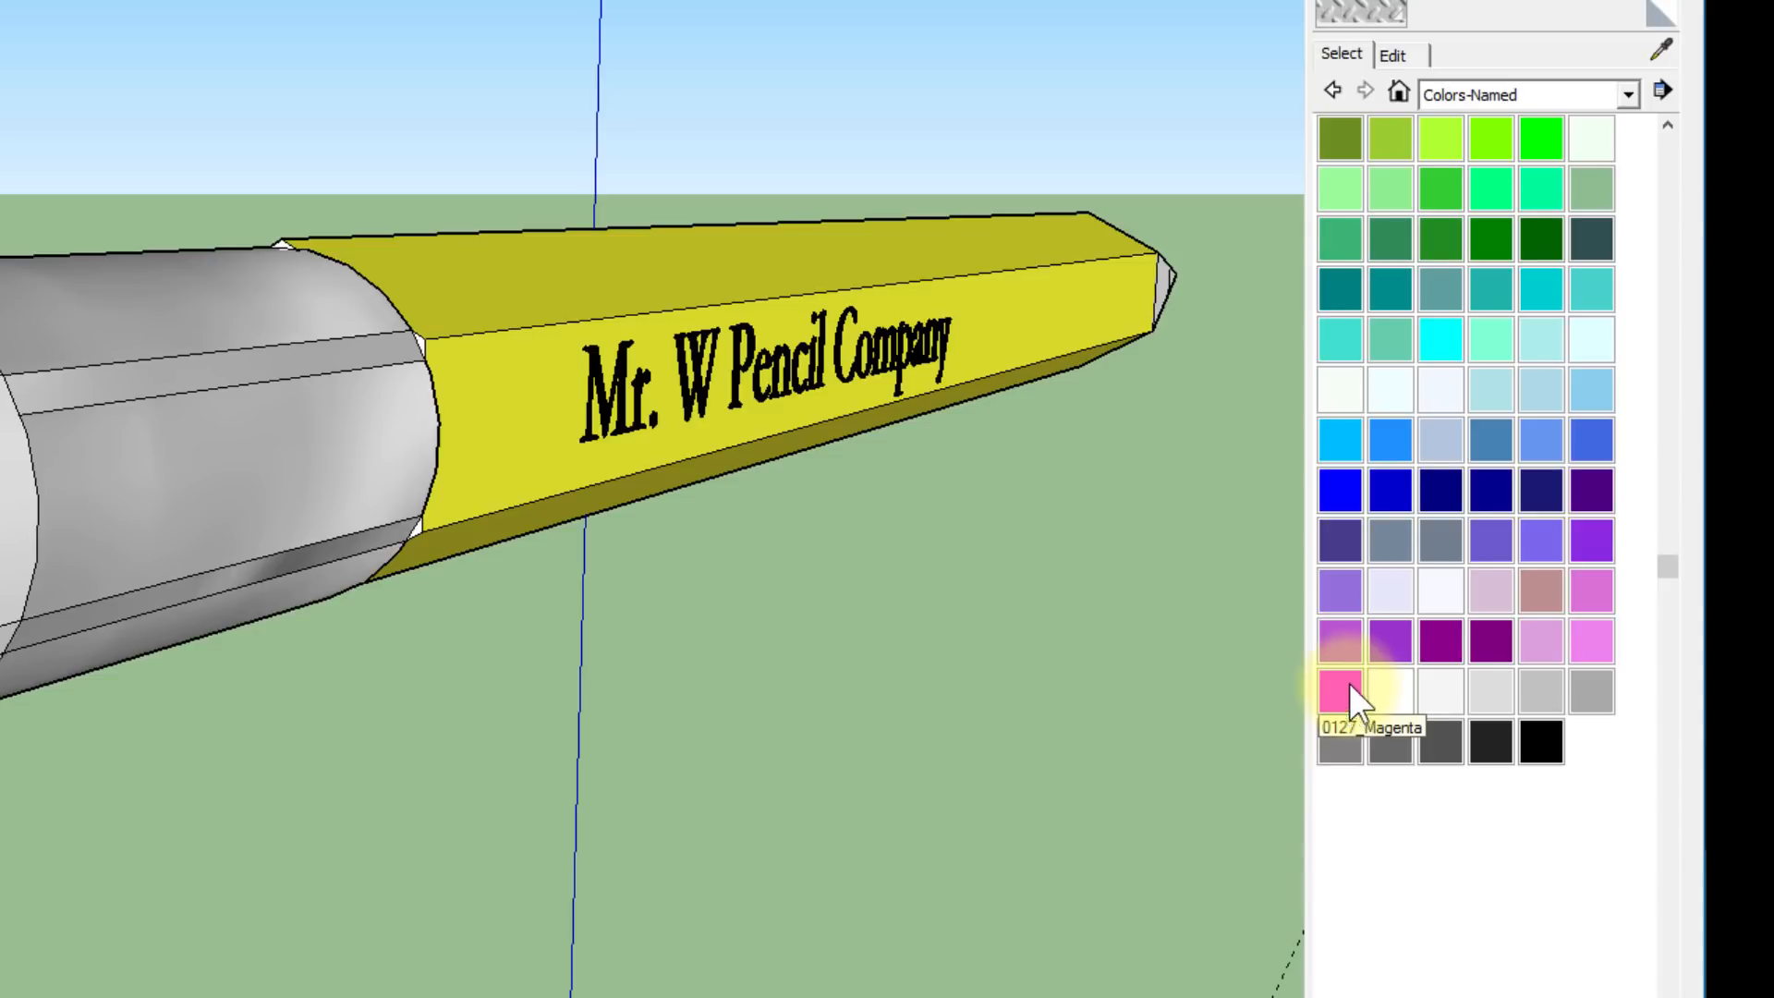
scroll(1467, 442, "up", 5)
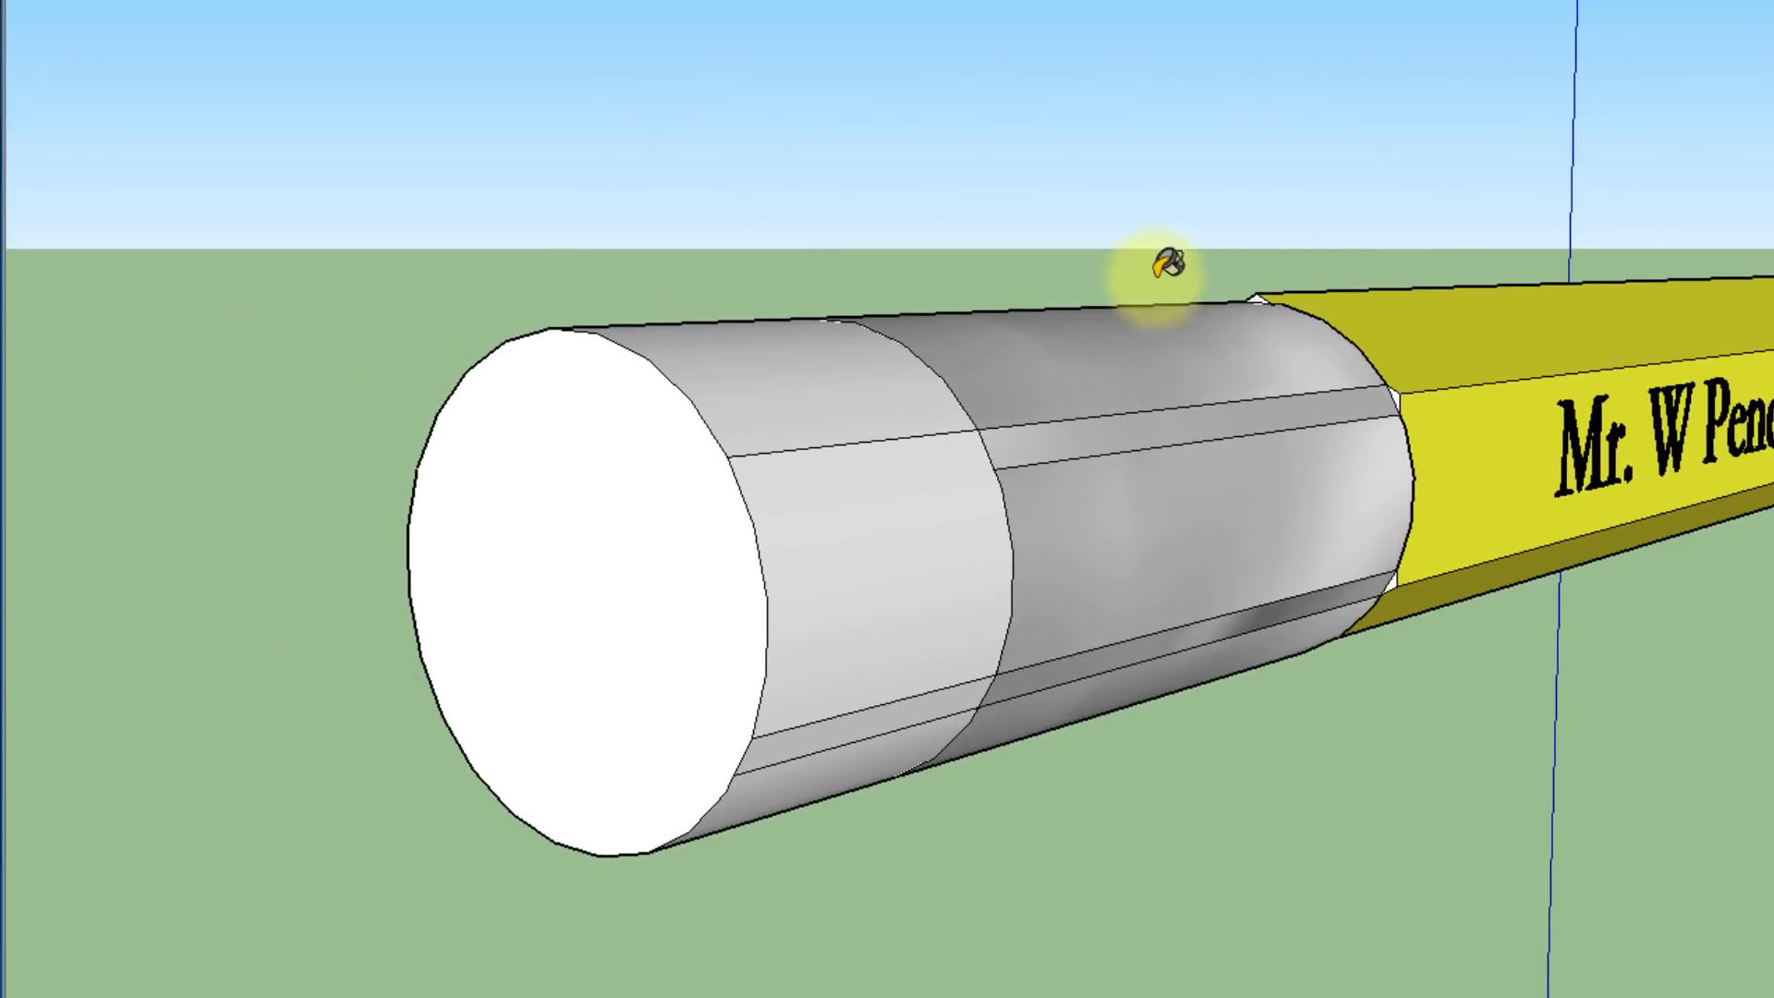
Paint the eraser's round end face and its side faces on the lettering side and underside with 0006_Pink
left_click(848, 546)
left_click(820, 394)
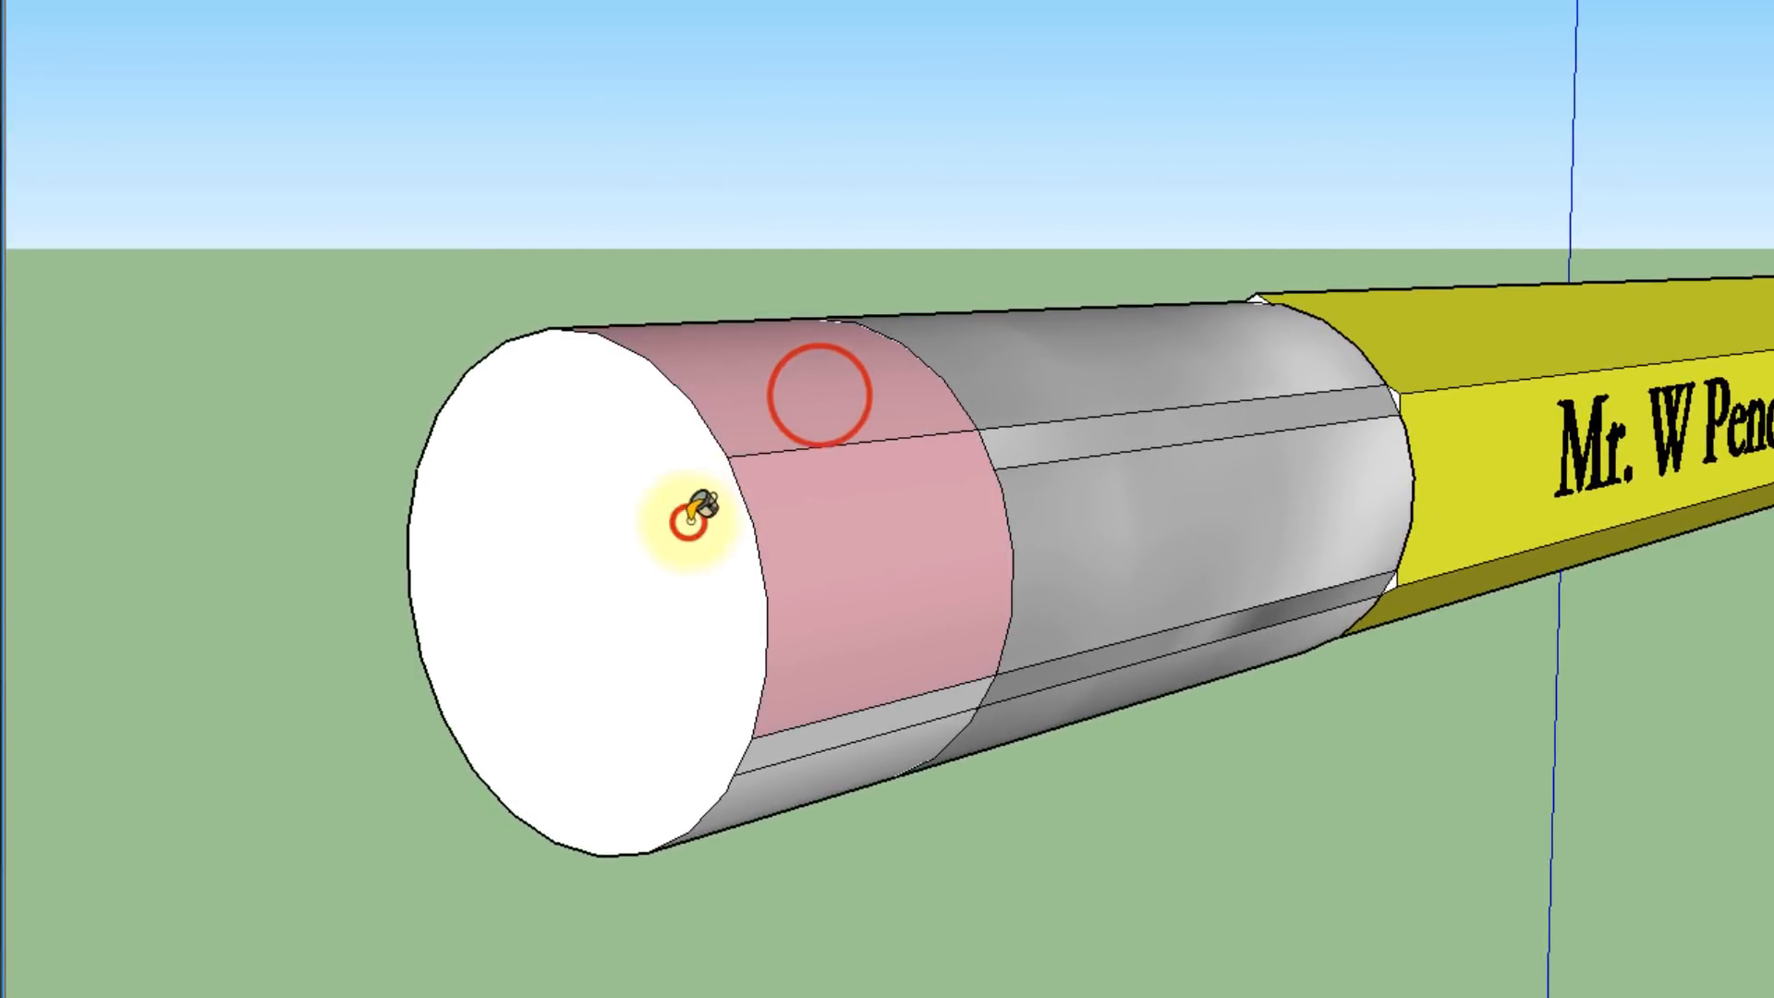
left_click(688, 522)
left_click(795, 744)
mouse_move(827, 839)
middle_mouse_down()
mouse_move(869, 615)
mouse_move(1089, 130)
mouse_move(1565, 154)
mouse_move(1446, 329)
middle_mouse_up()
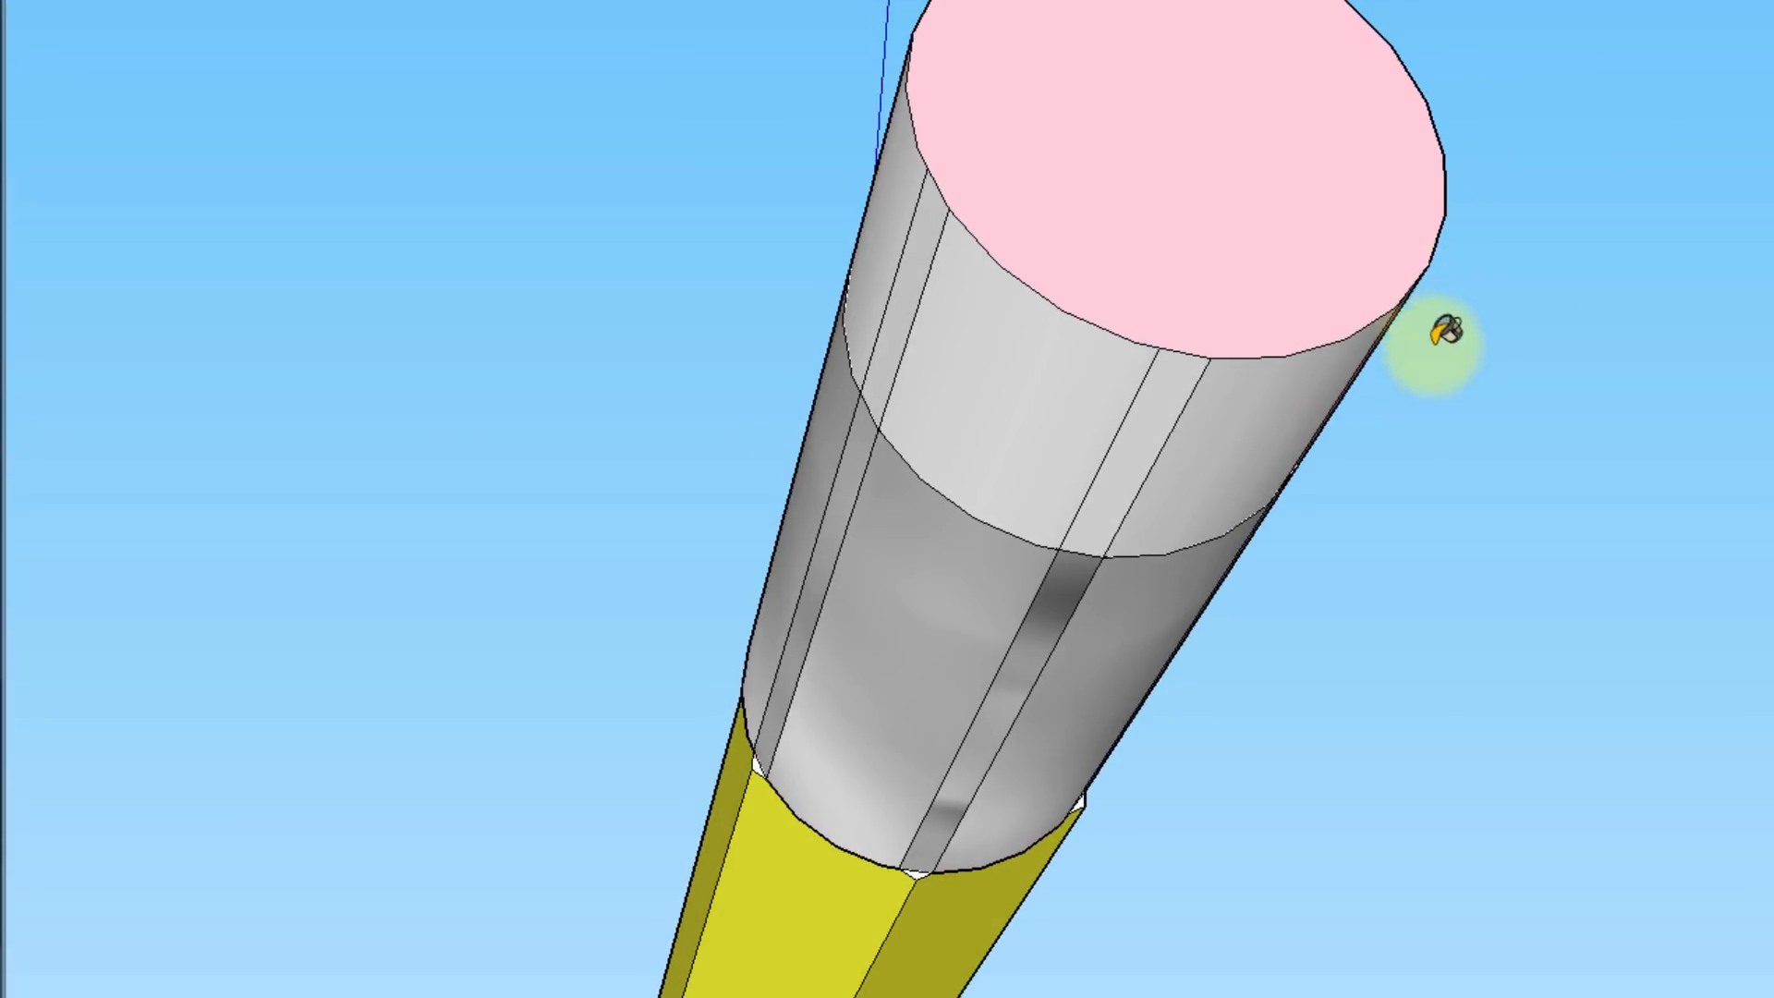
left_click(1275, 429)
left_click(1149, 429)
left_click(1003, 391)
Paint the eraser's remaining side faces and strips opposite the lettering with 0006_Pink and check all around the eraser
mouse_move(800, 315)
middle_mouse_down()
mouse_move(1276, 558)
mouse_move(1473, 851)
middle_mouse_up()
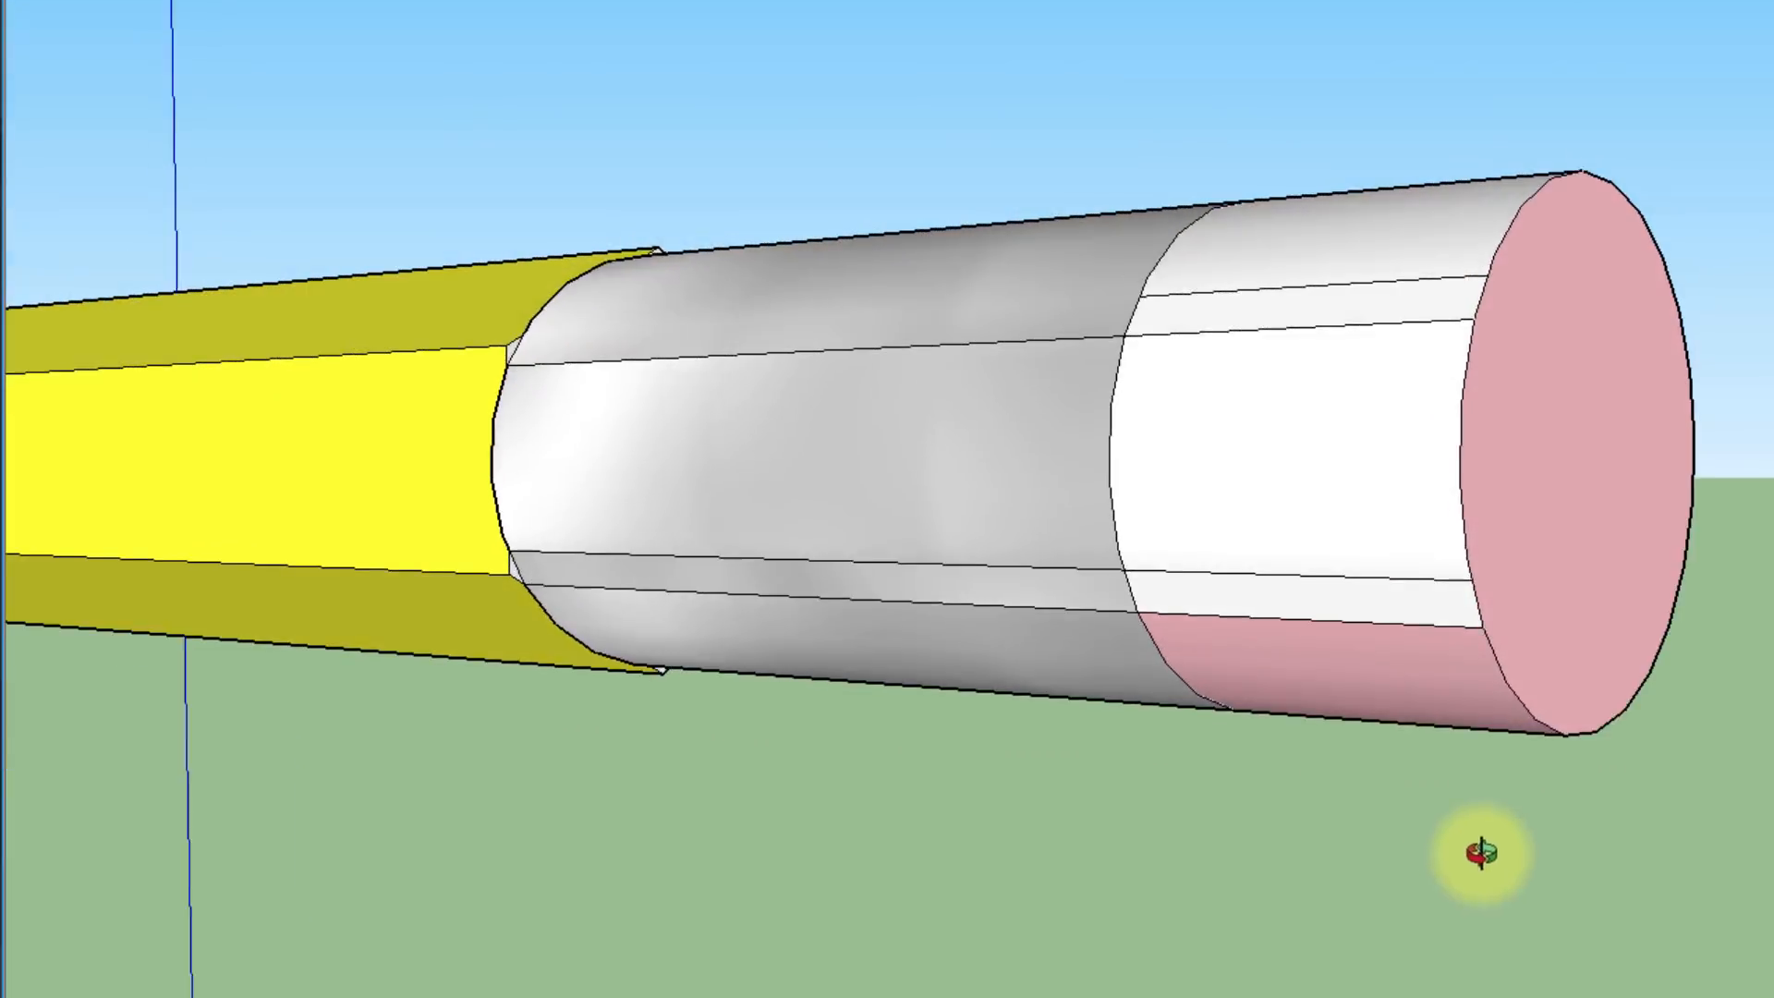
left_click(1364, 614)
left_click(1331, 467)
left_click(1351, 314)
left_click(1375, 268)
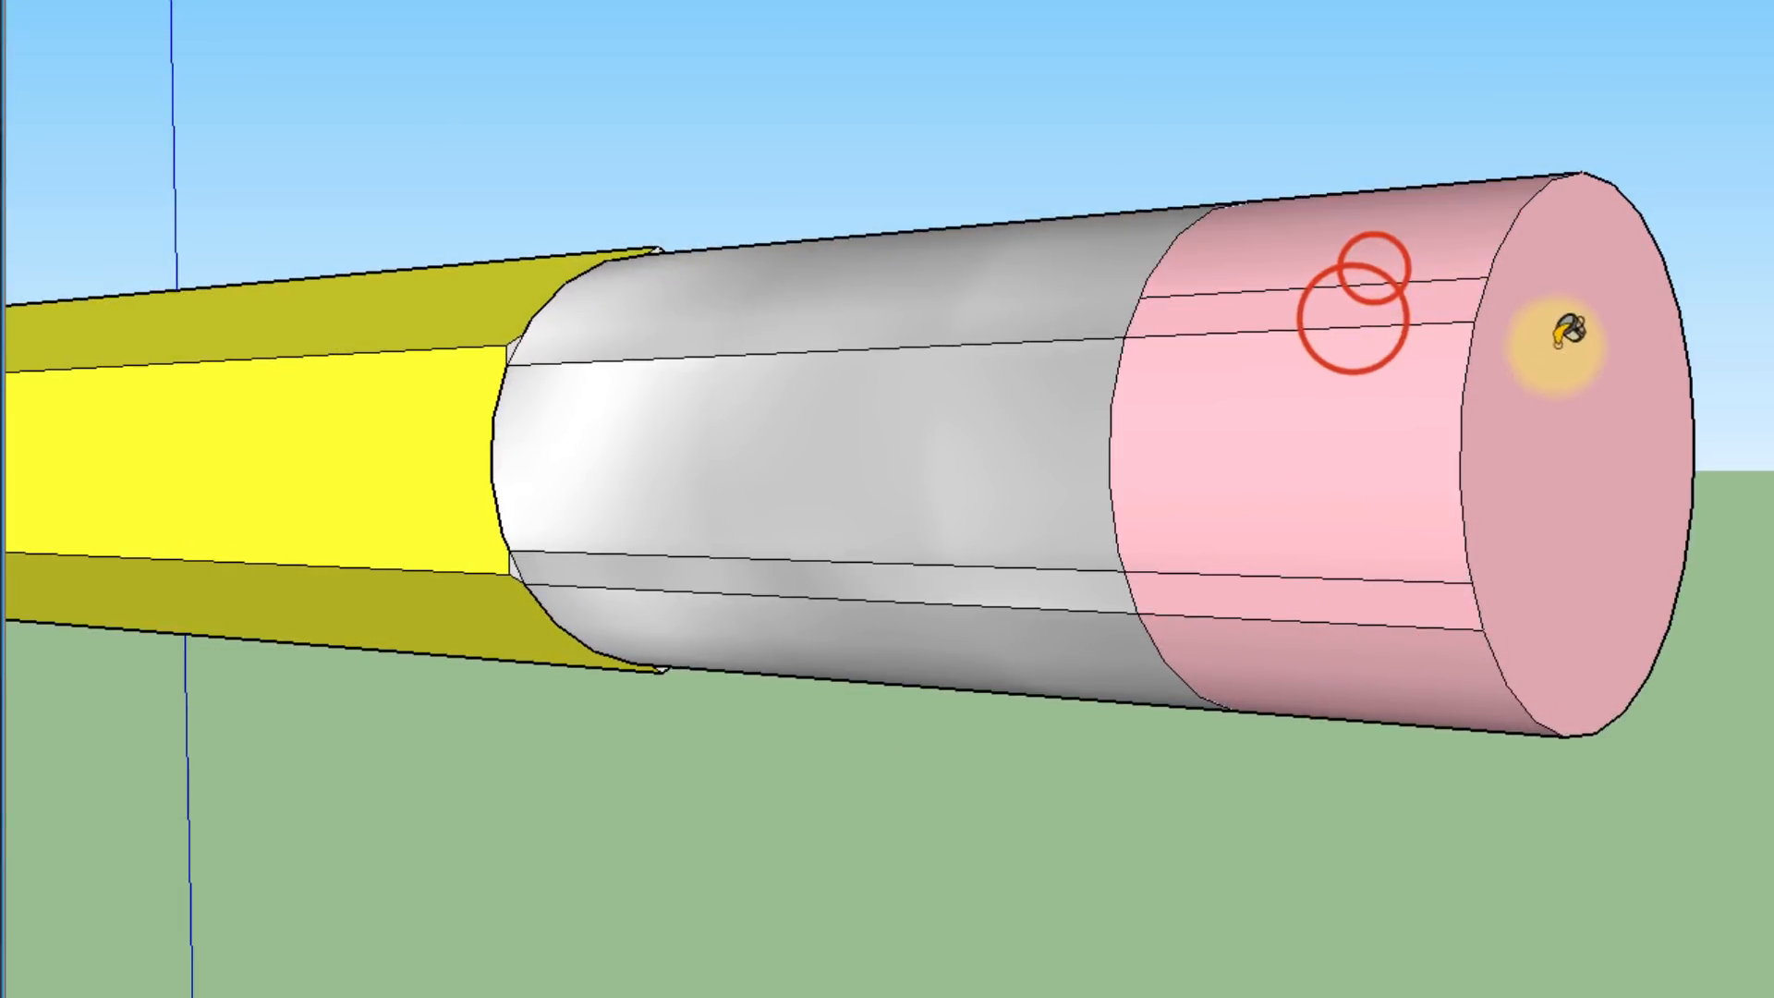
mouse_move(1676, 424)
middle_mouse_down()
mouse_move(951, 832)
mouse_move(388, 570)
mouse_move(940, 81)
mouse_move(1453, 265)
mouse_move(1609, 549)
middle_mouse_up()
middle_click_drag(1273, 721, 1220, 757)
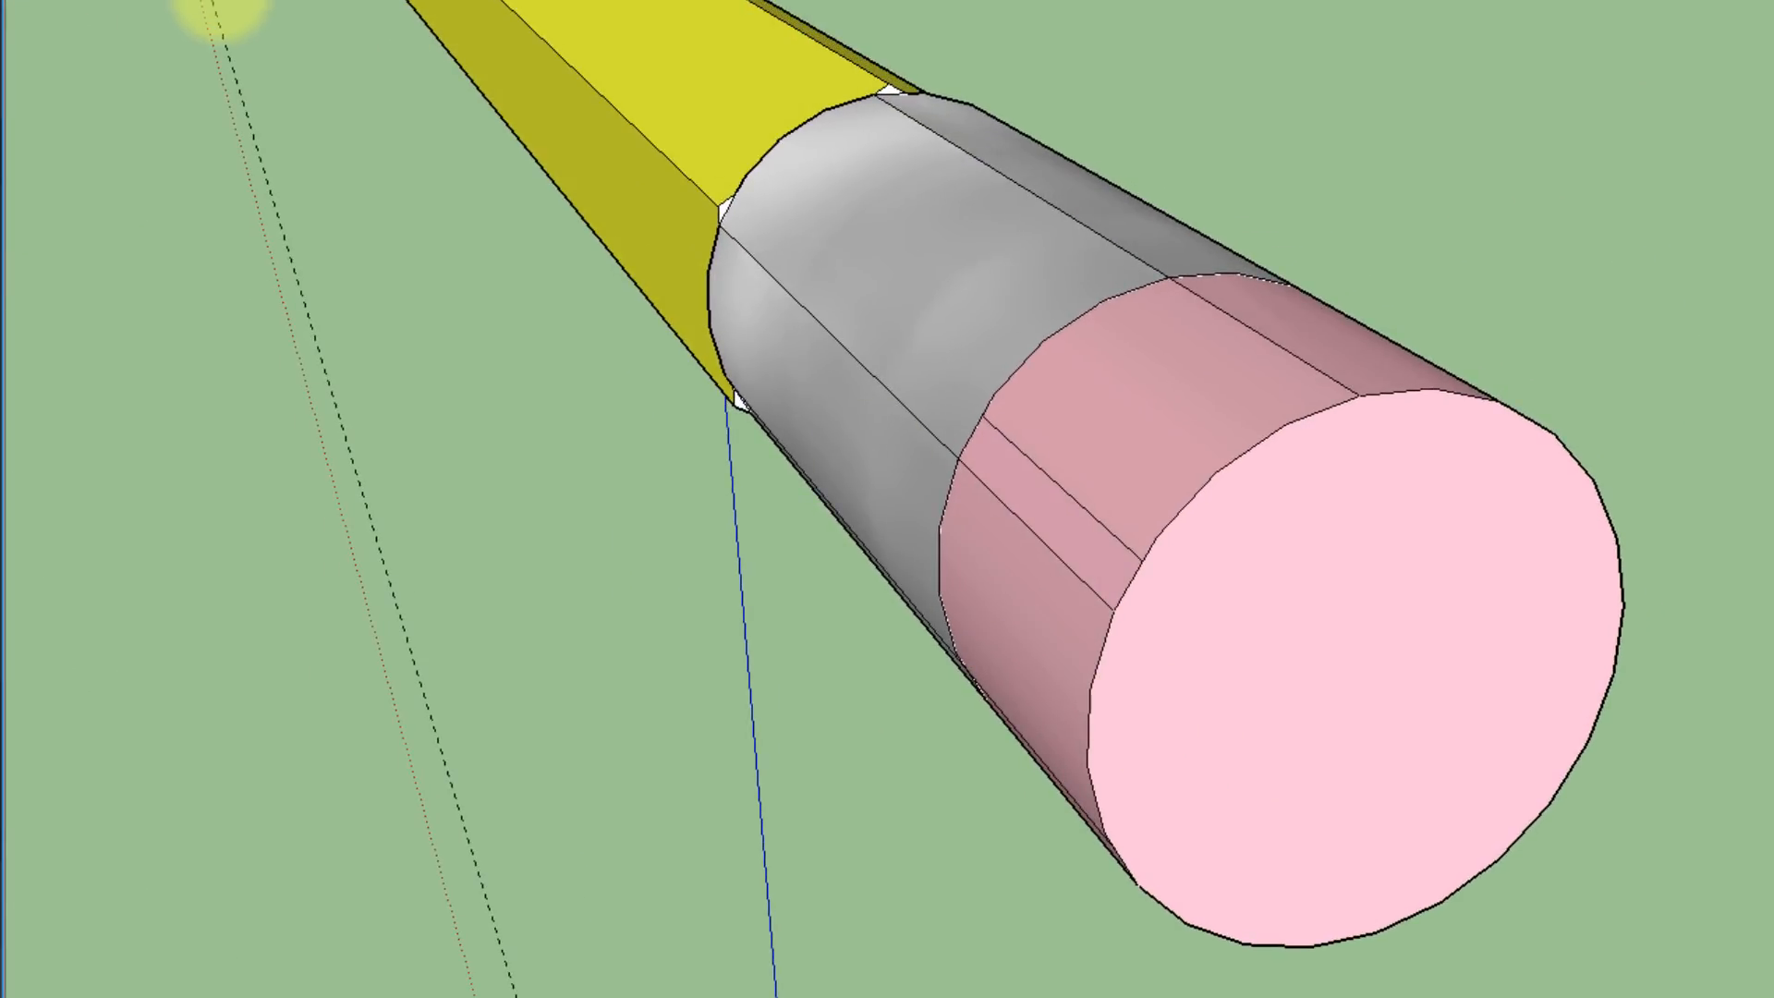
Choose 0136_Charcoal from the Colors-Named collection and paint the upper faces of the pencil's lead point
mouse_move(259, 23)
middle_mouse_down("shift")
mouse_move(439, 273)
mouse_move(851, 989)
mouse_move(1479, 997)
middle_mouse_up("shift")
scroll(1140, 547, "up", 5)
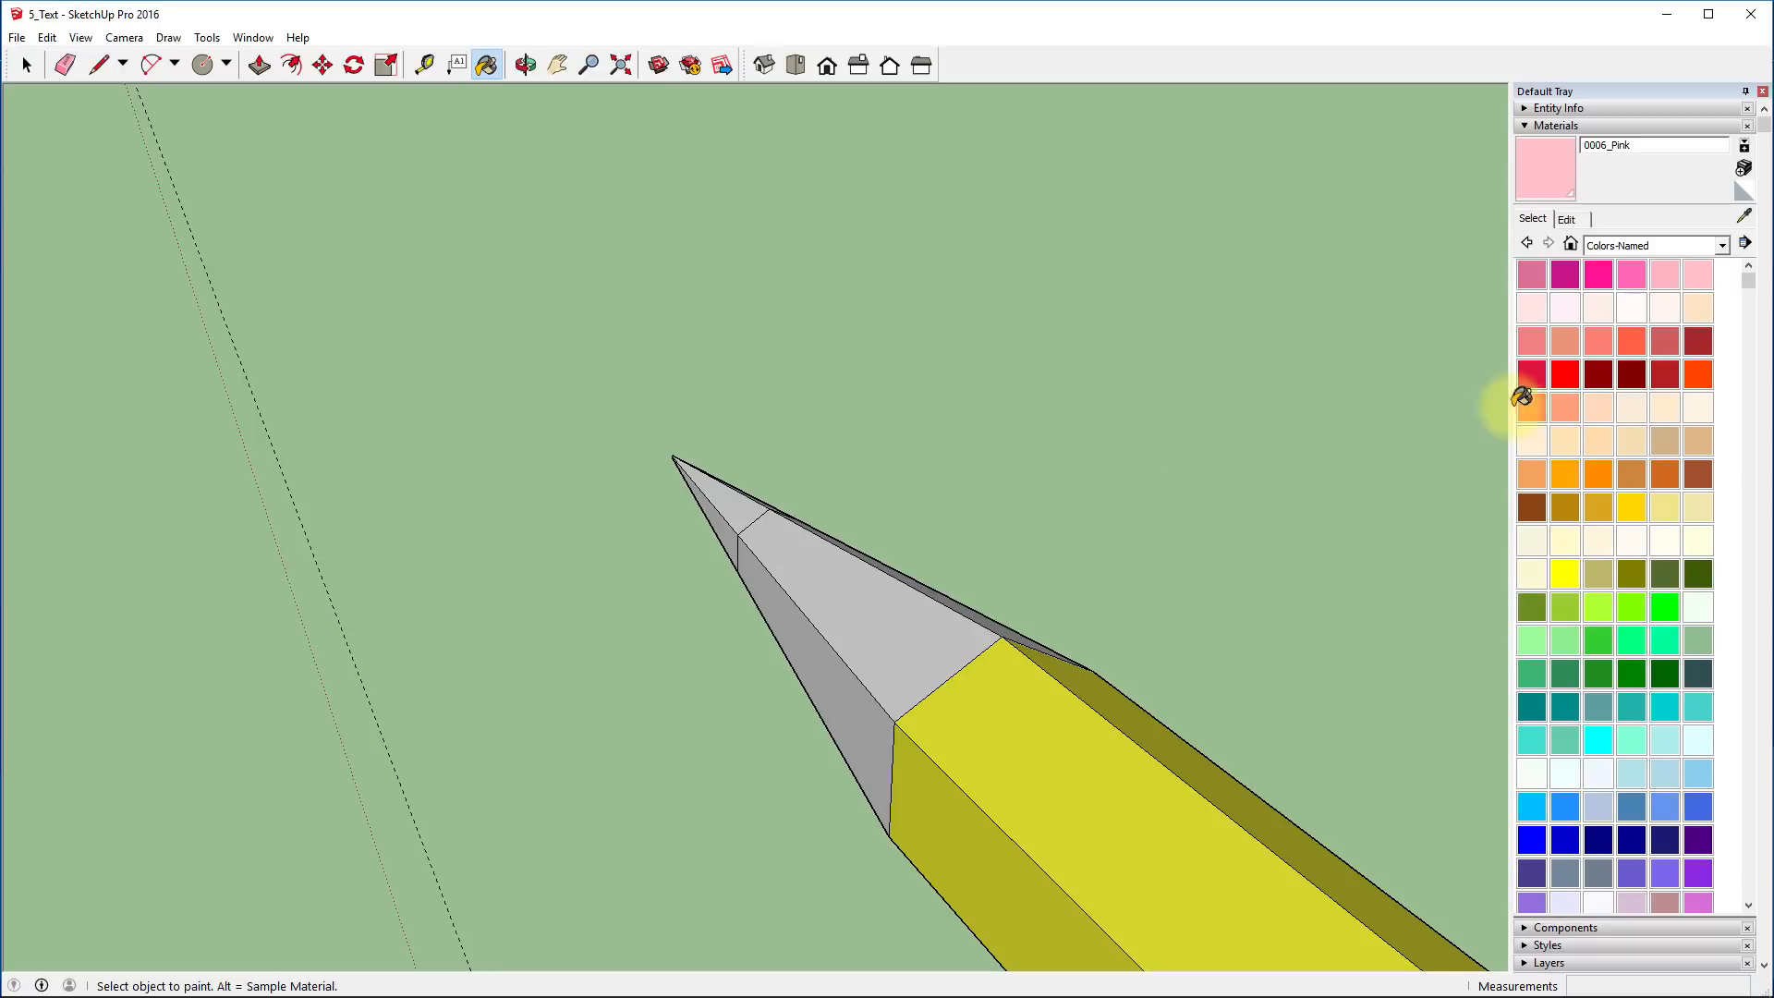
scroll(1627, 559, "down", 5)
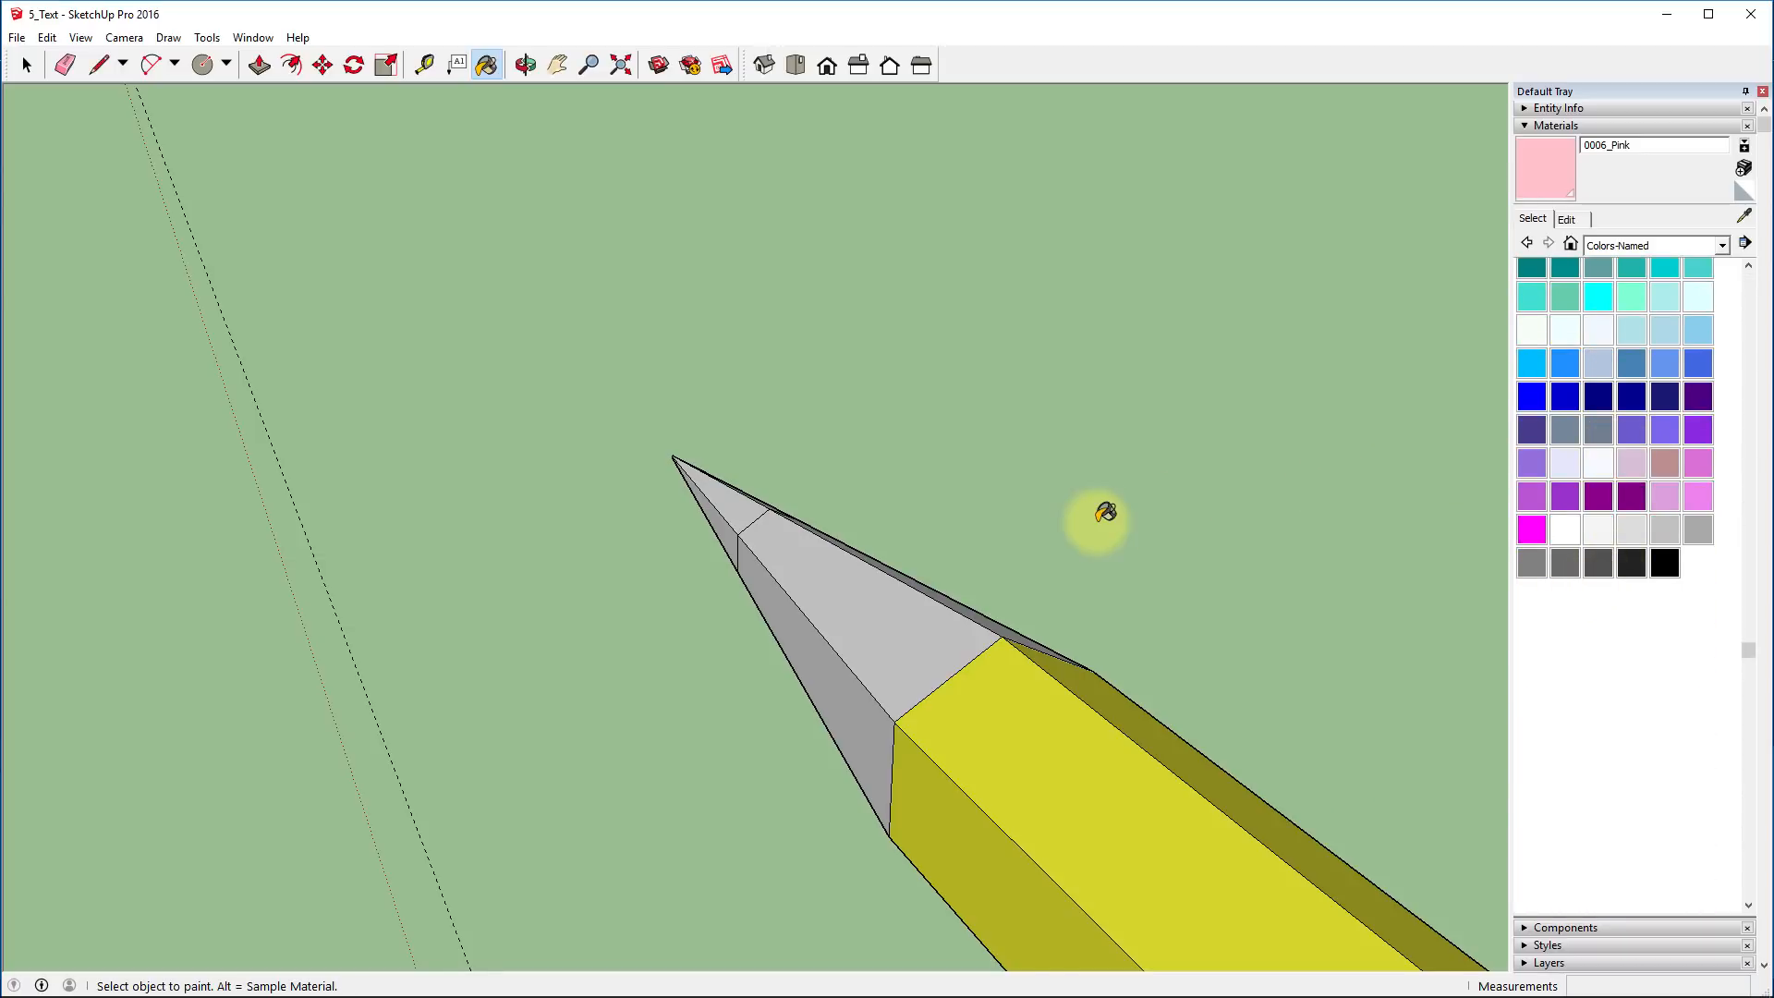
left_click(1627, 555)
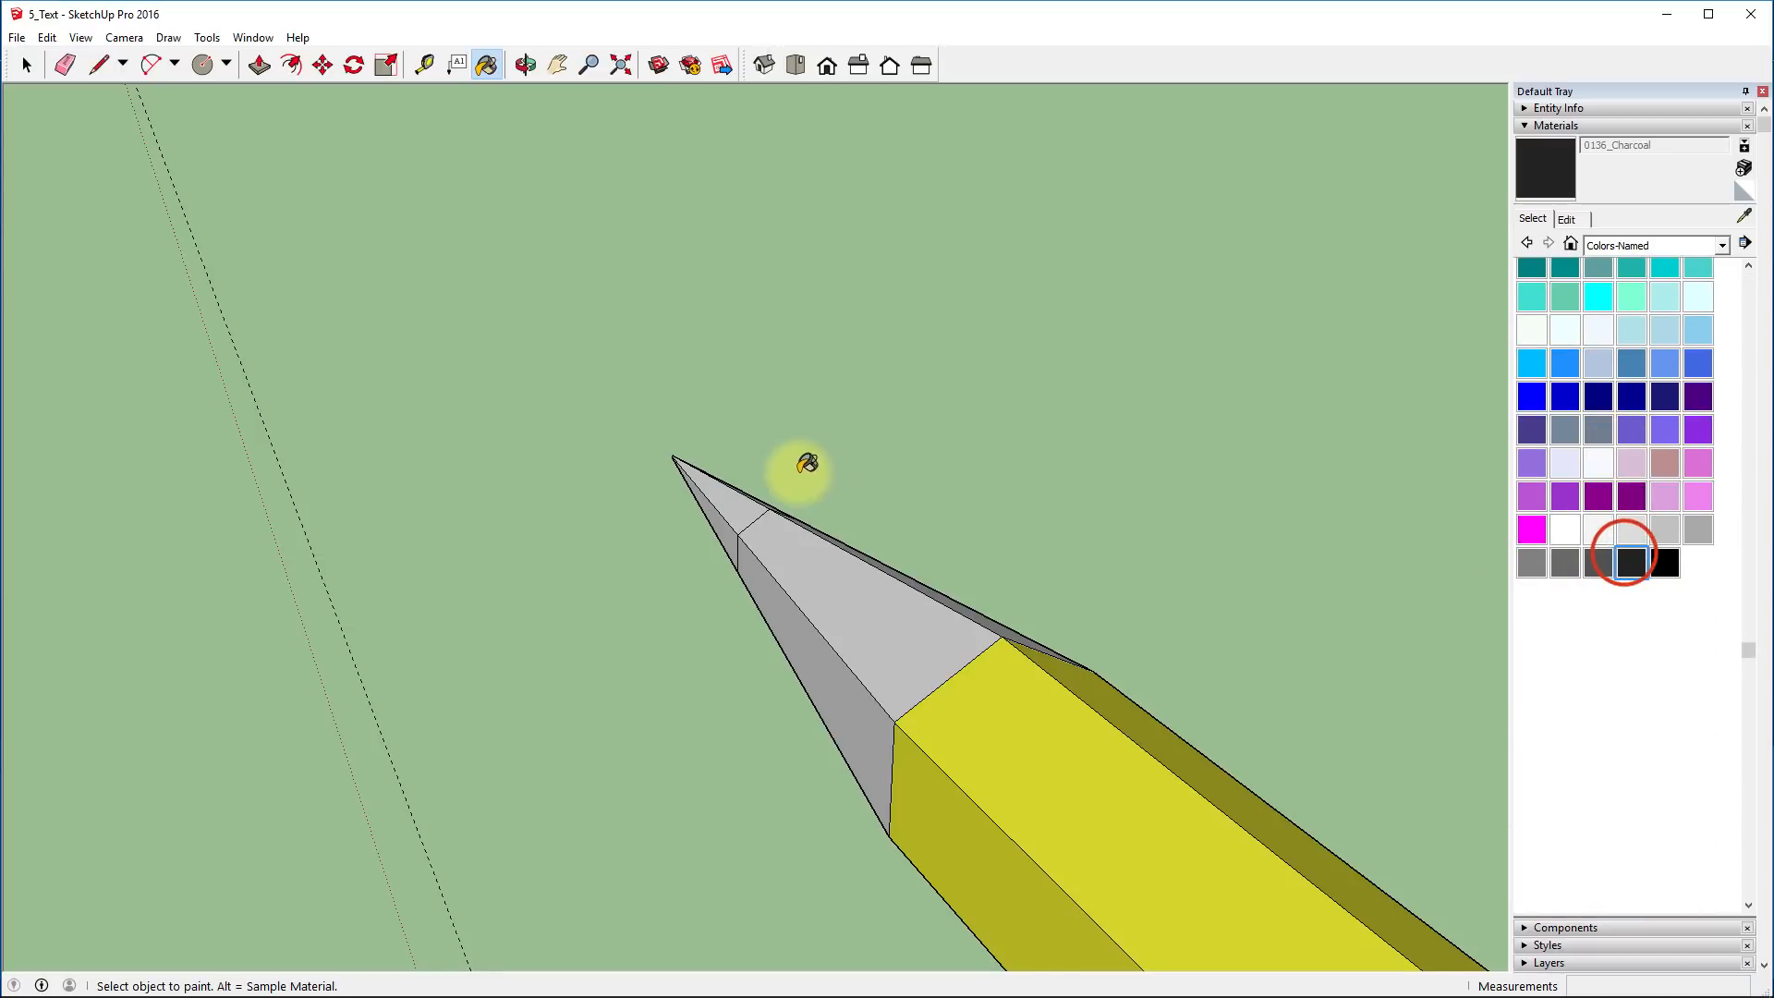
left_click(733, 508)
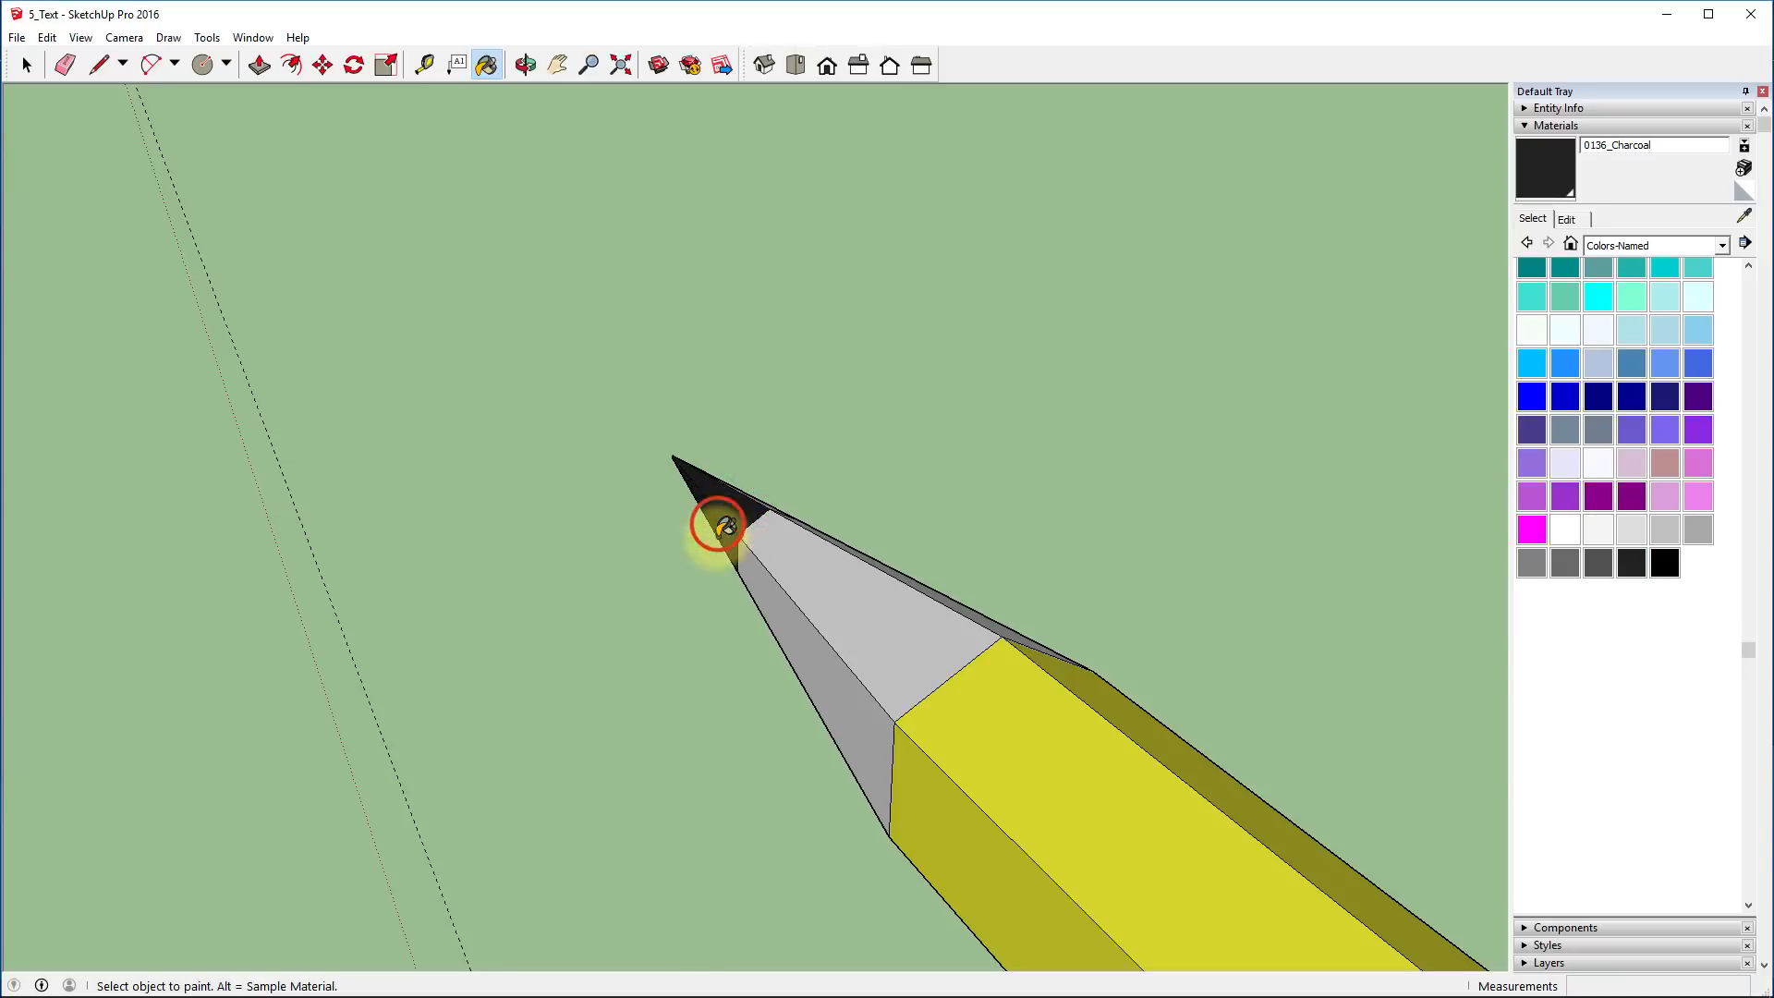
mouse_move(716, 522)
middle_mouse_down()
mouse_move(398, 651)
mouse_move(646, 622)
middle_mouse_up()
mouse_move(828, 587)
middle_mouse_down()
mouse_move(393, 376)
mouse_move(440, 166)
middle_mouse_up()
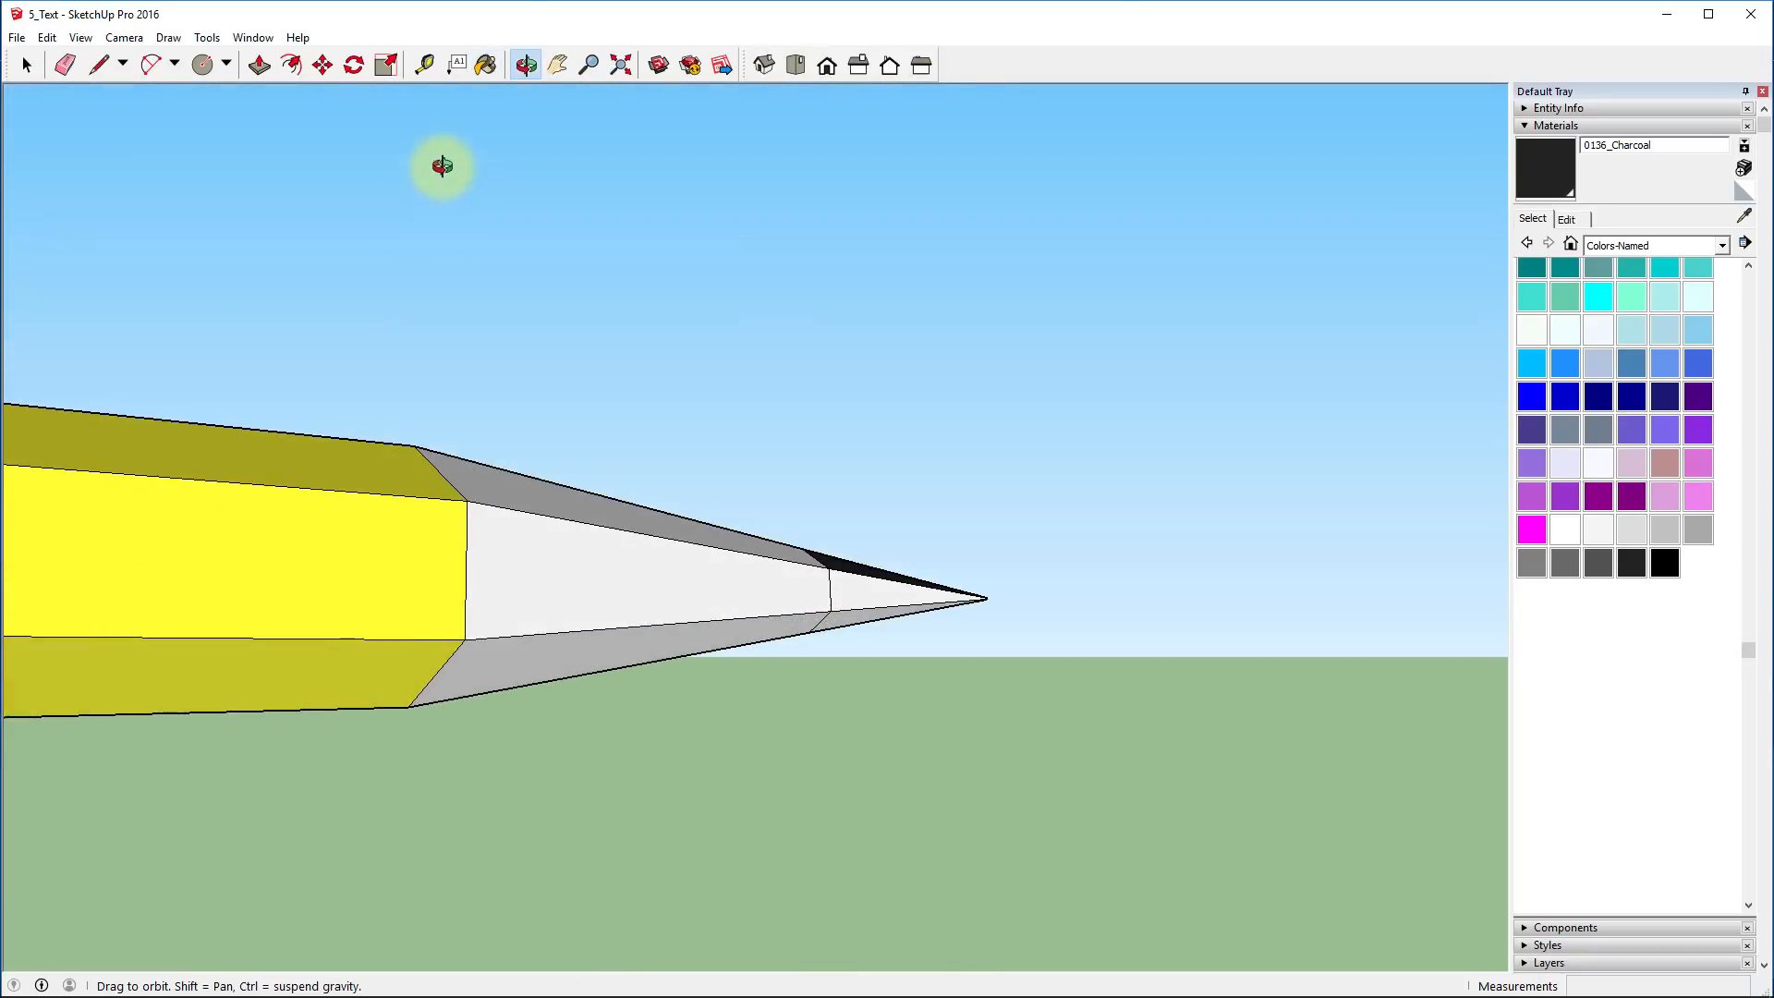
Paint the remaining faces all around the lead point with 0136_Charcoal
left_click(844, 591)
mouse_move(844, 586)
middle_mouse_down()
mouse_move(844, 297)
mouse_move(894, 569)
middle_mouse_up()
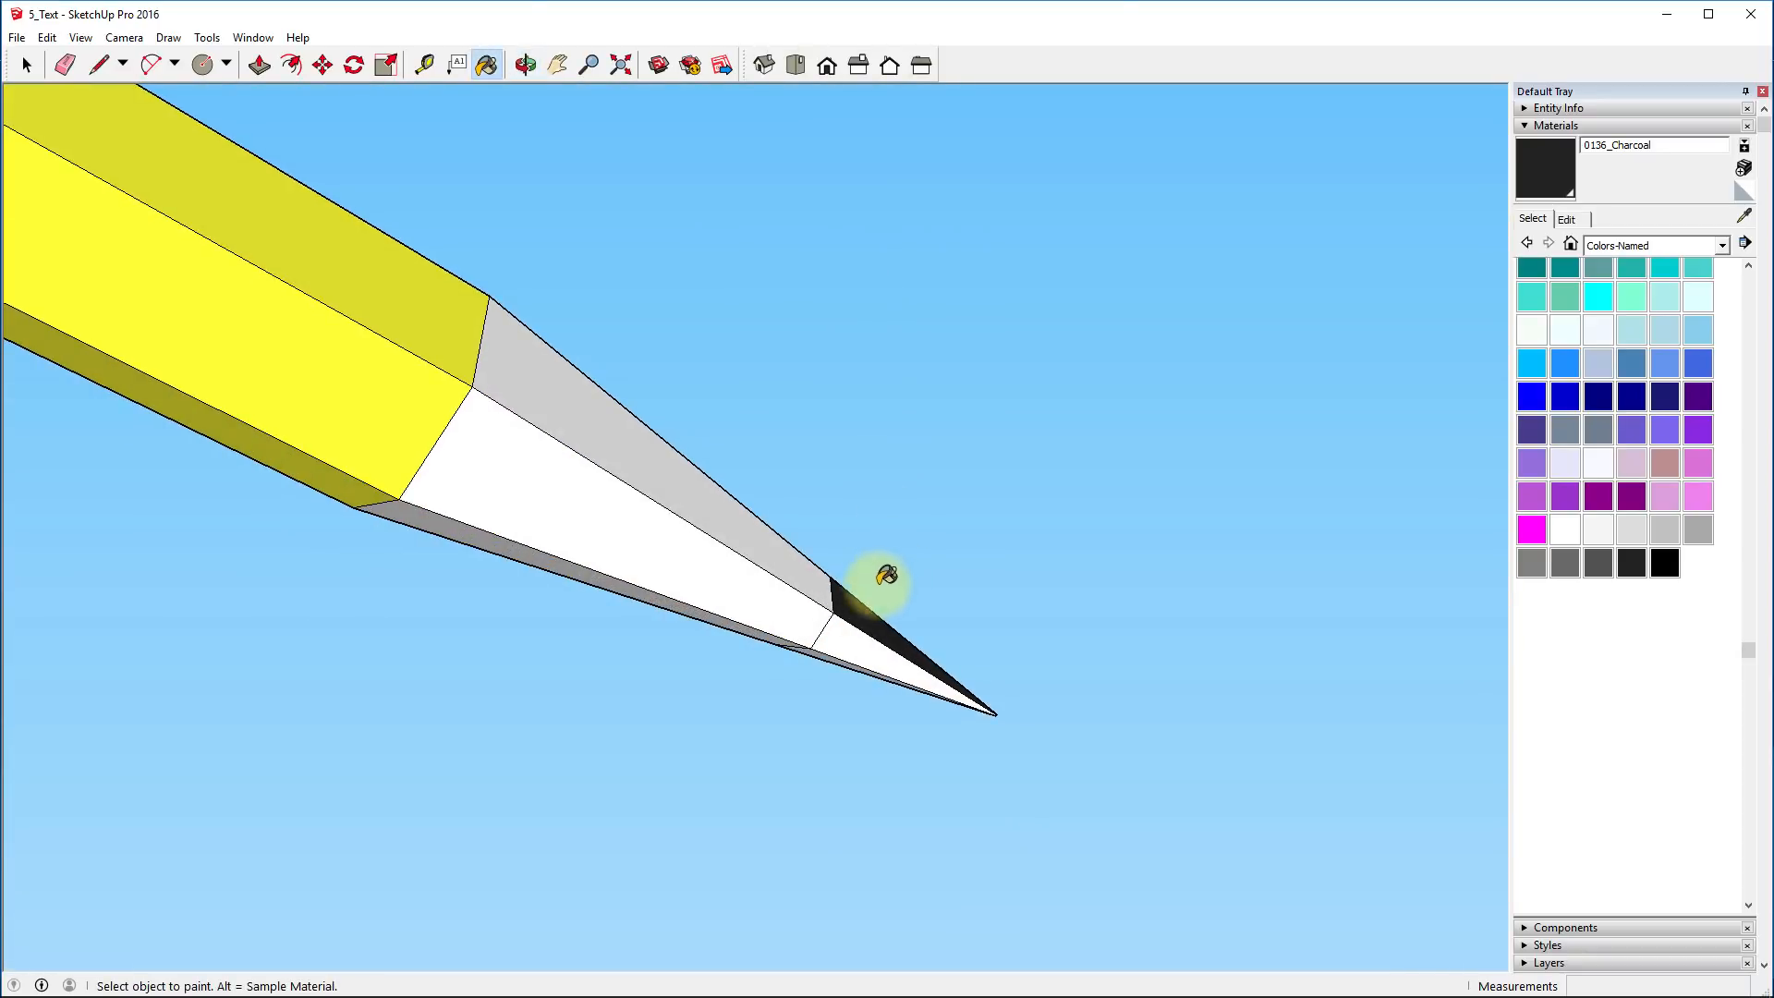
left_click(852, 645)
mouse_move(839, 681)
middle_mouse_down()
mouse_move(935, 456)
mouse_move(1145, 265)
mouse_move(993, 510)
middle_mouse_up()
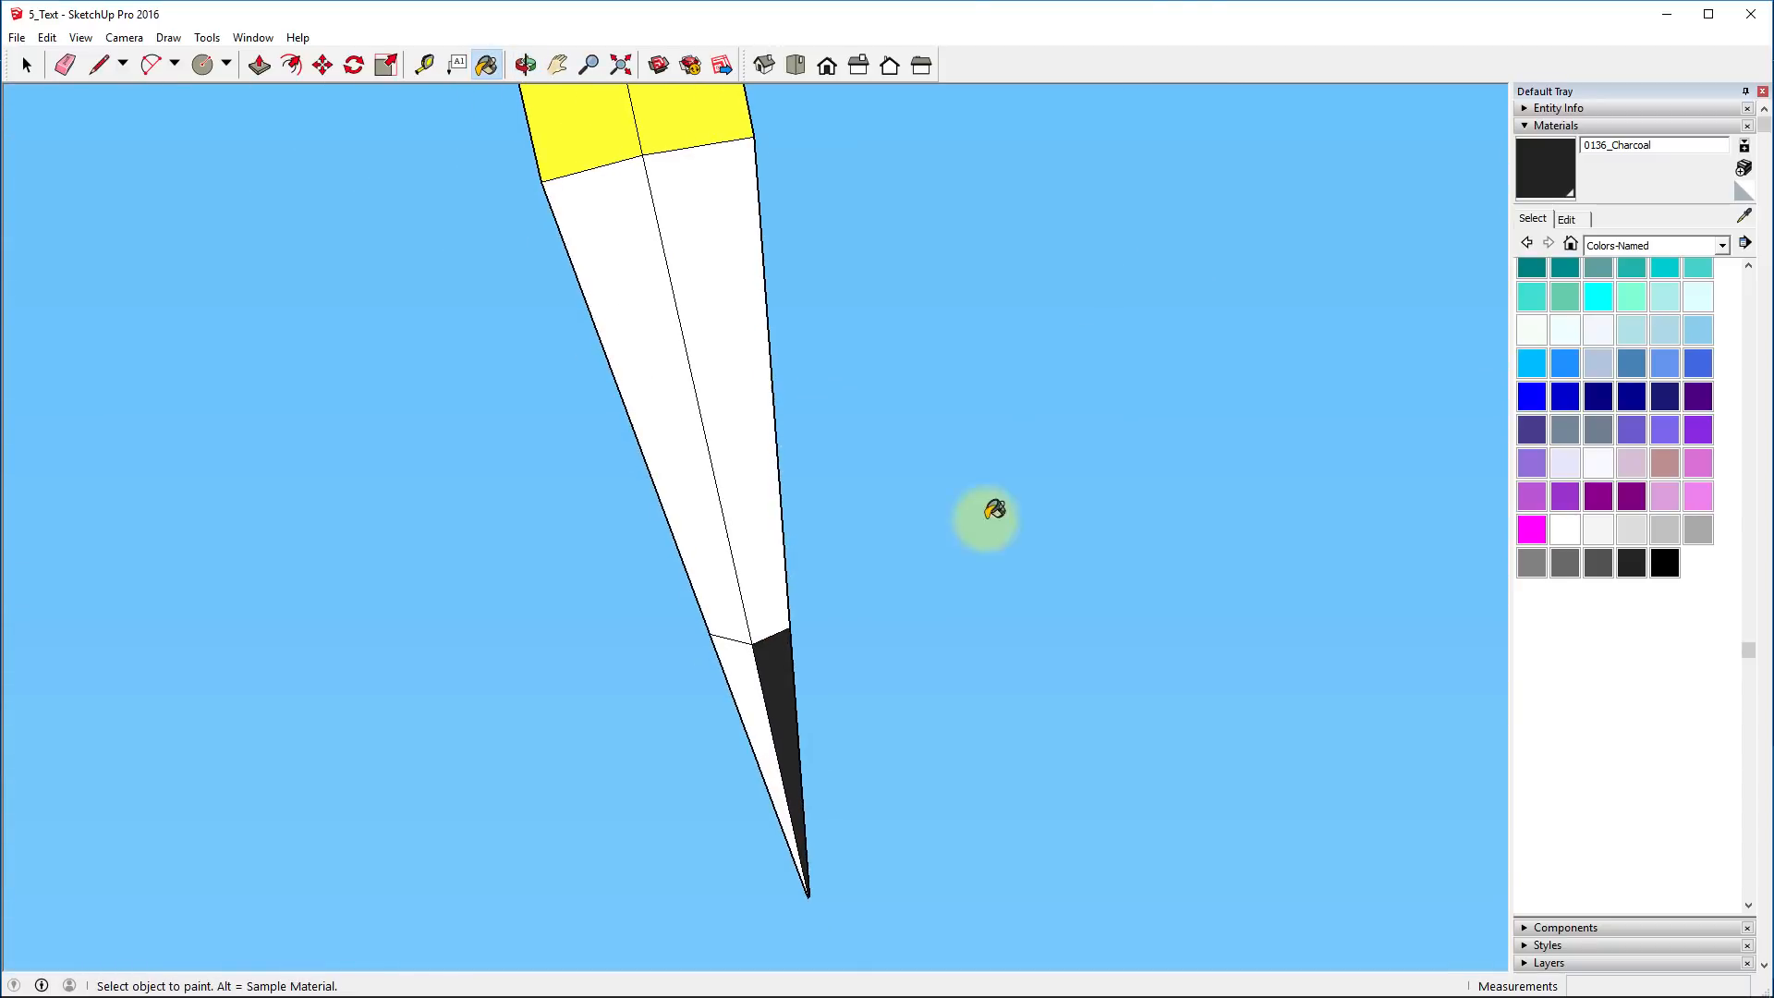
left_click(745, 685)
mouse_move(657, 642)
middle_mouse_down()
mouse_move(934, 598)
mouse_move(1251, 906)
middle_mouse_up()
middle_click_drag(661, 463, 903, 851)
mouse_move(1137, 258)
middle_mouse_down()
mouse_move(796, 433)
mouse_move(657, 586)
mouse_move(1058, 689)
middle_mouse_up()
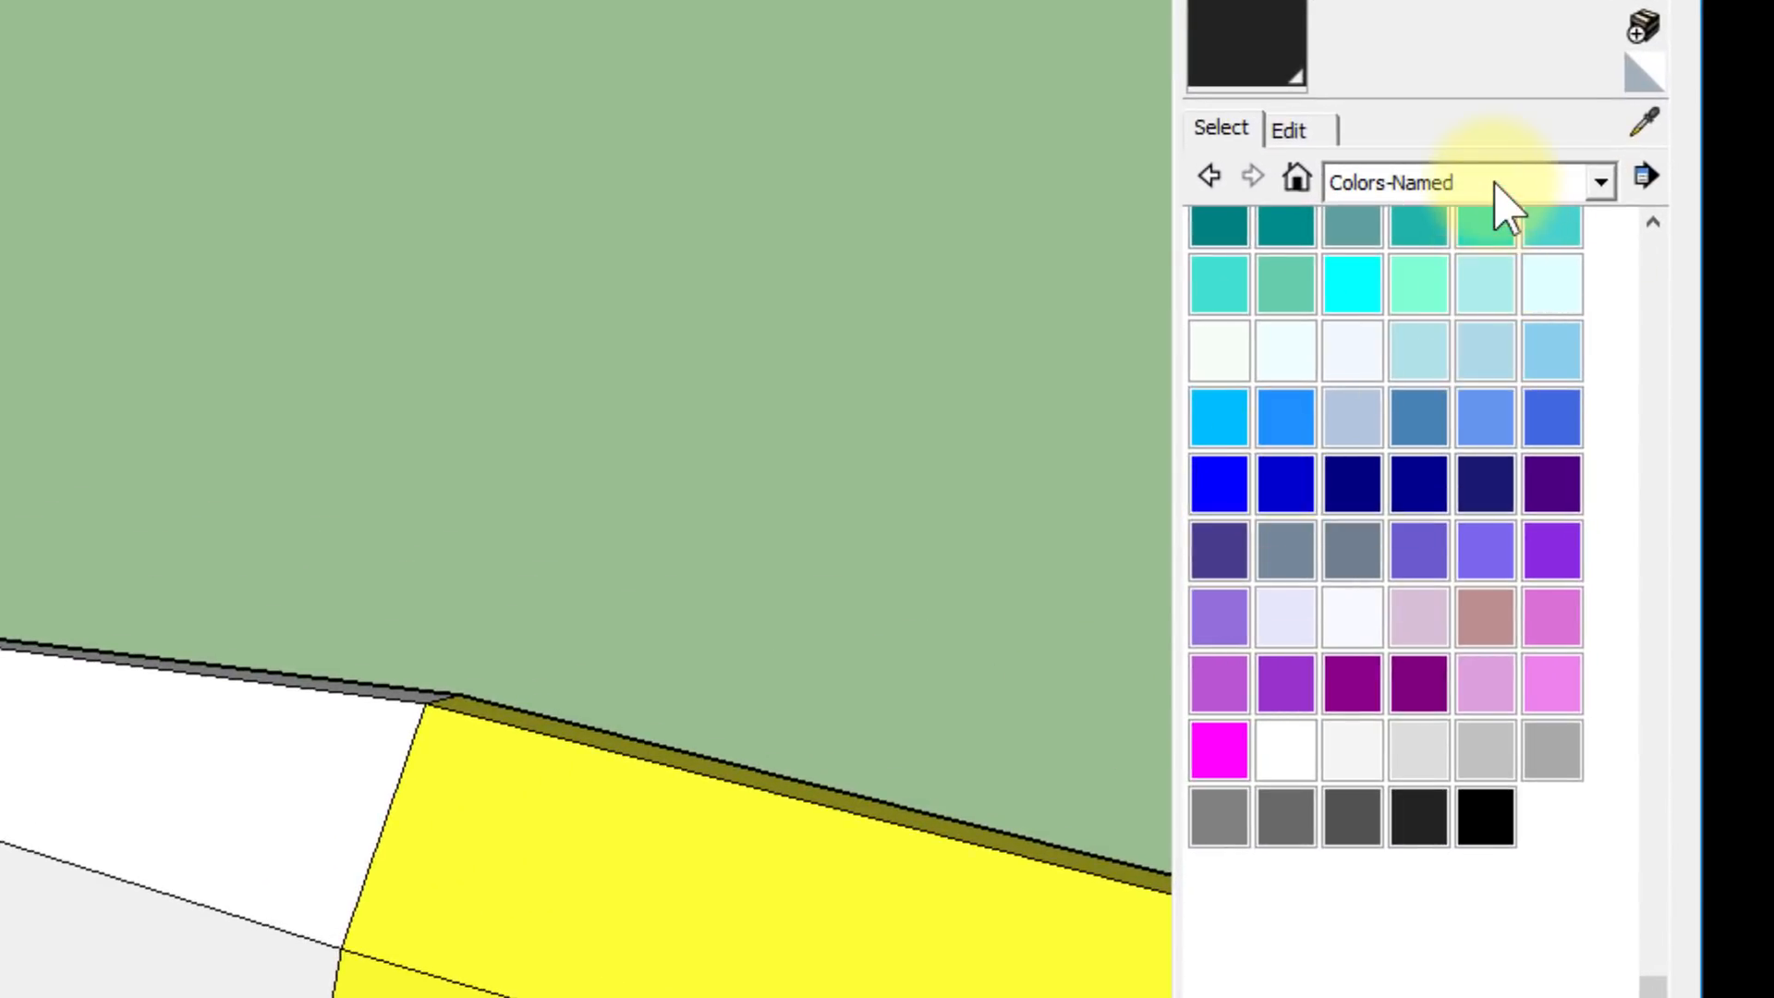
Choose Wood OSB from the Wood collection and paint the first two tapered faces between the lead and the yellow body
left_click(1497, 184)
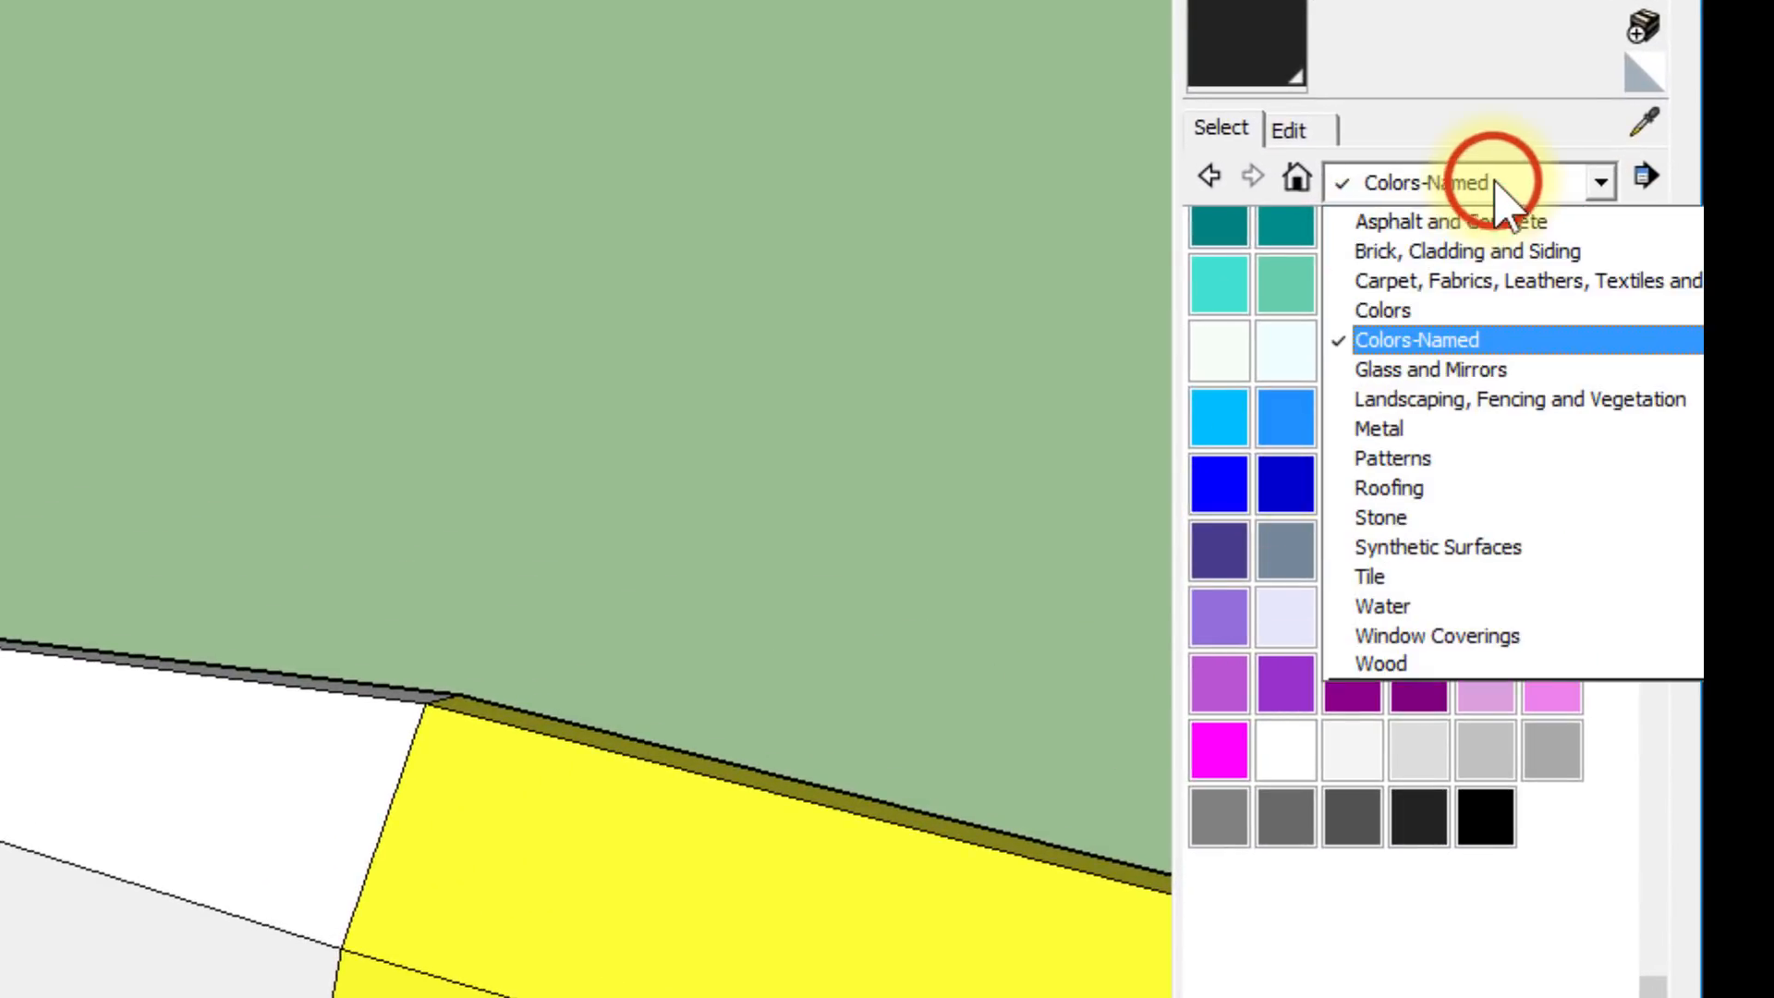
left_click(1398, 663)
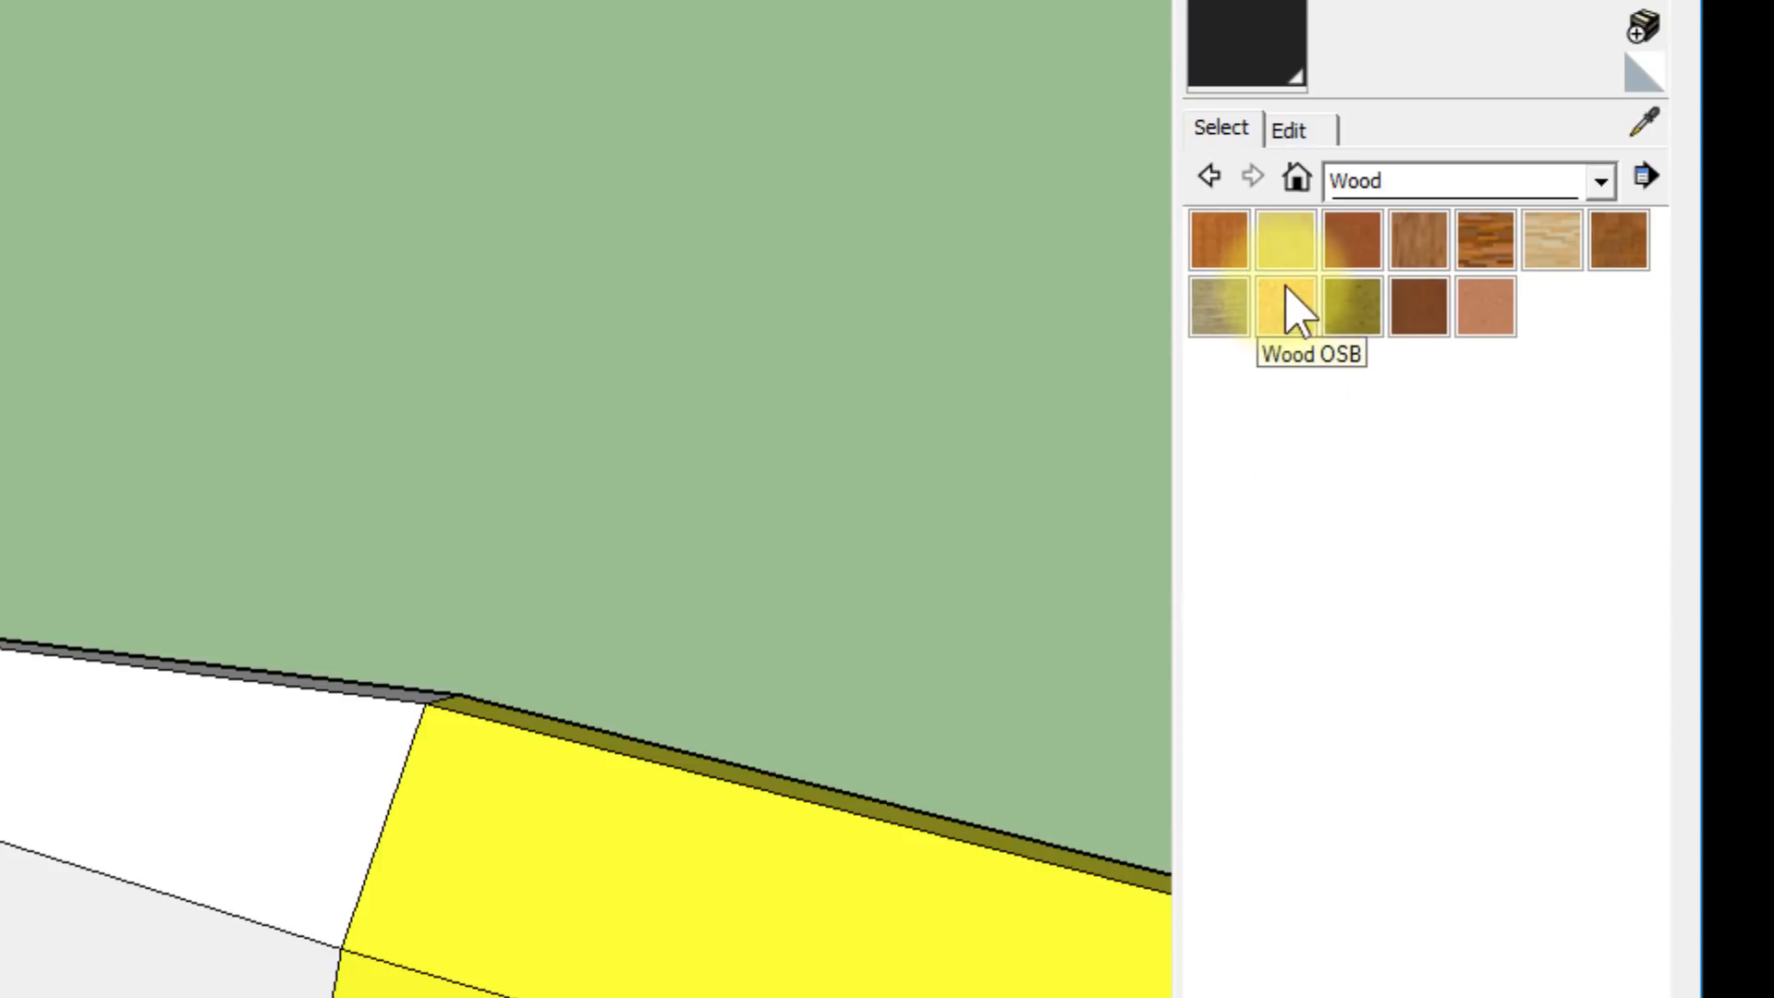
left_click(1287, 294)
left_click(120, 762)
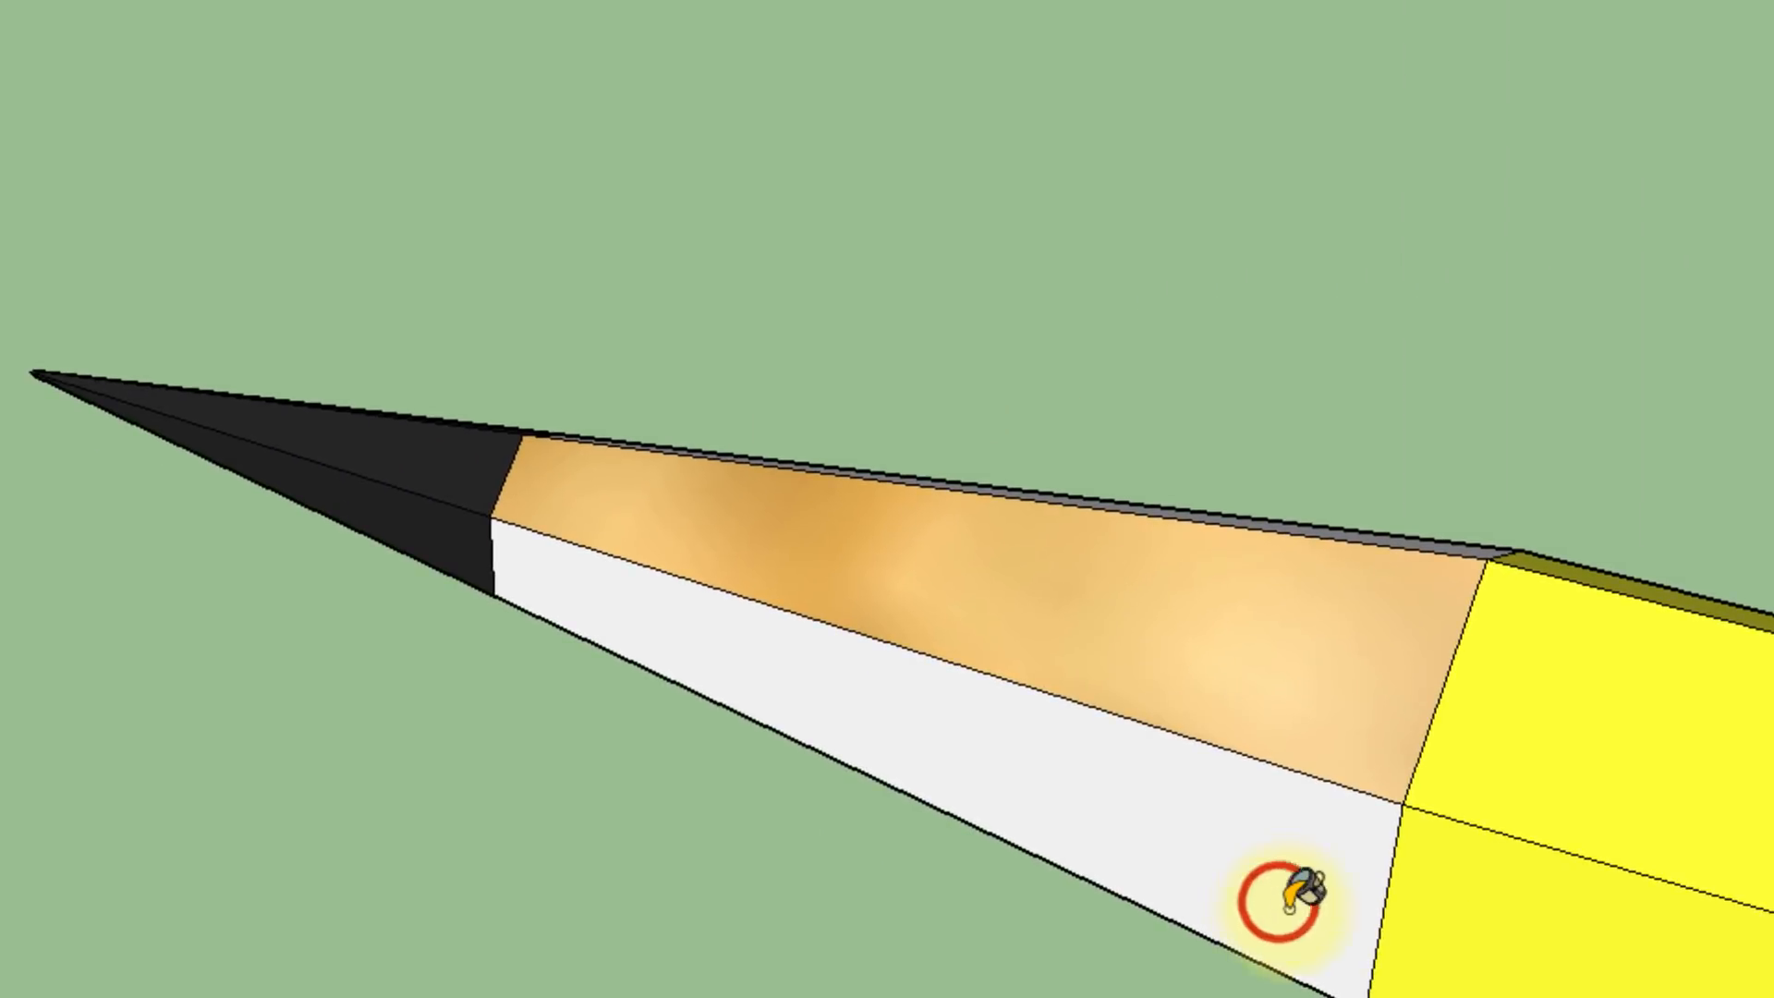
left_click(1287, 900)
Paint the remaining tapered faces all around the sharpened section with Wood OSB
mouse_move(1276, 901)
middle_mouse_down()
mouse_move(1156, 681)
mouse_move(1069, 9)
mouse_move(1257, 527)
middle_mouse_up()
left_click(1248, 614)
mouse_move(1211, 705)
middle_mouse_down()
mouse_move(794, 4)
mouse_move(397, 5)
middle_mouse_up()
left_click(436, 444)
left_click(489, 317)
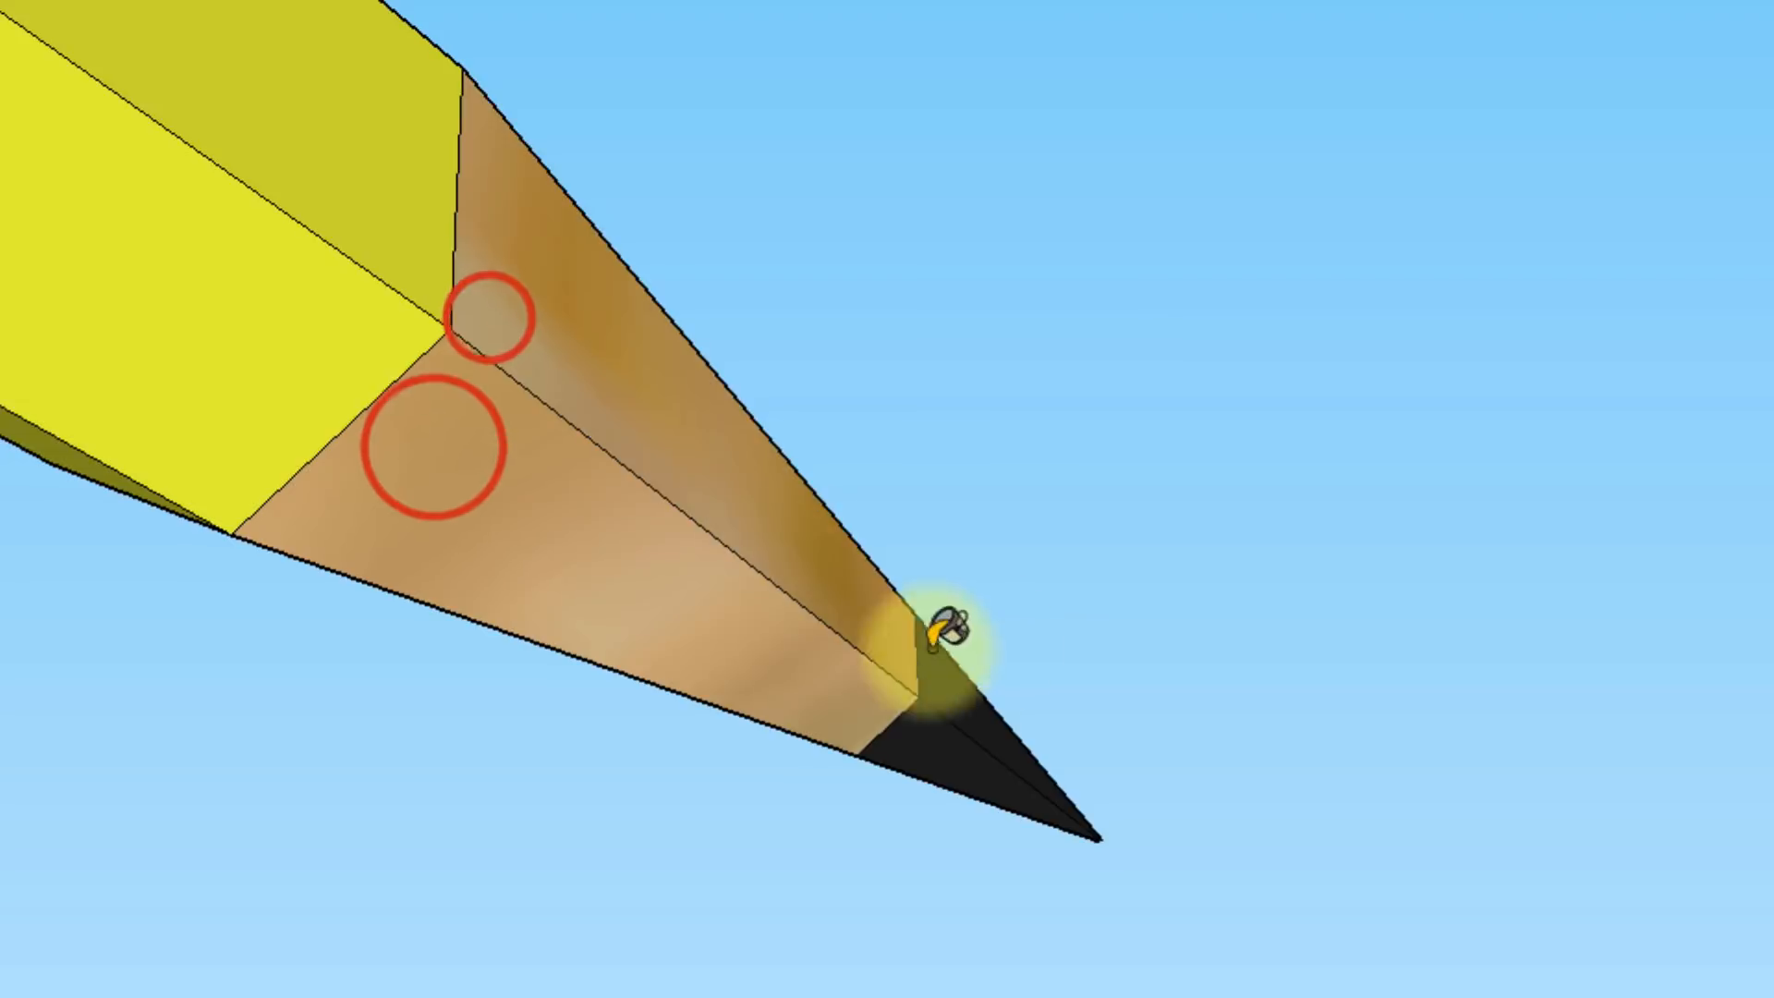
mouse_move(951, 269)
middle_mouse_down()
mouse_move(247, 995)
mouse_move(277, 997)
middle_mouse_up()
left_click(396, 702)
mouse_move(396, 702)
middle_mouse_down()
mouse_move(1042, 924)
mouse_move(1564, 775)
middle_mouse_up()
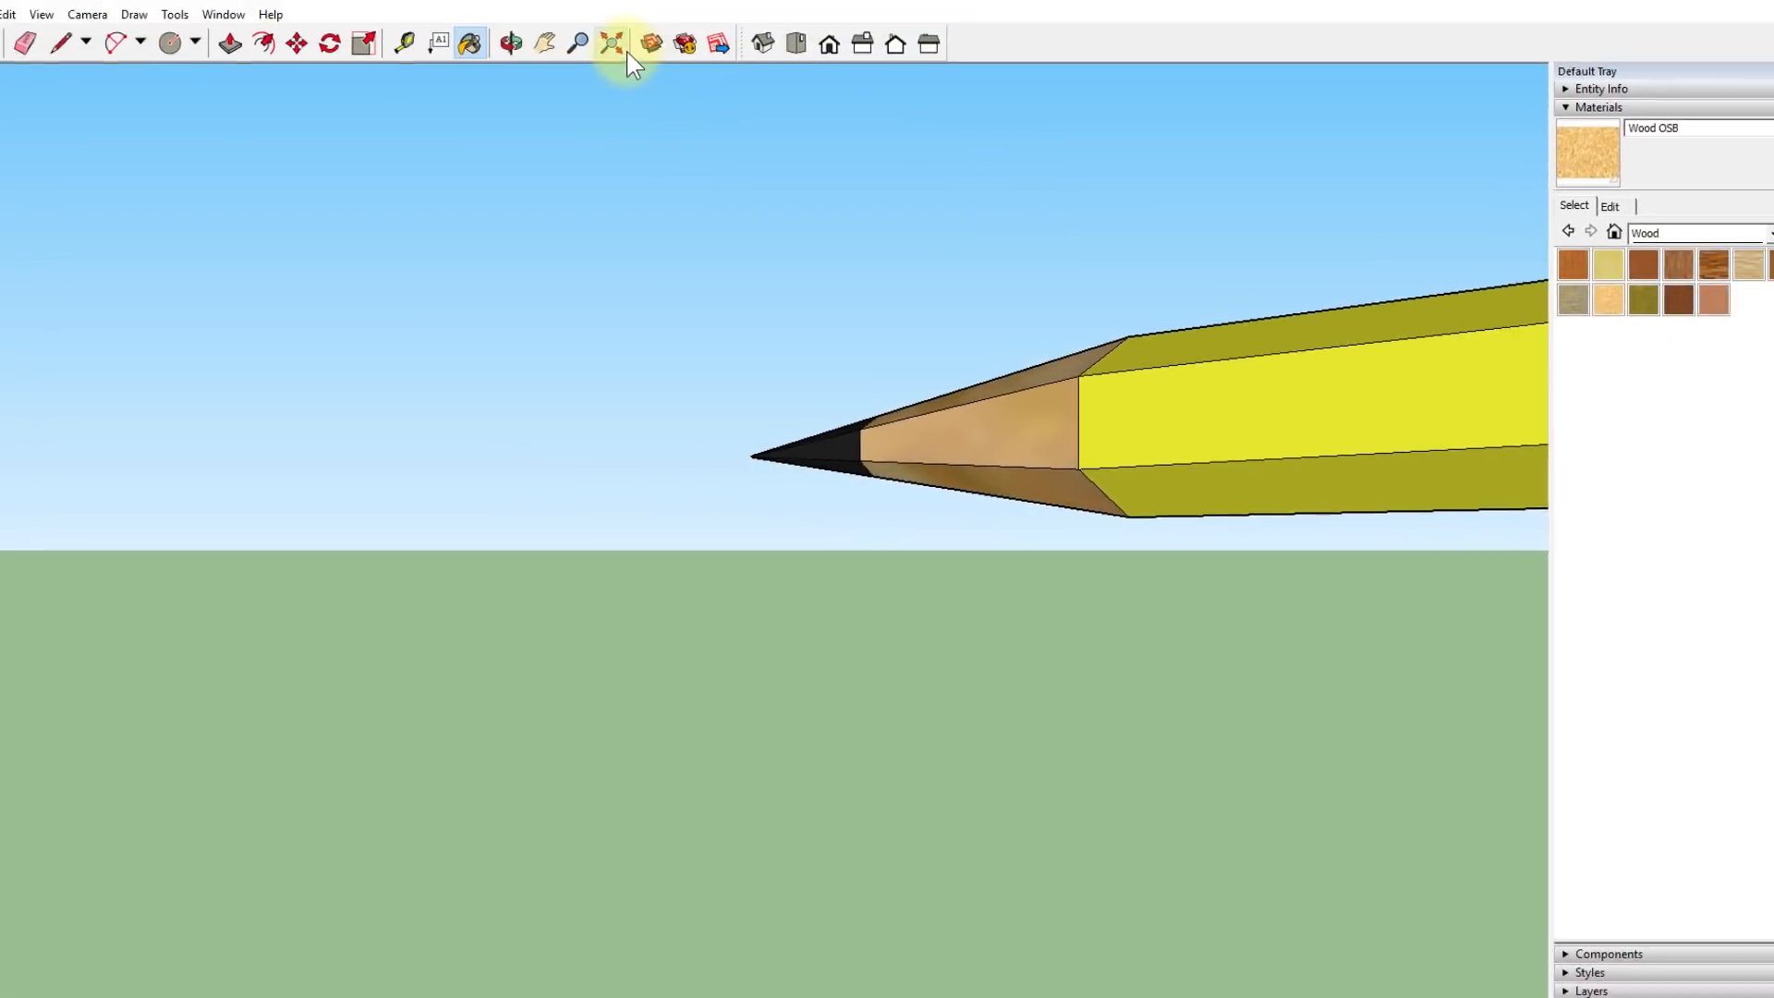
Sample Metal Steel Textured White from the ferrule and paint two of the white slivers where the ferrule meets the yellow body
left_click(620, 48)
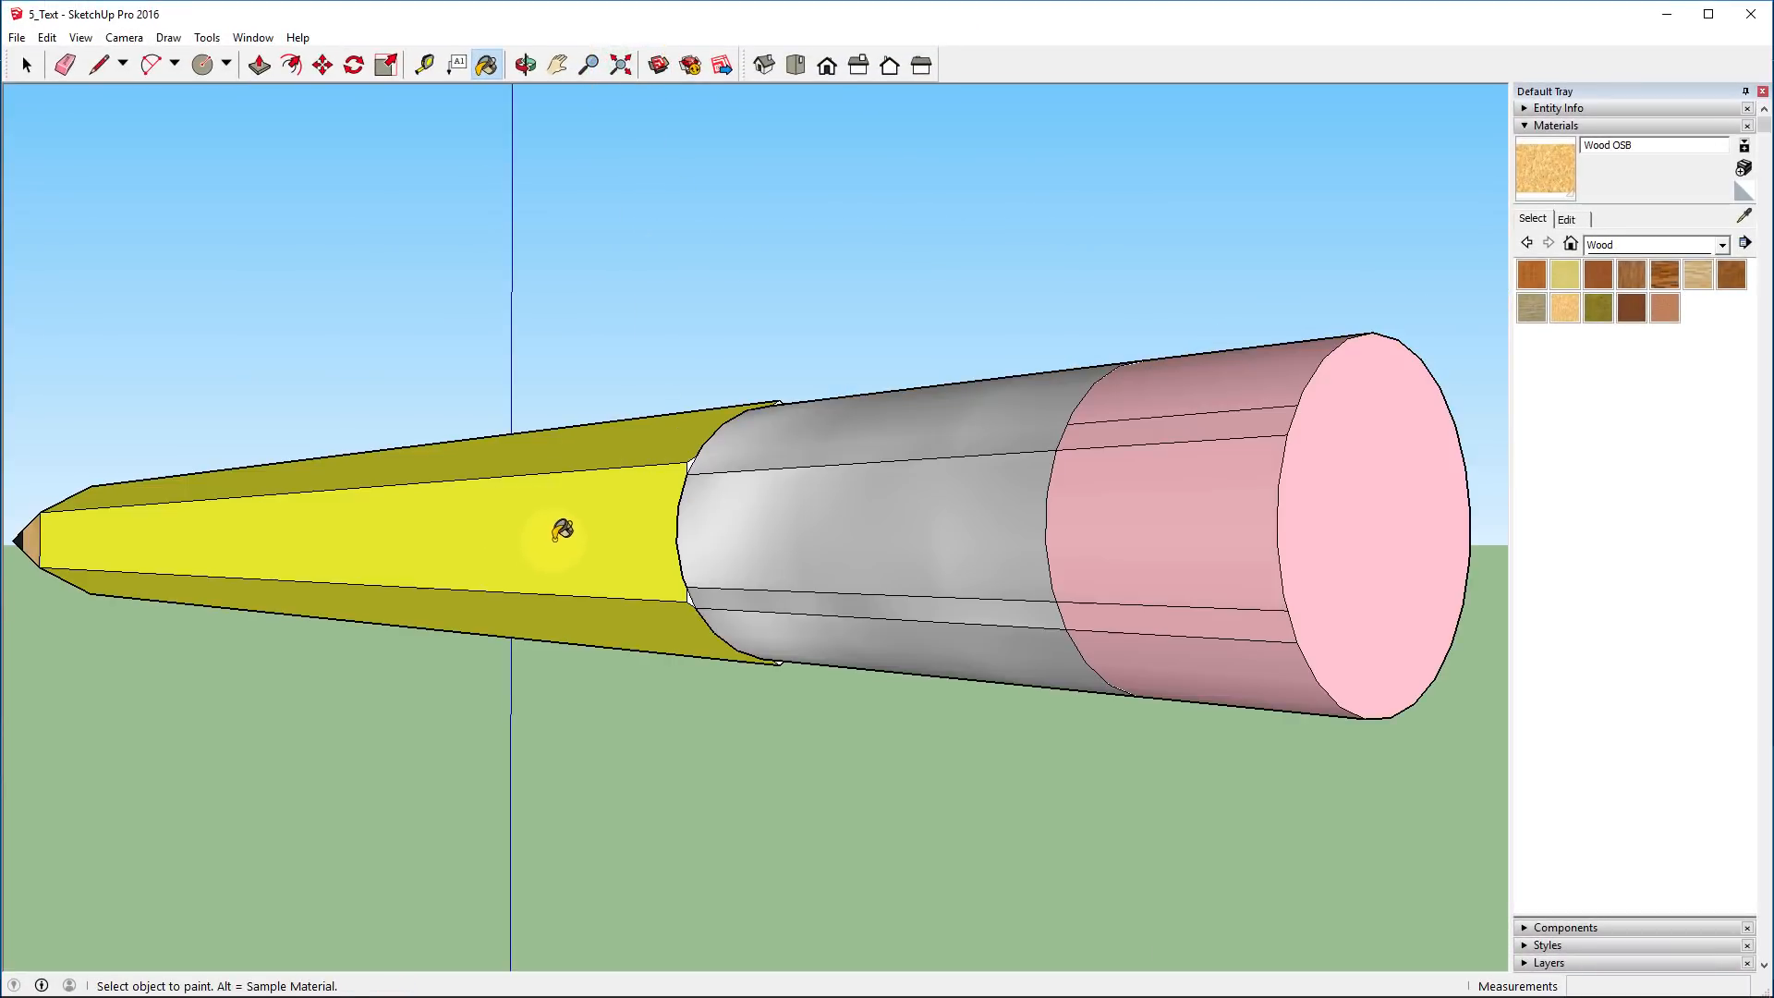
scroll(561, 536, "down", 6)
mouse_move(431, 598)
middle_mouse_down()
mouse_move(697, 634)
mouse_move(1006, 558)
mouse_move(1331, 345)
mouse_move(1499, 679)
mouse_move(1505, 837)
middle_mouse_up()
middle_click_drag(448, 483, 567, 629)
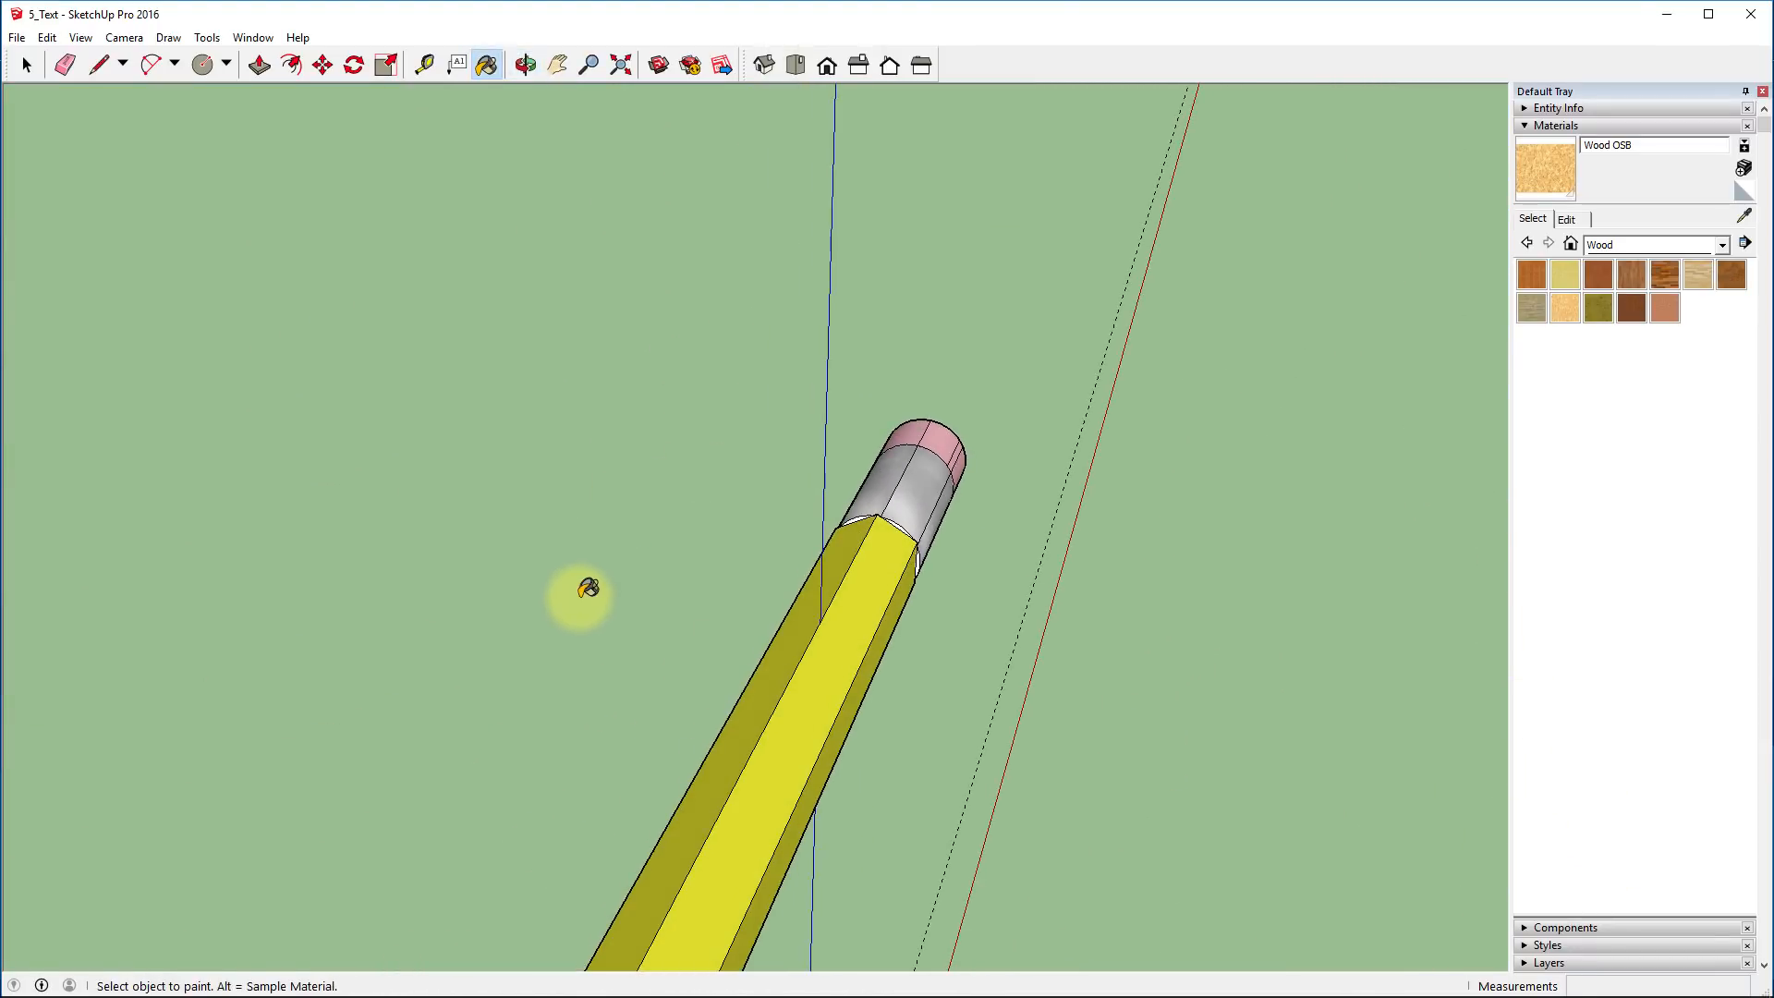
scroll(785, 546, "up", 4)
scroll(860, 497, "up", 4)
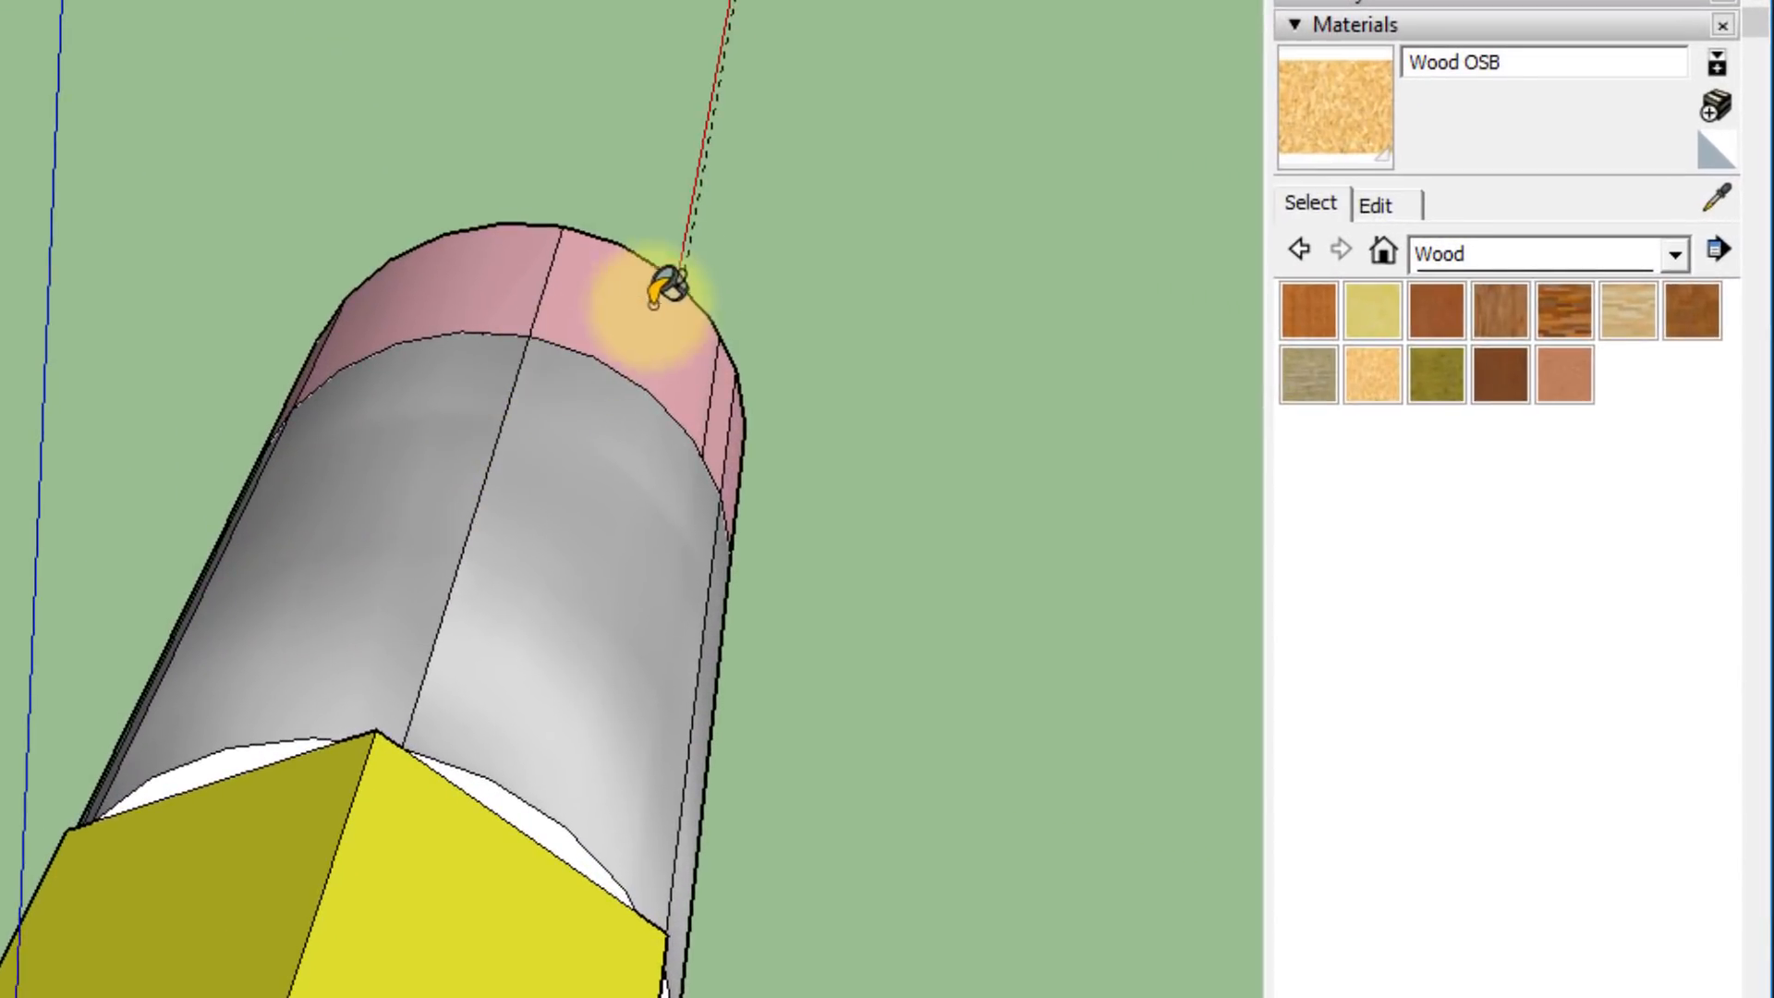
left_click(1716, 202)
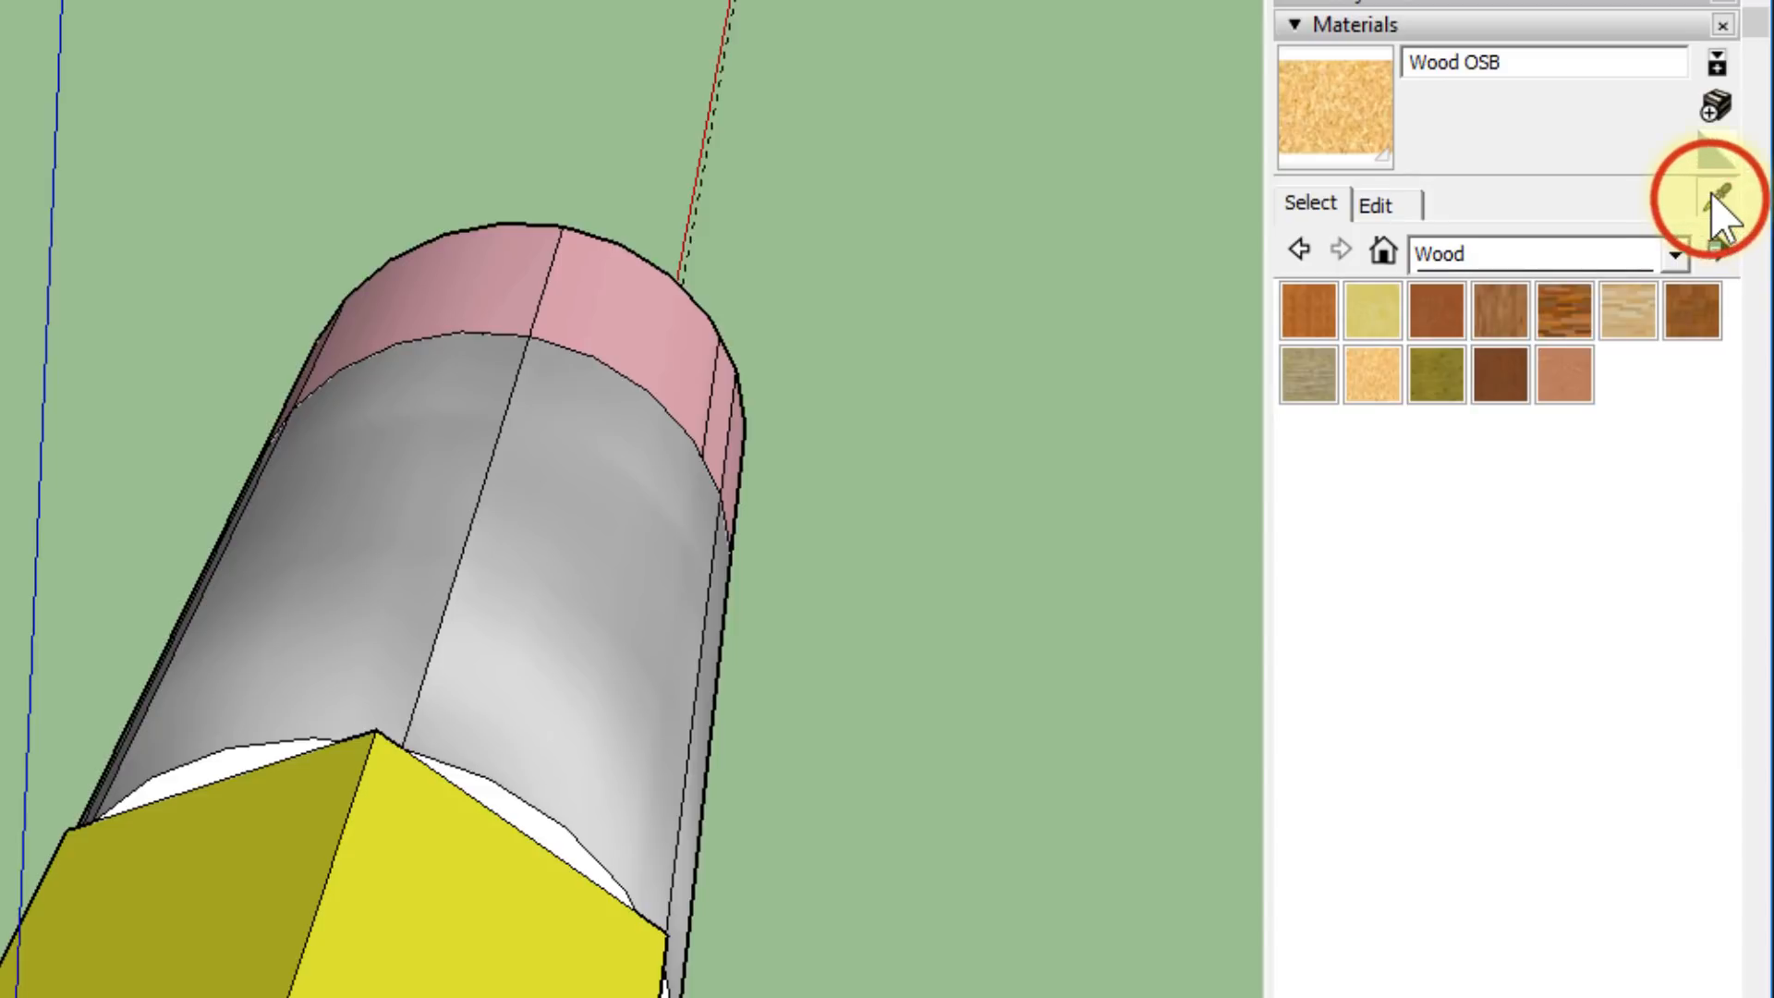
left_click(358, 580)
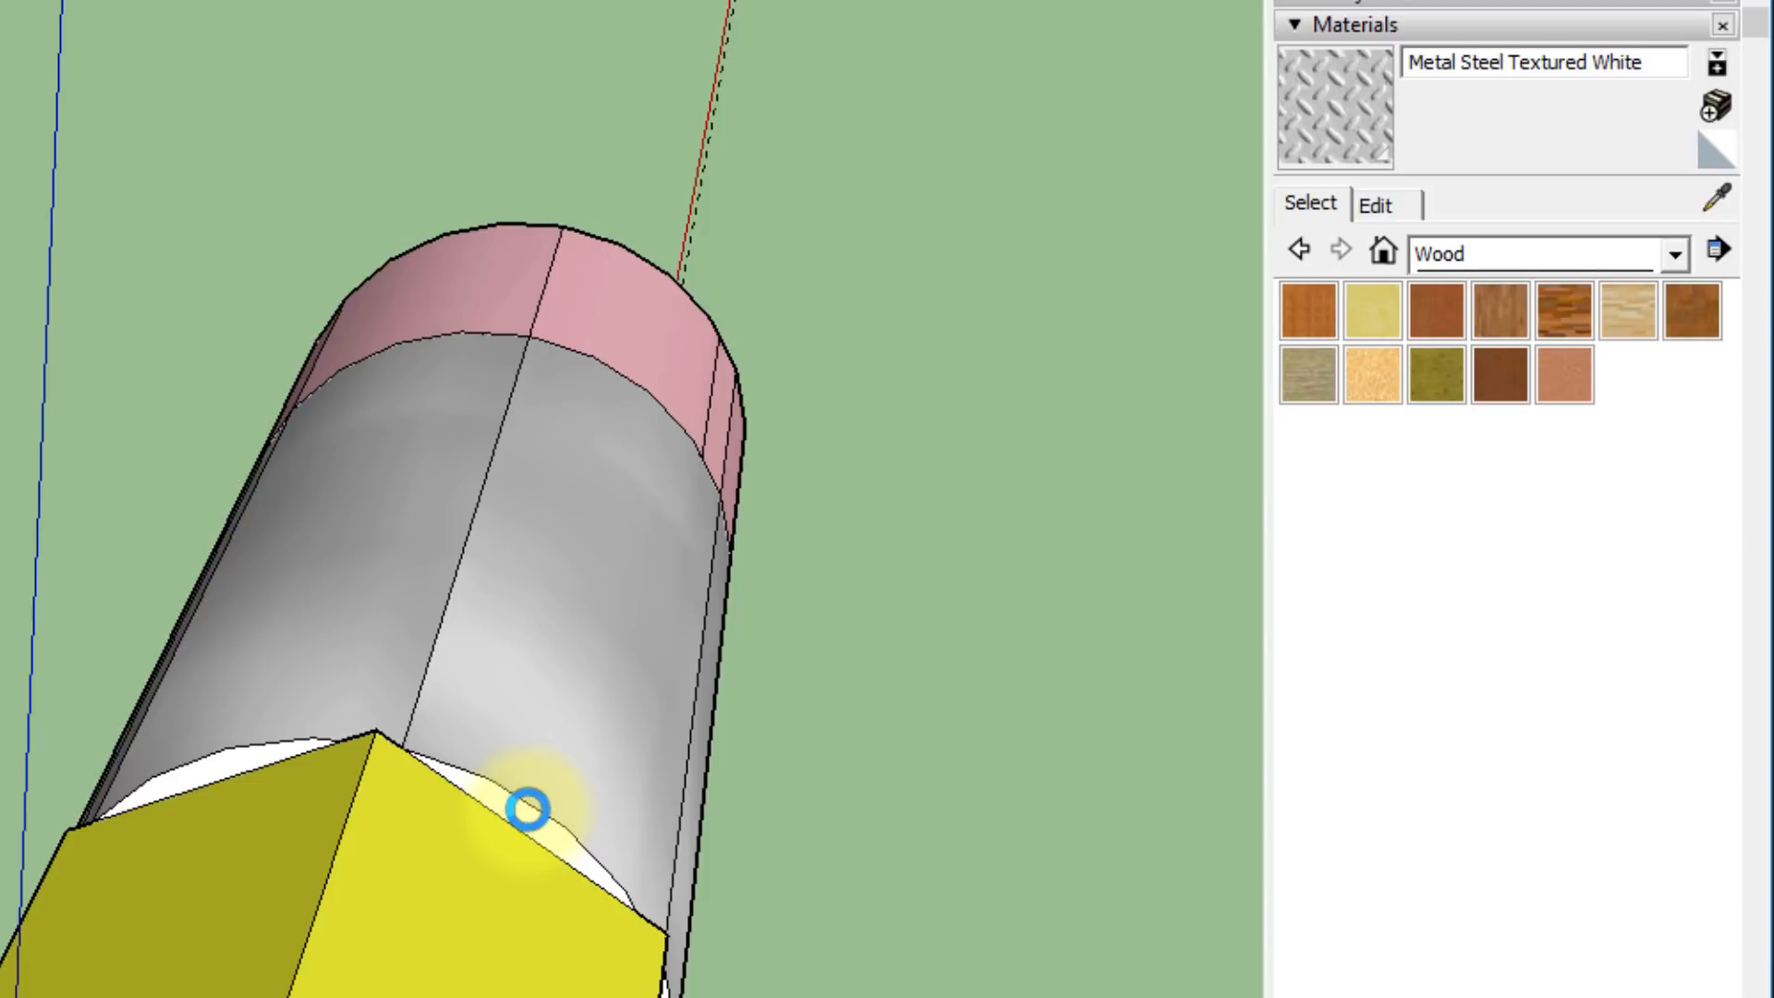
left_click(526, 812)
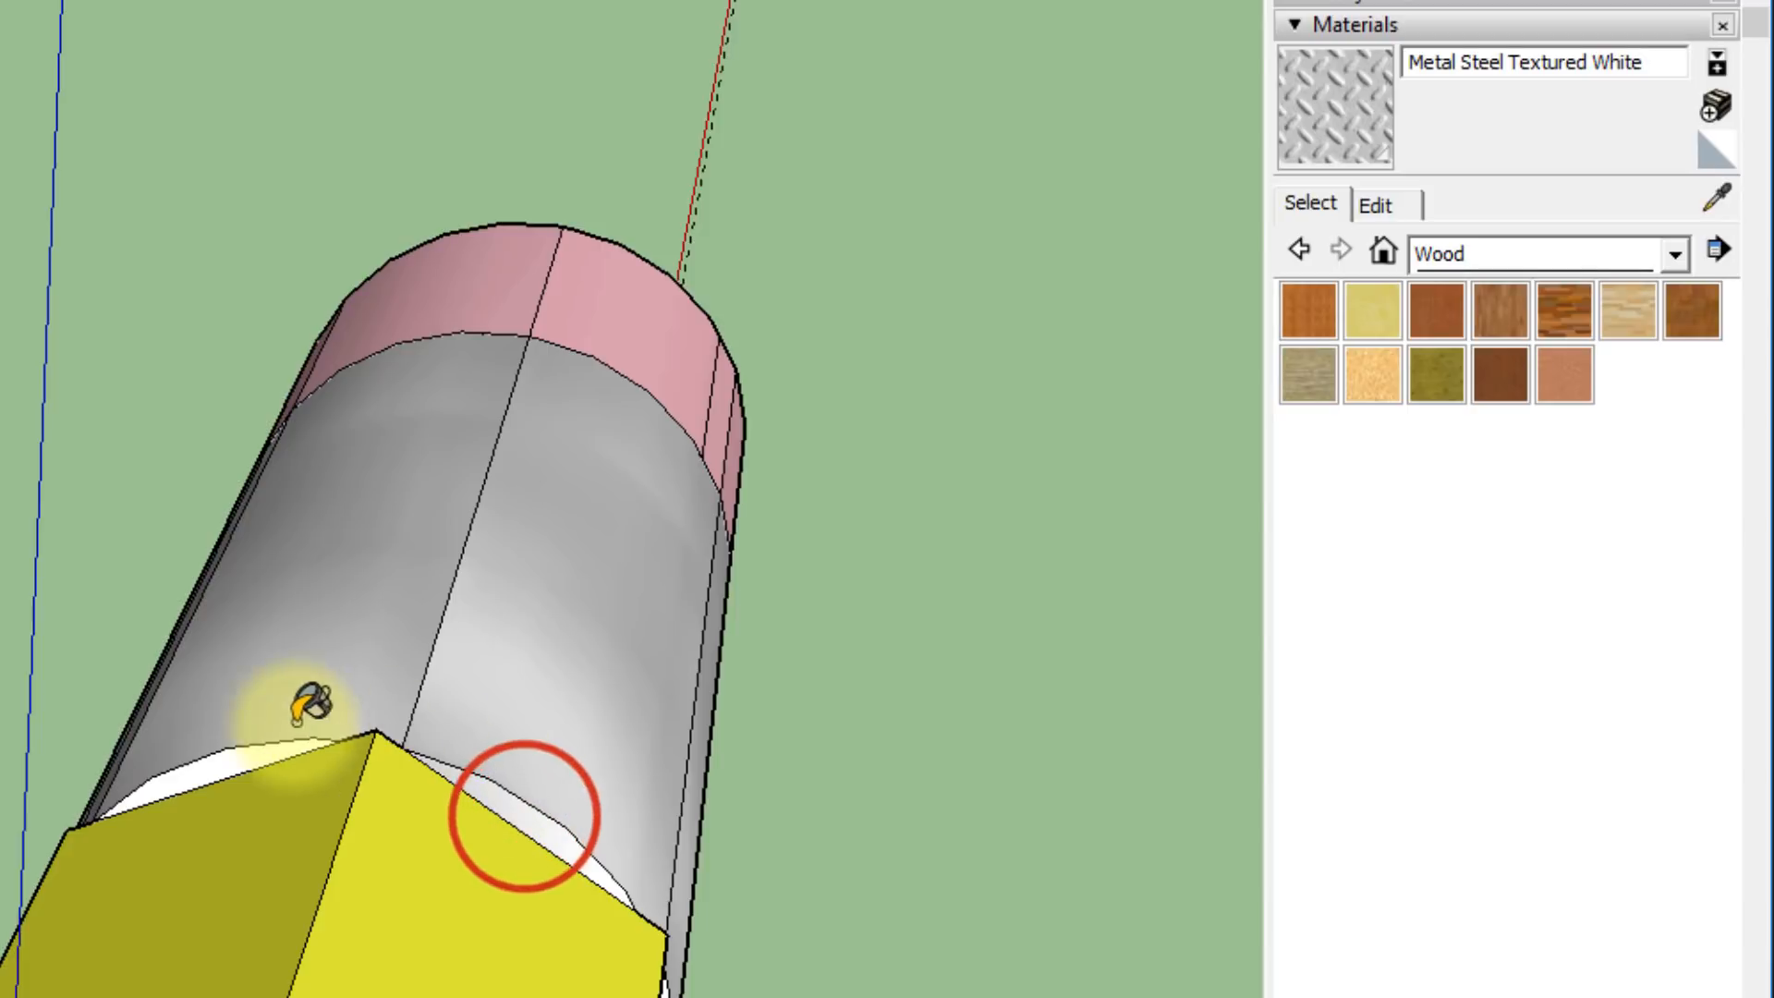
left_click(242, 761)
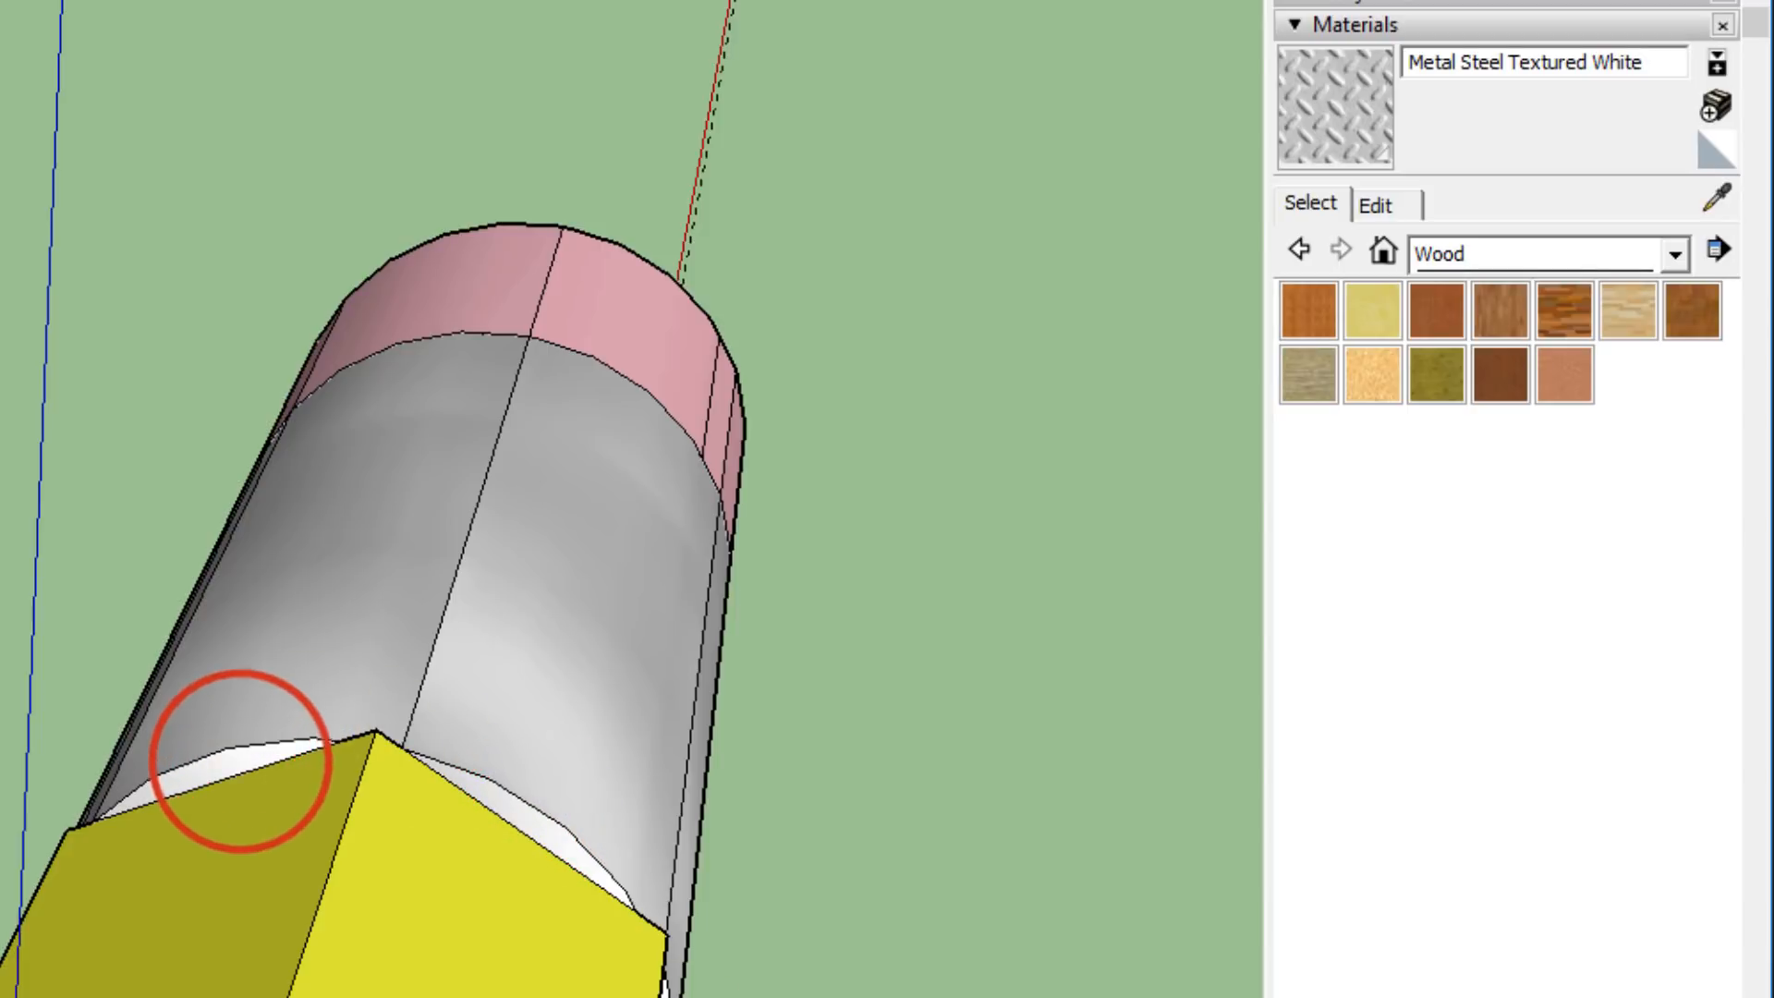
Paint two more white slivers between ferrule and body, next to the lettered face, with Metal Steel Textured White
mouse_move(674, 962)
middle_mouse_down()
mouse_move(230, 546)
mouse_move(507, 79)
mouse_move(384, 430)
middle_mouse_up()
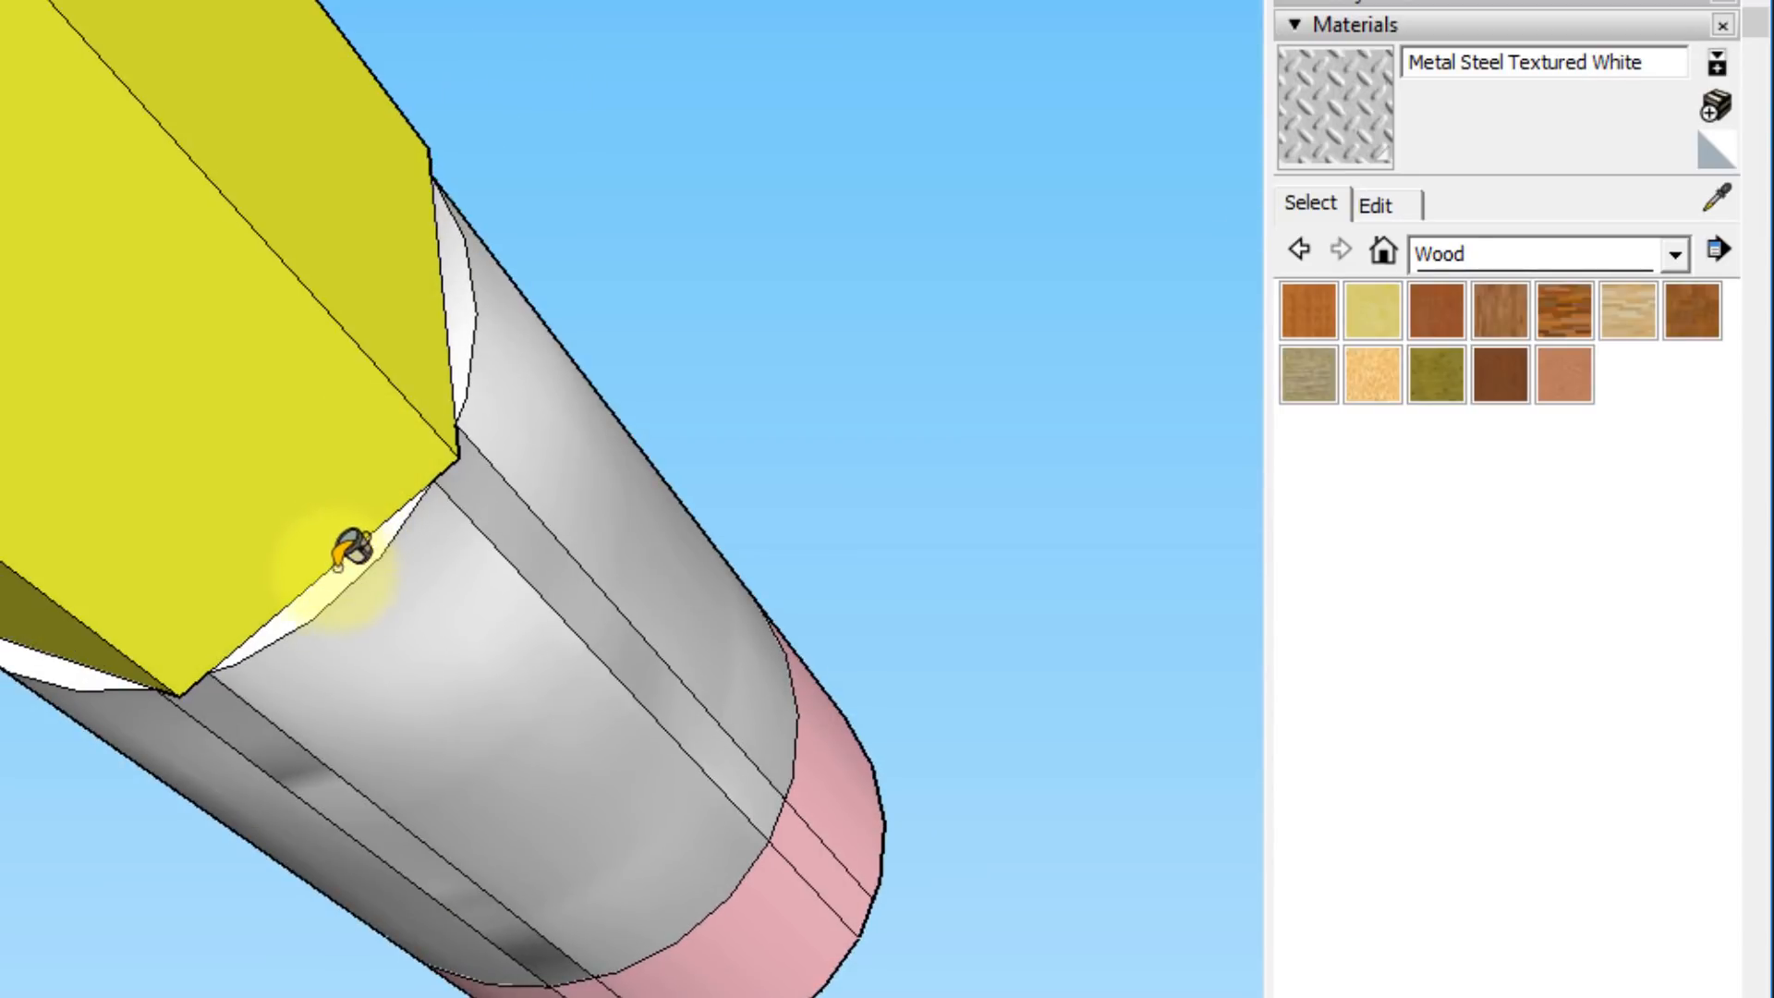
mouse_move(330, 588)
middle_mouse_down()
mouse_move(269, 594)
mouse_move(721, 681)
mouse_move(499, 804)
middle_mouse_up()
left_click(371, 799)
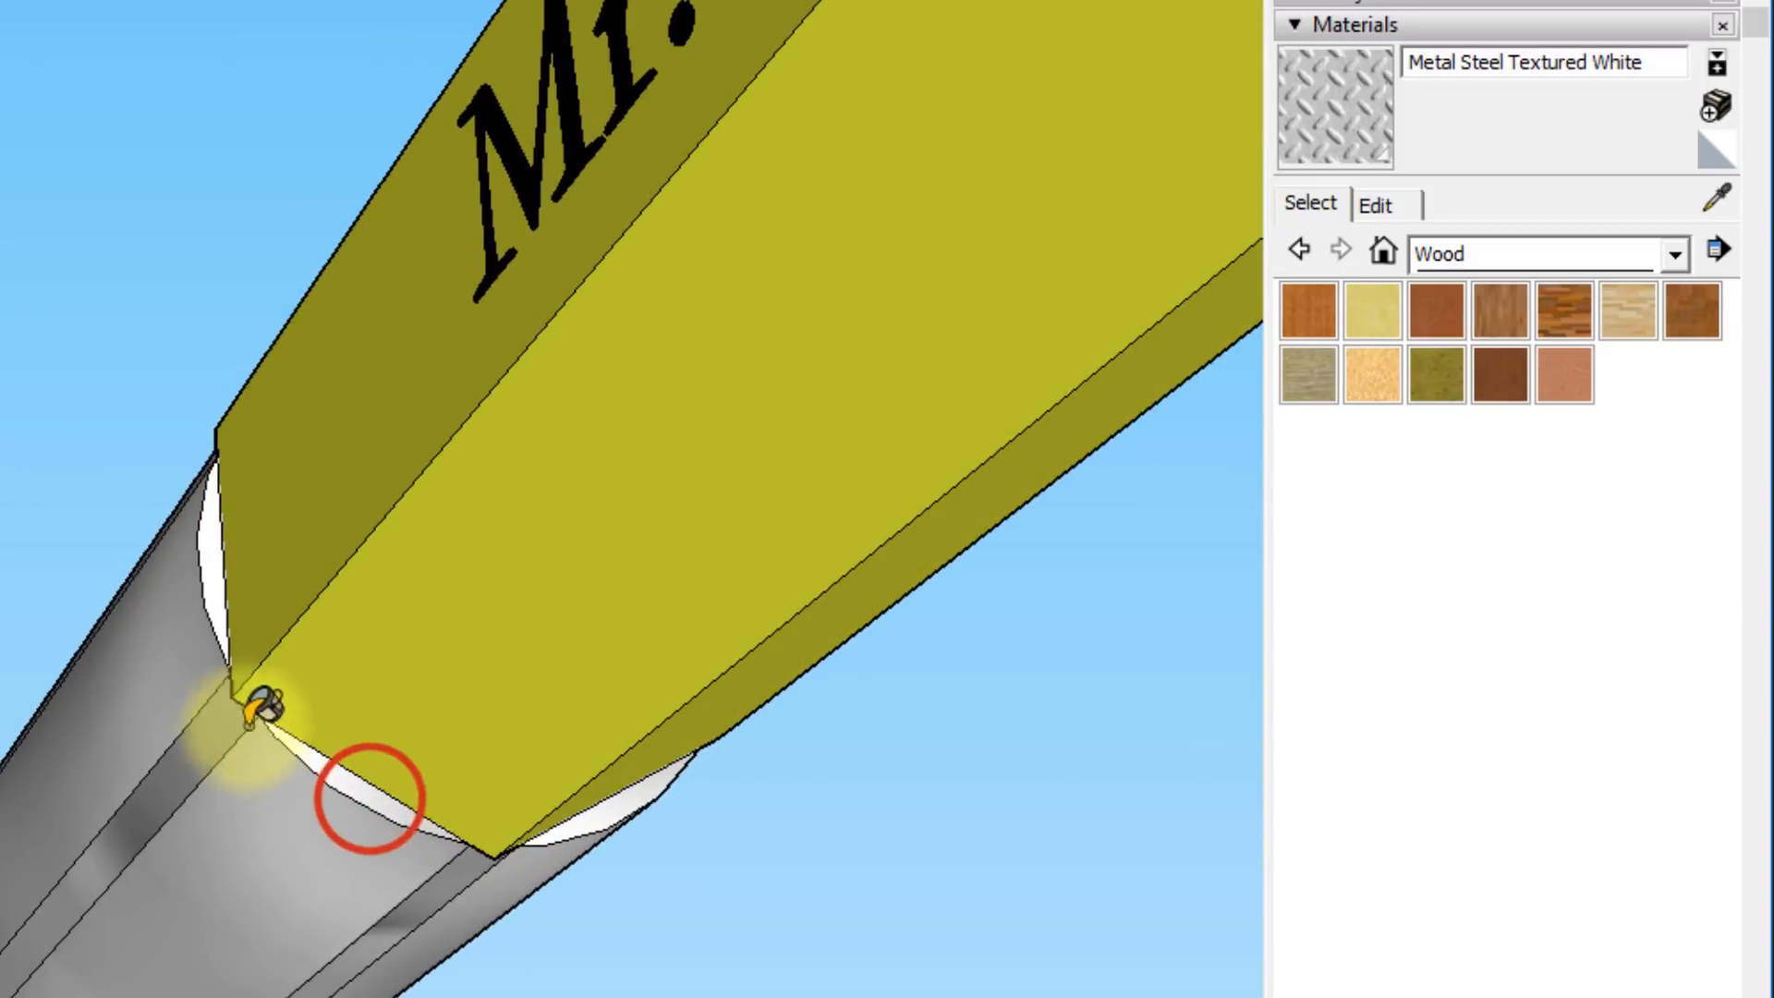
left_click(212, 558)
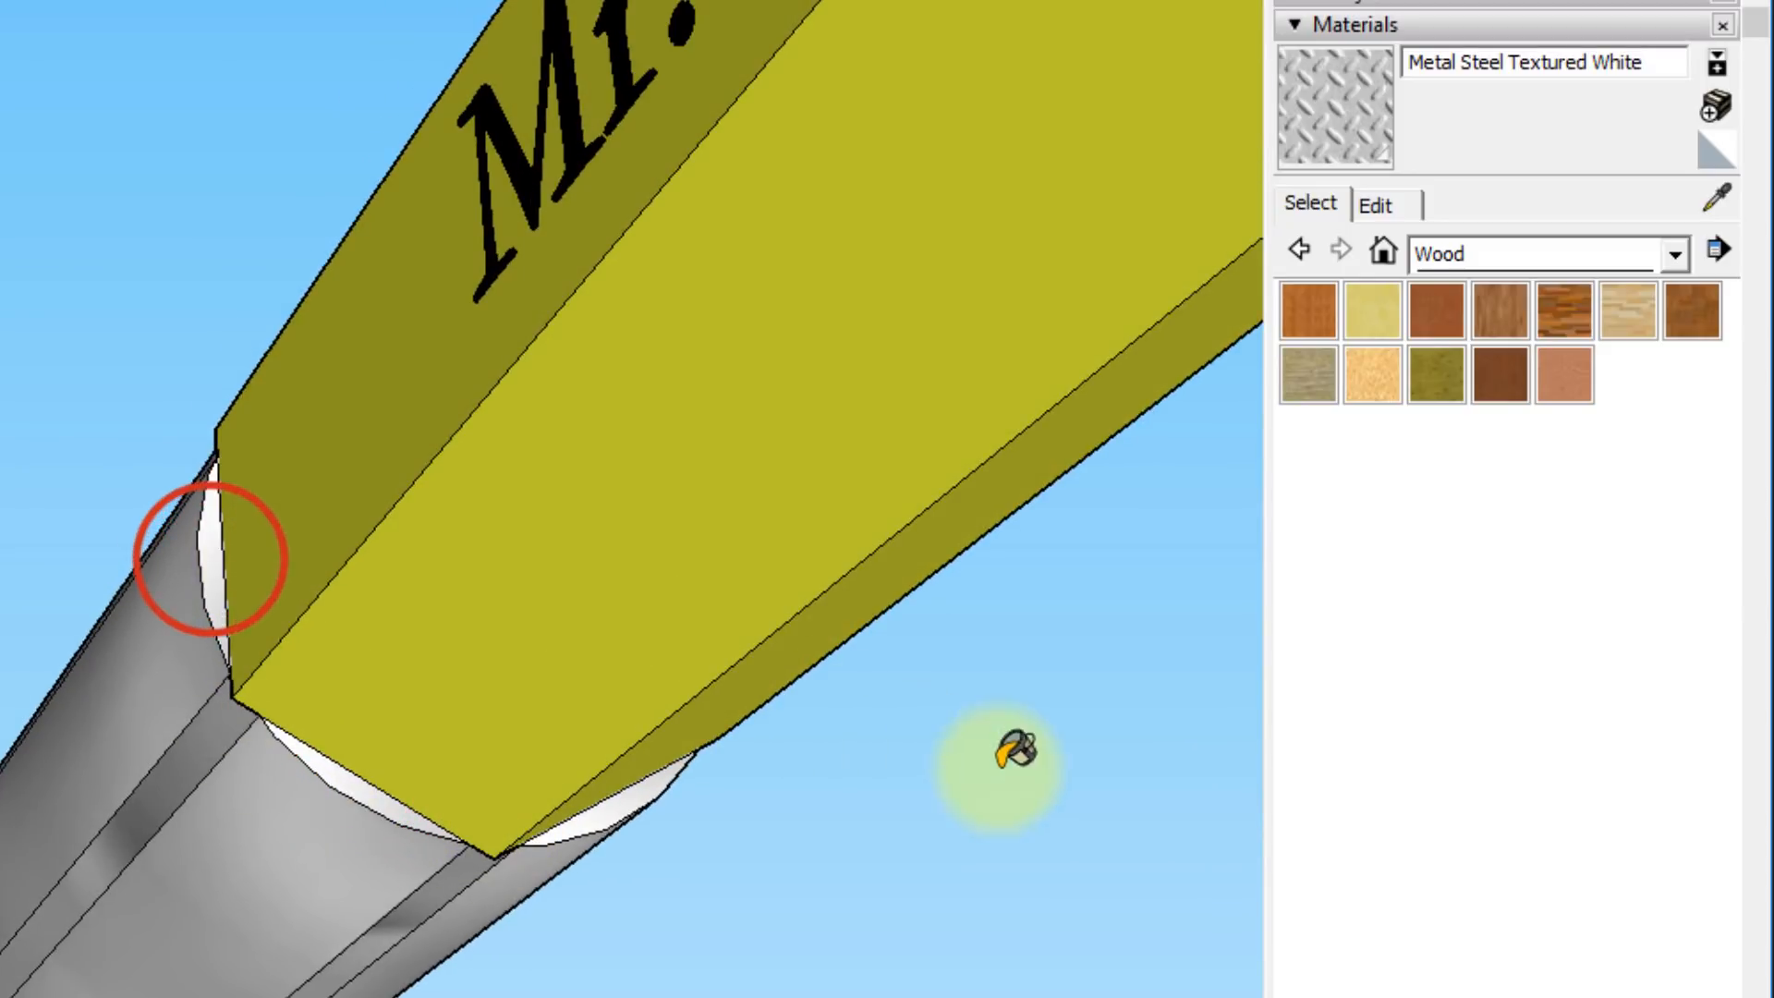
Examine the painted pencil as a whole and its sharpened end from several angles
scroll(878, 384, "down", 3)
scroll(857, 370, "down", 2)
mouse_move(844, 373)
middle_mouse_down()
mouse_move(586, 261)
mouse_move(564, 336)
mouse_move(15, 461)
mouse_move(385, 563)
mouse_move(554, 745)
middle_mouse_up()
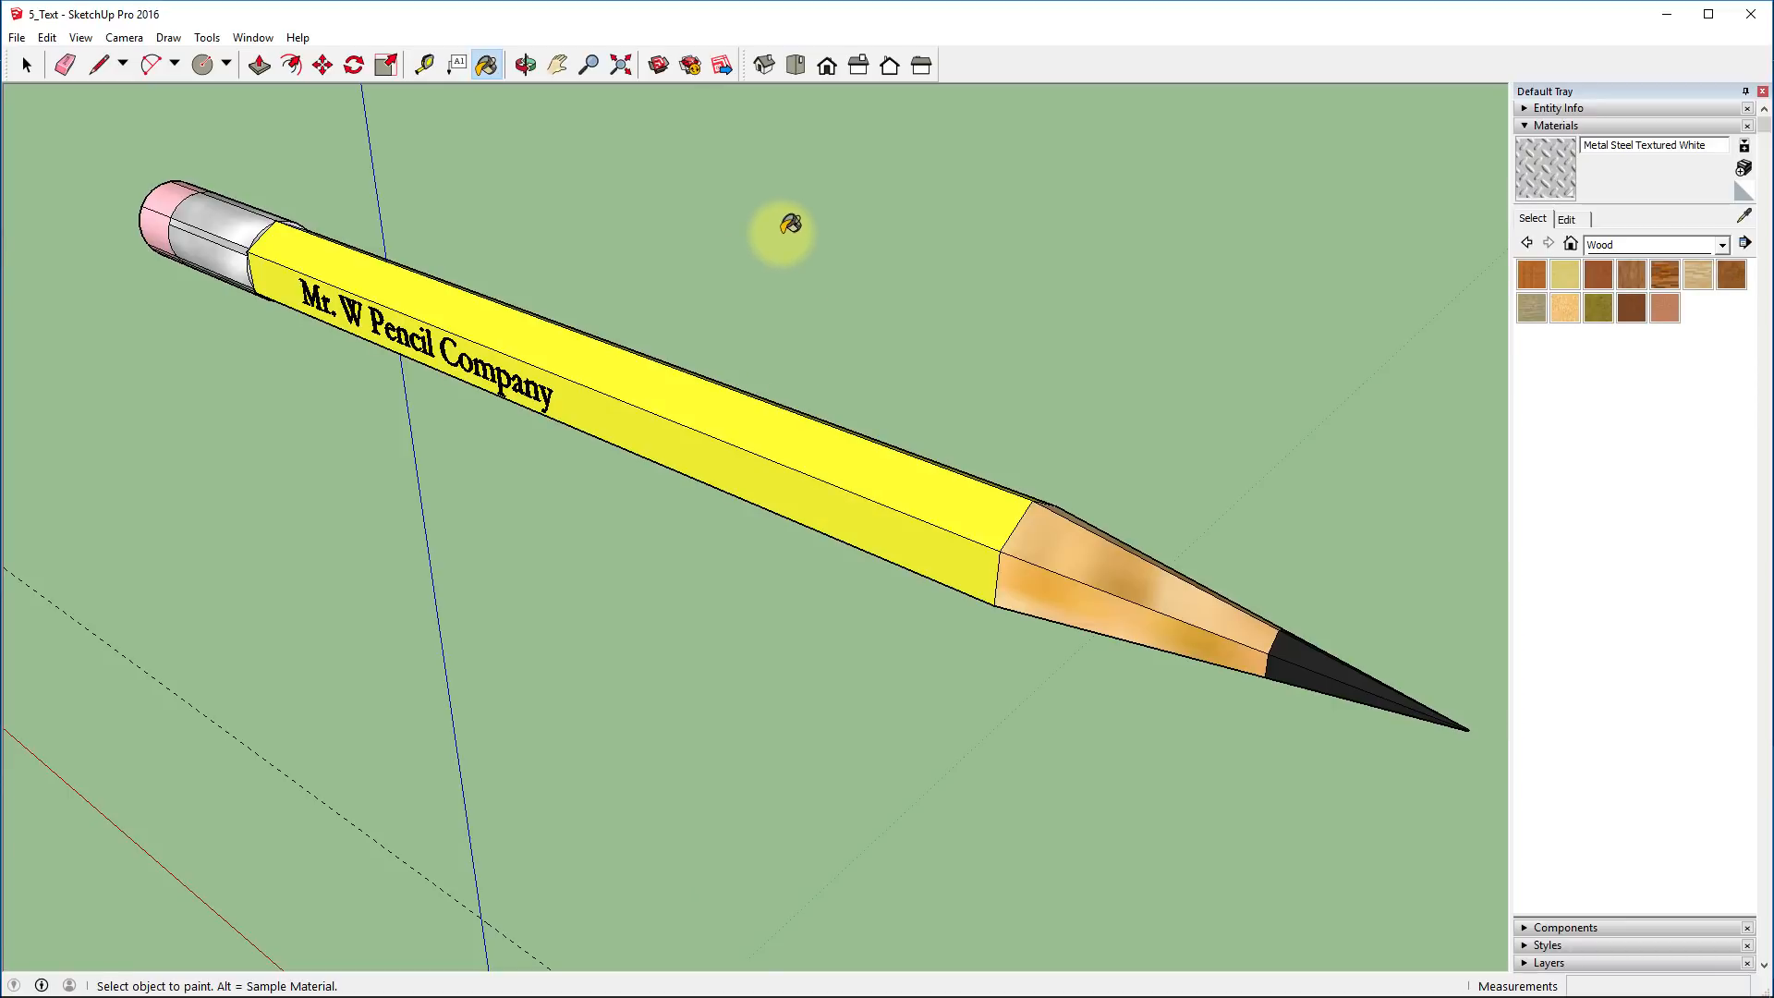
mouse_move(1109, 901)
middle_mouse_down()
mouse_move(1260, 856)
mouse_move(1319, 741)
mouse_move(1305, 693)
mouse_move(1201, 741)
mouse_move(1177, 840)
mouse_move(1196, 836)
middle_mouse_up()
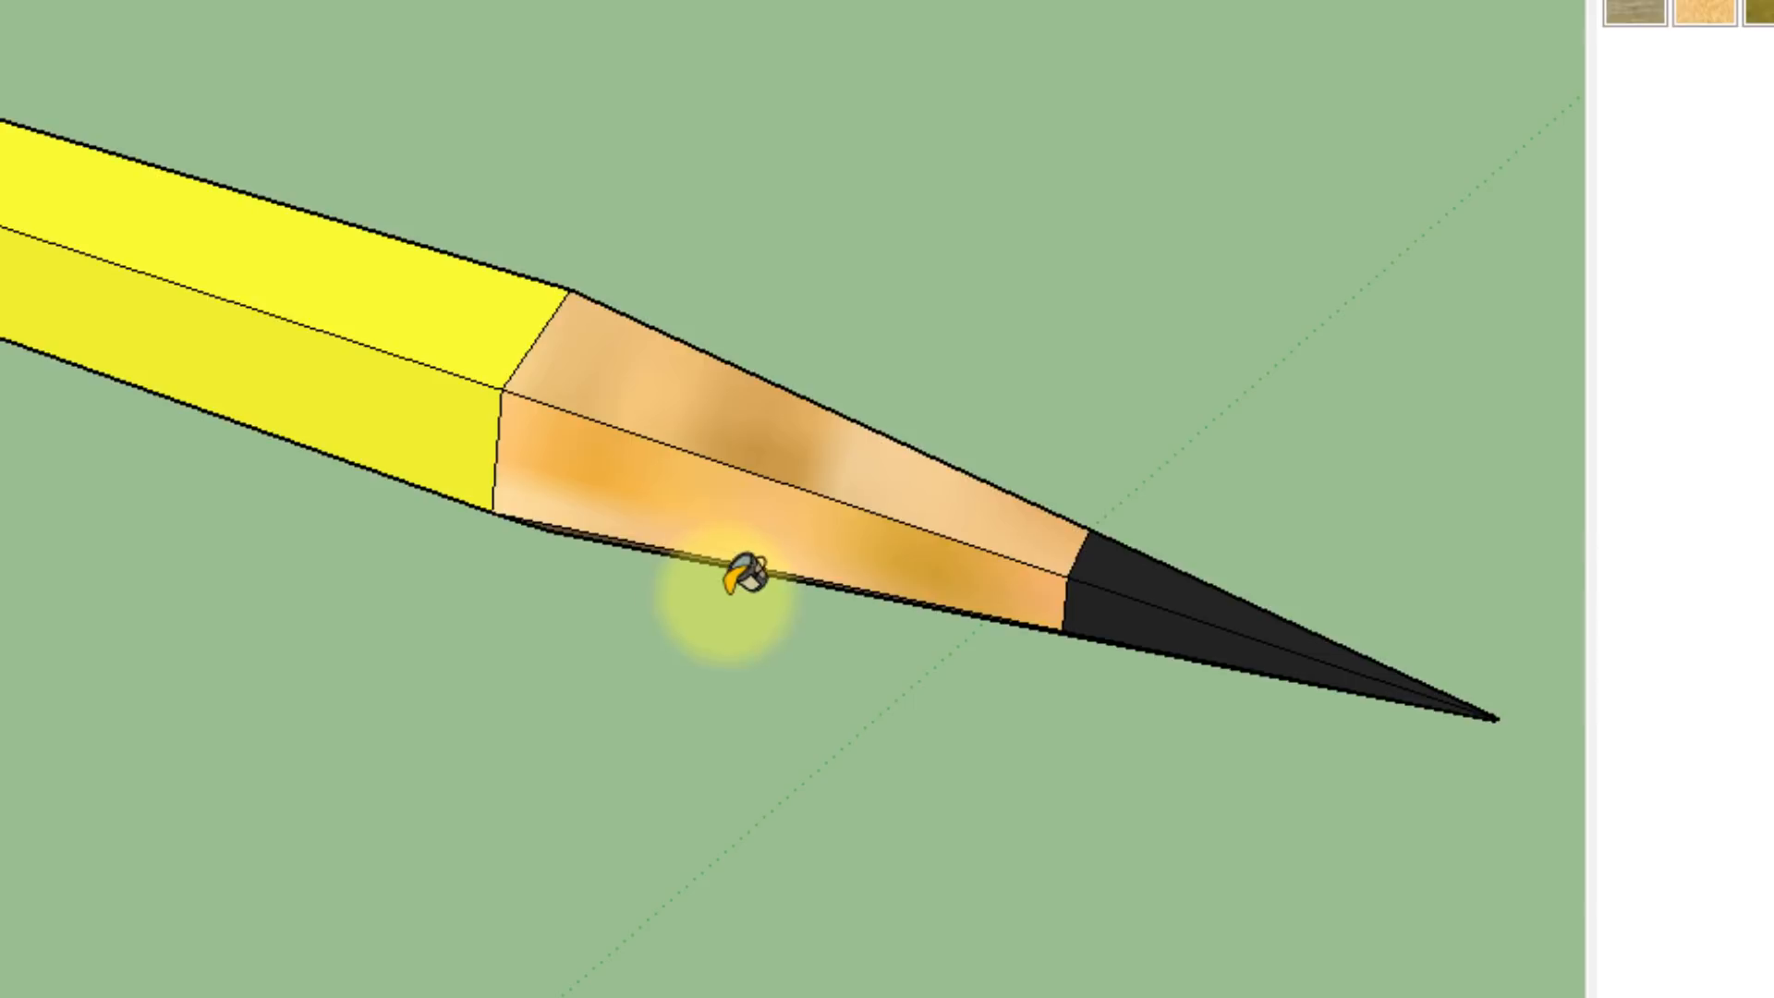
left_click(712, 559)
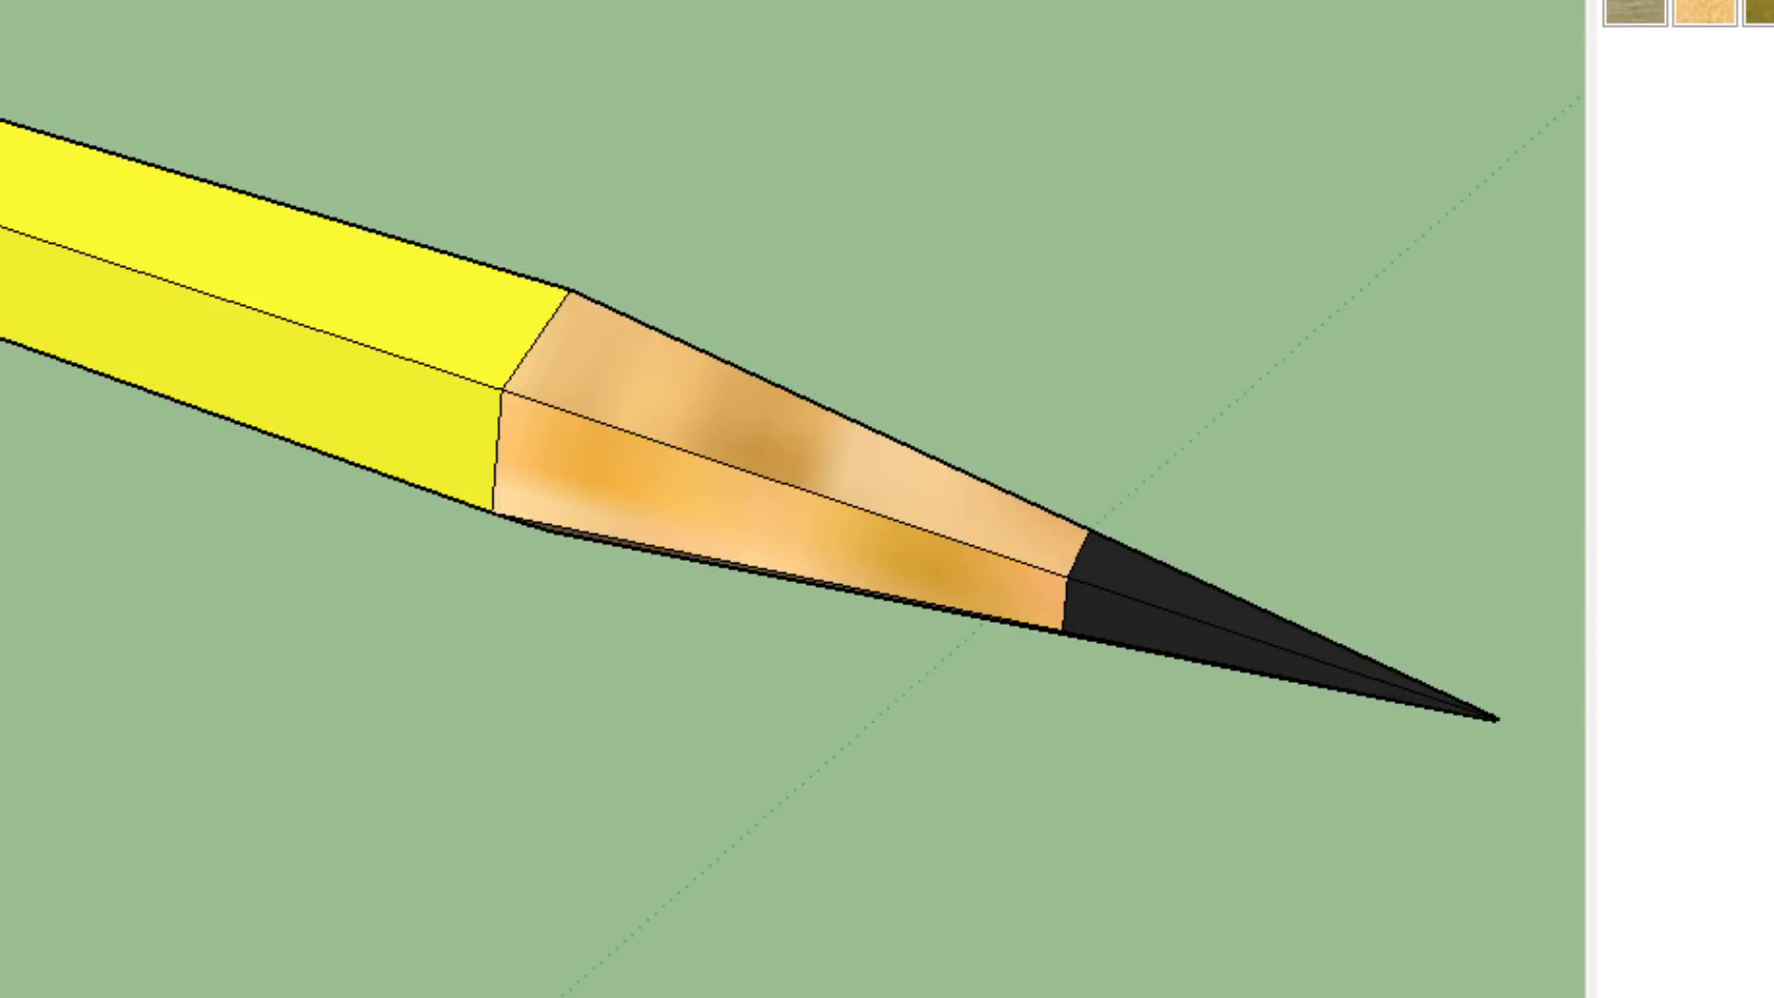
mouse_move(1112, 694)
middle_mouse_down()
mouse_move(1264, 480)
mouse_move(1292, 346)
middle_mouse_up()
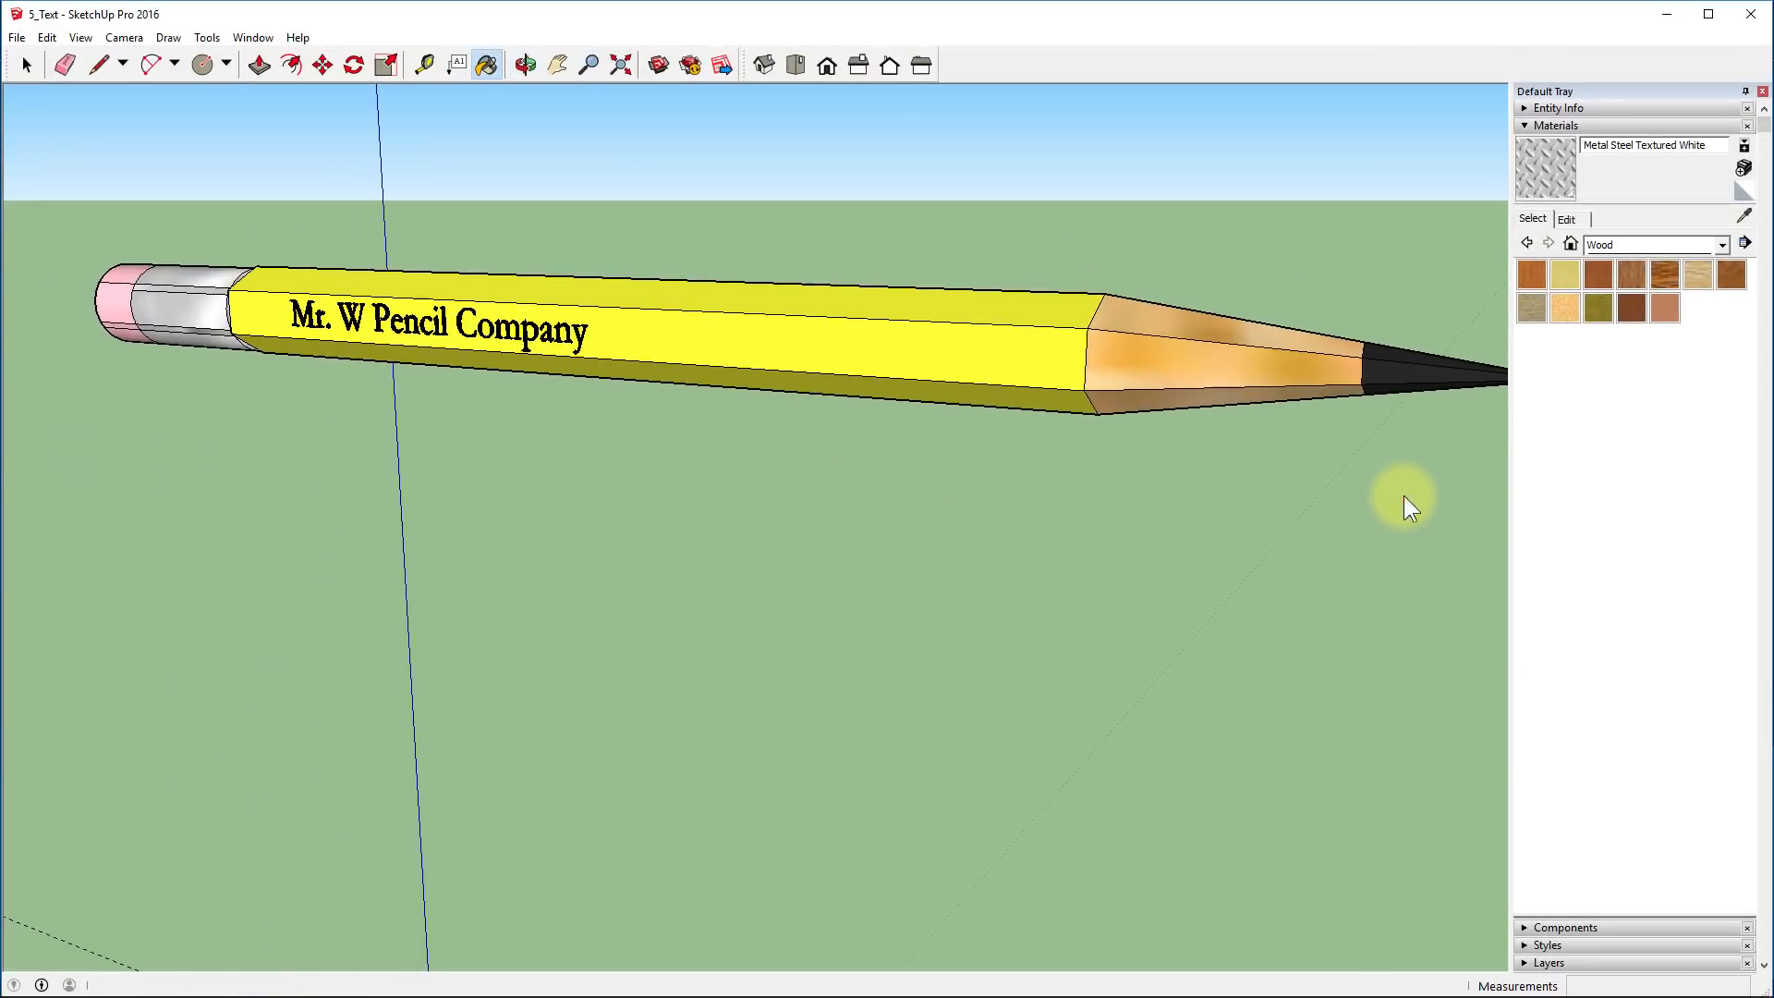
mouse_move(1174, 402)
middle_mouse_down()
mouse_move(773, 515)
mouse_move(820, 480)
mouse_move(1102, 486)
middle_mouse_up()
scroll(819, 480, "up", 5)
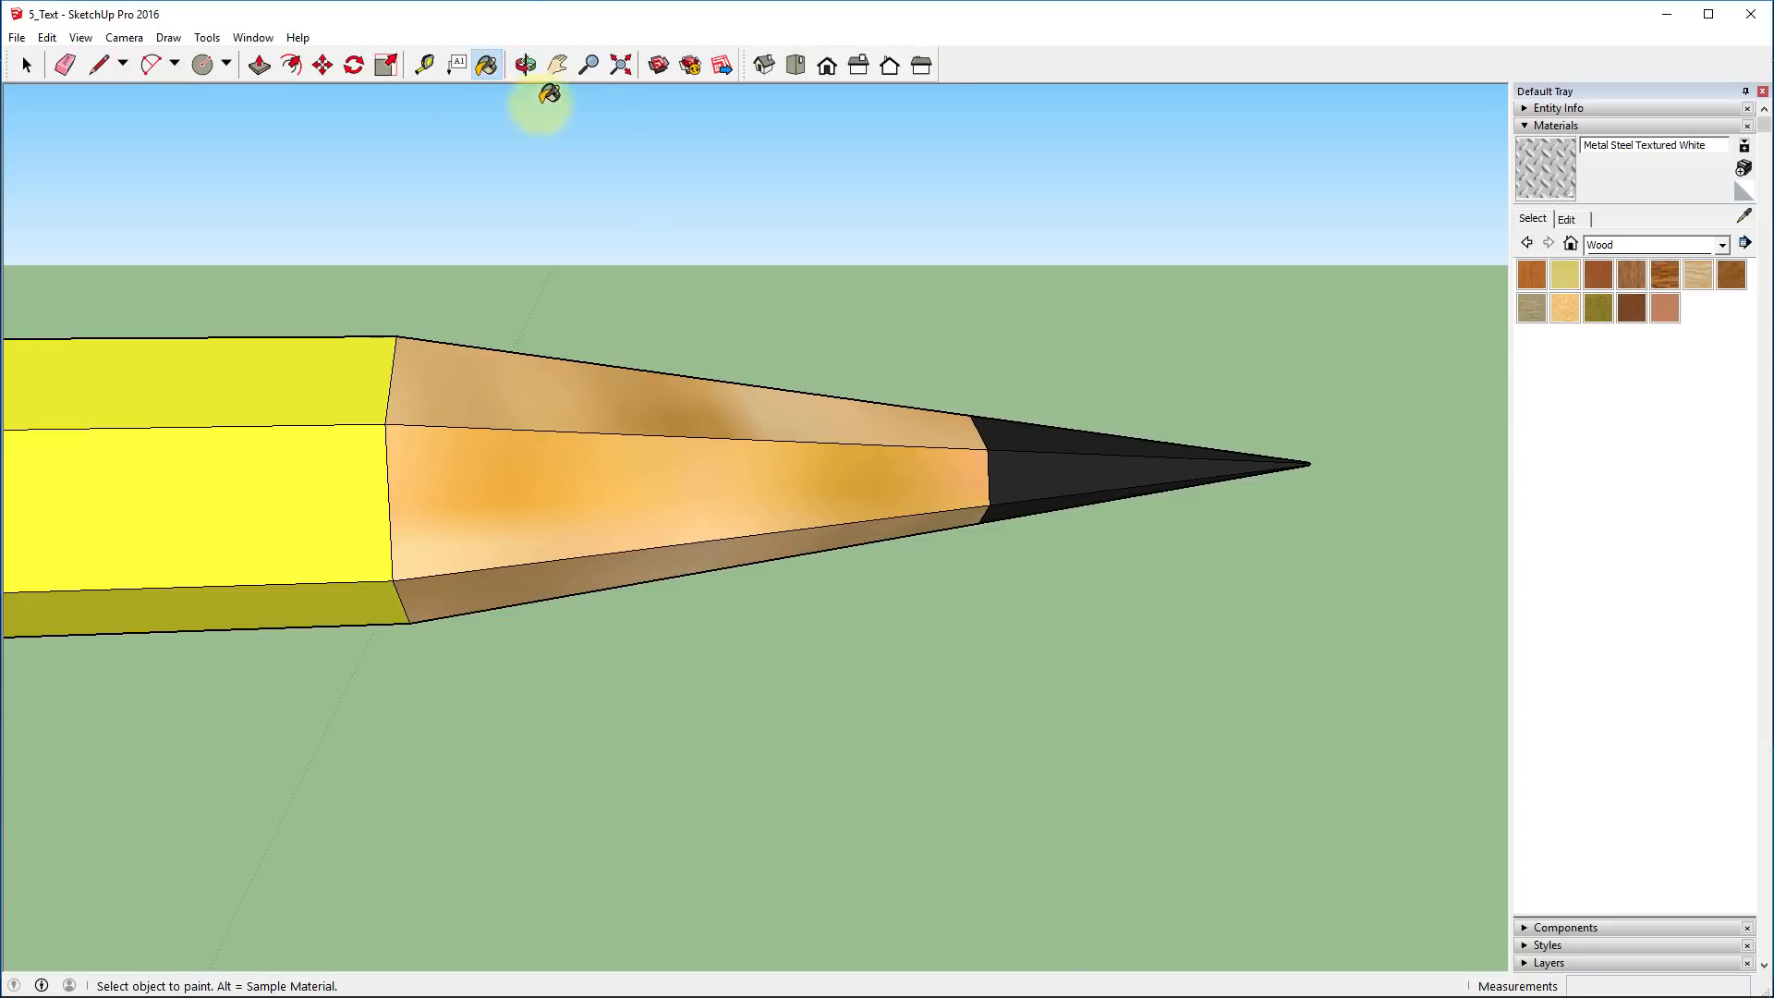
Select the whole sharpened end, wood and lead, and shorten it towards the body with a Scale along the red axis
left_click(25, 65)
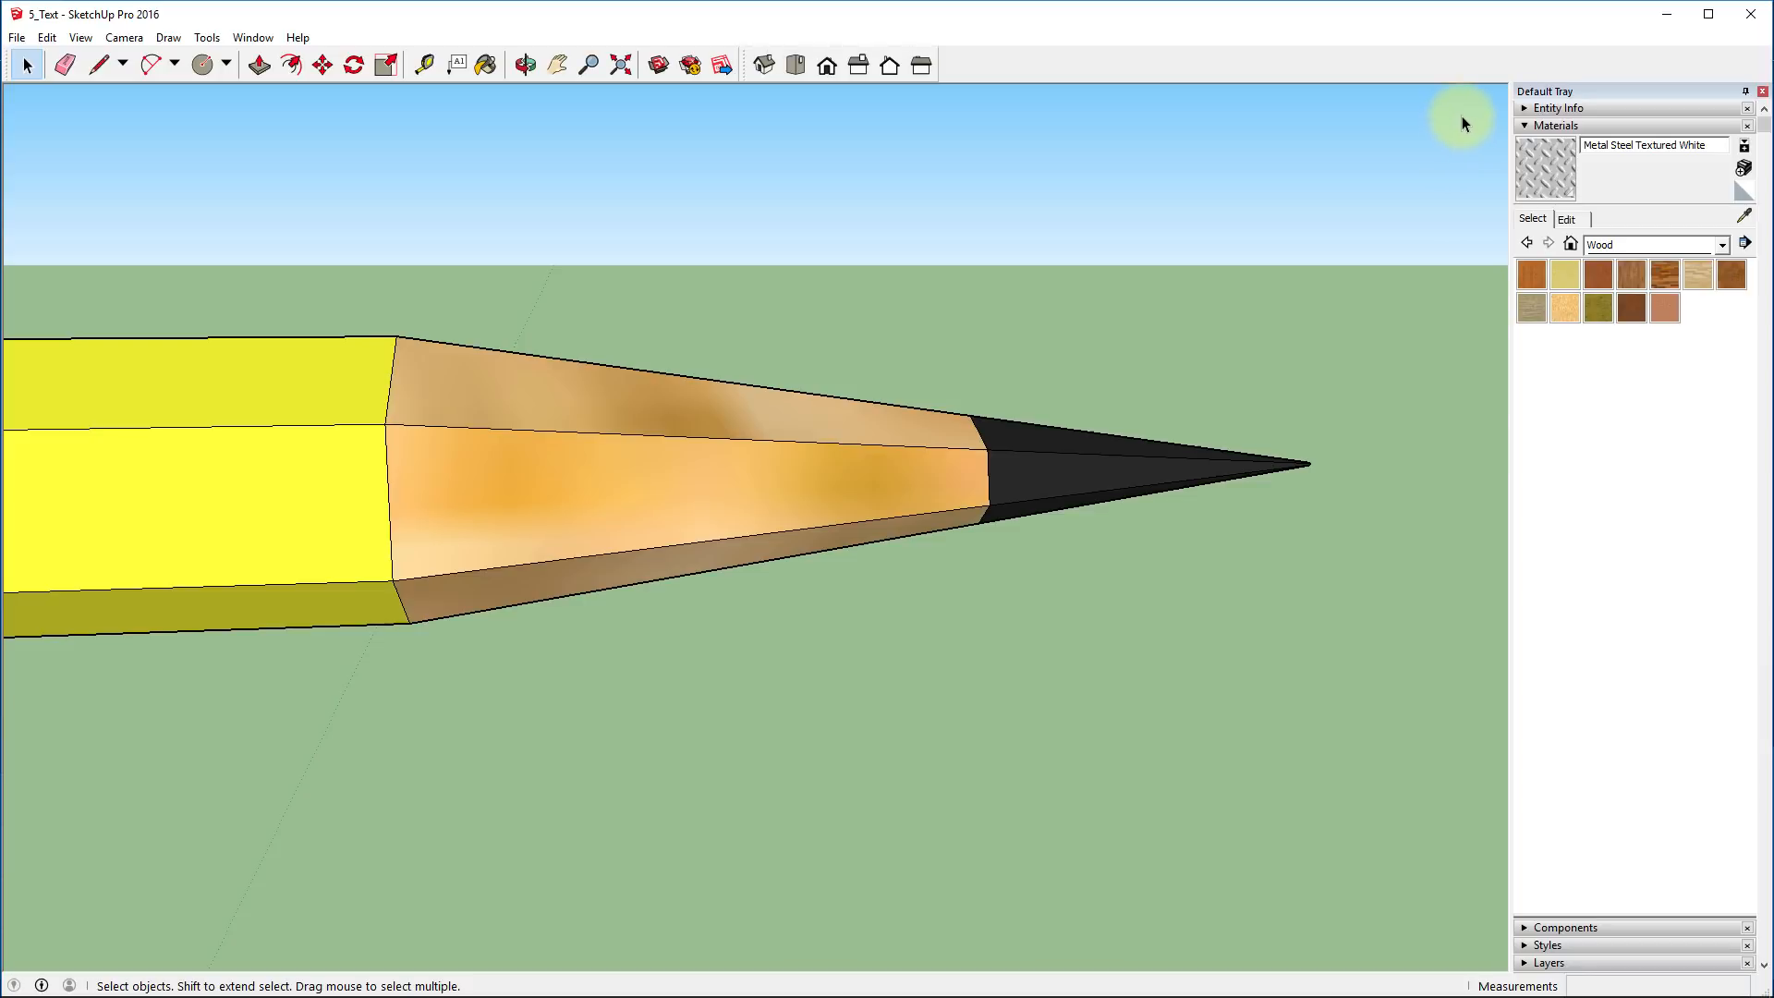
left_click_drag(1462, 114, 1036, 484)
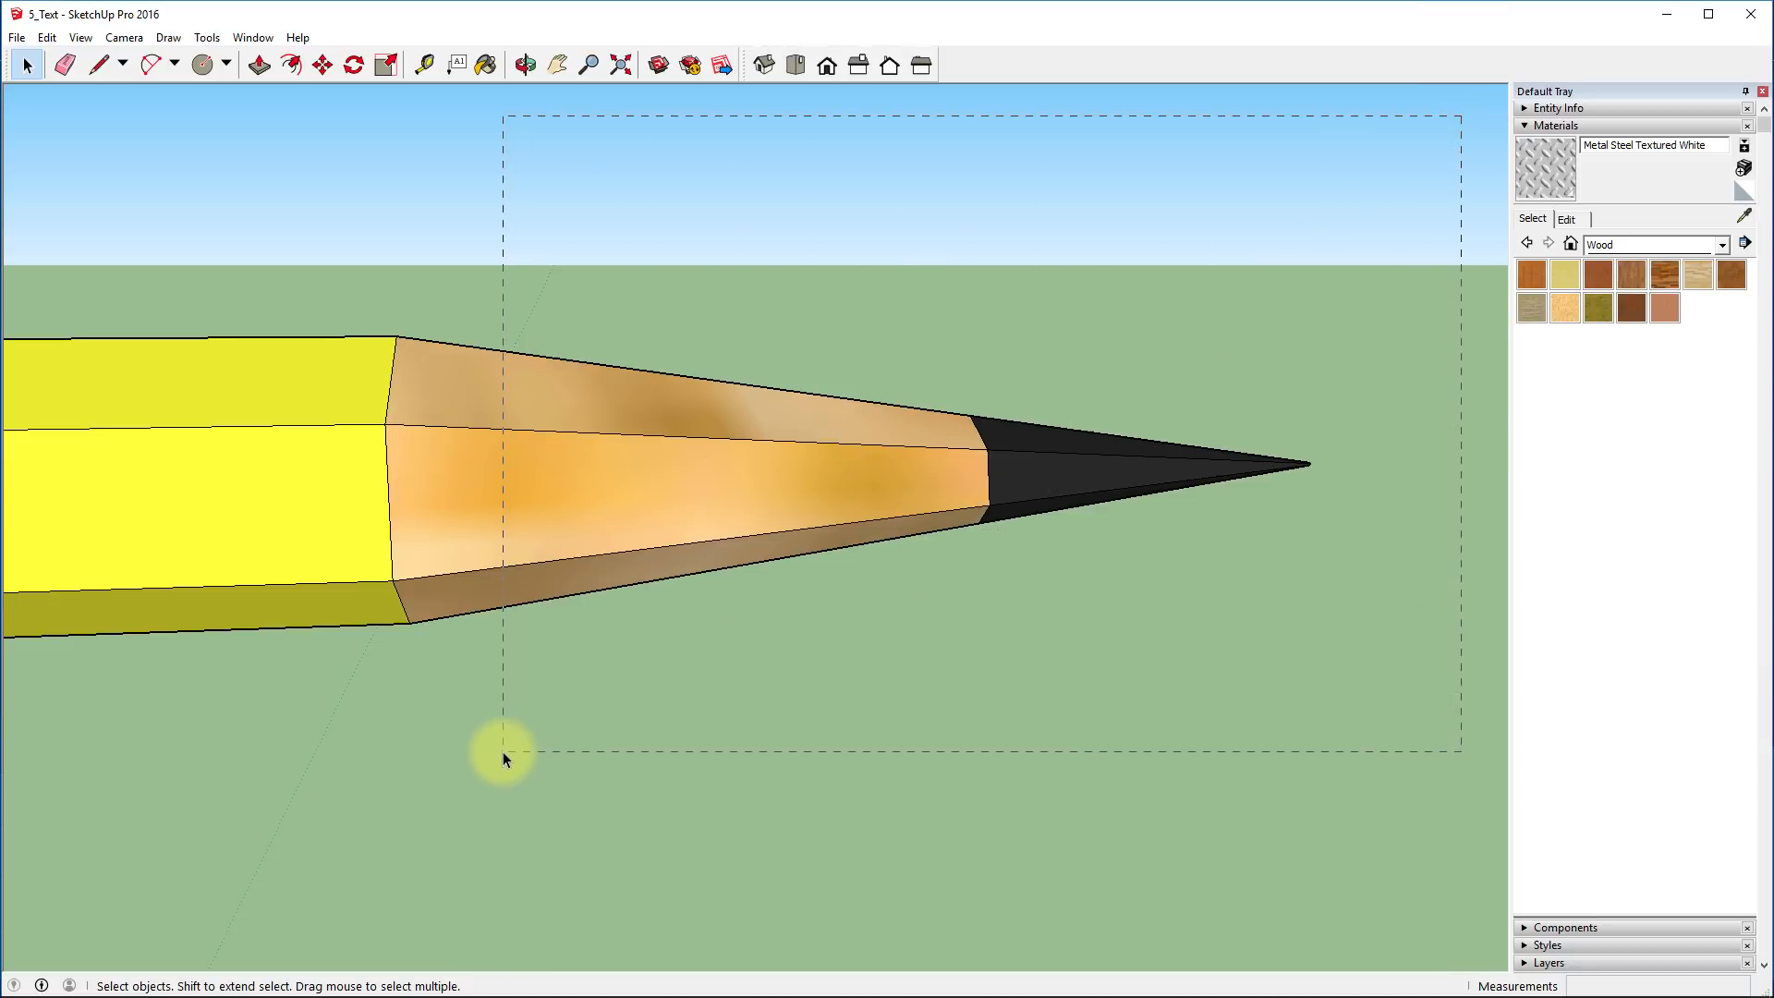
left_click_drag(503, 752, 505, 751)
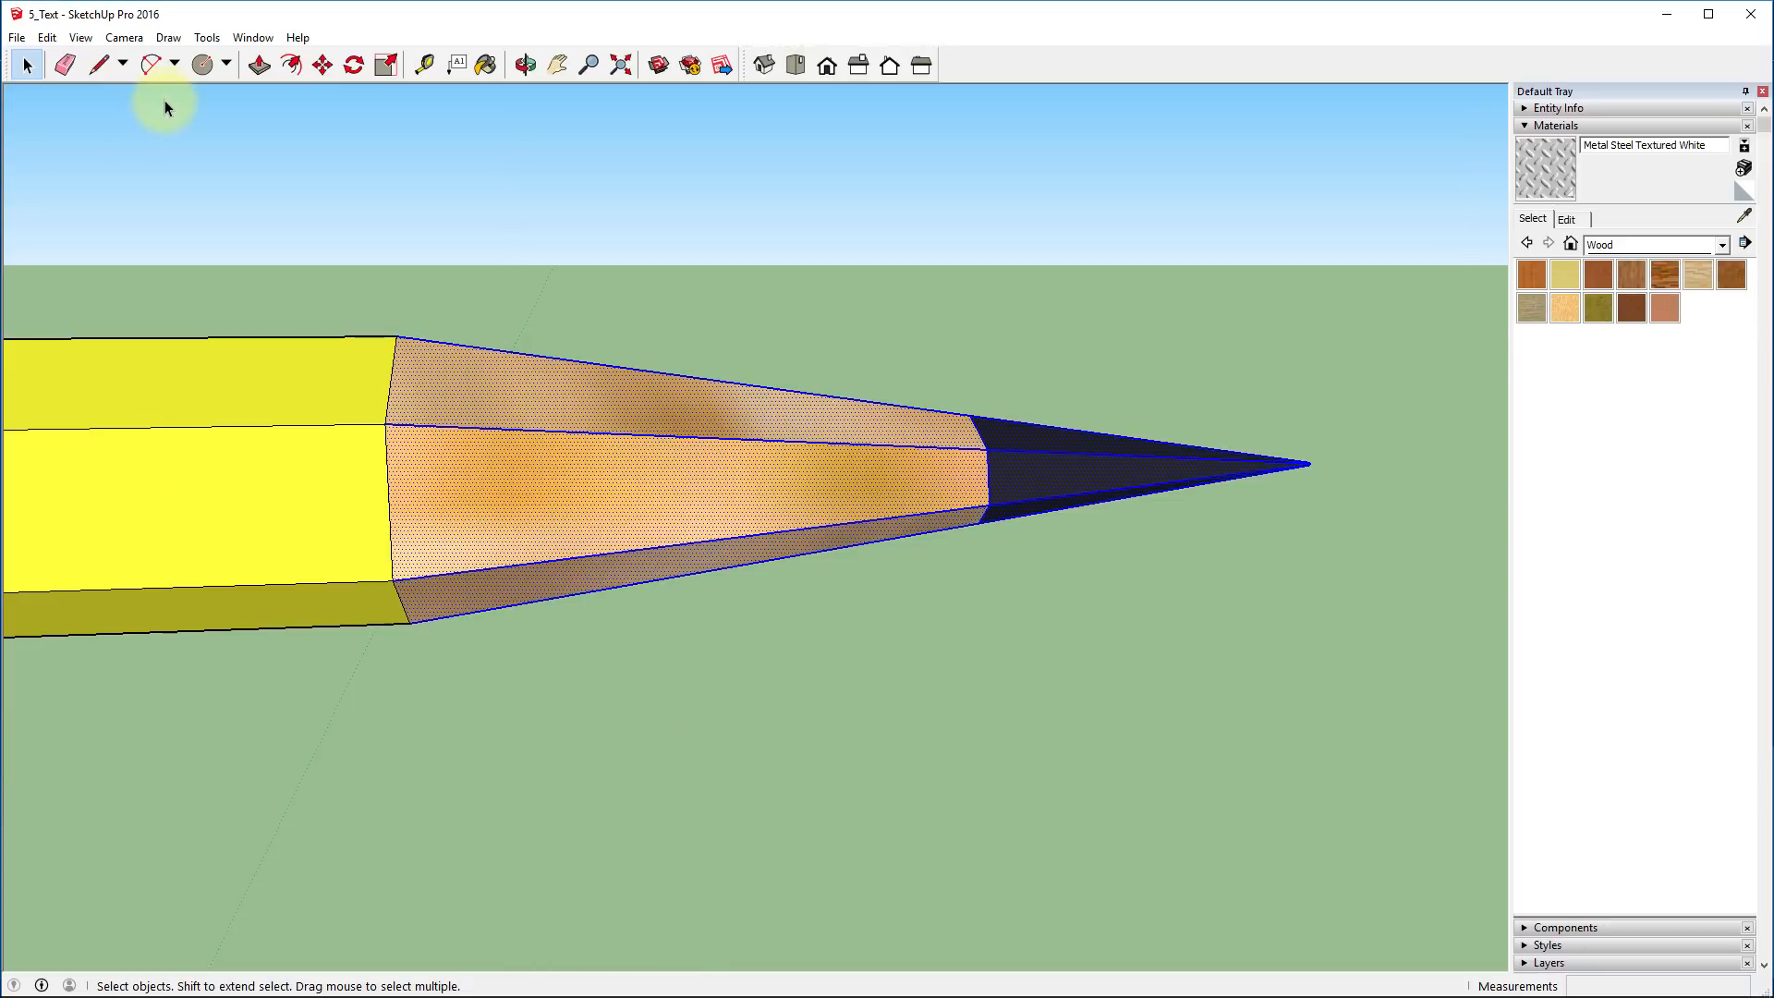
left_click(386, 63)
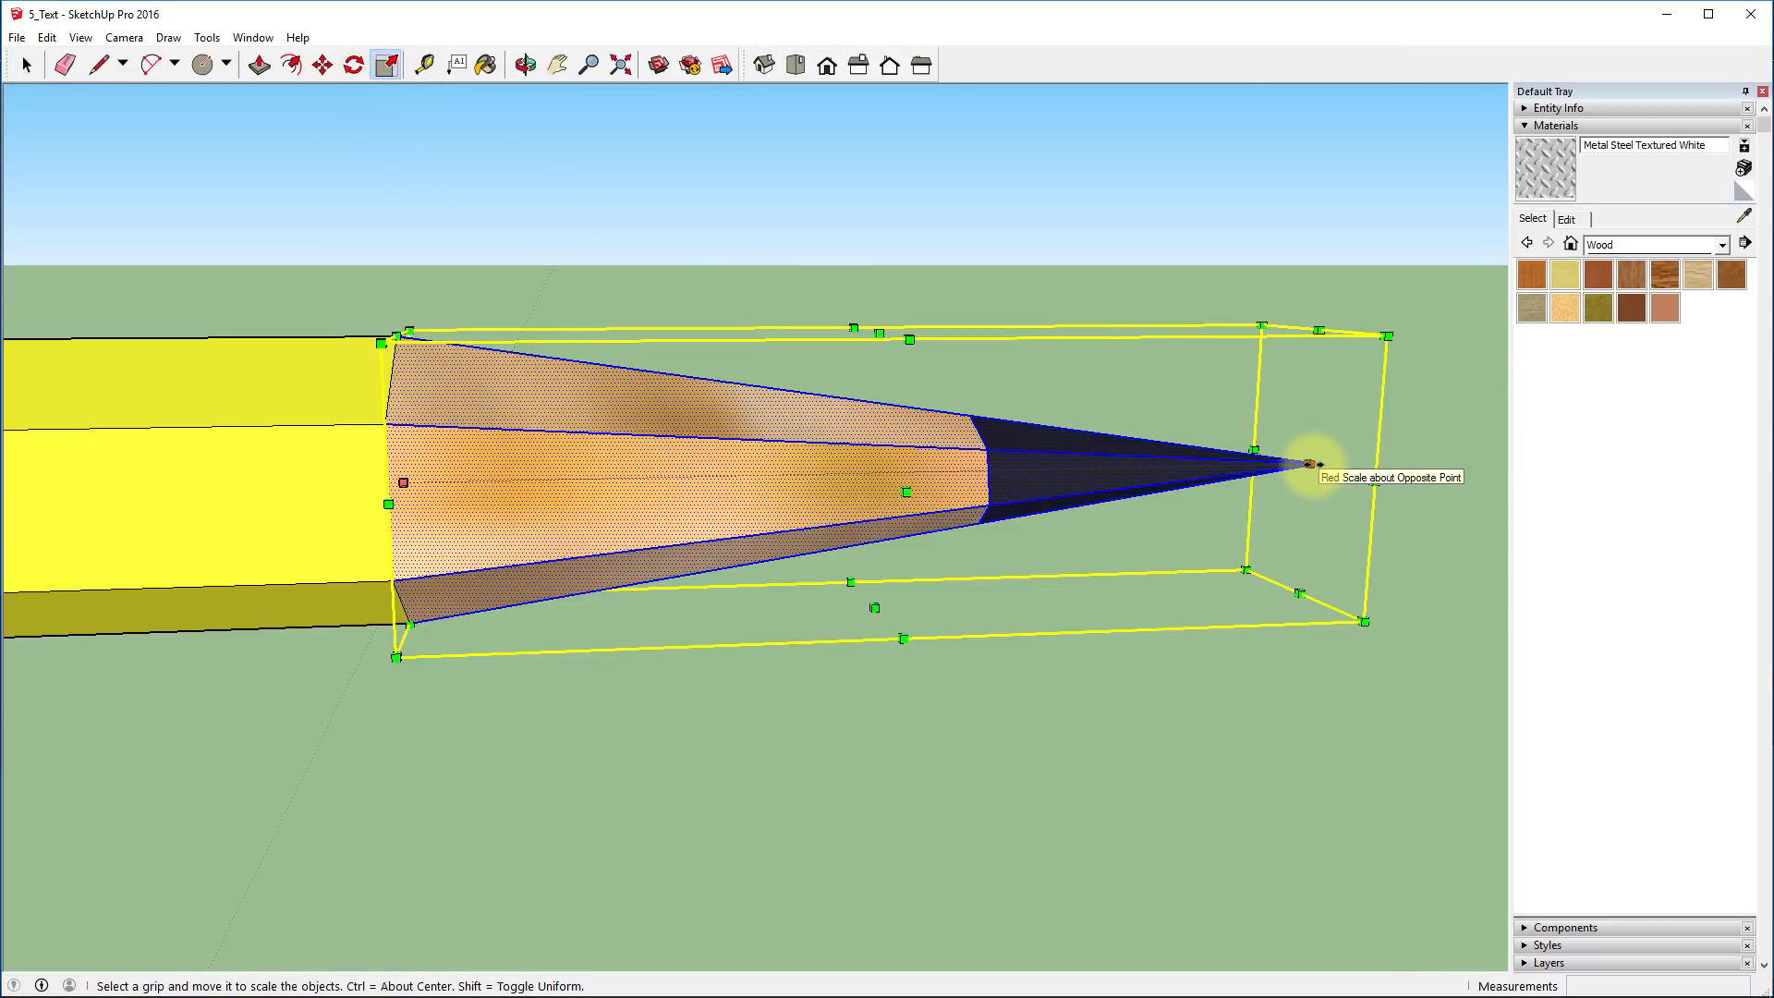
left_click_drag(1310, 464, 1009, 490)
mouse_move(1128, 685)
middle_mouse_down()
mouse_move(789, 863)
mouse_move(376, 820)
mouse_move(733, 871)
mouse_move(1053, 602)
mouse_move(1174, 422)
mouse_move(1192, 689)
mouse_move(820, 906)
mouse_move(563, 884)
mouse_move(502, 610)
middle_mouse_up()
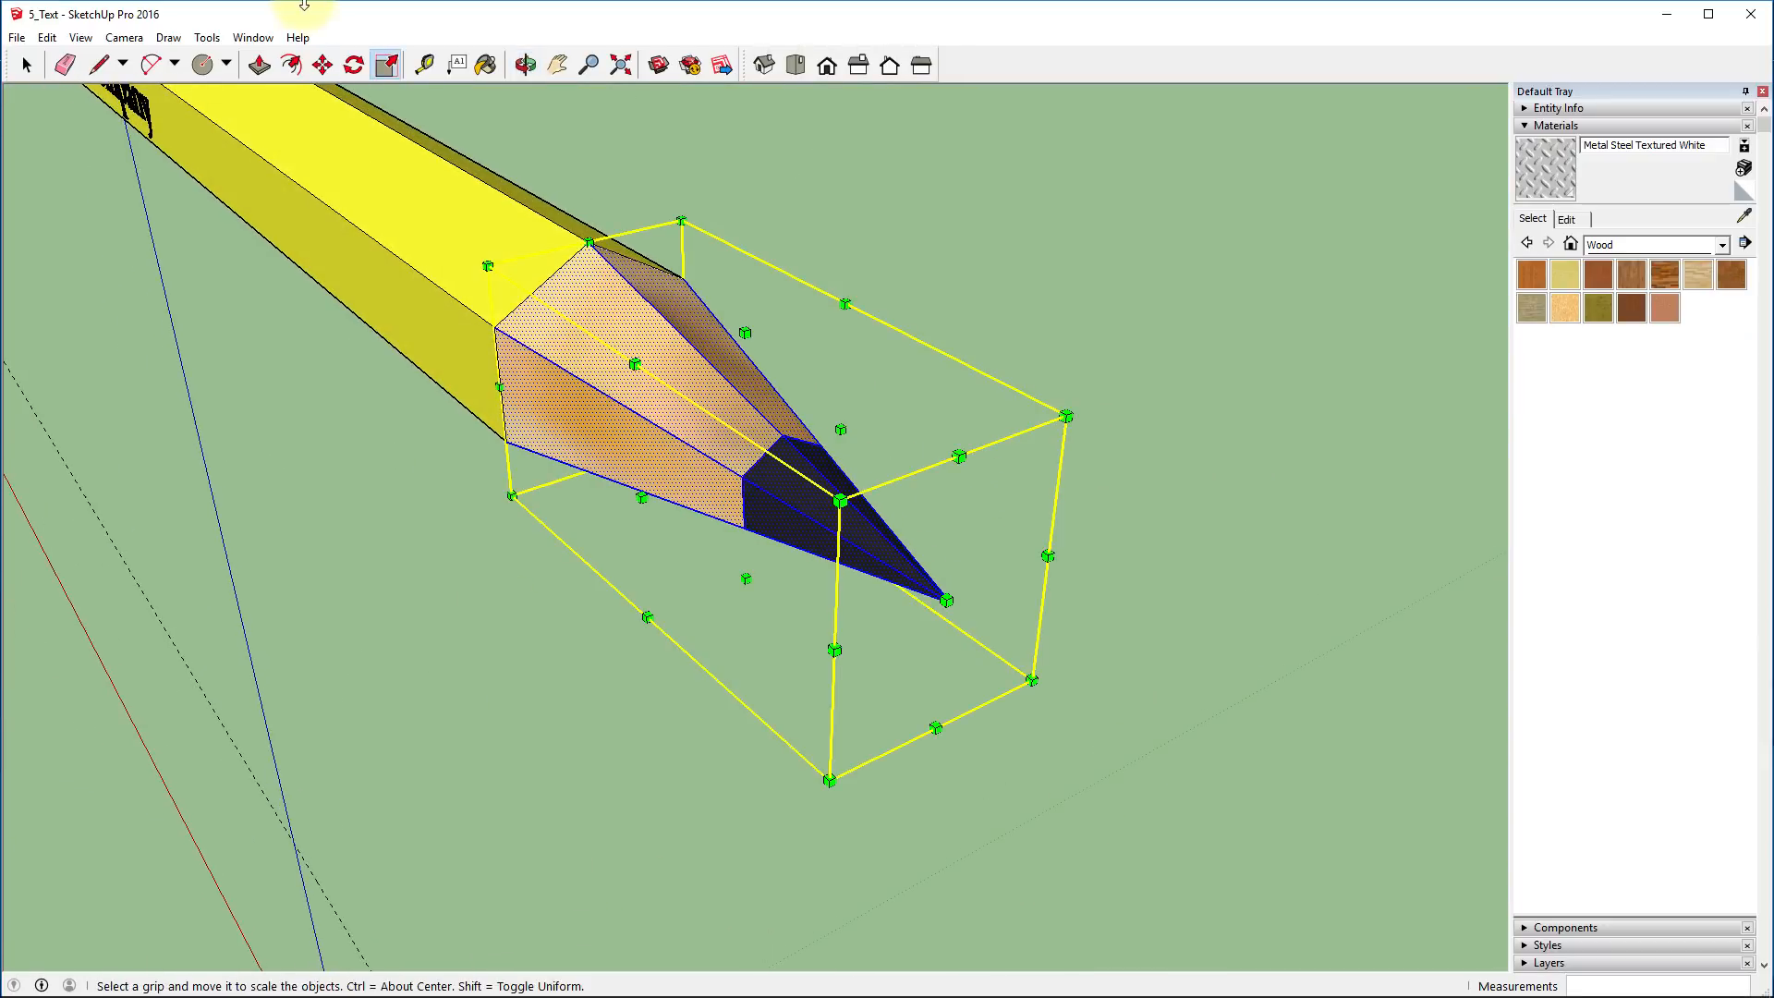
scroll(347, 184, "down", 3)
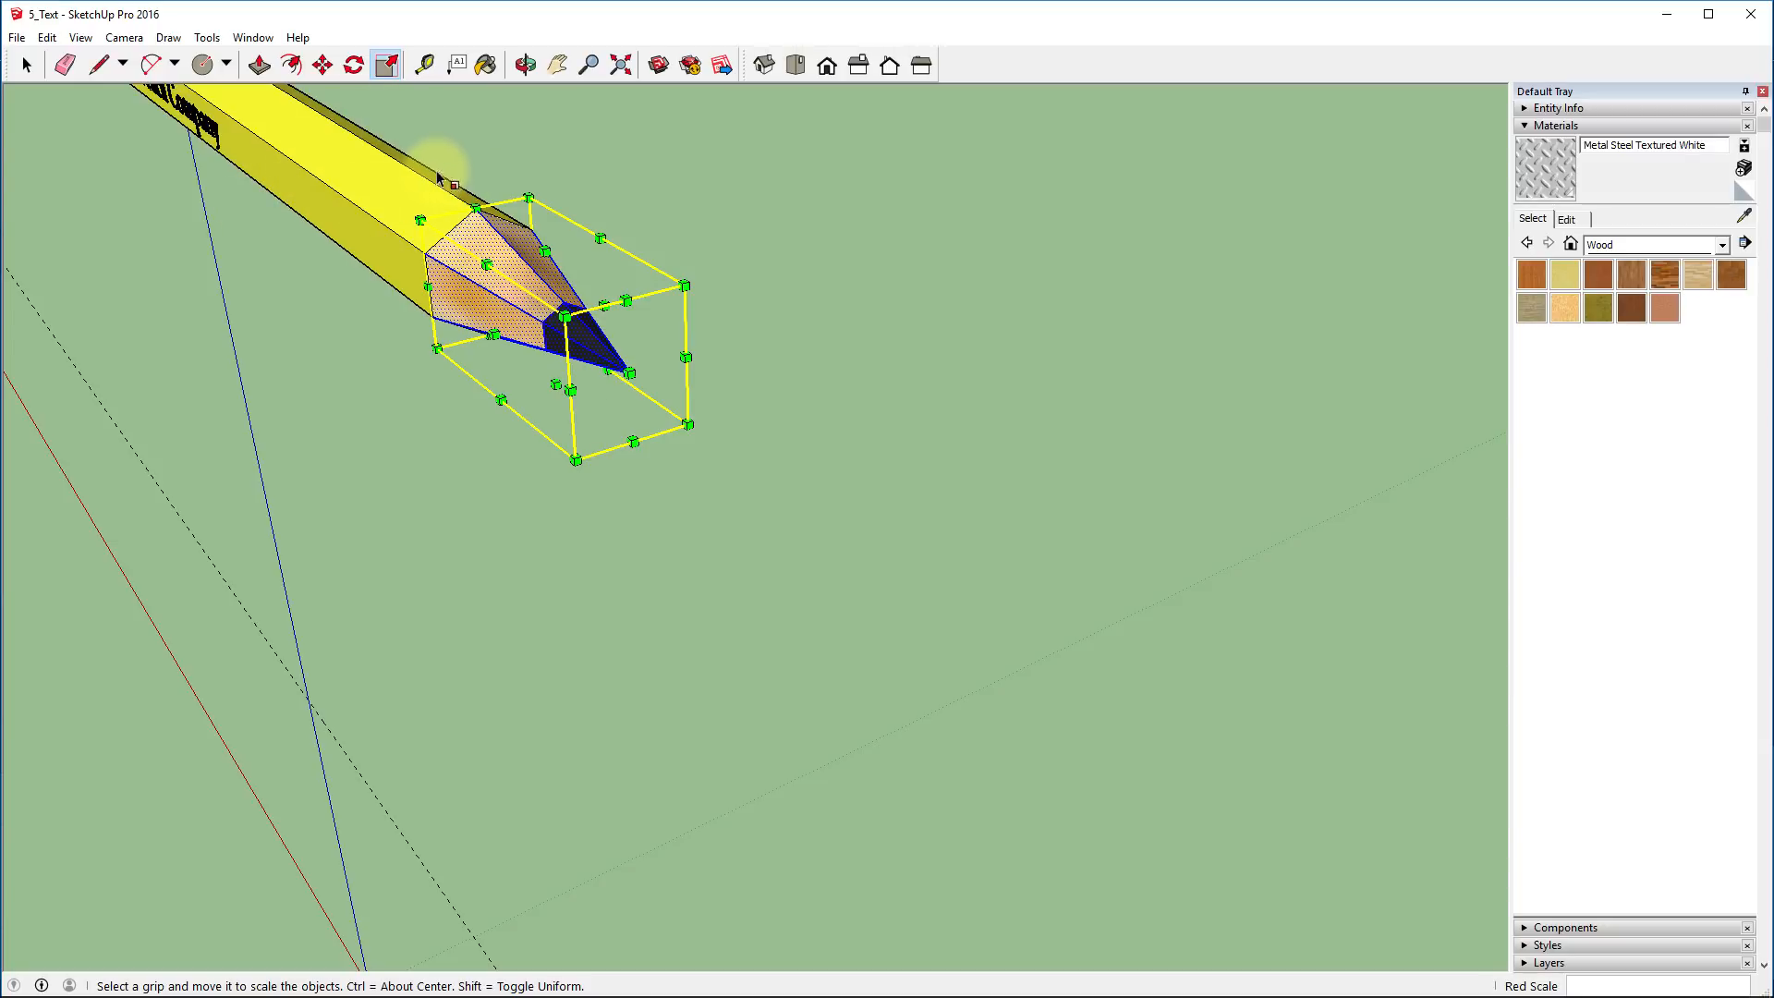
mouse_move(377, 115)
middle_mouse_down("shift")
mouse_move(518, 337)
mouse_move(781, 513)
middle_mouse_up("shift")
mouse_move(763, 608)
middle_mouse_down()
mouse_move(867, 563)
mouse_move(972, 558)
middle_mouse_up()
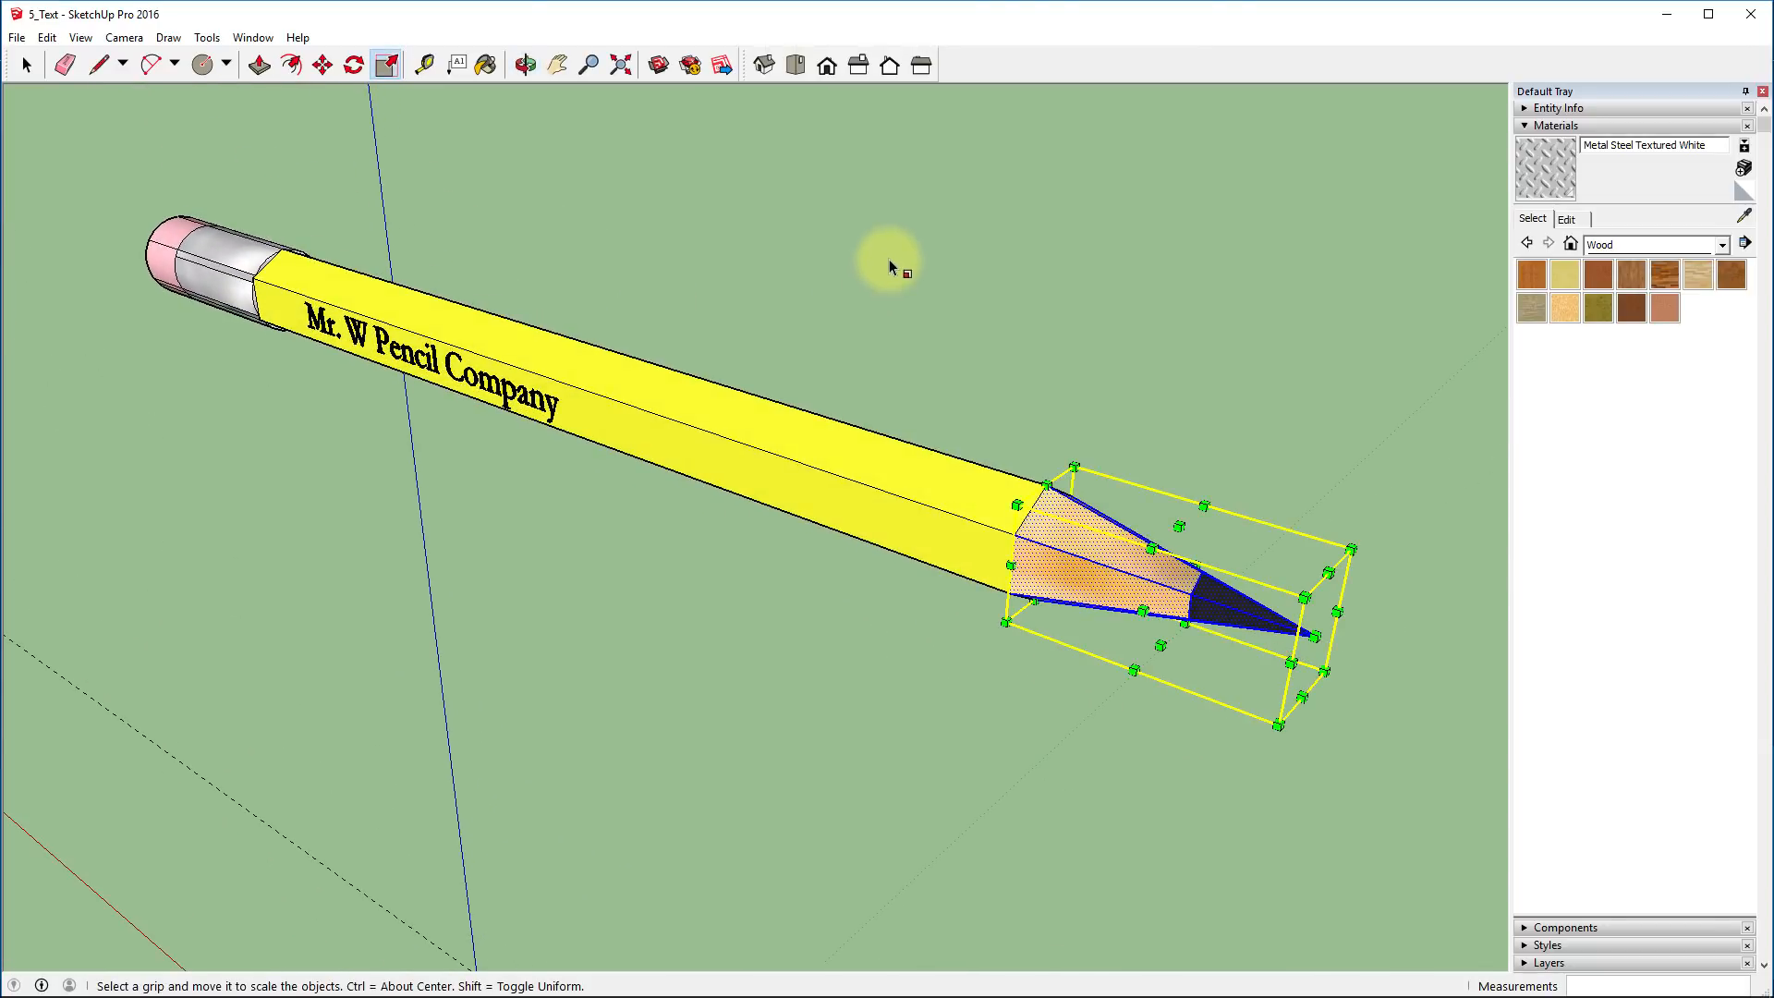